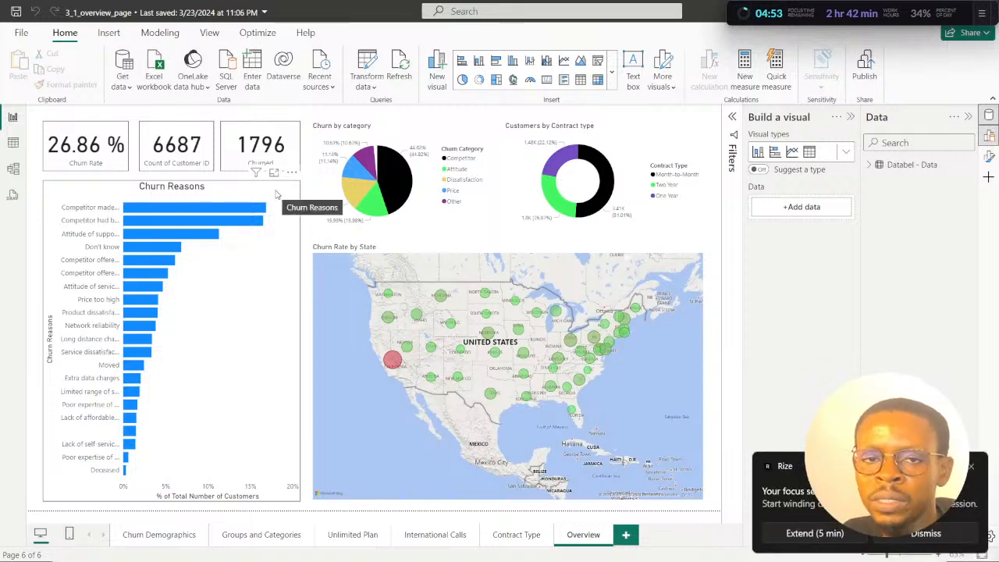
Open the Databel - Data table and examine its columns from Customer ID through Grouped Consumption.
click(973, 470)
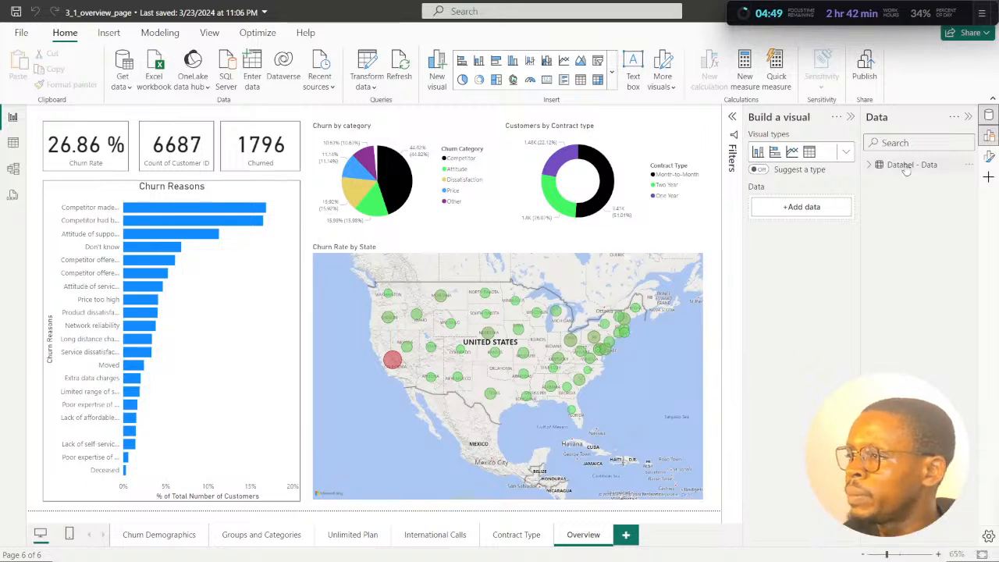
click(13, 143)
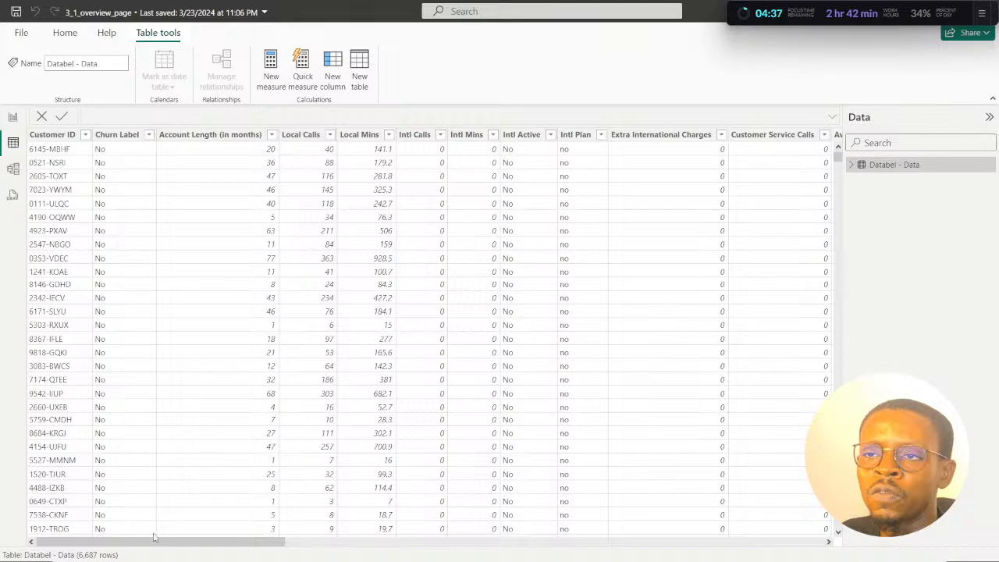
drag(149, 545, 744, 556)
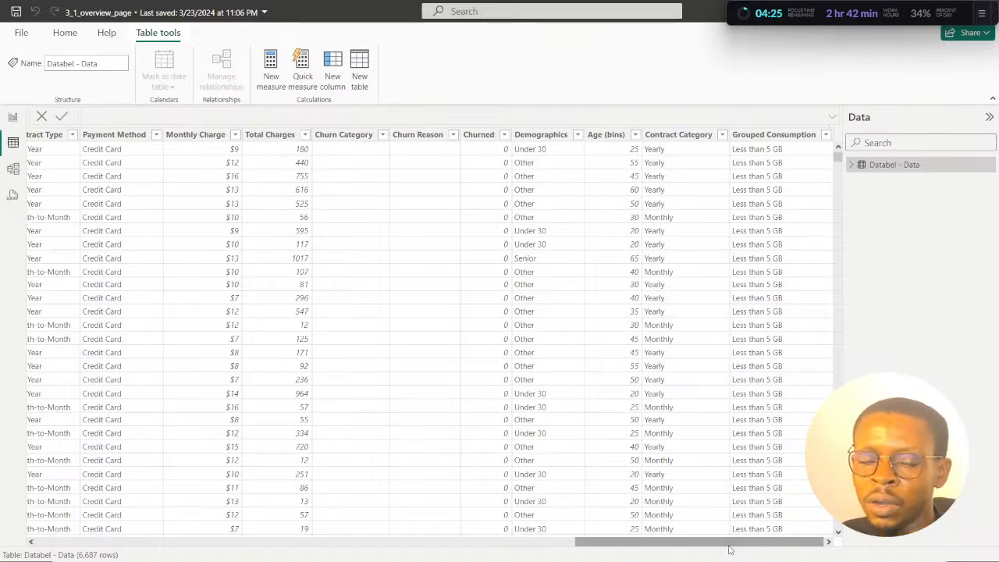
drag(730, 548, 691, 541)
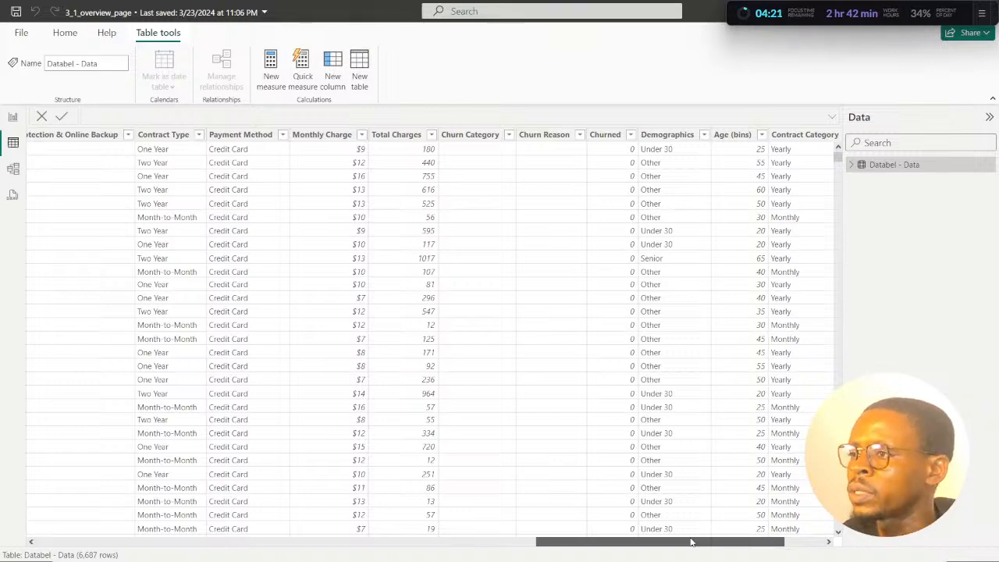
drag(691, 542, 129, 518)
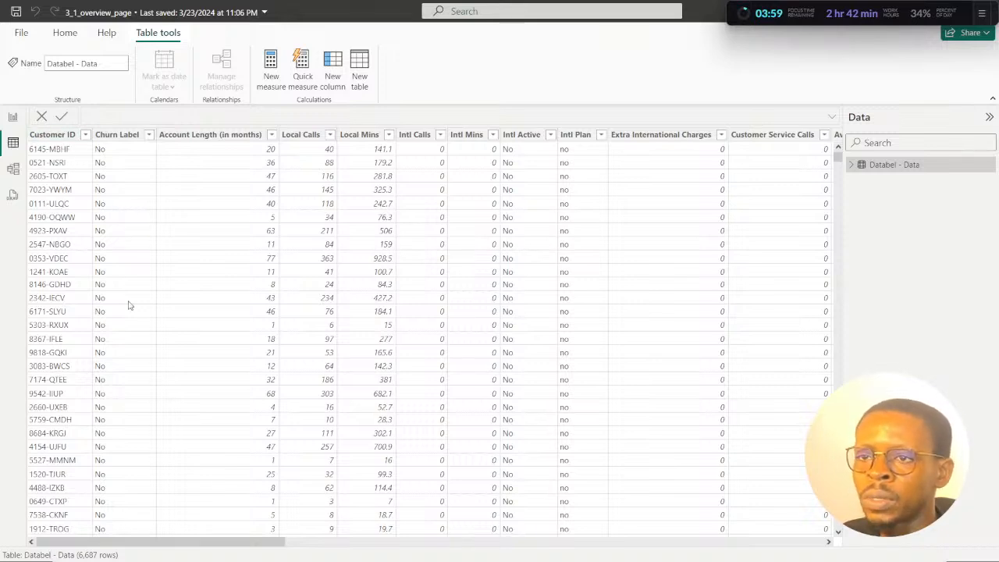
Check the distinct values in the Churn Label column's filter, and return to the report's Overview page.
click(148, 137)
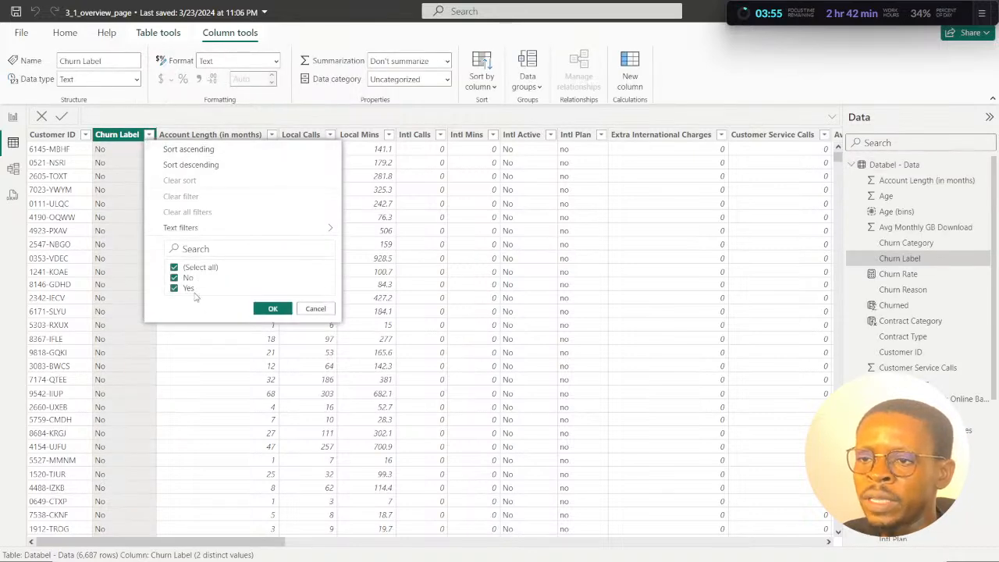
click(231, 120)
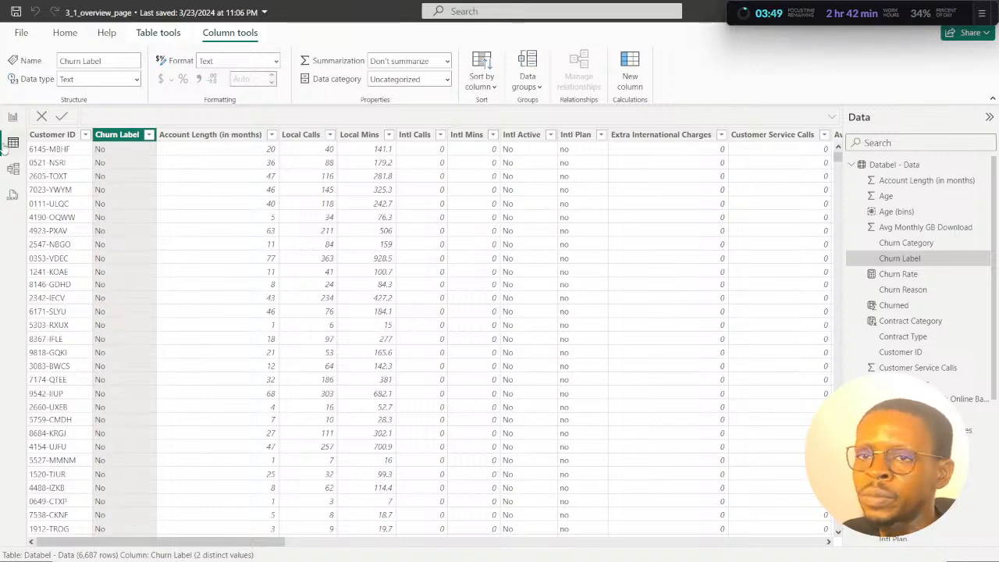
click(12, 119)
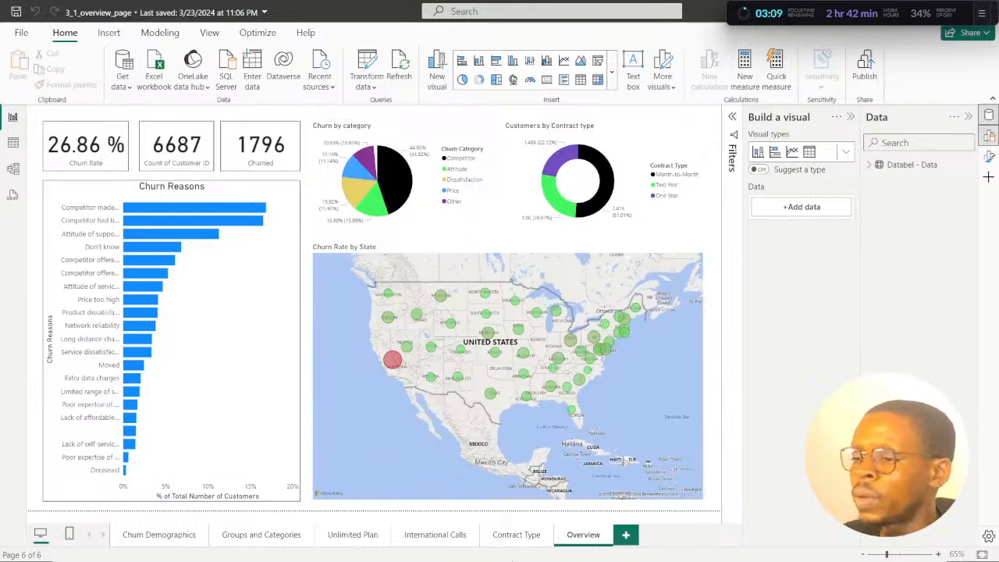
Switch to DataCamp in Chrome and open the Data Analyst in Power BI career track.
click(537, 546)
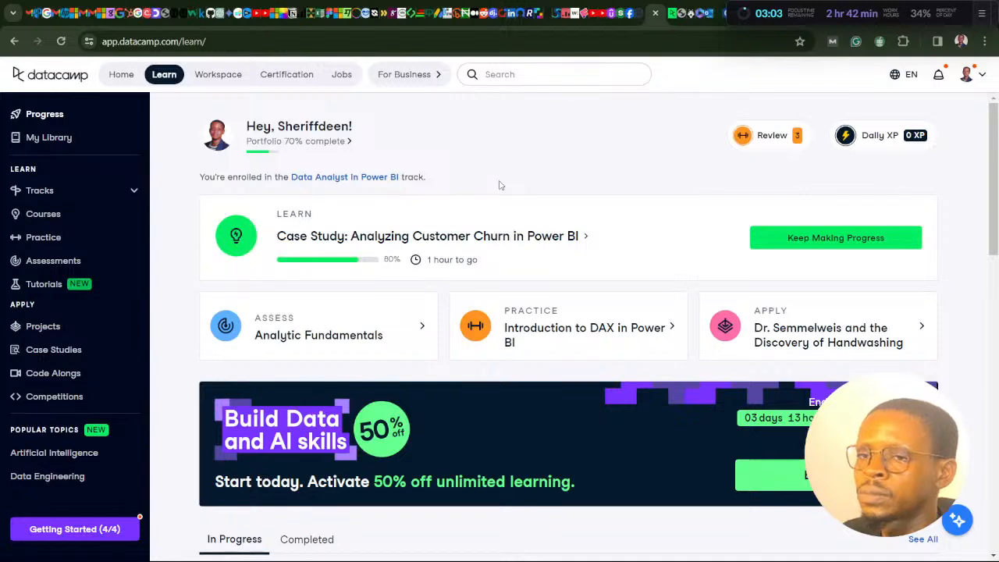
click(130, 196)
click(66, 214)
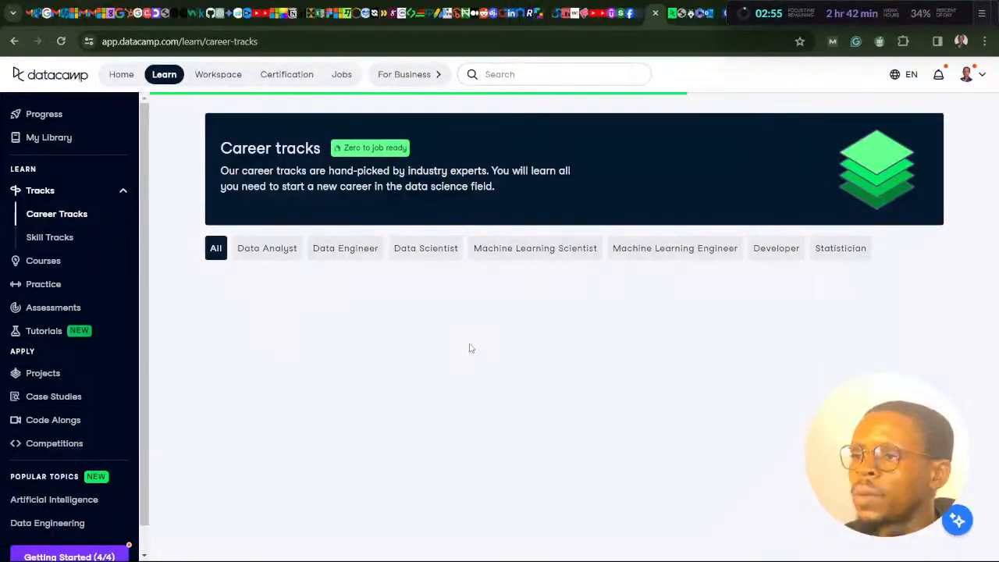
scroll(593, 235, down, 2)
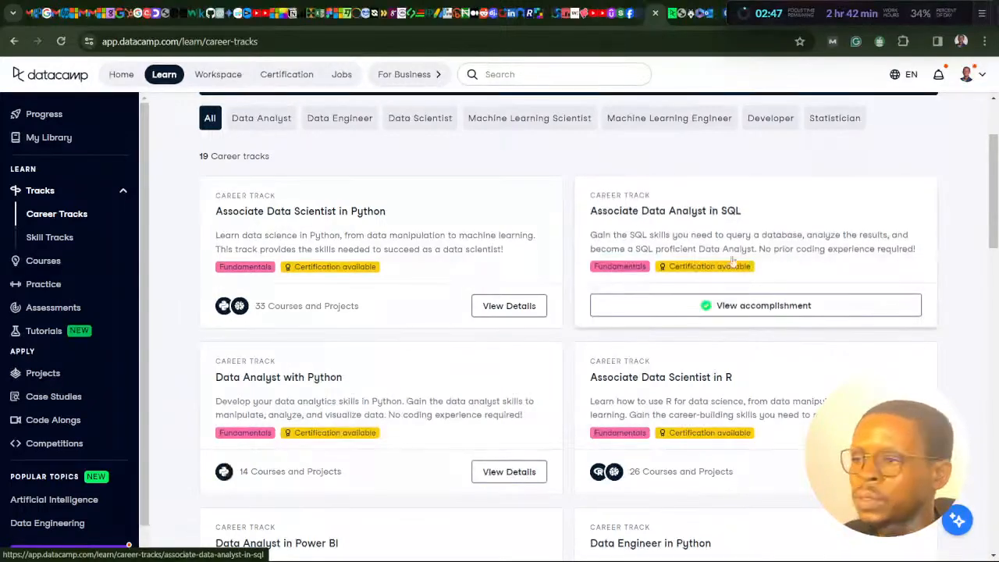
scroll(403, 292, down, 3)
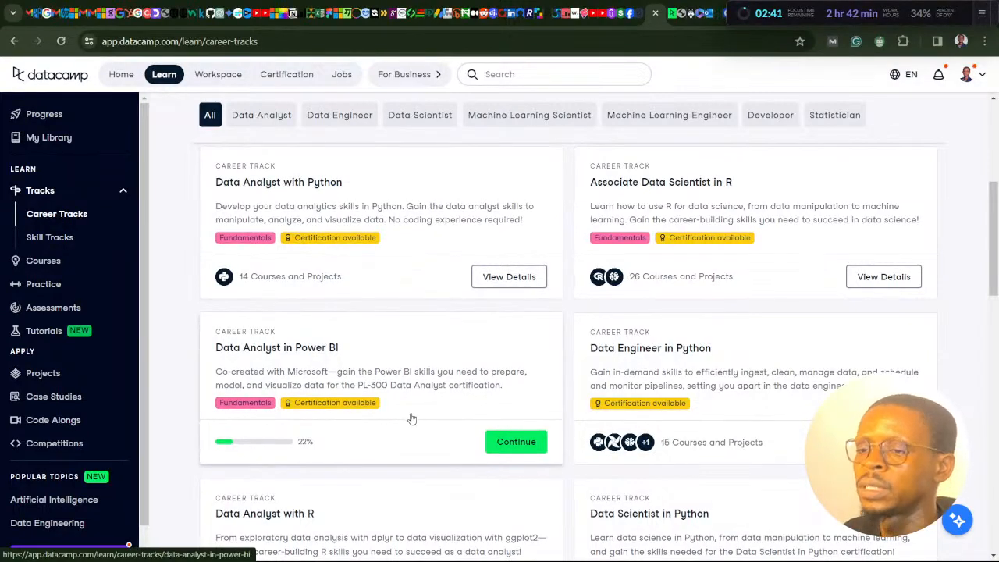
click(257, 351)
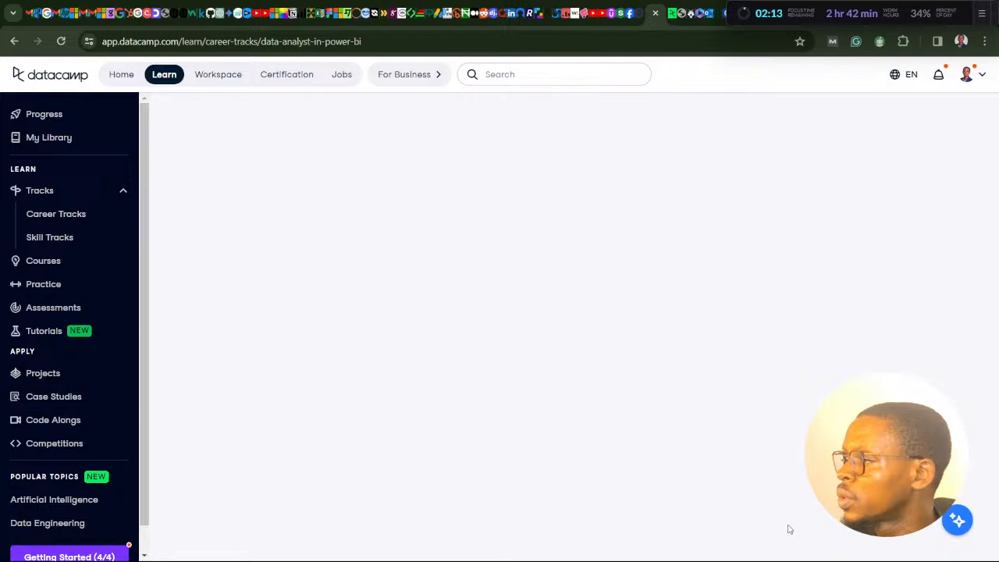
View the Overview page in Power BI Desktop and return to the DataCamp track in Chrome.
mouse_move(685, 539)
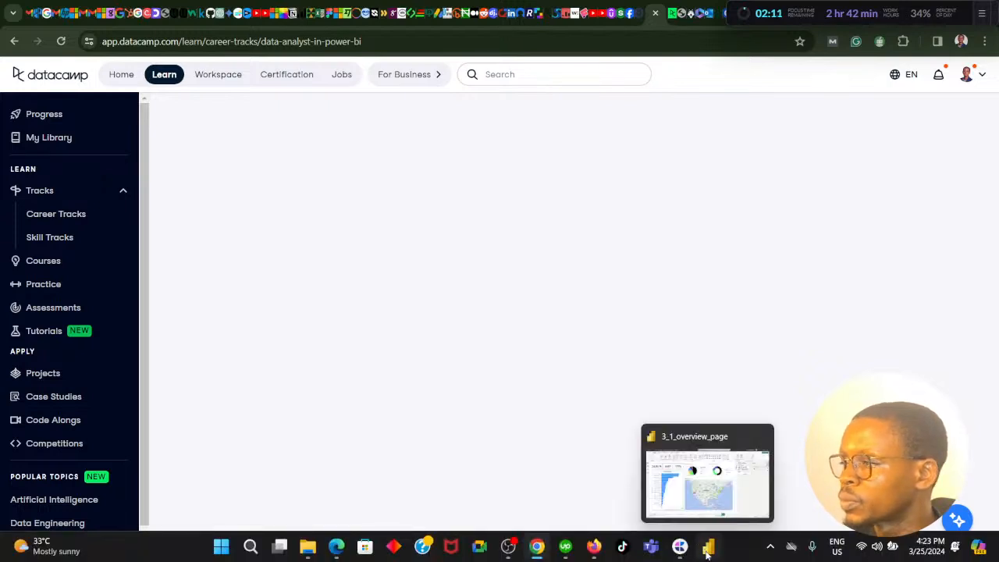
click(707, 552)
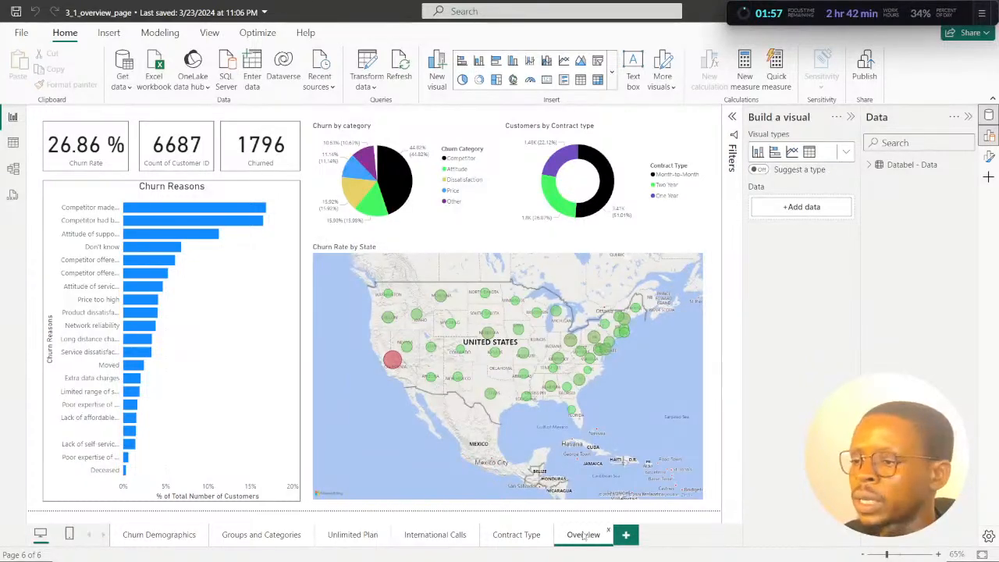
mouse_move(490, 551)
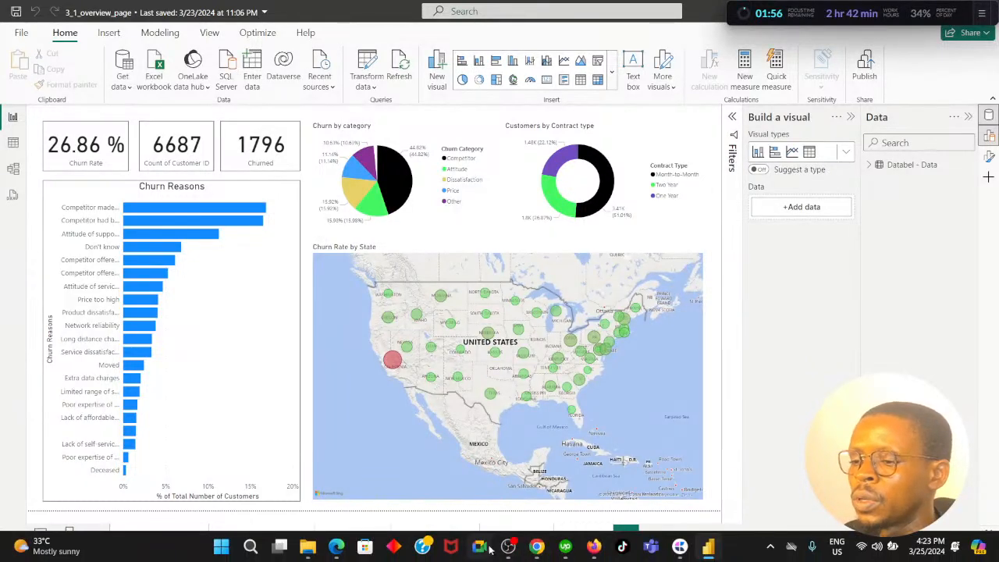
click(538, 548)
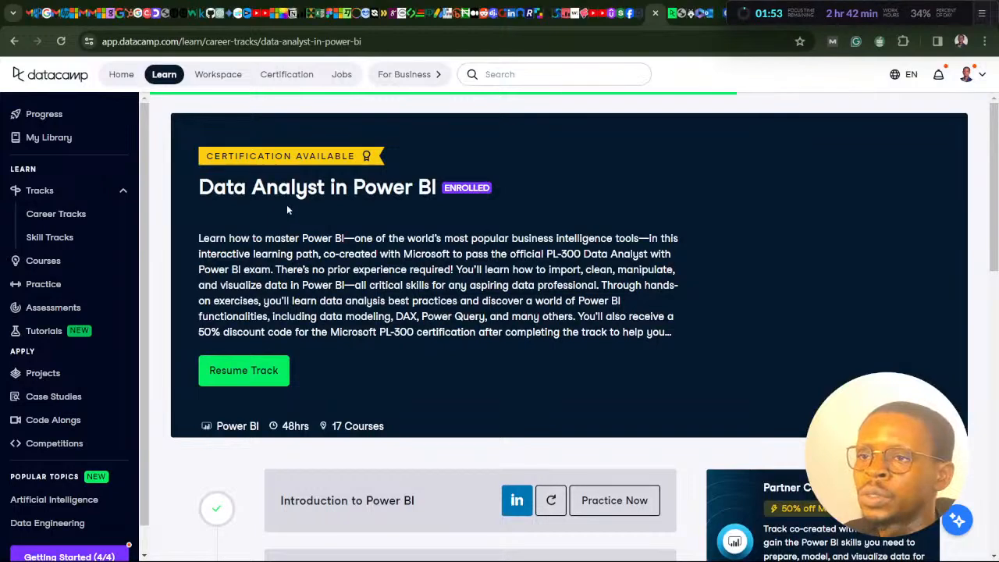
Review the track's course list and continue the course Case Study: Analyzing Customer Churn in Power BI.
scroll(395, 238, down, 4)
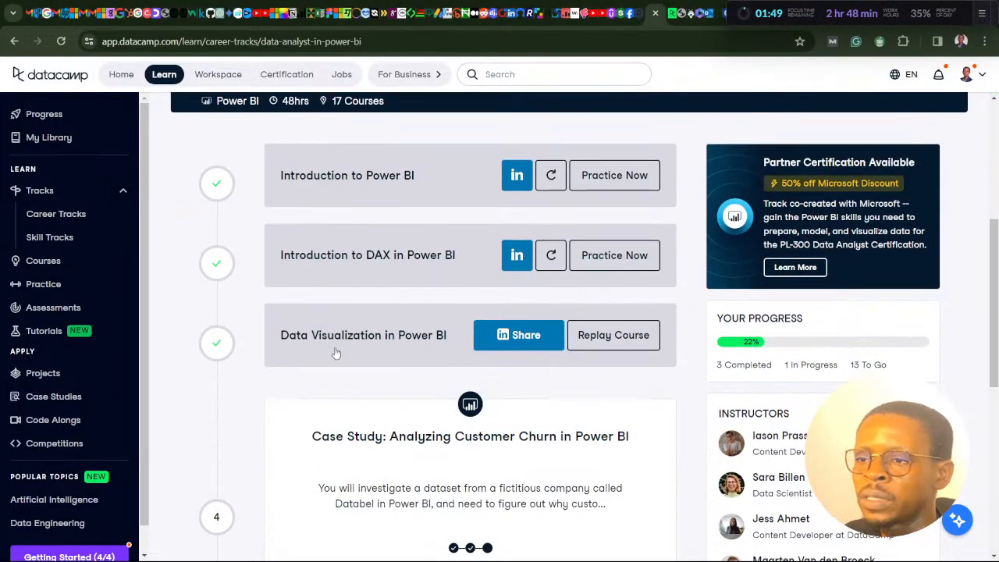
scroll(392, 370, down, 2)
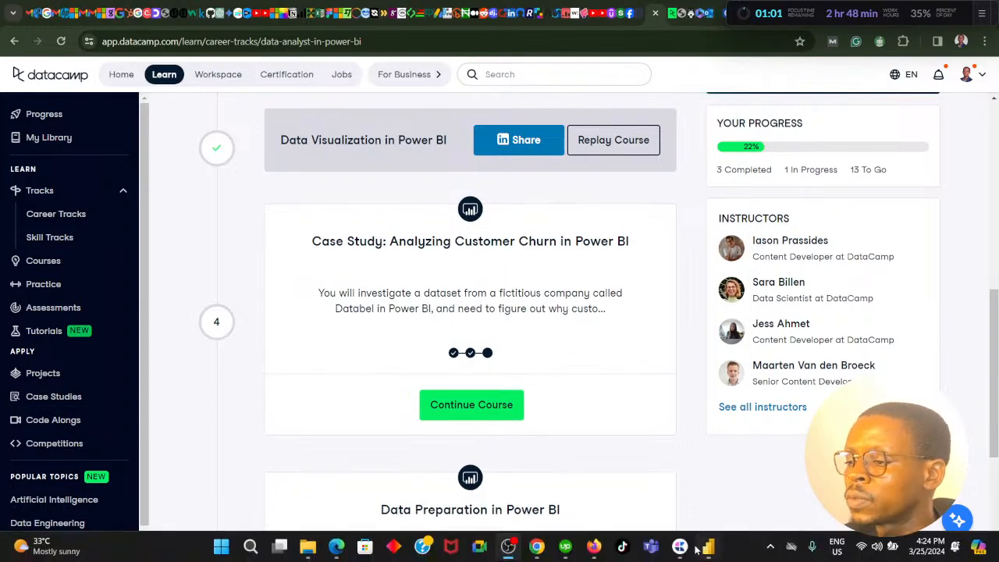
click(708, 548)
click(708, 549)
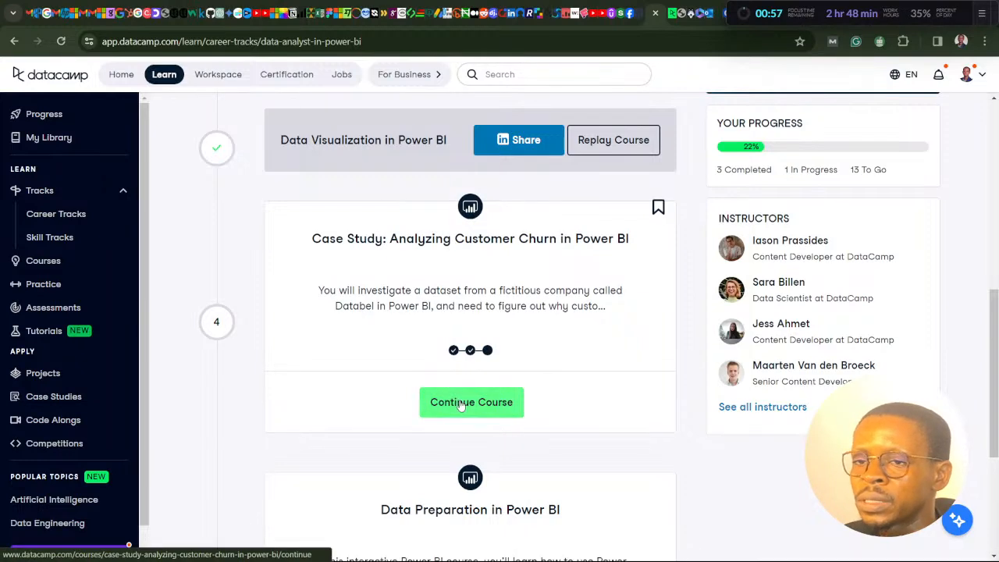
click(463, 405)
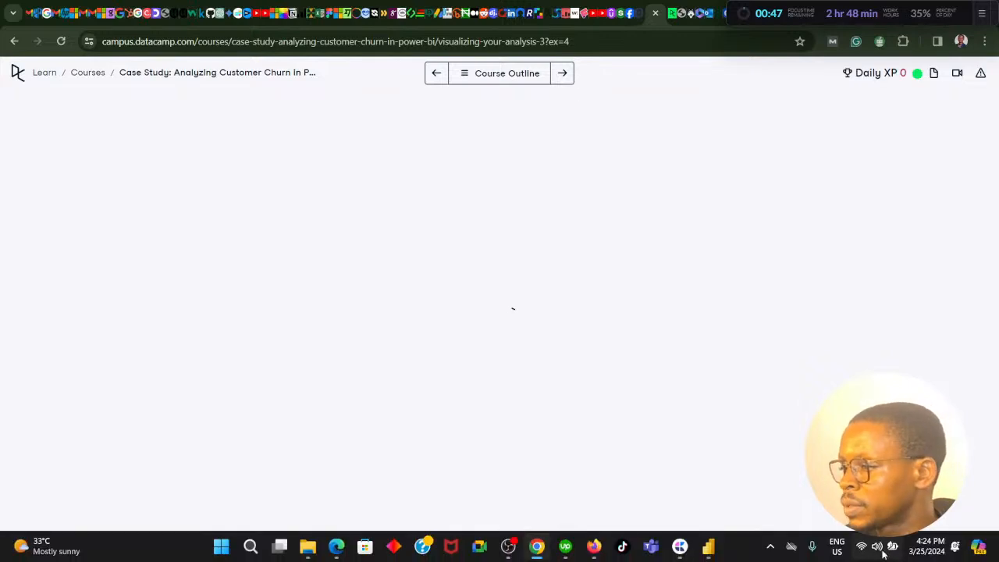
Check the Windows sound output devices and close the list without changing the device.
click(867, 548)
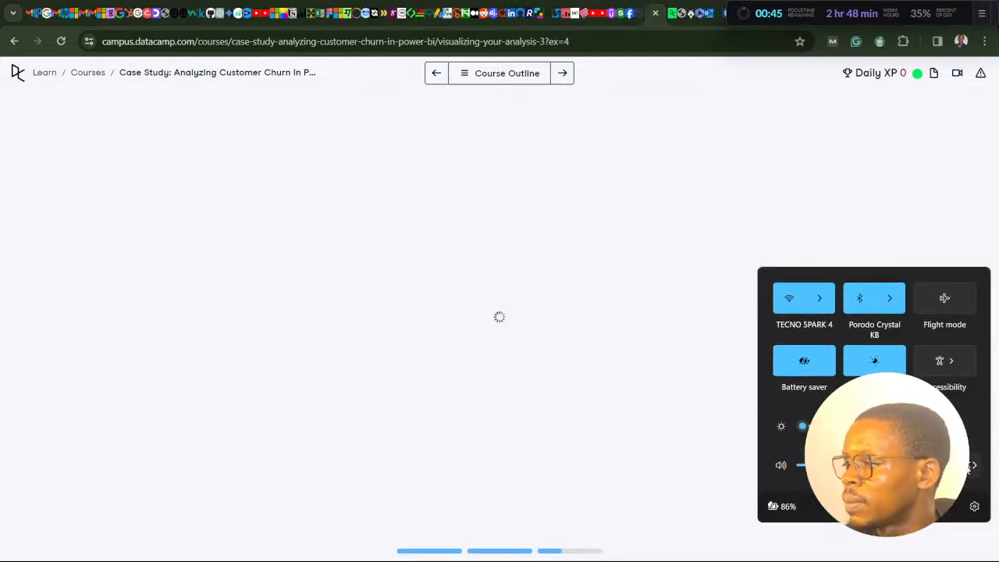
click(973, 465)
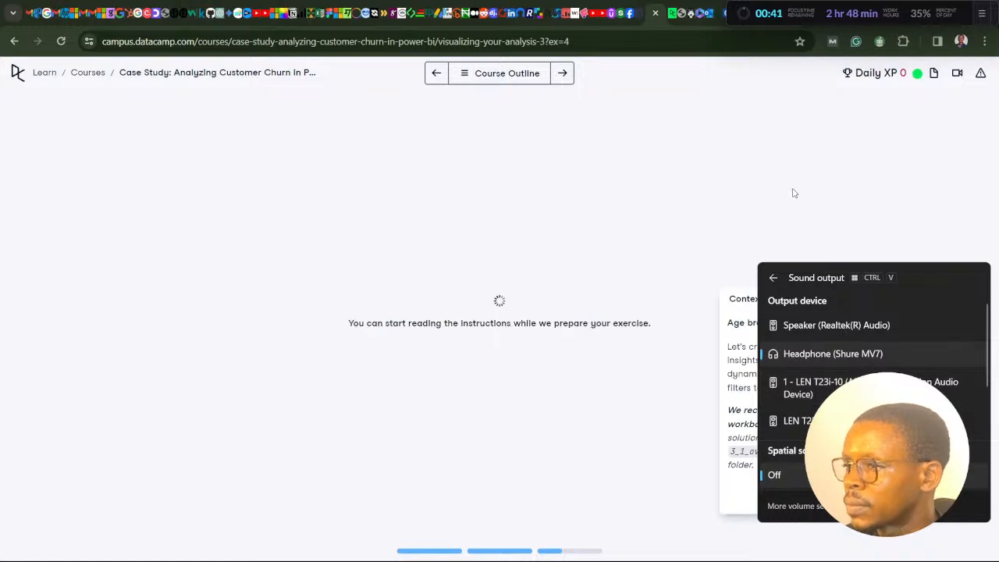
click(498, 295)
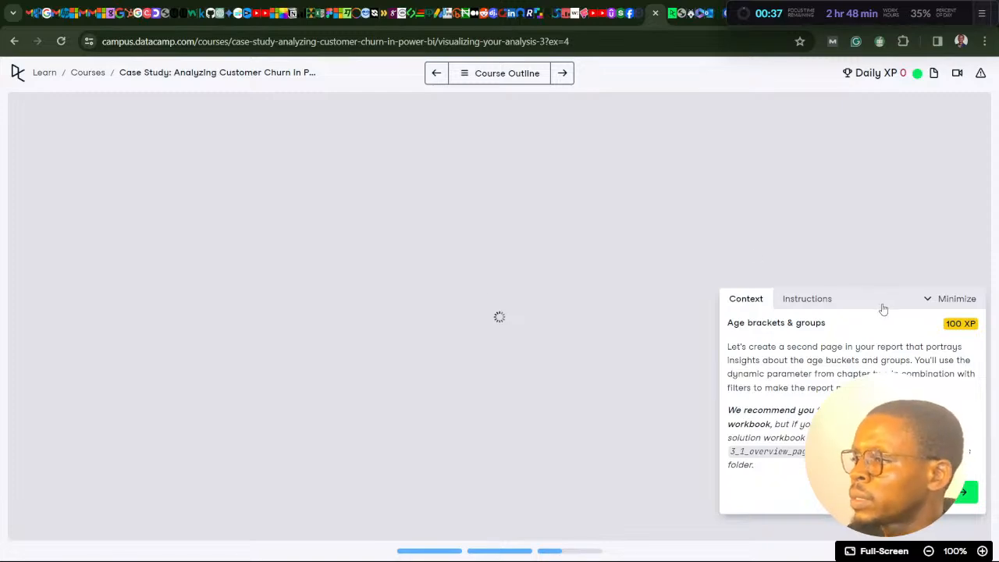
Move the Age brackets & groups panel toward the middle of the exercise and review the chapters in the course outline.
drag(872, 305, 472, 250)
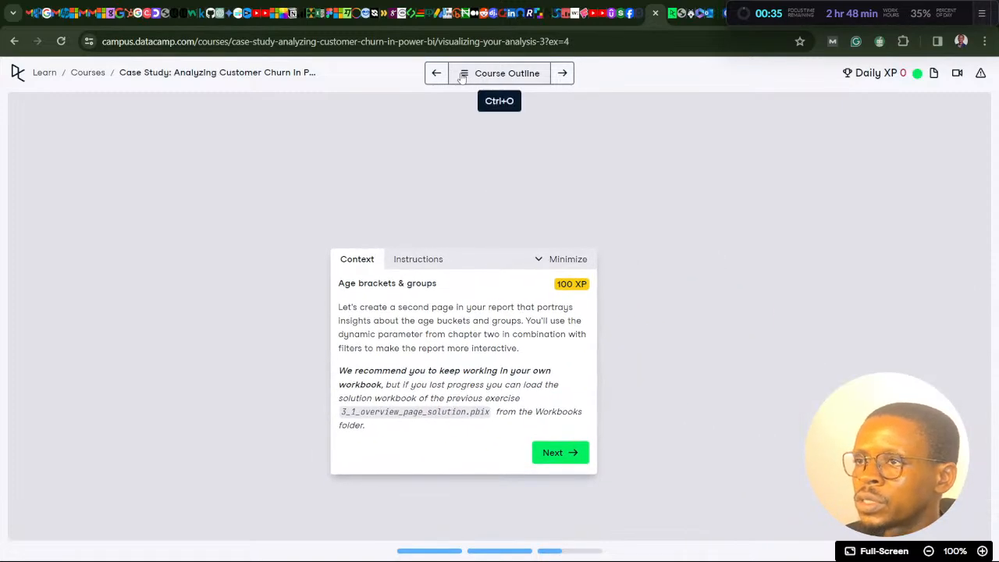
click(480, 74)
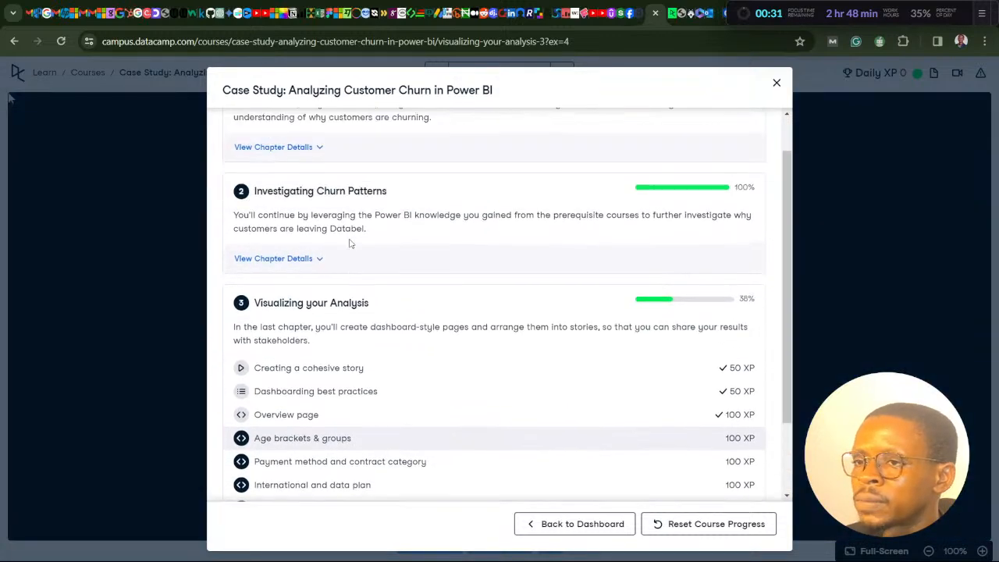
scroll(304, 228, up, 2)
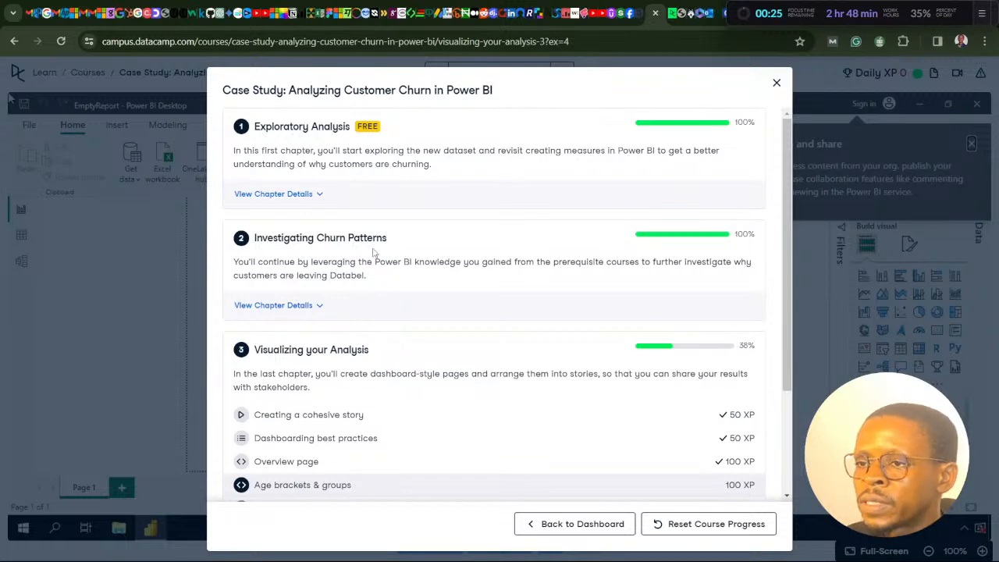
scroll(377, 249, down, 2)
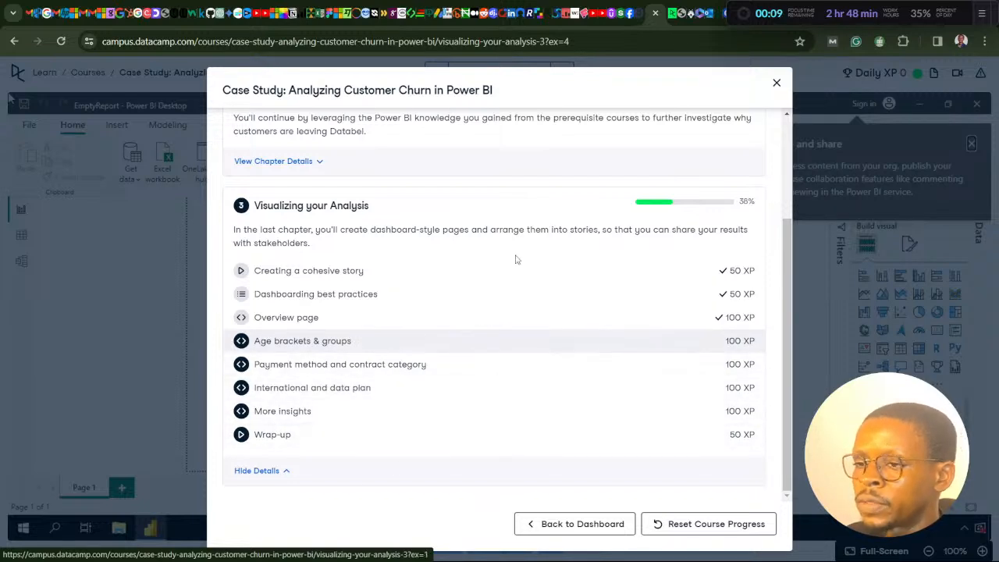
click(777, 85)
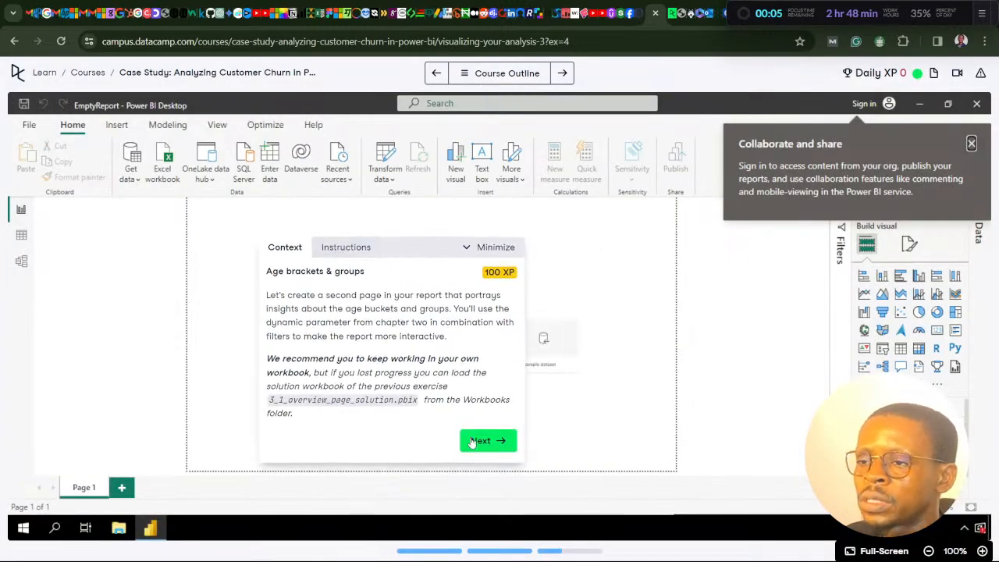
Open the Age brackets & groups exercise from the course outline and switch to the 3_1_overview_page report in Power BI Desktop.
click(480, 73)
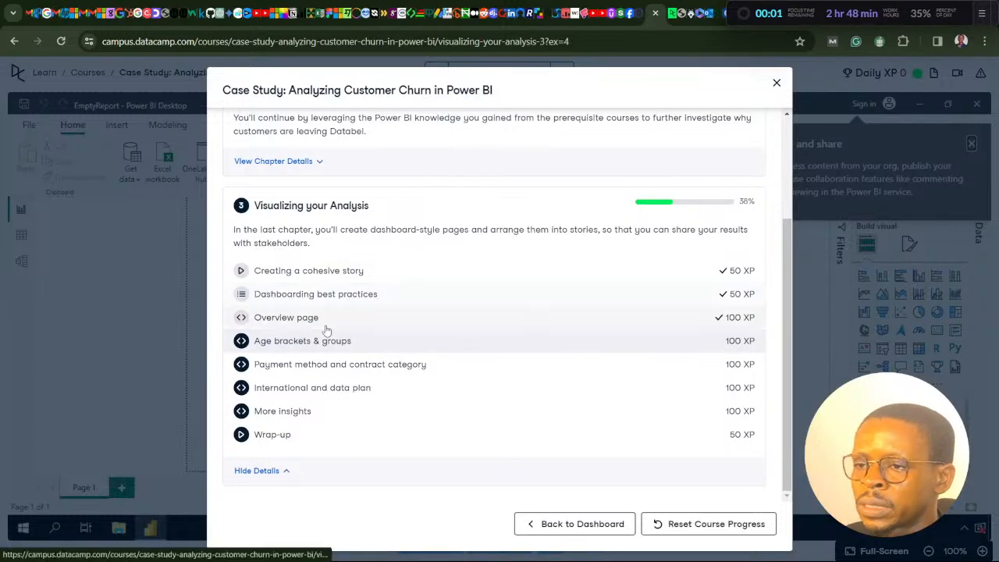
mouse_move(628, 548)
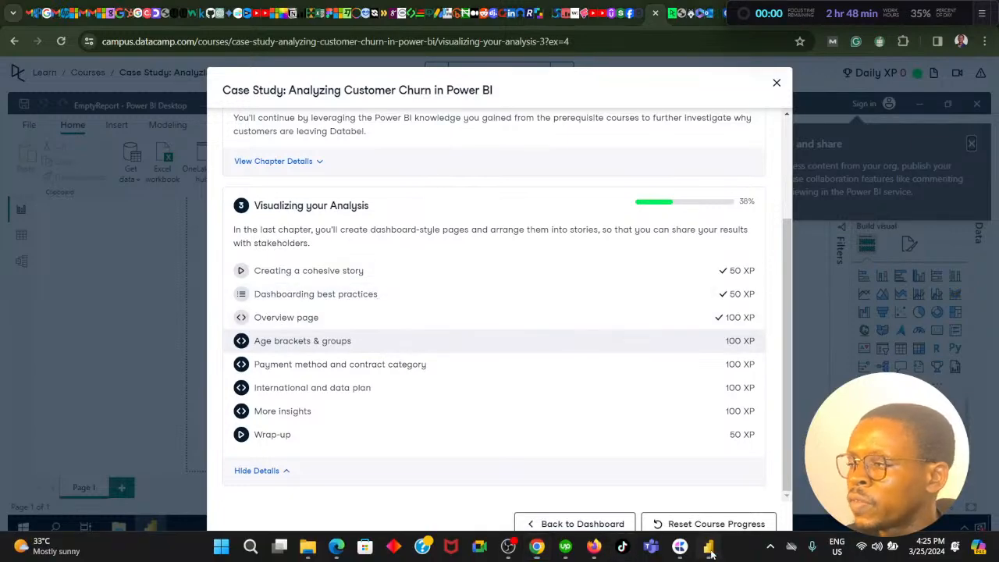
click(708, 546)
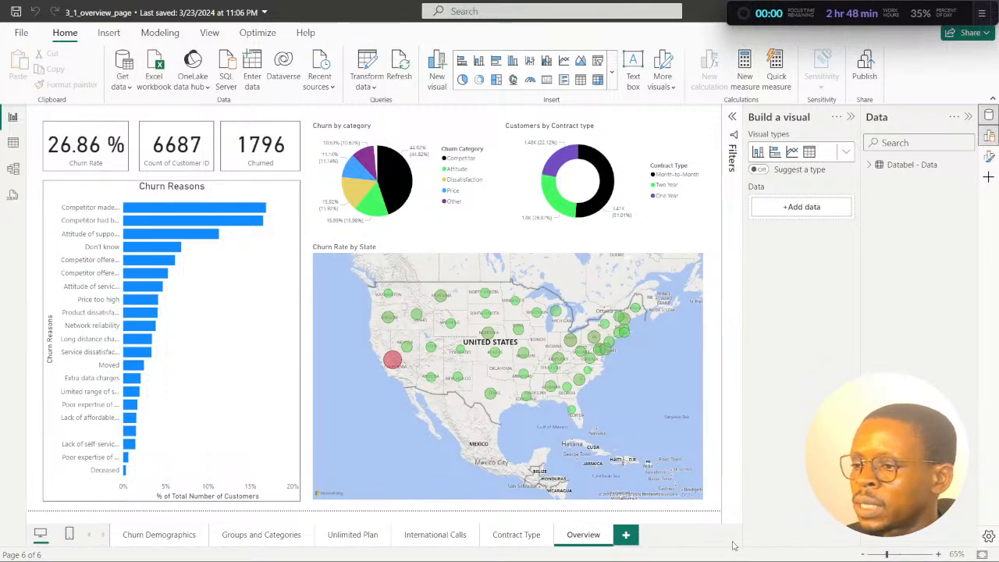
click(708, 547)
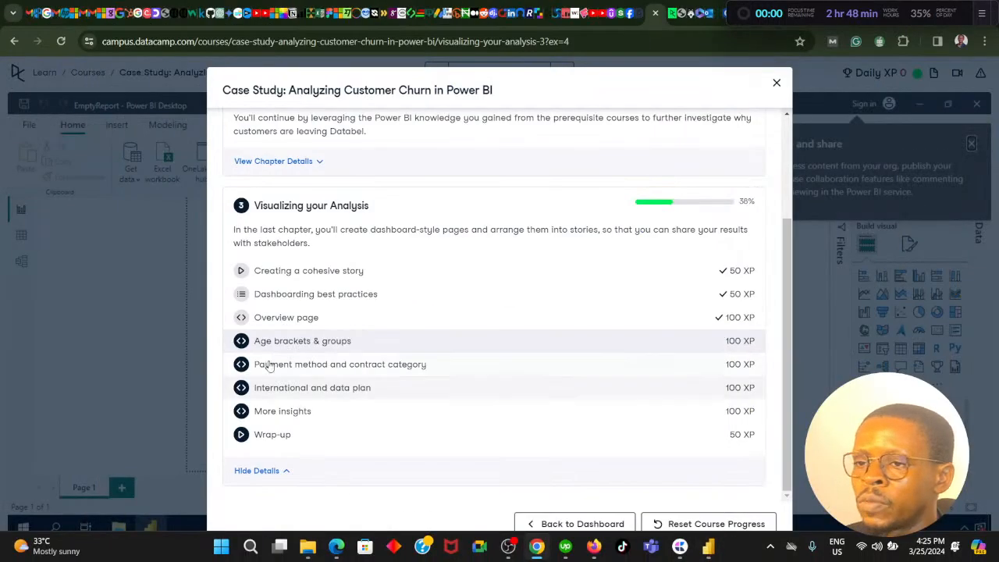
click(340, 344)
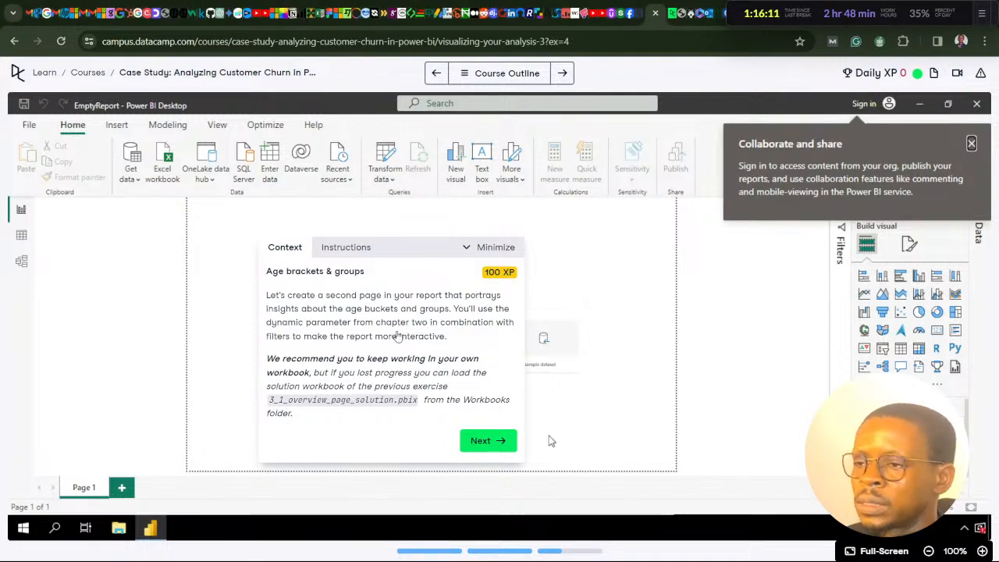
click(708, 547)
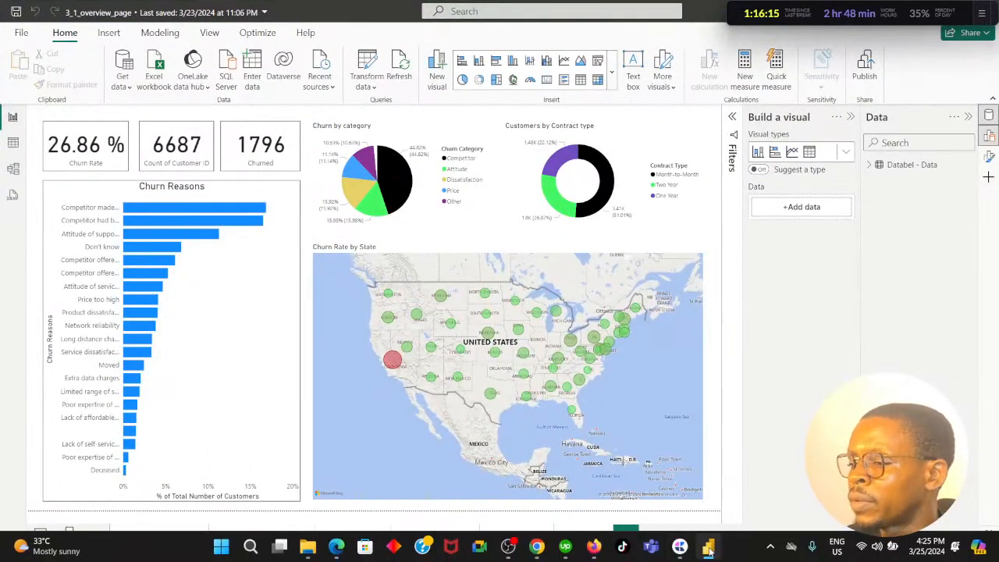
Open the first instruction of the Age brackets & groups exercise in DataCamp and return to the report in Power BI Desktop.
click(708, 548)
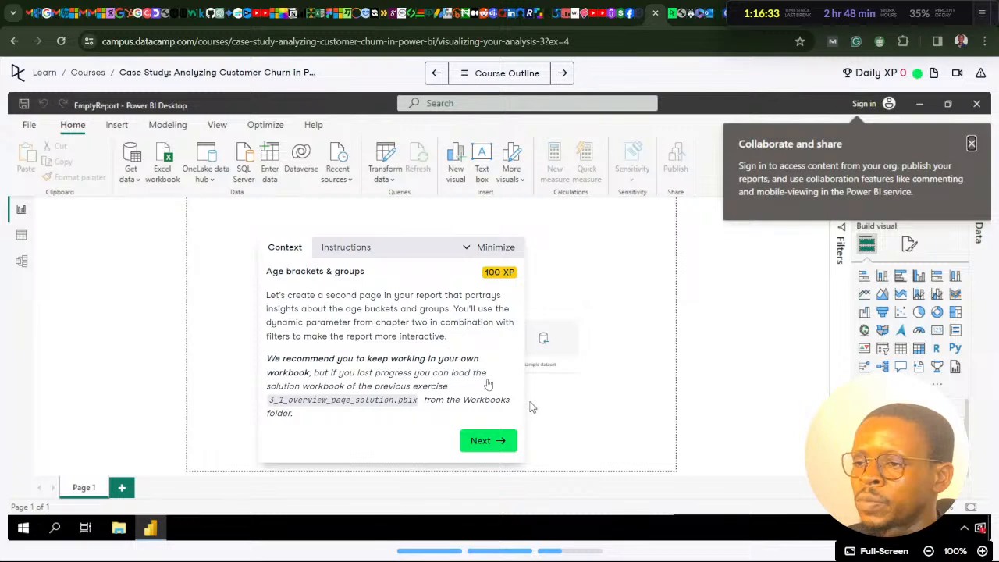
click(513, 450)
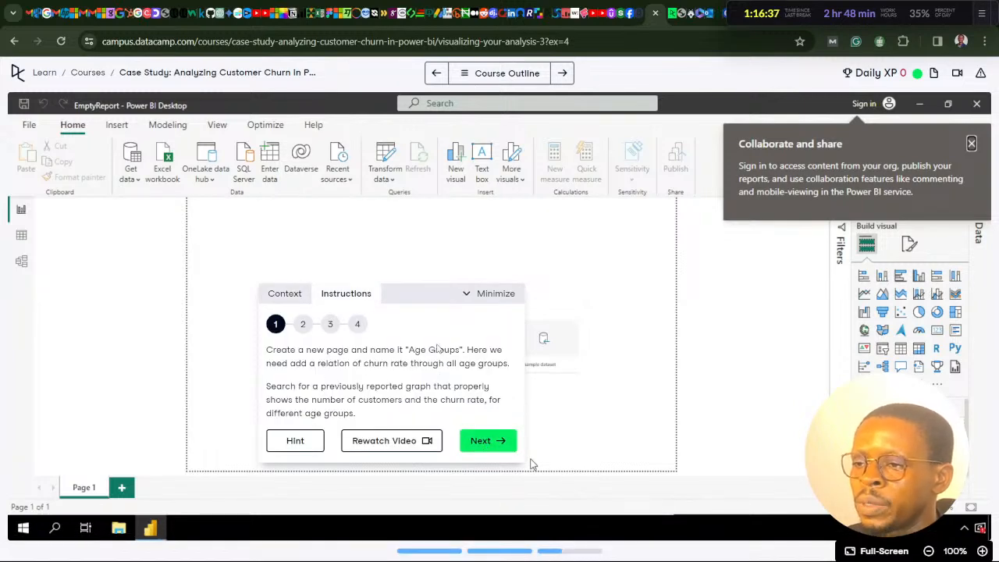
mouse_move(709, 546)
click(707, 472)
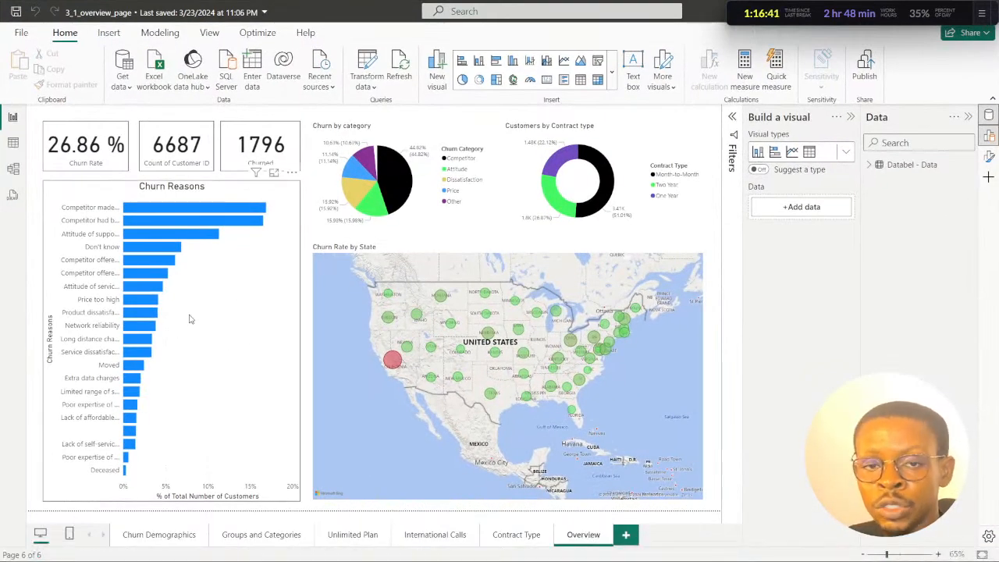
Examine the age-related columns of the Databel - Data table and the distinct values of the Age column.
click(12, 142)
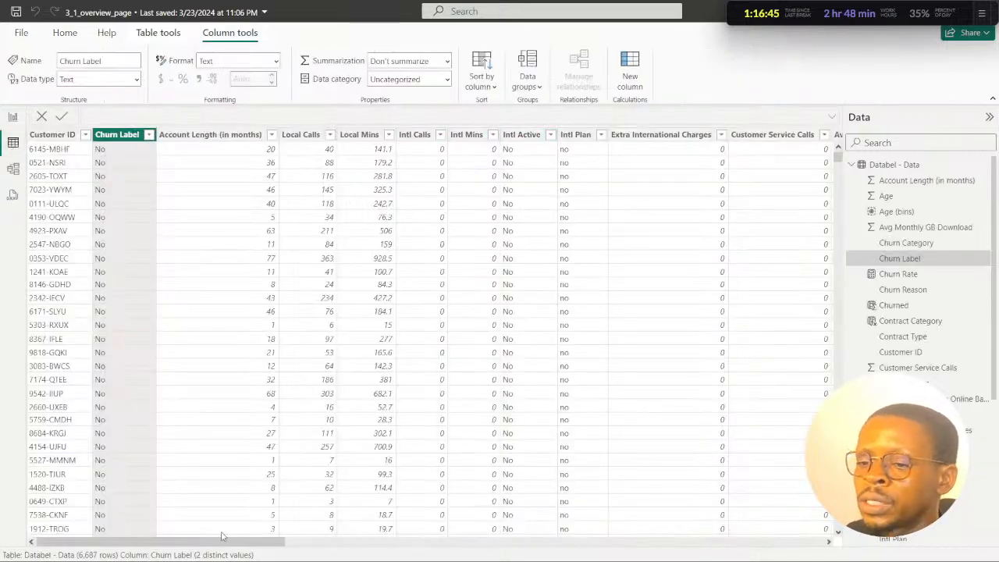
drag(222, 542, 471, 555)
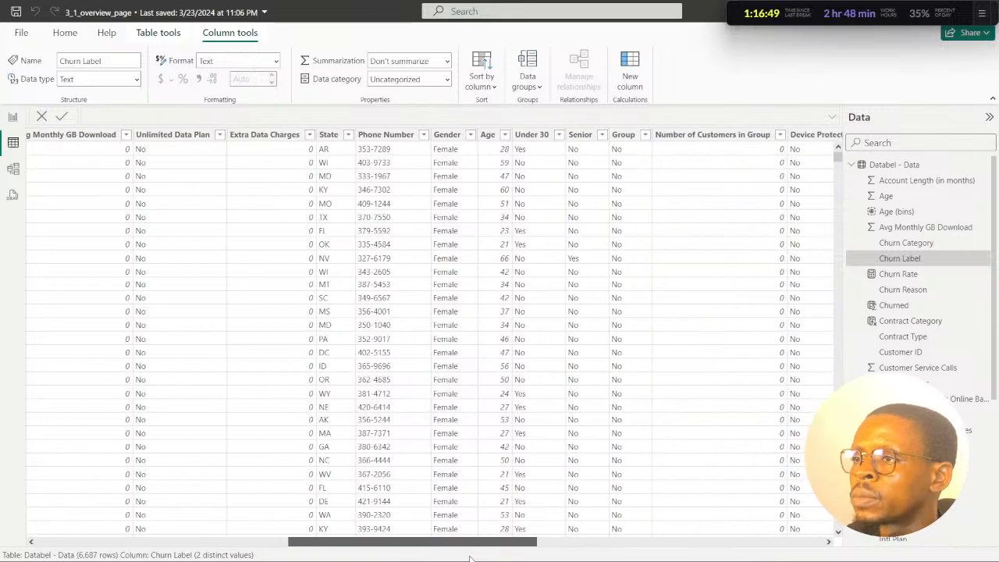
click(505, 136)
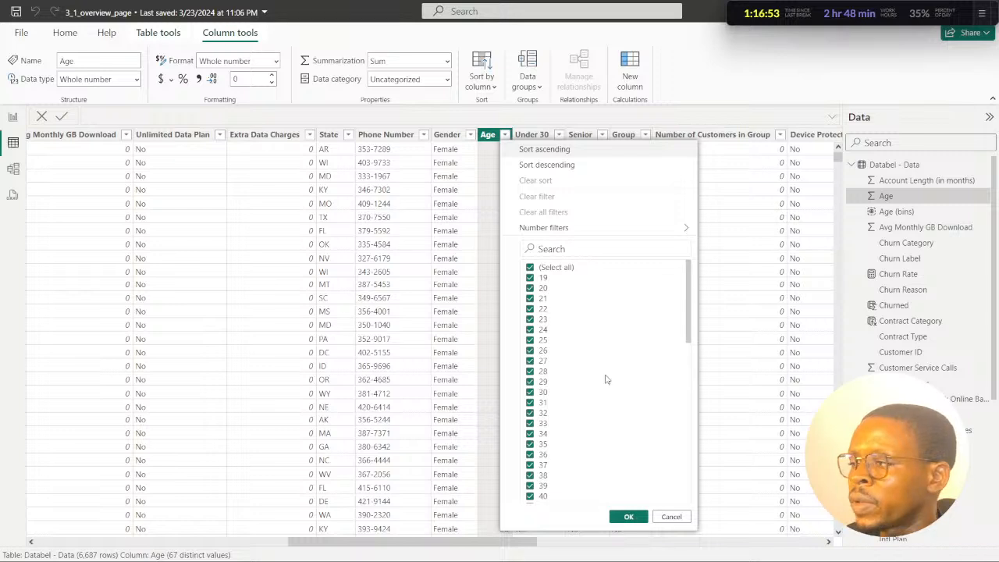
click(598, 117)
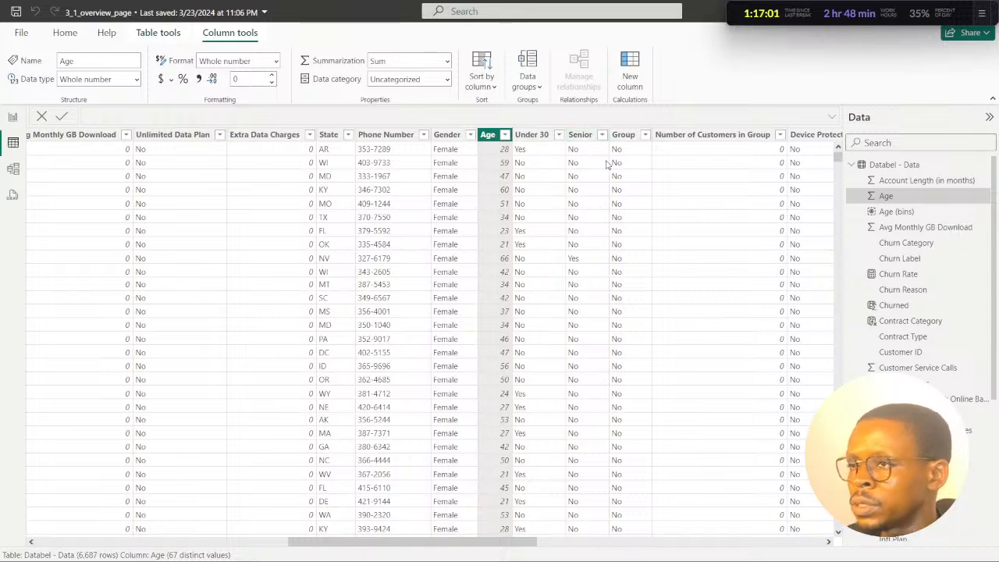
click(971, 467)
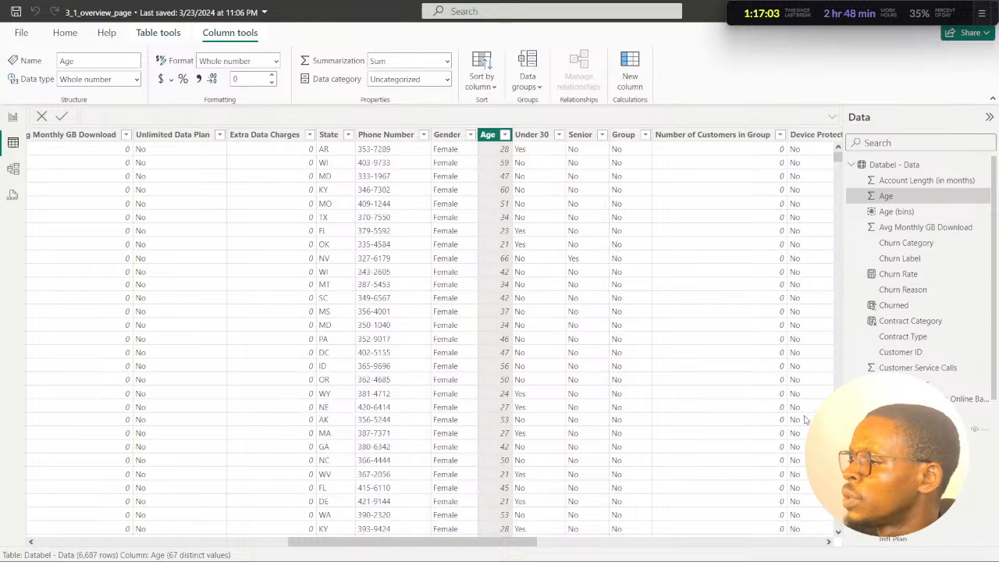
Pause activity tracking in the Rize time-tracking widget.
mouse_move(679, 556)
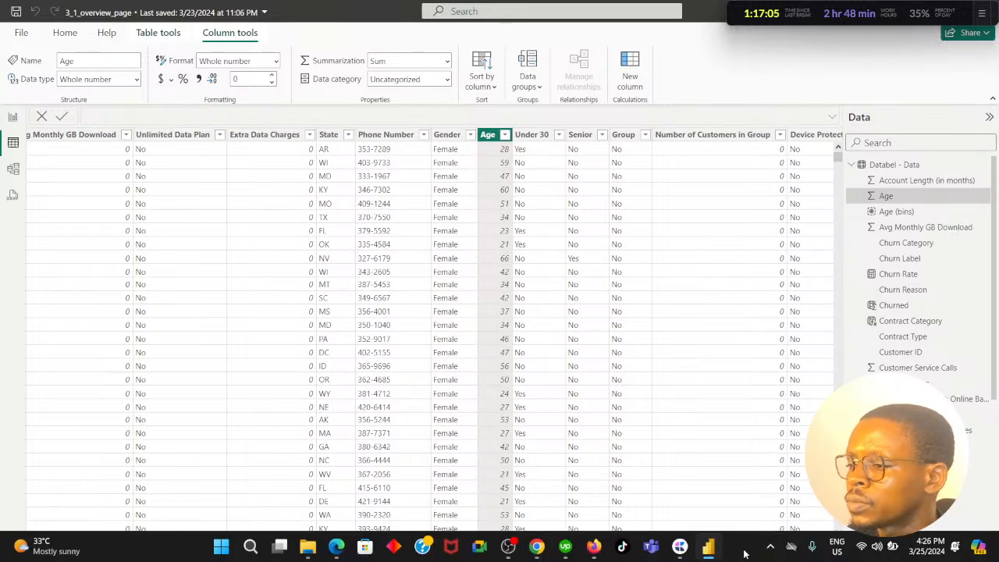
click(990, 19)
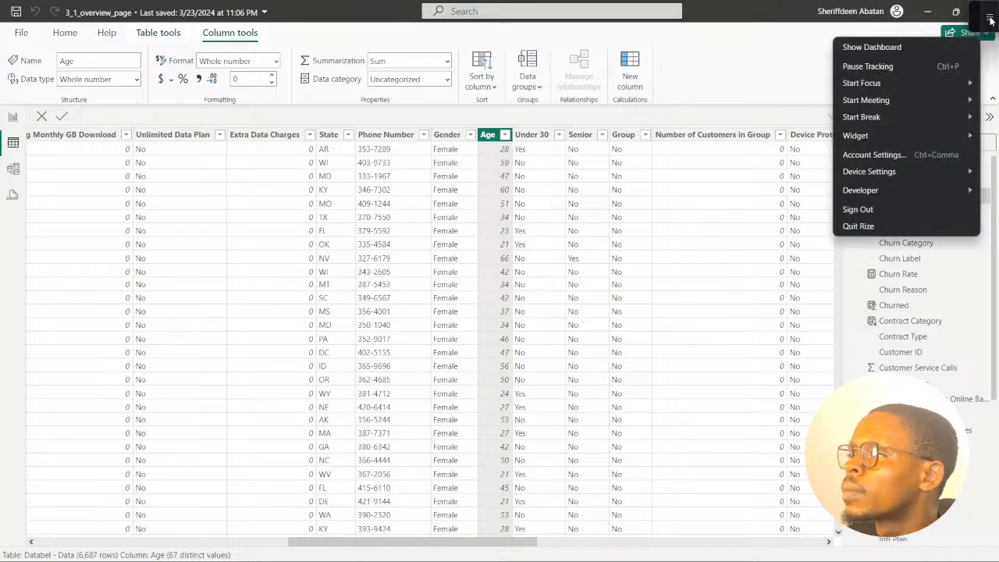
click(891, 67)
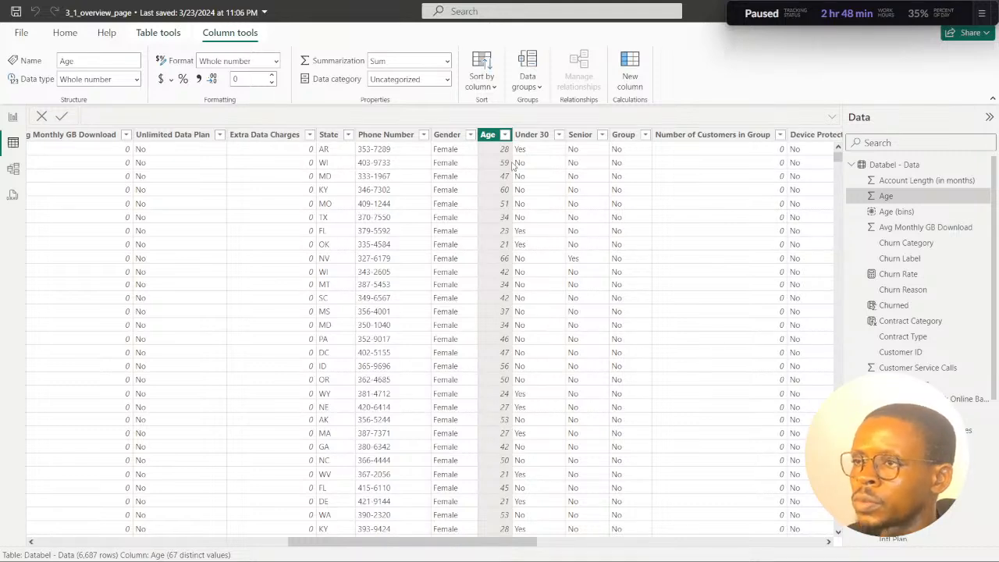
Return to the report view, add a new page and name it Age Groups.
click(12, 117)
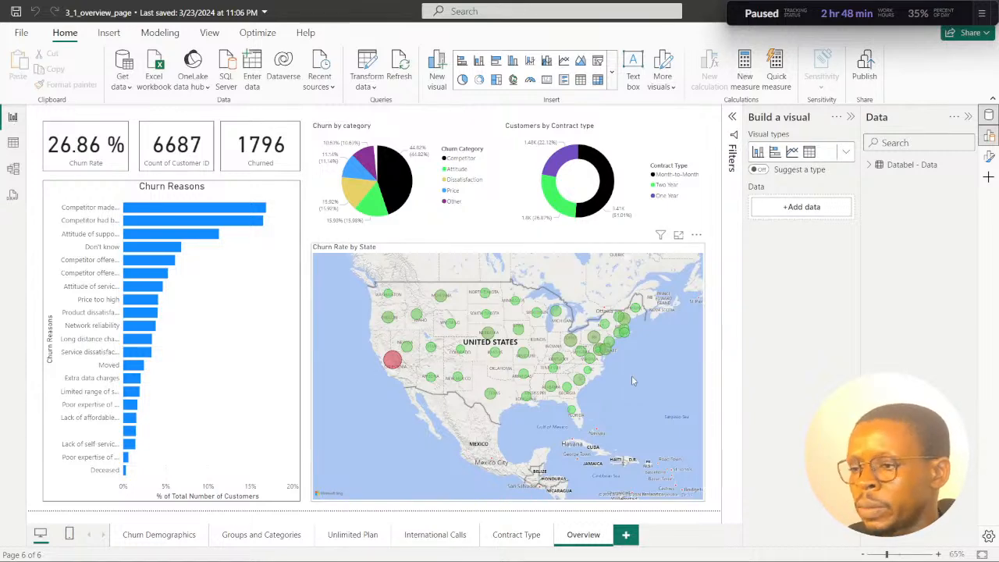
click(624, 535)
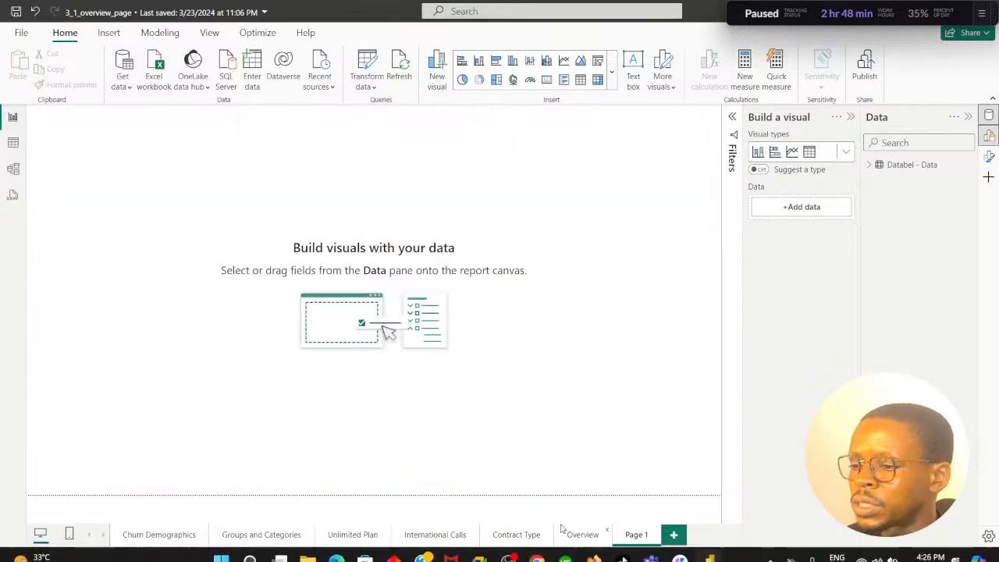
mouse_move(537, 548)
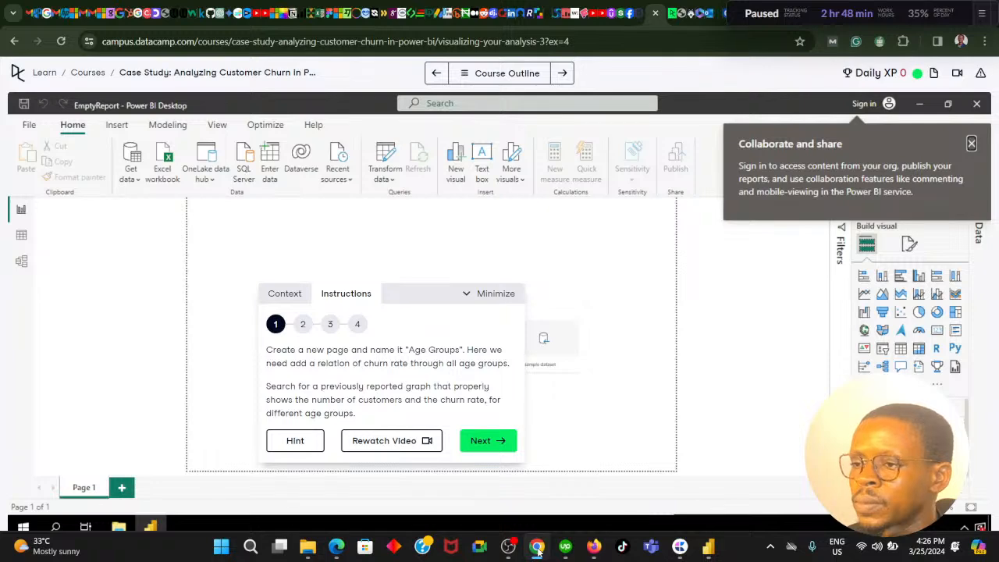
click(537, 550)
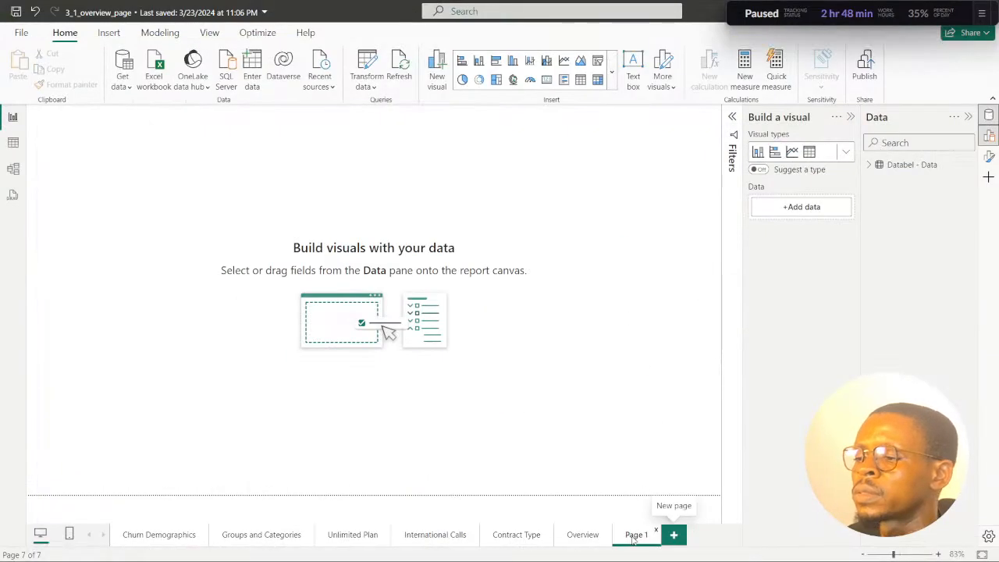
text(Group)
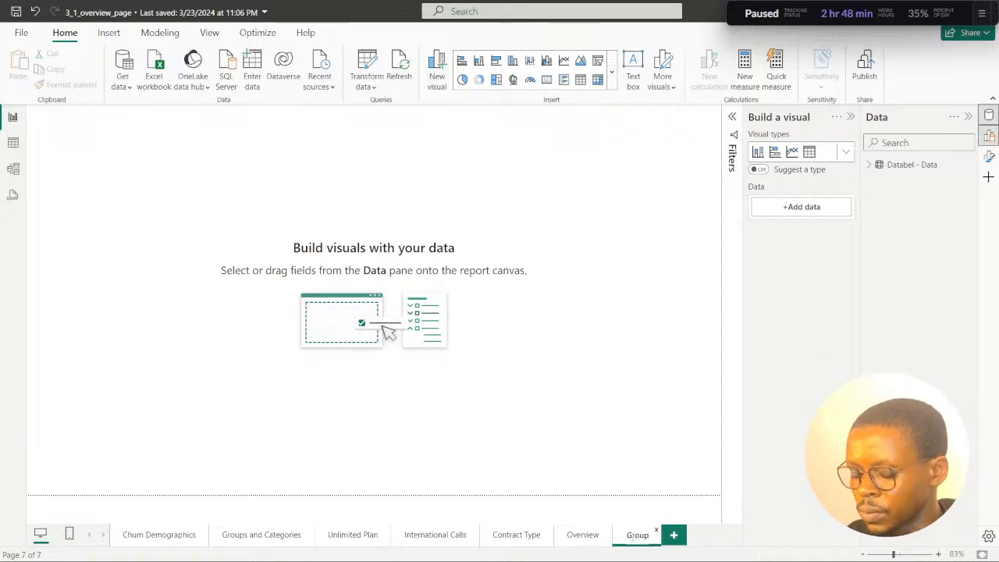
key(Home)
text(Age)
key(End)
text(s)
key(Return)
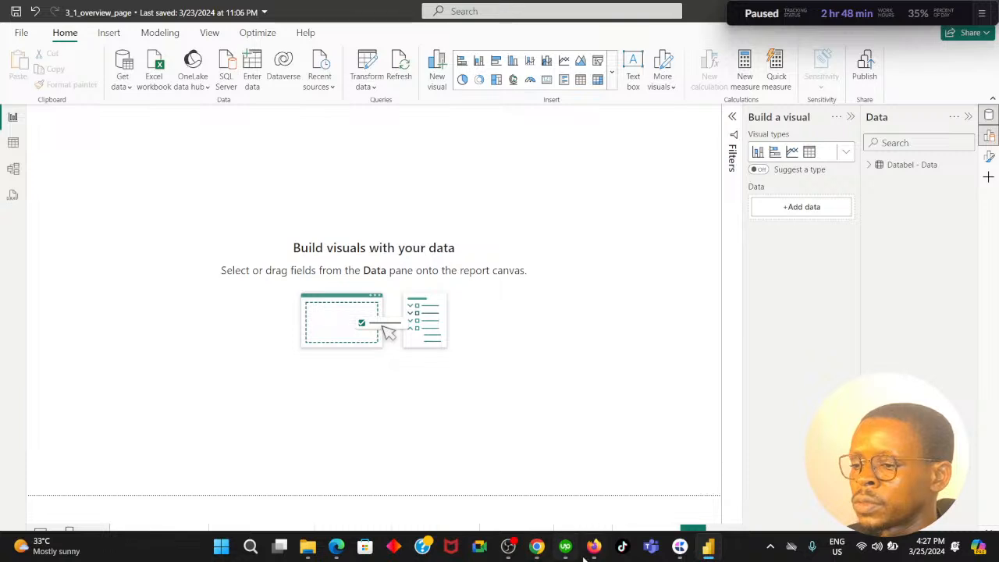
Reread the first exercise instruction and check the Groups and Categories and Churn Demographics pages for the age chart.
click(538, 548)
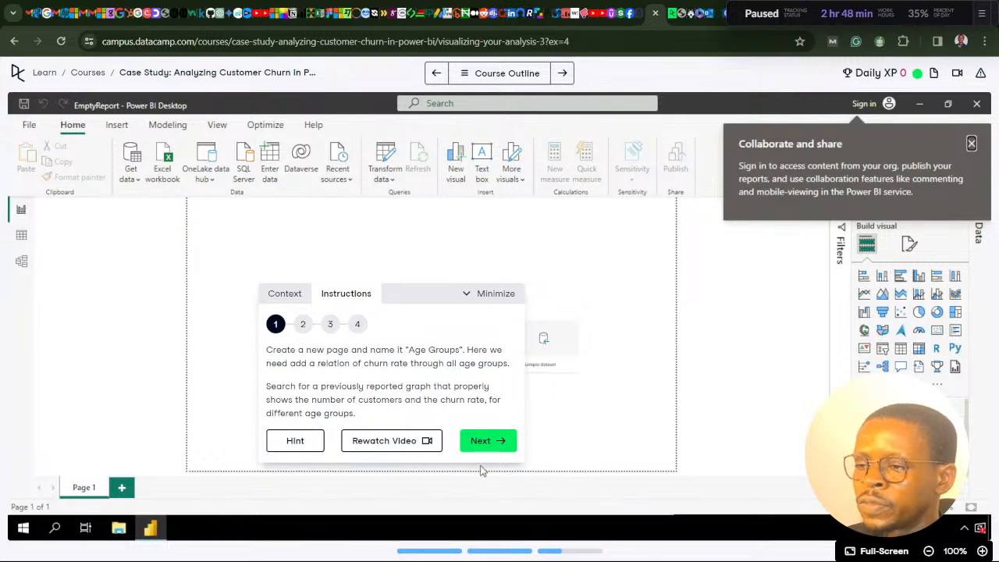
click(538, 546)
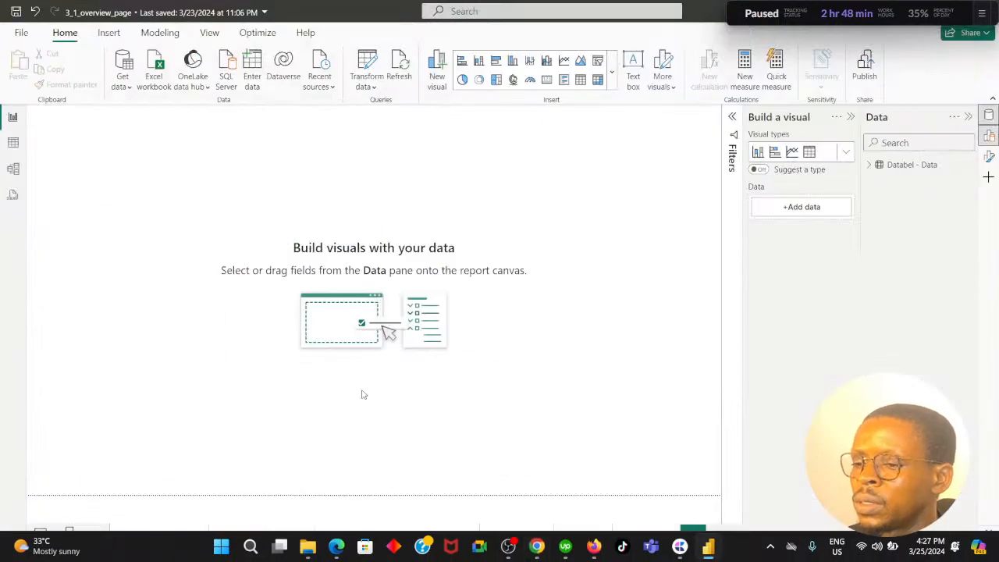
click(244, 537)
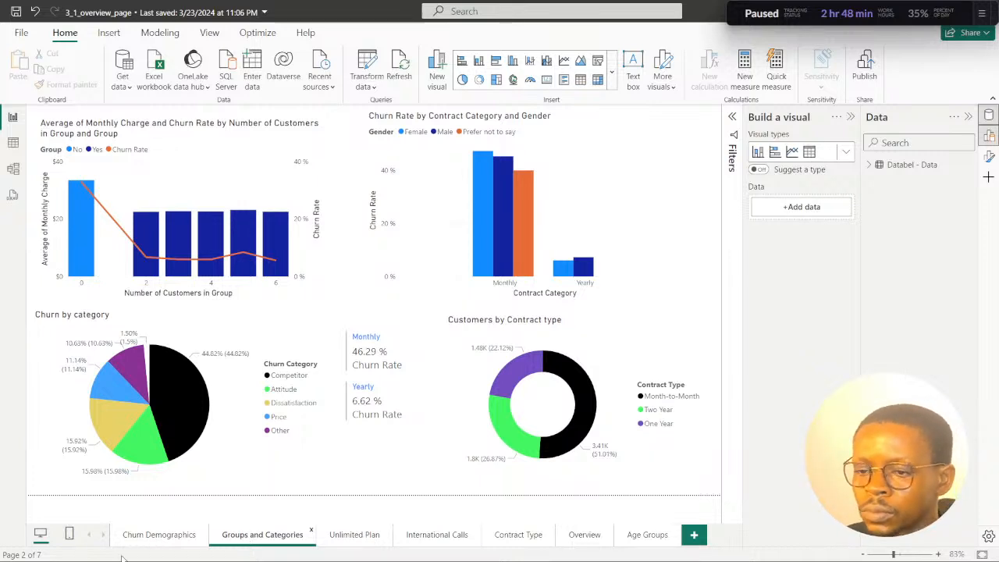
click(156, 535)
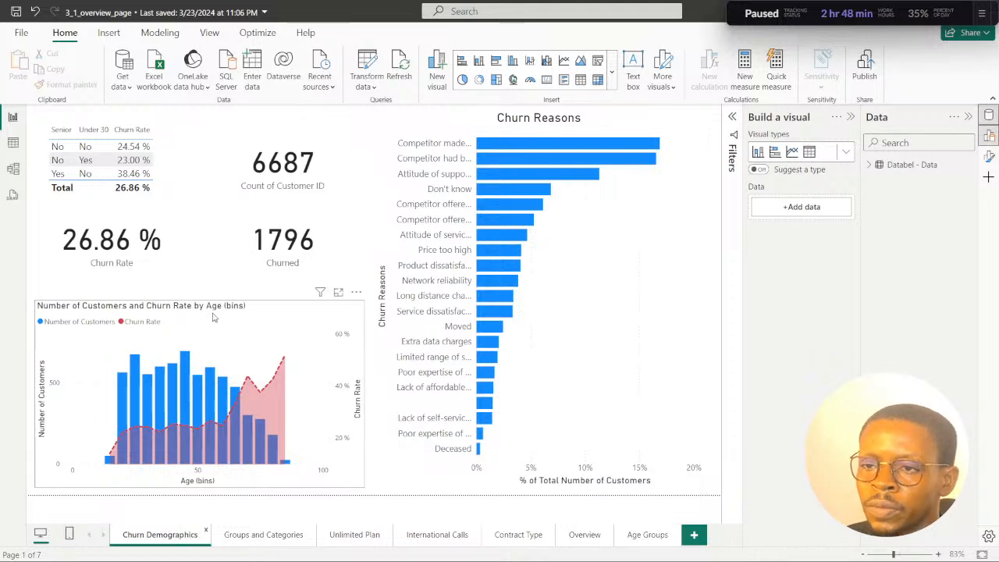
Copy the Number of Customers and Churn Rate by Age (bins) chart to the Age Groups page and move it near the page's upper edge.
click(289, 313)
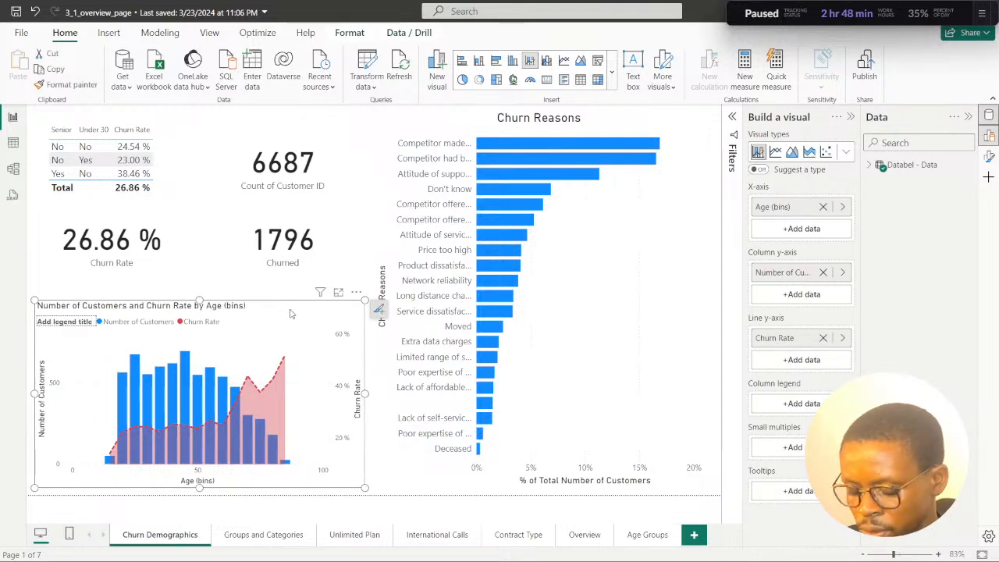
key(ctrl+c)
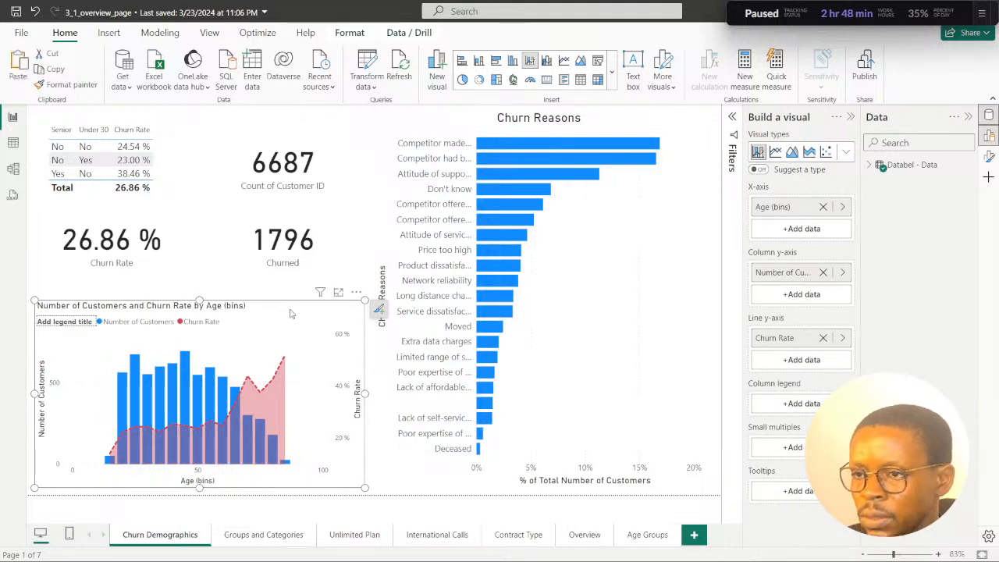
click(648, 535)
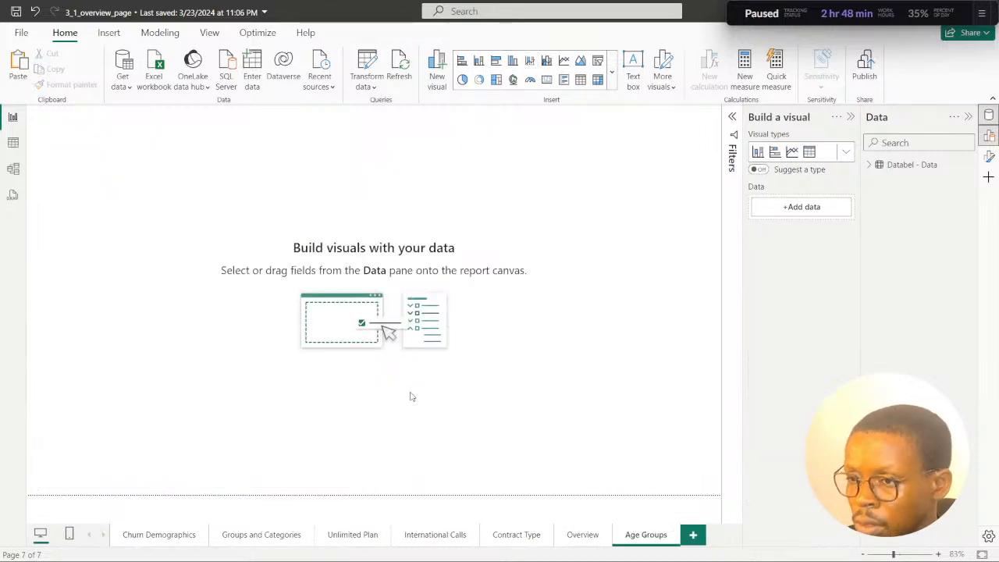
key(ctrl+v)
drag(278, 311, 284, 152)
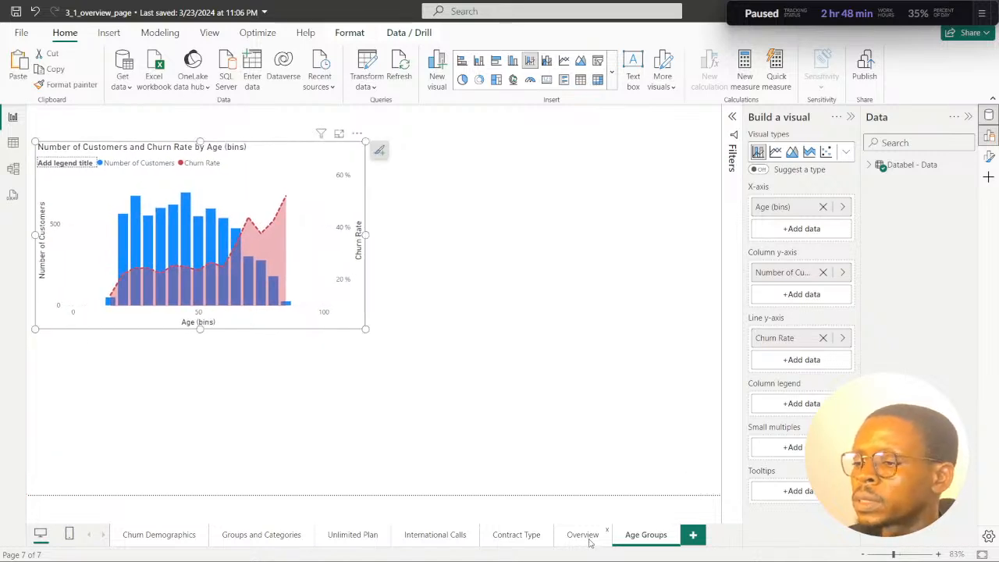
Check the Overview page's layout and enlarge the age chart slightly on the Age Groups page.
click(590, 539)
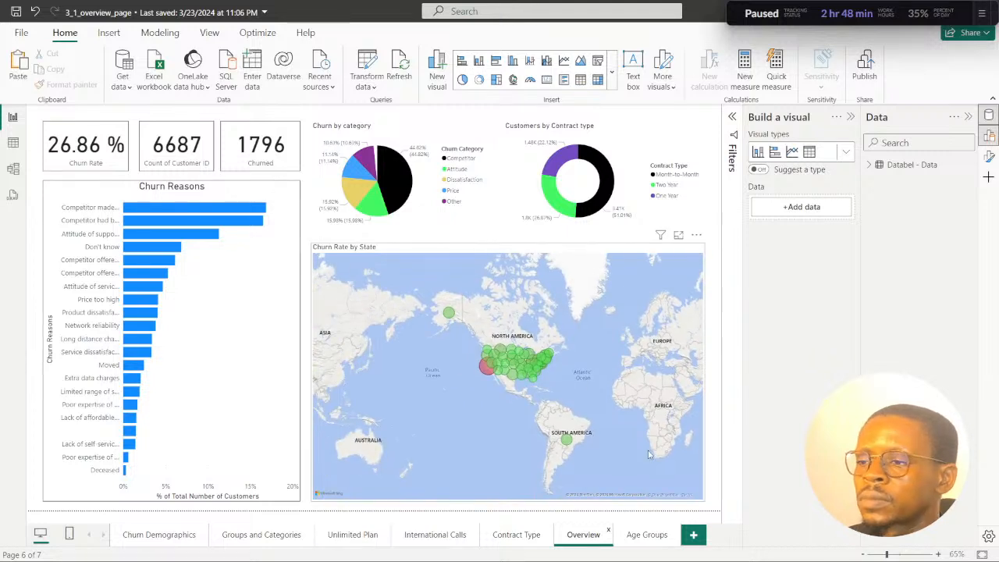
click(647, 534)
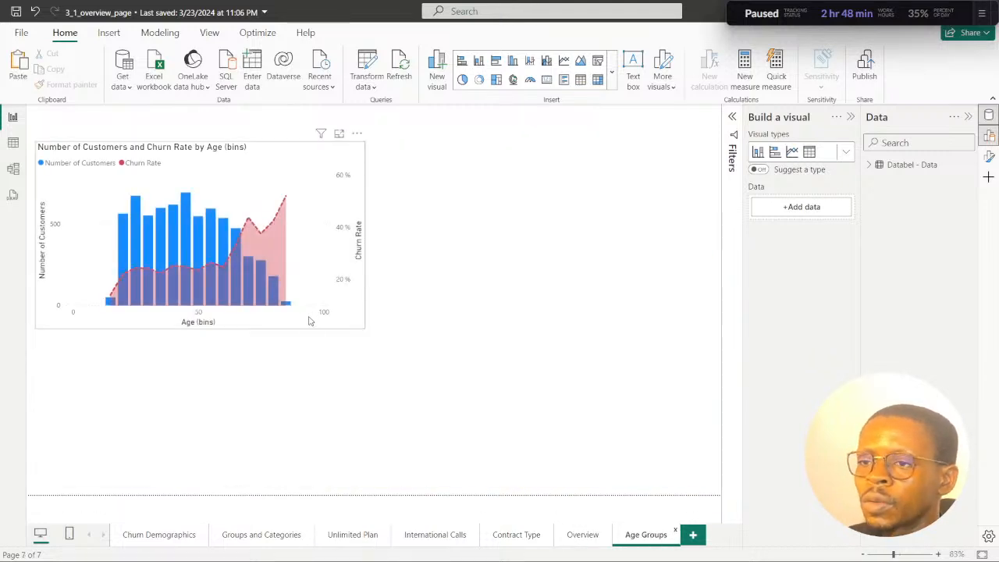
drag(368, 328, 403, 352)
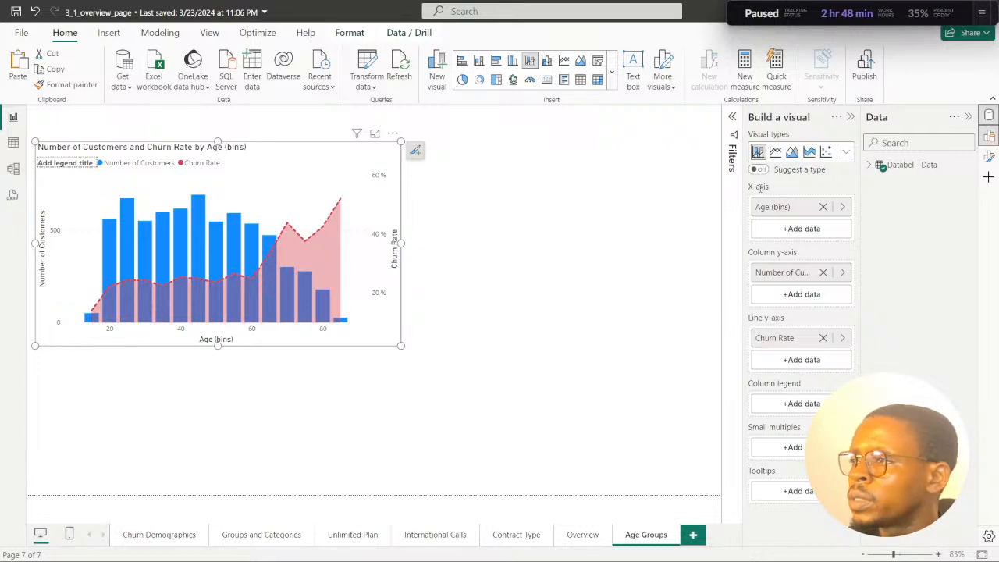
Turn on data labels for the age chart and hide them for the Number of Customers series.
click(989, 156)
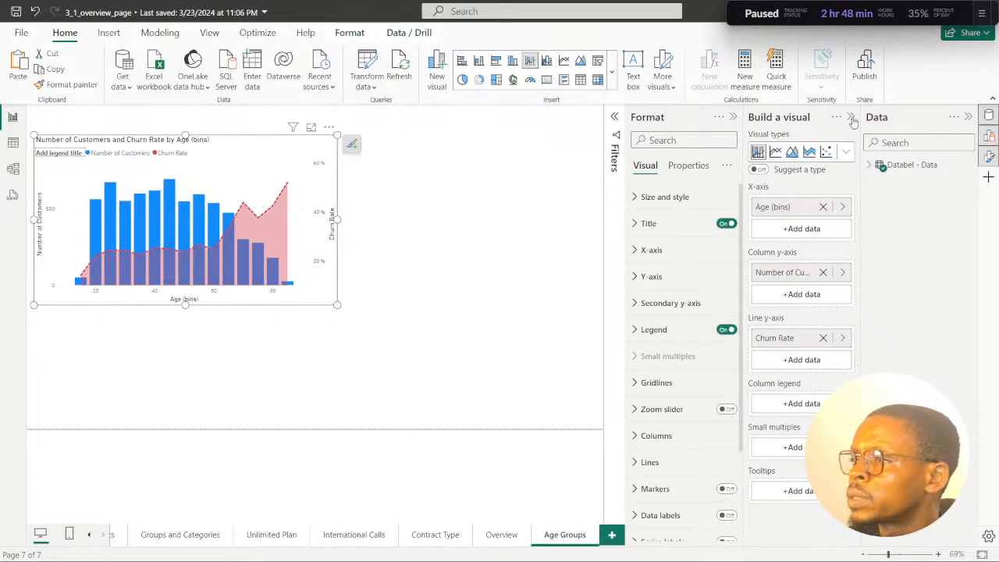
click(852, 117)
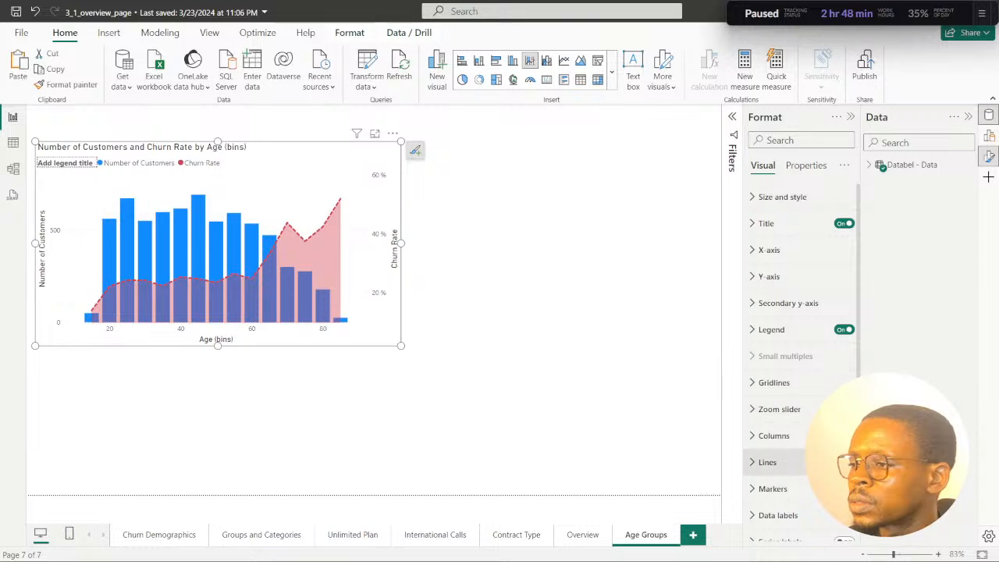
click(844, 516)
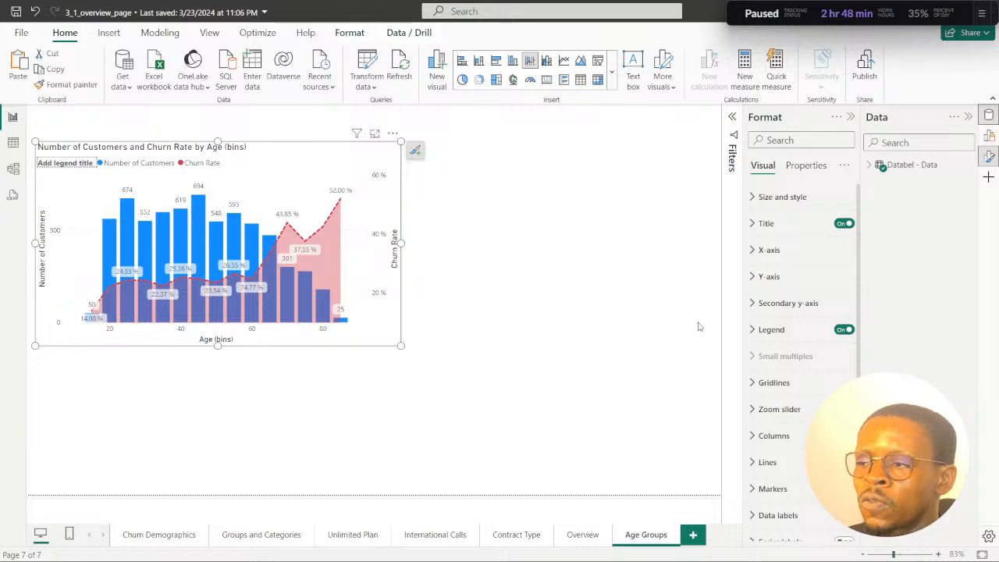
scroll(750, 397, down, 3)
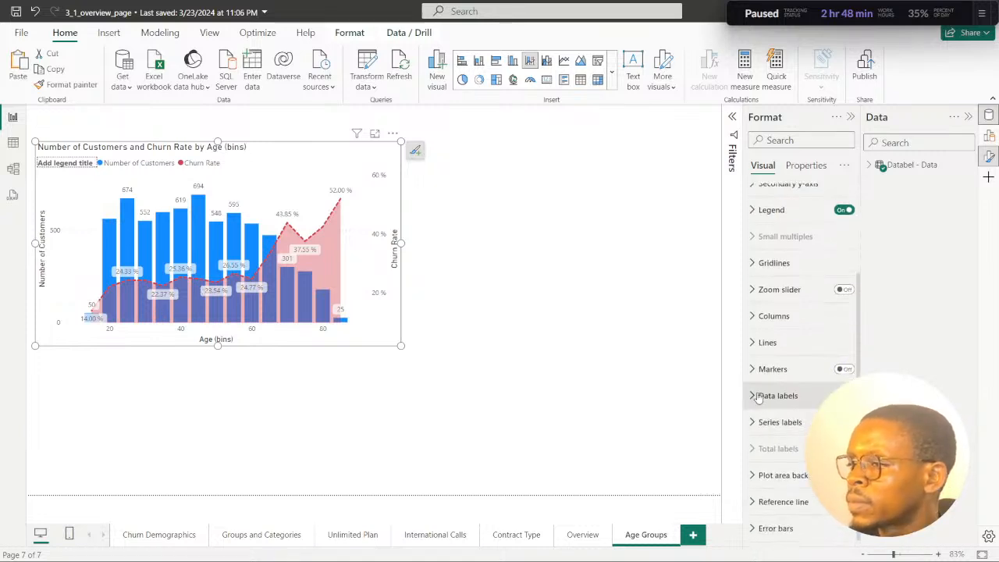
click(750, 398)
scroll(796, 351, down, 4)
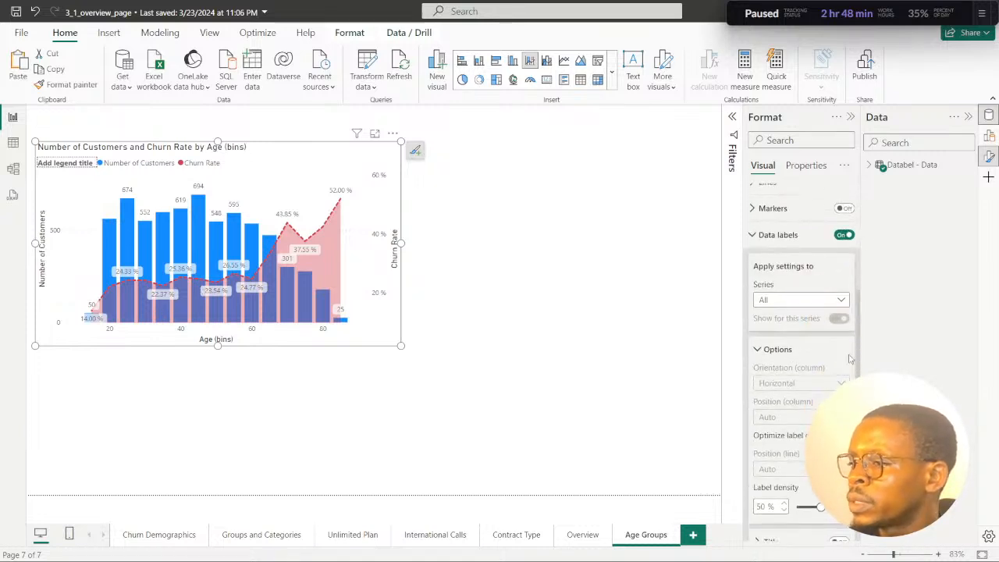
click(843, 300)
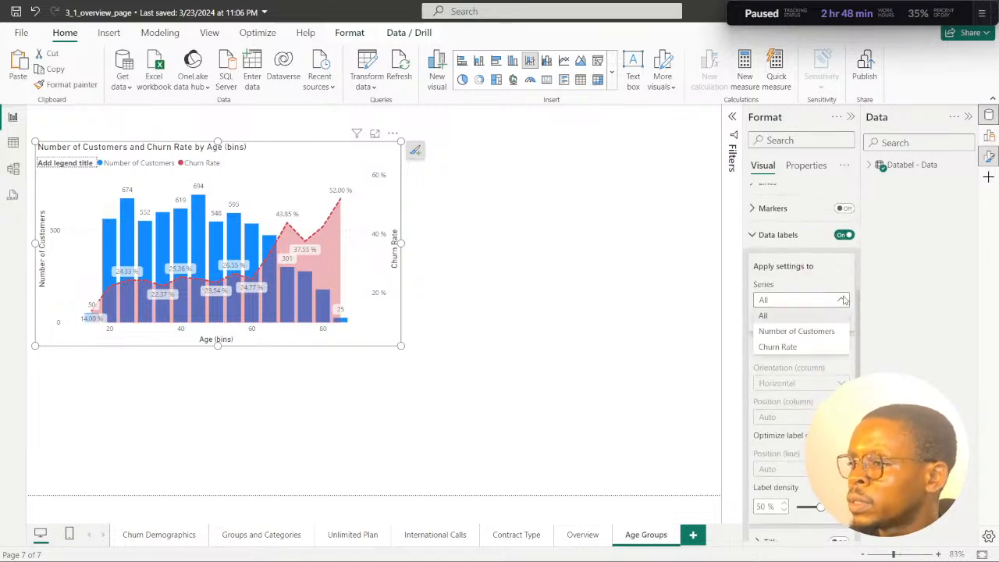
click(806, 332)
click(840, 319)
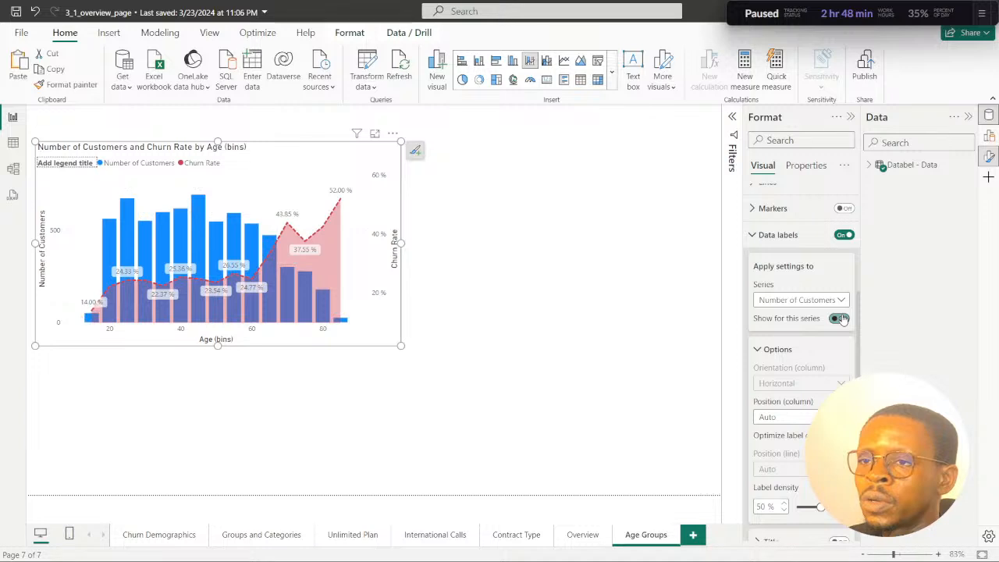
Select the Churn Rate series in the data label settings and make the age chart slightly narrower and shorter.
click(842, 301)
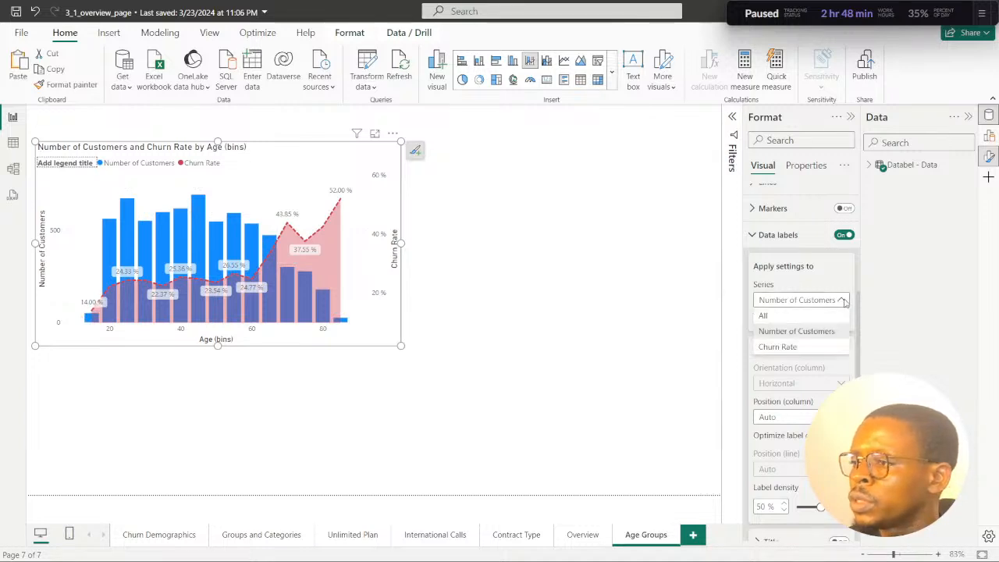
click(801, 347)
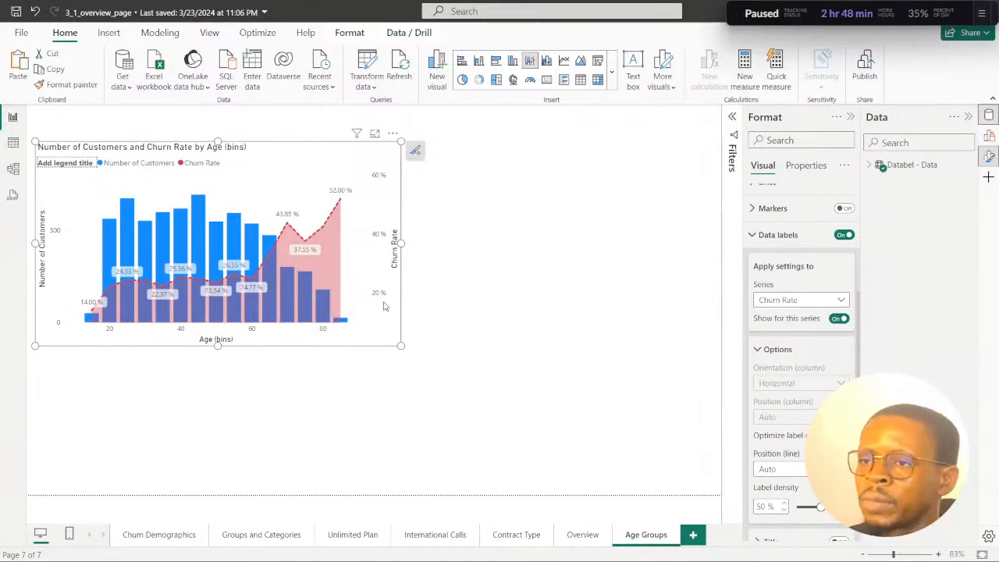
drag(401, 243, 426, 244)
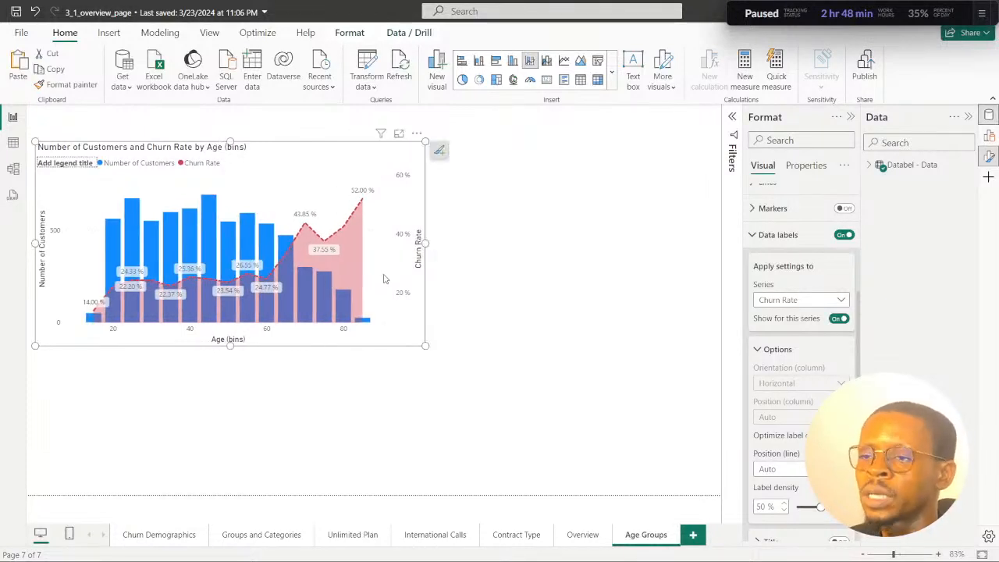
mouse_move(363, 326)
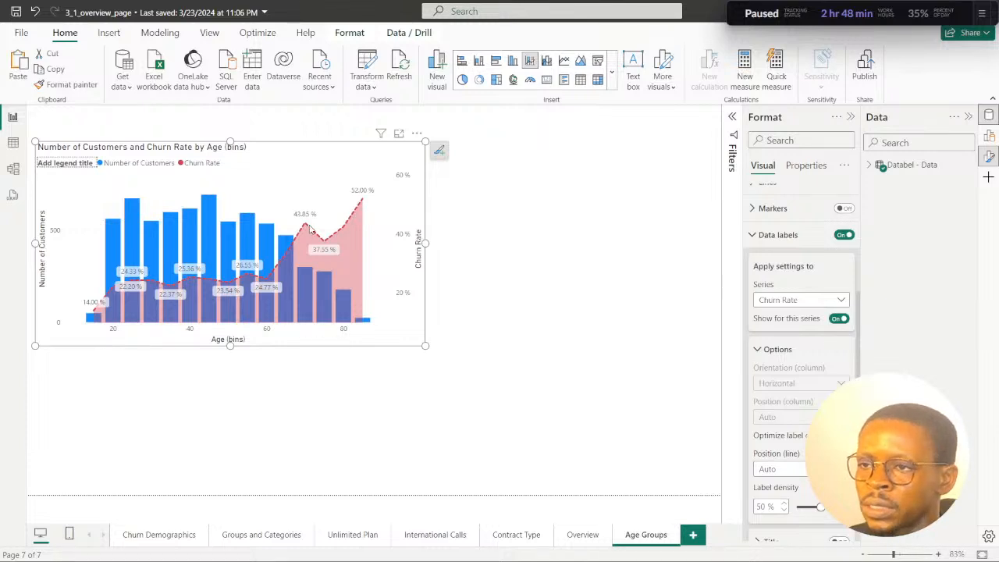
mouse_move(306, 227)
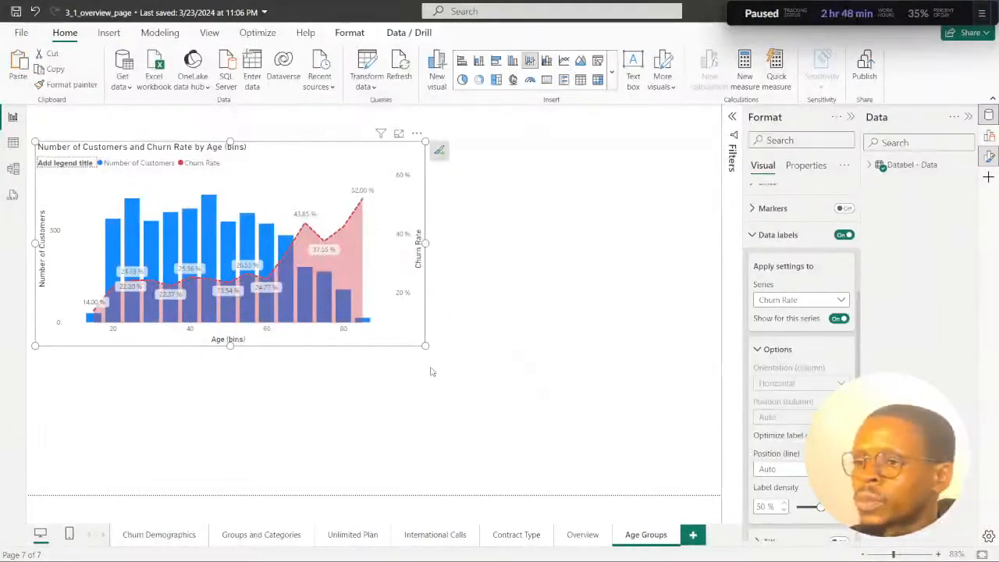
drag(425, 345, 376, 338)
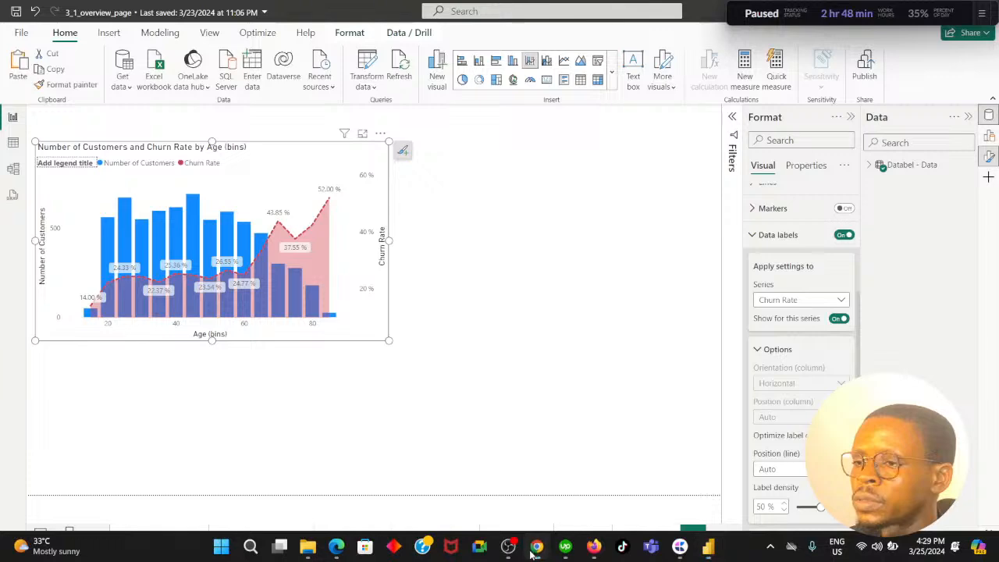
Read the first two exercise instructions in DataCamp and return to the Power BI report.
click(536, 547)
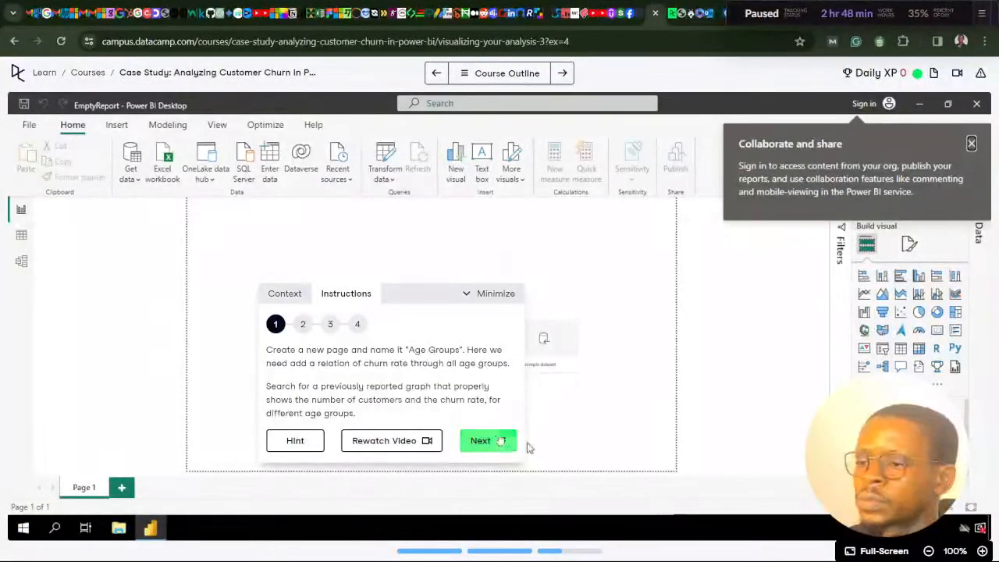
click(501, 440)
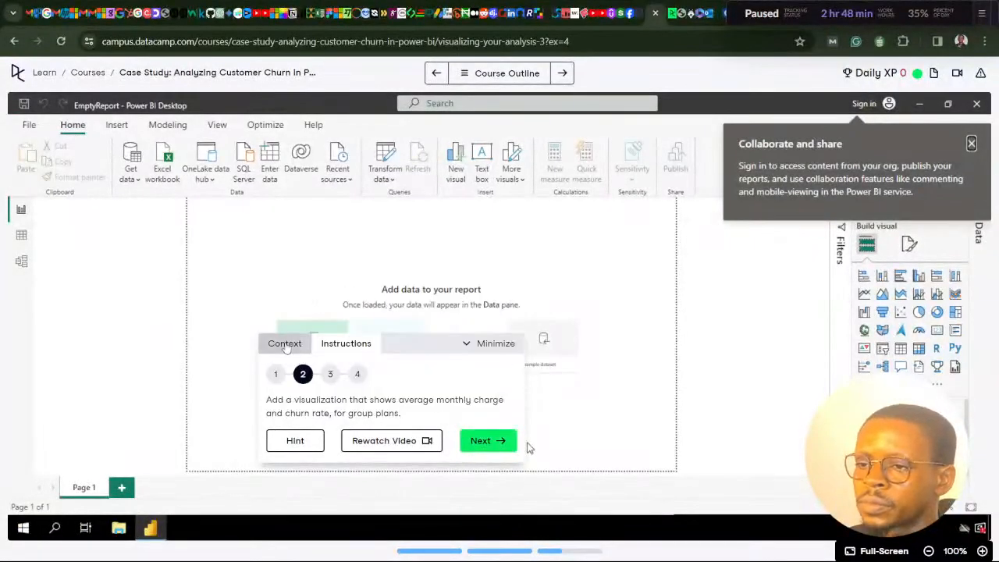
click(277, 375)
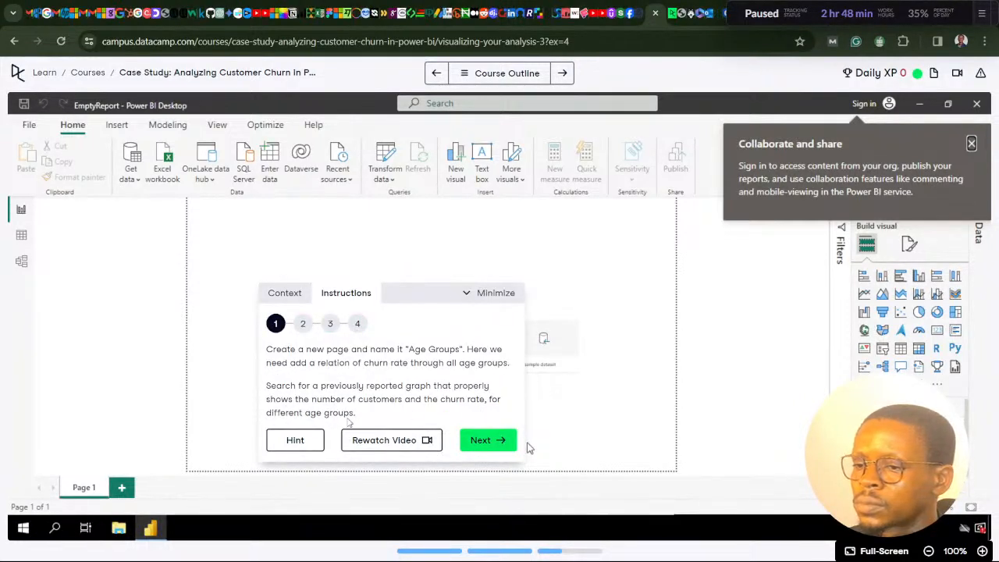
click(477, 443)
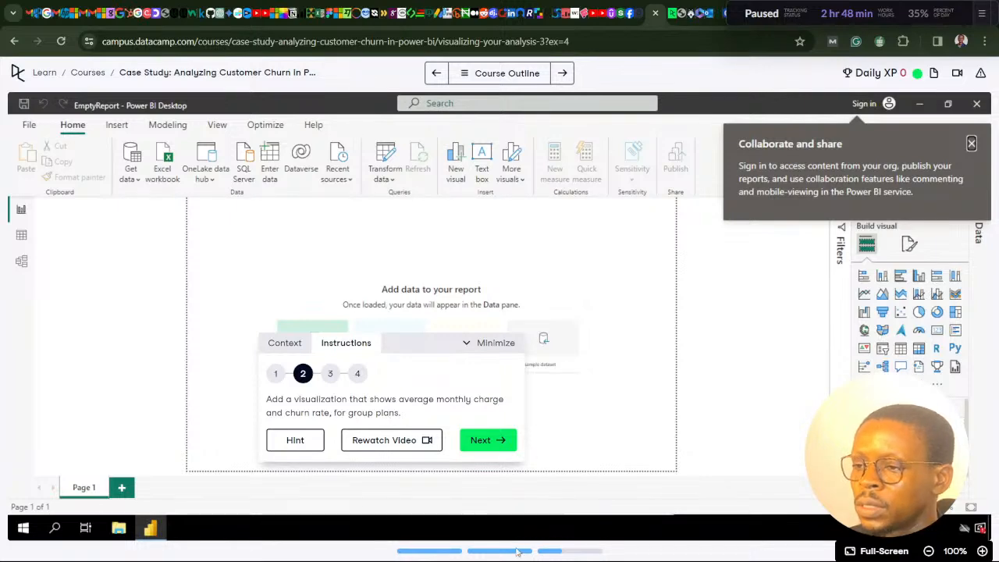
mouse_move(547, 559)
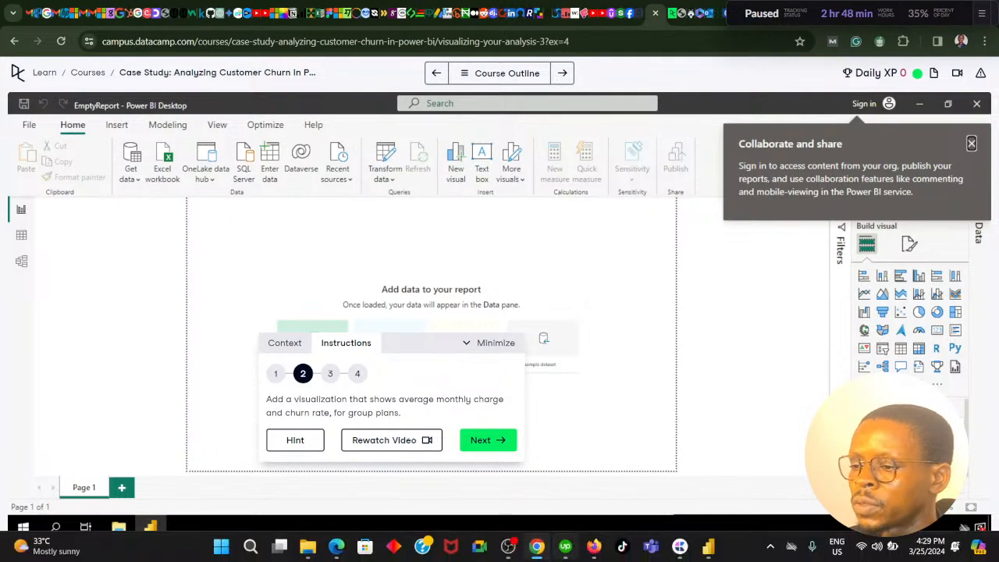
click(536, 553)
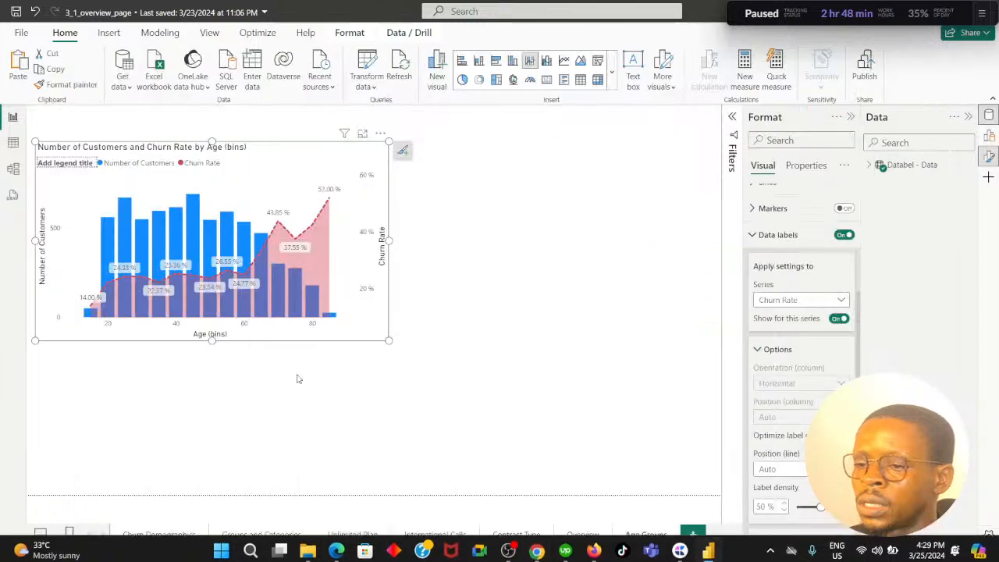
Copy the average monthly charge and churn rate chart from Groups and Categories to Age Groups, placing it beside the age chart.
click(260, 536)
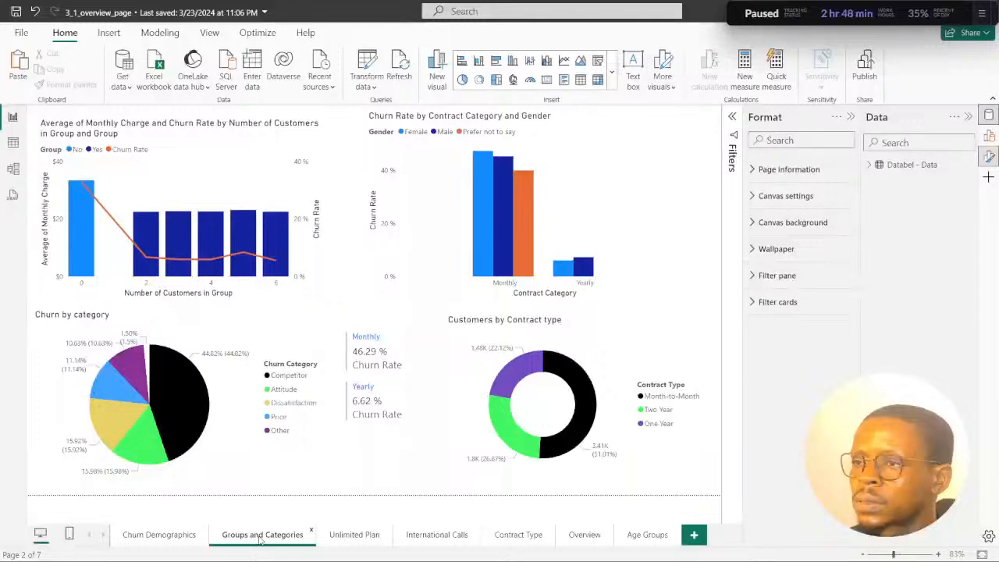
click(651, 136)
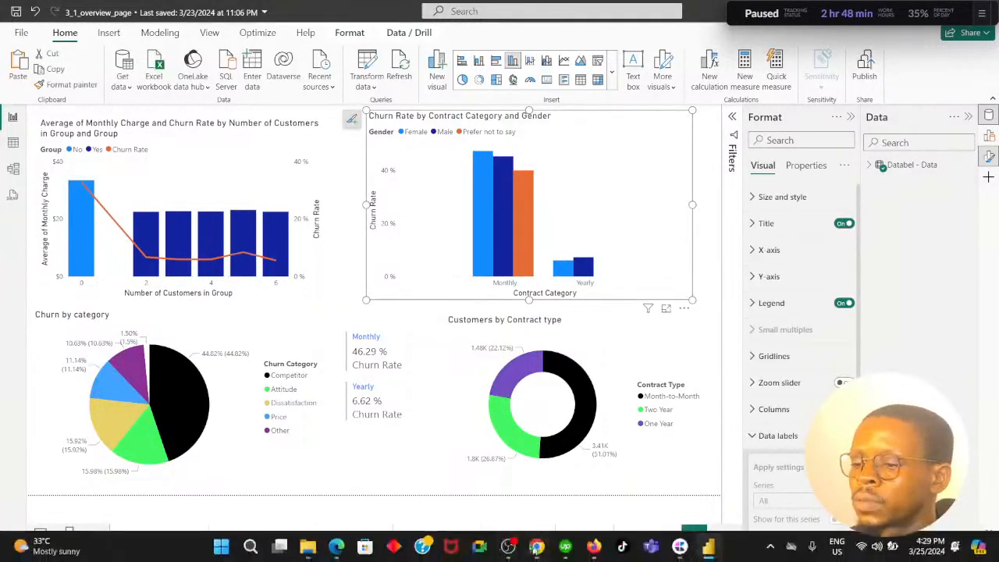
click(536, 546)
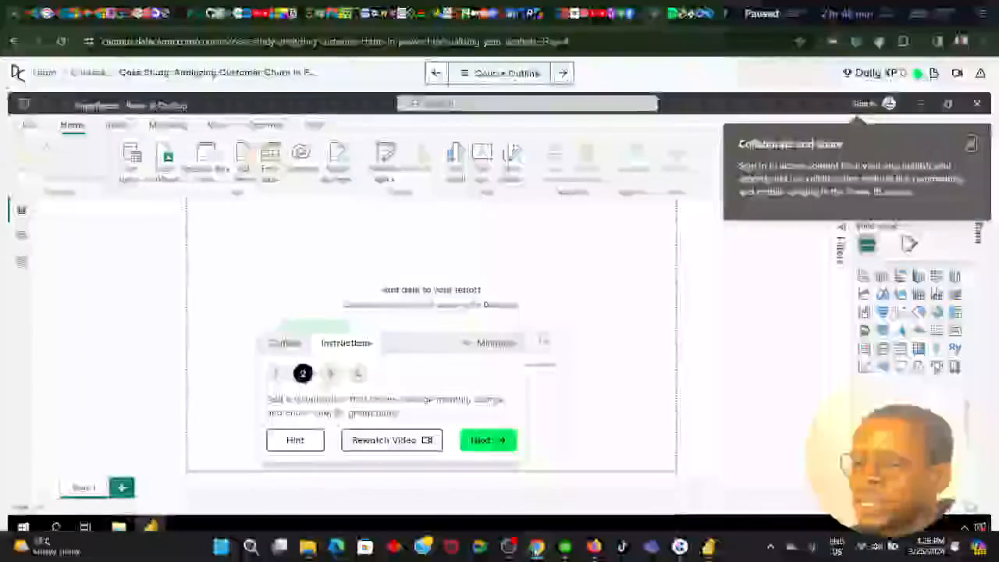
key(alt+Tab)
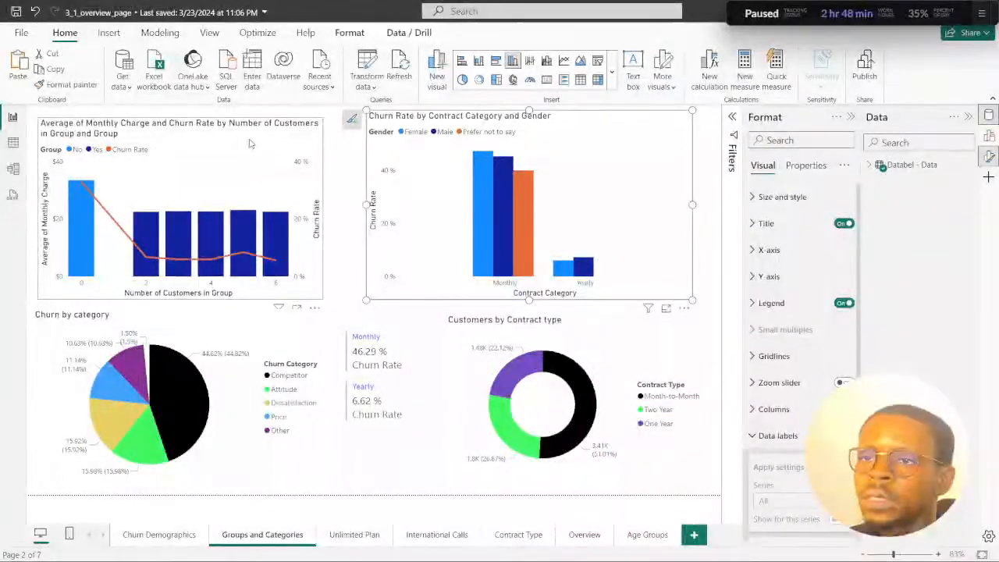
click(176, 147)
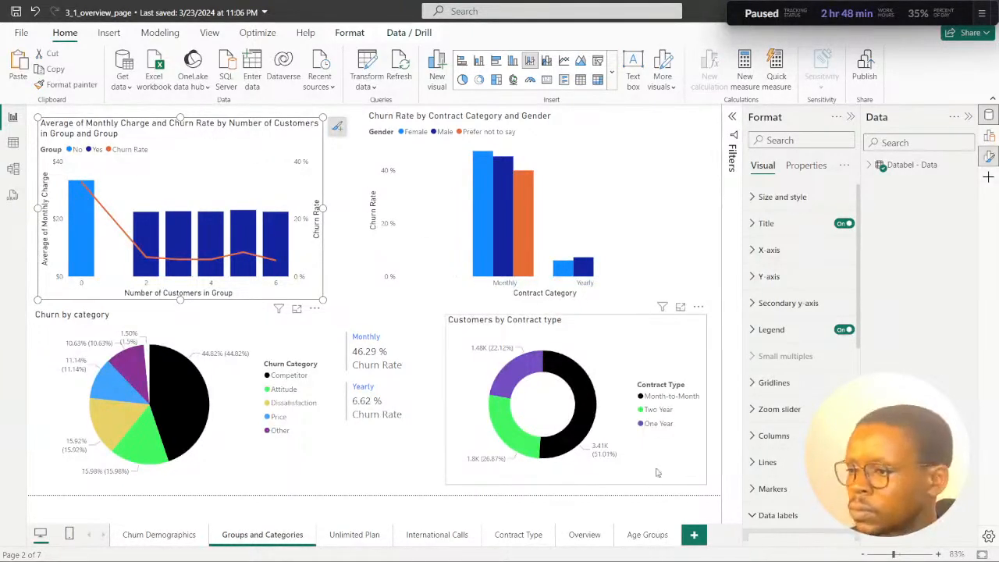
click(649, 535)
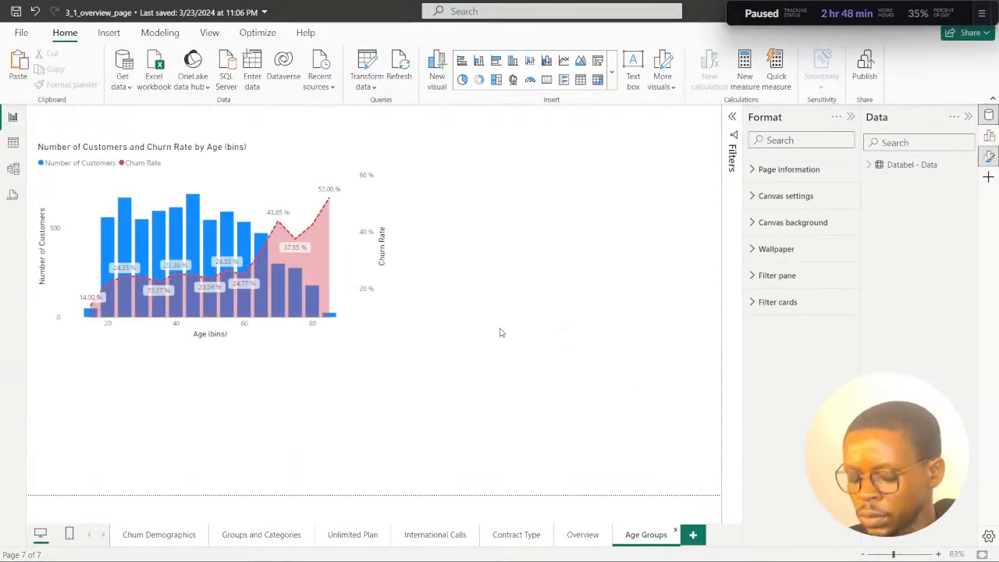
key(ctrl+v)
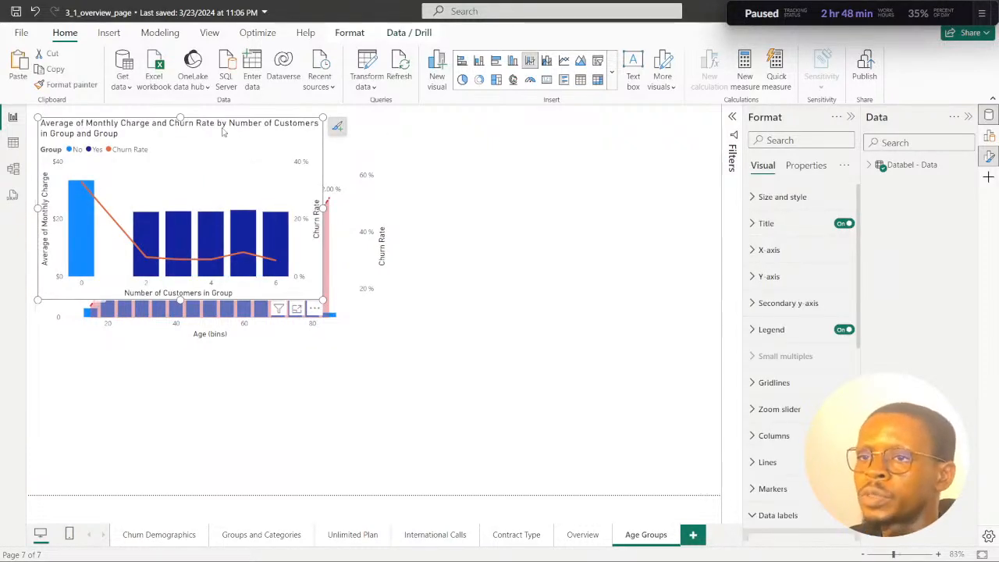
drag(219, 136, 594, 160)
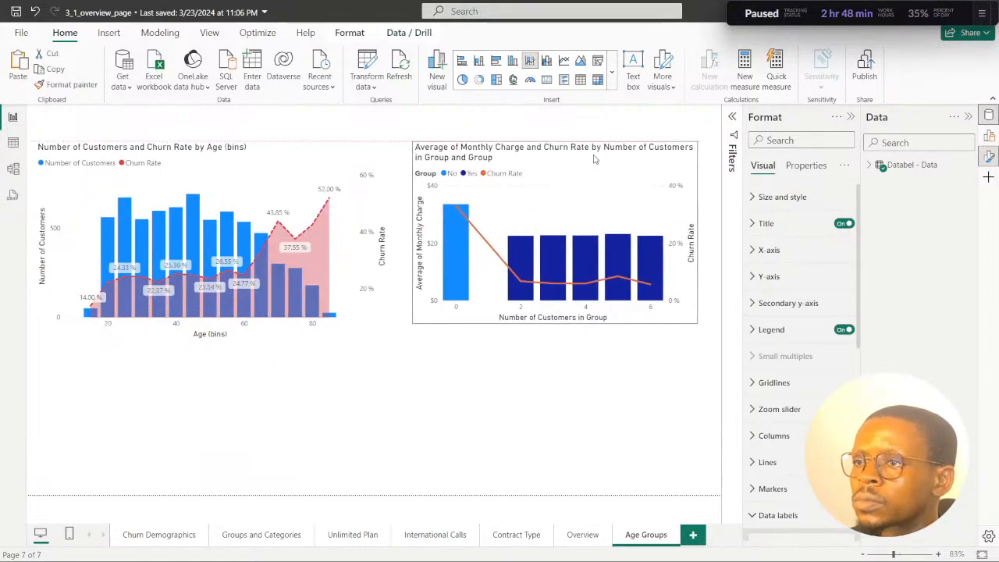
Move both charts up slightly so they line up, and enlarge the monthly charge chart to about 566 by 367.
mouse_move(285, 159)
mouse_down()
mouse_move(284, 146)
mouse_move(285, 155)
mouse_up()
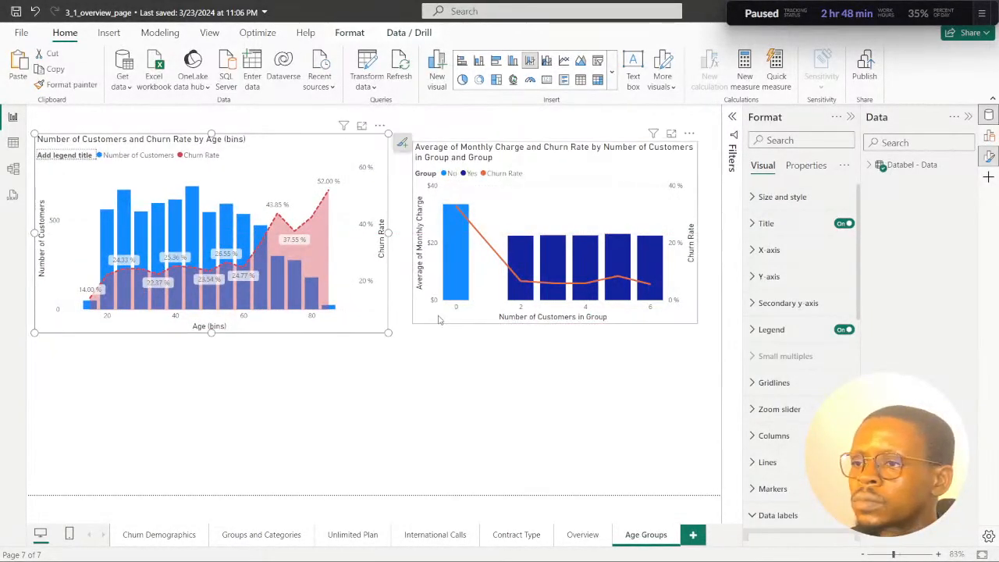
drag(461, 317, 449, 309)
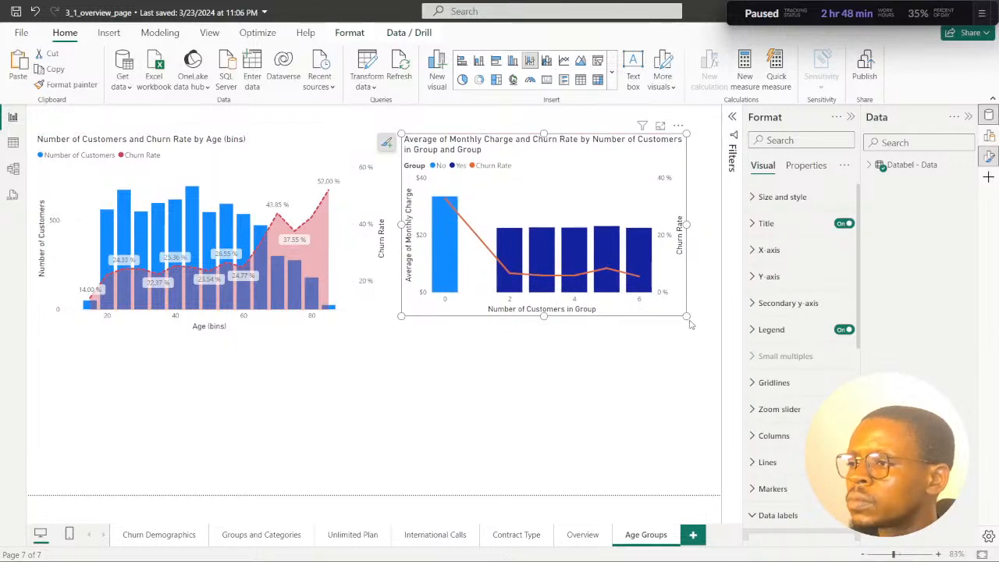
drag(687, 316, 708, 333)
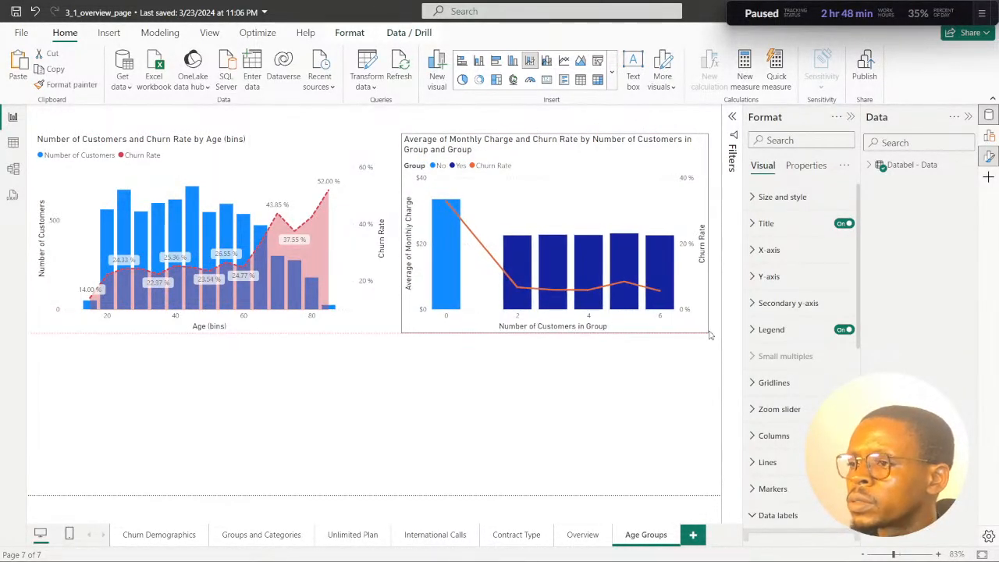
Turn on the visual border for both the age chart and the monthly charge chart.
click(352, 329)
click(752, 198)
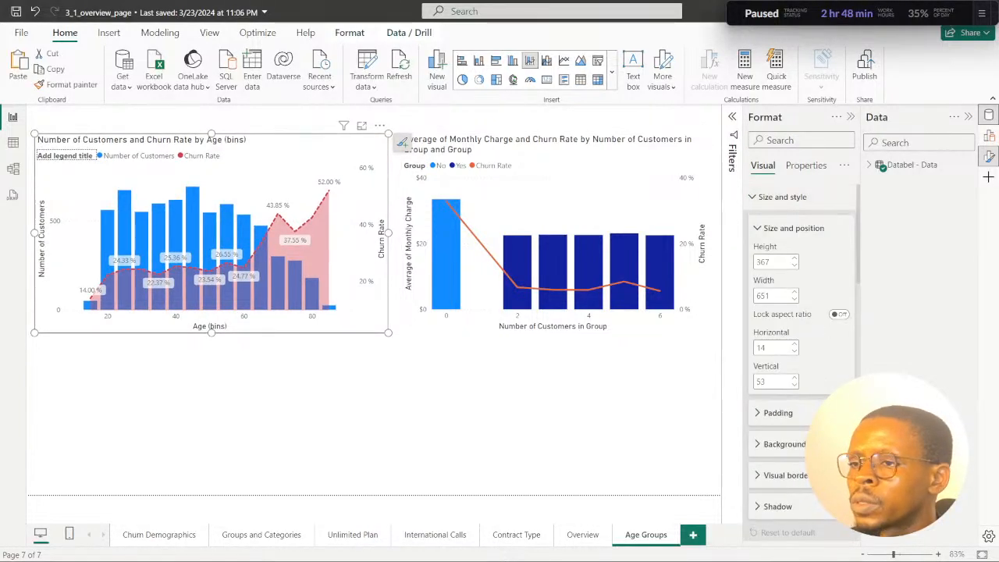
click(423, 332)
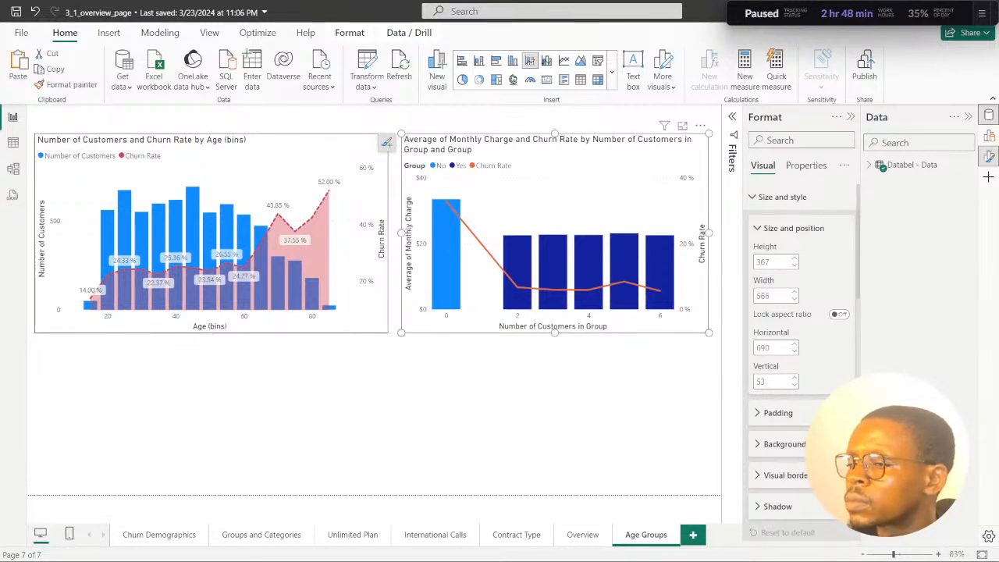
click(518, 414)
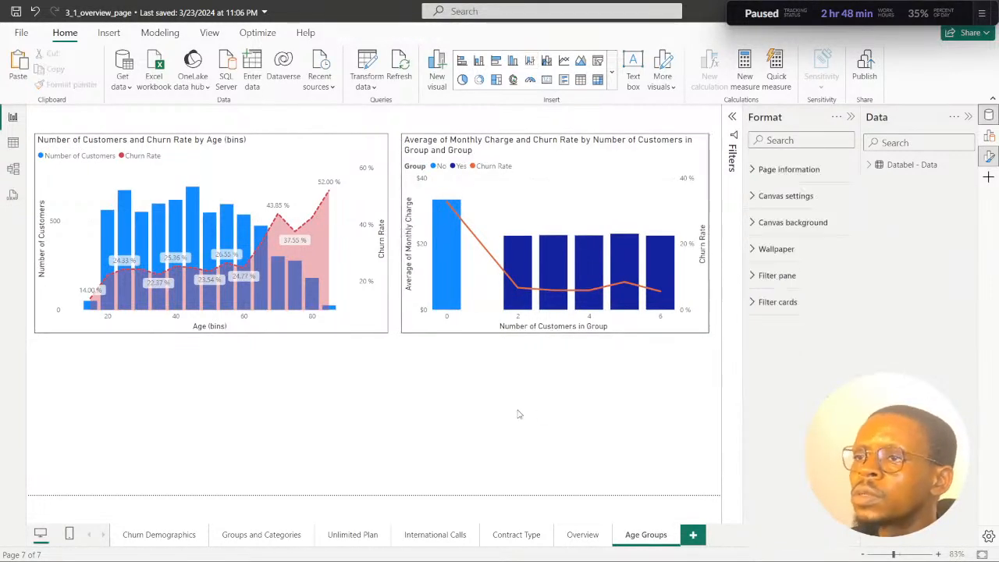
Widen the monthly charge chart slightly on both sides, narrowing its gap to the age chart.
click(697, 331)
drag(708, 333, 714, 333)
drag(400, 334, 392, 333)
click(374, 328)
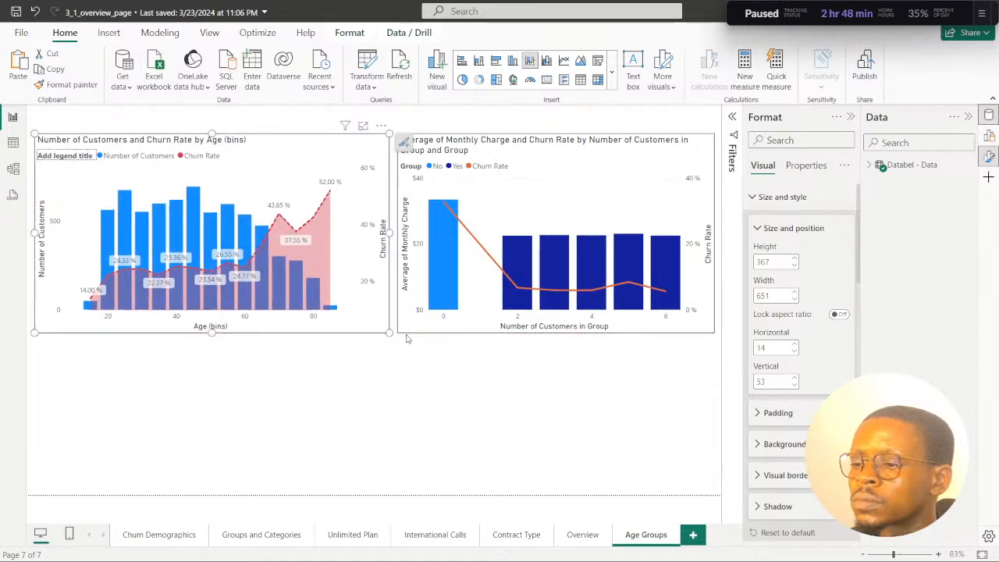
Check the Overview page's canvas background and compare its canvas settings with those of the Age Groups page.
click(582, 535)
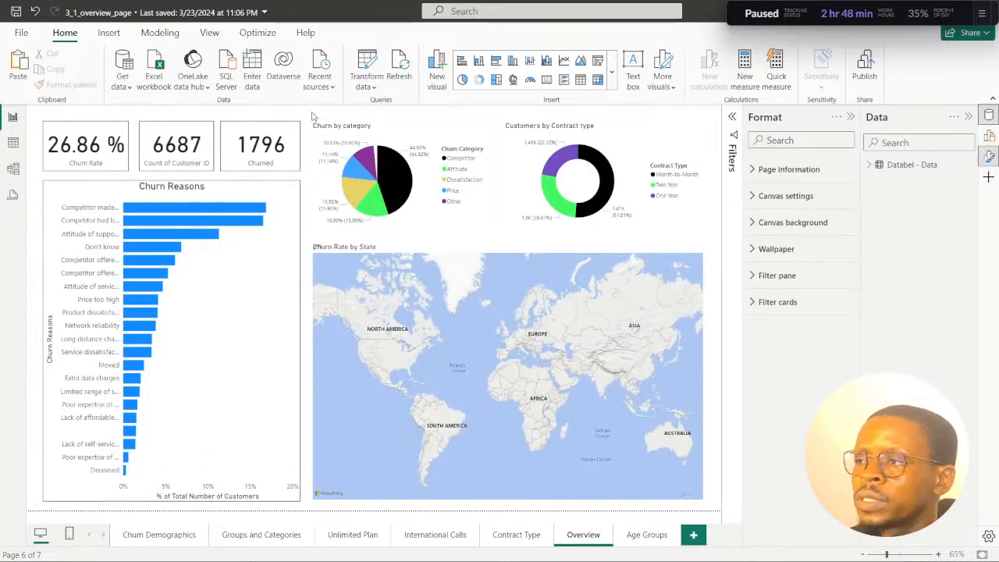
click(749, 223)
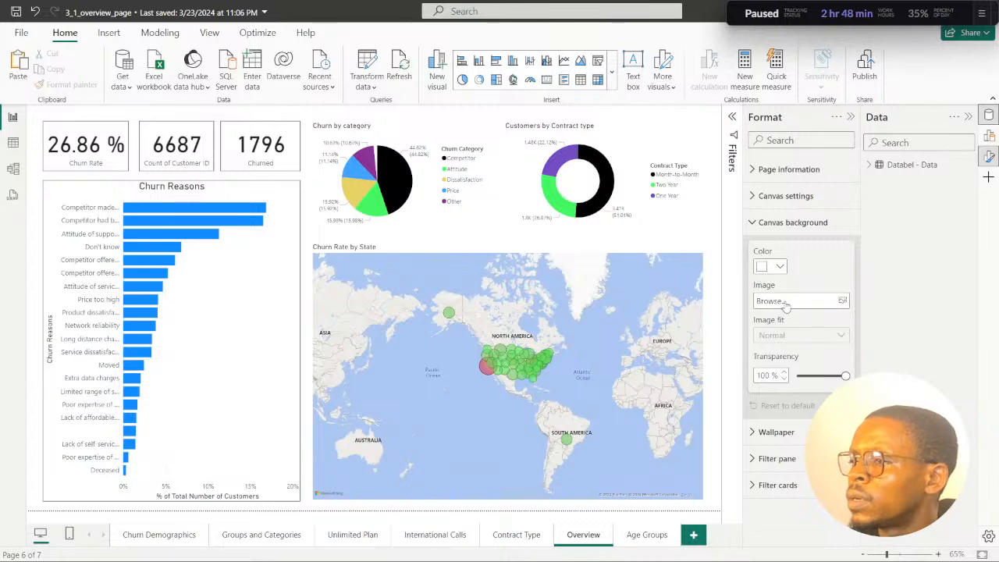
click(752, 223)
click(751, 197)
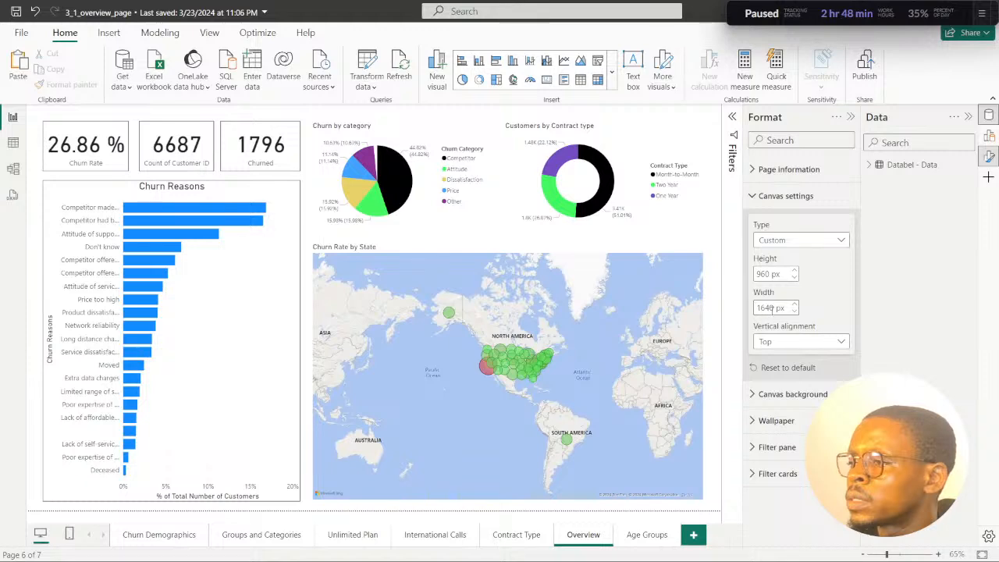
click(751, 196)
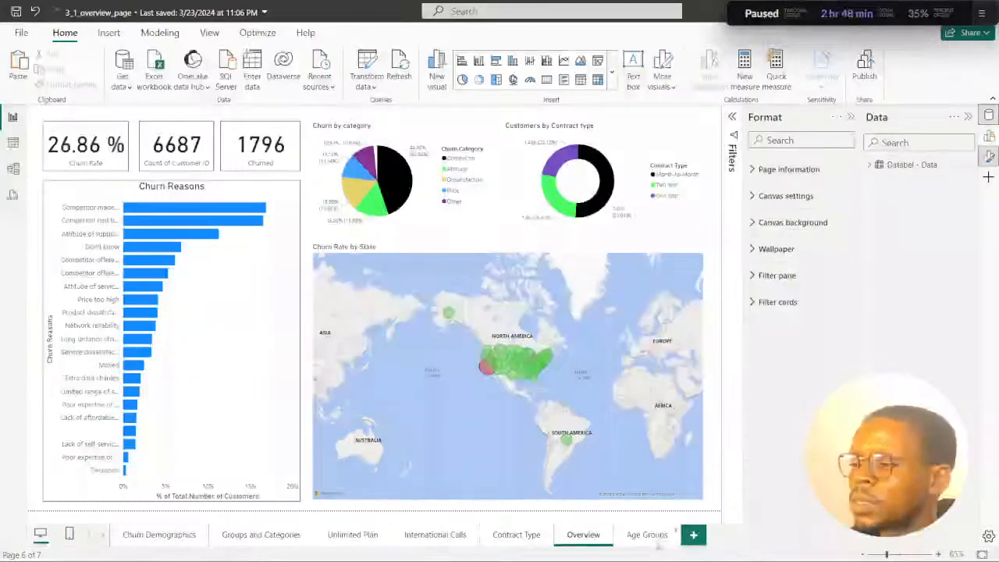
click(648, 535)
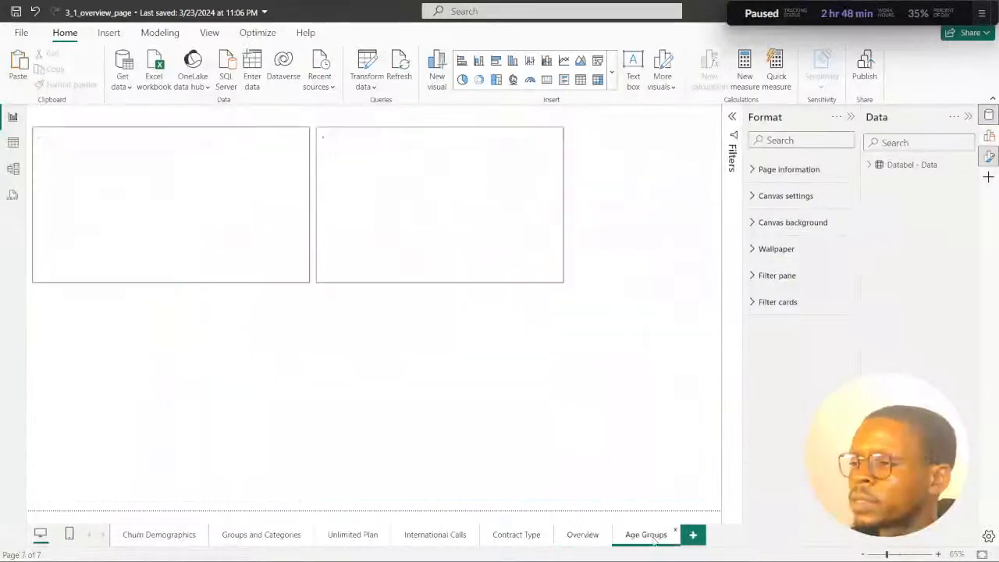
click(751, 196)
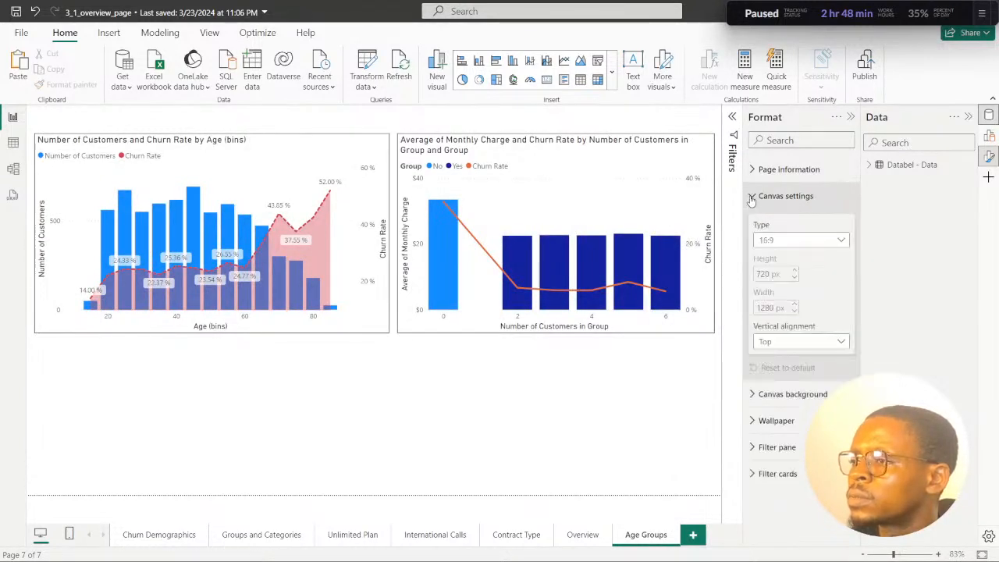
click(841, 342)
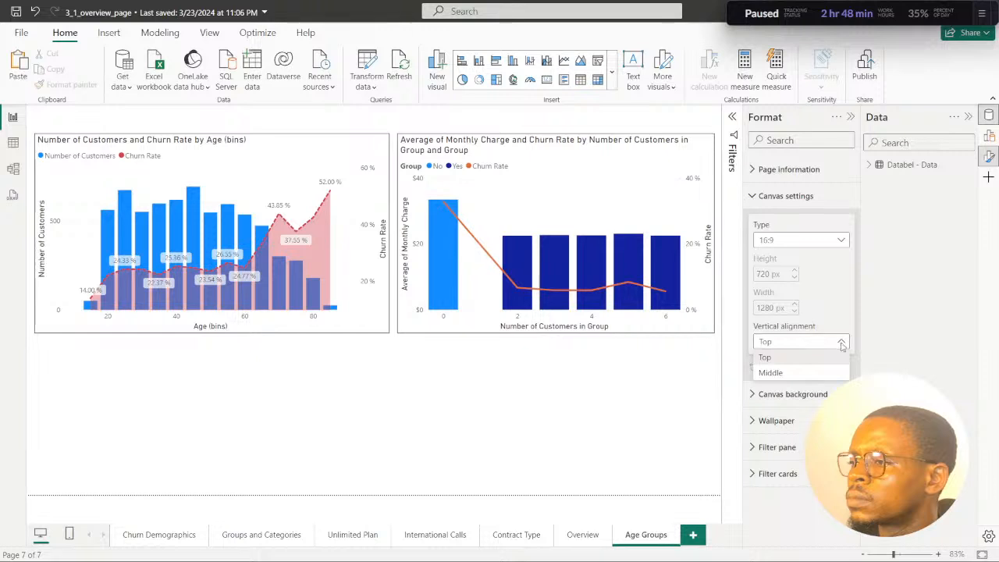
click(754, 198)
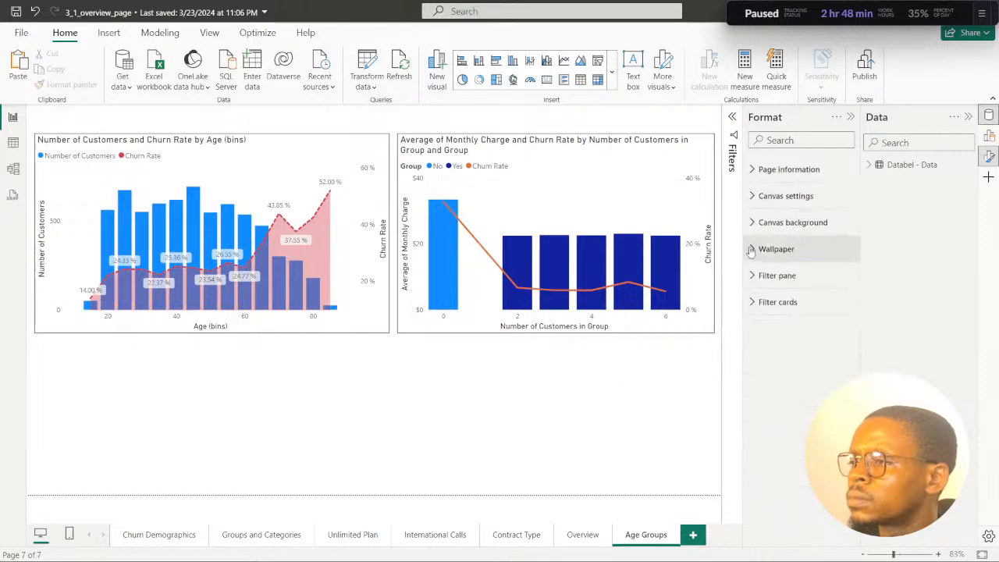
Set the Age Groups page's canvas to a custom size, 960 px high and 1640 px wide.
click(753, 198)
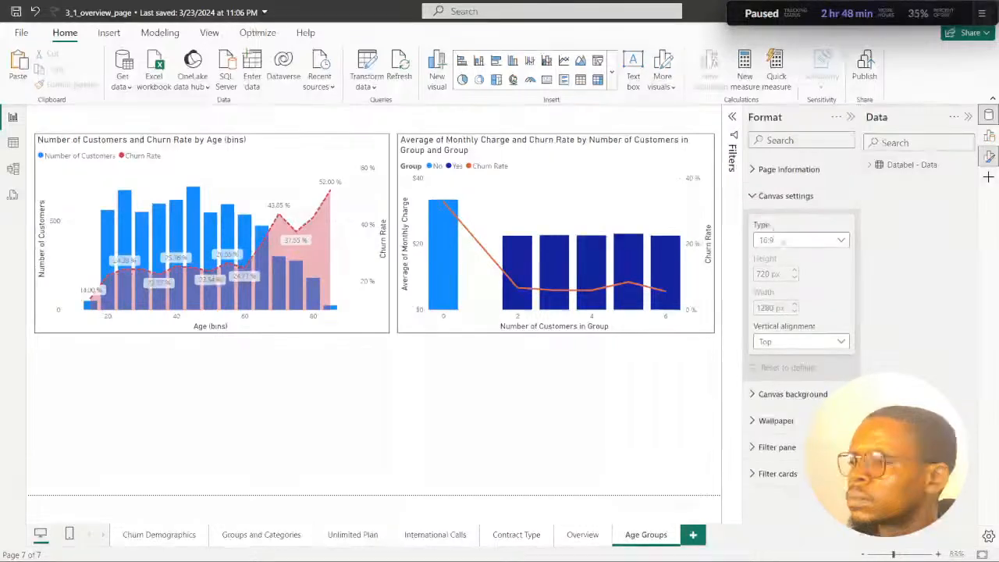
click(840, 240)
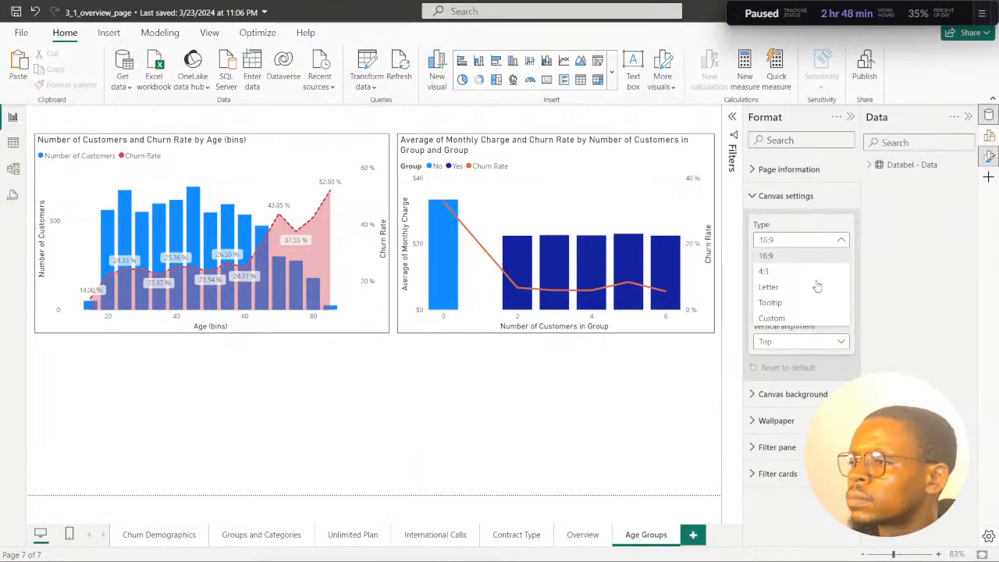
click(773, 318)
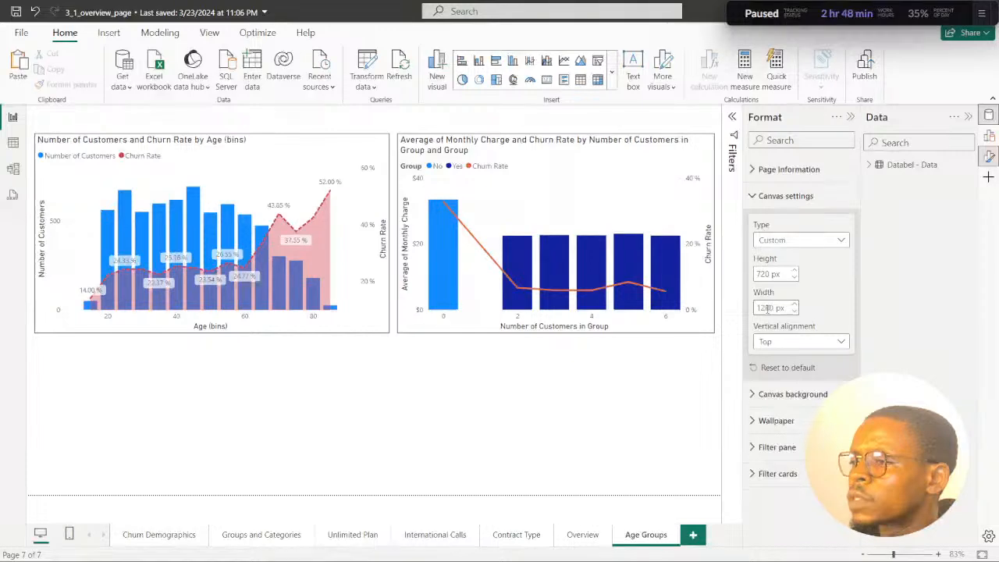
double_click(768, 308)
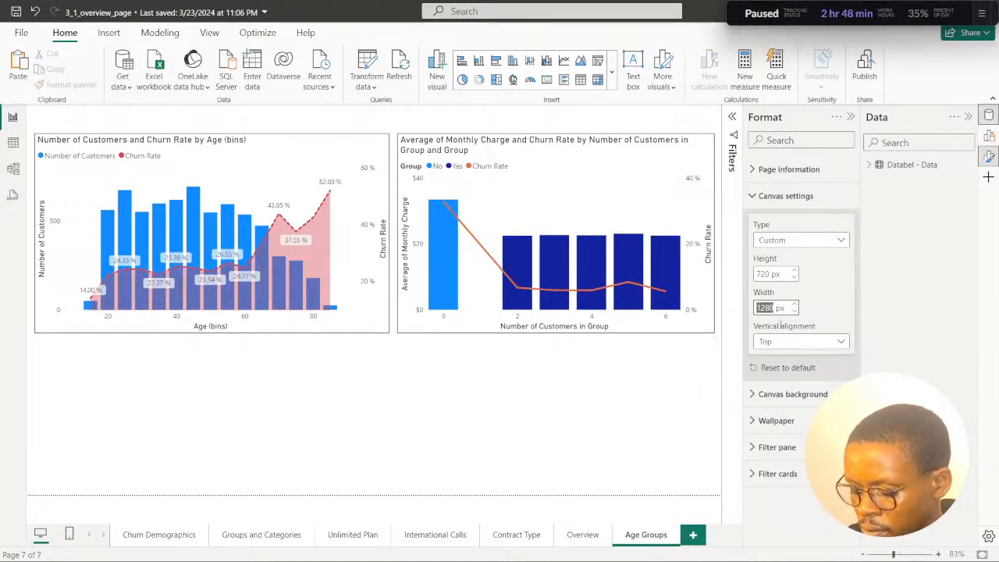
text(1640)
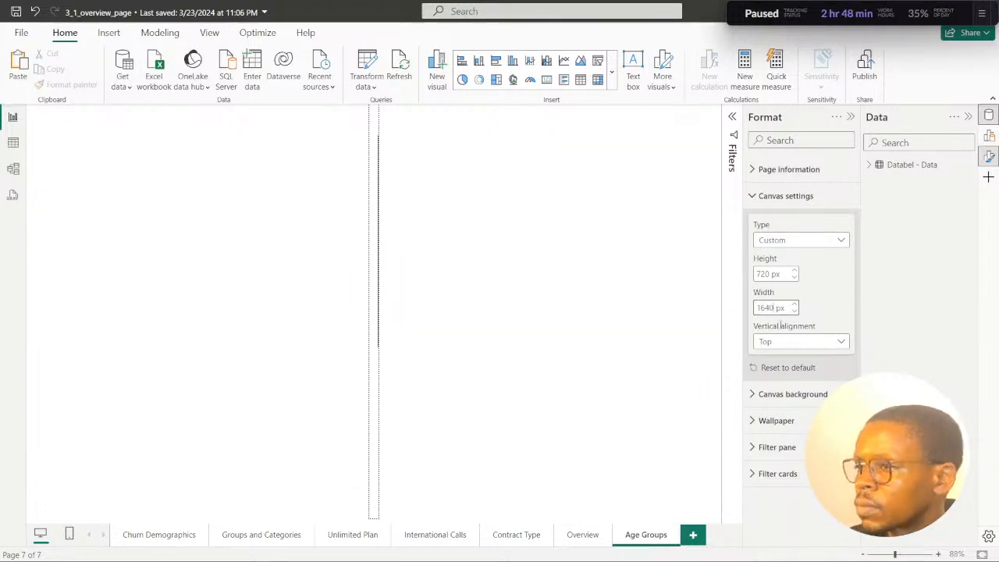
double_click(764, 274)
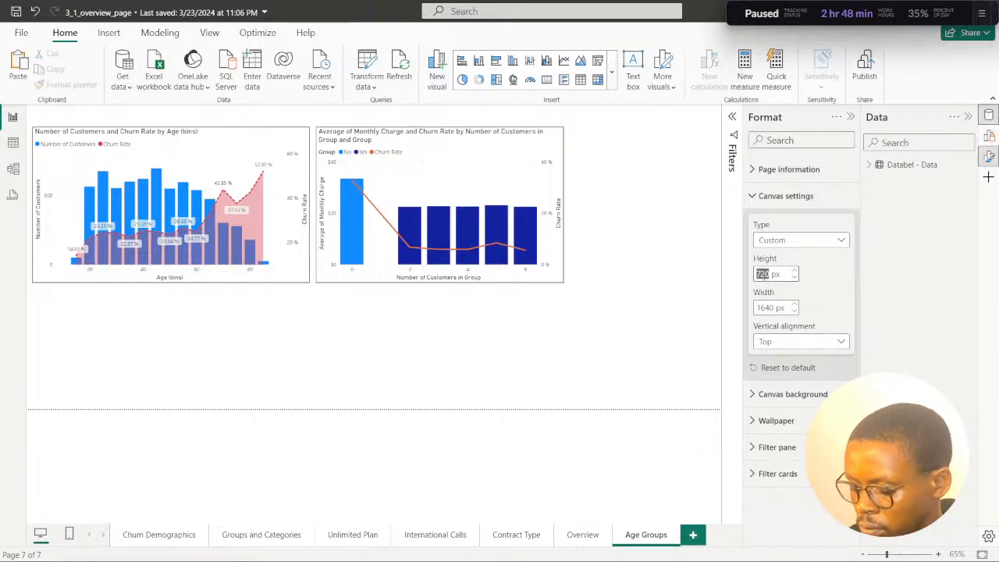
key(Return)
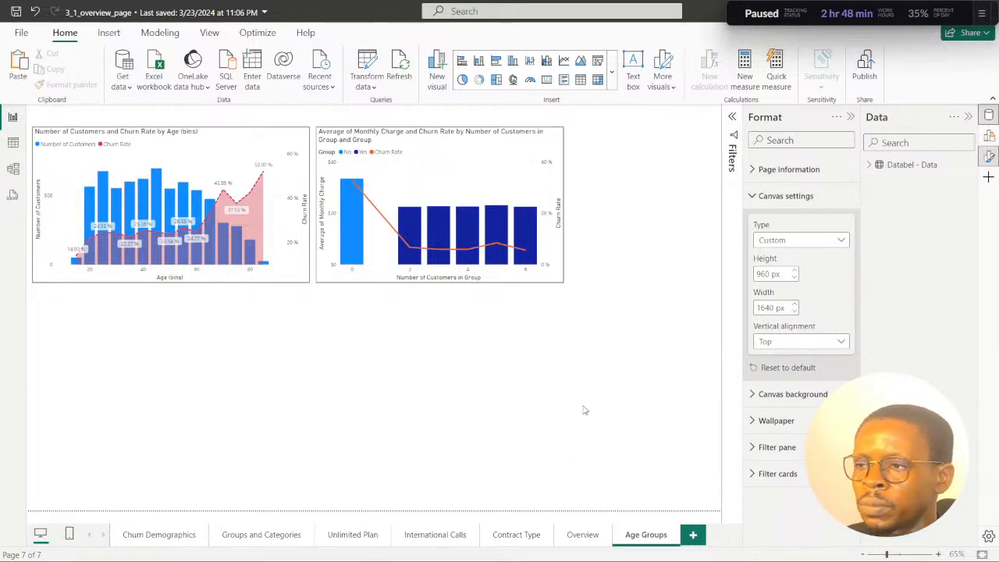
Move the monthly charge chart toward the page's right edge and enlarge it to about 727 wide by 426 high.
drag(559, 283, 692, 283)
click(634, 329)
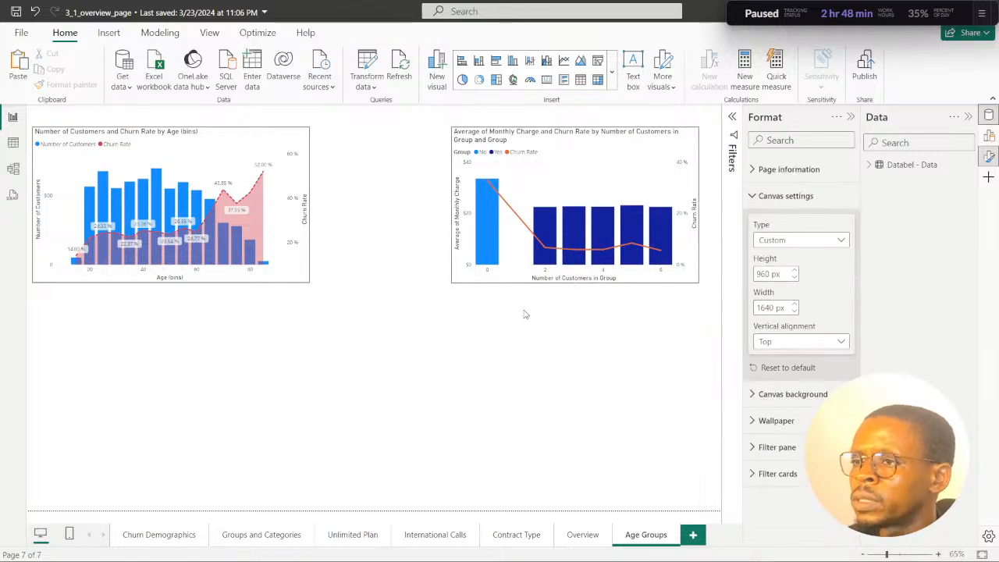
click(460, 280)
drag(447, 283, 405, 301)
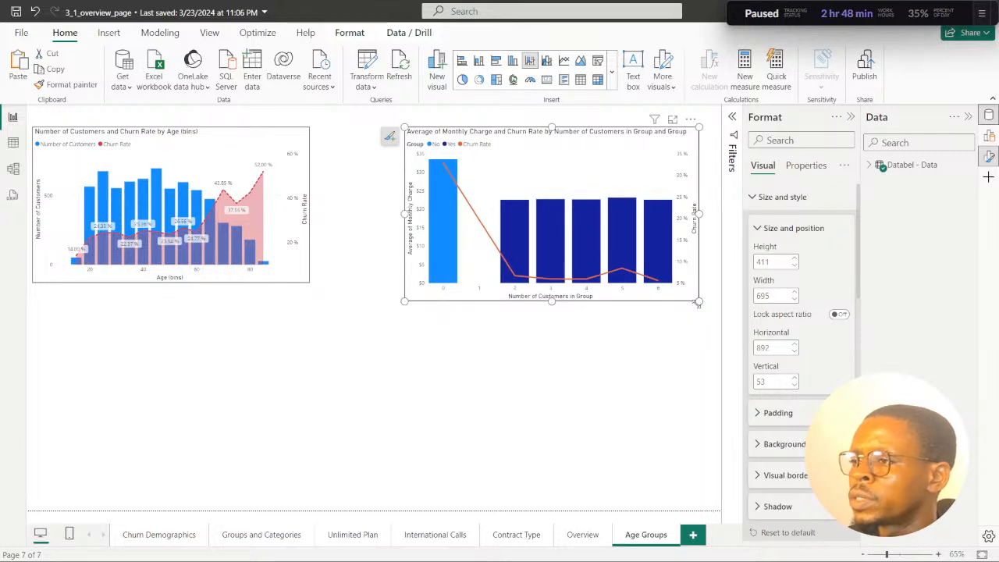
drag(705, 307, 720, 313)
Enlarge the age chart to about 812 wide by 426 high and place it near the page's left edge.
click(306, 278)
drag(306, 277, 399, 311)
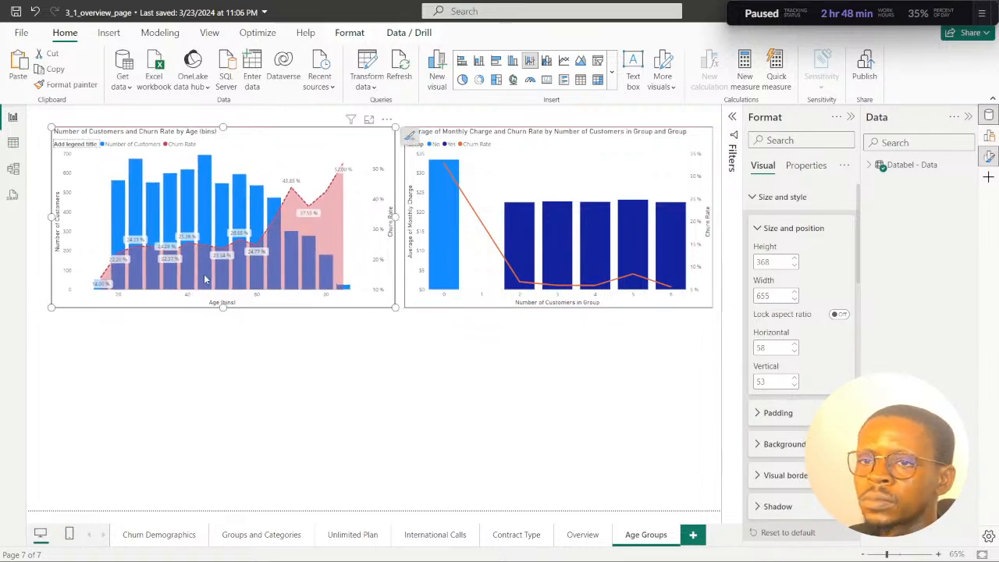
drag(64, 309, 53, 306)
Widen the monthly charge chart to about 766 to narrow its gap to the age chart, and save the report.
click(412, 308)
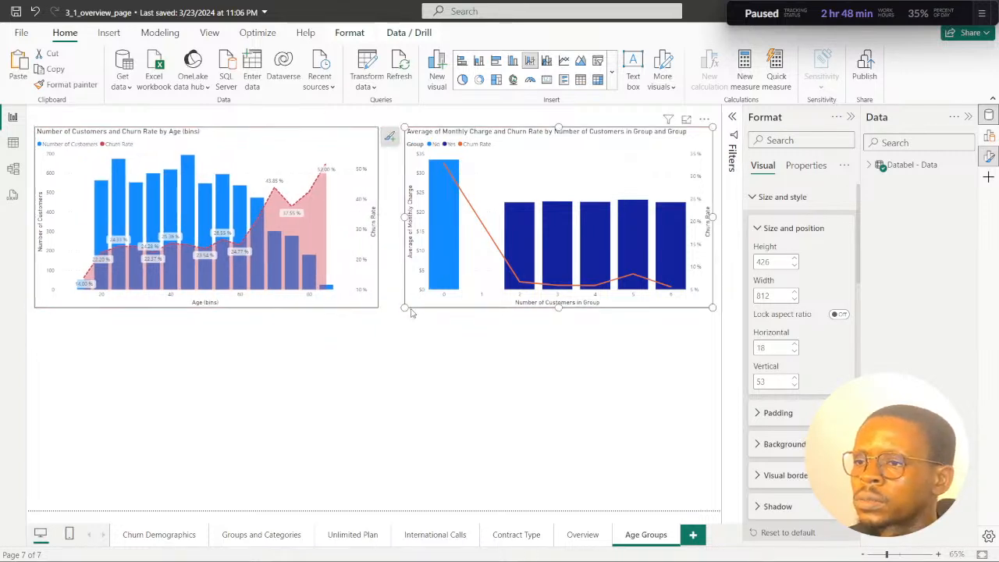
drag(404, 307, 388, 307)
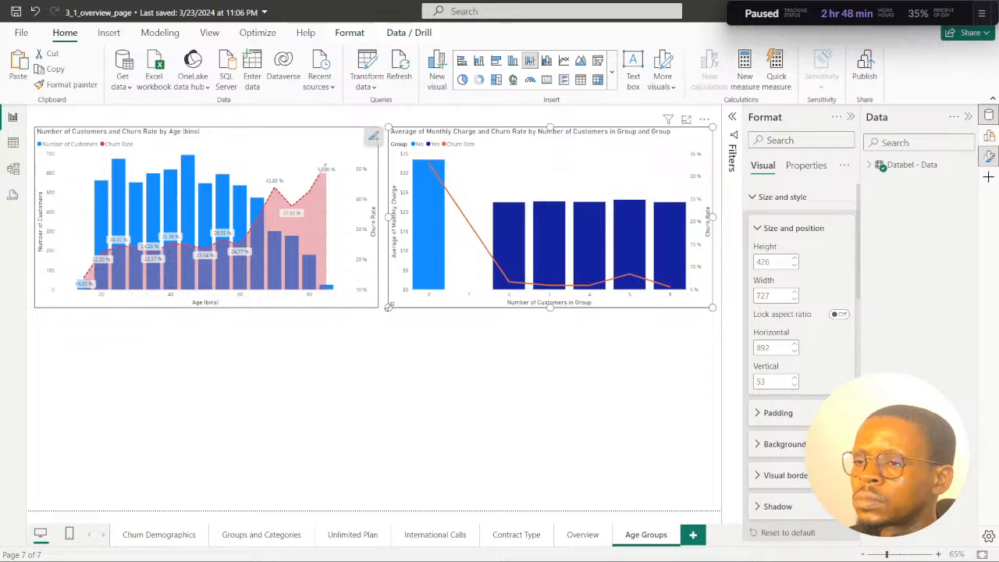
click(422, 328)
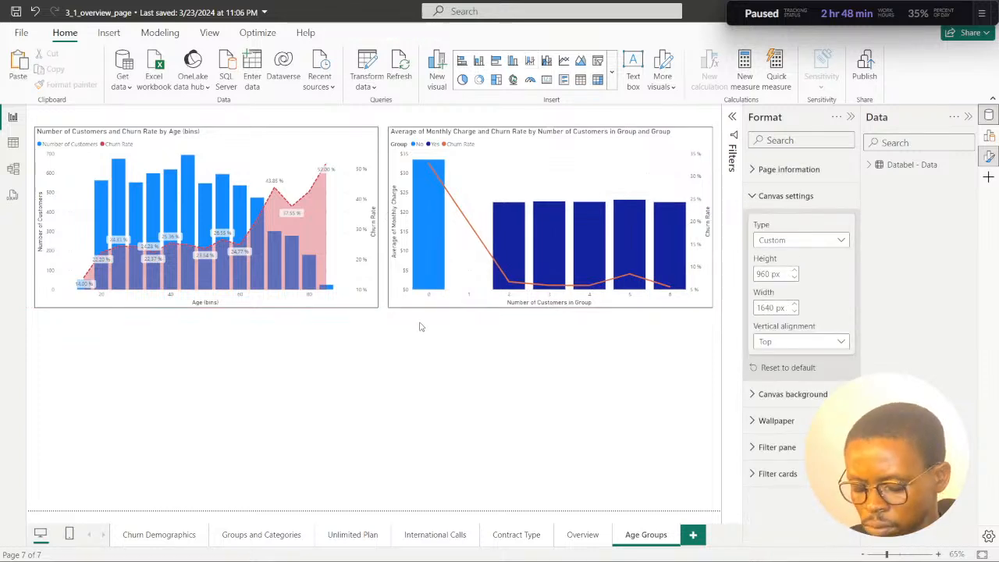
key(ctrl+s)
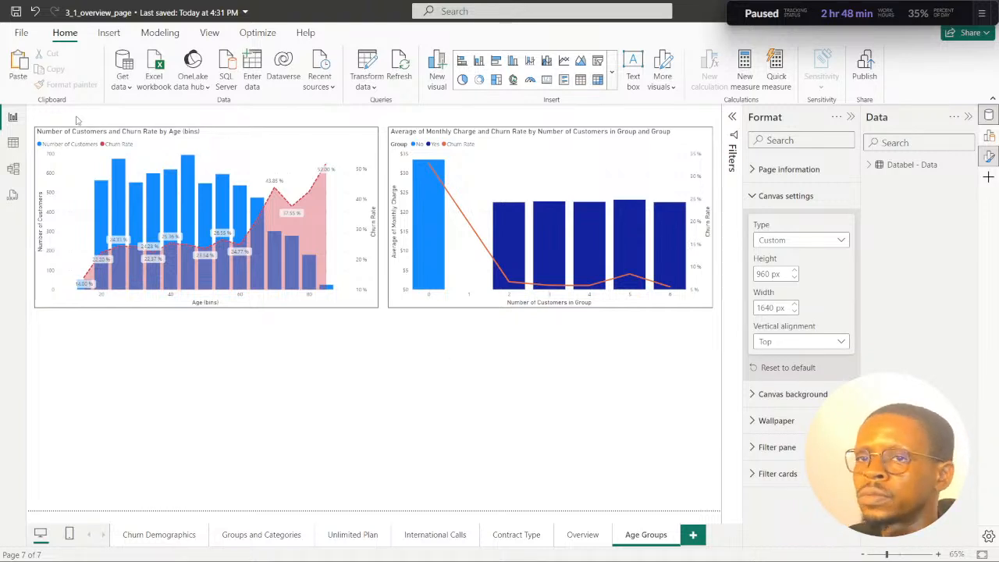
Check the Overview page's layout, and advance the DataCamp exercise in Chrome to instruction 3 before returning to Power BI.
click(579, 534)
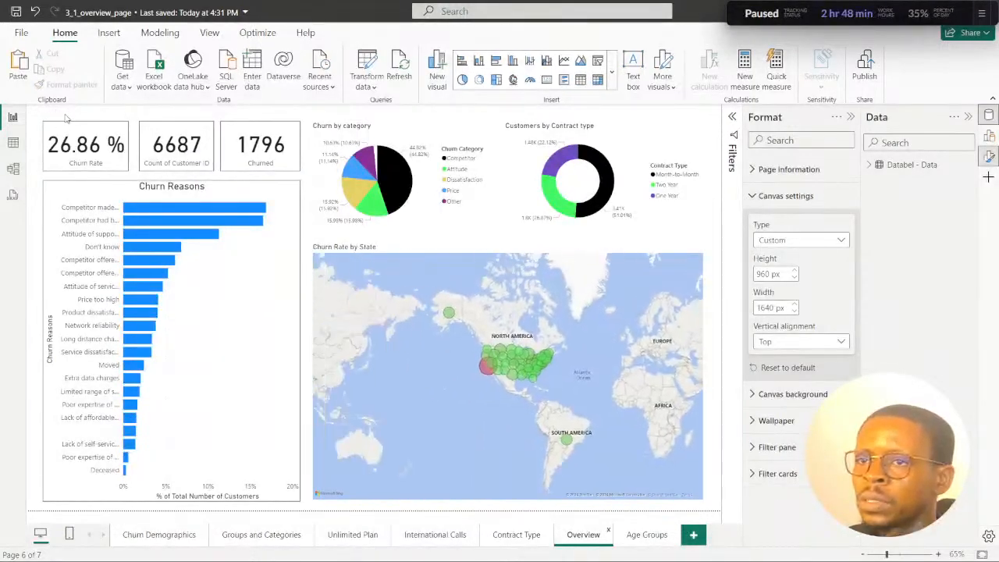
click(644, 538)
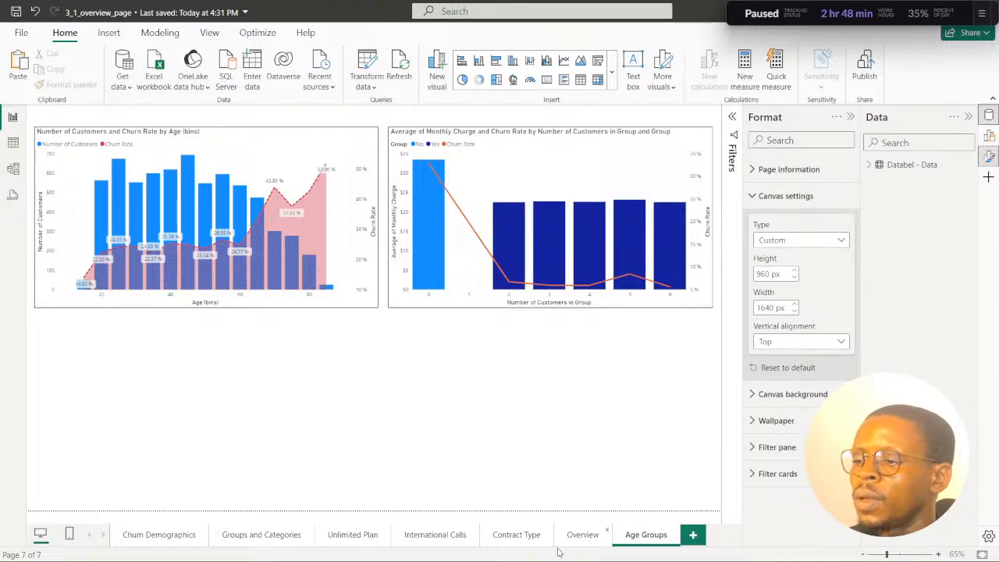
click(529, 551)
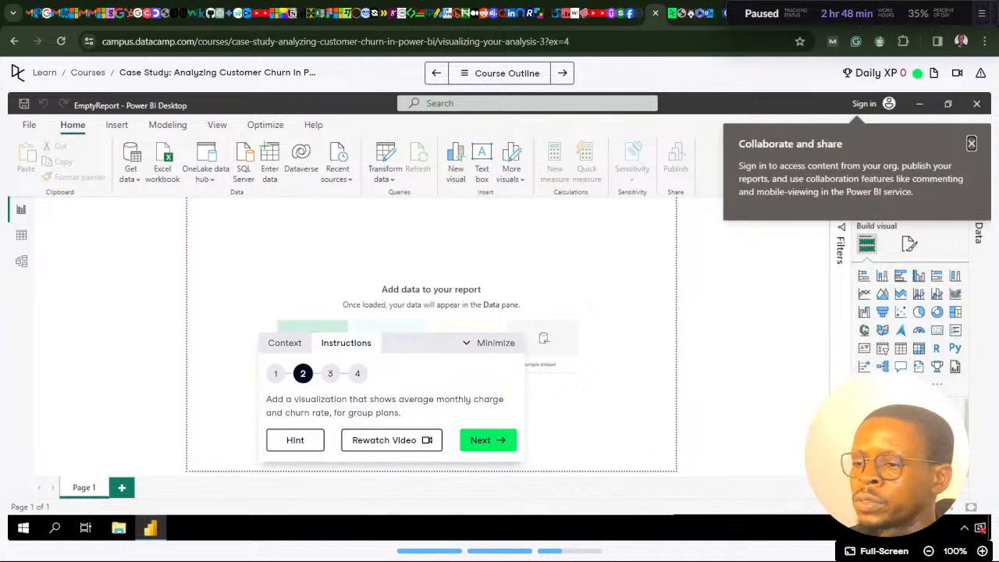
click(529, 551)
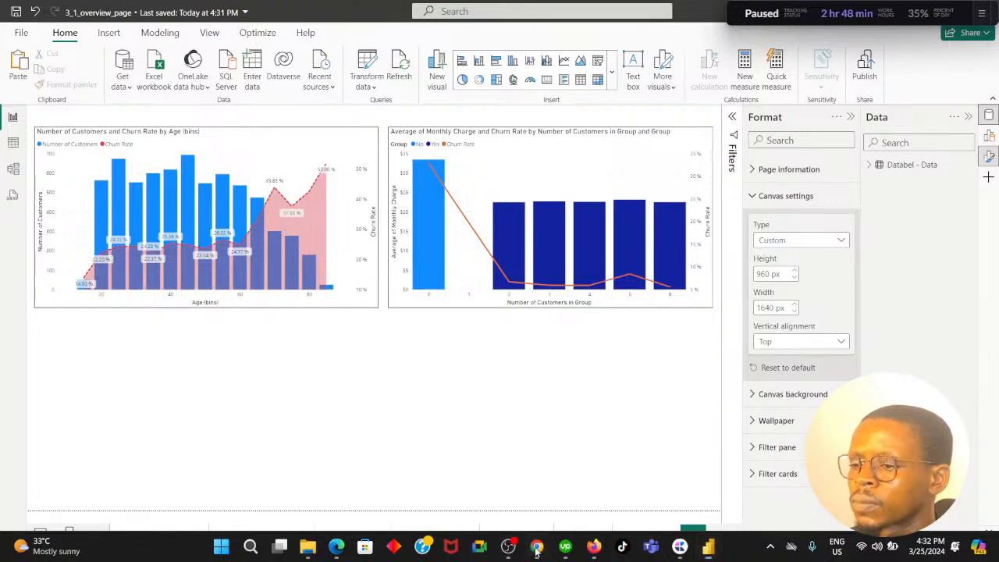
click(534, 549)
click(490, 441)
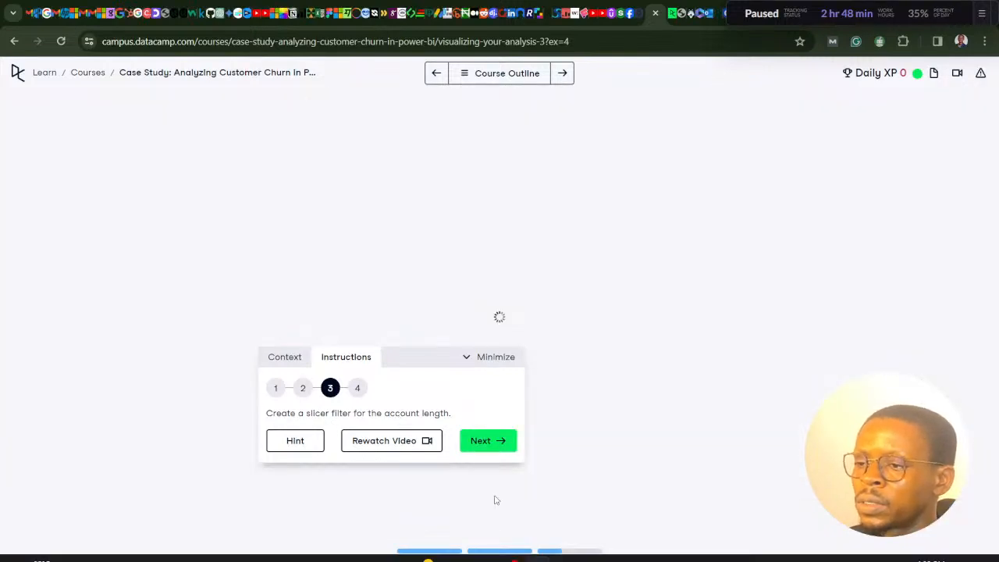
click(536, 549)
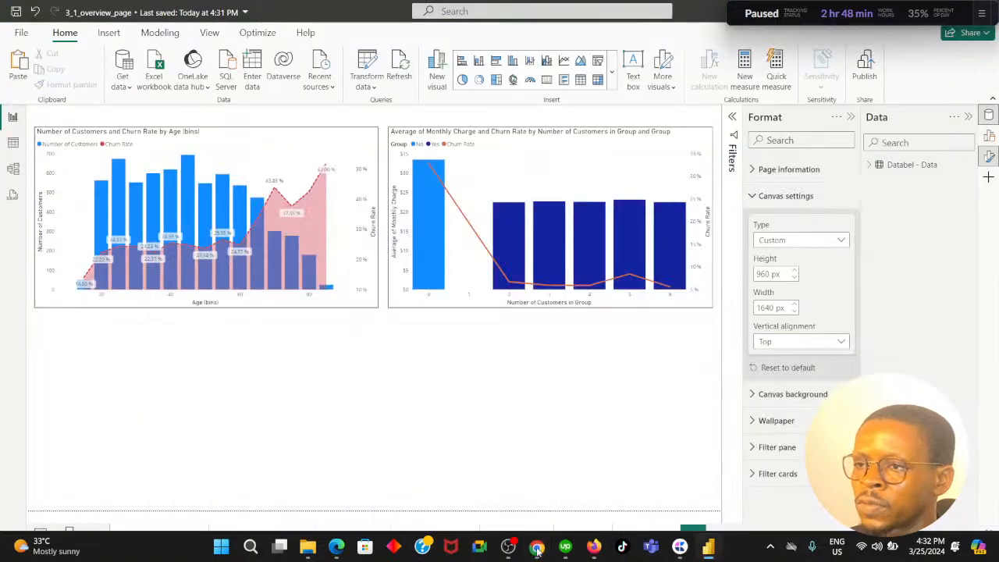
Move both charts down to a vertical position of about 179, freeing space above them.
drag(128, 315, 136, 361)
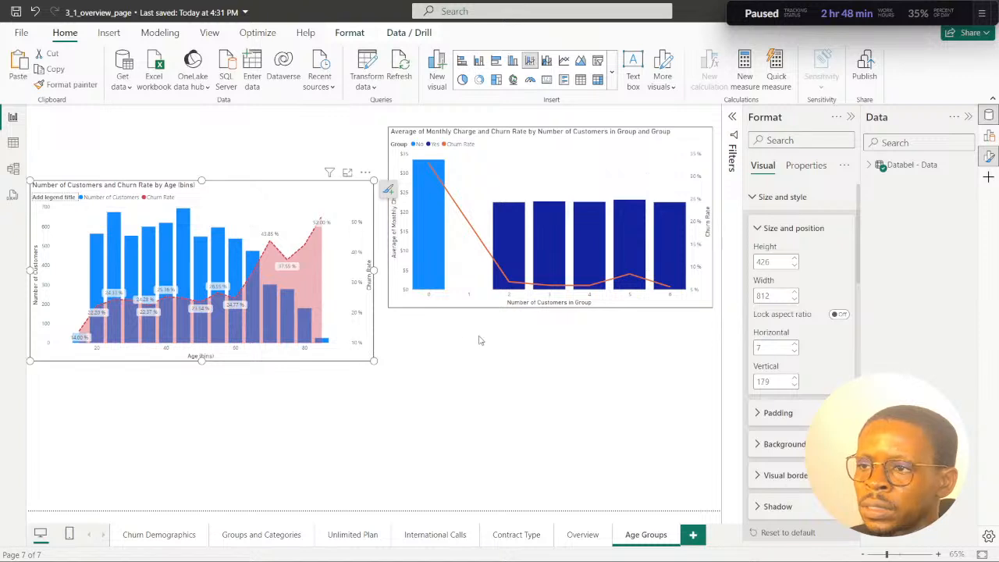
drag(471, 306, 472, 363)
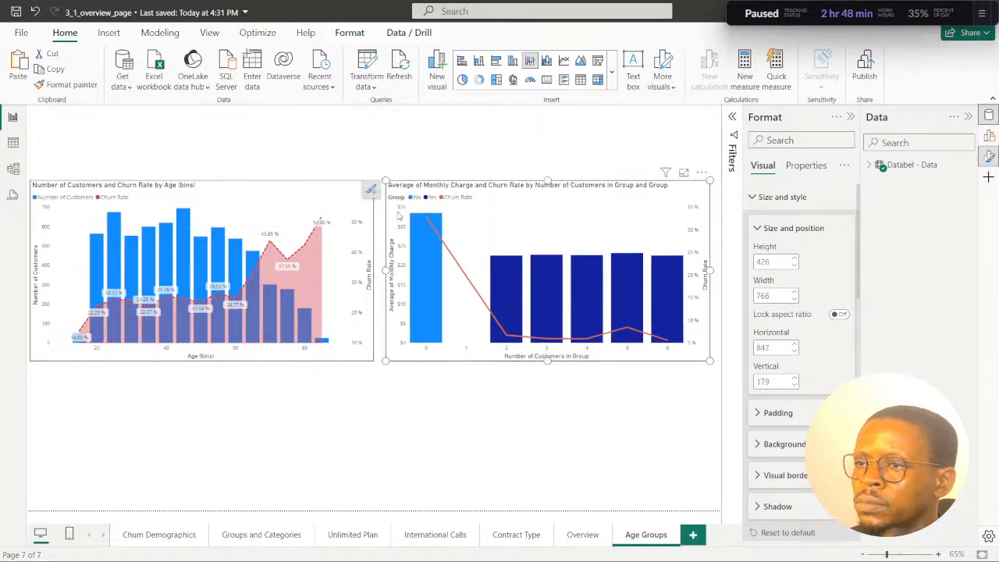
click(358, 157)
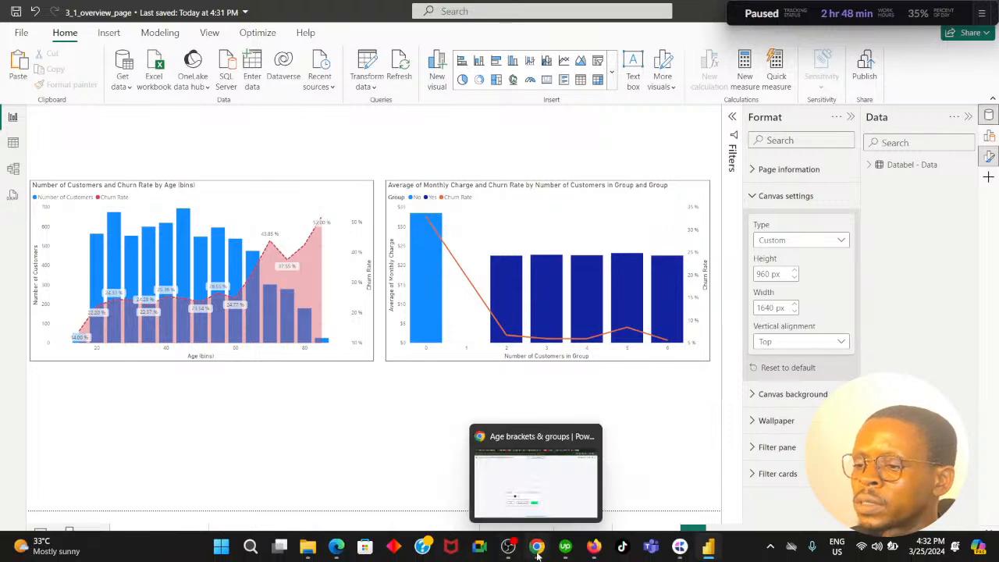
Recheck the account length instruction in the DataCamp exercise, and add an empty slicer to the Age Groups page.
click(537, 549)
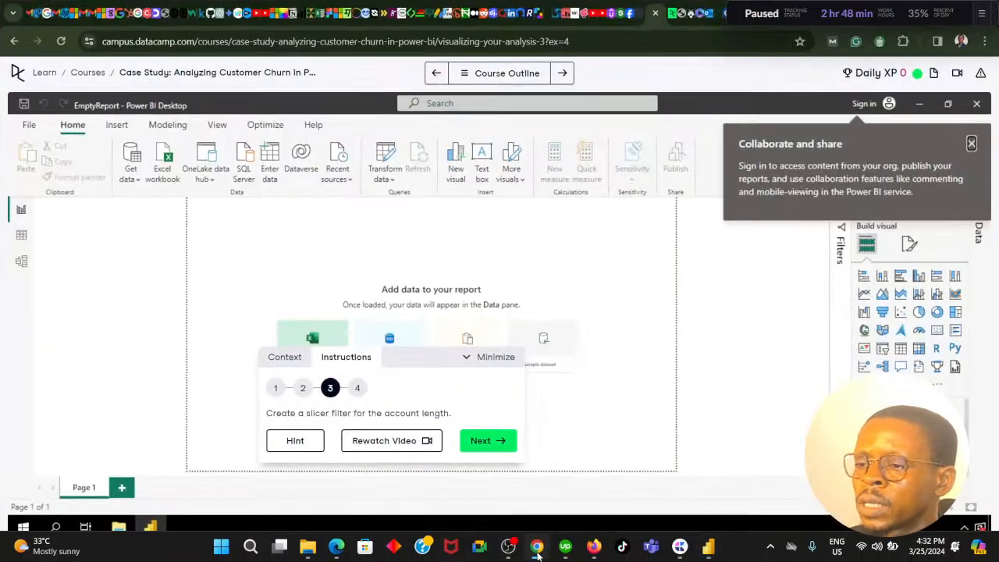
click(537, 549)
click(781, 196)
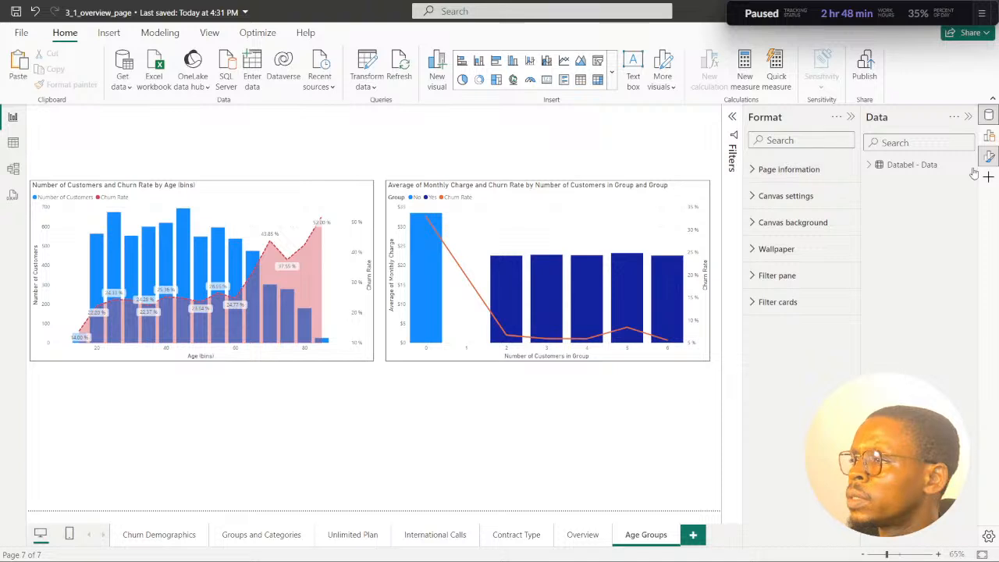
click(989, 135)
click(990, 135)
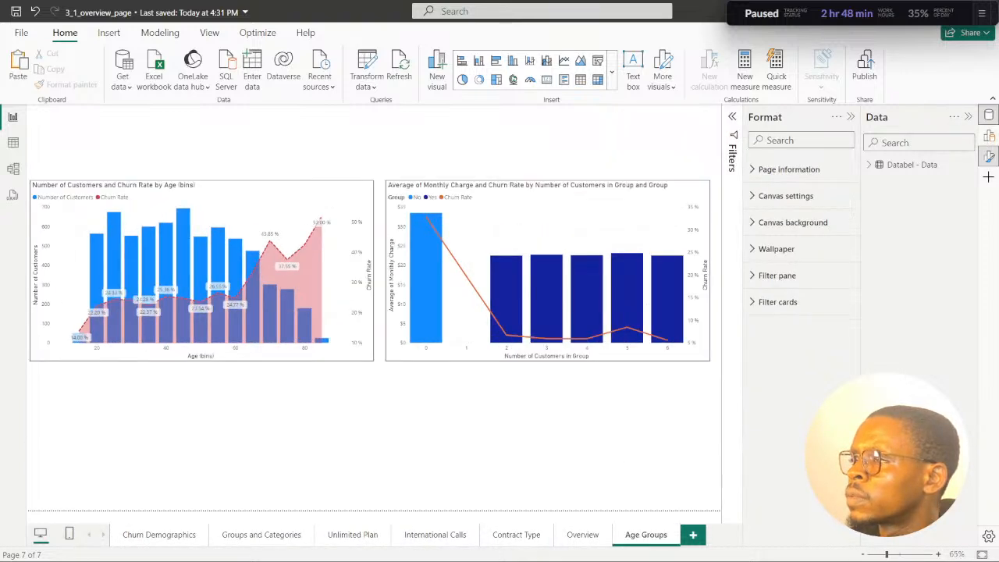
click(989, 156)
click(989, 135)
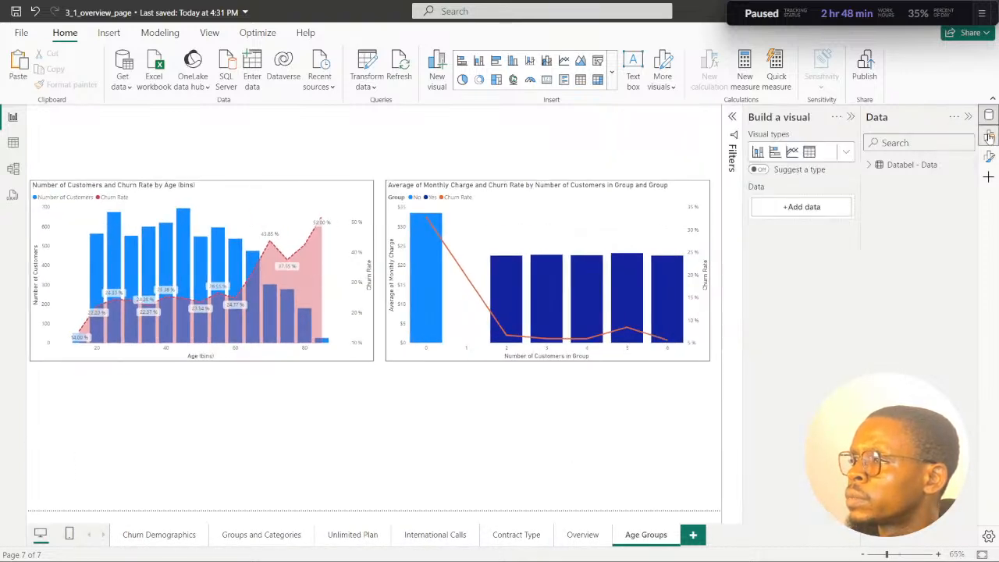
click(847, 153)
click(793, 239)
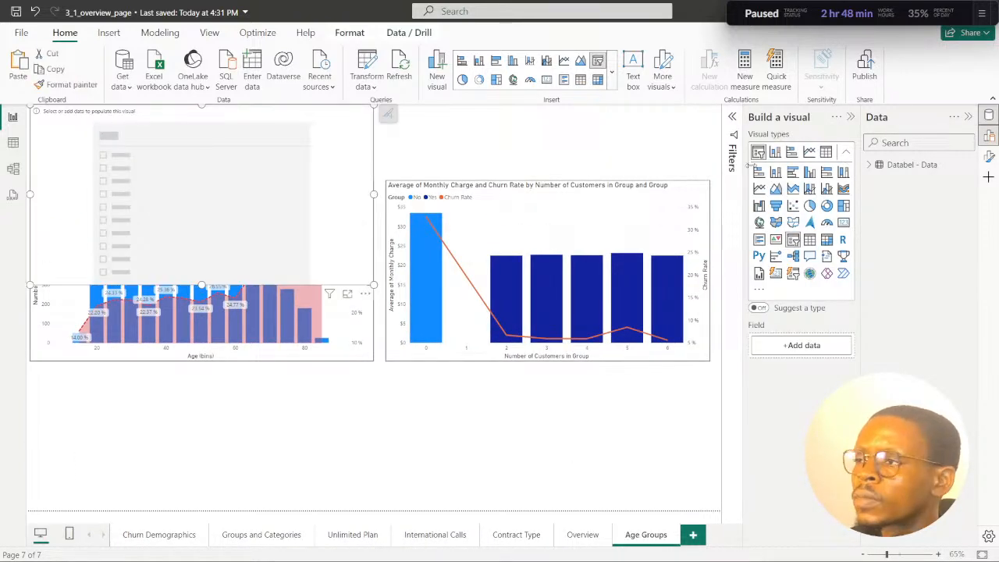
Assign the Account Length (in months) field to the slicer, and shrink it to fit centred above the two charts.
click(869, 164)
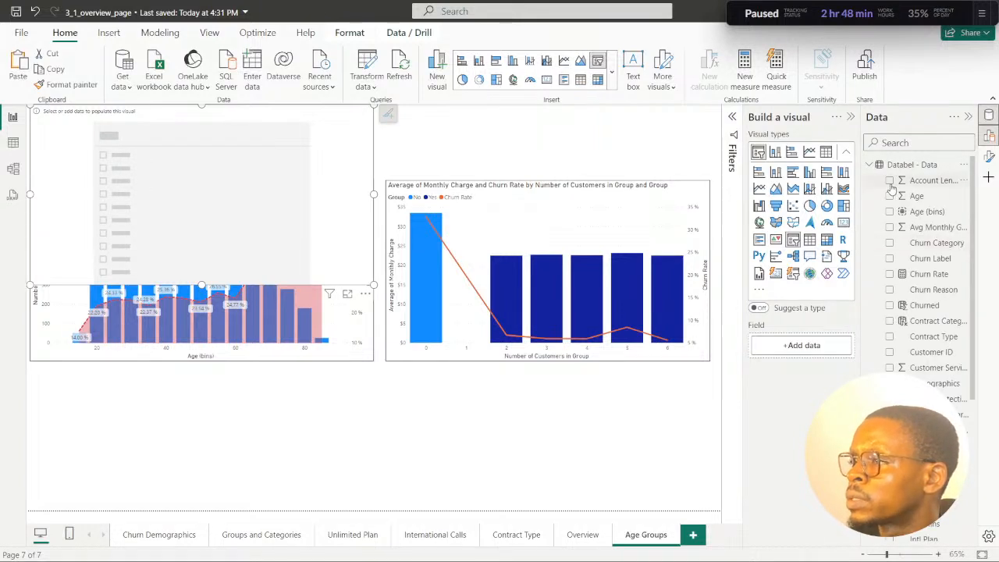
click(889, 181)
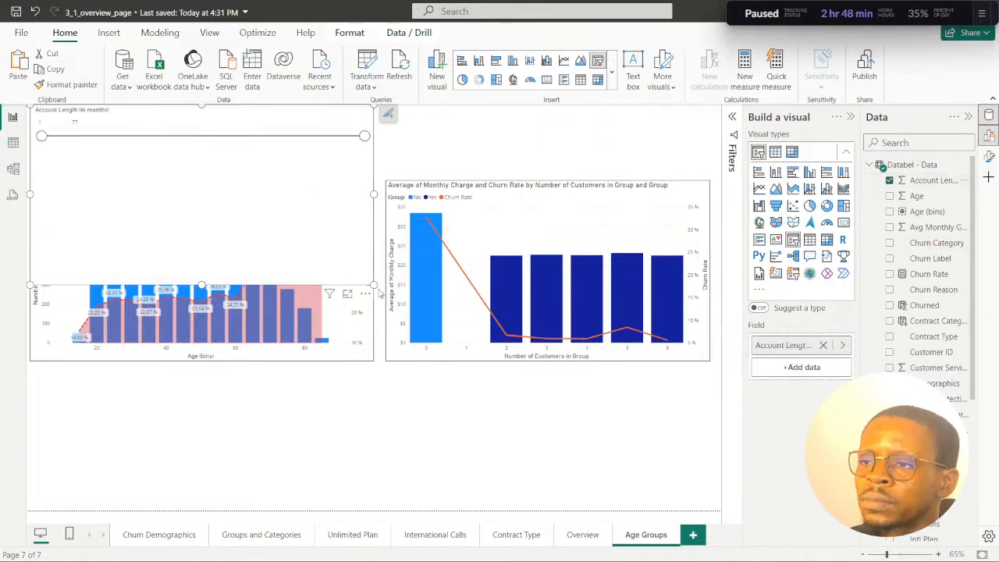
drag(374, 286, 436, 143)
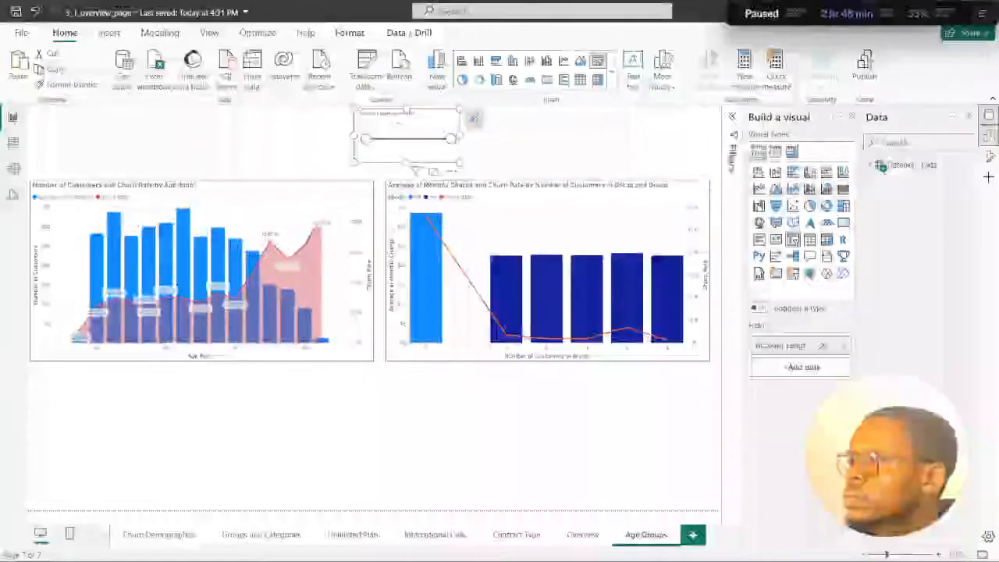
Try the Vertical list style on the account length slicer, and switch its style to Dropdown.
click(989, 155)
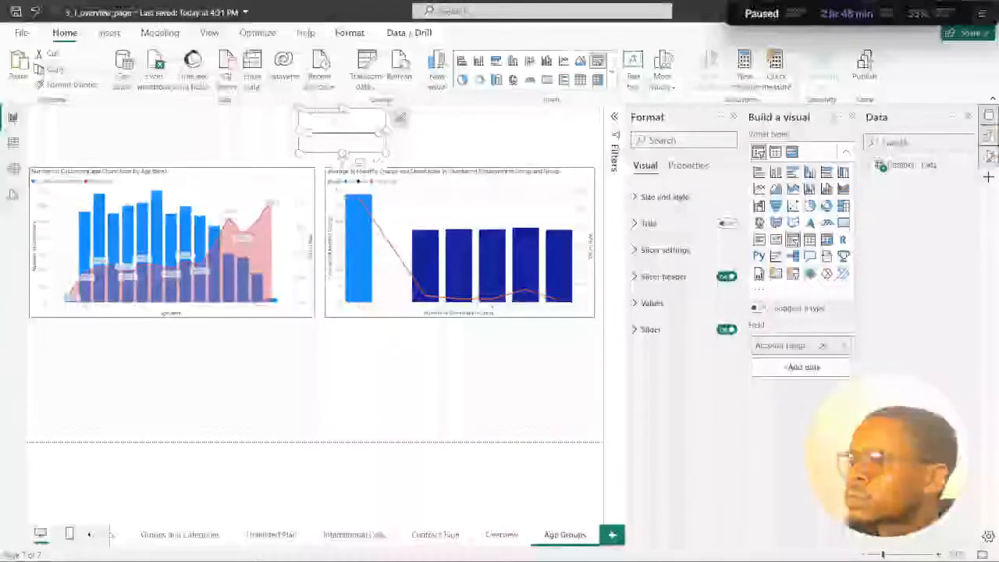
click(852, 116)
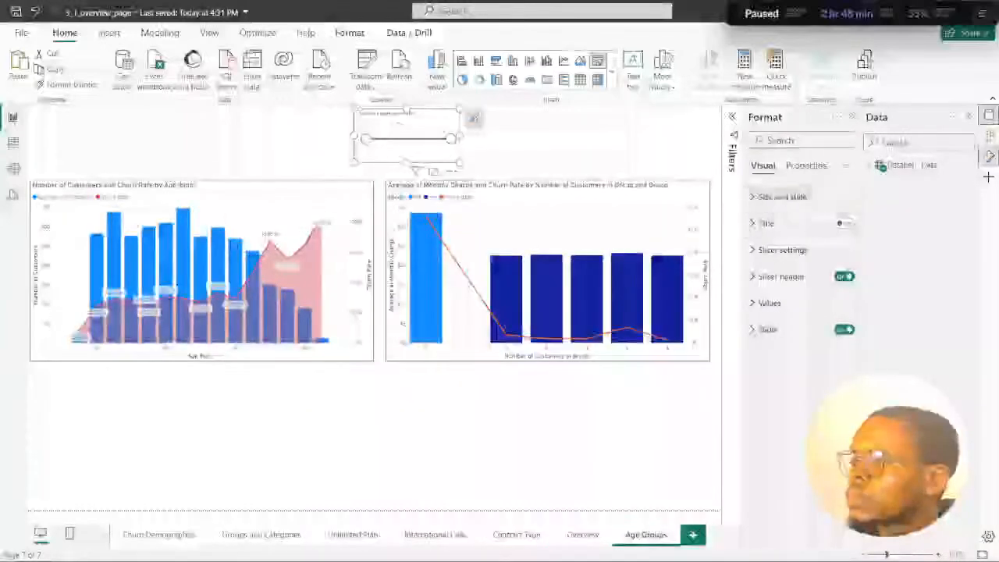
click(781, 250)
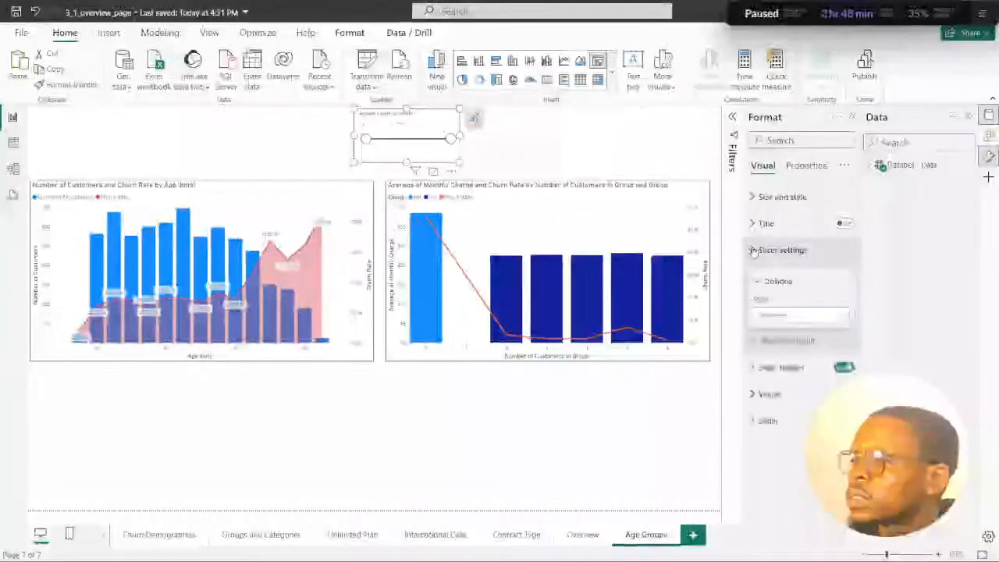
click(841, 315)
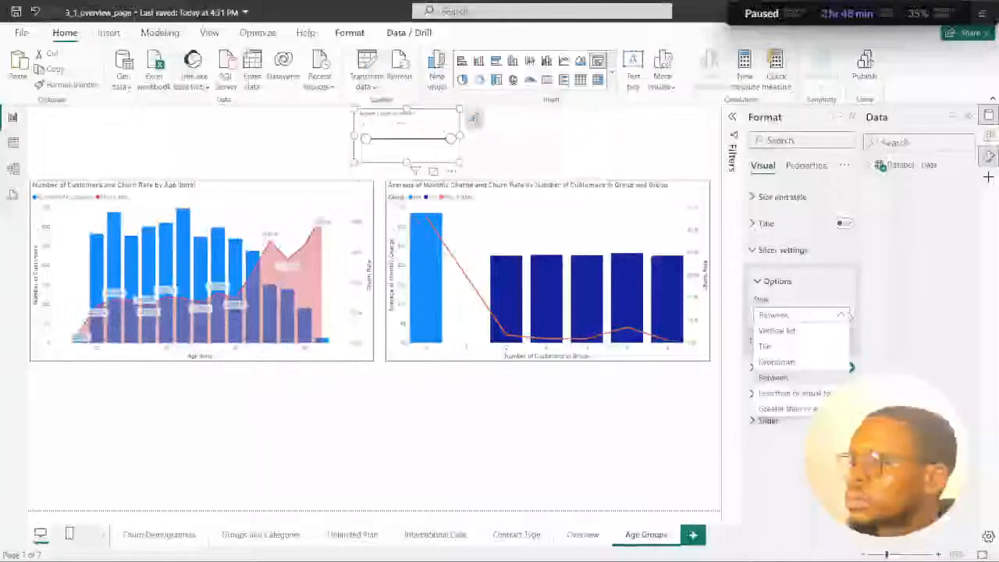
click(790, 333)
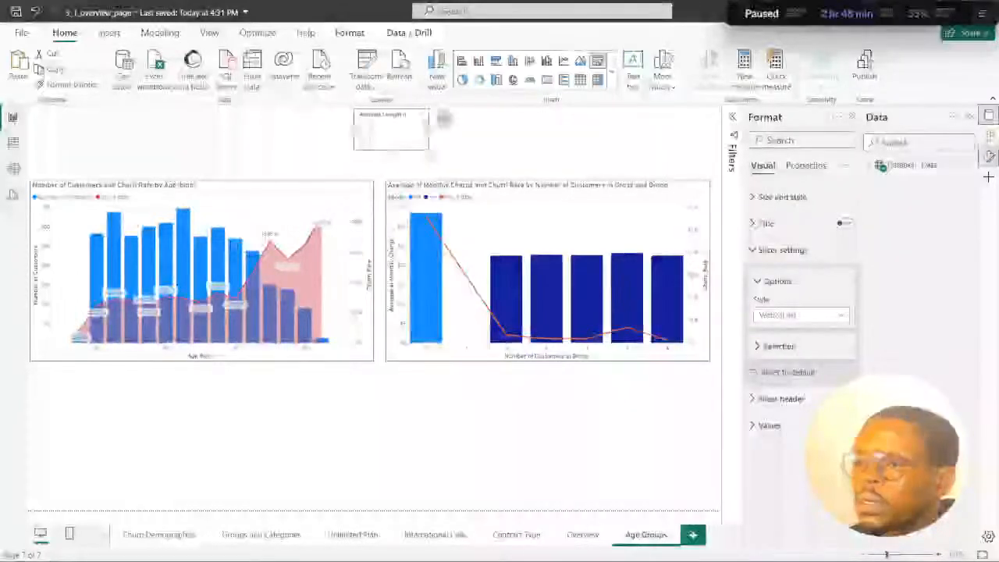
click(800, 314)
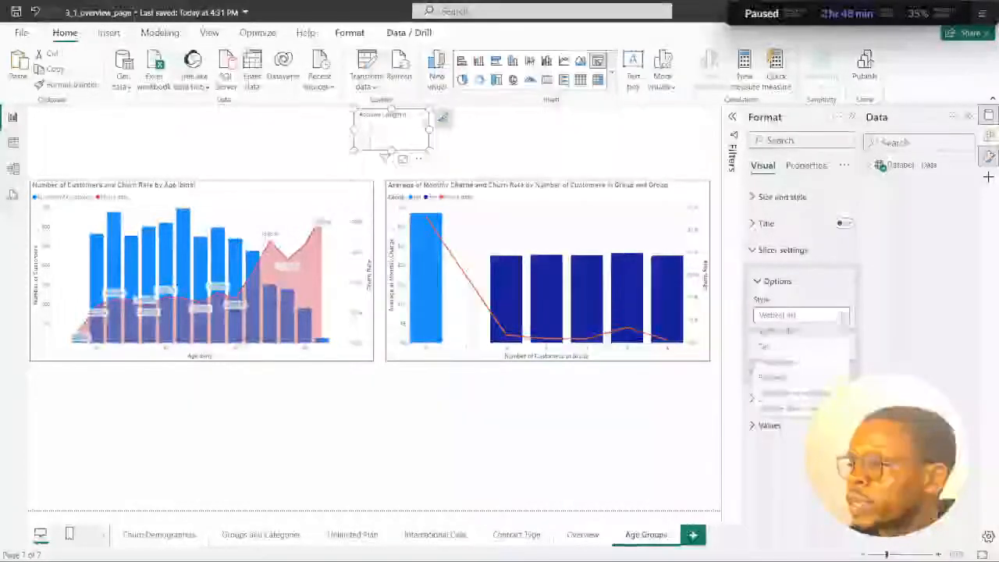
key(Escape)
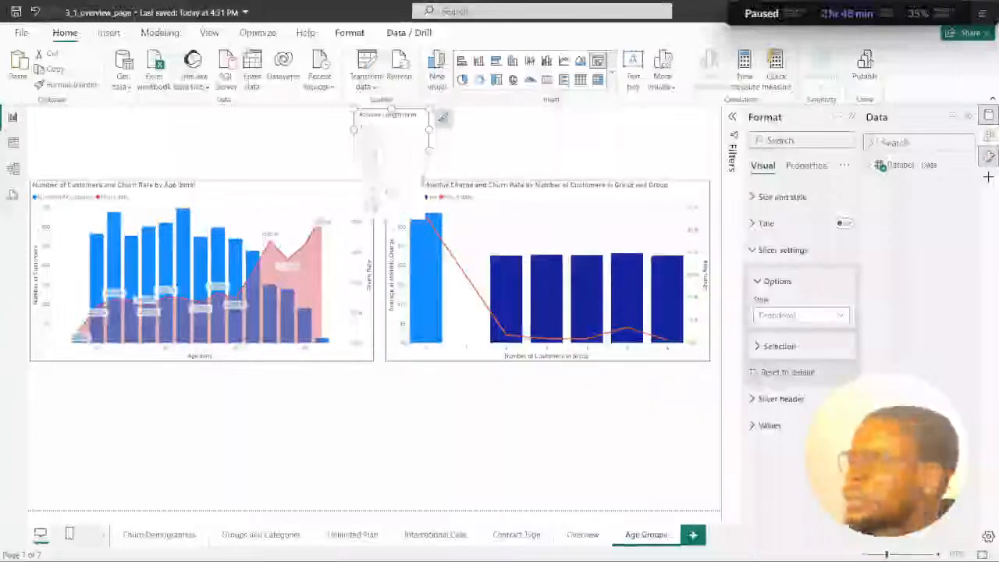
key(Escape)
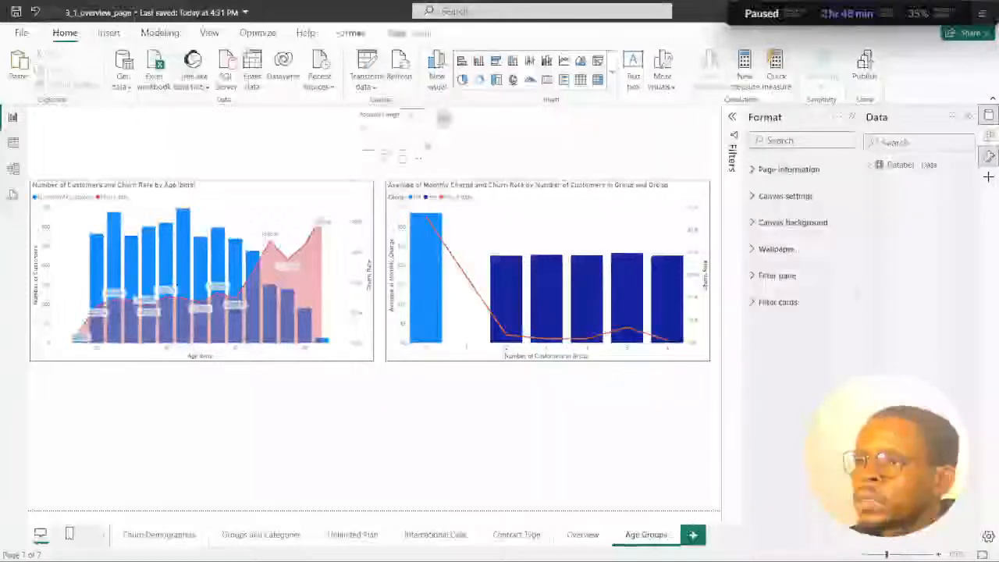
Enlarge the account length slicer over the charts, reapply the Dropdown style, and check its selection options.
click(438, 117)
drag(435, 133, 472, 294)
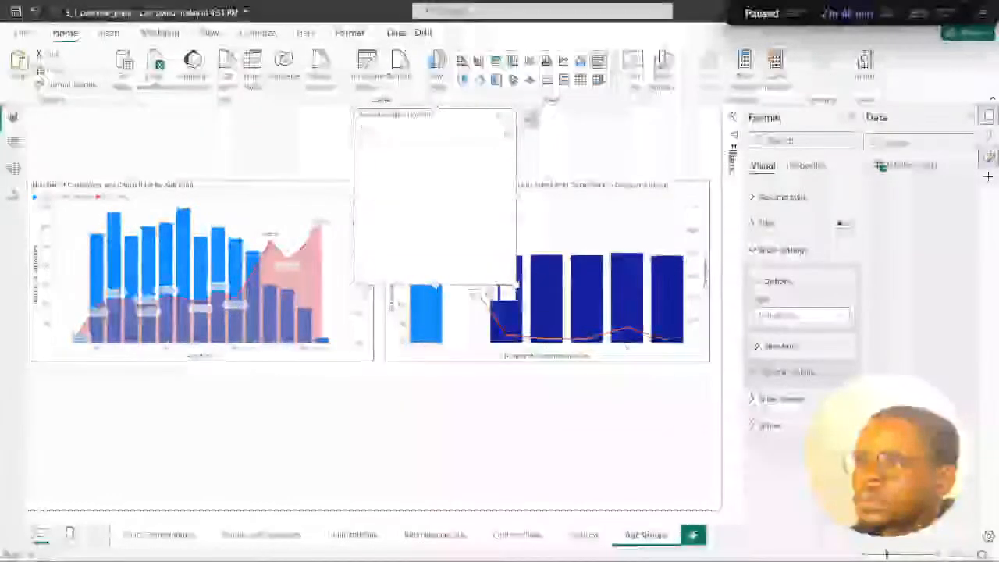
scroll(416, 194, up, 3)
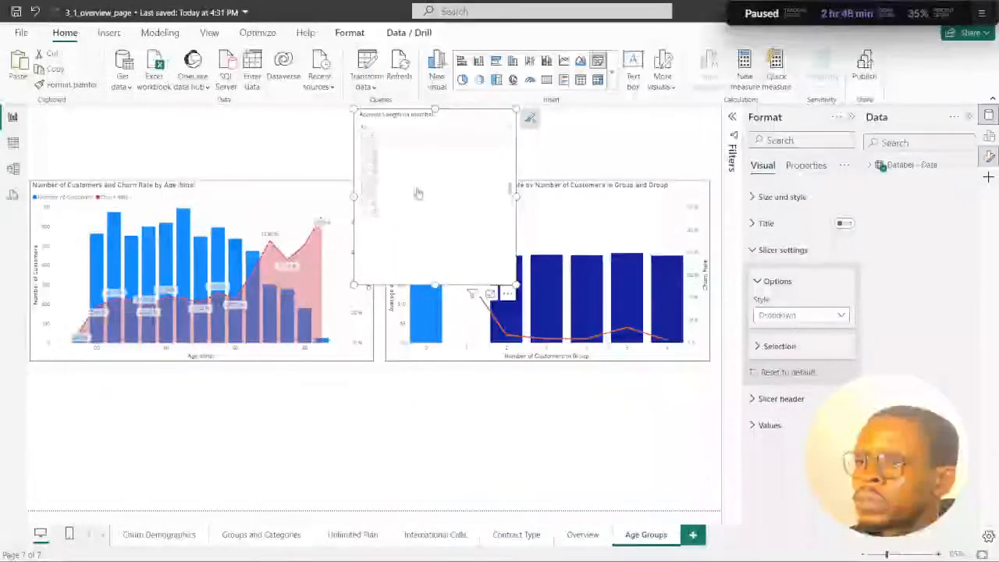
click(842, 315)
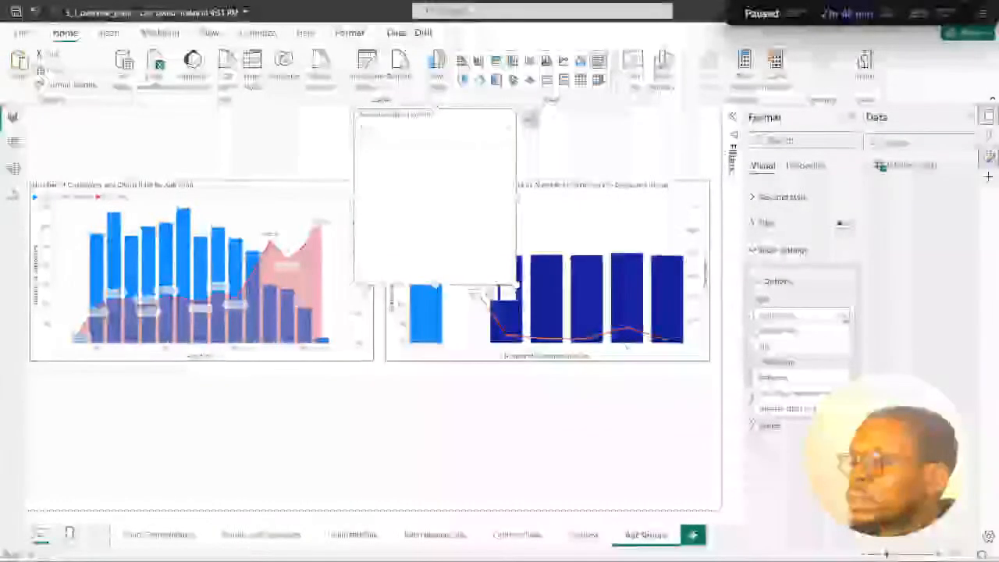
click(780, 361)
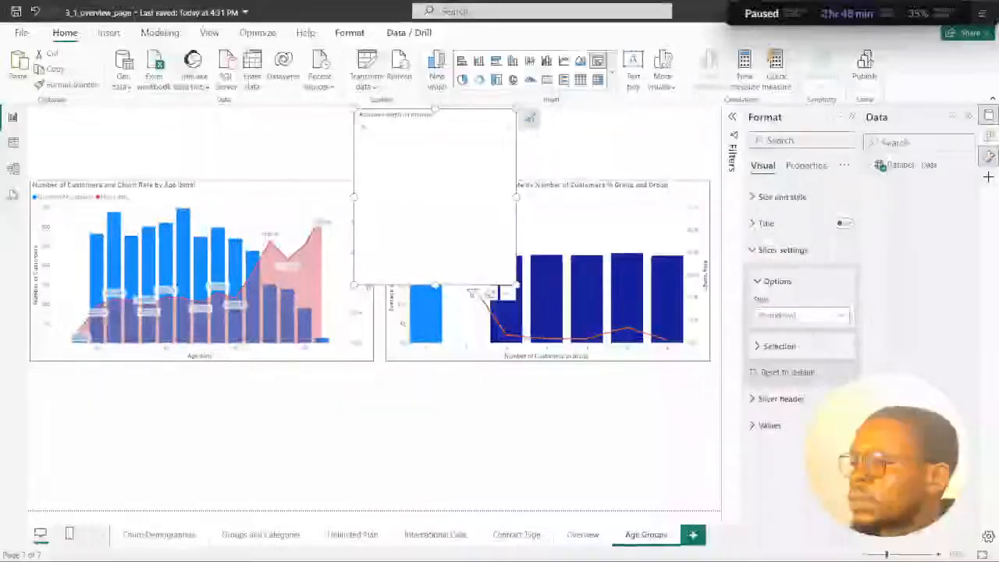
click(779, 345)
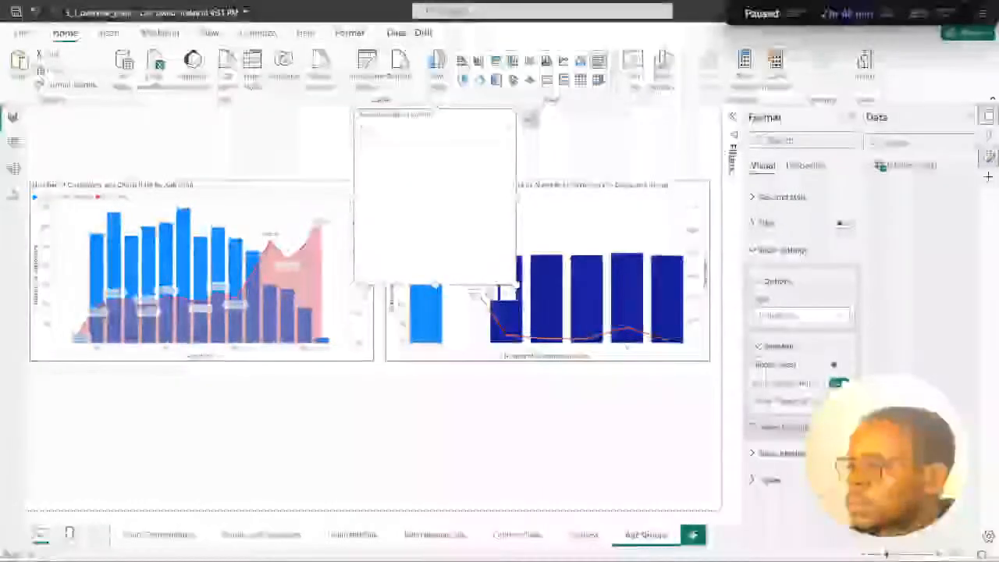
click(758, 348)
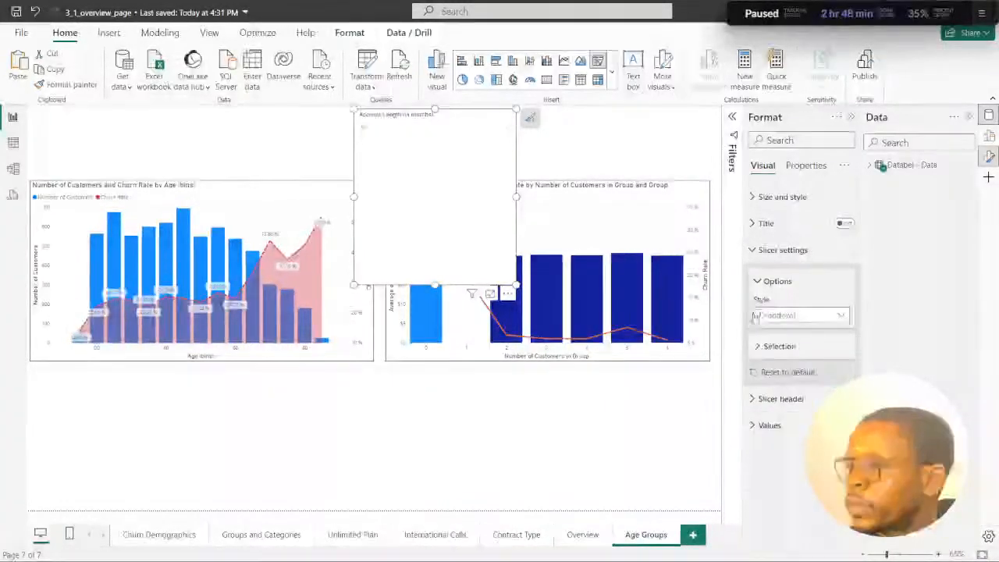
Shrink the account length slicer's height to a narrow strip that fits above the charts.
click(773, 249)
drag(434, 286, 435, 138)
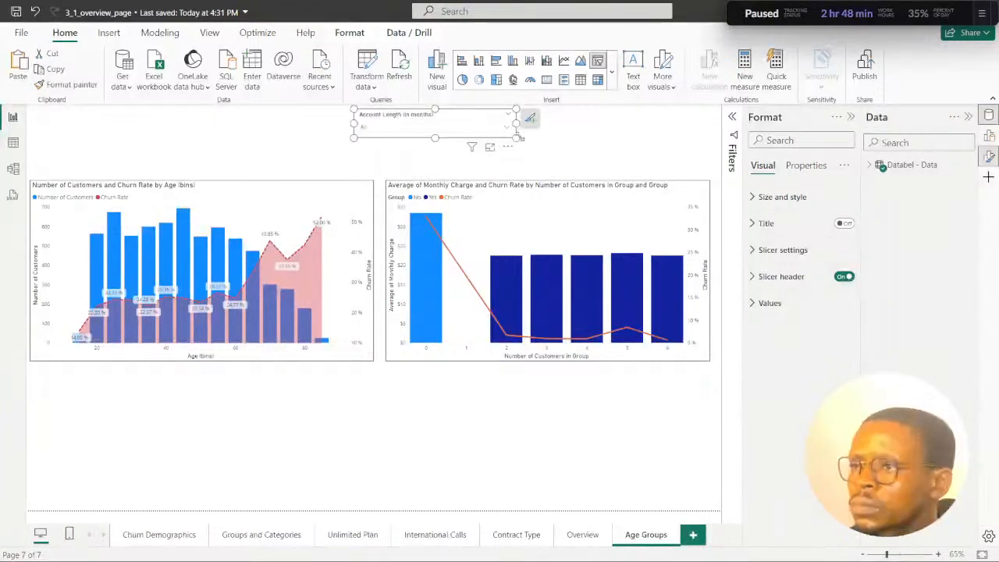
mouse_move(516, 139)
mouse_down()
mouse_move(512, 150)
mouse_move(483, 155)
mouse_move(614, 171)
mouse_move(438, 169)
mouse_move(485, 170)
mouse_move(519, 151)
mouse_up()
Align the two charts side by side, put the slicer above the age chart, and shift both charts down together.
drag(271, 187, 268, 148)
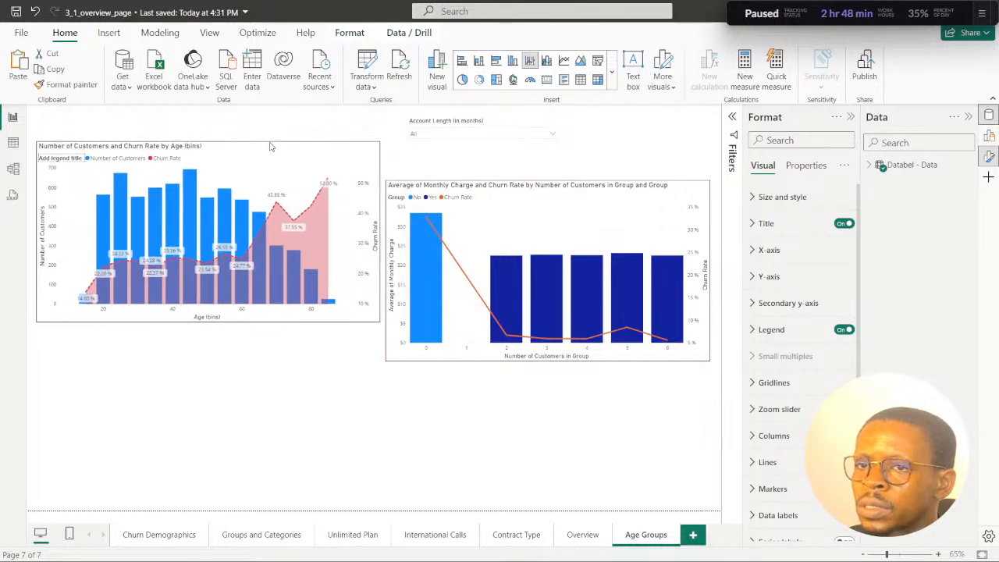
drag(558, 203, 557, 162)
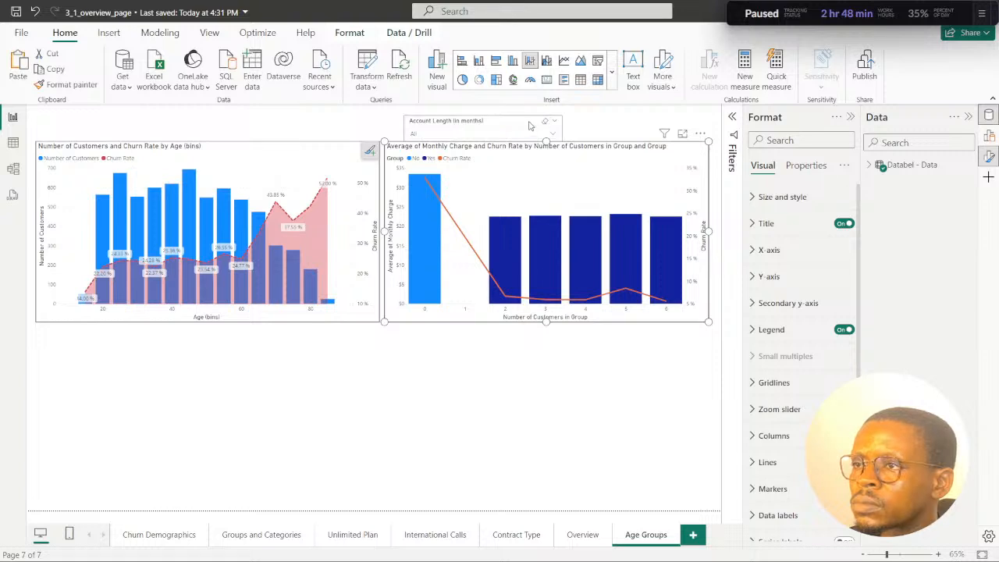
drag(530, 125, 233, 114)
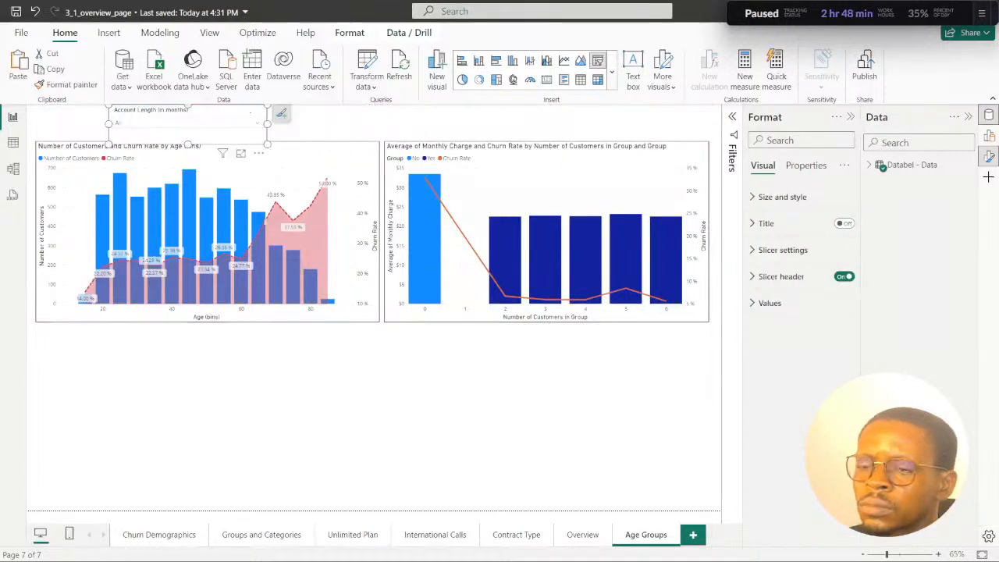
click(125, 316)
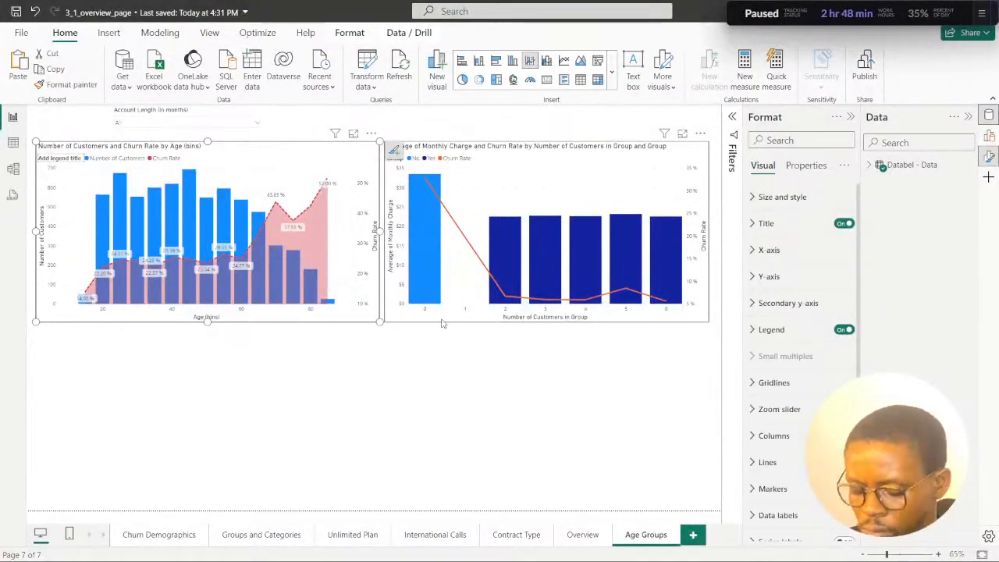
drag(443, 323, 446, 352)
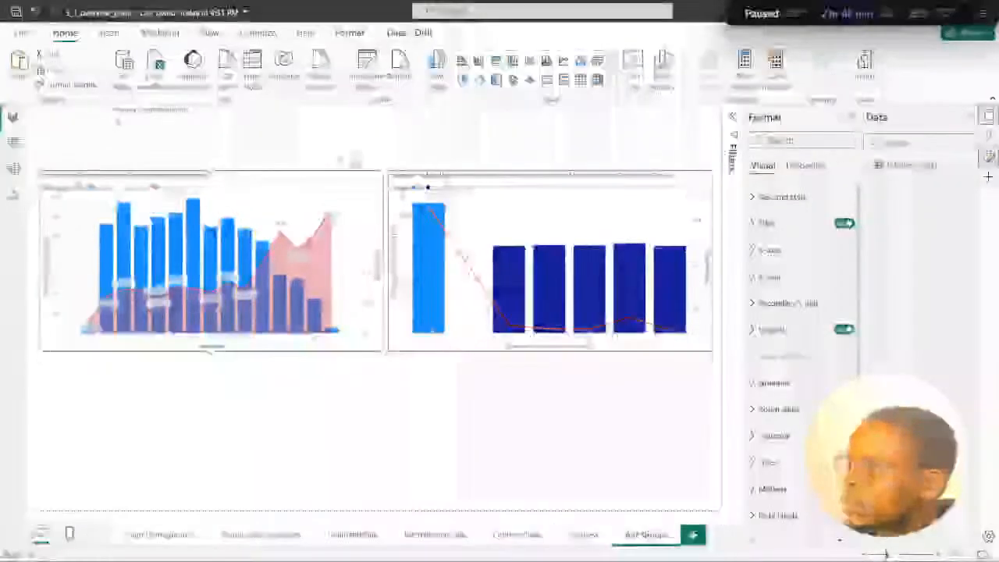
Move the slicer just above the age chart, flush with the chart's left edge.
click(146, 143)
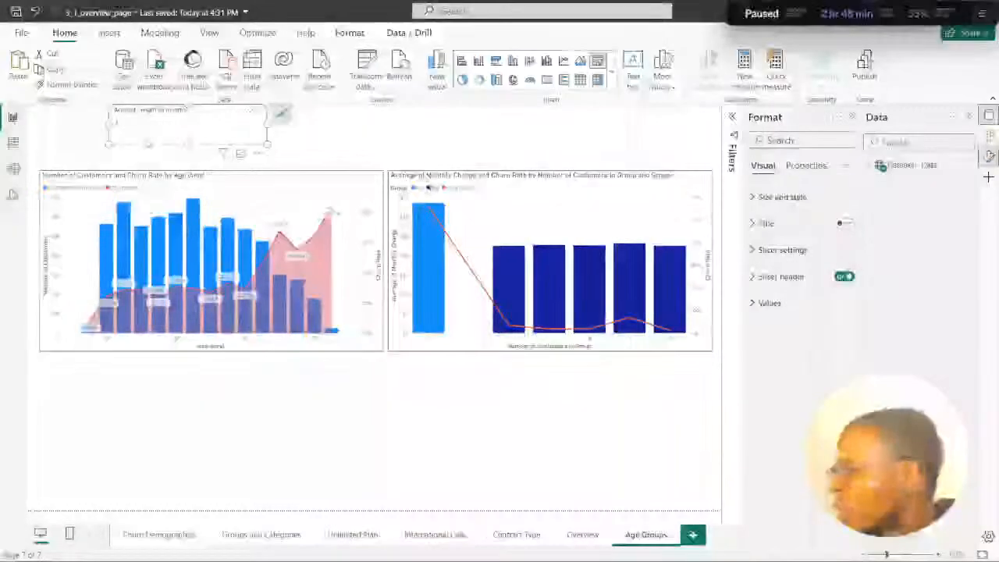
drag(147, 144, 78, 163)
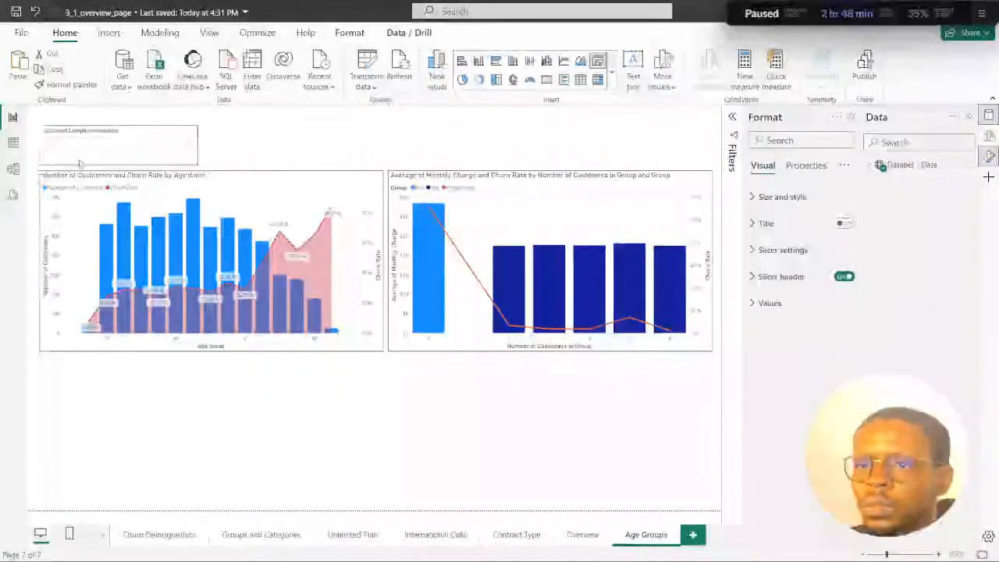
click(248, 144)
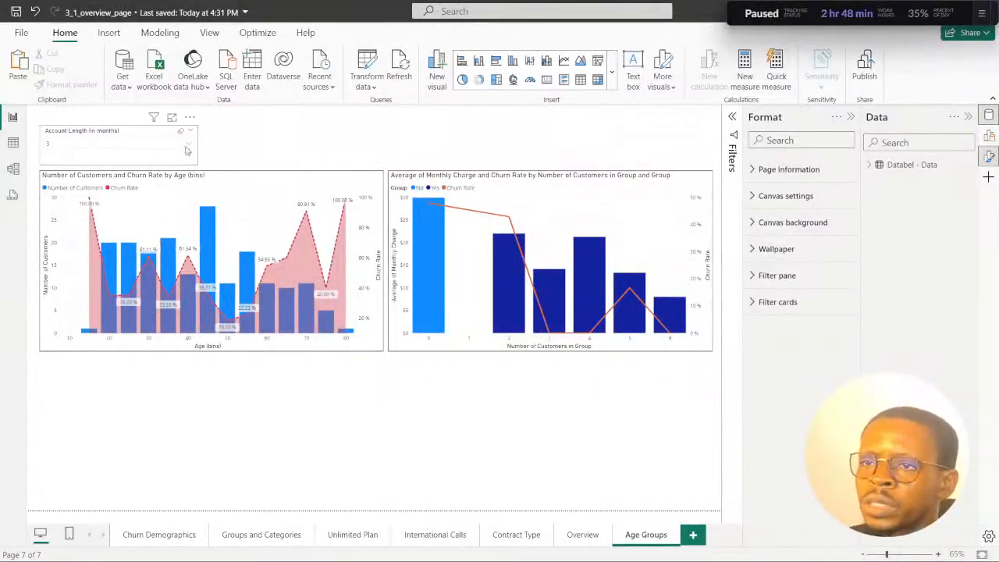
Review the account length slicer's value list with 3 selected, and clear the slicer's selection.
click(190, 145)
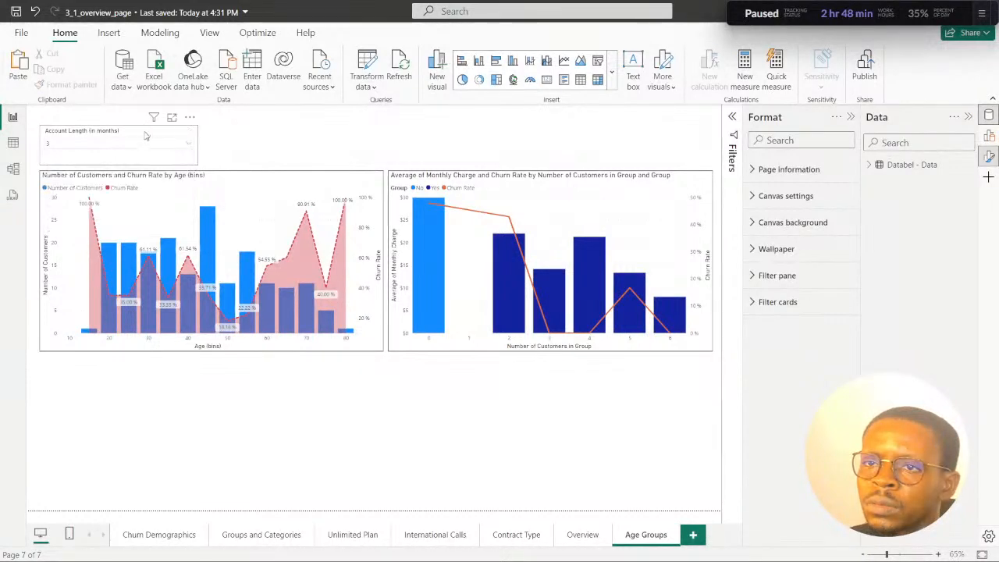
click(166, 145)
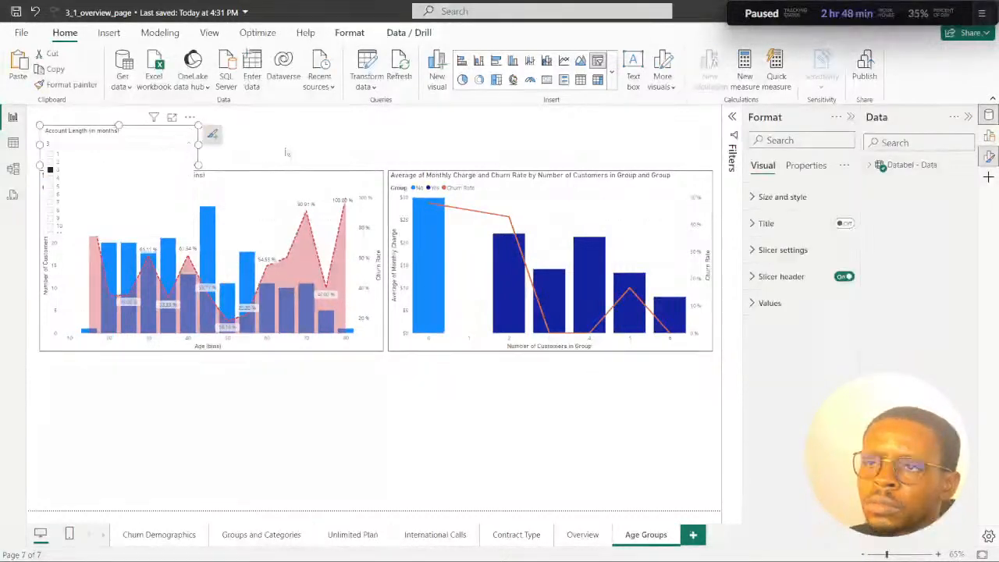
click(243, 140)
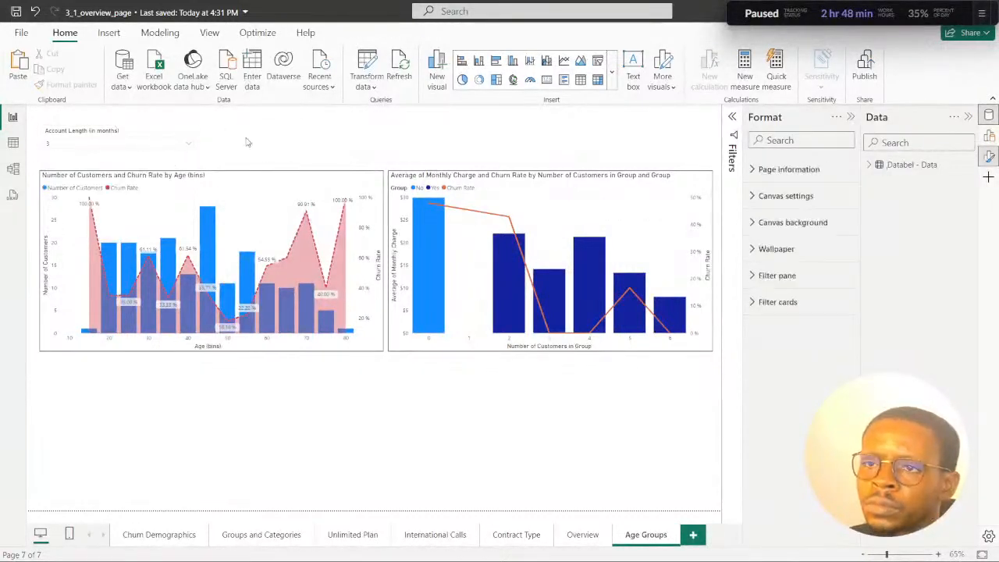
click(189, 136)
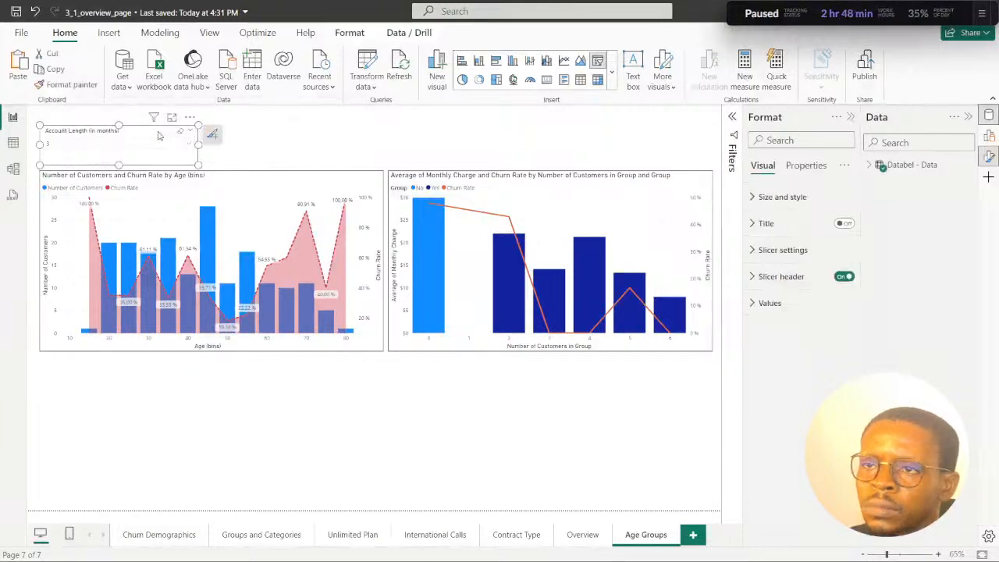
click(182, 135)
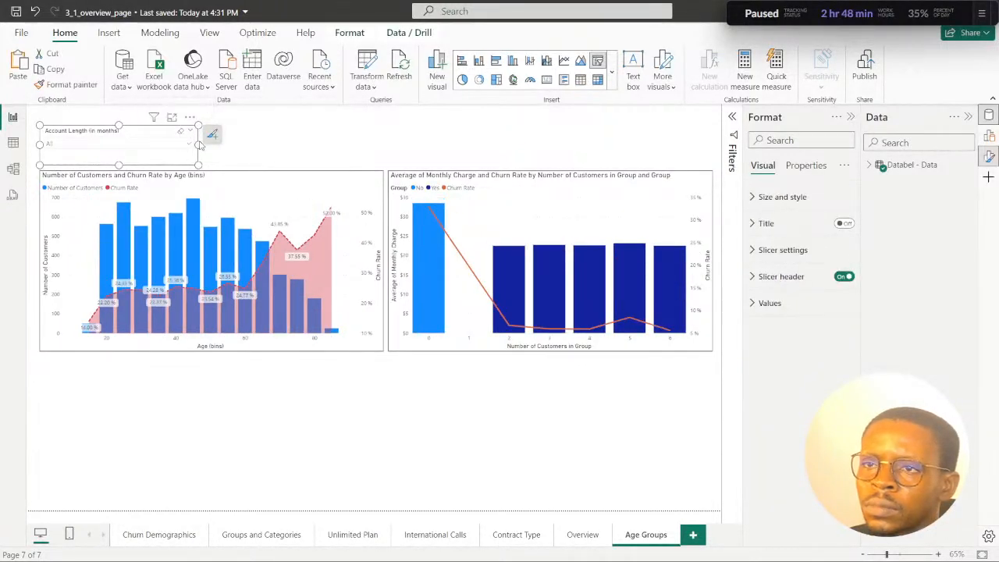
Enlarge the account length slicer slightly in width and height, keeping it above the age chart.
click(304, 134)
click(155, 133)
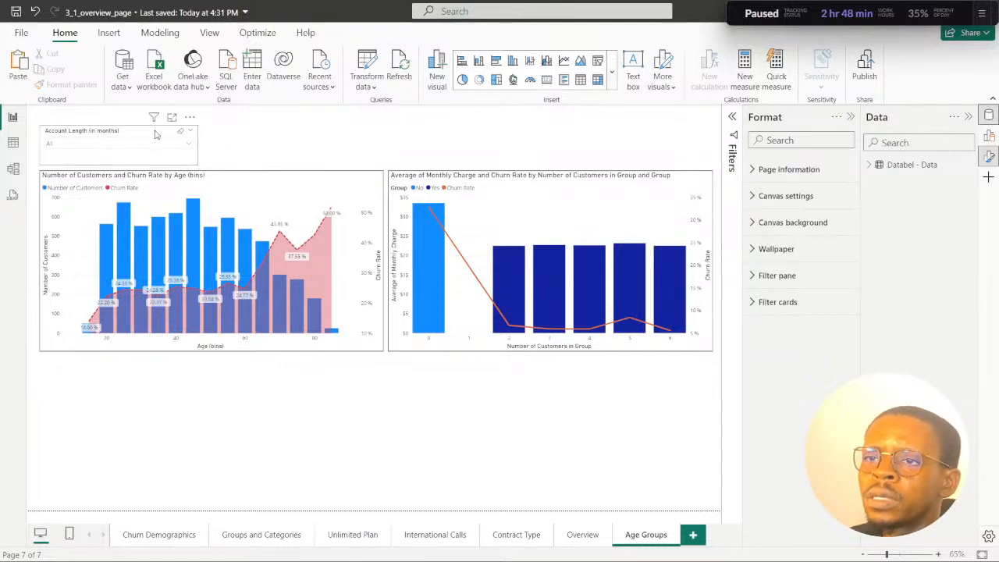
drag(198, 122, 211, 117)
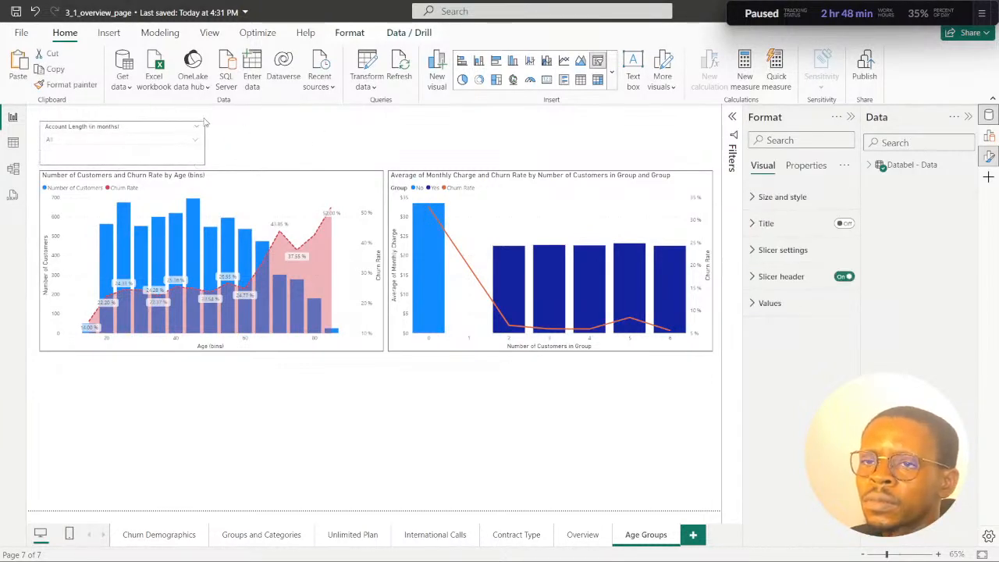
click(320, 145)
Advance the DataCamp exercise in Chrome to instruction 4, read its churn rate question, and return to the Age Groups page in Power BI.
click(537, 548)
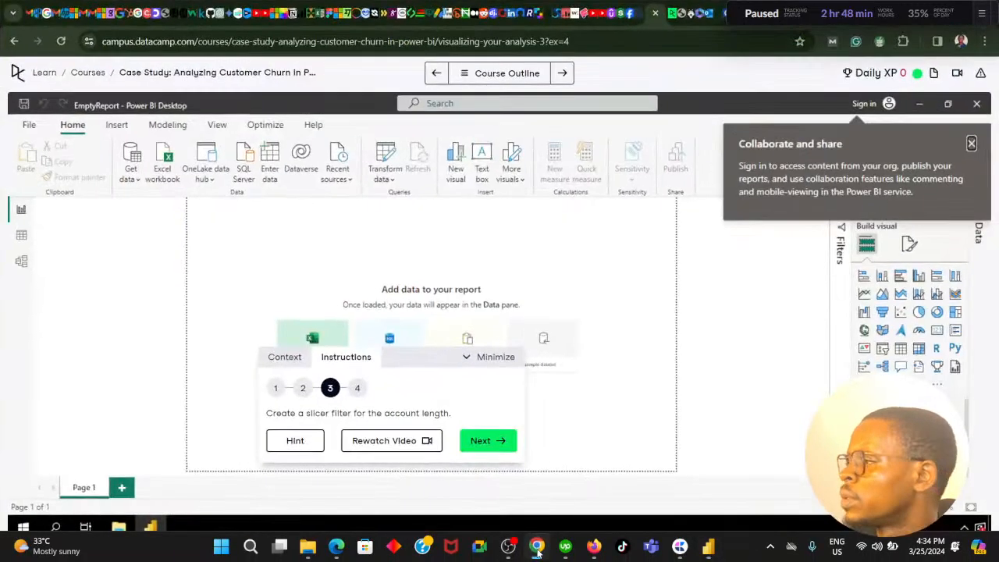
click(482, 443)
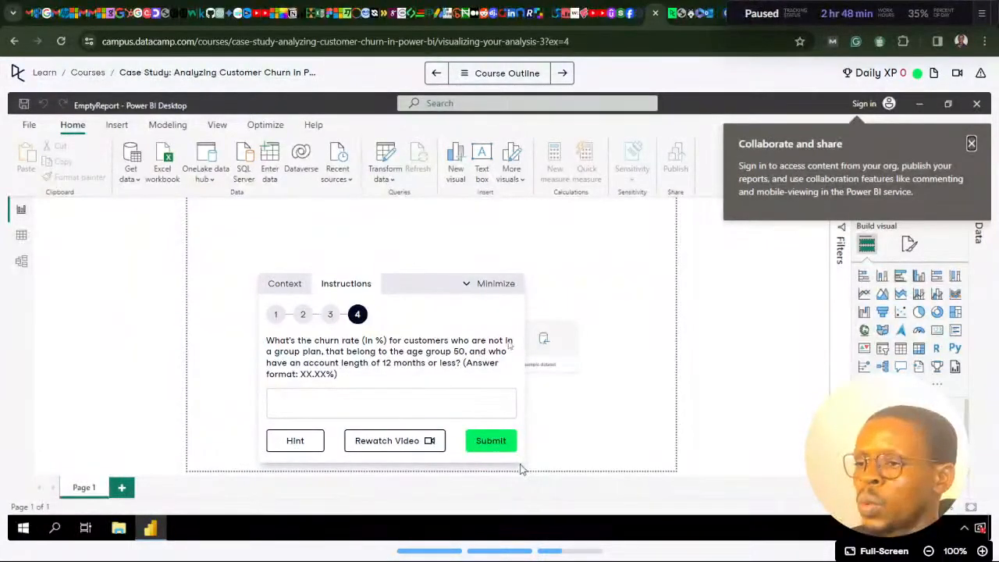
mouse_move(595, 550)
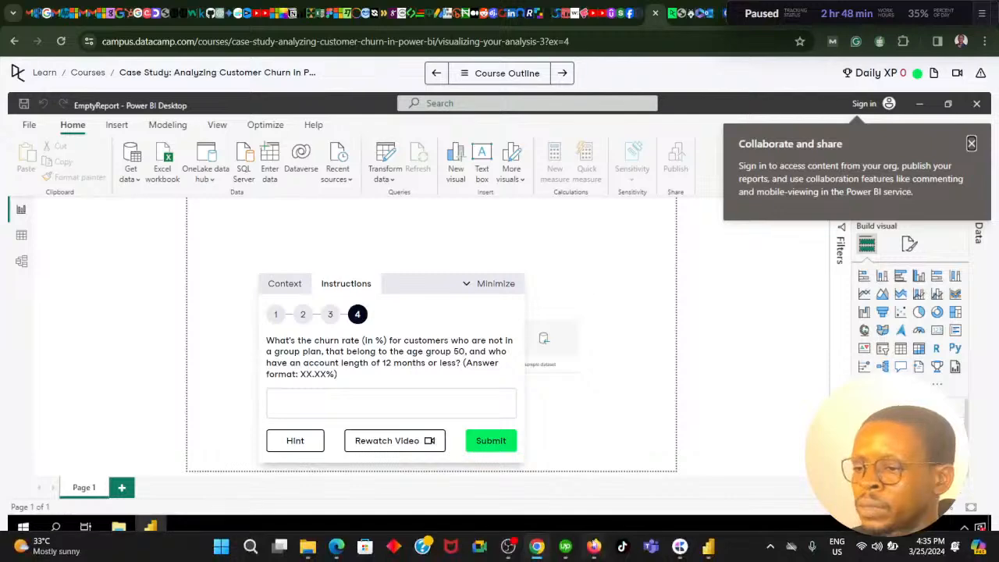
click(533, 550)
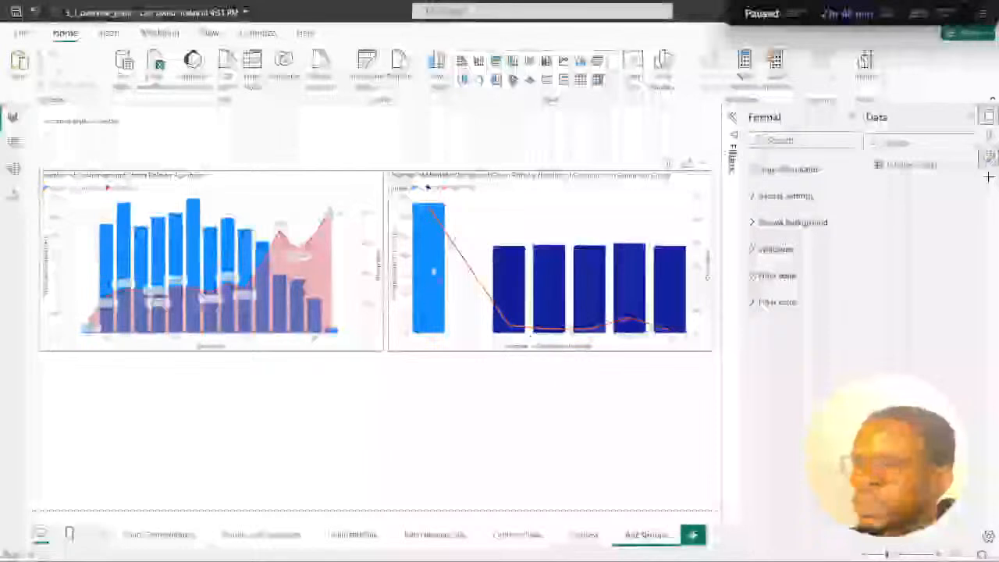
mouse_move(457, 248)
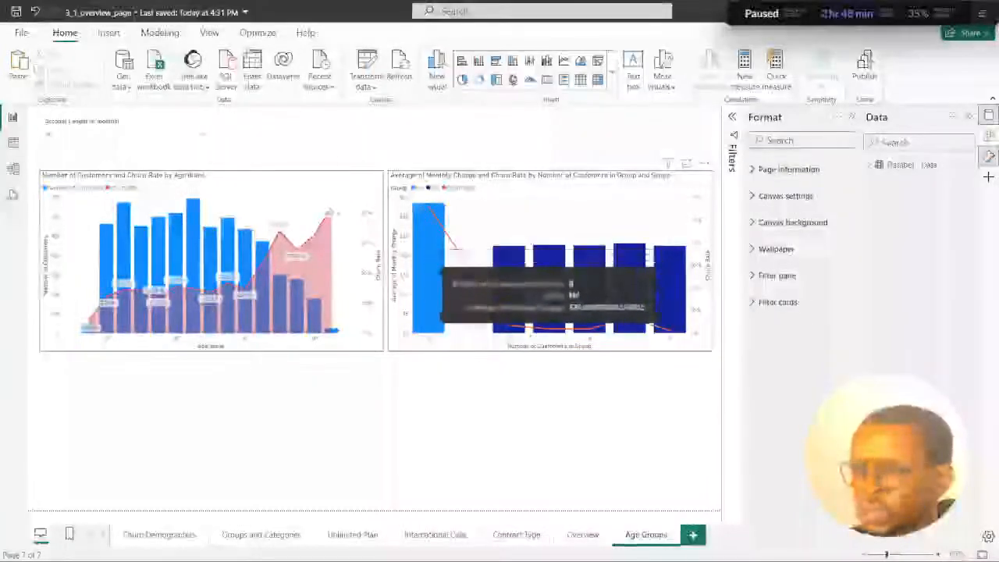
Reread the churn rate question in the DataCamp exercise in Chrome and return to the Age Groups page in Power BI.
click(536, 549)
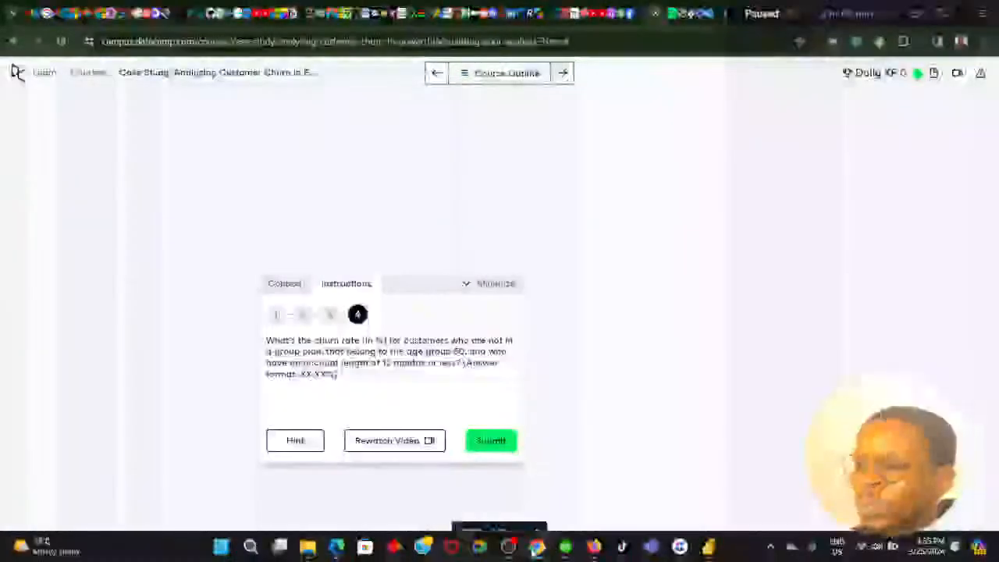
click(535, 549)
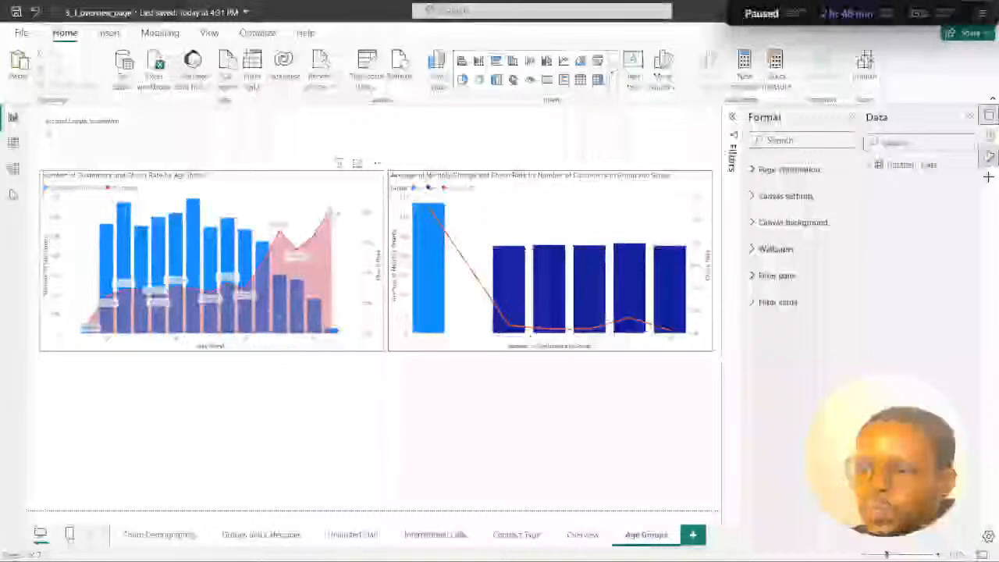
mouse_move(232, 326)
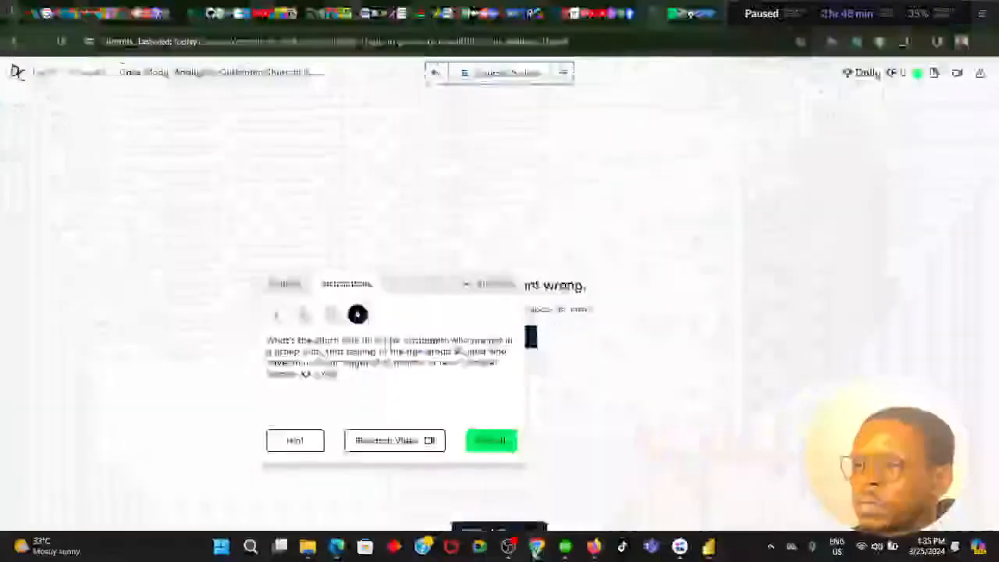
click(536, 547)
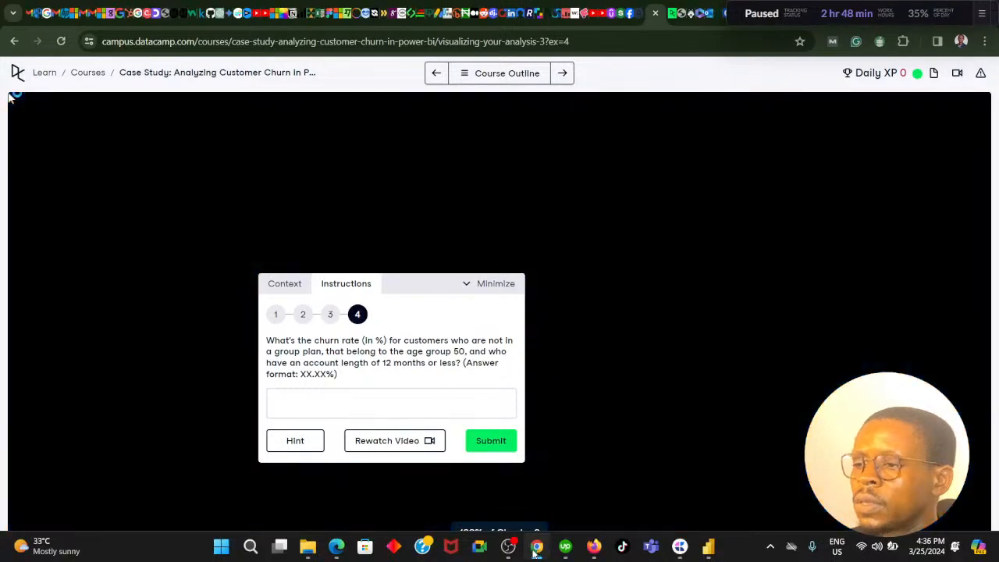
click(535, 550)
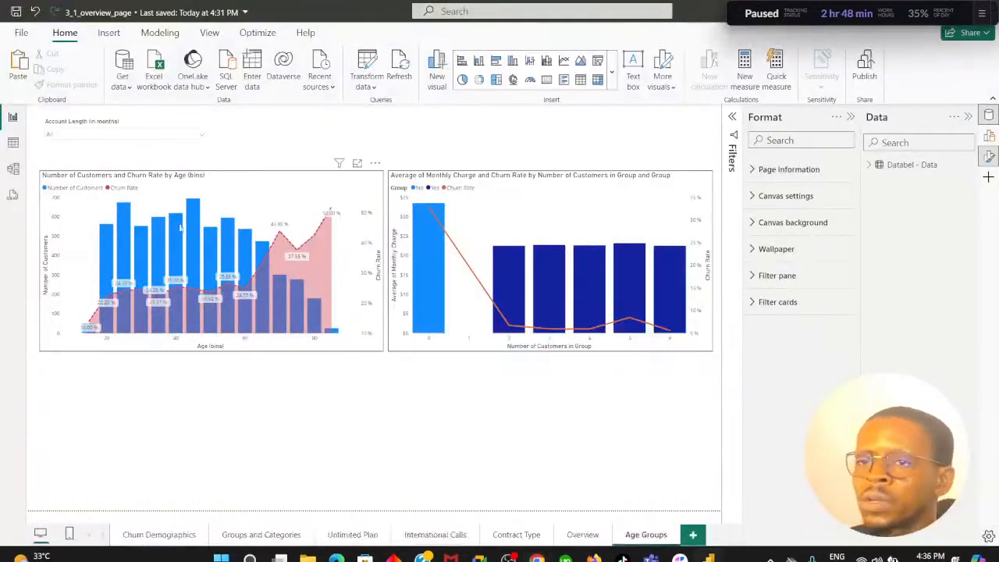
Open the account length slicer's value list and try selecting the values 1, 2 and 3 one at a time.
click(202, 135)
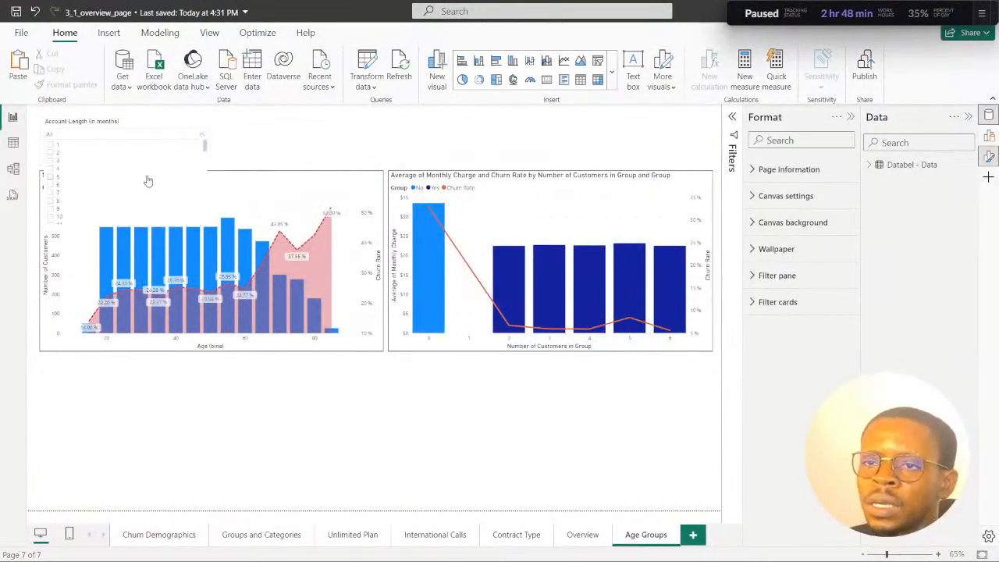
click(51, 146)
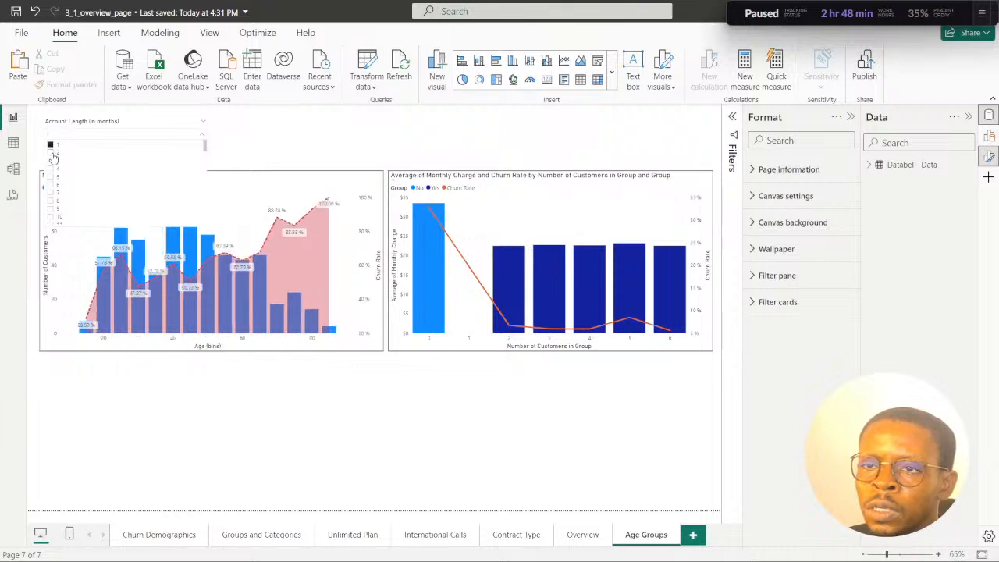
click(51, 153)
click(52, 160)
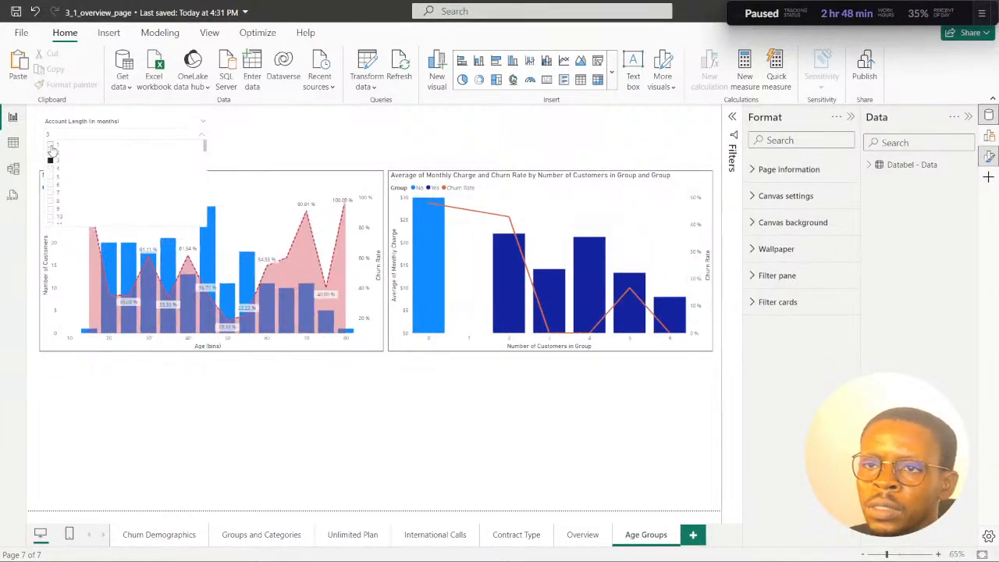
click(51, 146)
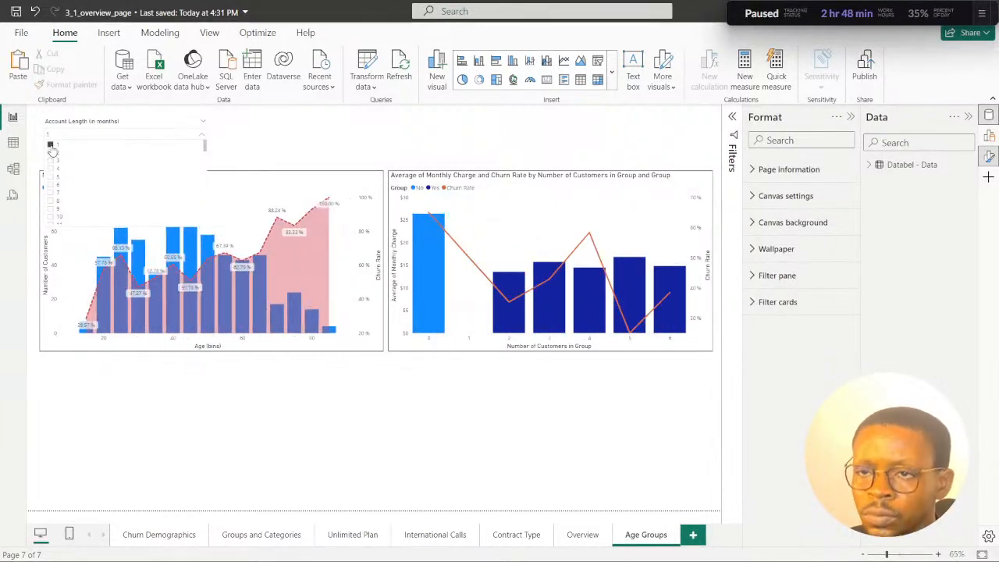
Select account lengths 1 through 9 together in the slicer as a multiple selection.
click(51, 153)
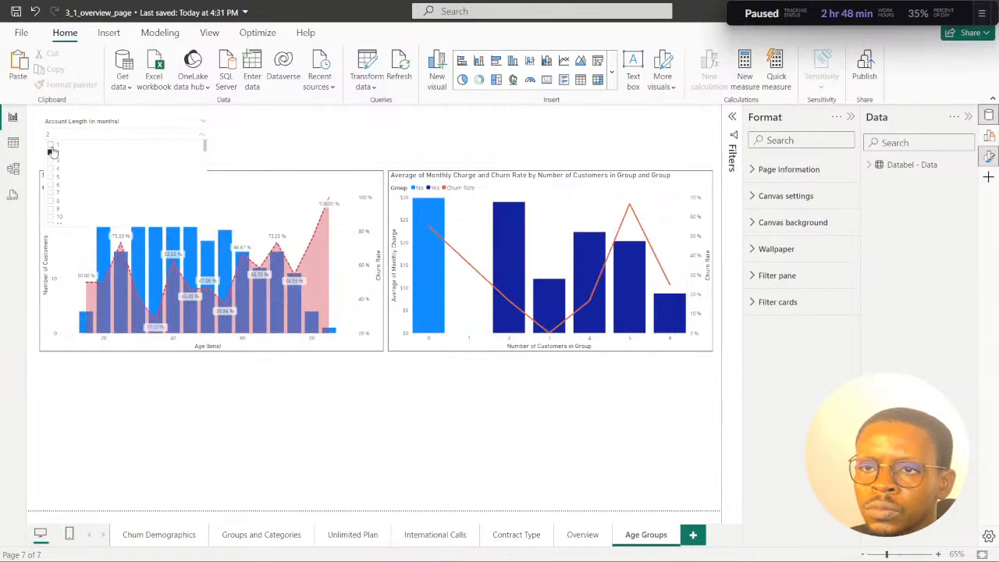
ctrl+click(51, 146)
ctrl+click(52, 160)
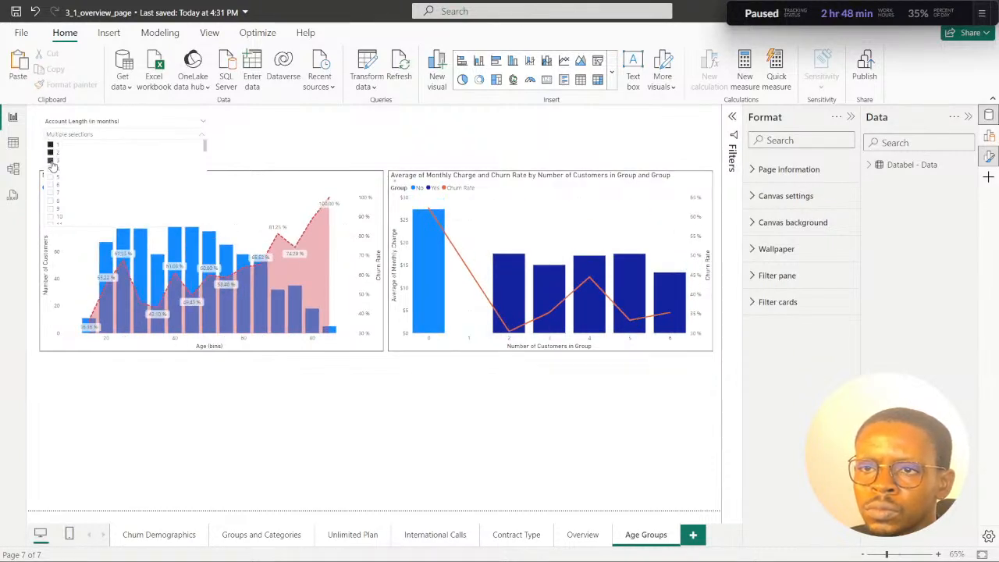
ctrl+click(51, 168)
ctrl+click(51, 177)
ctrl+click(51, 184)
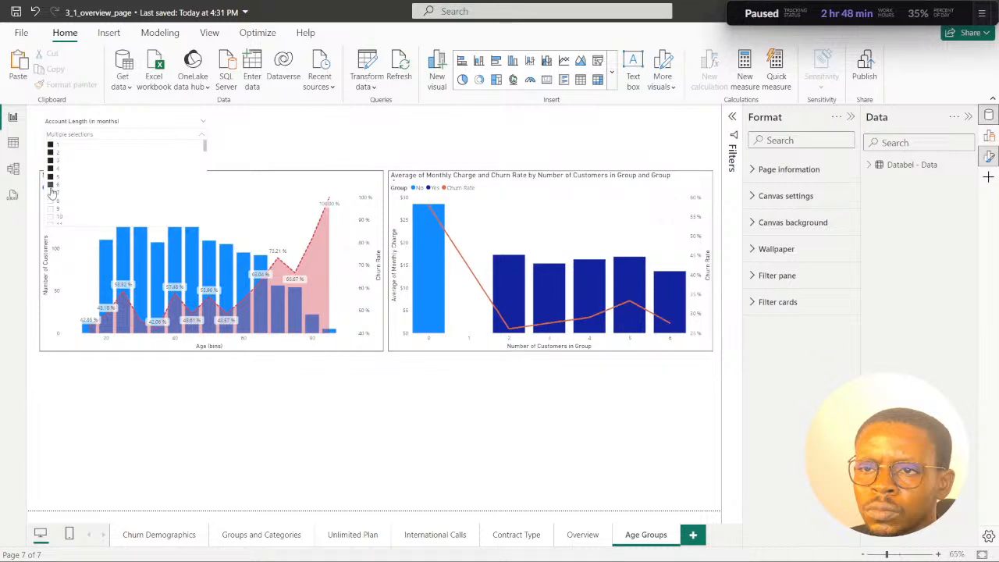
ctrl+click(50, 192)
ctrl+click(50, 200)
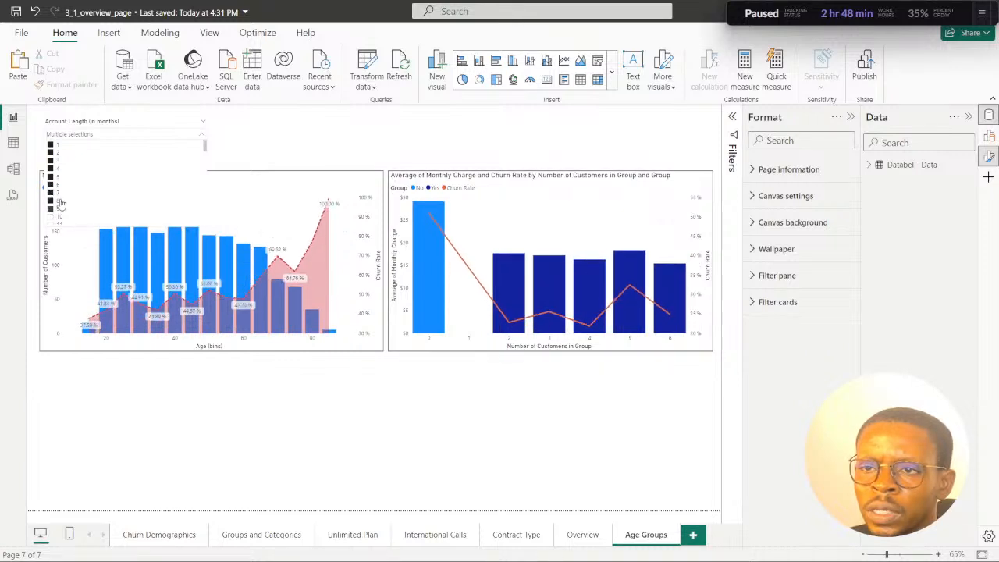
ctrl+click(52, 208)
Add account lengths 10, 11 and 12 to the slicer's multiple selection and collapse its value list.
scroll(53, 211, down, 1)
ctrl+click(51, 204)
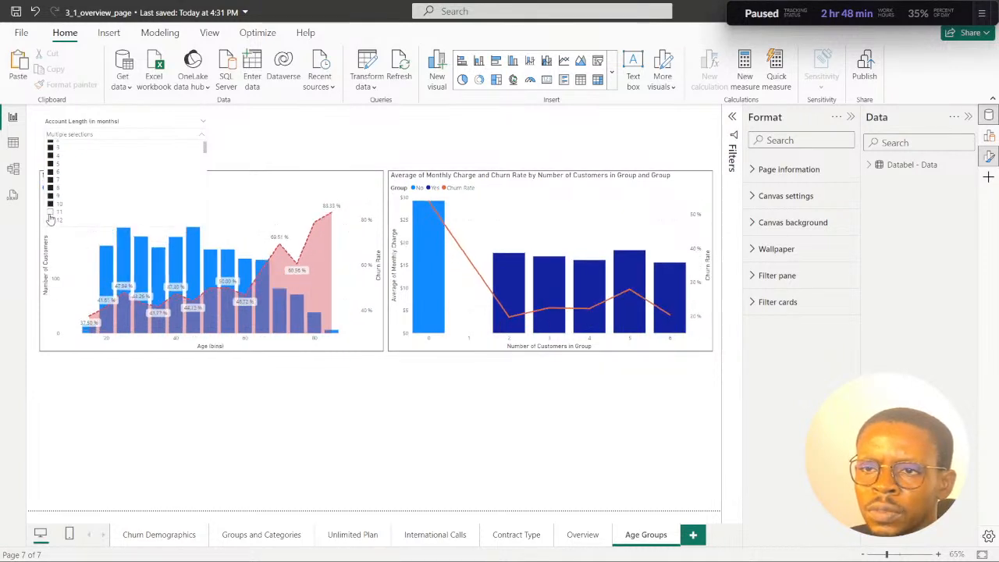
ctrl+click(50, 212)
ctrl+click(51, 219)
scroll(81, 210, down, 1)
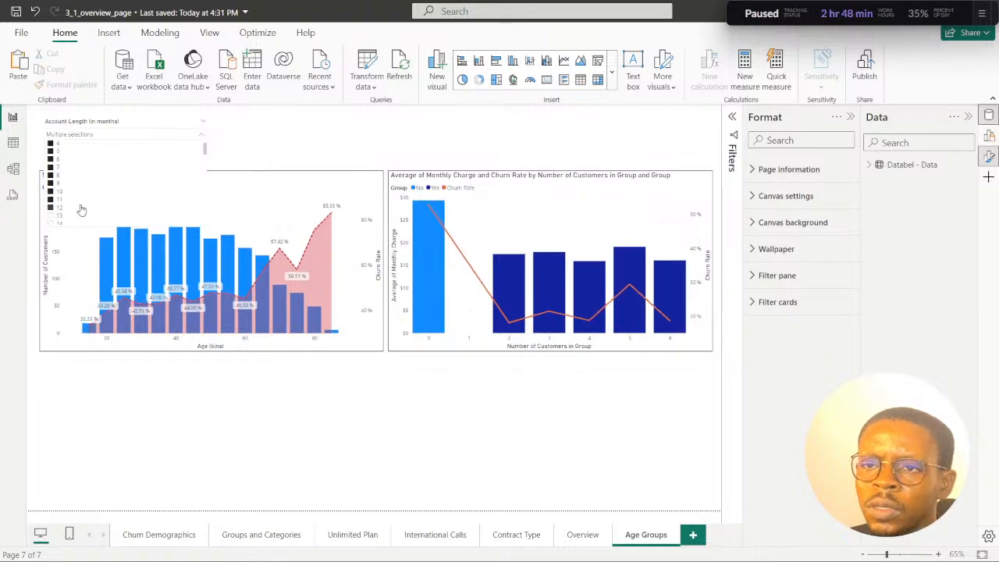
scroll(60, 210, up, 2)
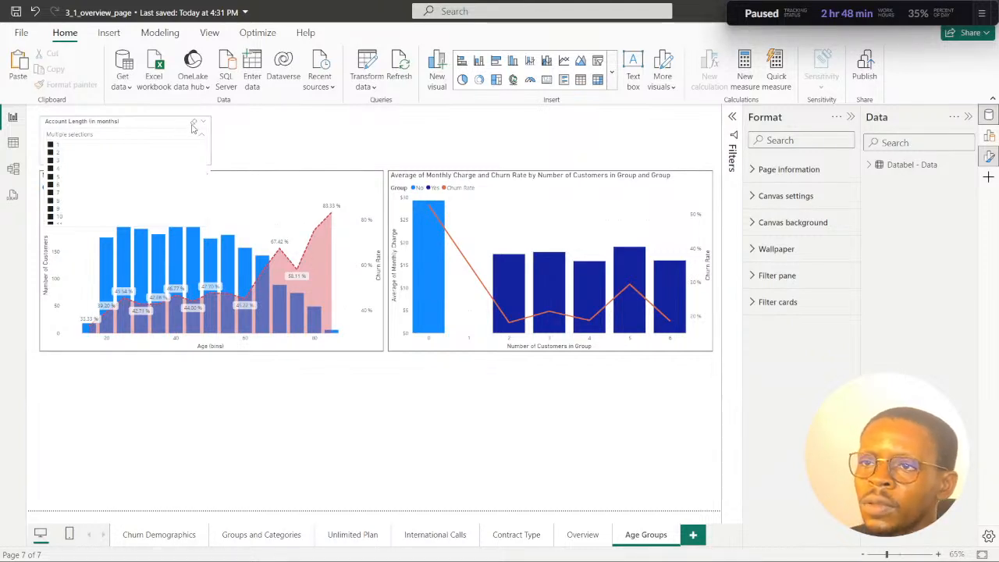
click(212, 139)
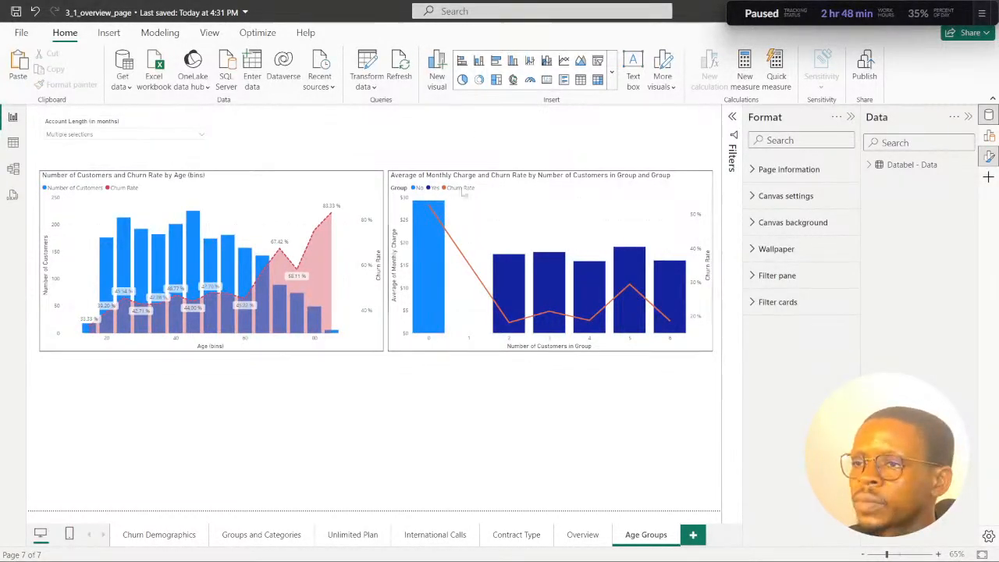
Cross-filter the age chart with the monthly charge chart's column for 0 customers in group, and recheck the DataCamp question in Chrome.
mouse_move(432, 263)
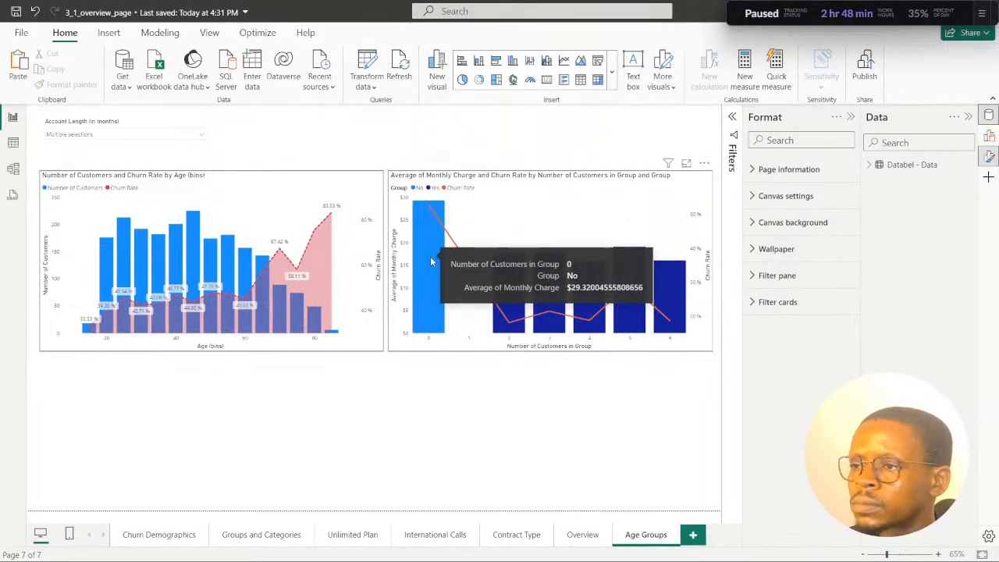
click(432, 260)
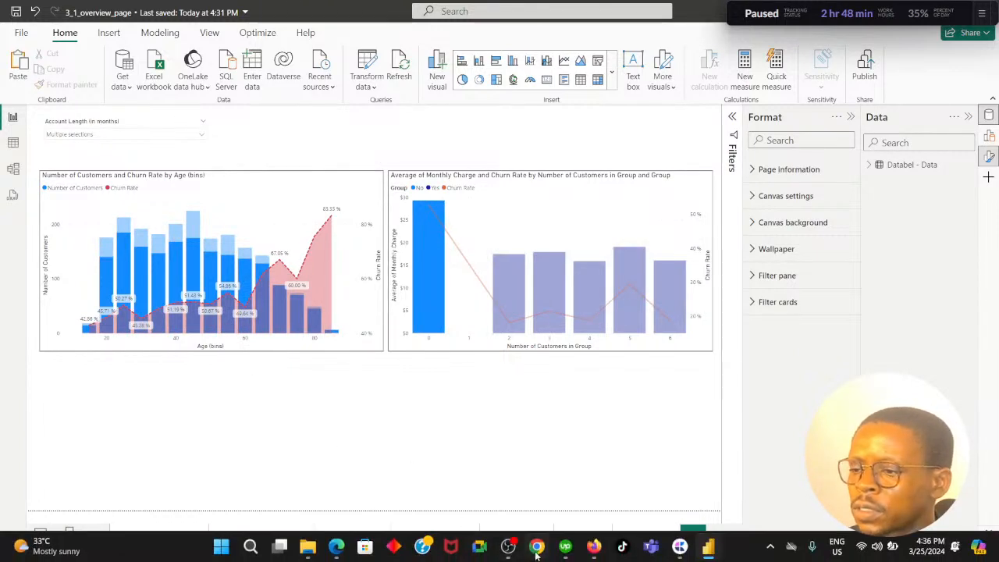
click(536, 548)
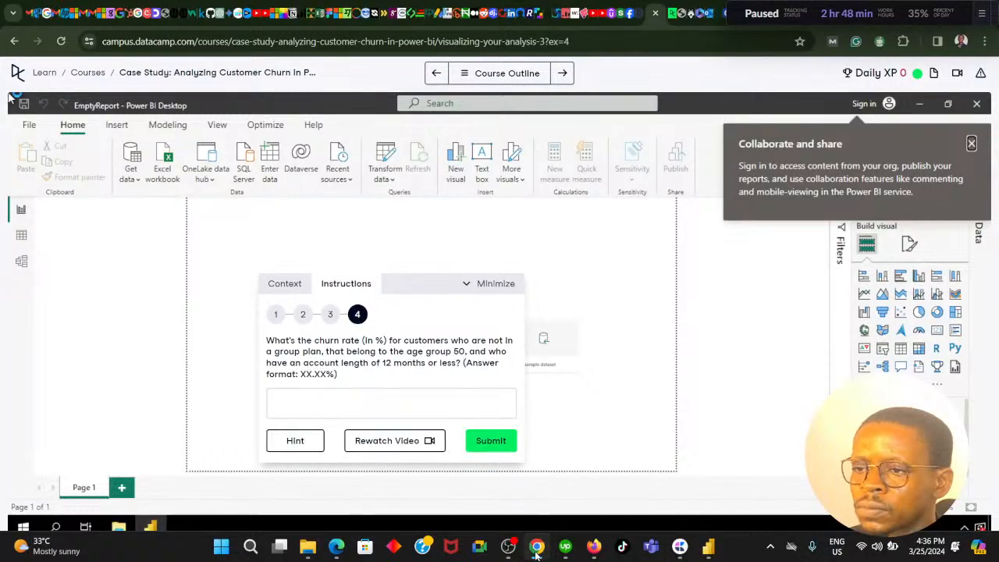
click(536, 550)
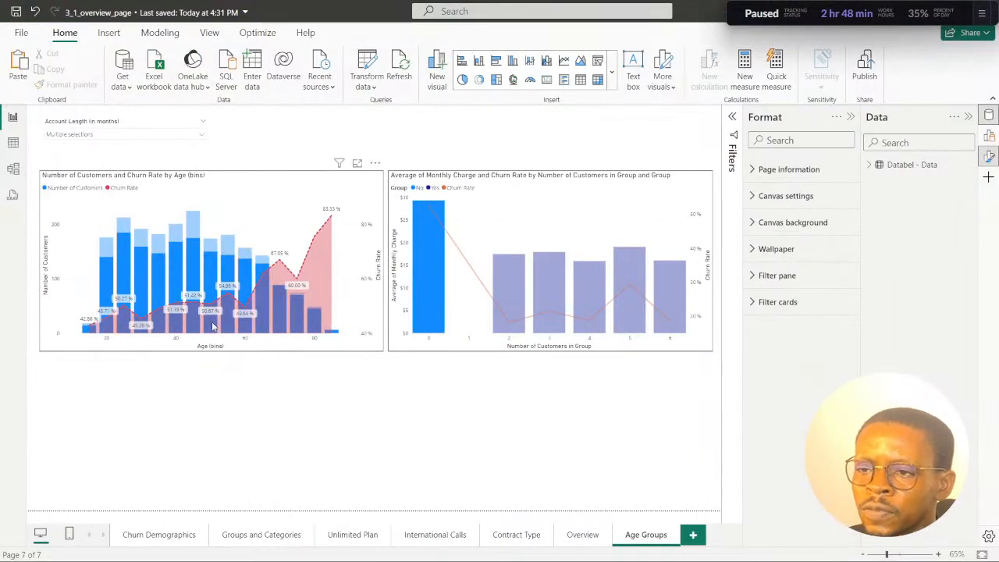
mouse_move(213, 327)
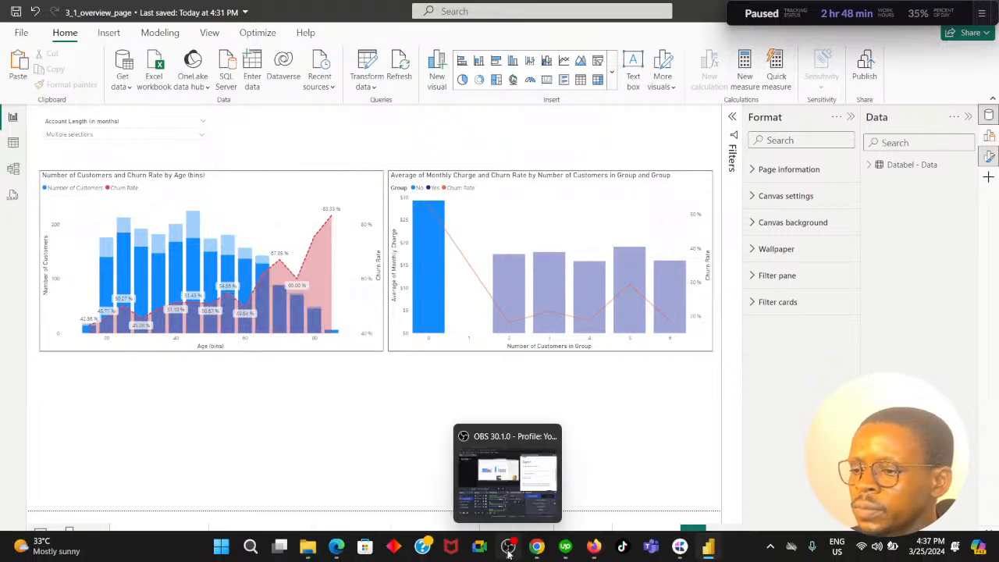
Switch to Chrome and submit 50.67% as the answer to instruction 4 of the DataCamp exercise.
click(534, 548)
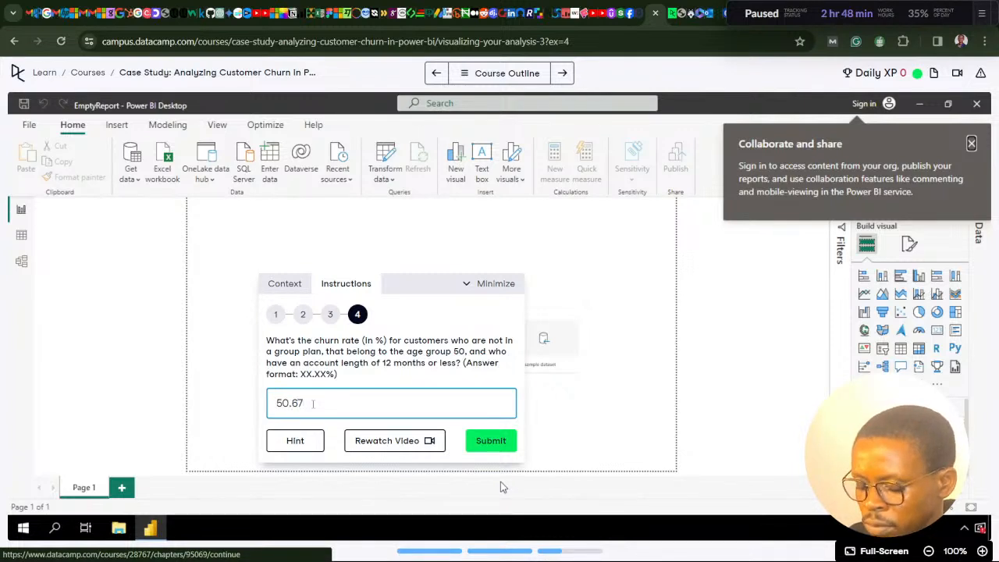
text(50.67%)
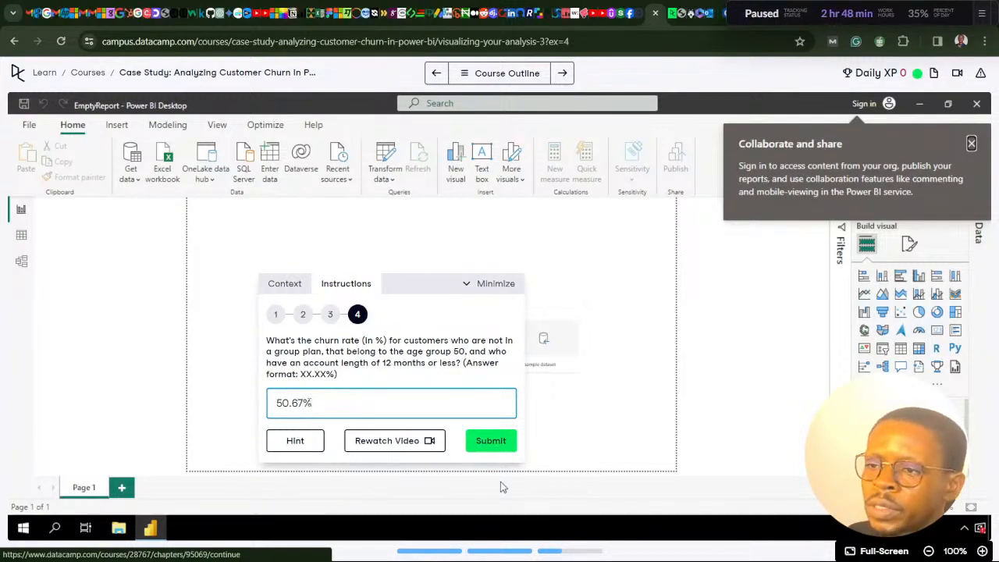
click(501, 440)
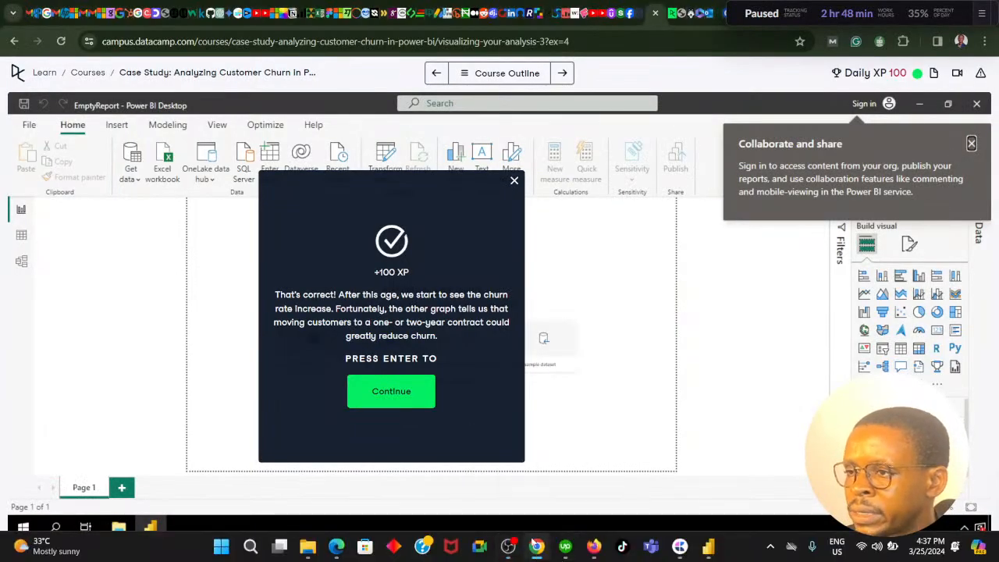
Return to the Age Groups page in Power BI and clear both the account length selection and the non-group column's cross-filter.
mouse_move(539, 538)
click(537, 476)
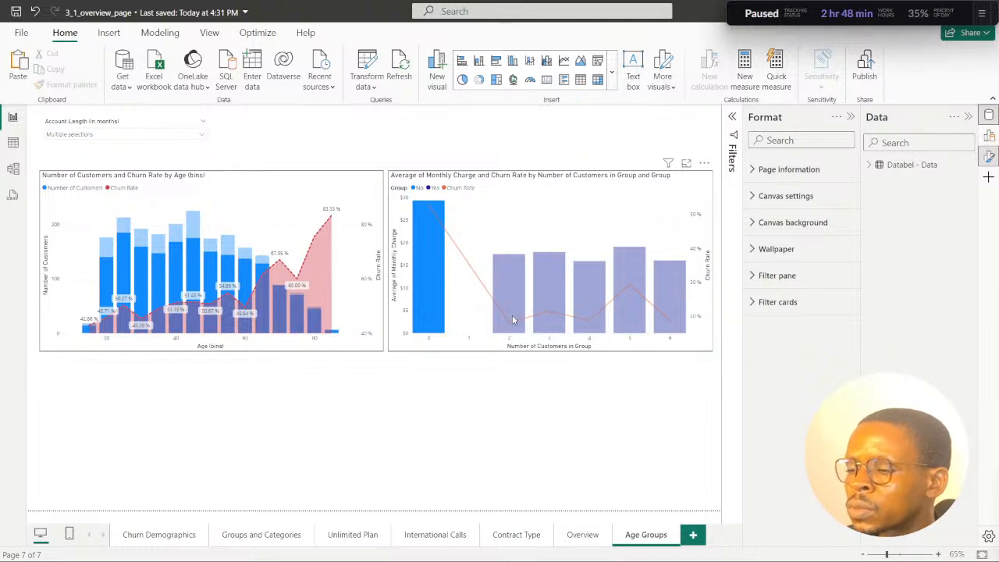
mouse_move(510, 321)
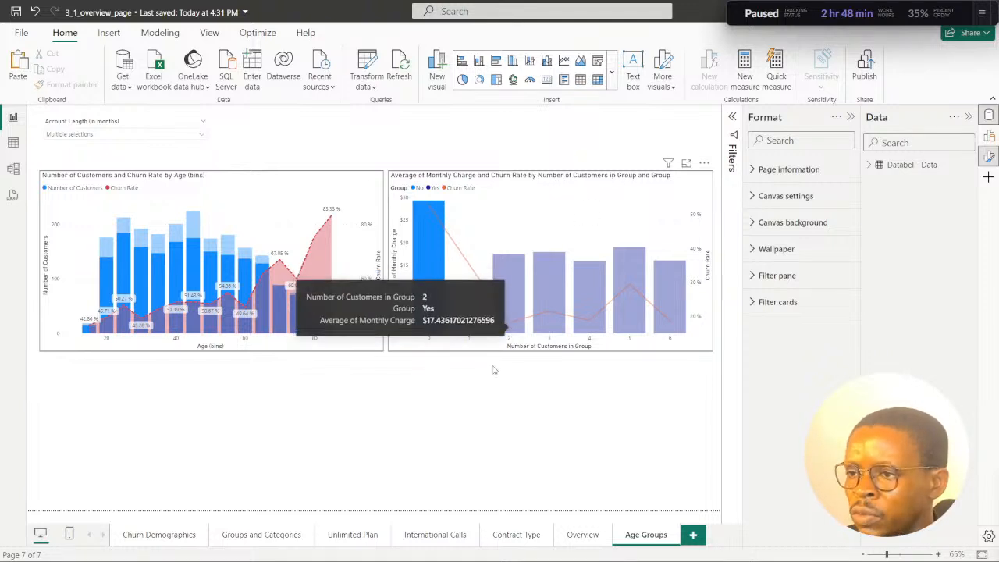
mouse_move(432, 310)
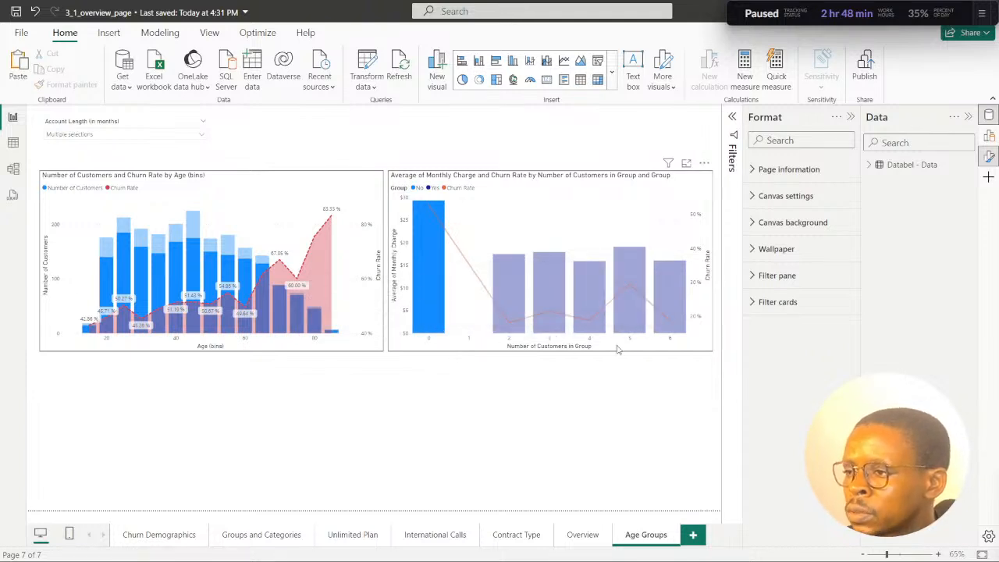
mouse_move(669, 330)
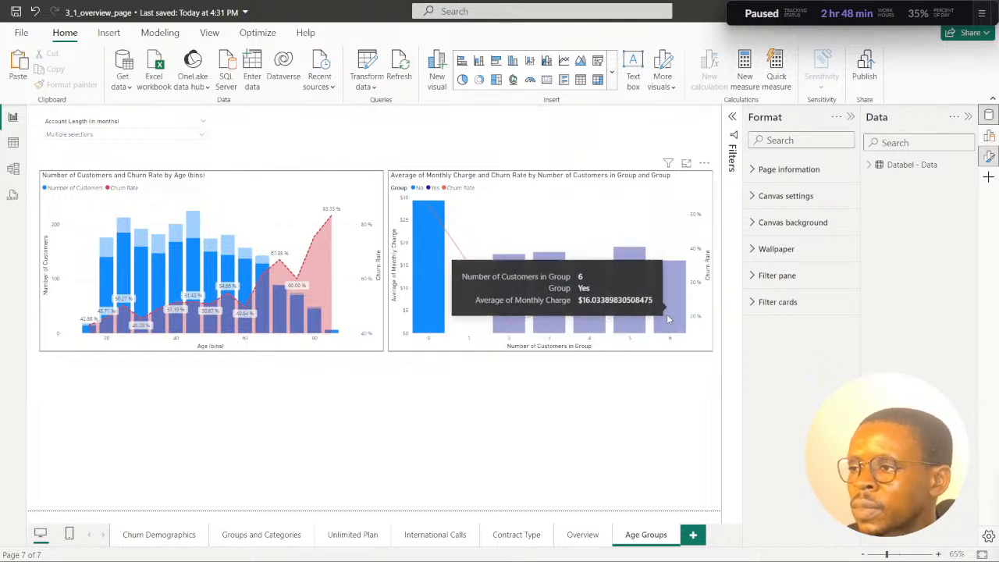
mouse_move(635, 330)
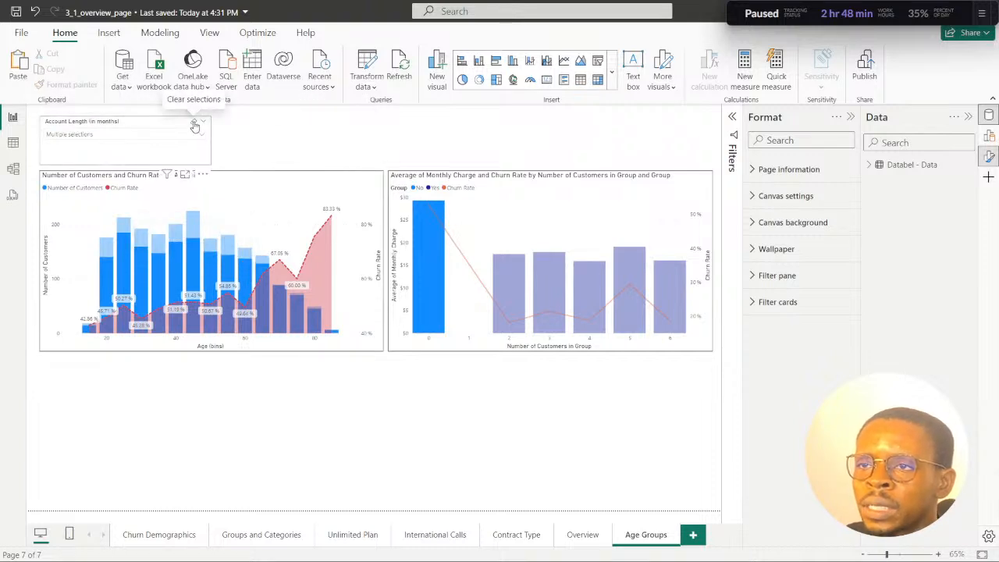
click(195, 125)
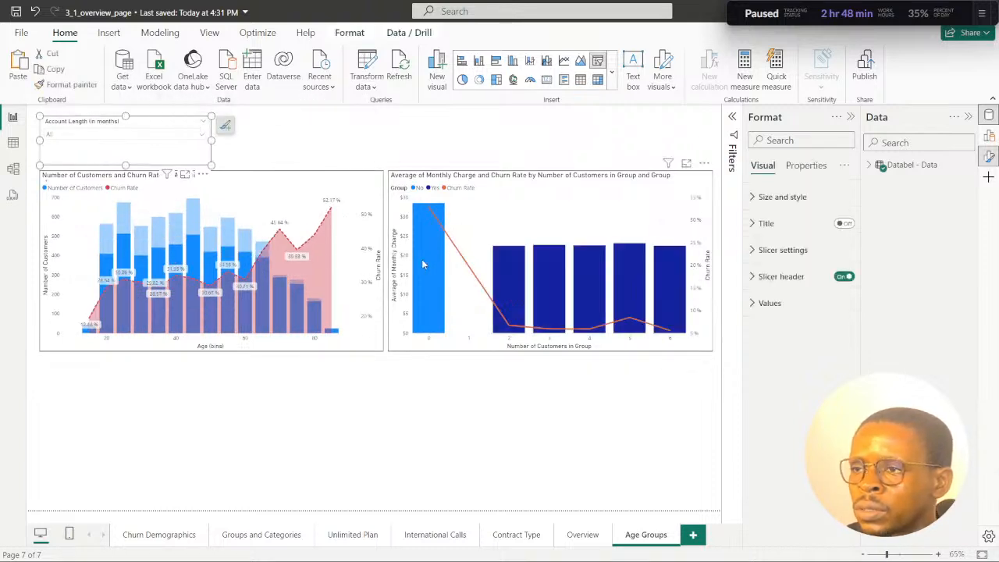
click(442, 131)
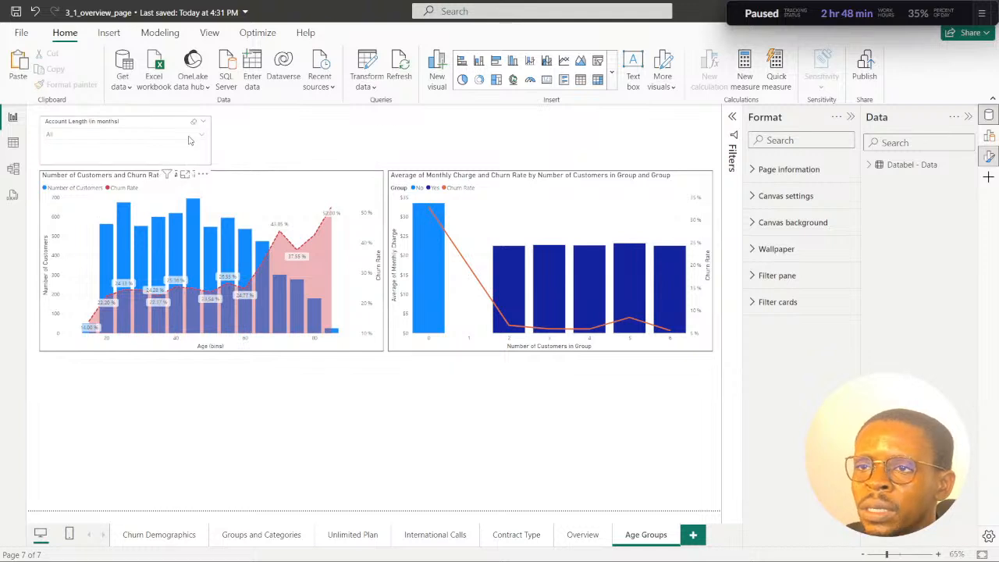
Filter the page to account length 12 only with the slicer.
click(199, 137)
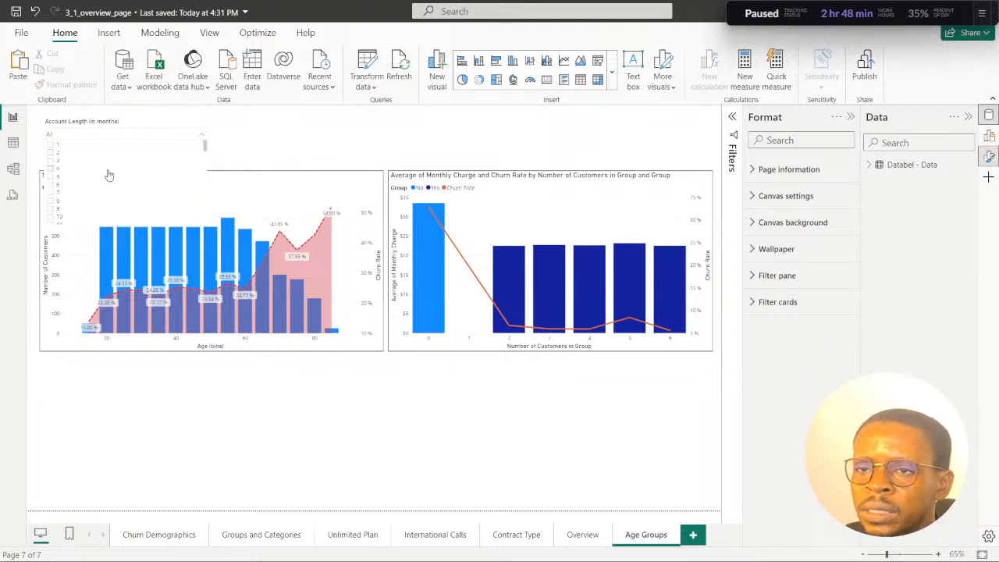
scroll(78, 197, down, 2)
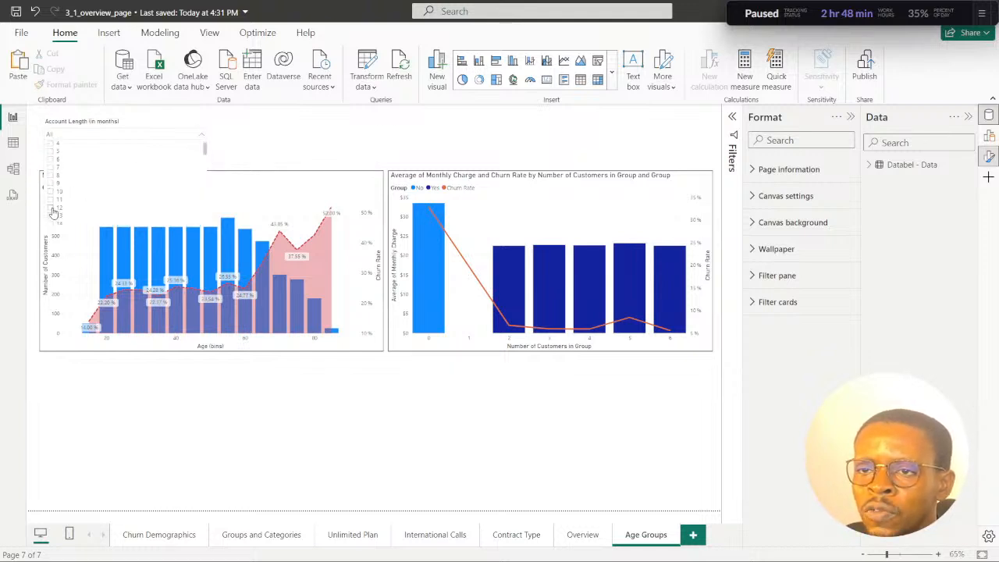
click(52, 209)
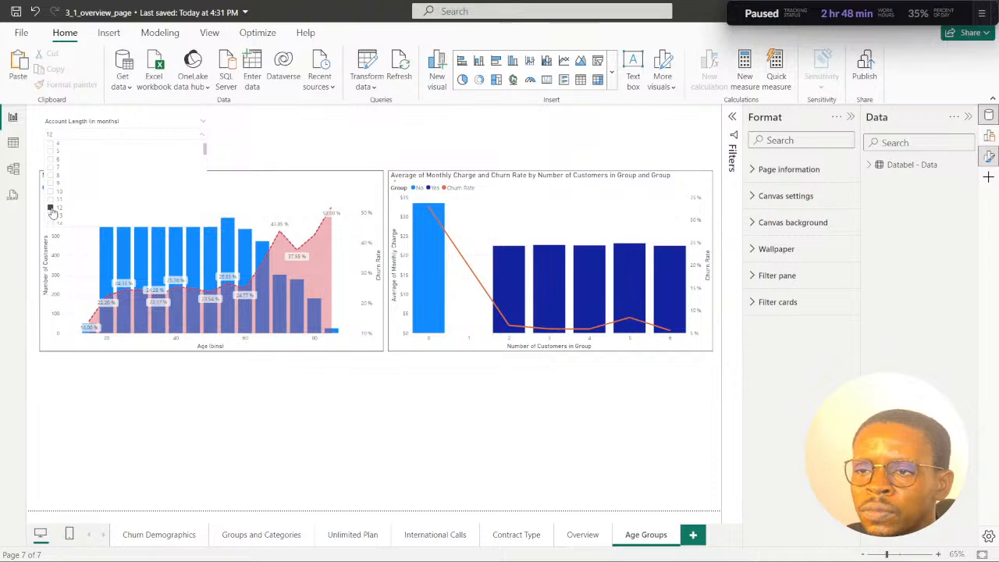
Cross-filter the age chart by the column for 0 customers in group, examine the churn rates, and clear the account length selection.
click(317, 130)
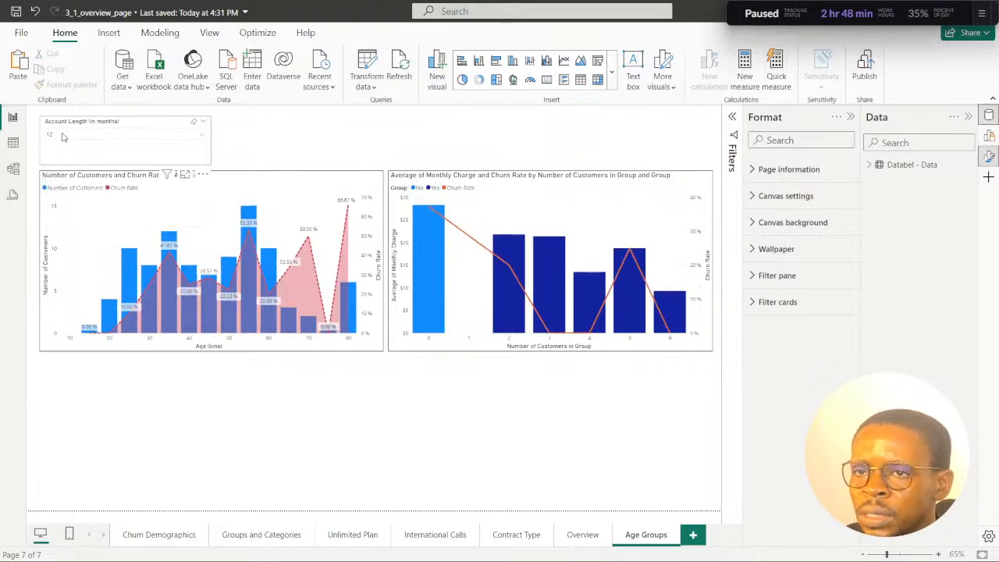
click(425, 268)
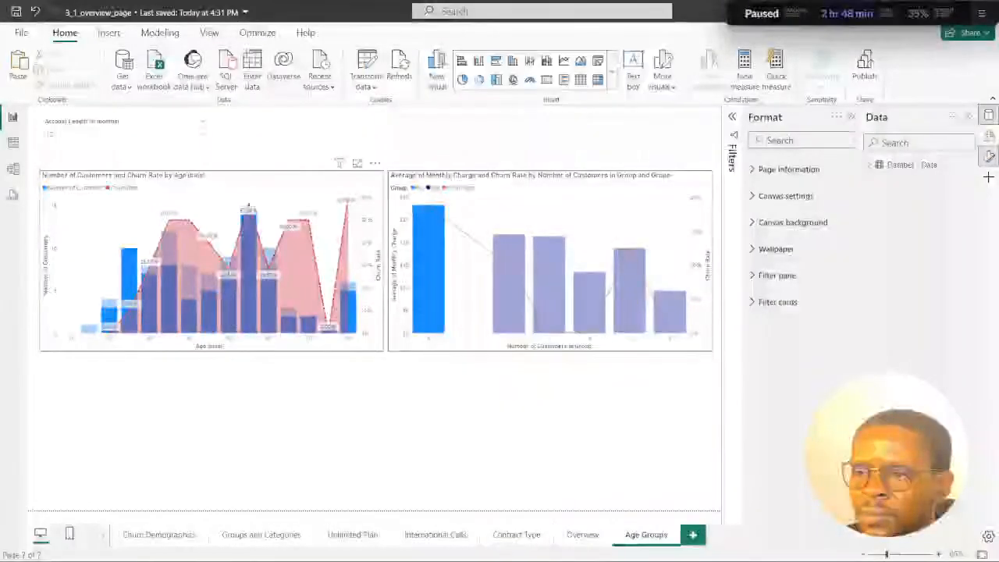
mouse_move(234, 293)
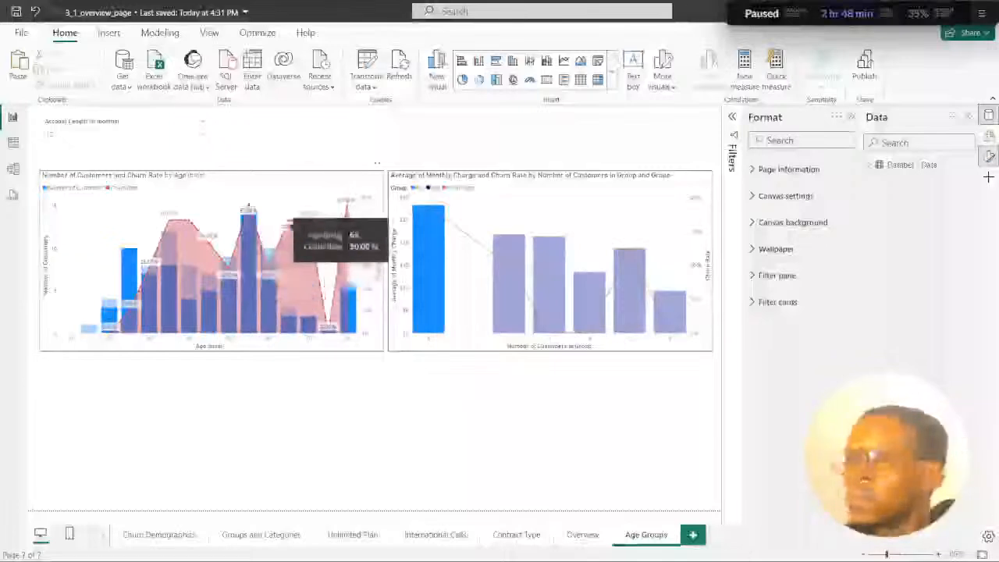
click(193, 126)
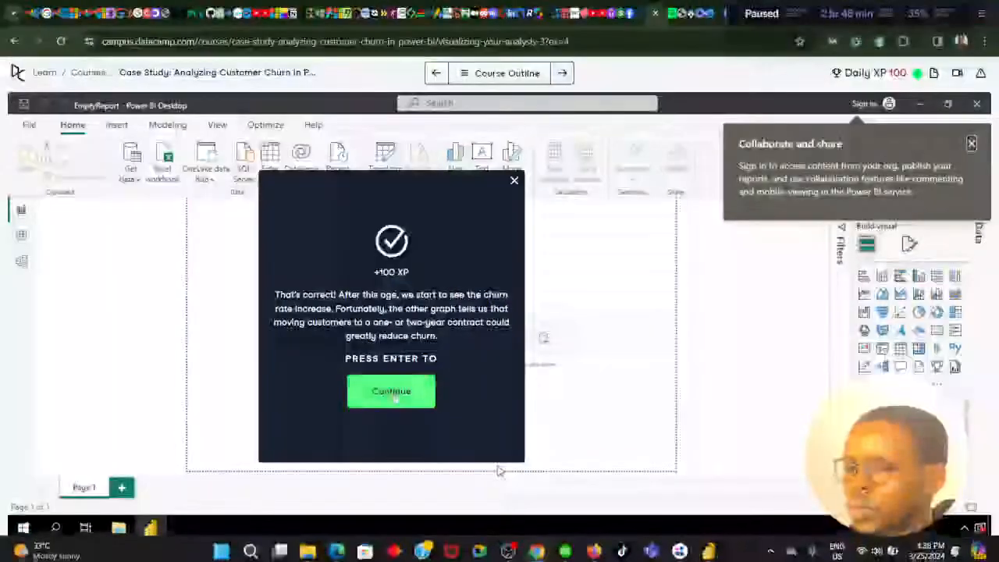
In Chrome, continue to DataCamp's Payment method and contract category exercise and open the course outline.
click(387, 392)
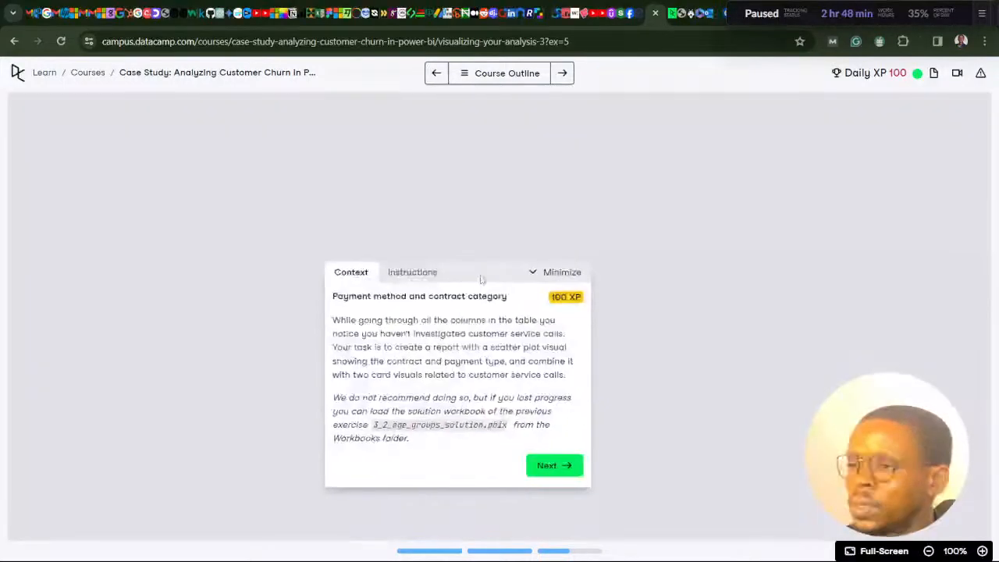
click(469, 74)
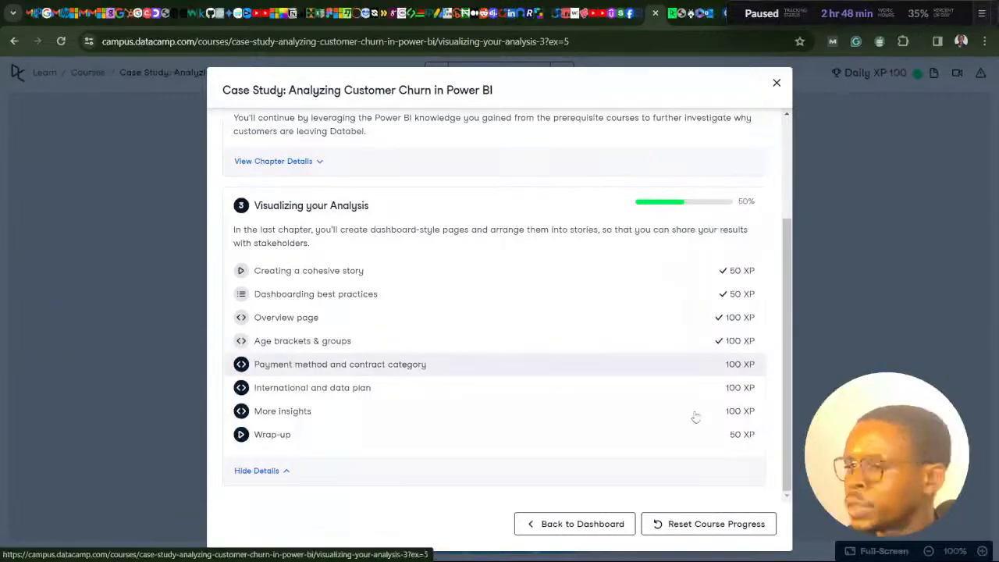
Switch to Power BI and move both Age Groups charts down together to leave more room below the account length slicer.
click(537, 555)
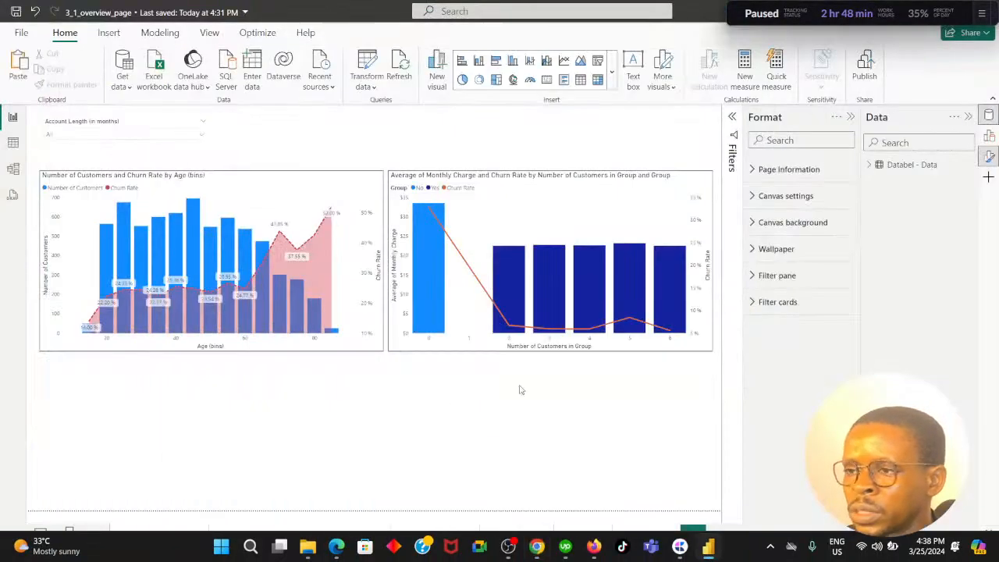
click(211, 161)
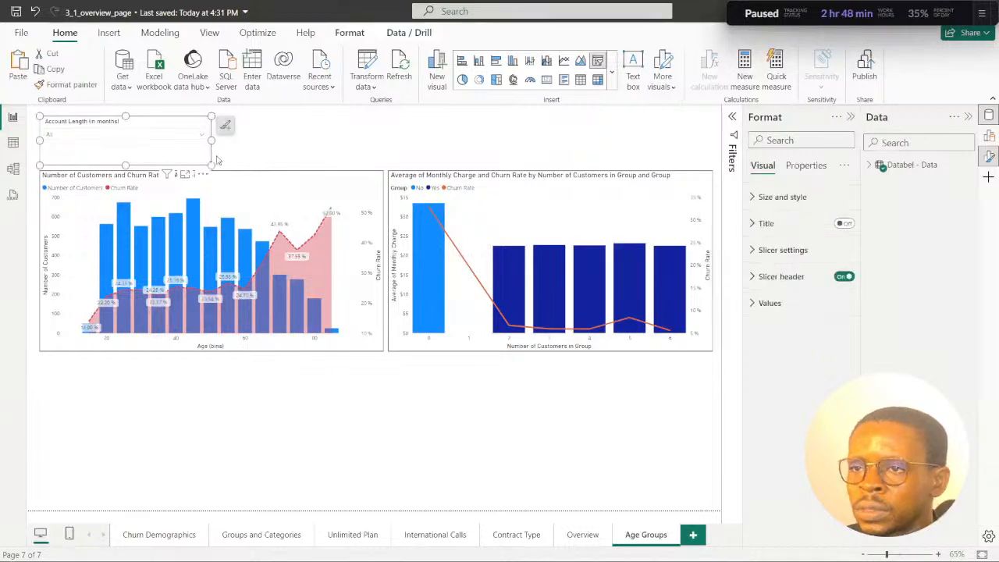
click(370, 348)
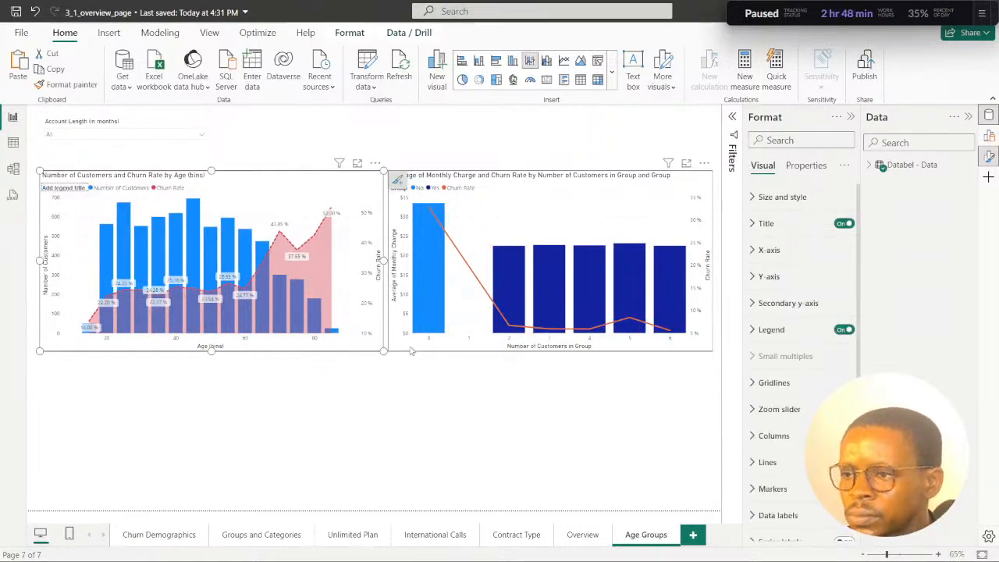
ctrl+click(412, 350)
drag(407, 350, 405, 399)
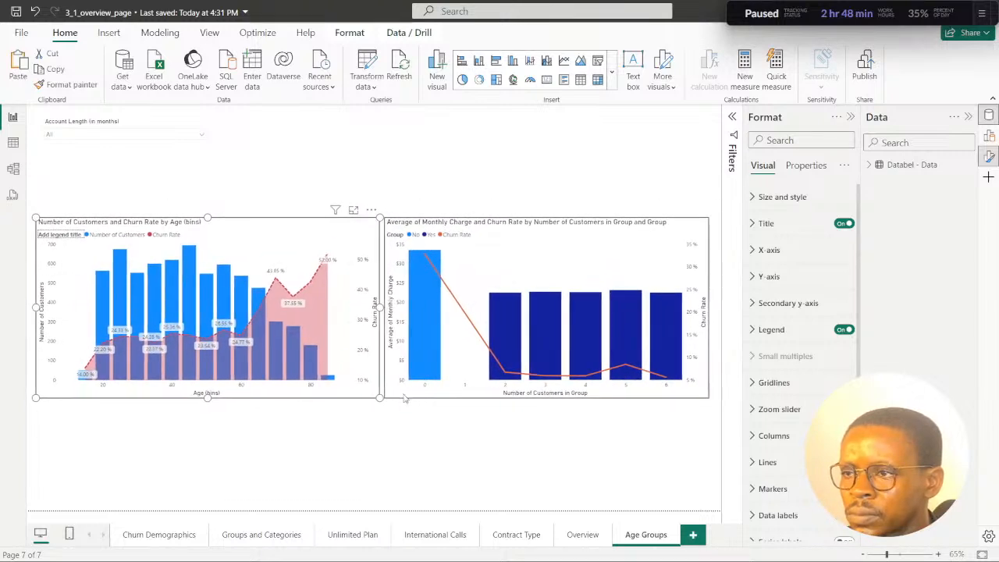
Enlarge the Account Length (in months) slicer to fill more of the space above the age chart.
click(182, 157)
drag(214, 166, 314, 206)
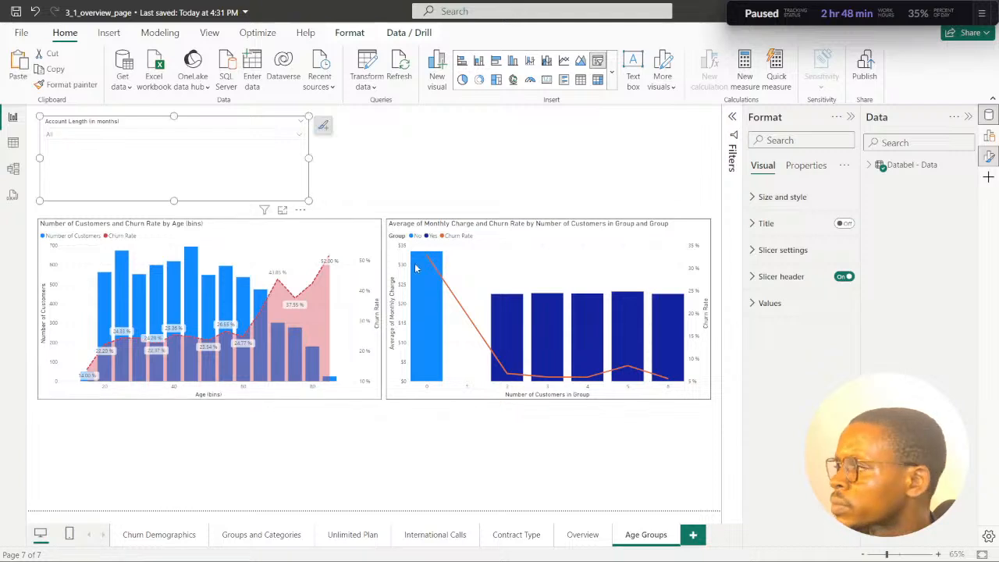
click(390, 437)
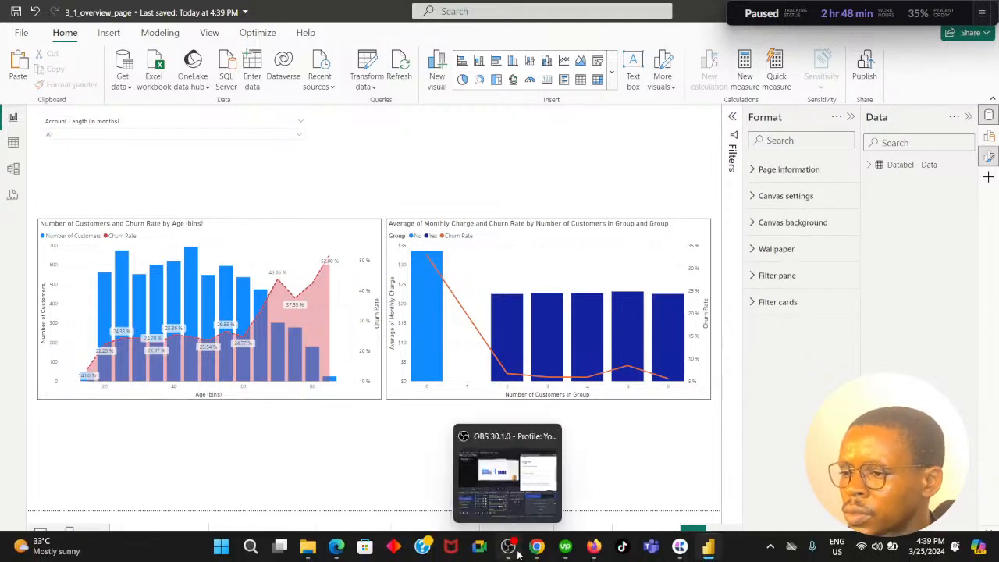
Switch to Chrome, close the course outline and read the context of the Payment method and contract category exercise.
click(536, 547)
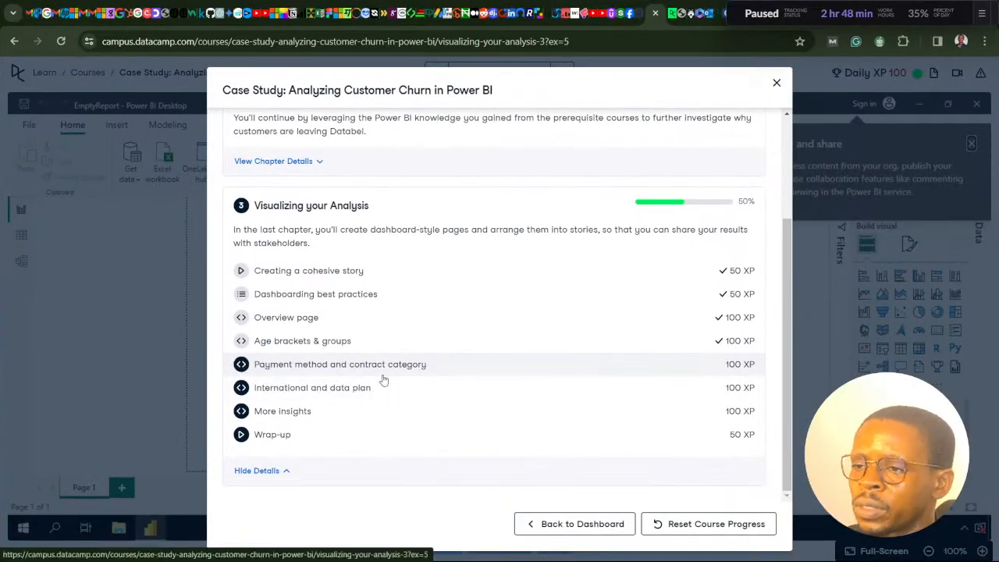
click(777, 83)
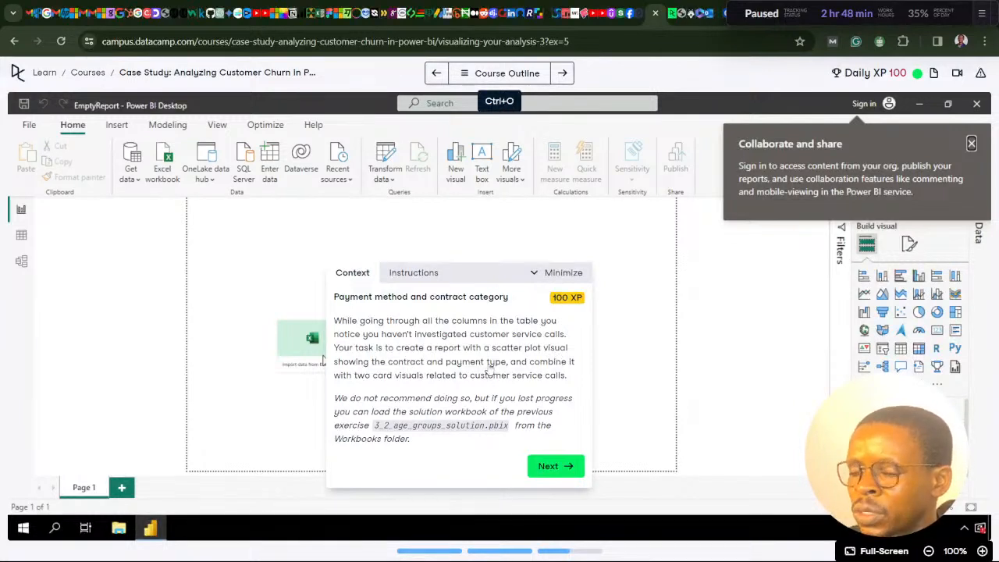
mouse_move(594, 551)
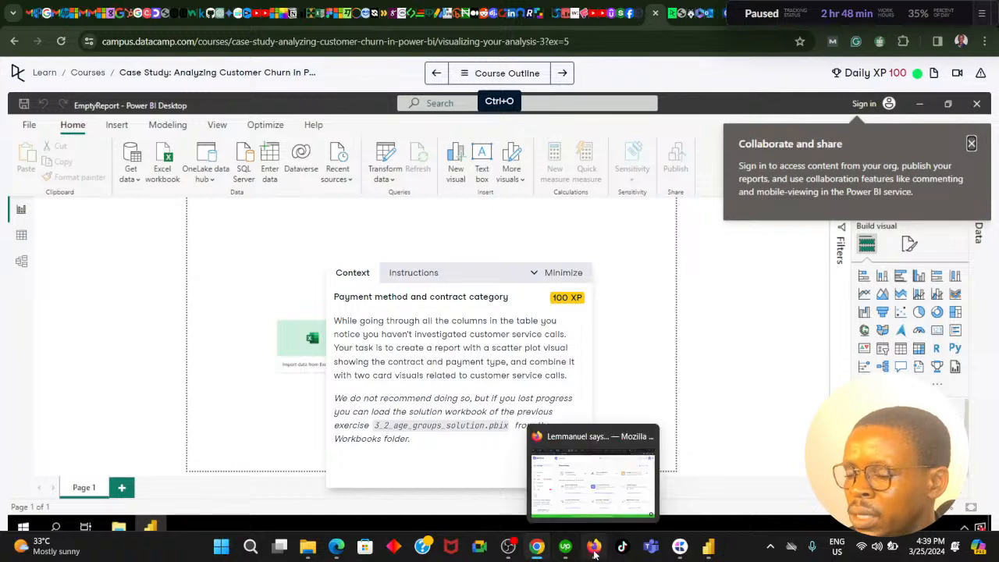
Switch to Power BI and check the distinct values of the Contract Category column in the data table.
click(708, 547)
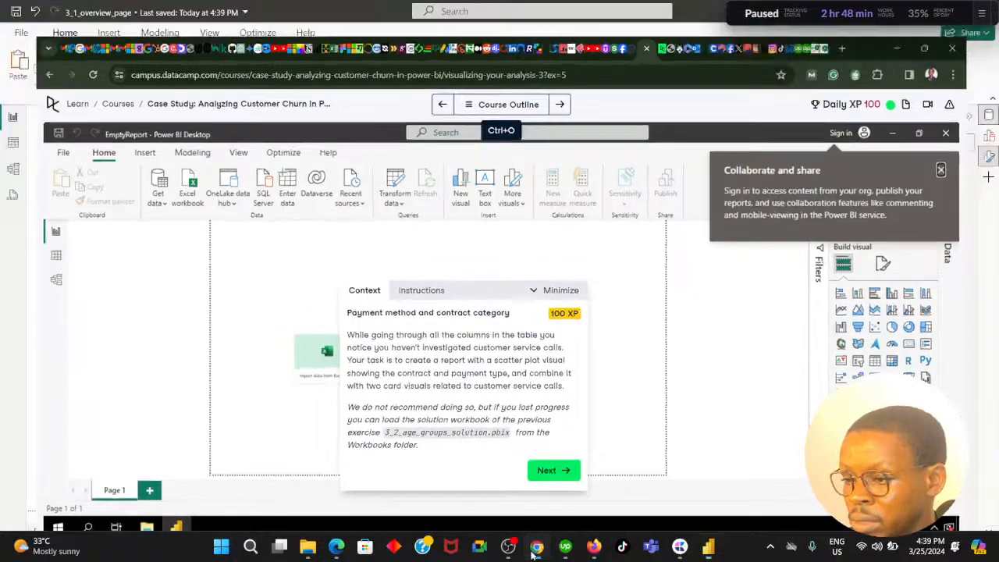
click(12, 143)
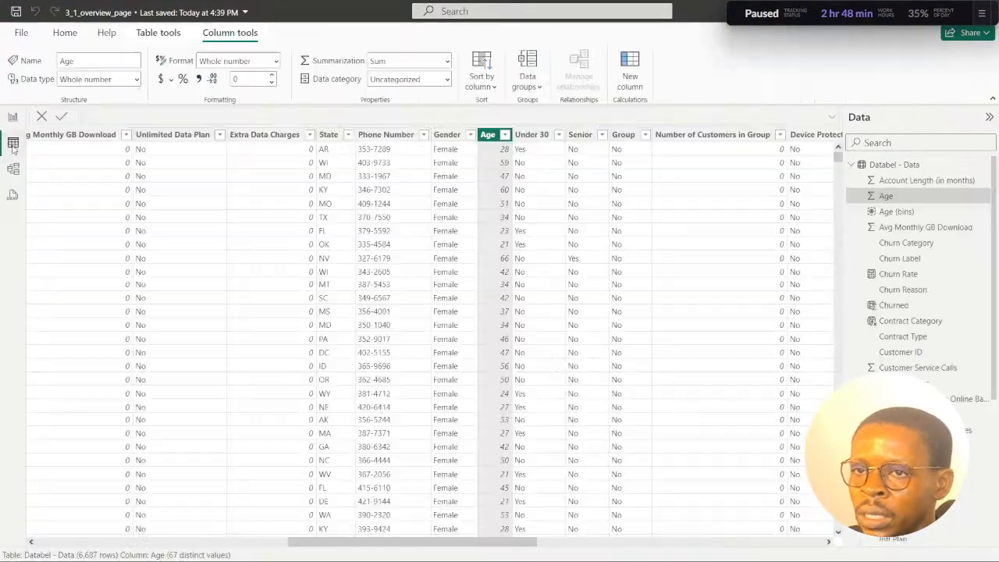
drag(453, 544, 747, 561)
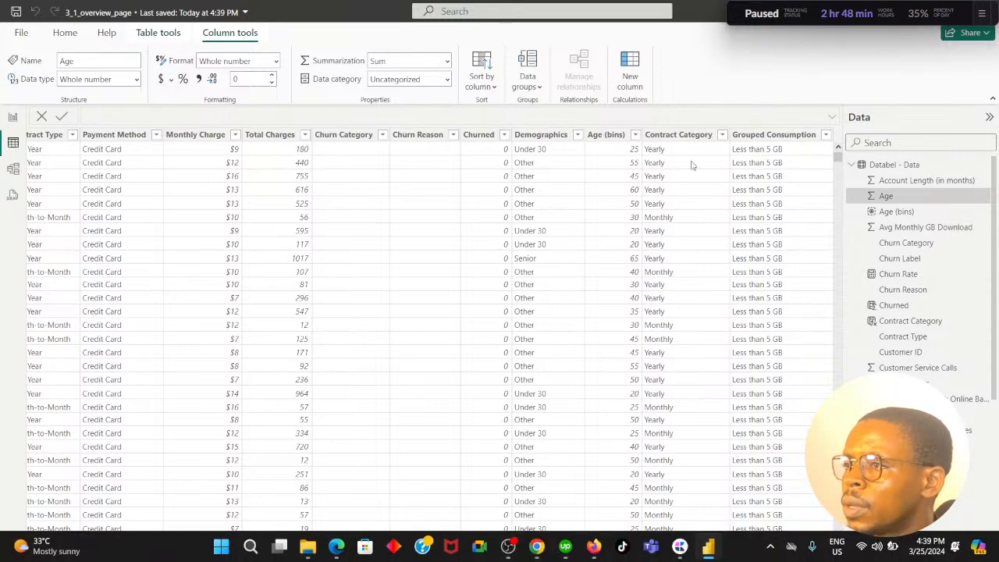
click(722, 135)
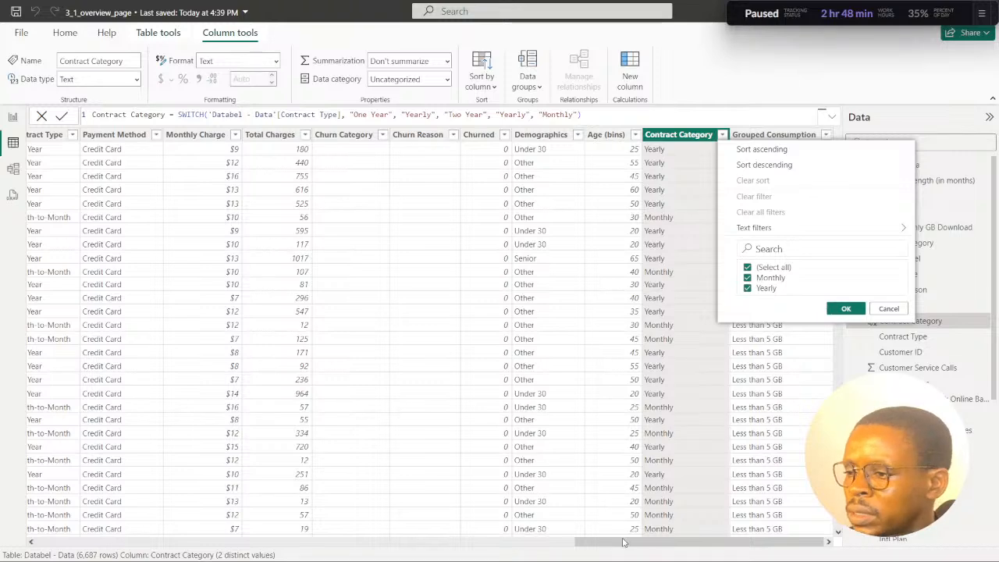
click(697, 261)
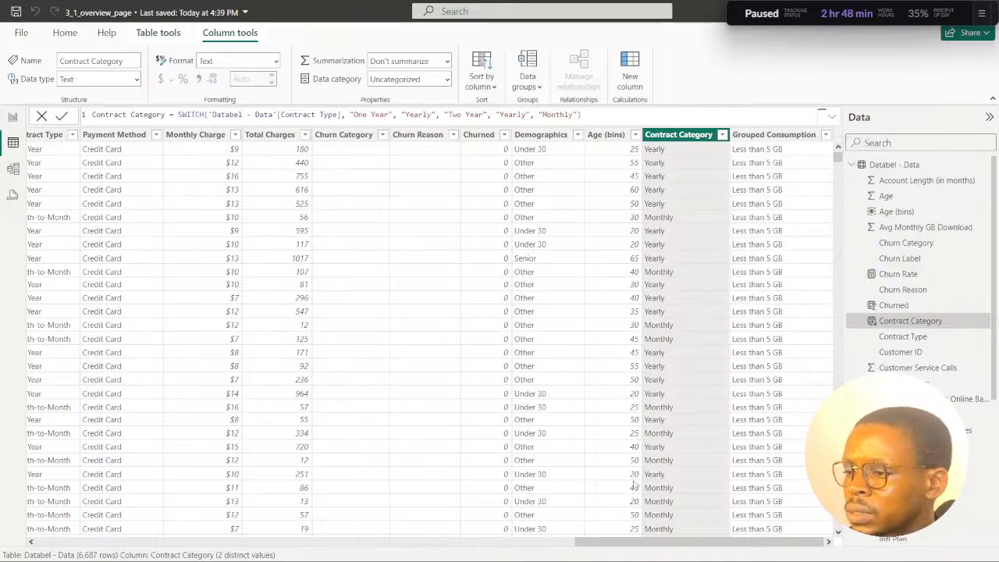
Check the distinct values of the Contract Type column in the data table.
drag(632, 541, 503, 538)
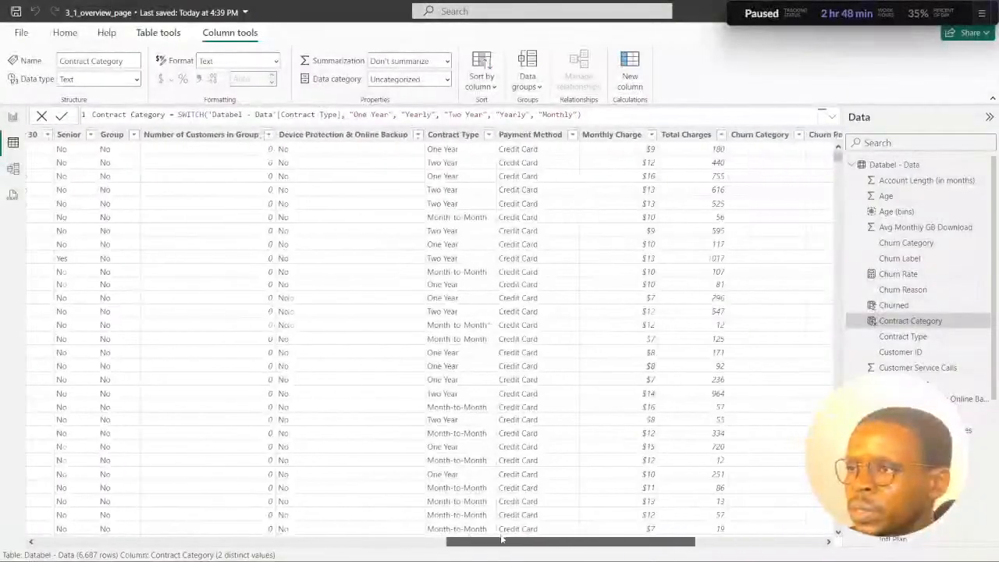
click(490, 135)
click(489, 135)
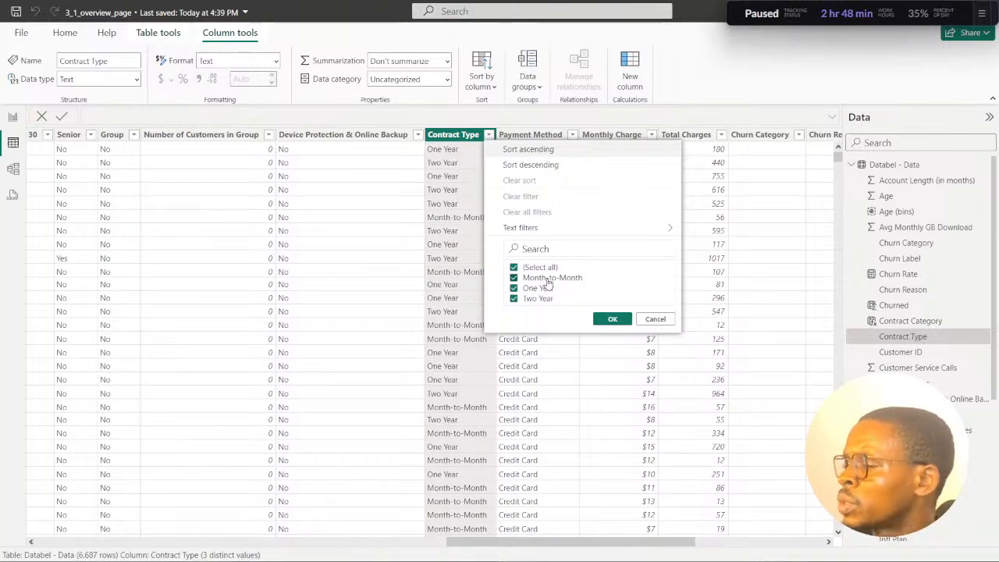
click(714, 95)
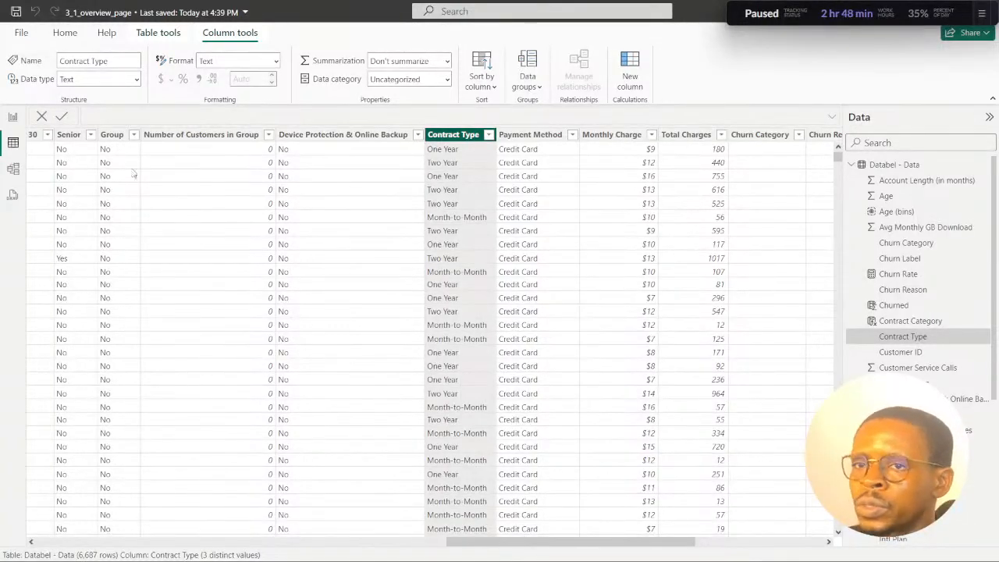
Return to the Age Groups report page and reread the DataCamp exercise context in Chrome.
click(13, 117)
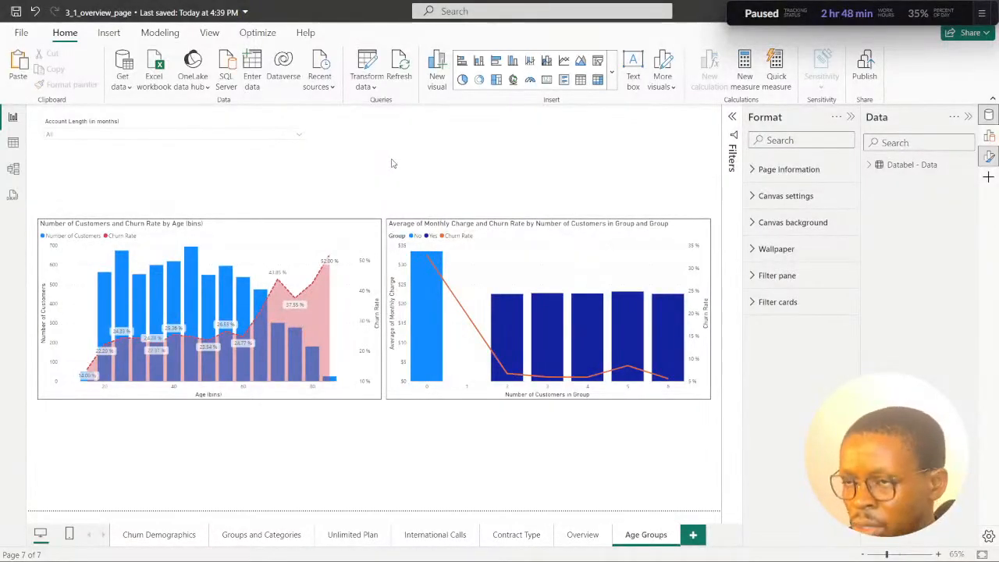
click(537, 548)
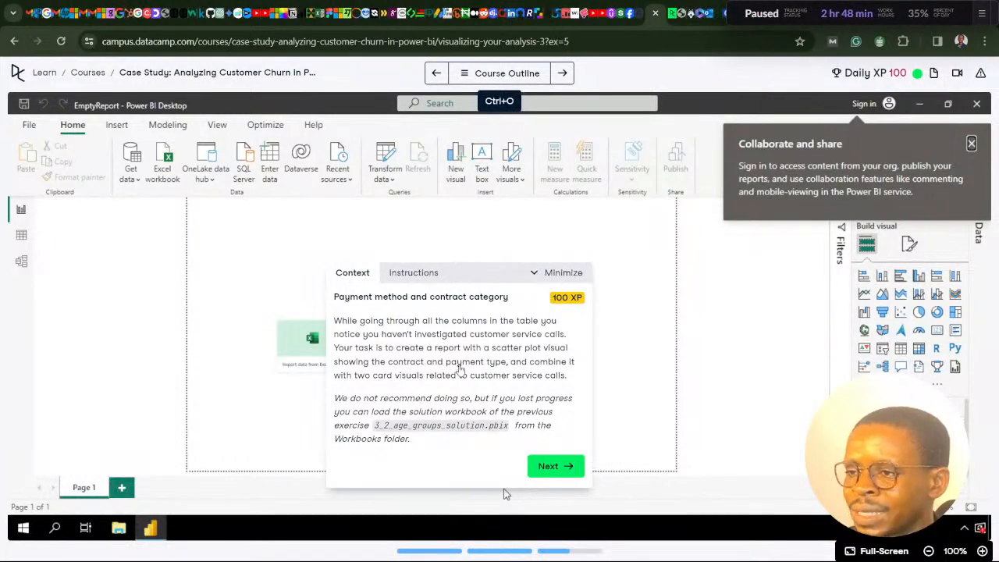
click(537, 548)
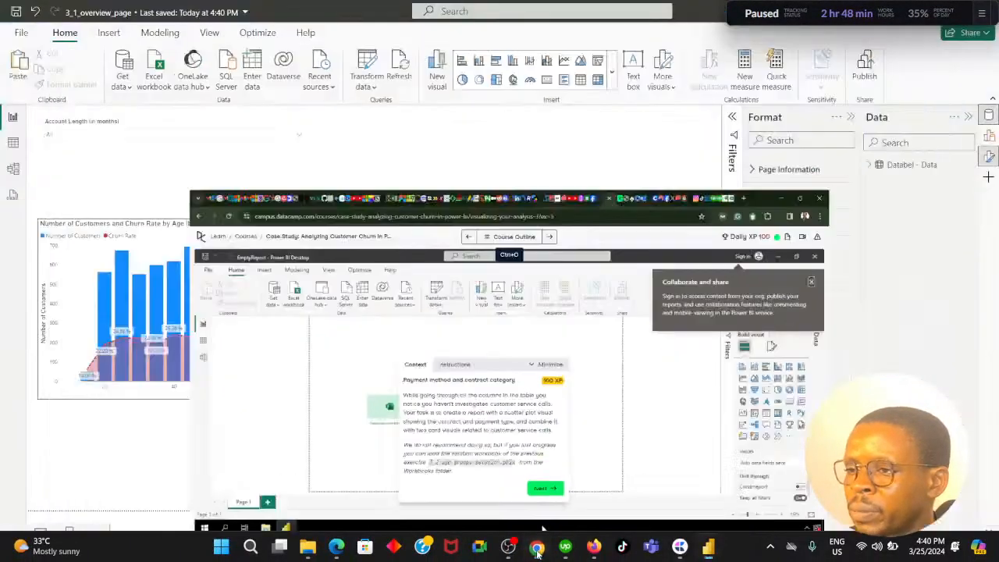
Check the distinct values of the Payment Method column in the data table and return to the report page.
click(12, 142)
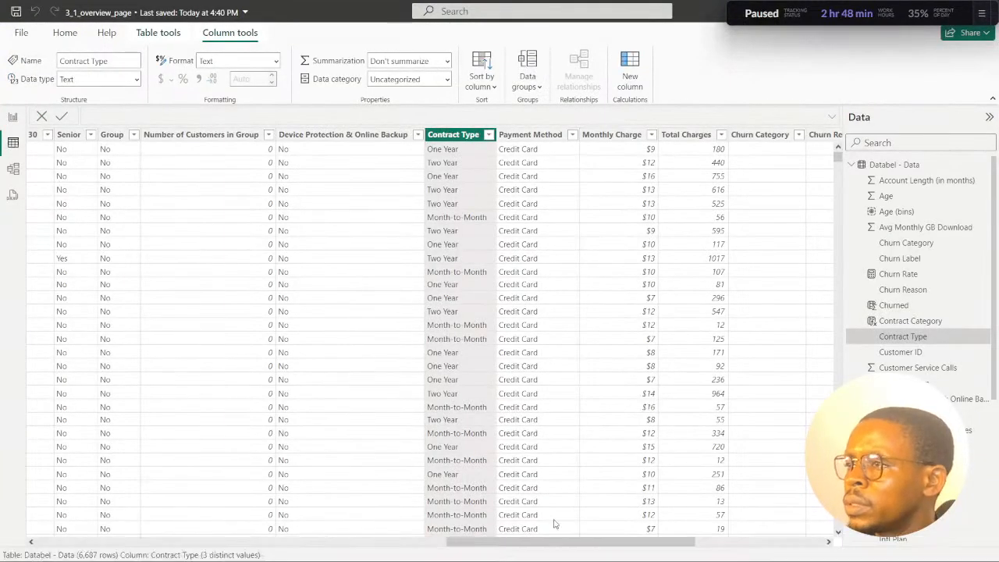
drag(546, 541, 700, 555)
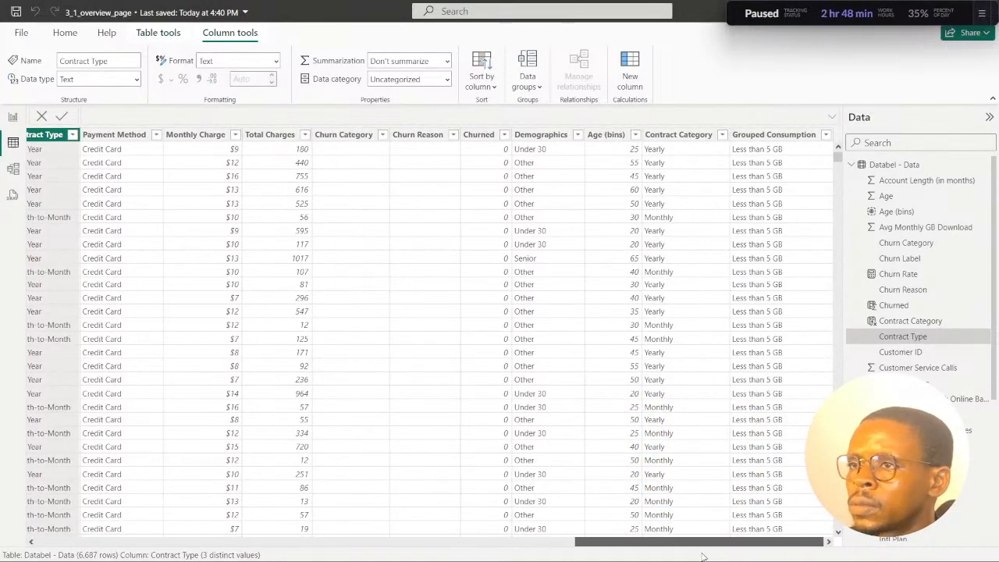
drag(695, 557, 578, 556)
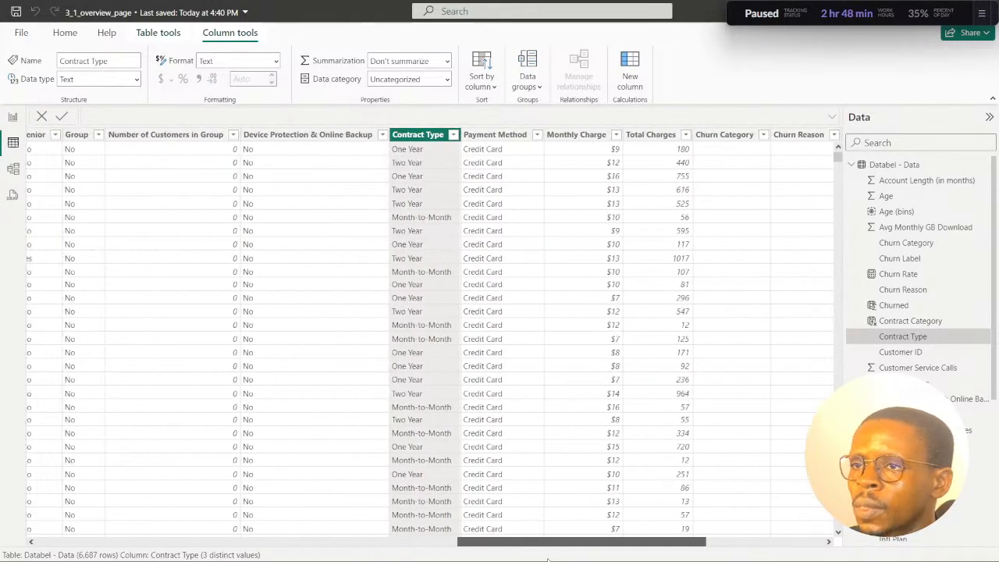
click(537, 136)
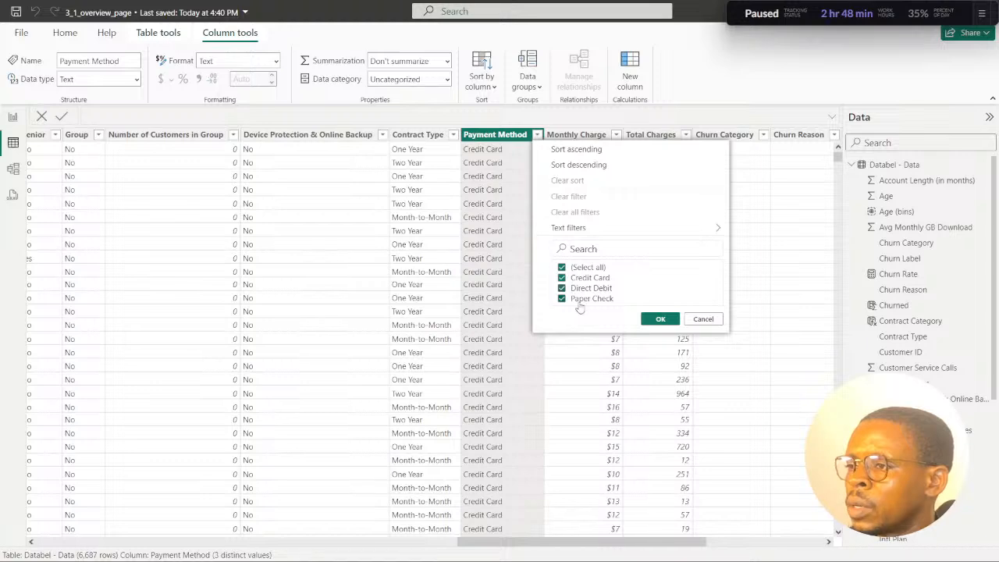
click(12, 117)
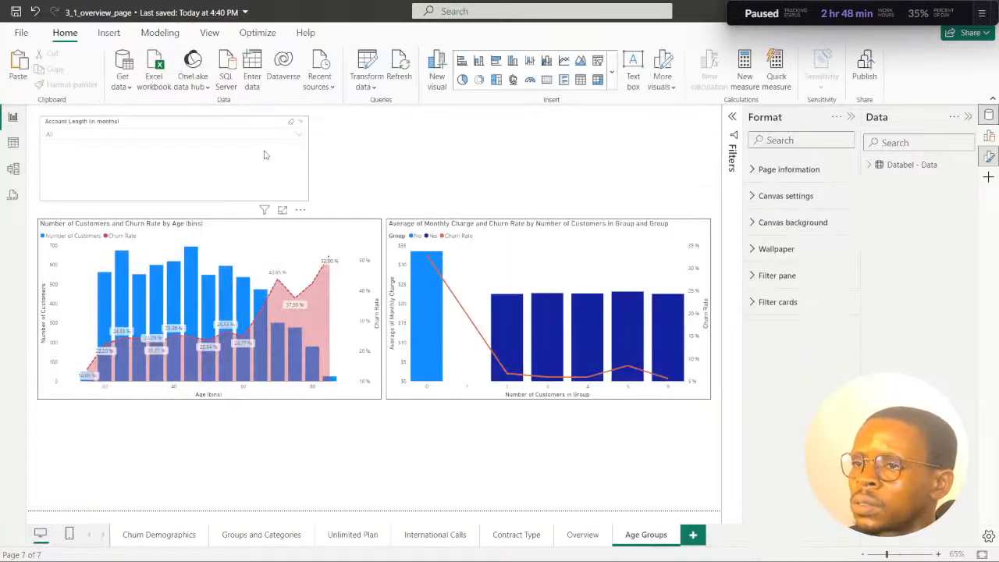
Recheck the DataCamp exercise context in Chrome, return to Power BI and open the Churn Demographics page.
click(303, 177)
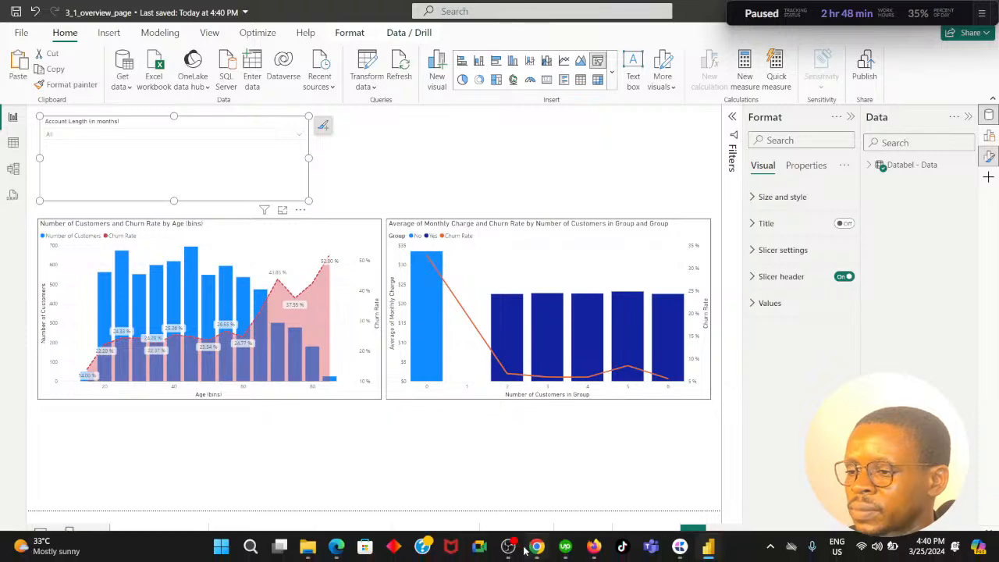
click(536, 545)
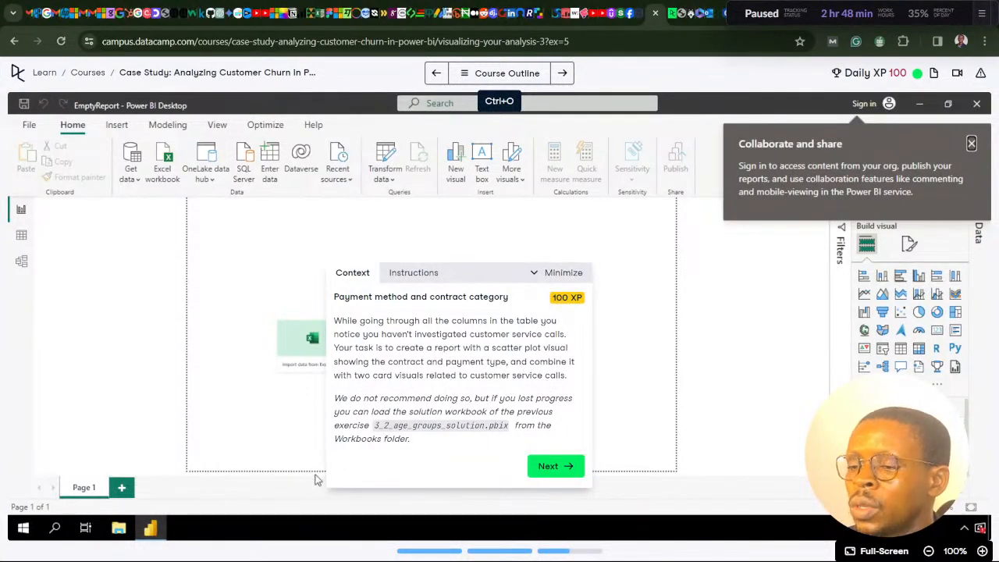
click(539, 550)
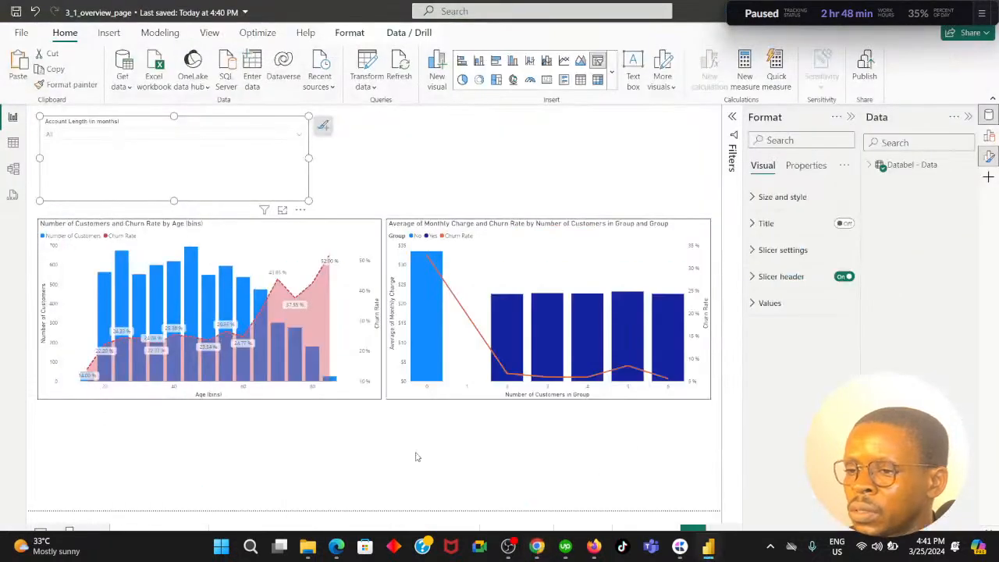
click(160, 538)
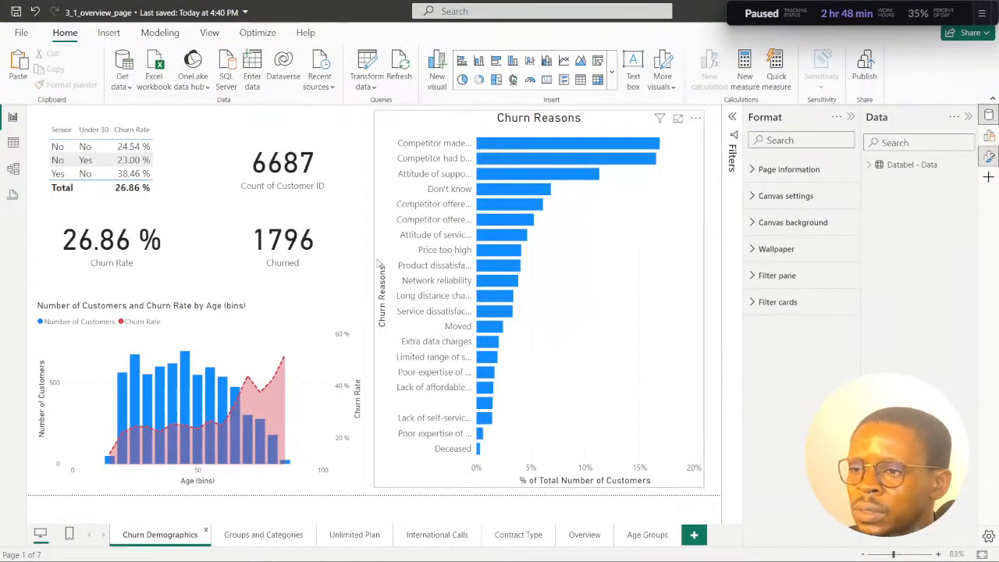
Review the Groups and Categories page, bring up the first instruction of the DataCamp exercise in Chrome and return to Power BI.
click(262, 535)
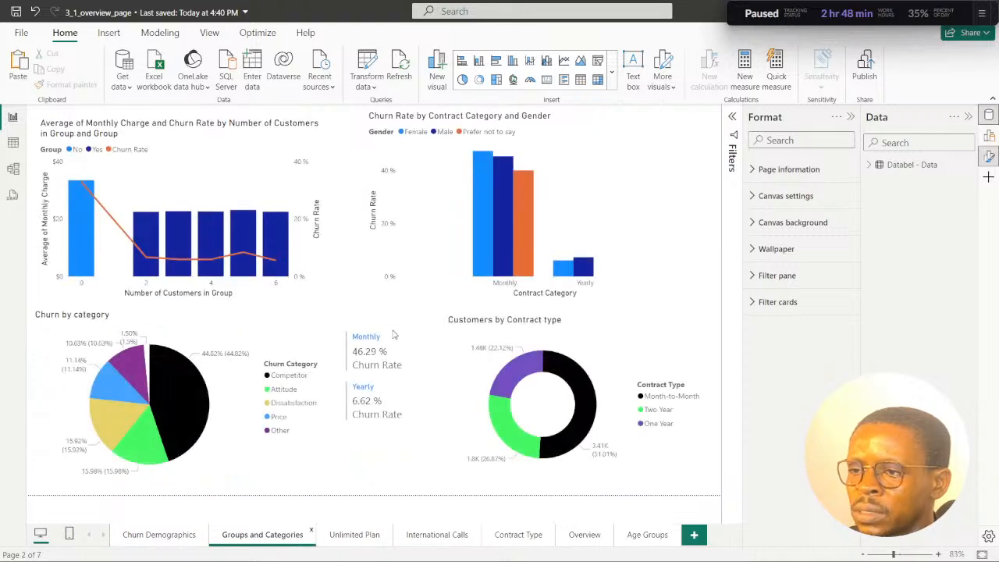
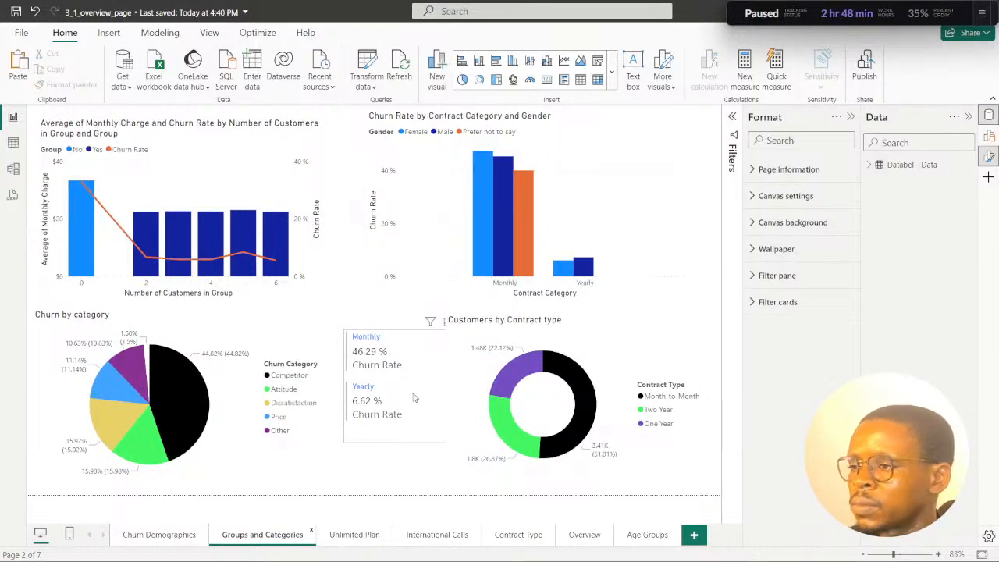
mouse_move(348, 556)
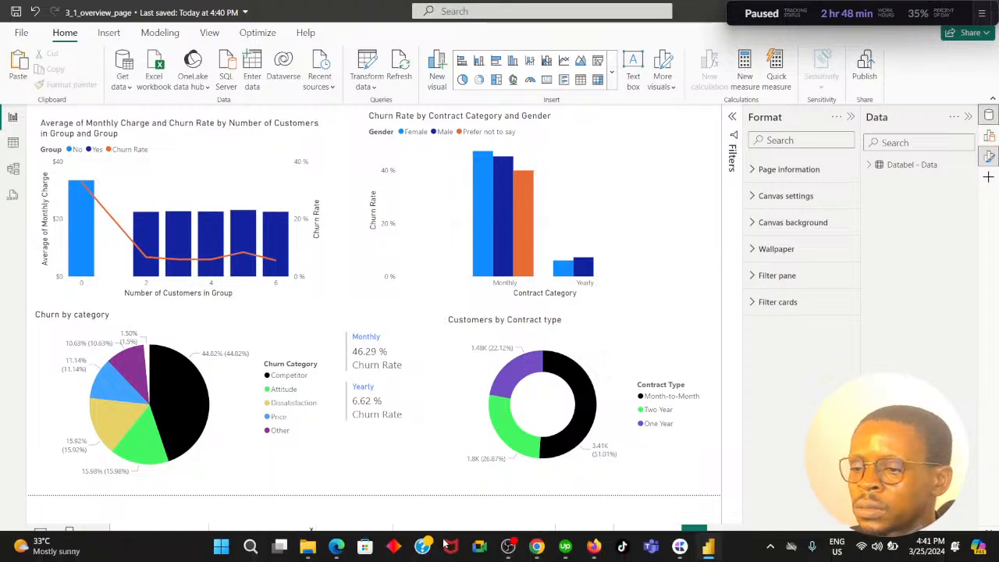
click(537, 549)
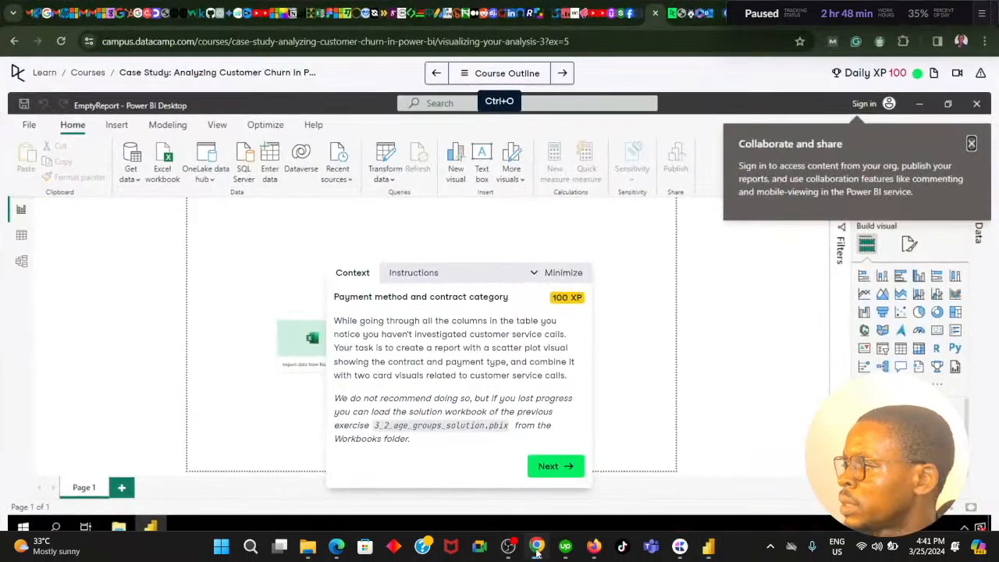
click(558, 478)
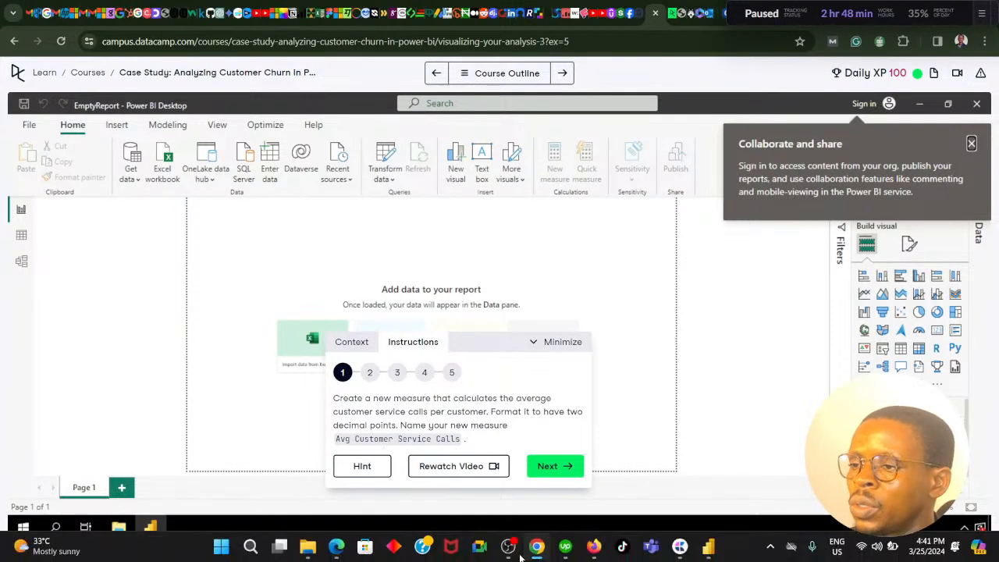
click(708, 546)
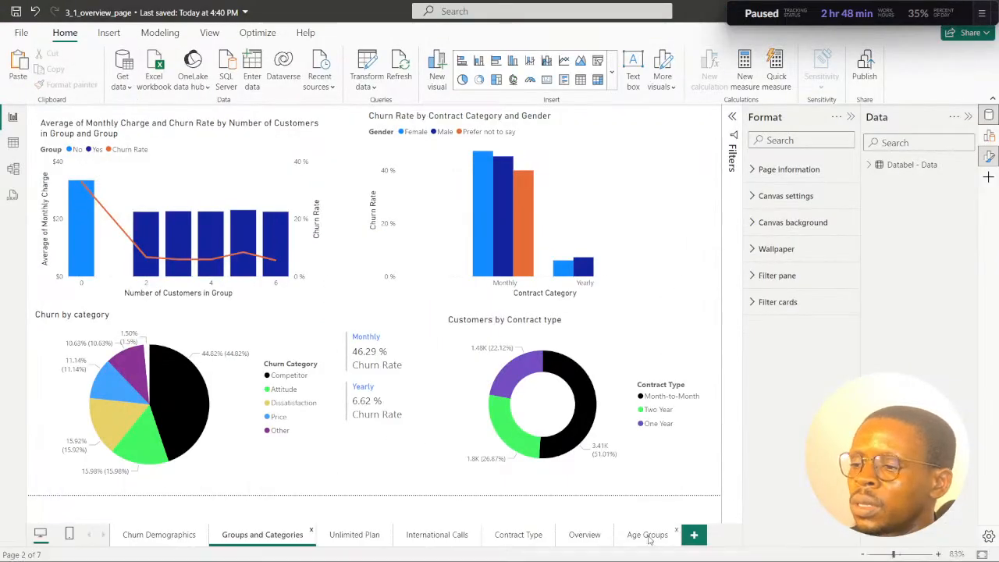
Move both charts on the Age Groups page up together, close beneath the Account Length slicer.
click(648, 537)
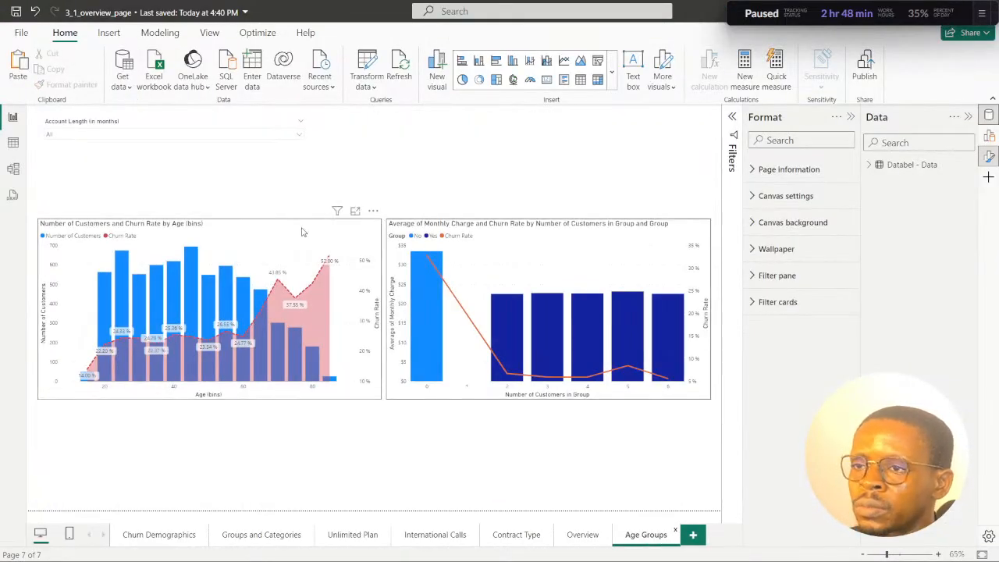
click(360, 235)
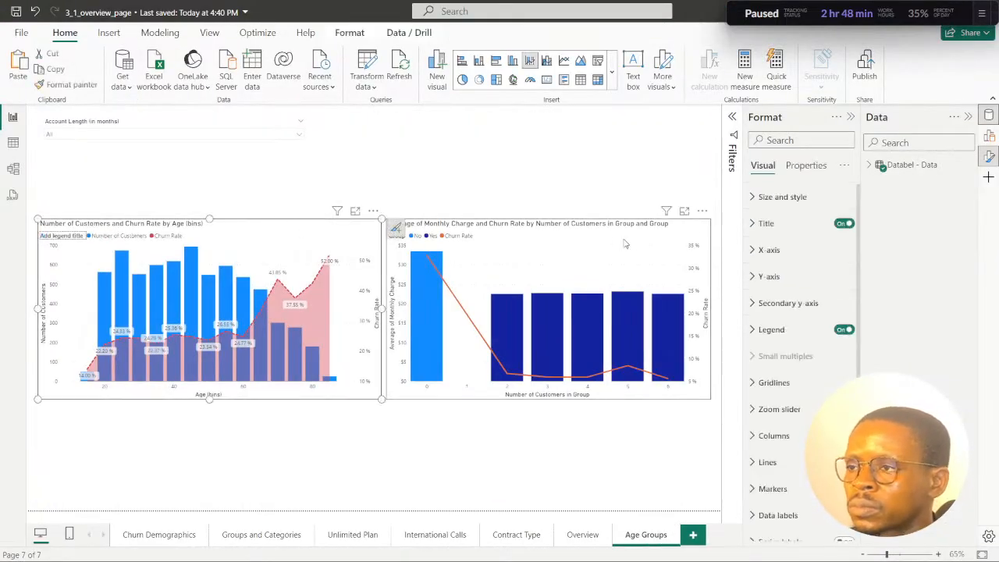
ctrl+click(681, 235)
drag(682, 235, 677, 177)
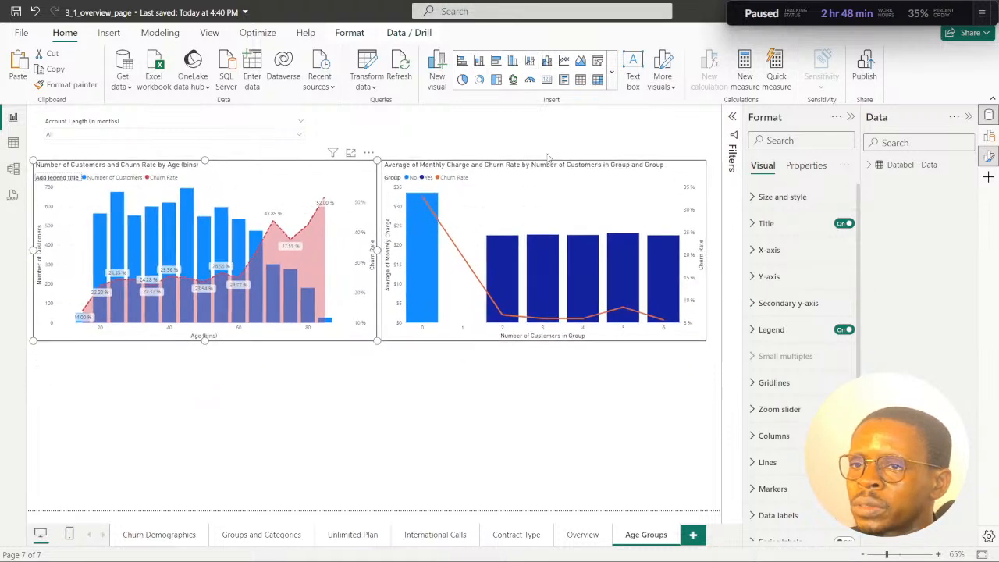
Shorten the Account Length slicer to fit above the charts and widen it to match the edges of the age chart below.
click(207, 123)
drag(173, 201, 164, 156)
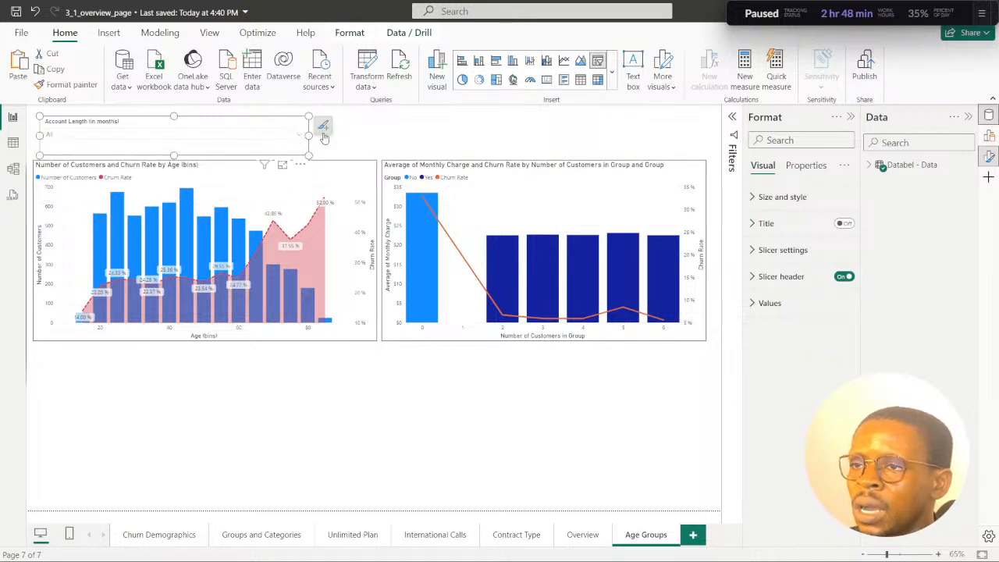
drag(324, 136, 380, 138)
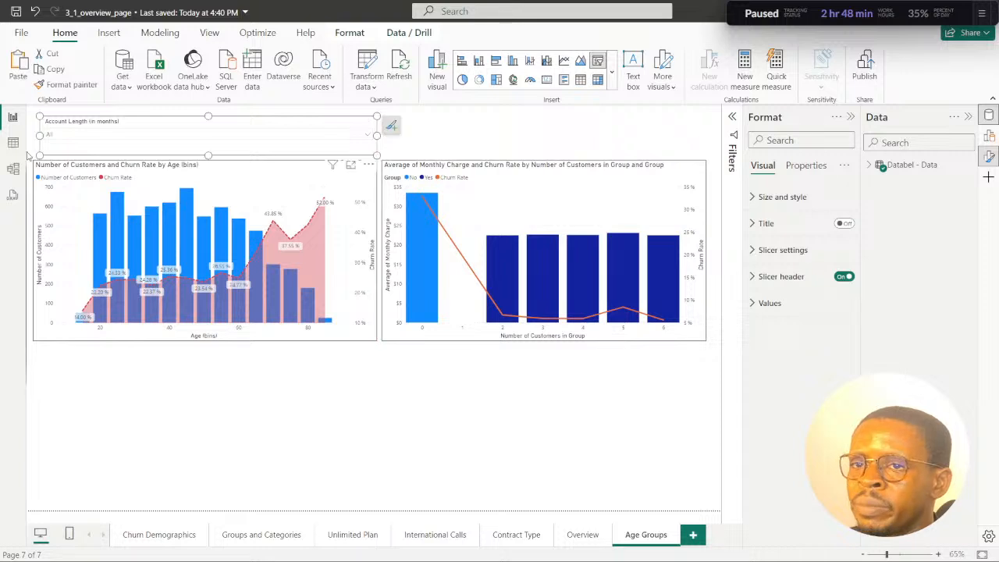
drag(39, 135, 33, 135)
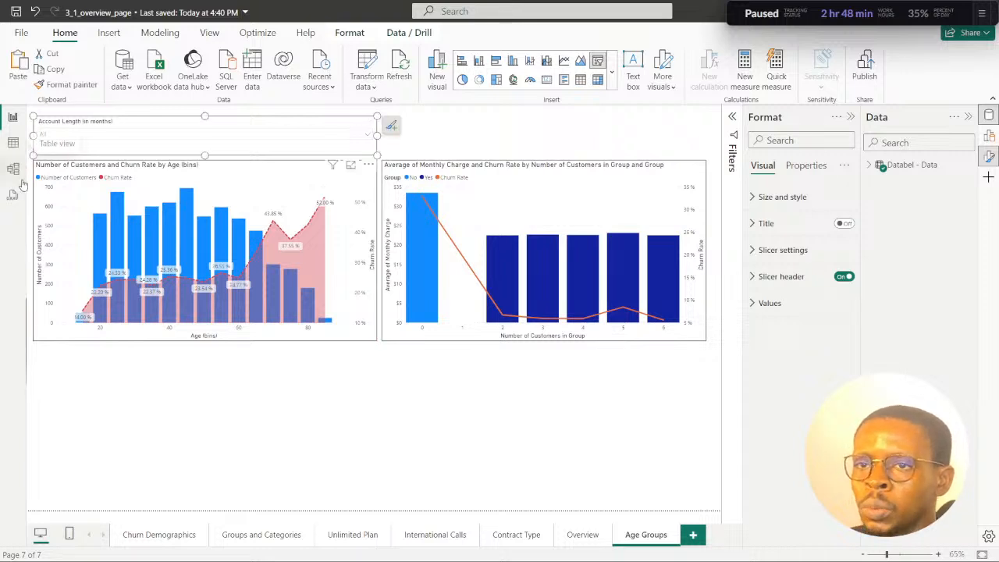
click(145, 397)
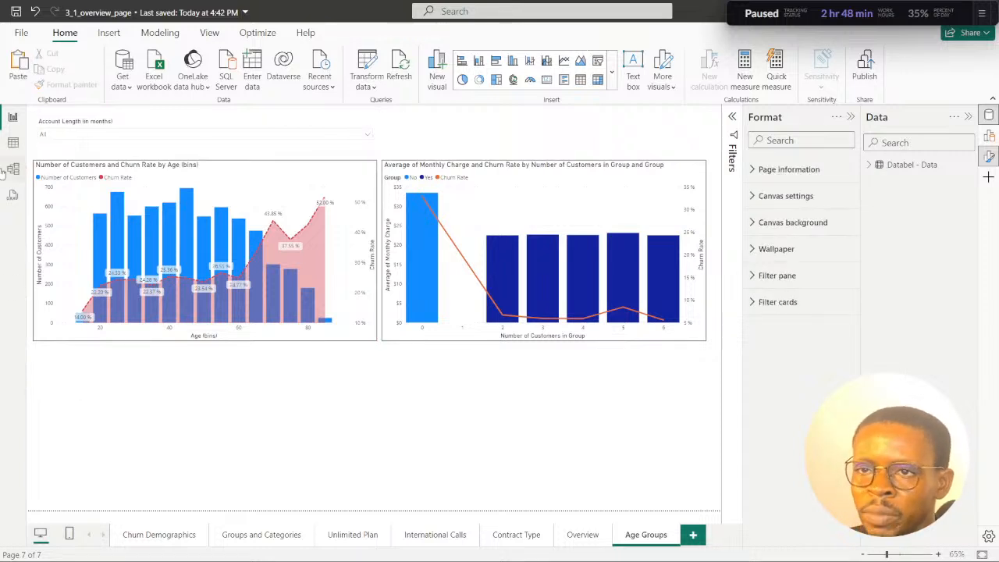
Show the data table, reread the DataCamp instruction on the average service calls measure in Chrome and return to Power BI.
click(12, 143)
mouse_move(568, 551)
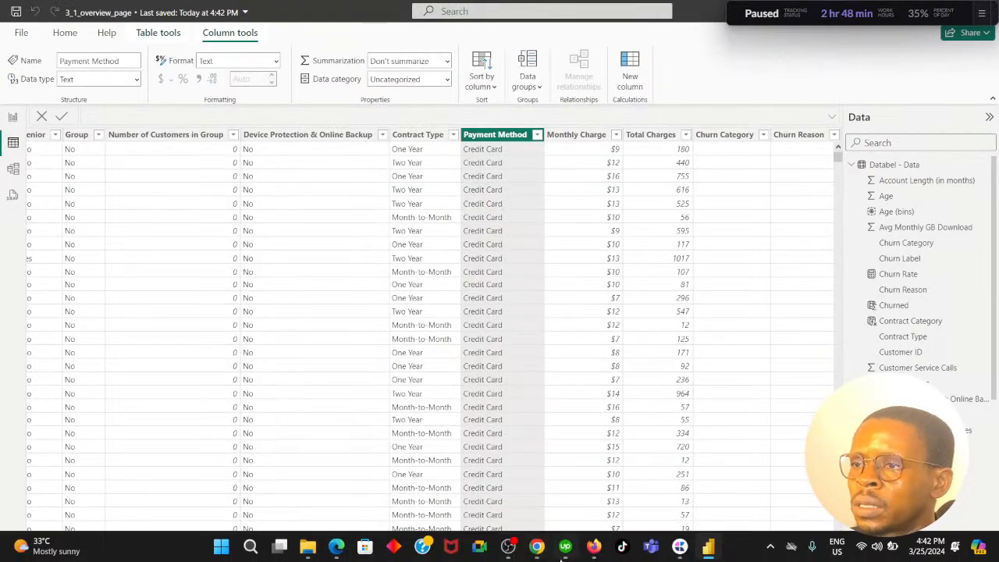
click(538, 548)
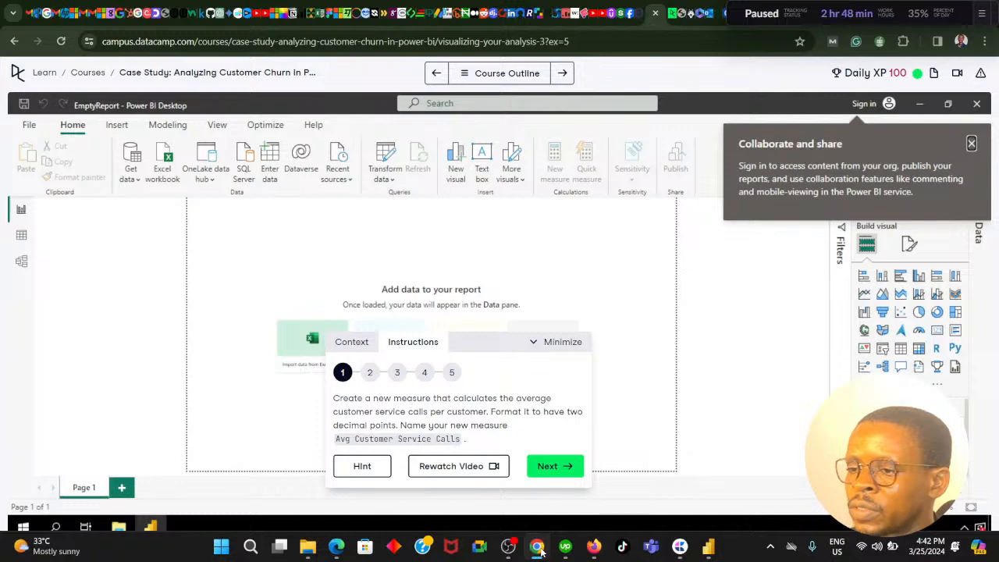
click(539, 548)
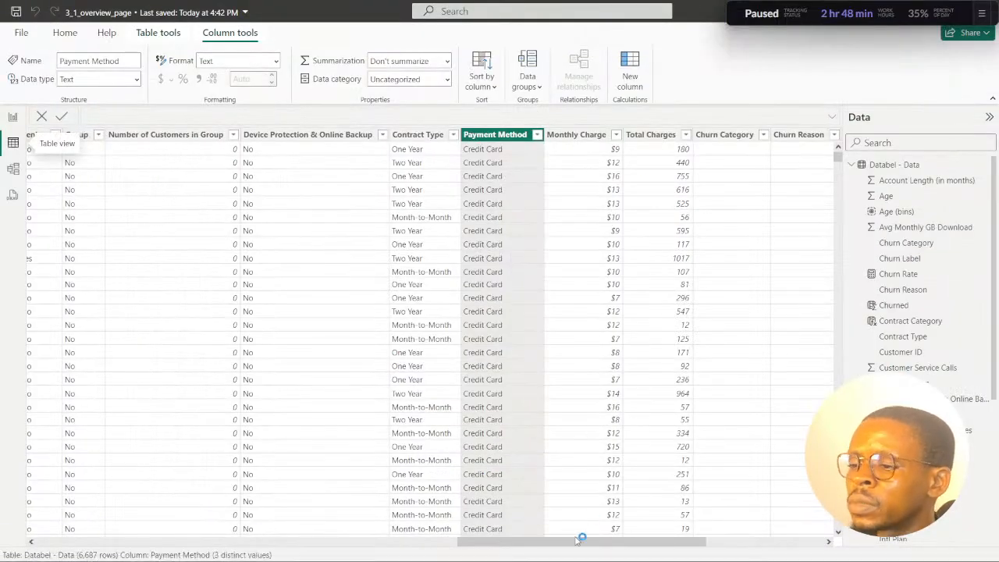
Check the distinct values of the Customer Service Calls column in the data table and return to the report page.
drag(578, 541, 109, 540)
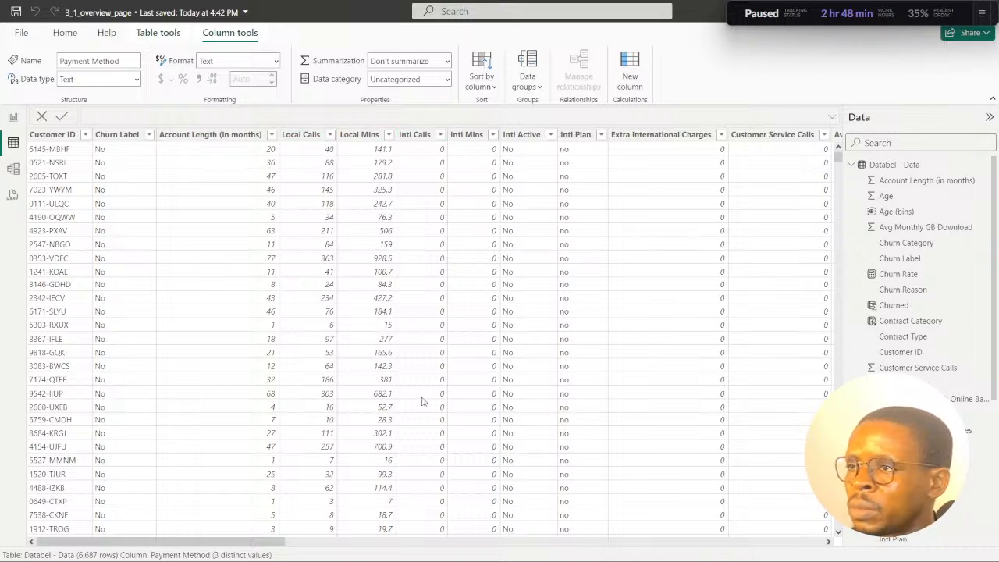
drag(246, 555, 342, 550)
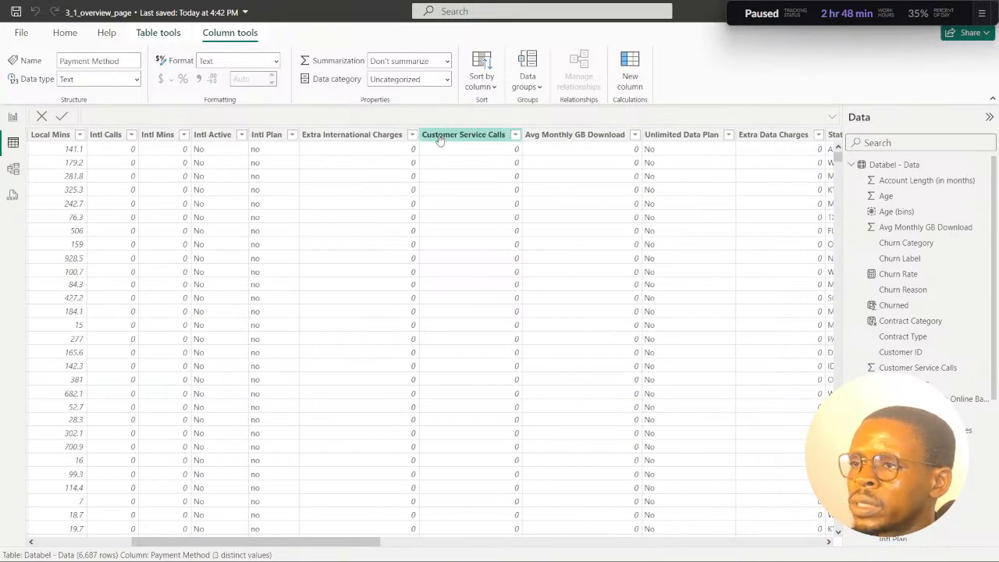
click(516, 136)
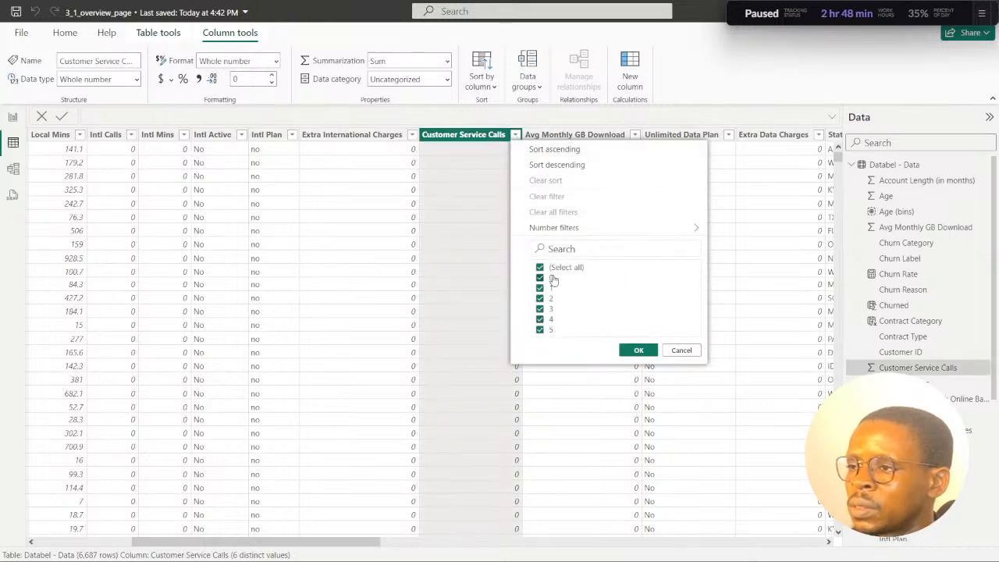
click(687, 350)
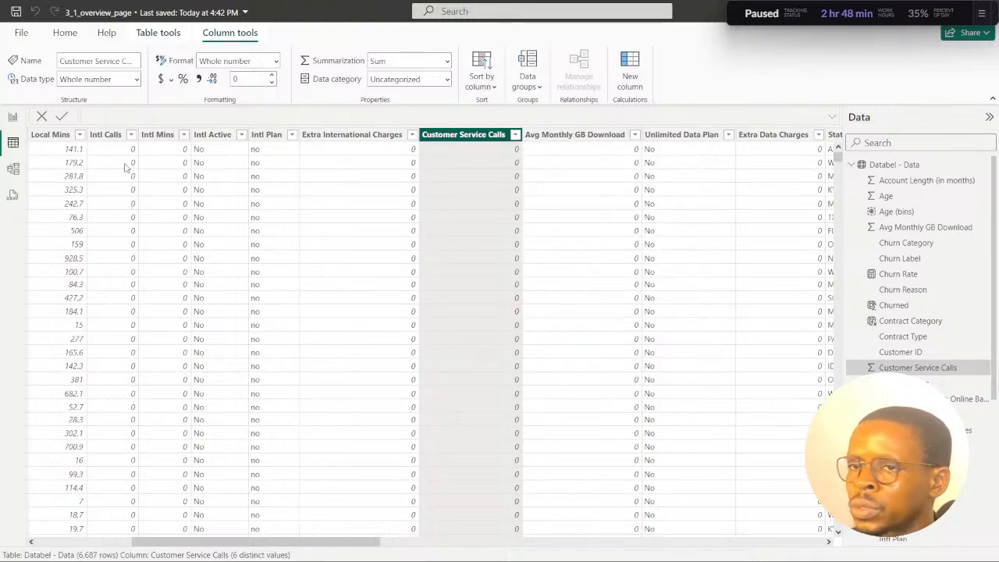
click(12, 117)
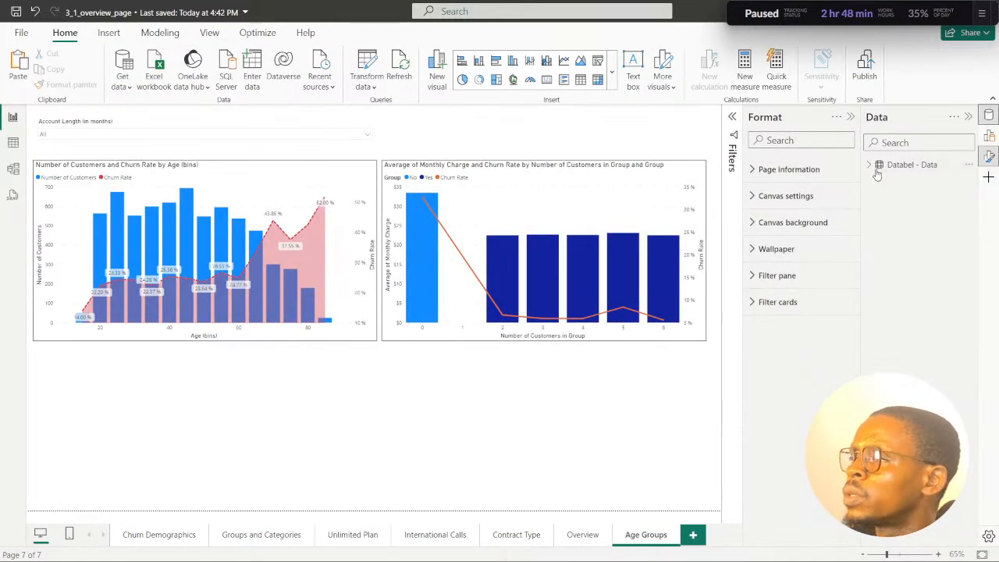
Start a new measure in the Databel - Data table and name it Avg Customer Service Calls, rechecking the required name in Chrome.
click(869, 170)
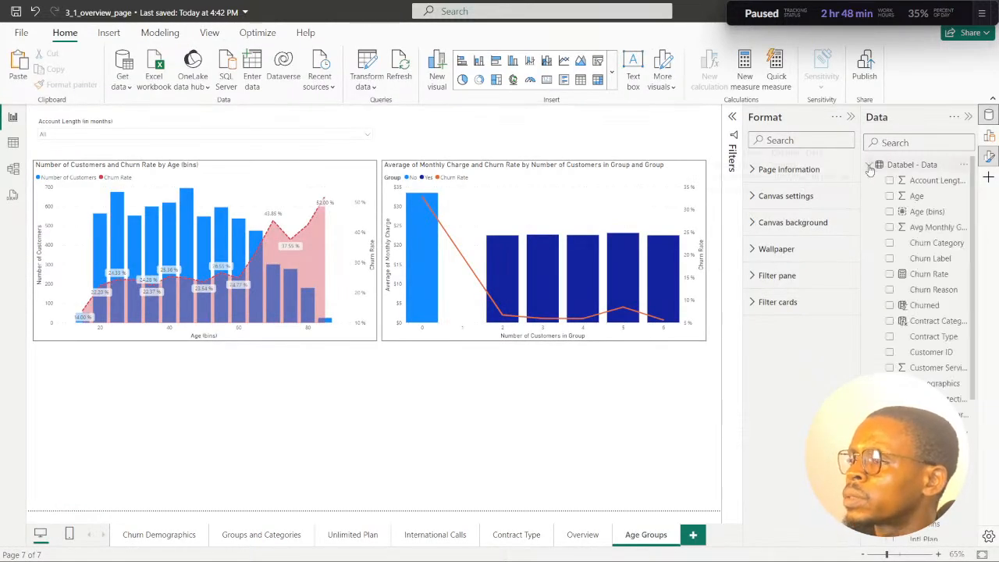
click(965, 166)
click(888, 194)
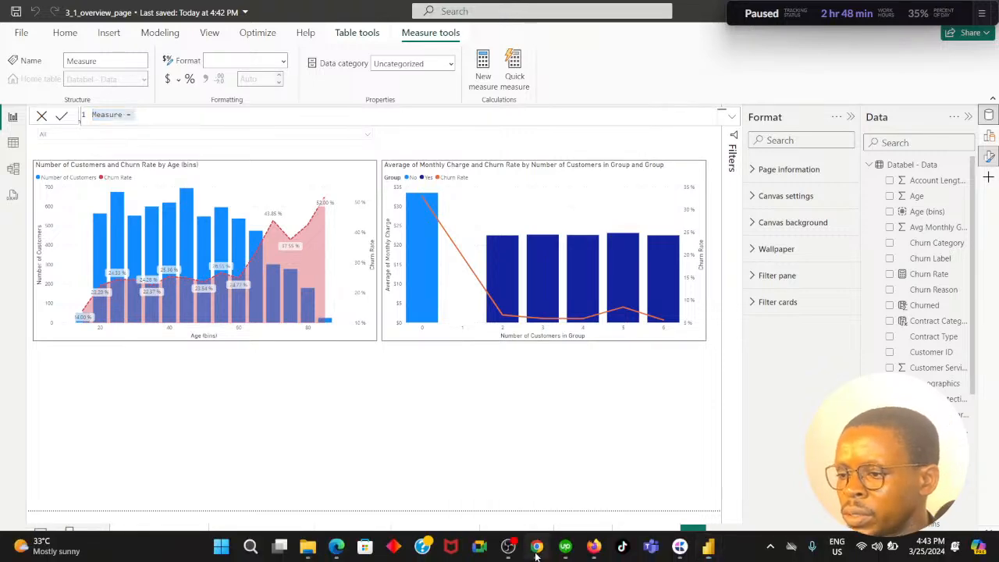
click(536, 549)
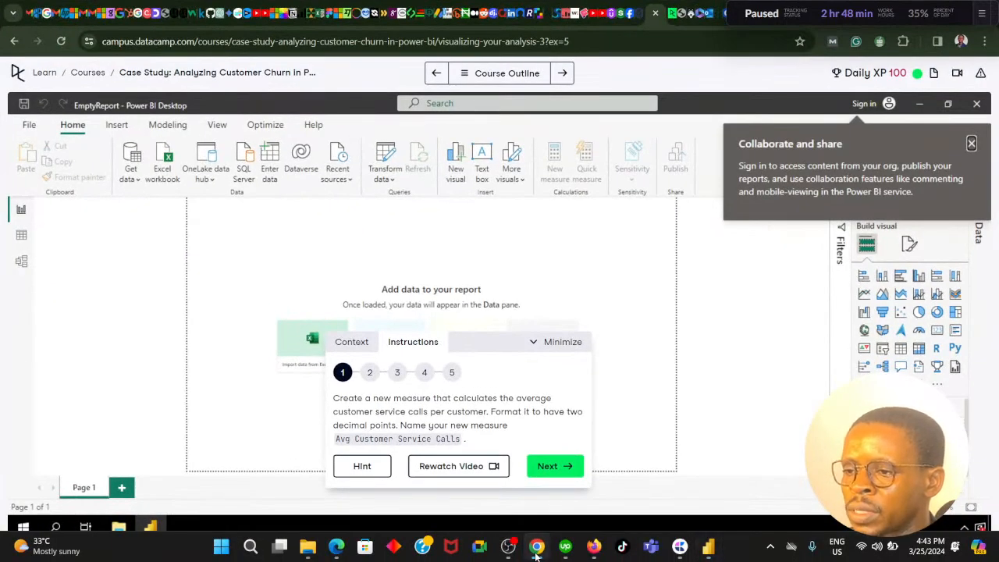
click(536, 549)
text(A)
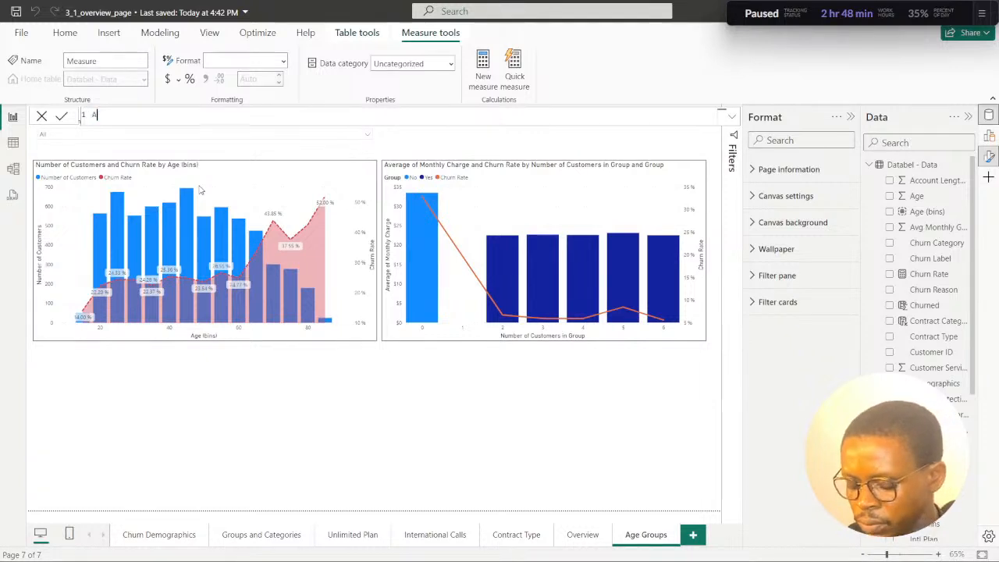
text(vg Cus)
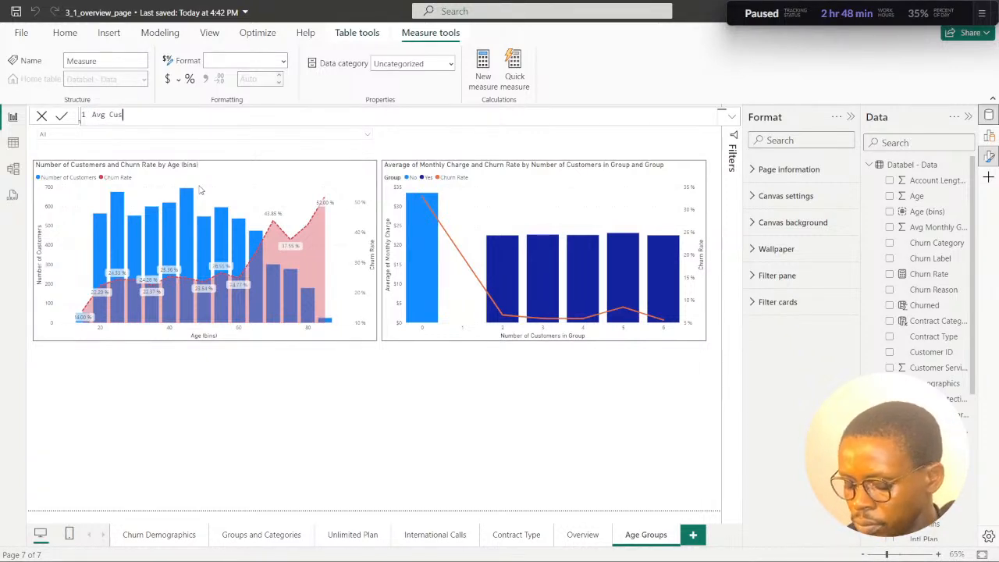
text(tomer S)
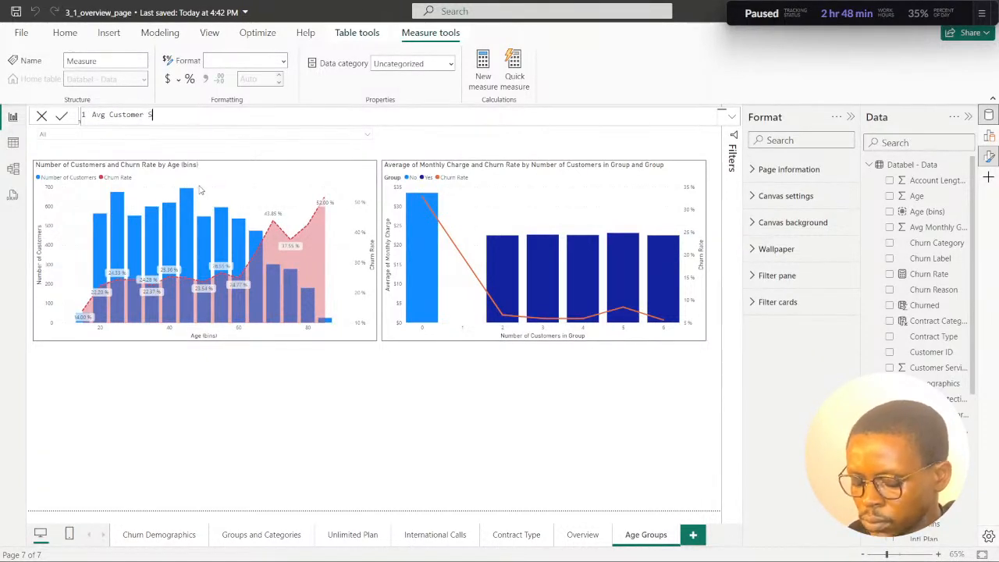
text(ervice Call)
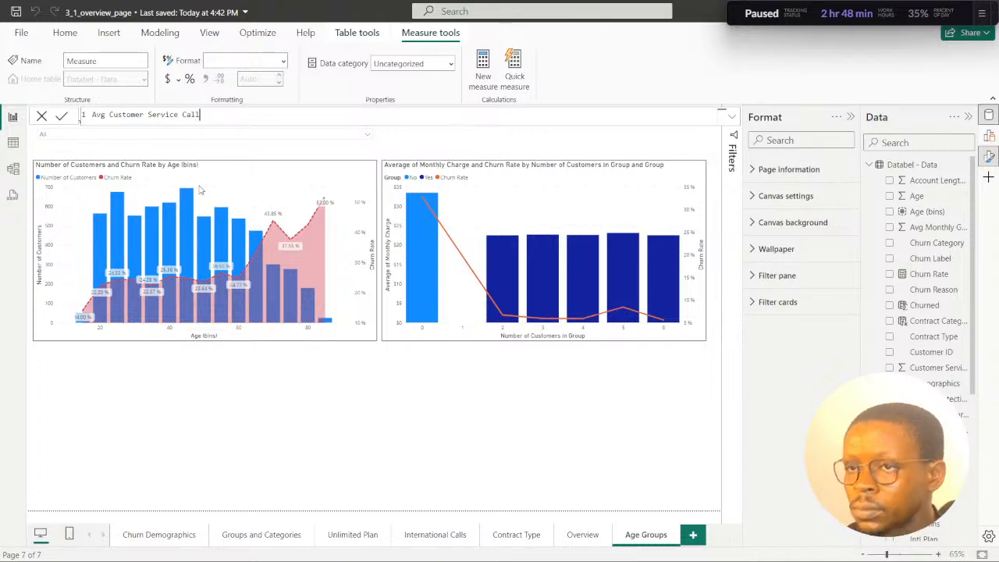
text(s = )
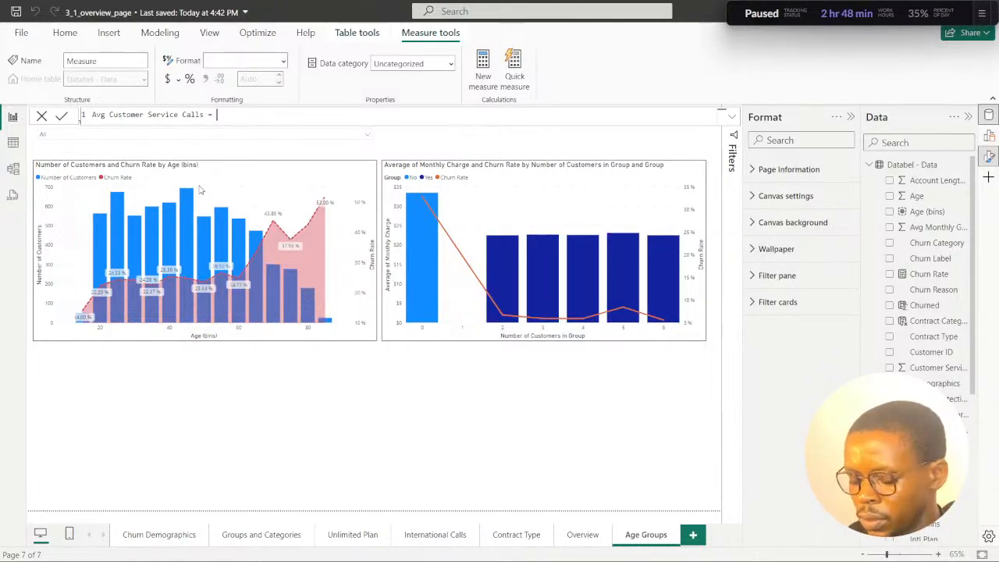
Define the measure as AVERAGE('Databel - Data'[Customer Service Calls]) and commit the formula.
text(AVE)
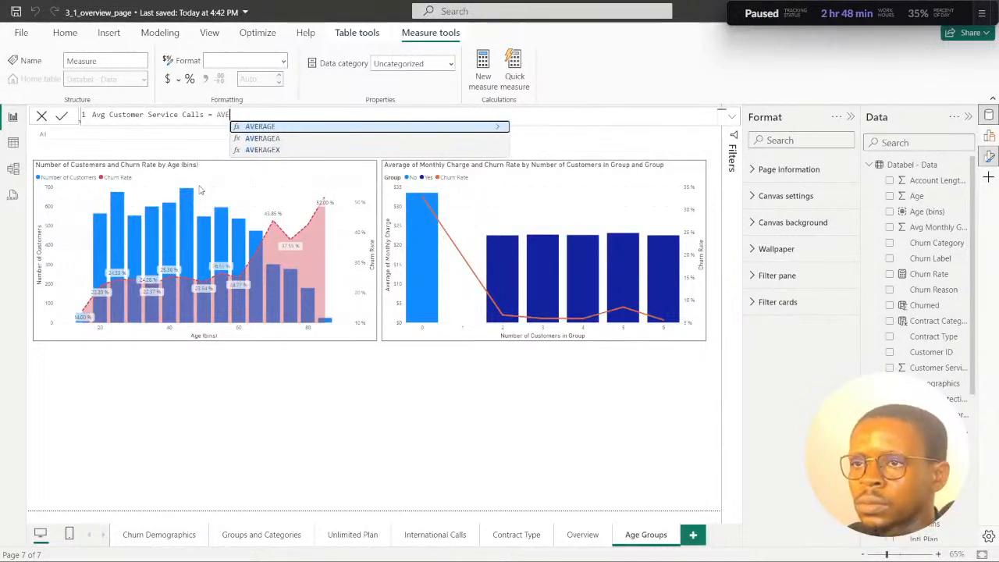
key(Tab)
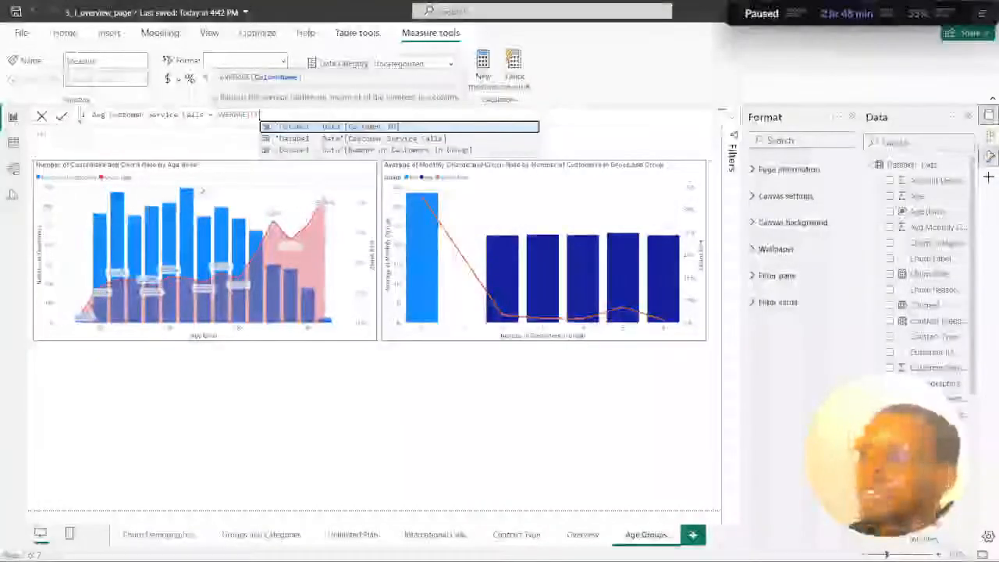
key(Down)
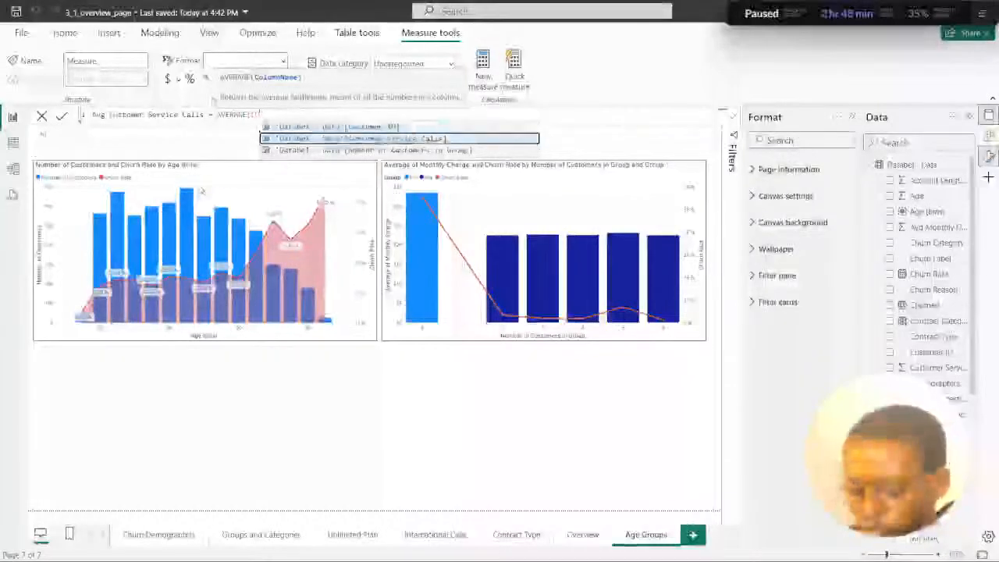
key(Tab)
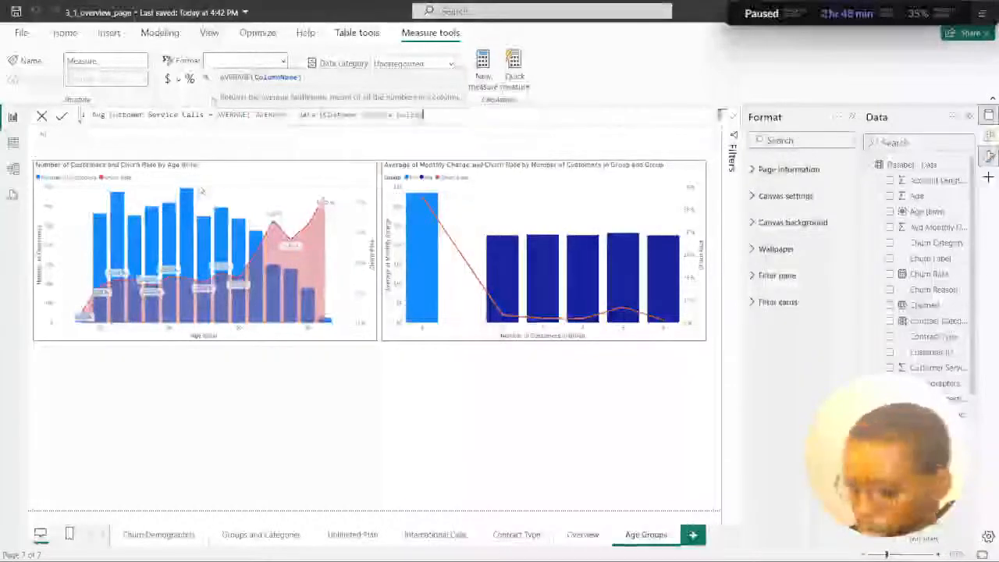
text())
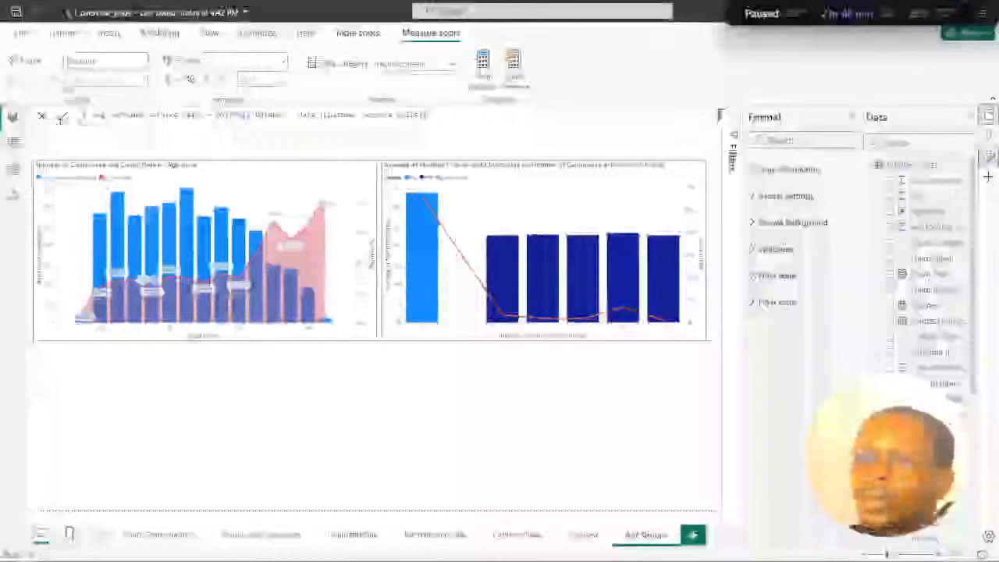
click(62, 115)
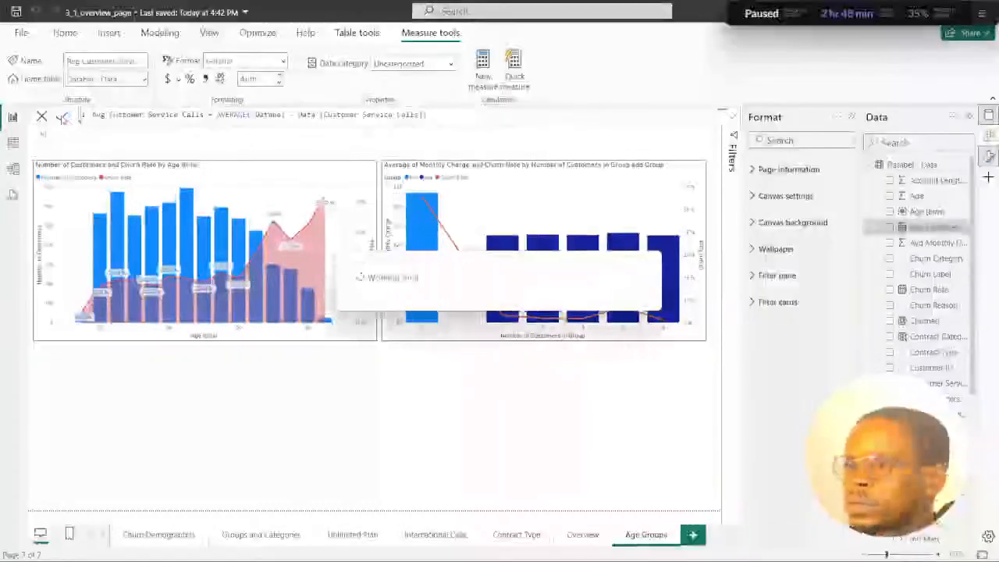
Collapse the Databel - Data table, advance the DataCamp exercise in Chrome to instruction 2, read it and return to Power BI.
click(204, 388)
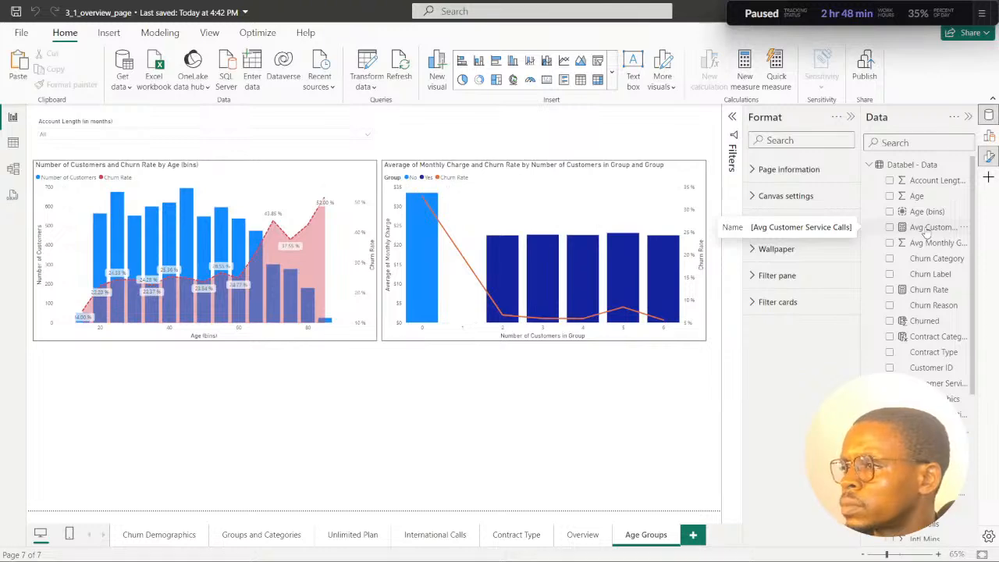
click(870, 165)
mouse_move(498, 552)
click(536, 546)
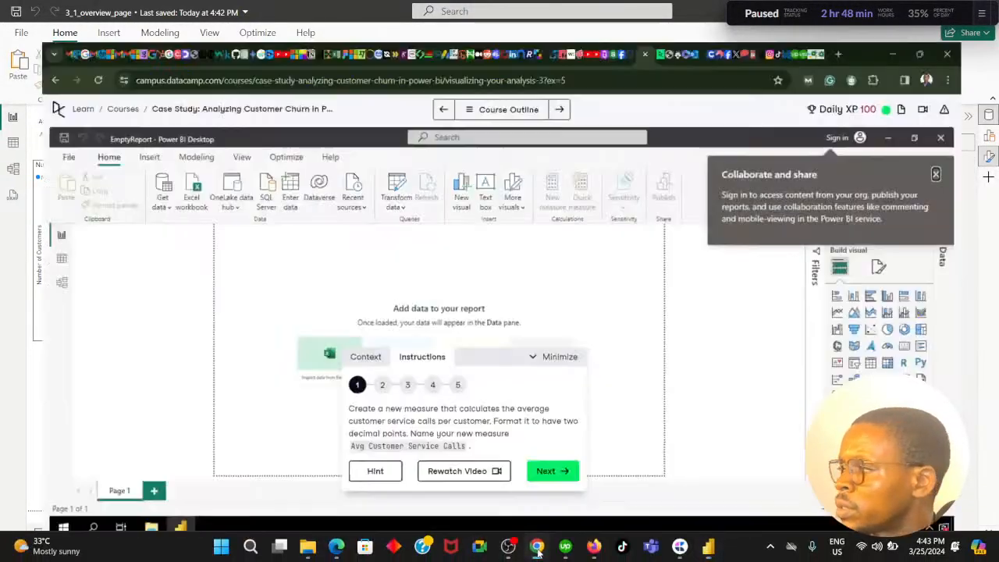
click(567, 478)
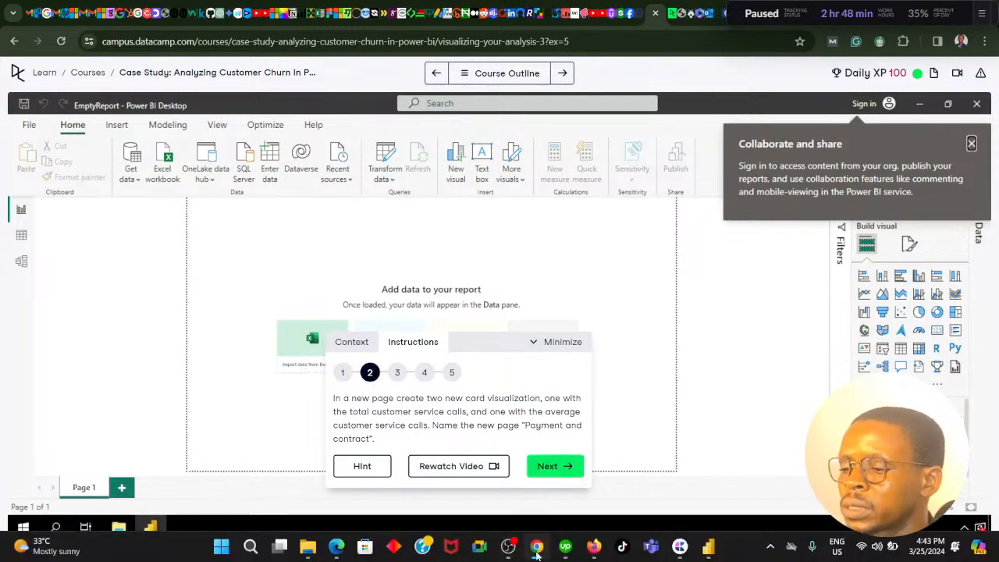
click(537, 546)
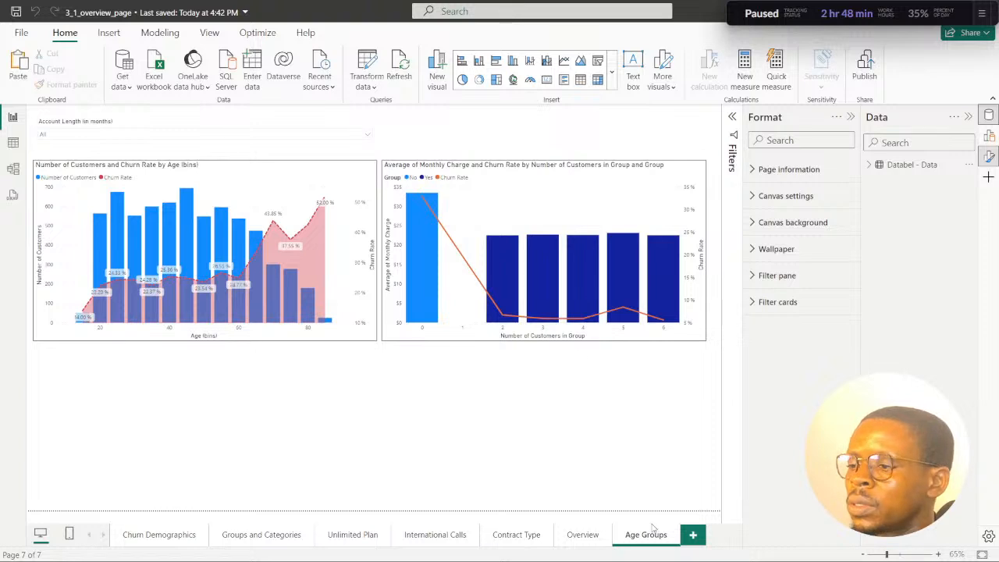
Add a new report page and name it Payment and Contract.
click(693, 535)
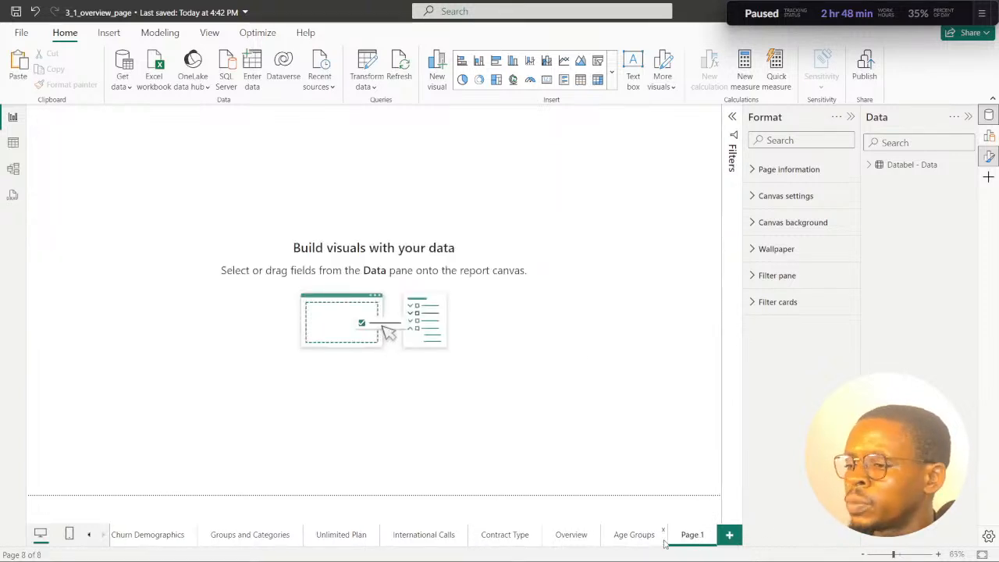
double_click(693, 541)
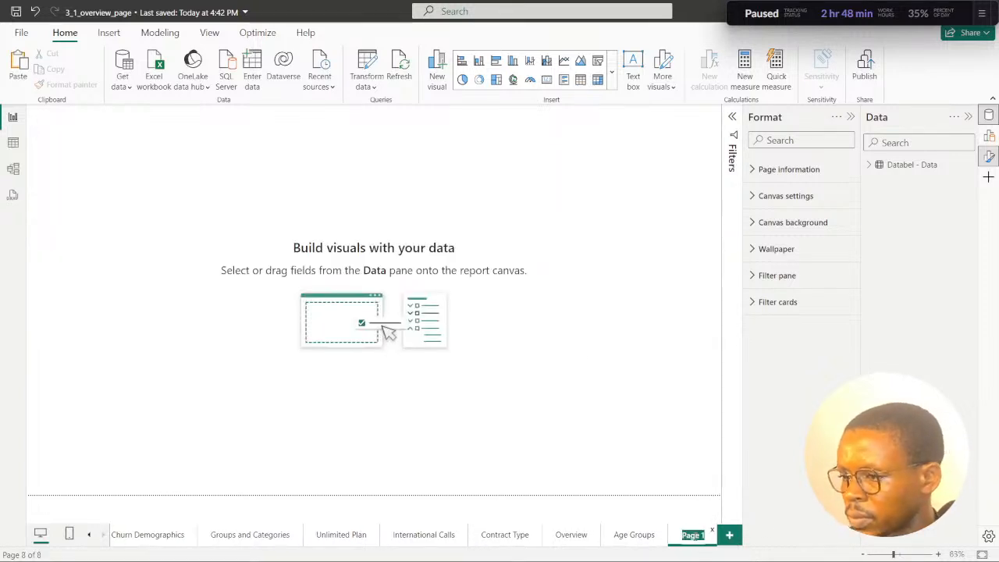
text(P)
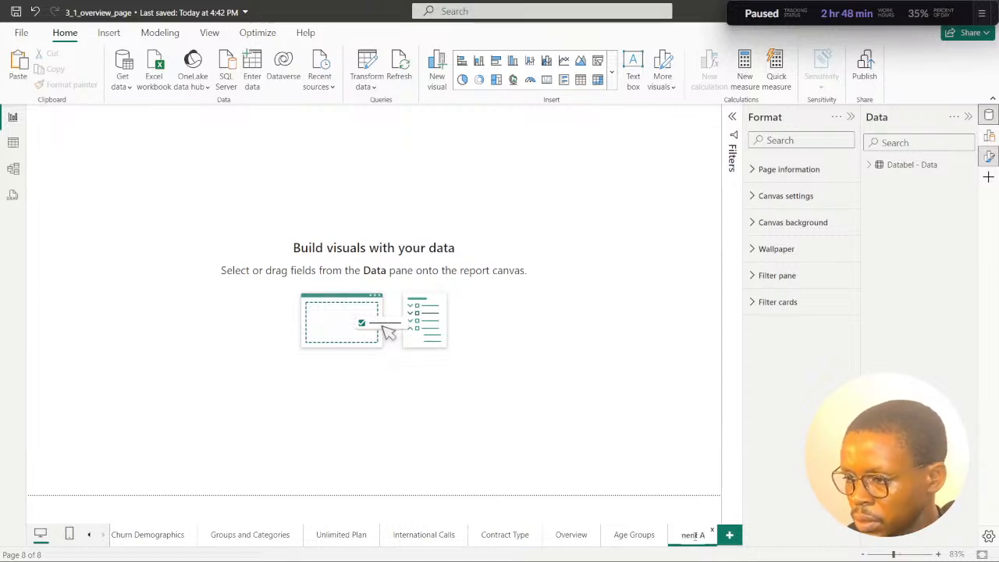
text(nd)
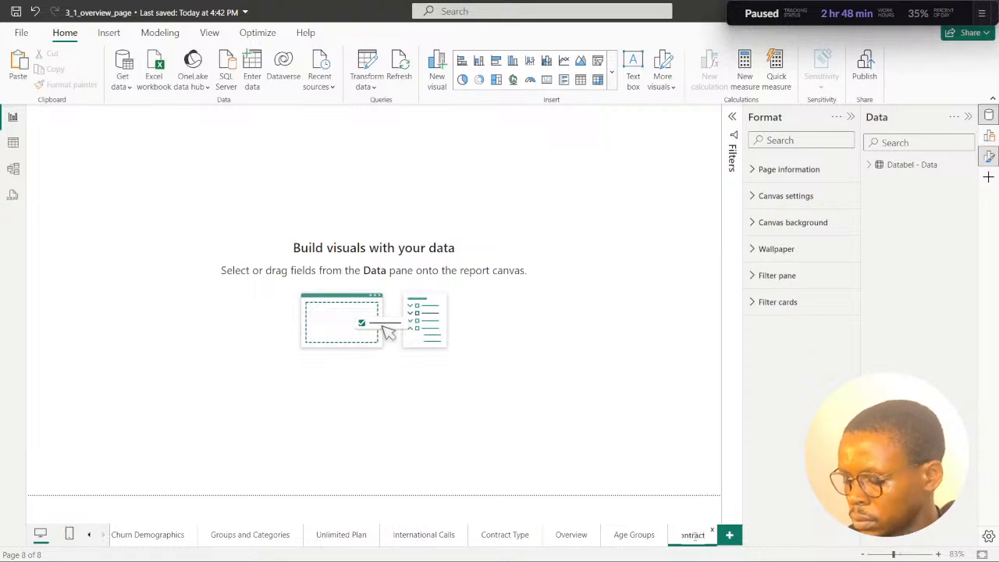
key(Return)
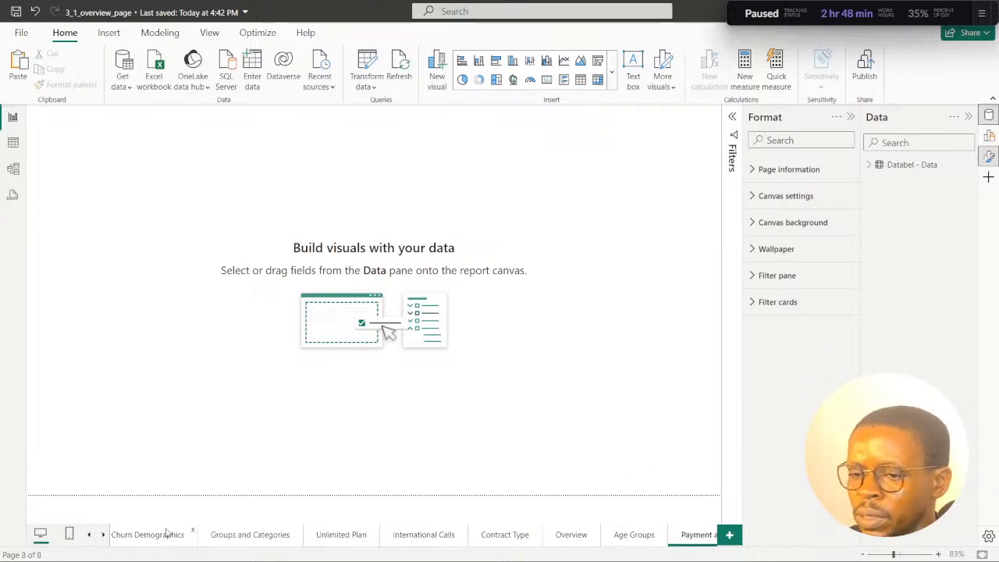
click(103, 535)
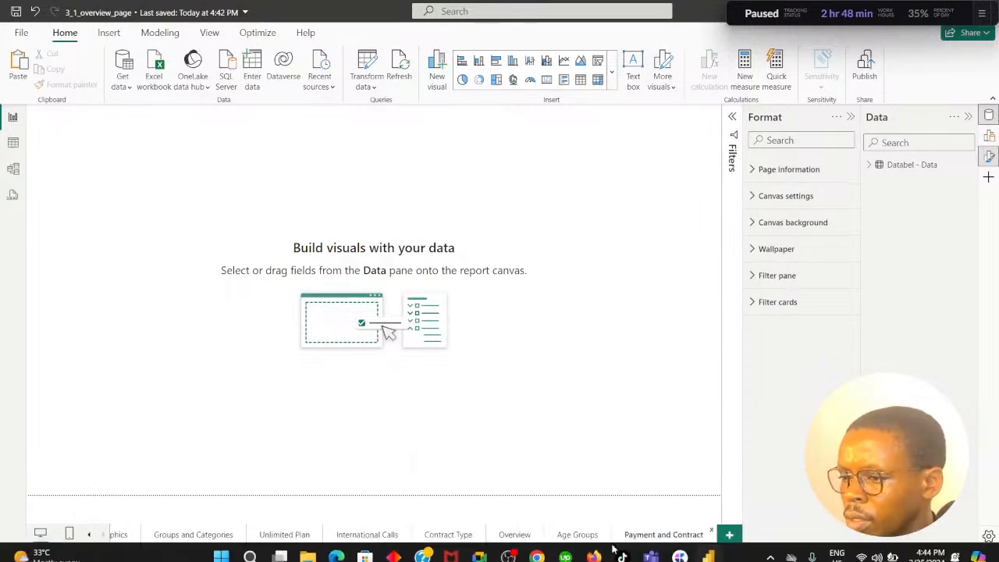
Recheck the DataCamp instruction in Chrome, add a widened card visual to the new page and fill it with Customer Service Calls.
click(537, 548)
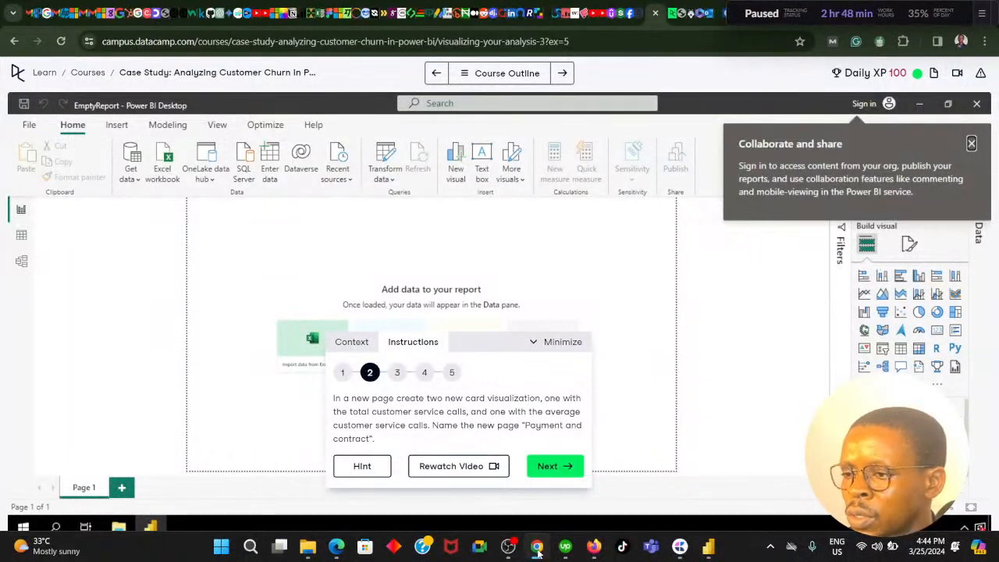
click(537, 548)
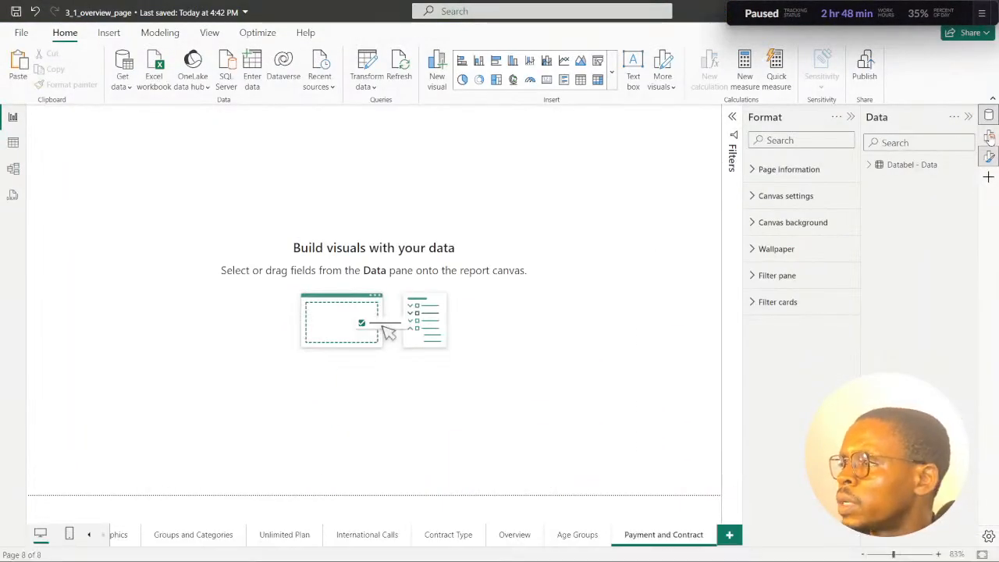
click(989, 136)
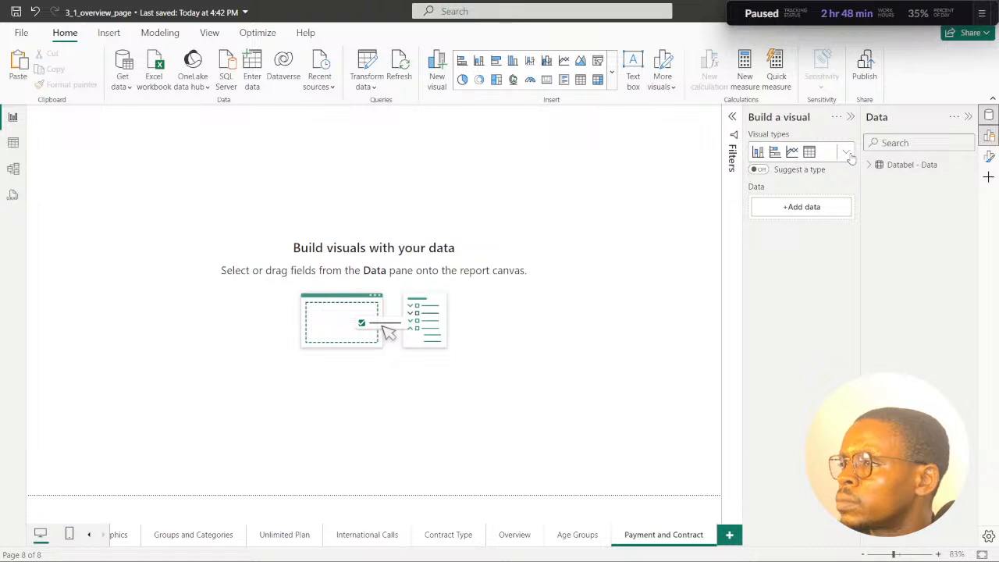
click(847, 153)
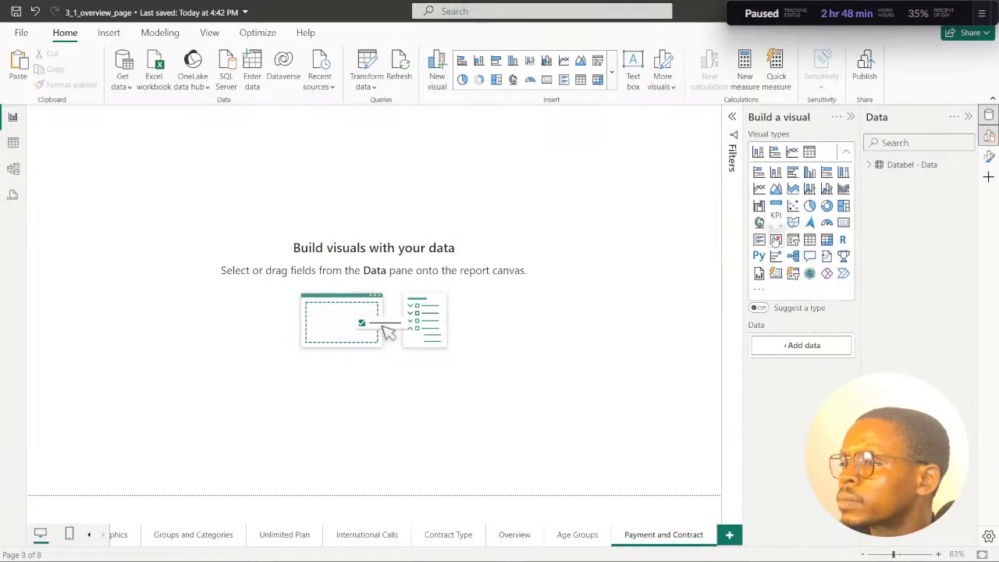
click(843, 224)
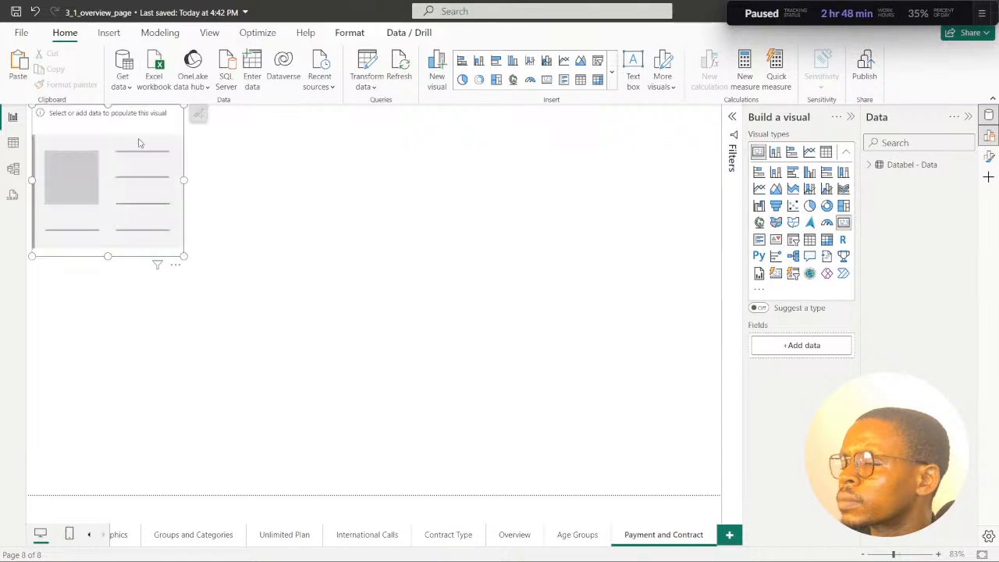
drag(139, 143, 250, 218)
drag(302, 337, 356, 322)
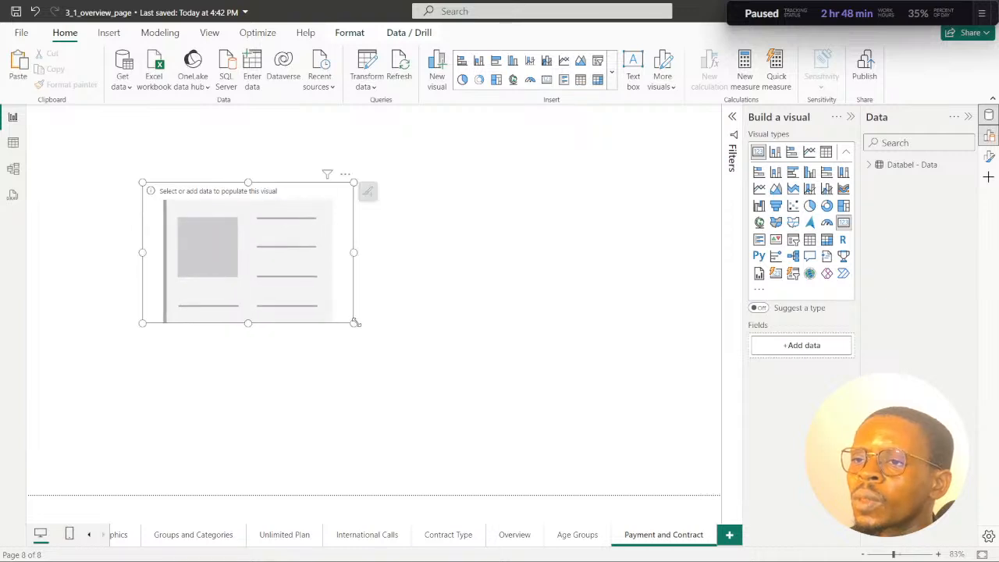
click(870, 166)
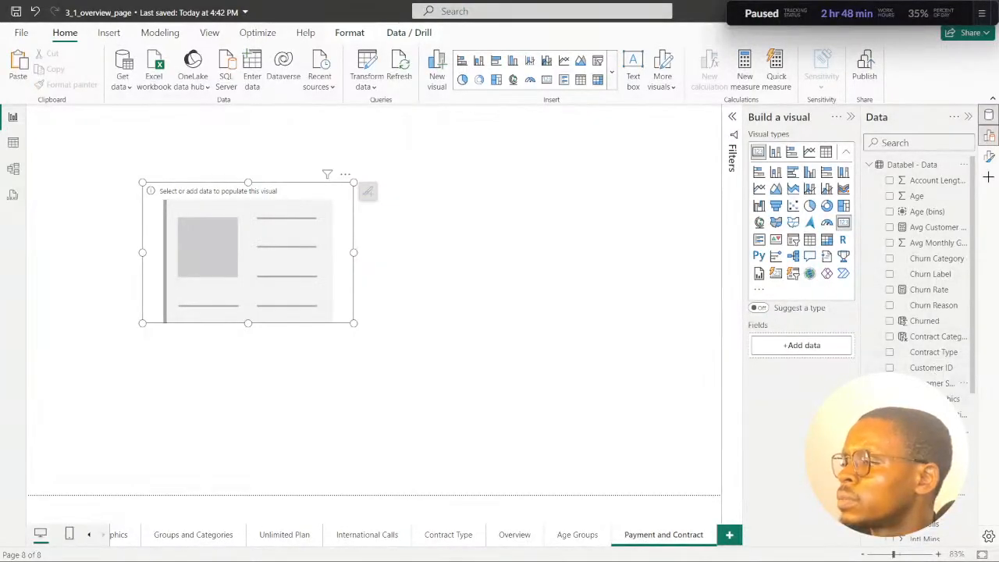
drag(933, 383, 812, 347)
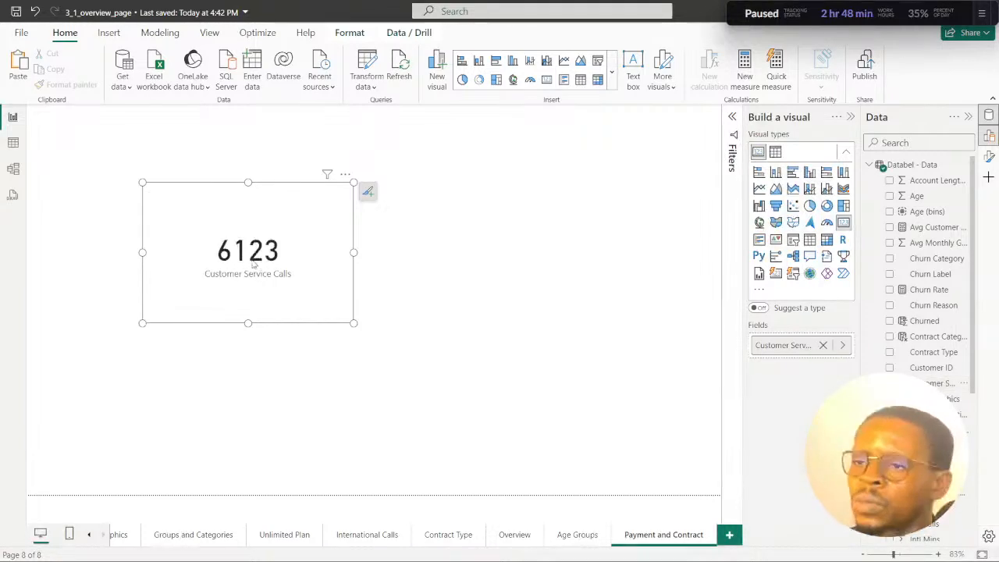
Look at the existing cards on the Churn Demographics page for comparison and return to the Payment and Contract page.
click(89, 534)
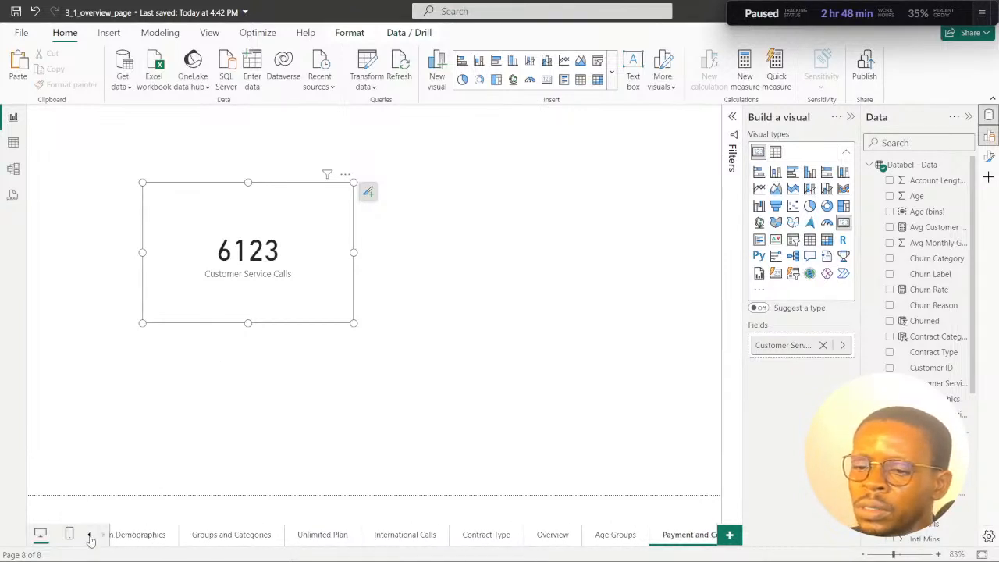
click(153, 535)
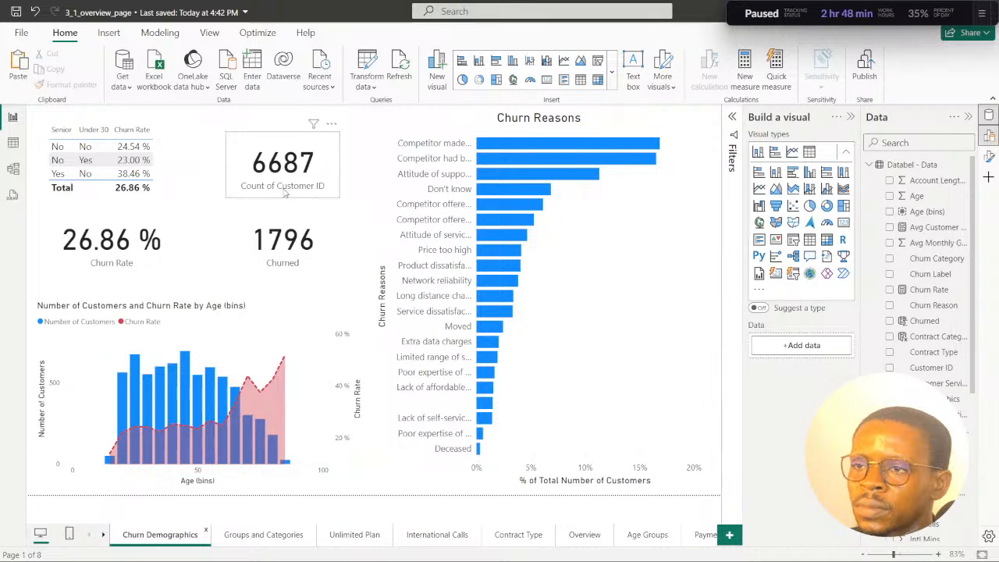
click(103, 534)
click(669, 542)
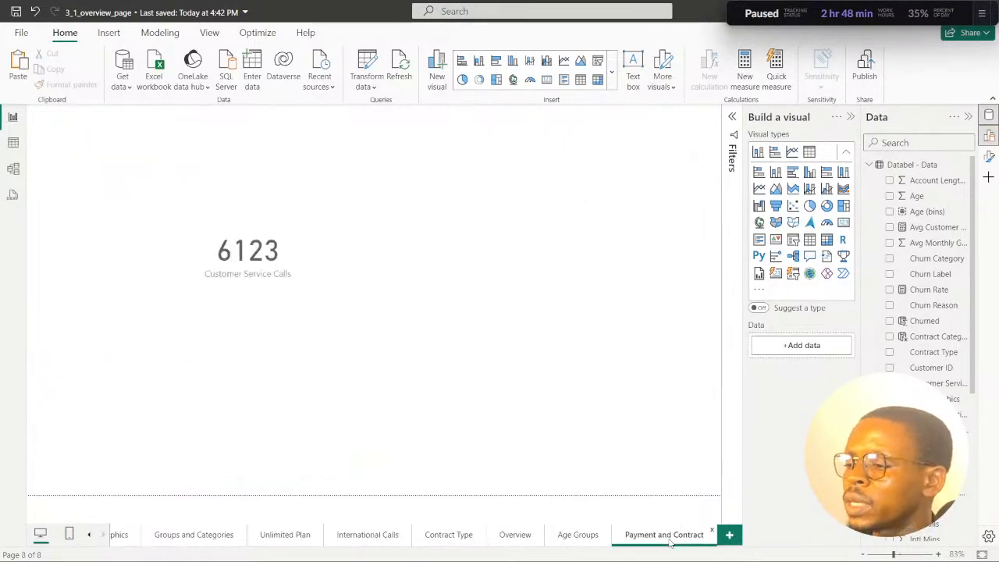
Check the Avg Customer Service Calls measure and the distinct Customer Service Calls values in the data table, and return to the report page.
click(13, 143)
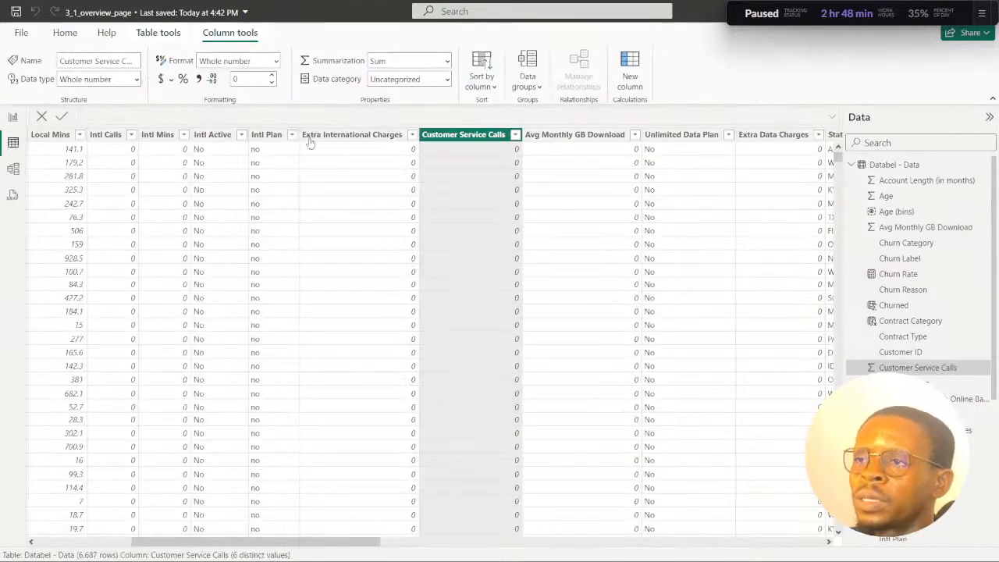
click(925, 228)
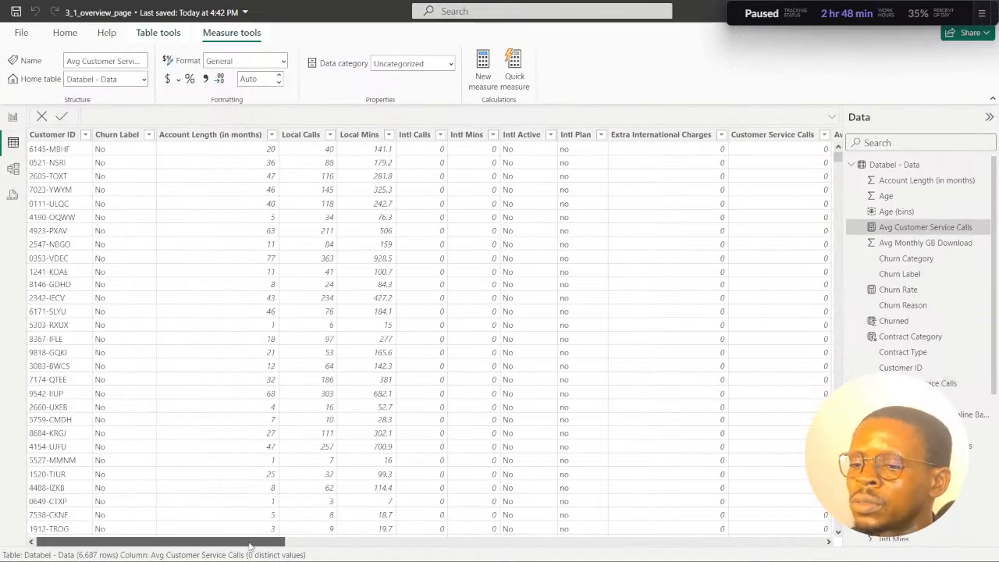
drag(255, 543, 378, 544)
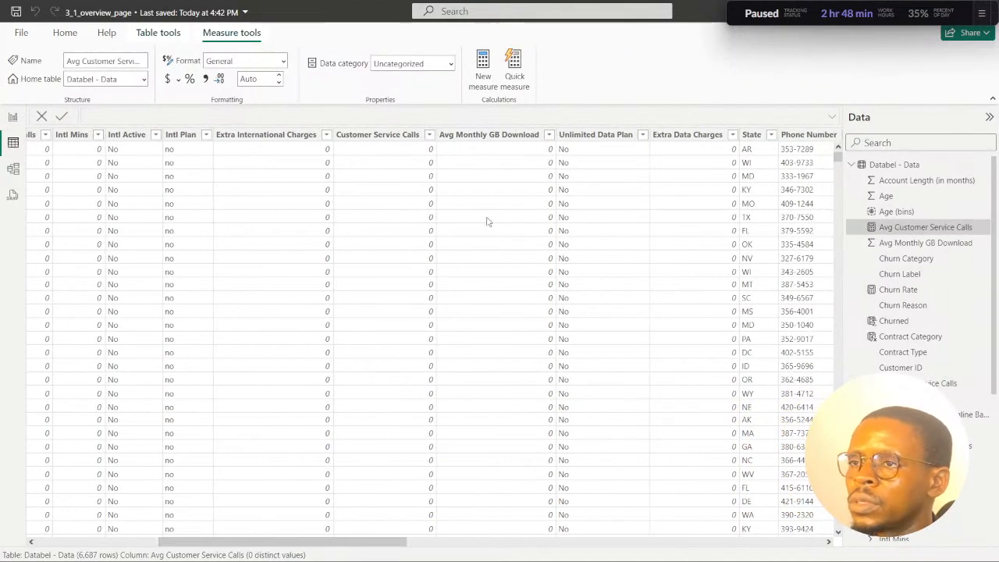
click(418, 137)
click(429, 134)
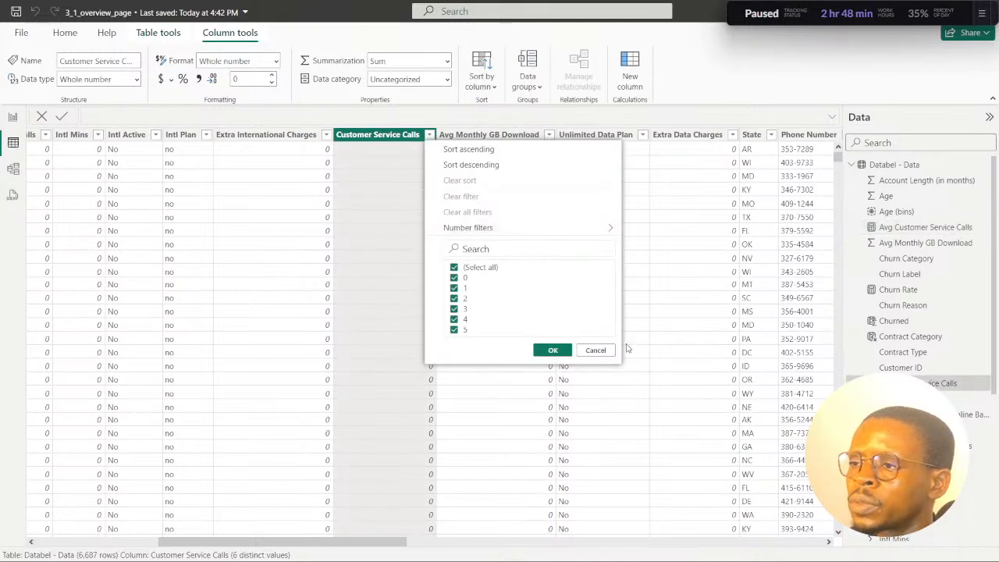
click(596, 350)
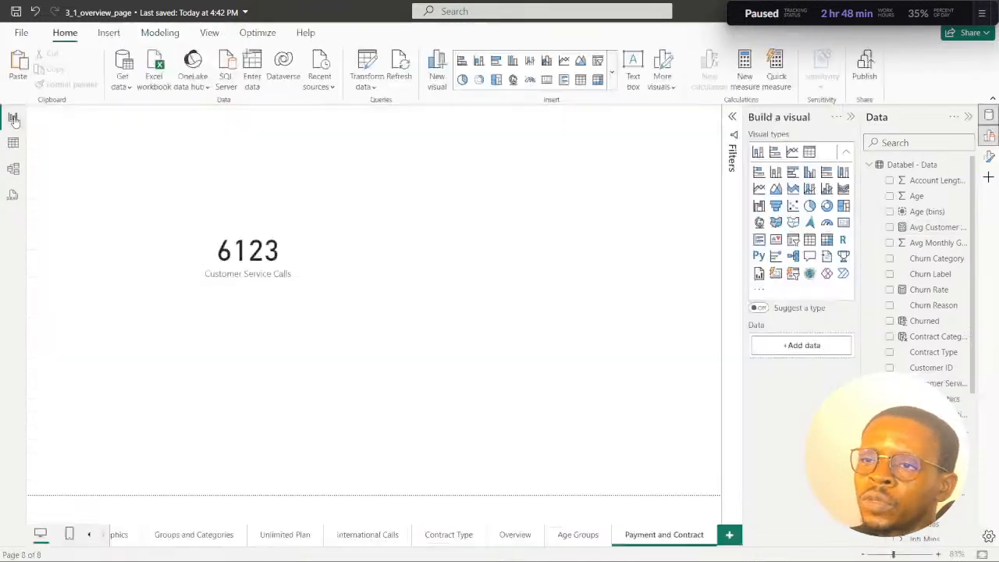
click(13, 117)
Review the field and aggregation settings of the Customer Service Calls card, with formatting options shown and the field list hidden.
click(323, 226)
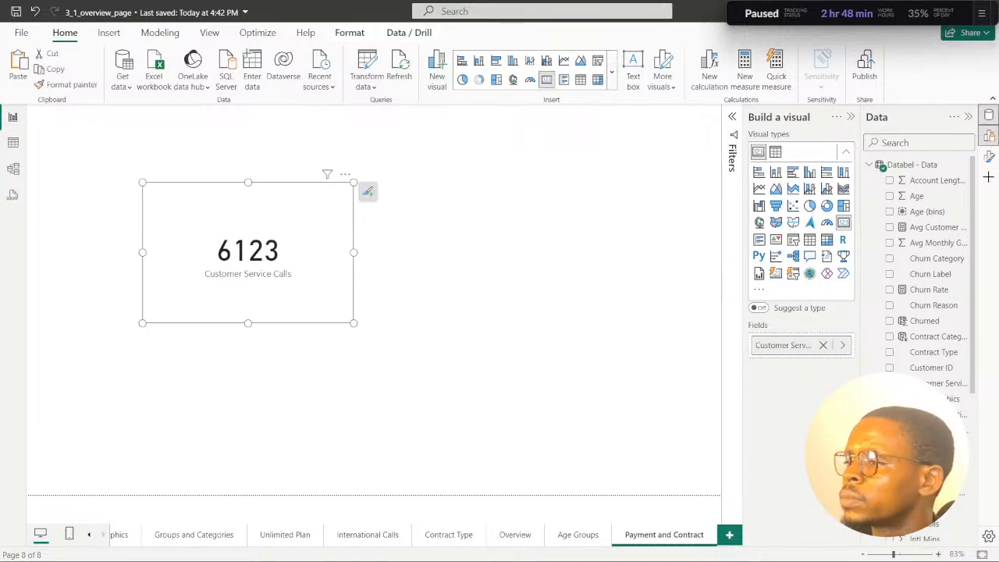
click(843, 346)
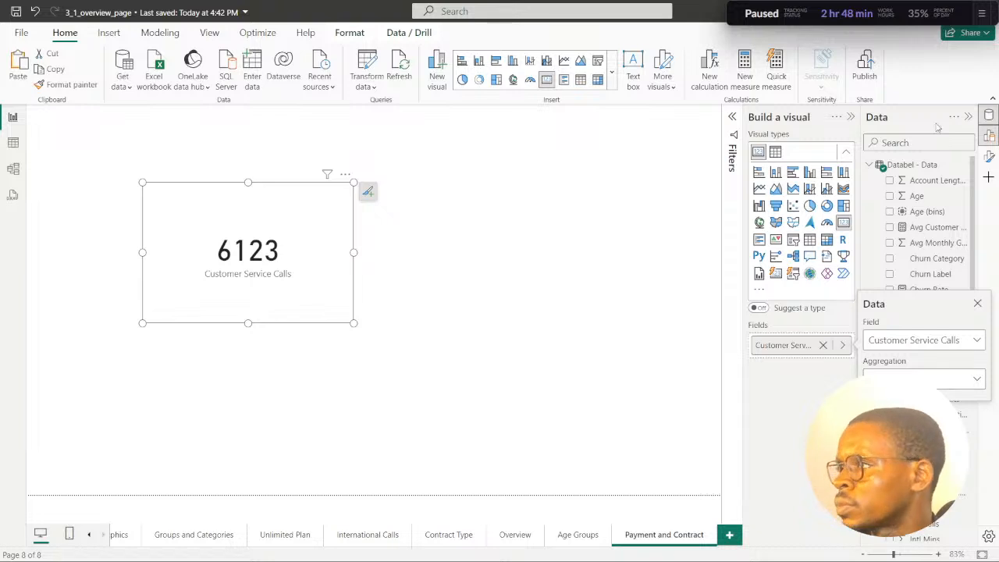
click(990, 159)
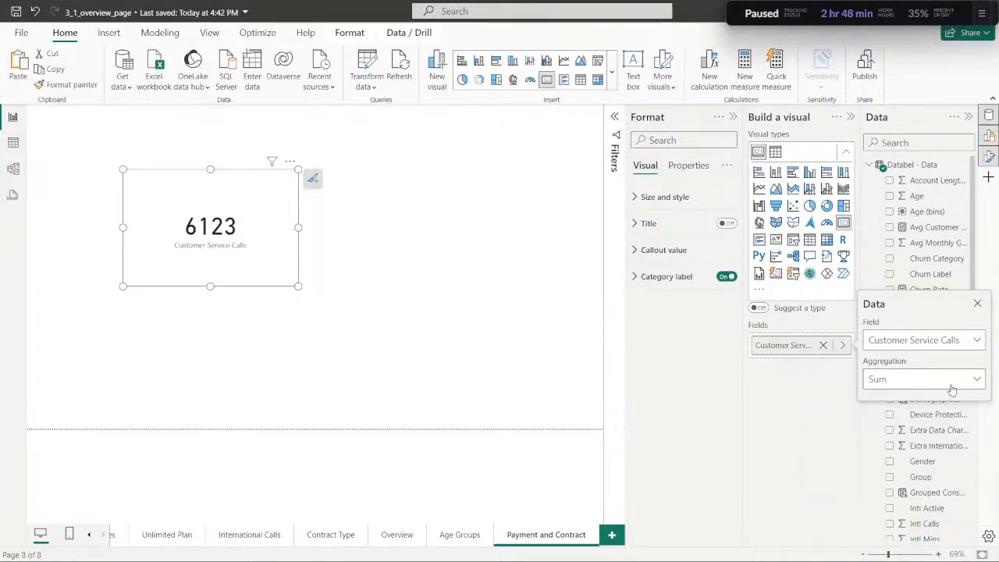
click(979, 341)
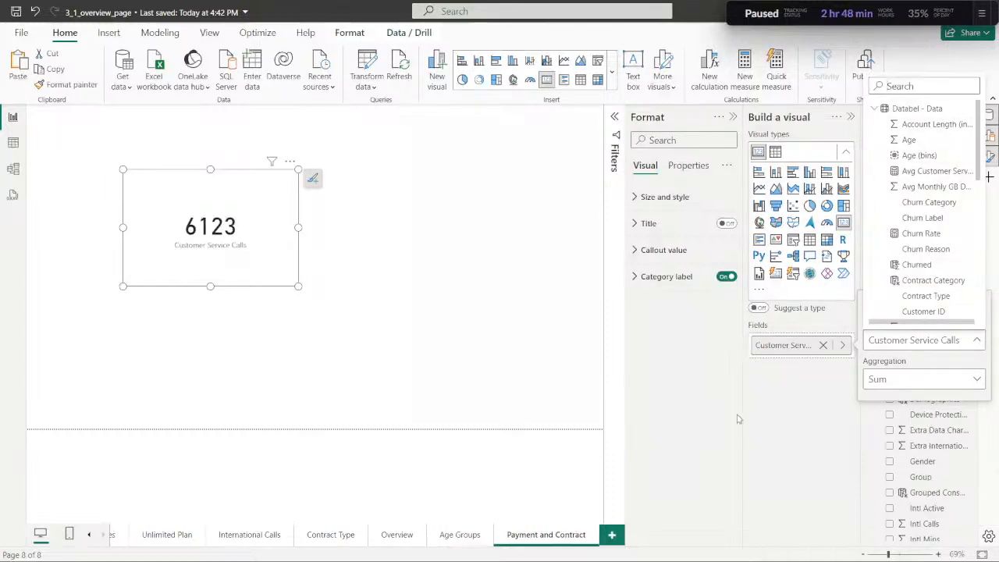
click(373, 247)
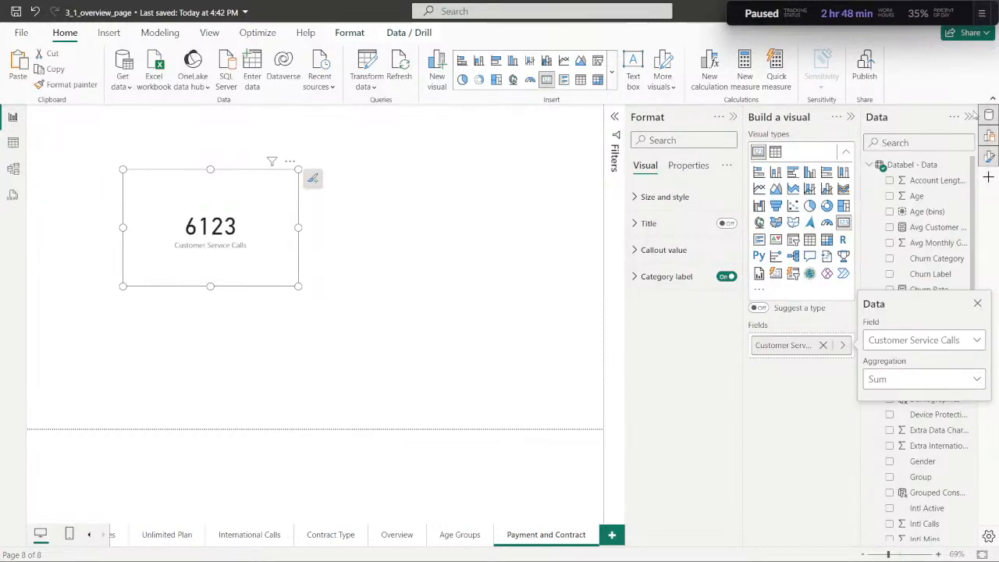
click(967, 116)
Move the Customer Service Calls card to the page's upper left, duplicate it and place the copy beside it at the same height.
drag(329, 303, 252, 264)
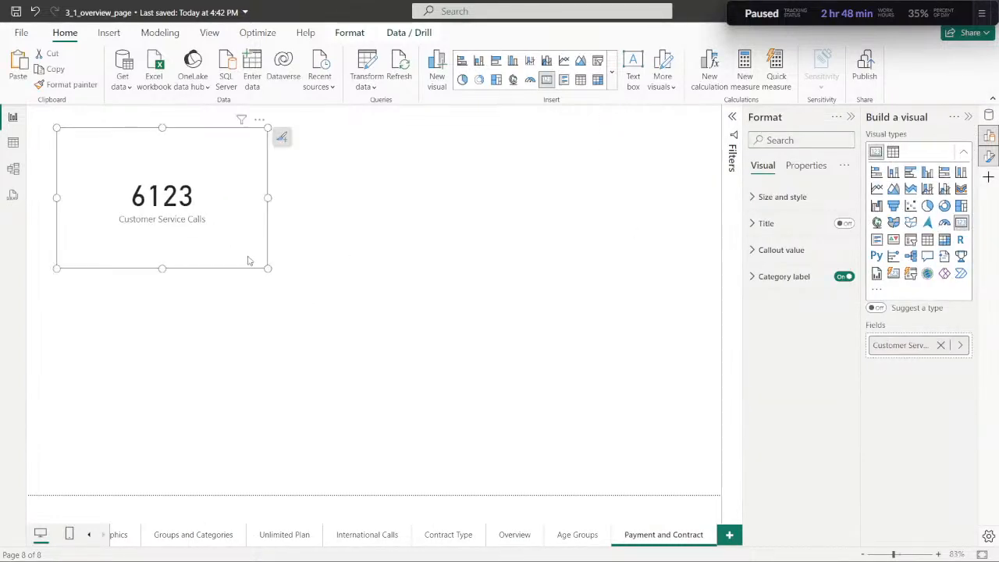
key(ctrl+c)
key(ctrl+v)
drag(555, 267, 471, 252)
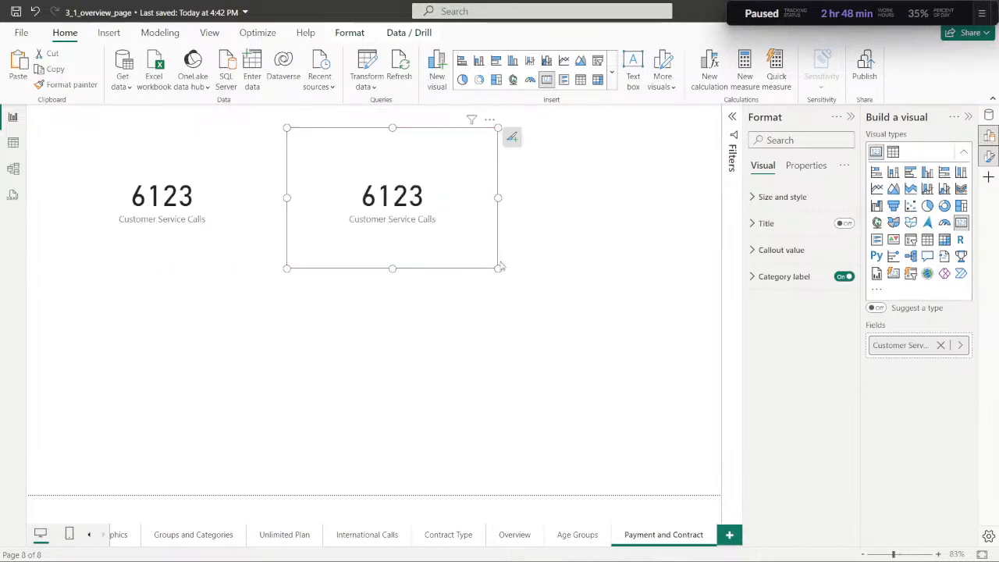
Replace the field in the second Customer Service Calls card with the Avg Customer Service Calls measure.
click(941, 345)
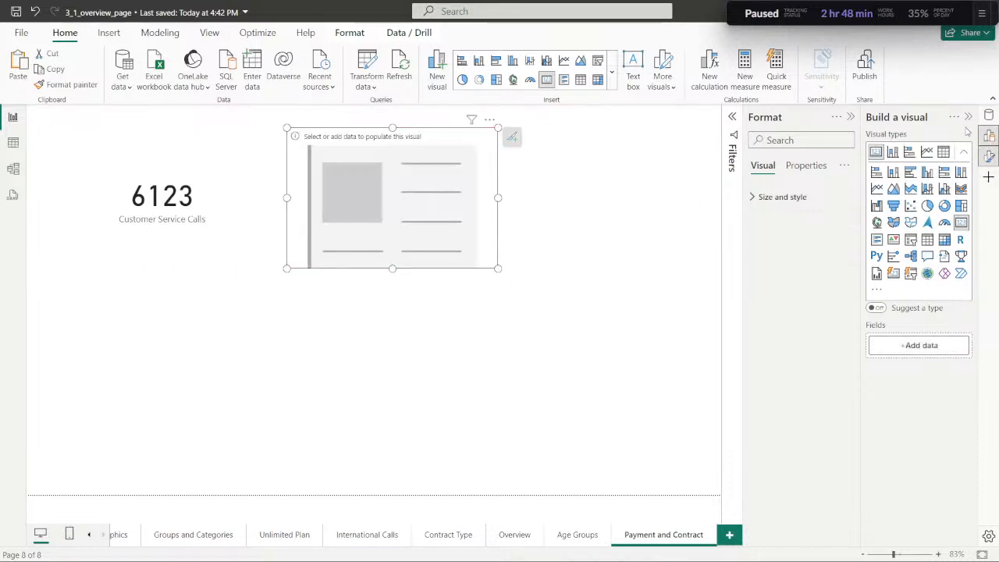
click(989, 115)
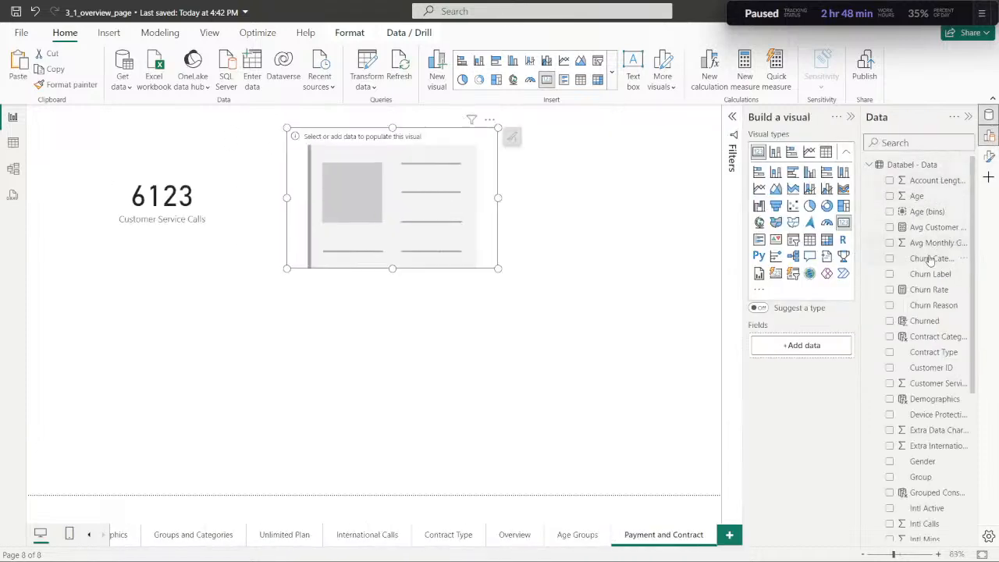
click(929, 228)
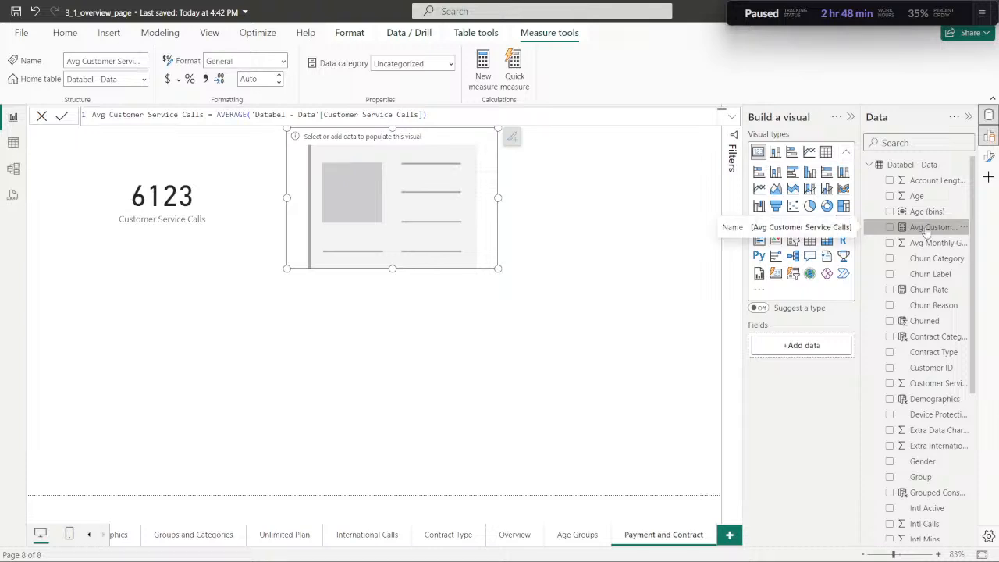
drag(933, 227, 800, 345)
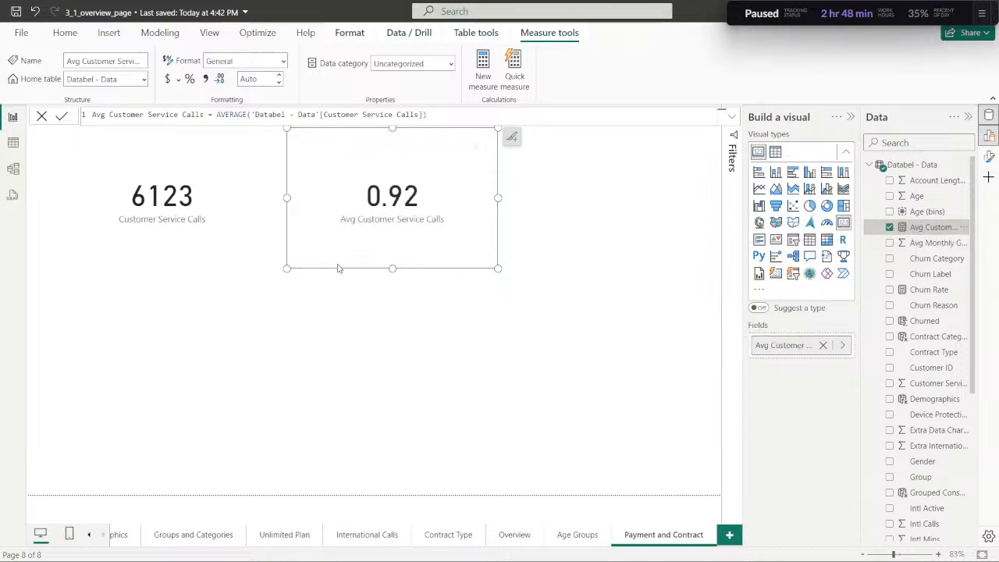
click(469, 308)
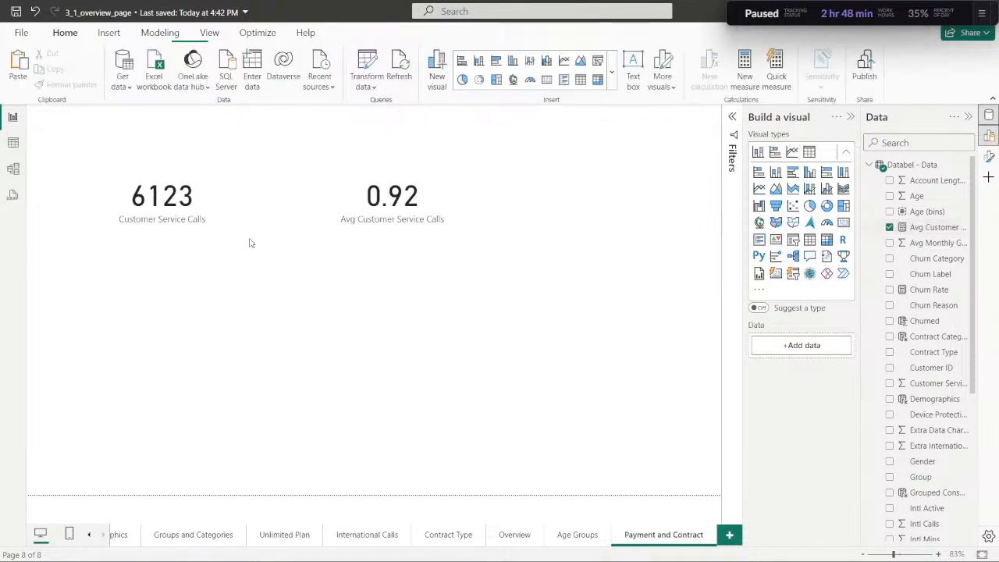
click(419, 259)
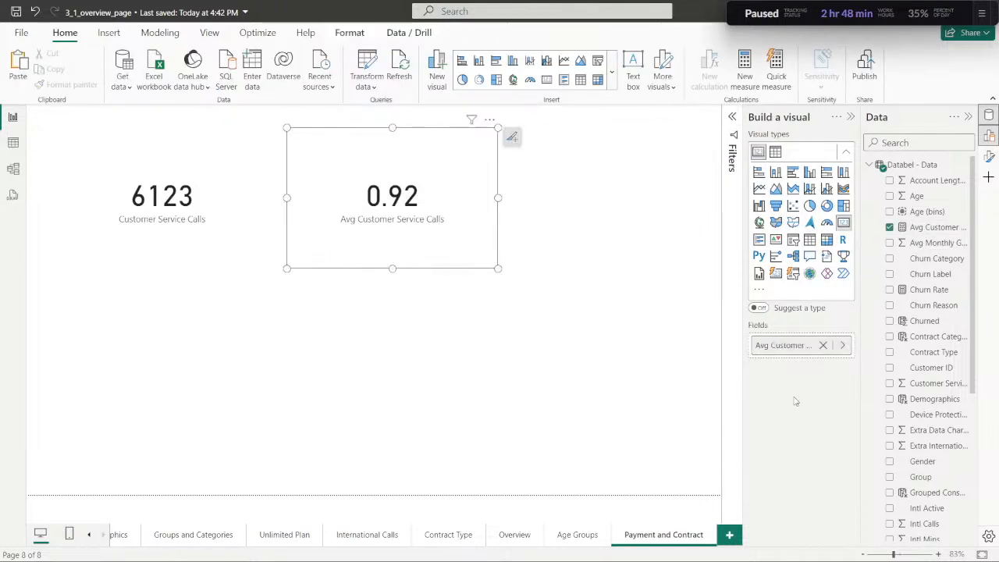
click(545, 263)
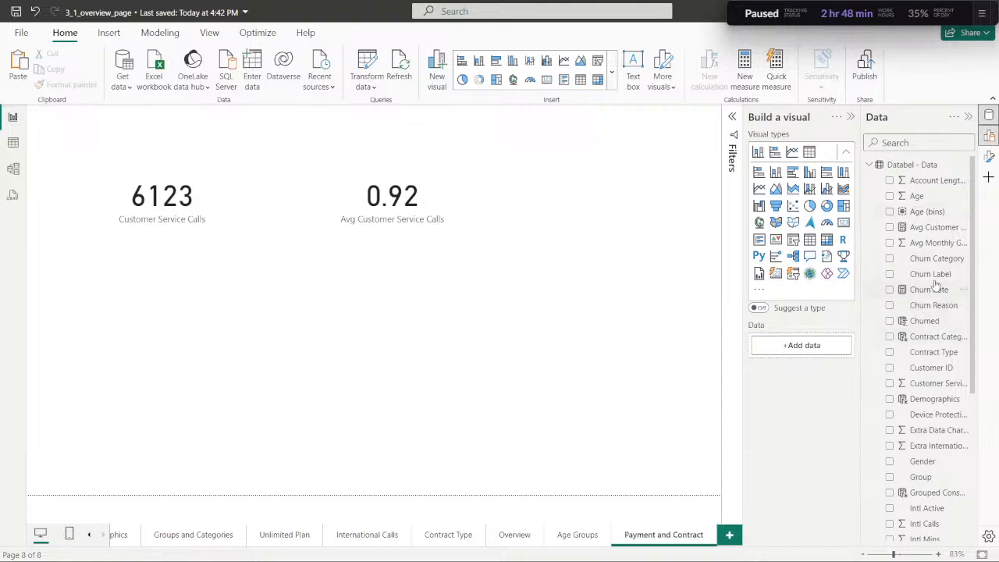
Check the first exercise instruction in Chrome and format the Avg Customer Service Calls measure as a decimal number with 2 decimal places.
click(933, 227)
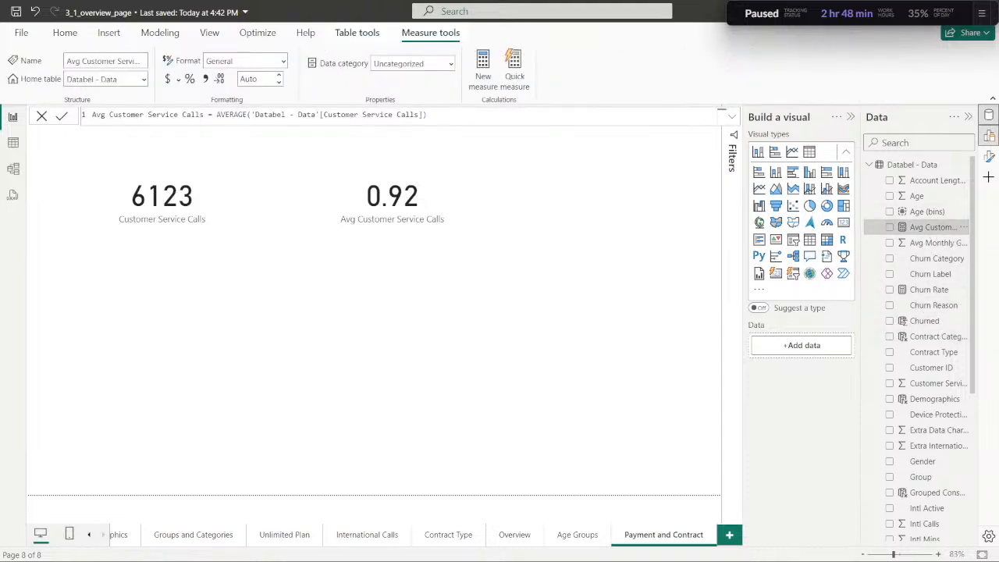
mouse_move(480, 521)
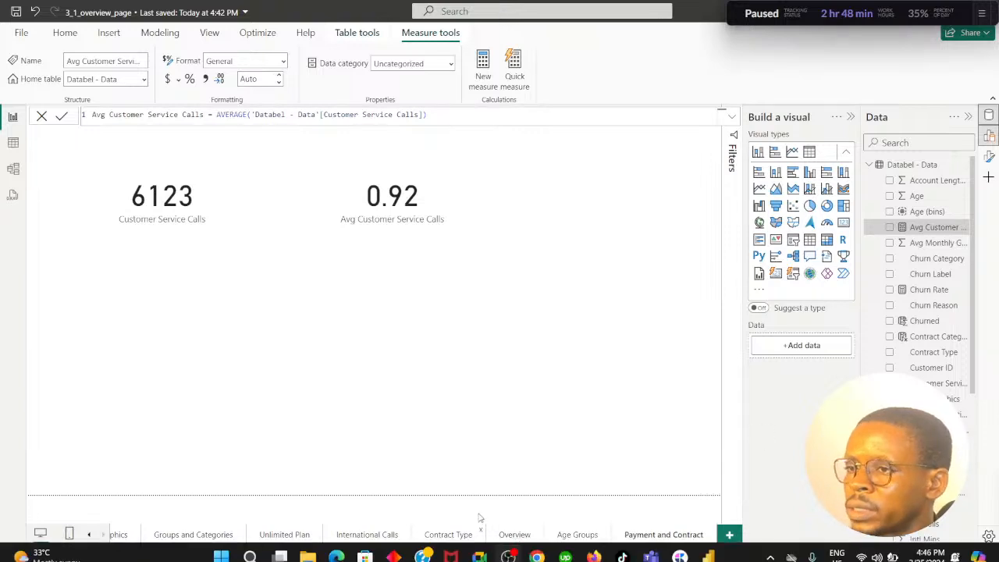
click(537, 546)
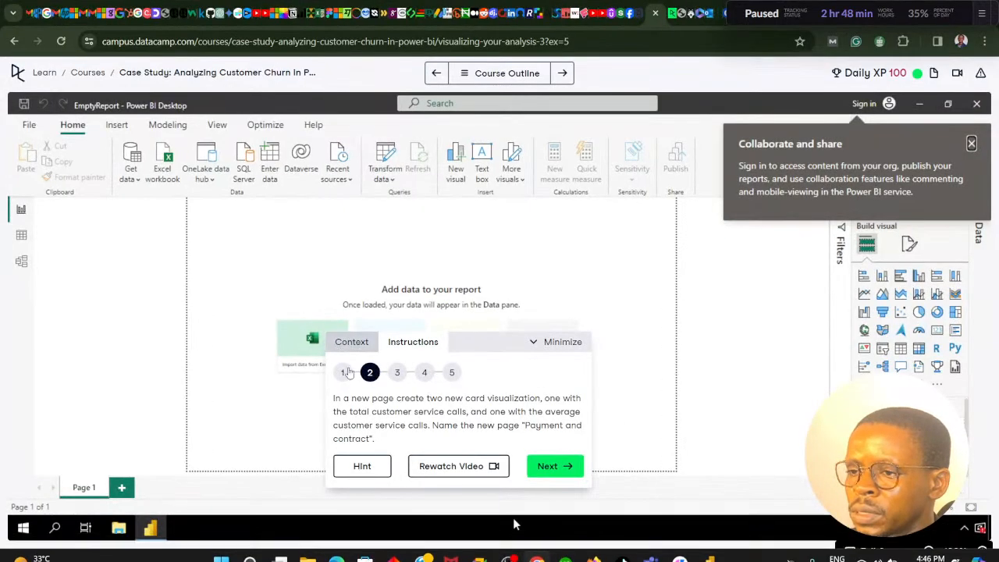
click(345, 373)
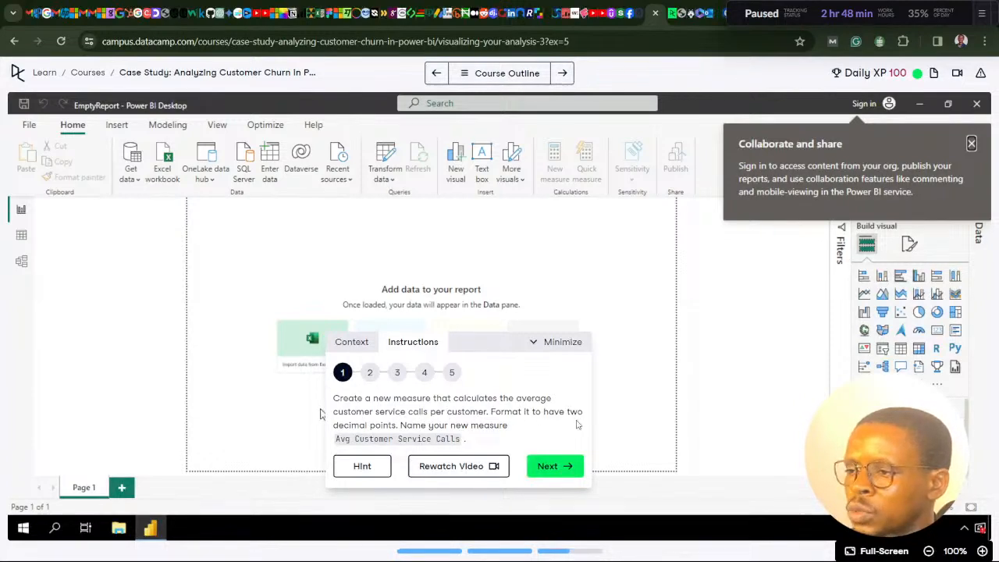
mouse_move(582, 546)
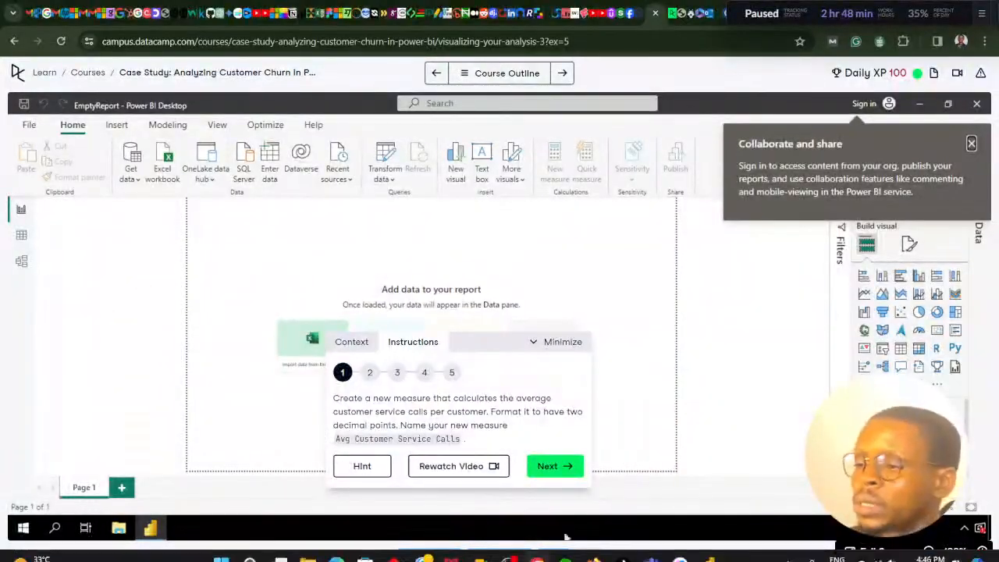
click(540, 552)
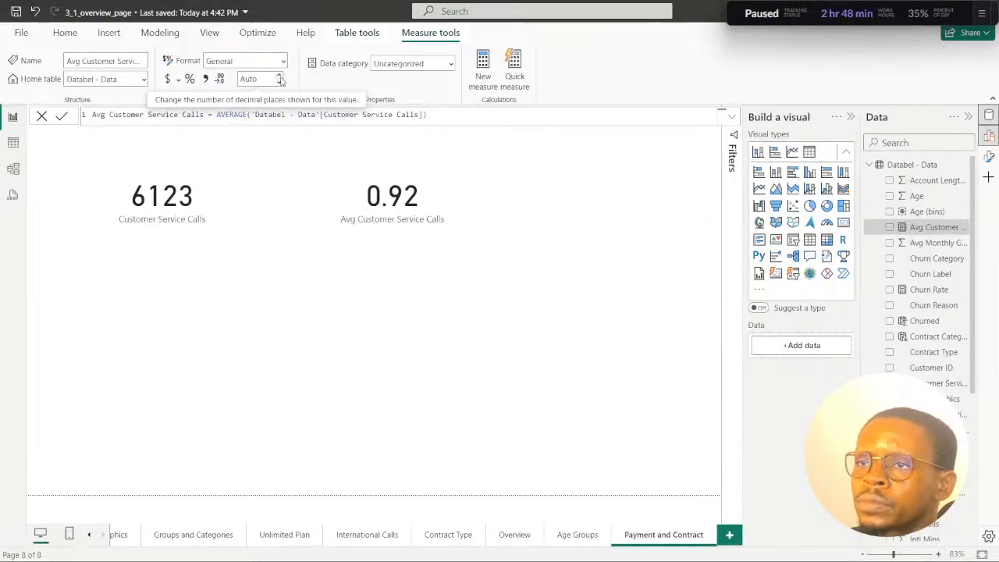
click(279, 81)
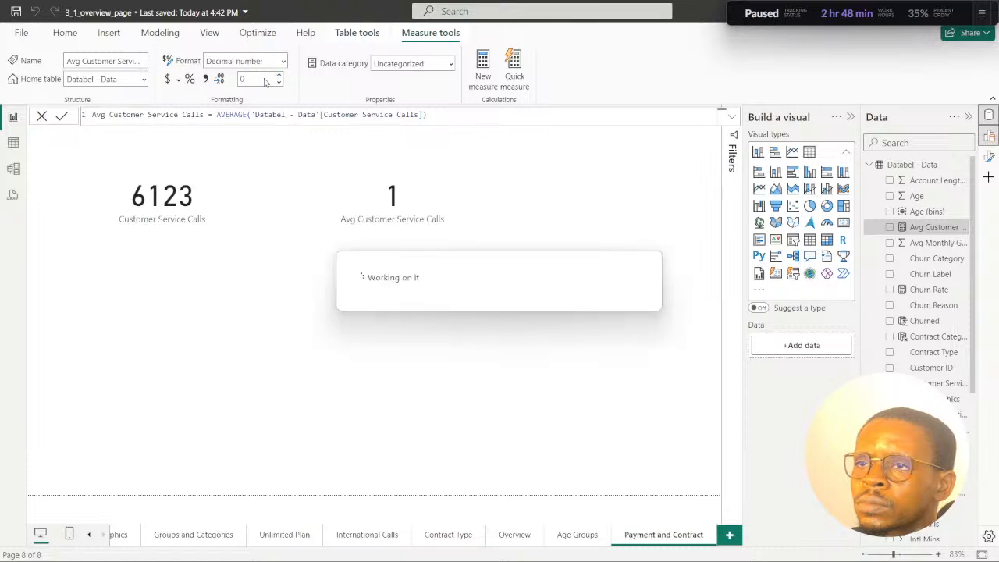
double_click(257, 80)
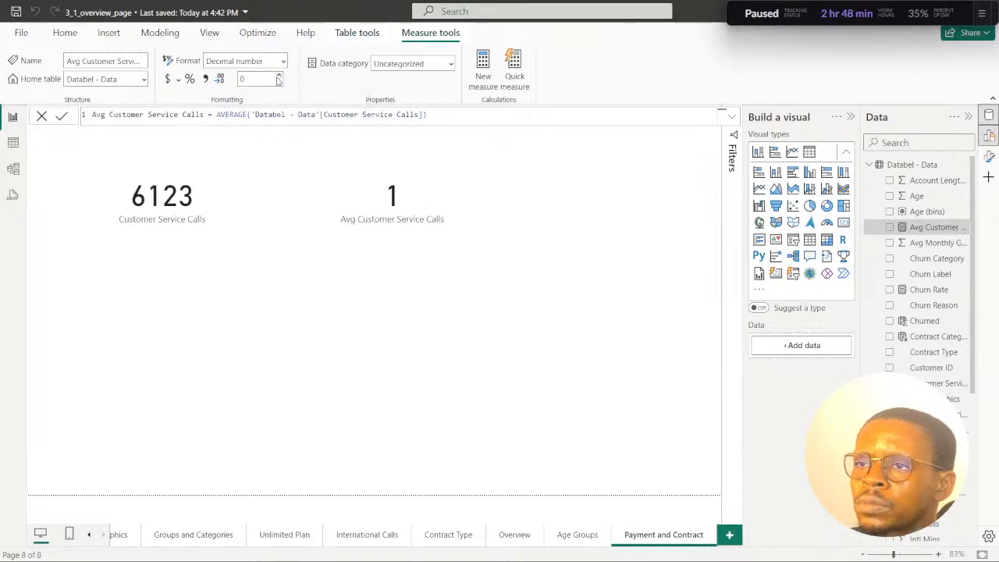
click(279, 81)
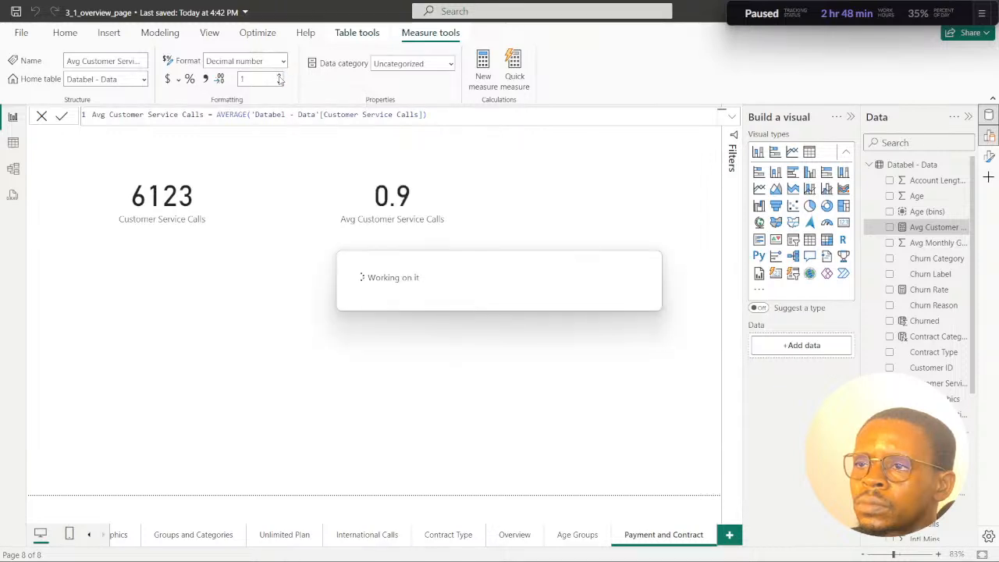
click(280, 81)
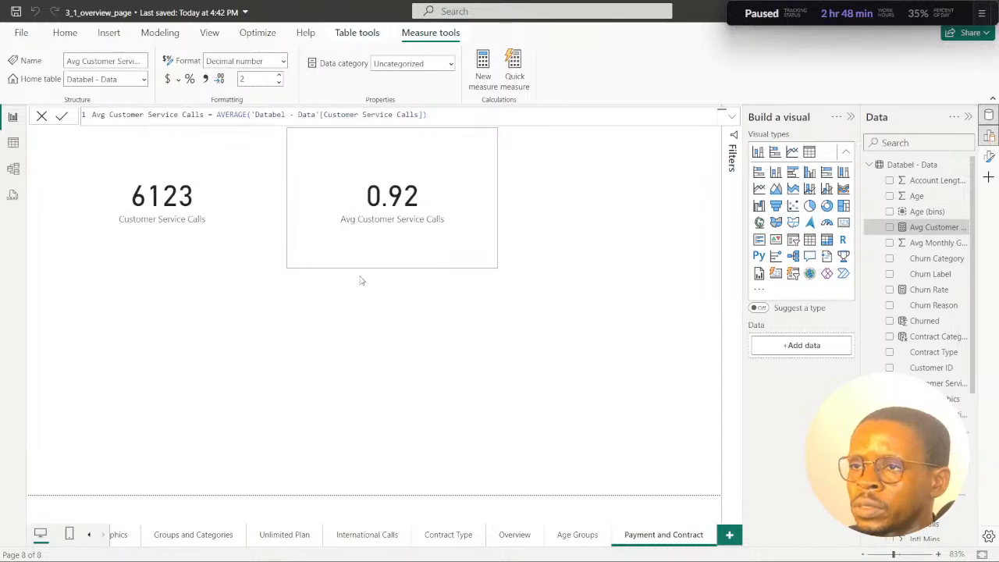
Move the Avg Customer Service Calls card slightly closer to the Customer Service Calls card and save the report.
mouse_move(351, 262)
mouse_down()
mouse_move(335, 274)
mouse_move(352, 308)
mouse_move(312, 256)
mouse_move(334, 264)
mouse_move(305, 257)
mouse_move(337, 261)
mouse_up()
click(213, 260)
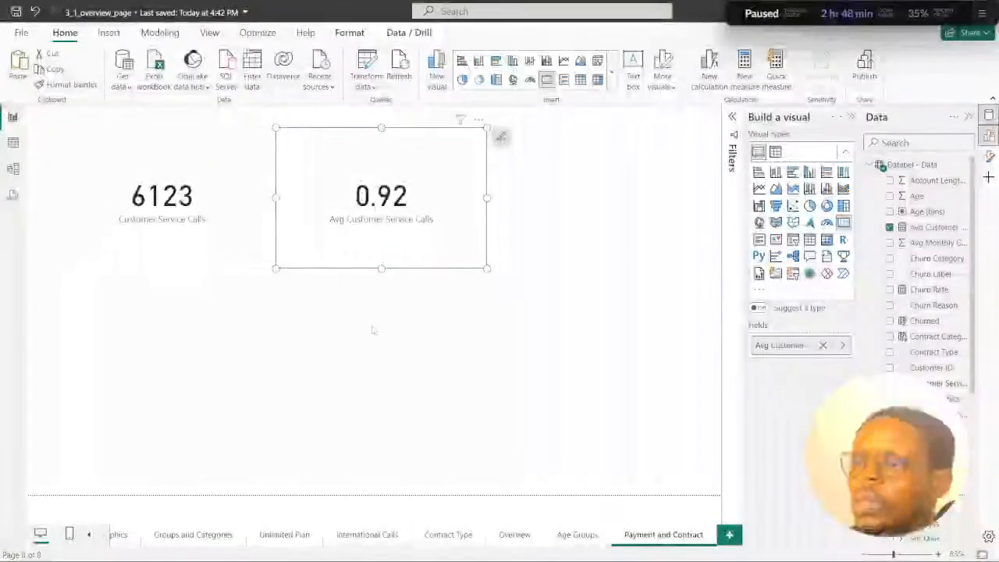
click(368, 325)
key(ctrl+s)
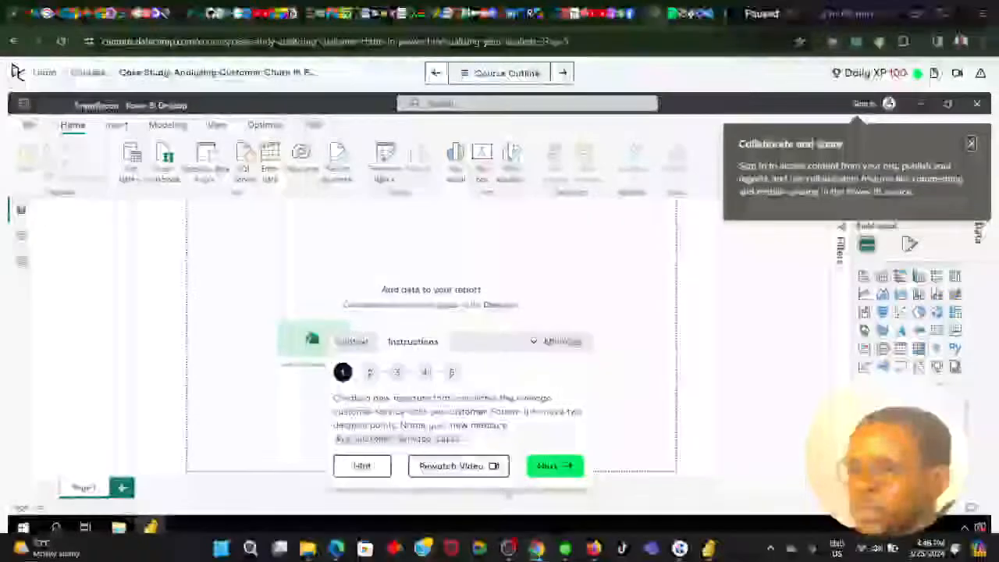
Switch to the DataCamp exercise in Chrome, advance to instruction 3, read it and return to Power BI Desktop.
click(560, 467)
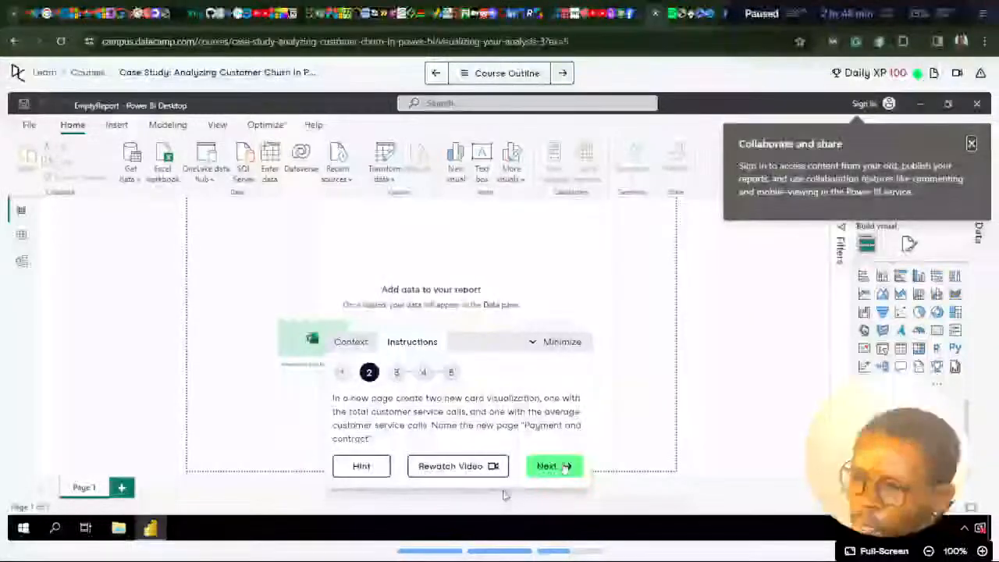
click(566, 466)
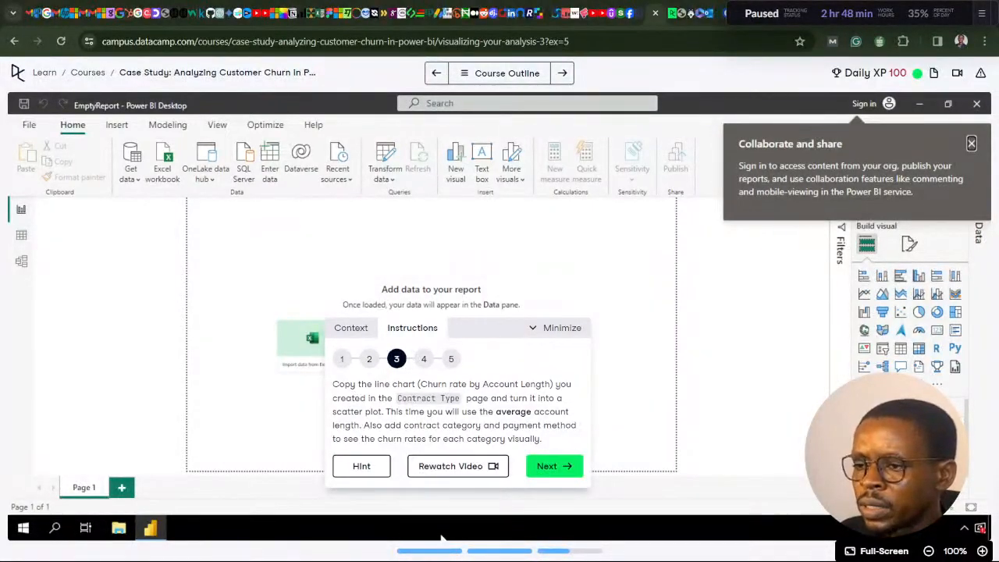
mouse_move(539, 555)
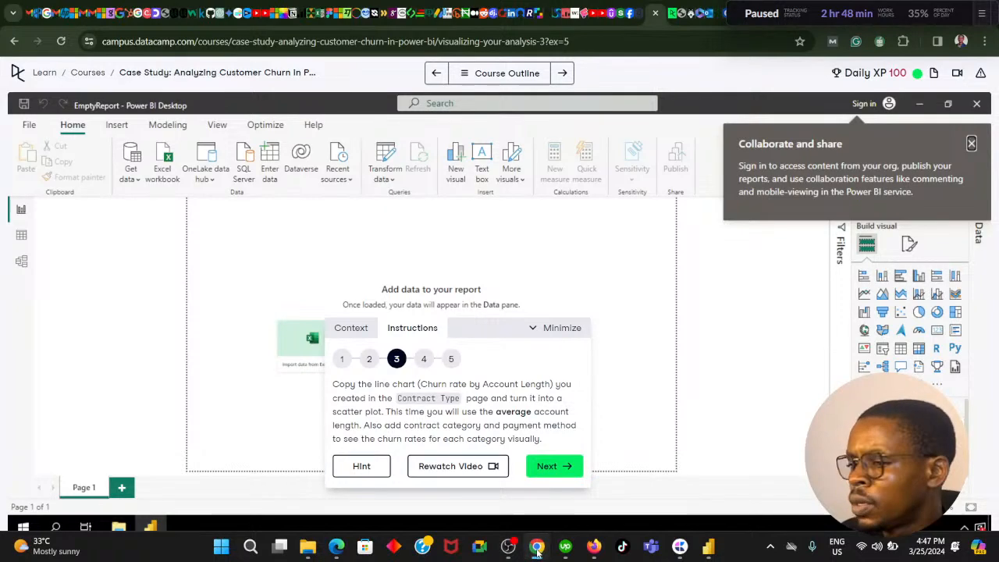
click(537, 552)
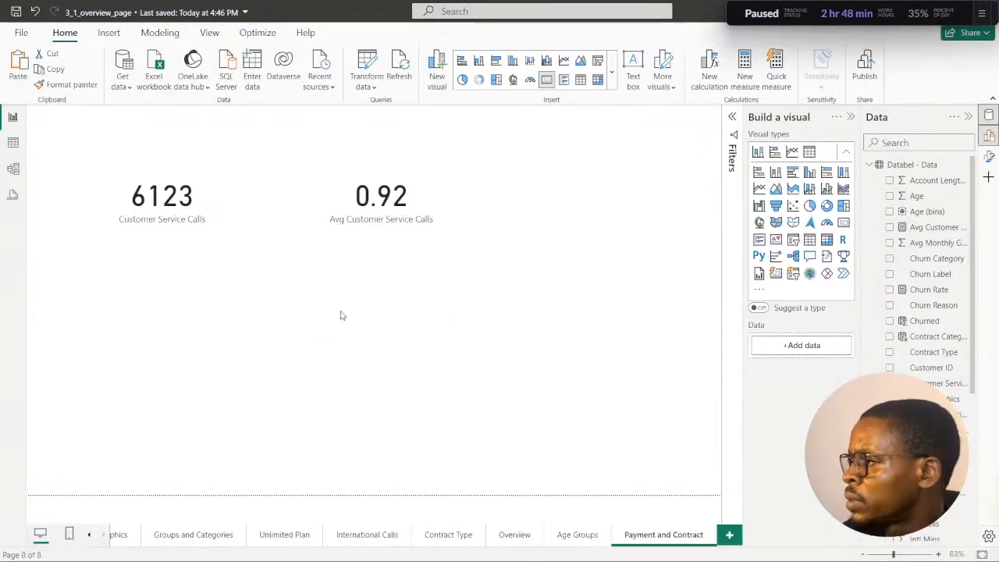
Look through the report pages for the Churn Rate by Account Length line chart, ending on the Contract Type page.
click(187, 537)
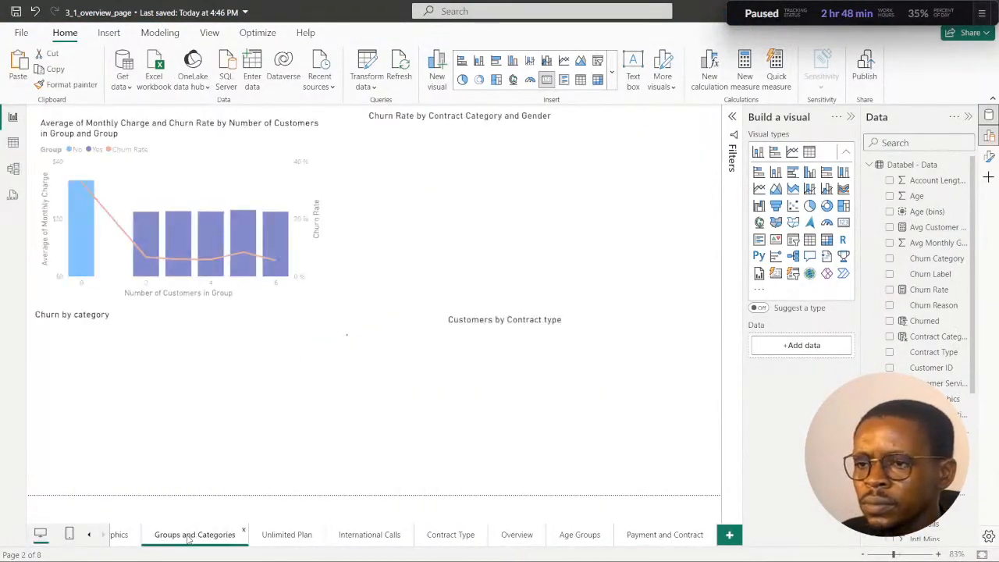
click(88, 535)
click(155, 537)
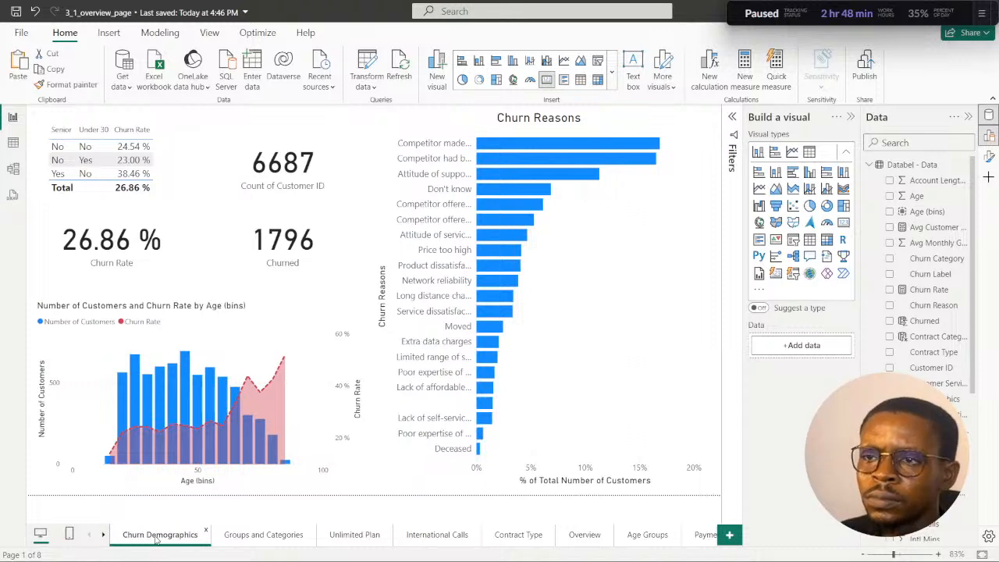
click(234, 537)
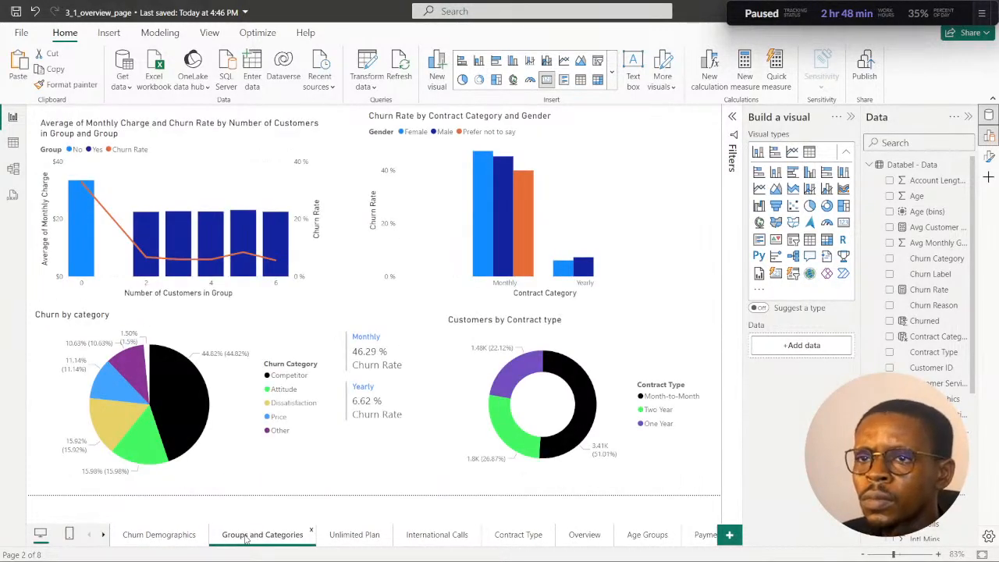
click(363, 542)
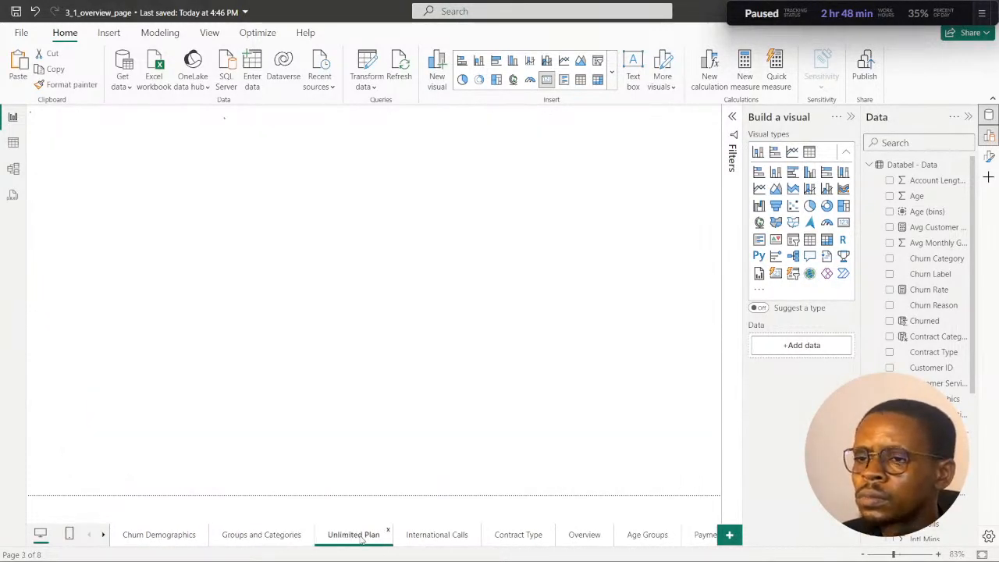
click(430, 541)
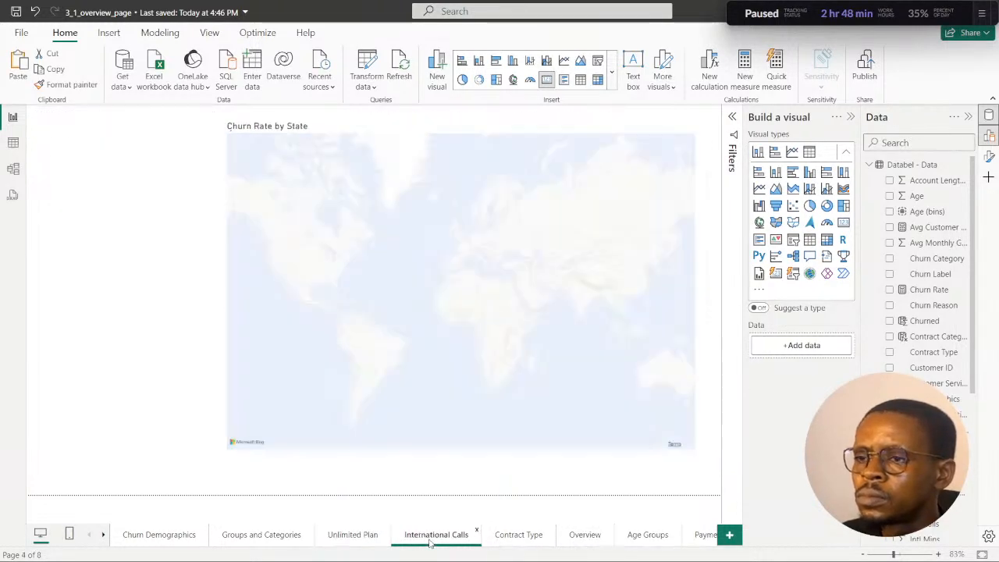
click(504, 541)
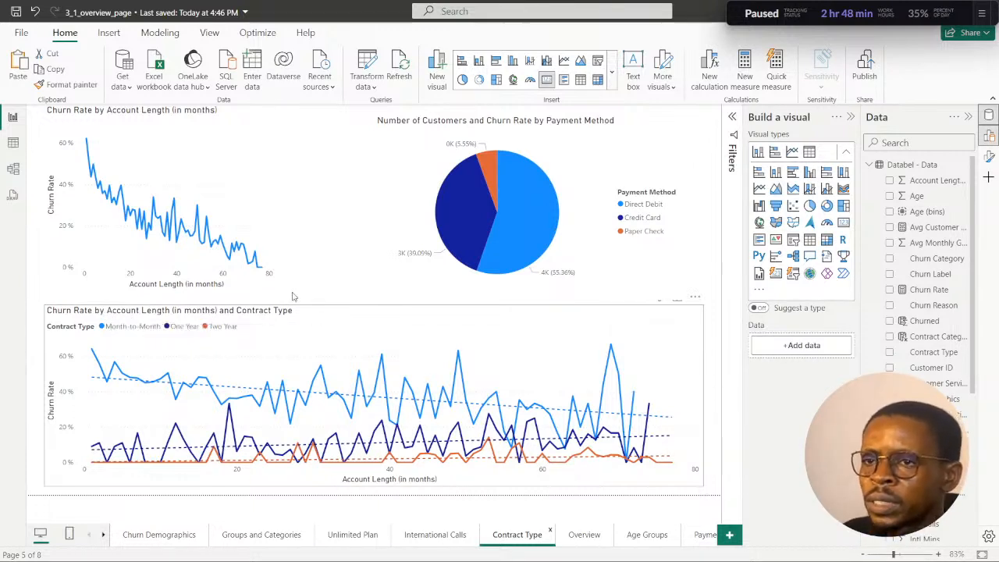
Try to copy the Churn Rate by Account Length line chart onto the Payment and Contract page, and undo the paste.
click(248, 118)
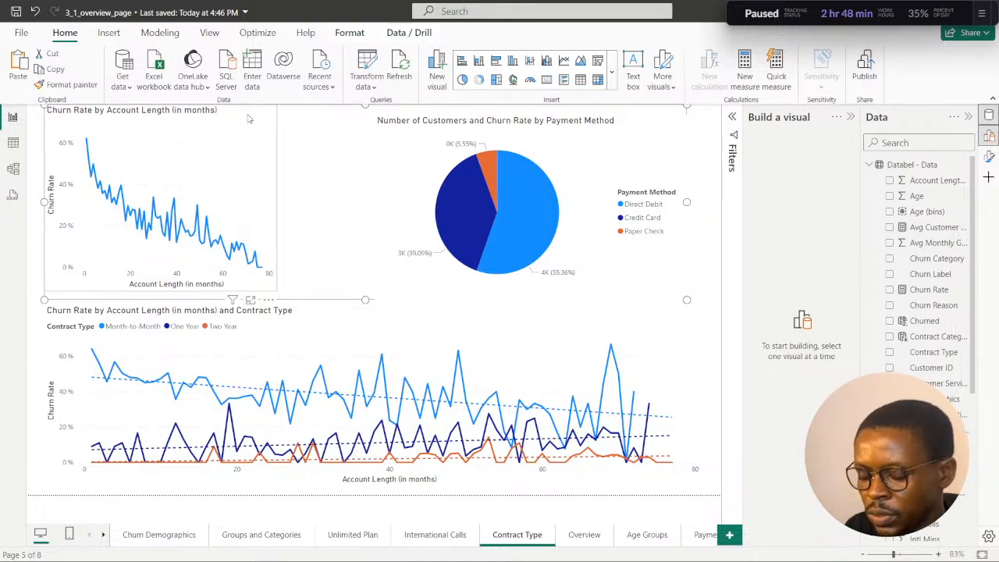
click(707, 537)
click(103, 535)
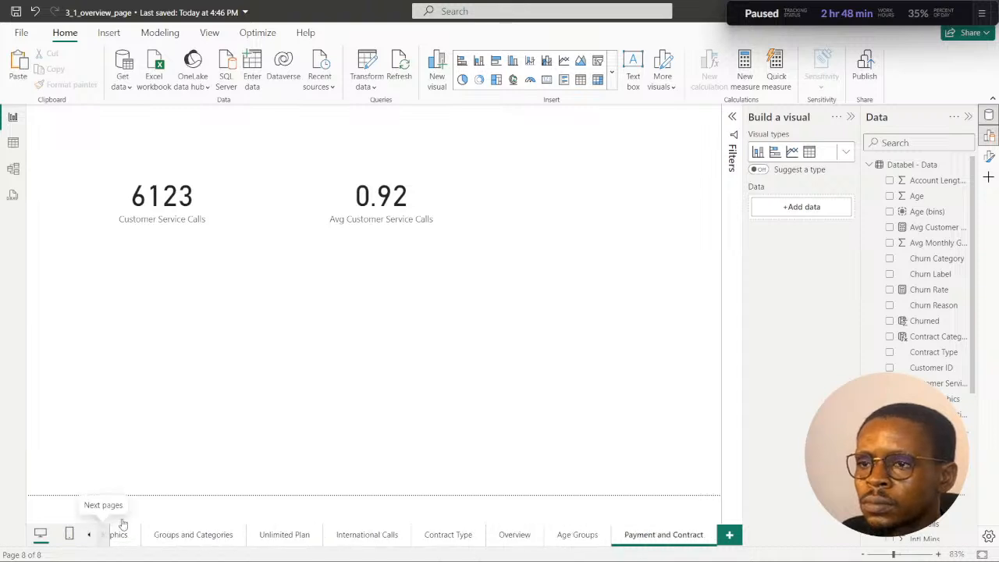
key(ctrl+v)
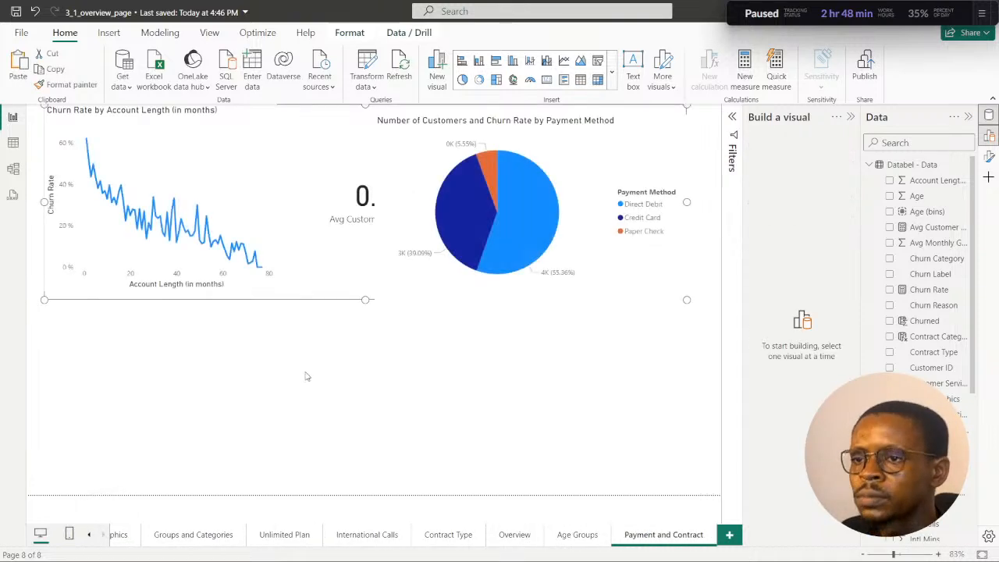
click(248, 387)
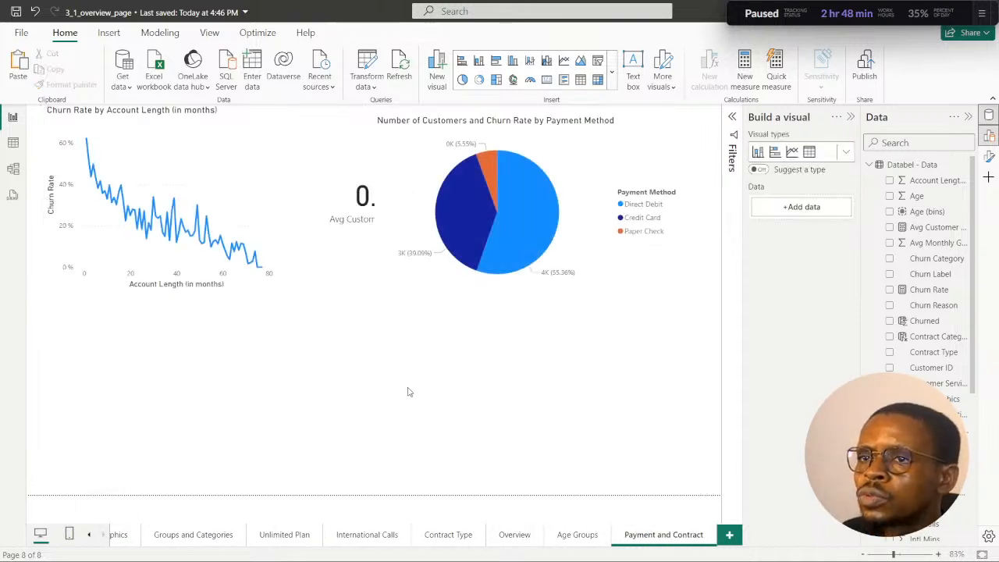
key(ctrl+z)
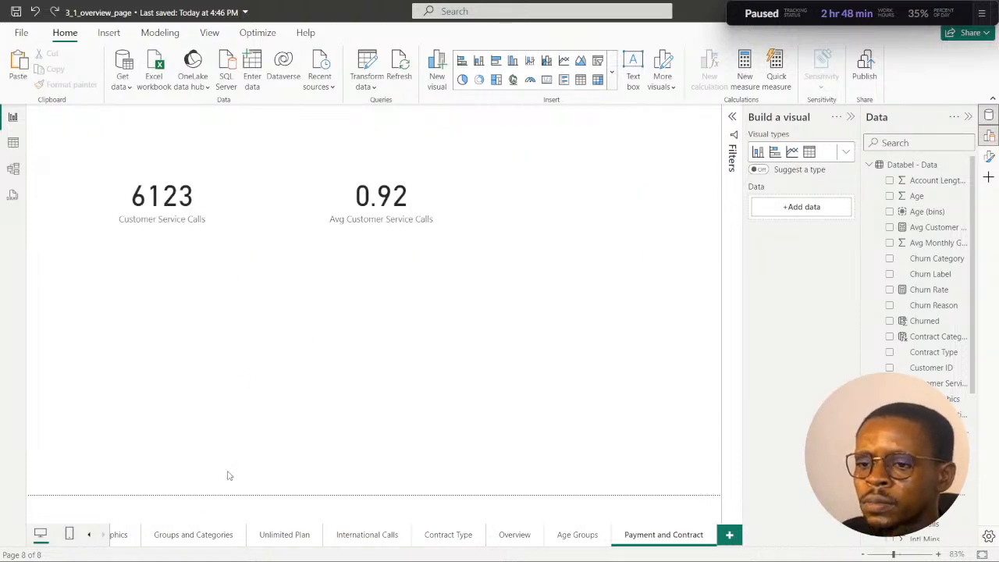
Copy the grouped Churn Rate by Account Length line chart and payment method pie chart from the Contract Type page to the Payment and Contract page.
click(283, 536)
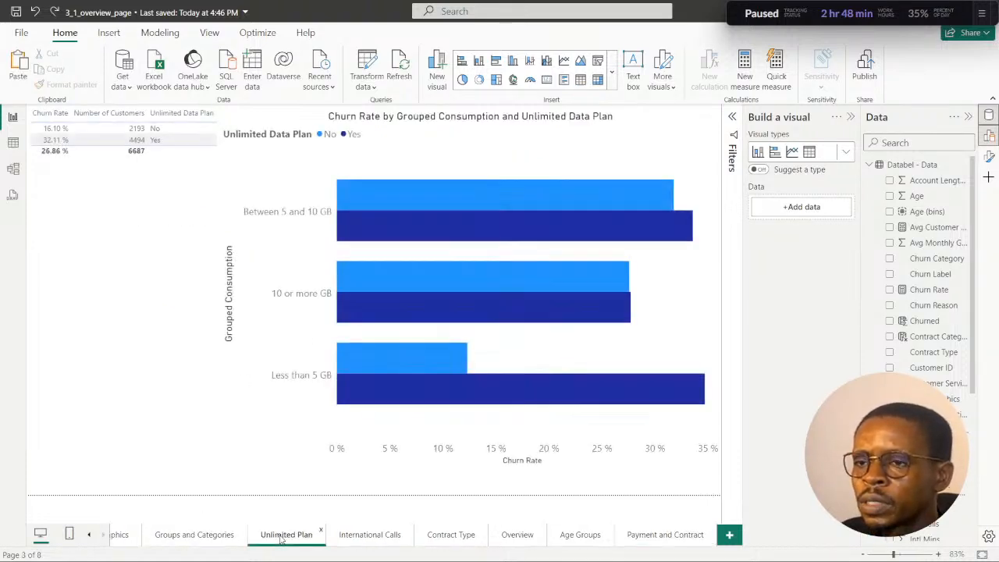
click(367, 537)
click(448, 538)
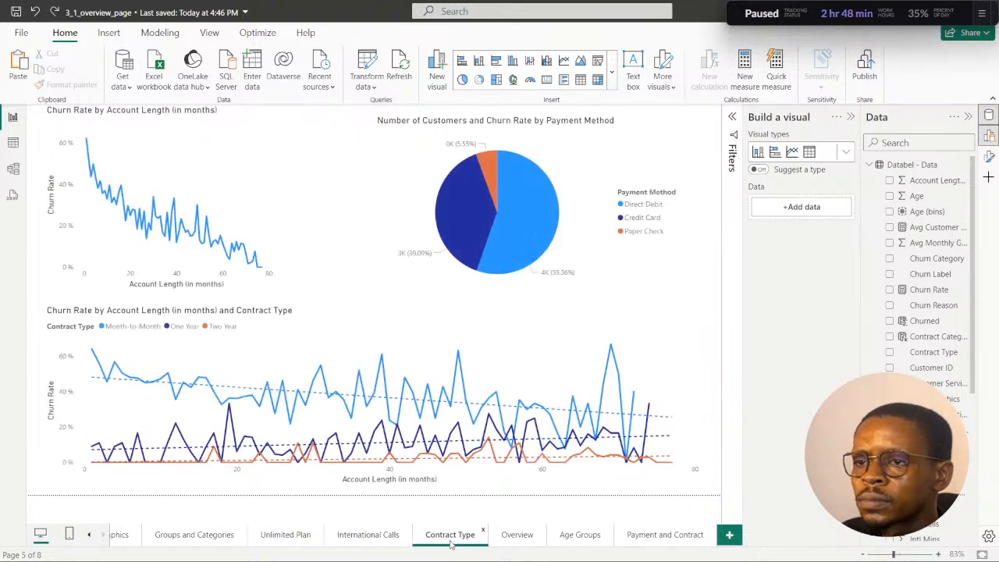
click(247, 120)
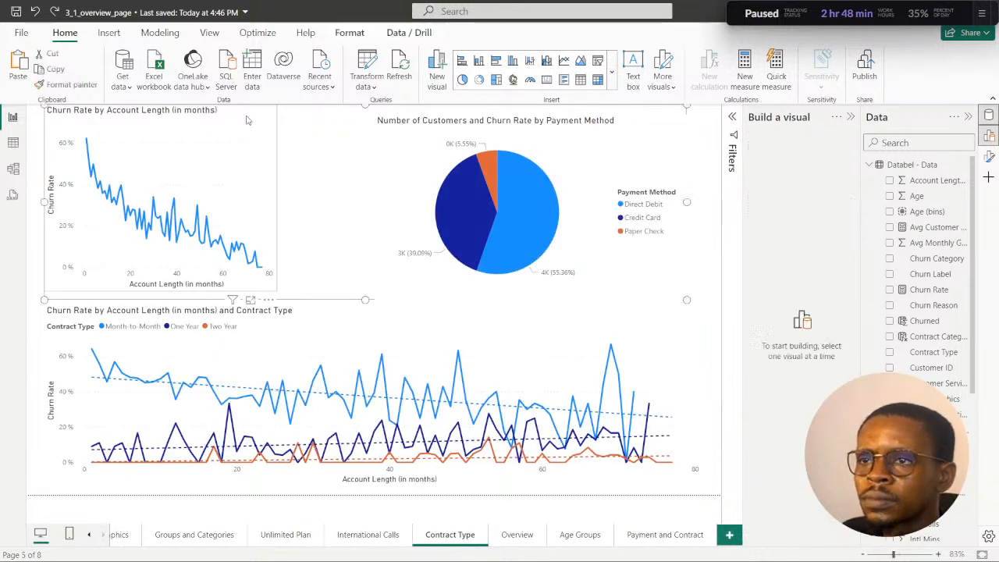
click(337, 154)
click(392, 164)
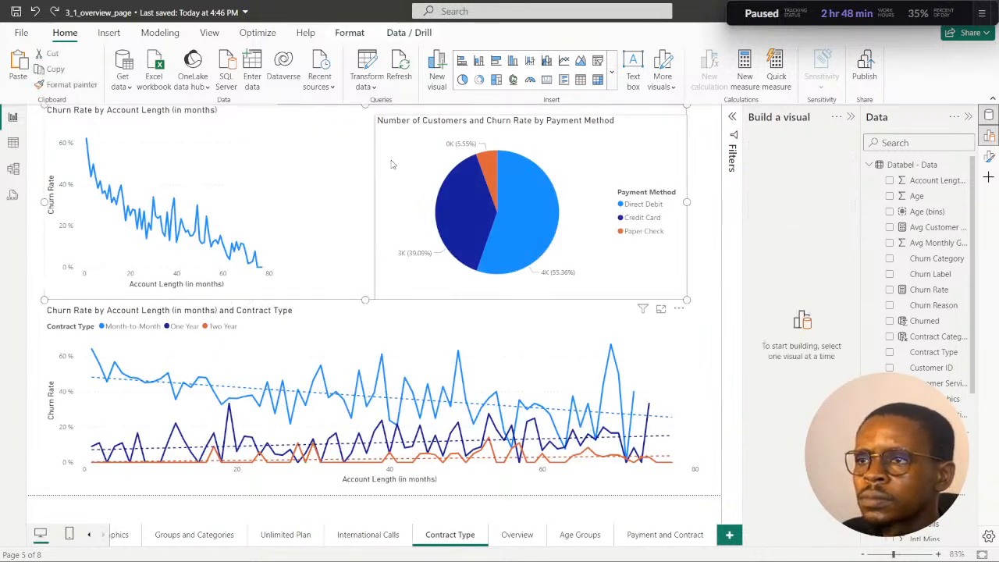
click(345, 207)
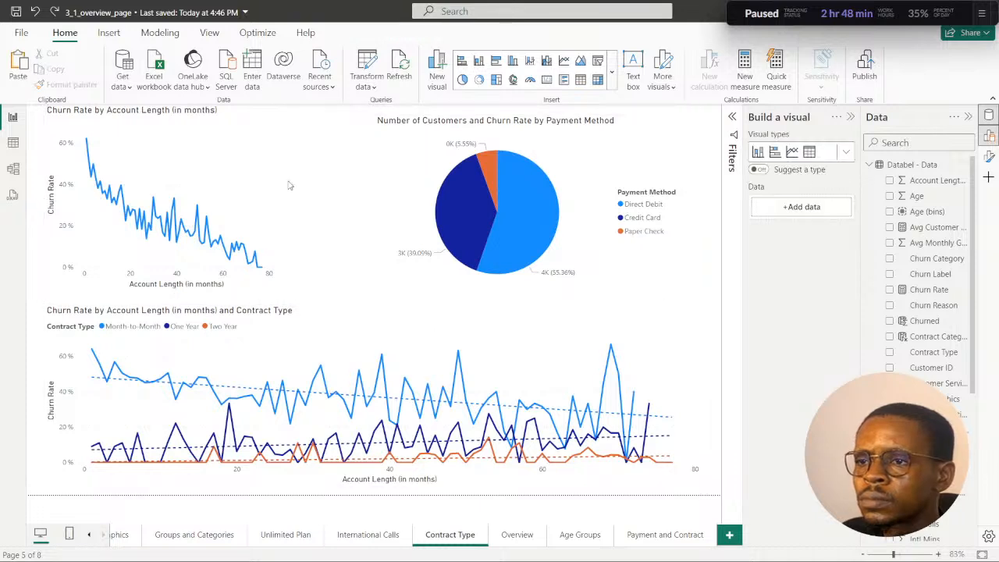
click(227, 141)
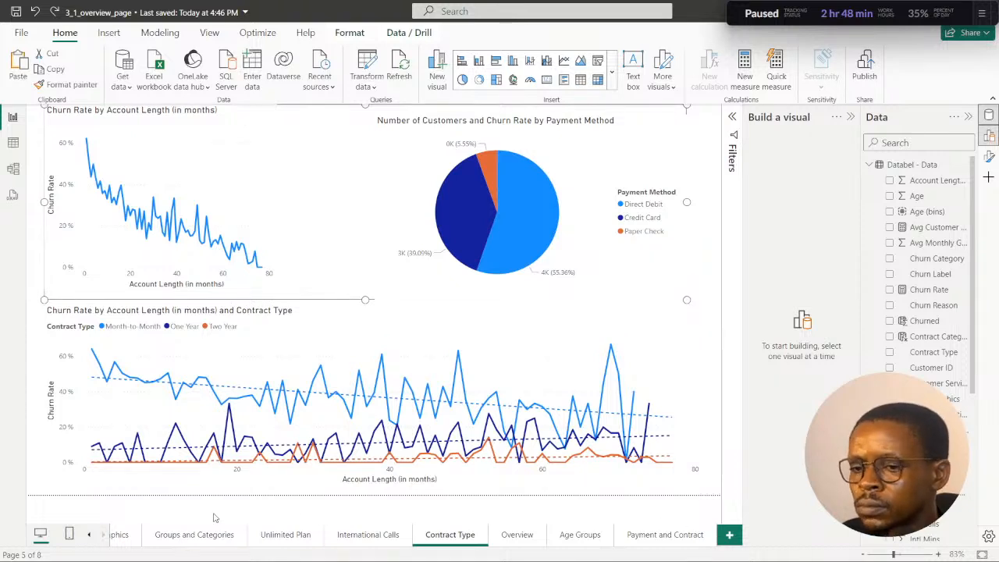
click(665, 535)
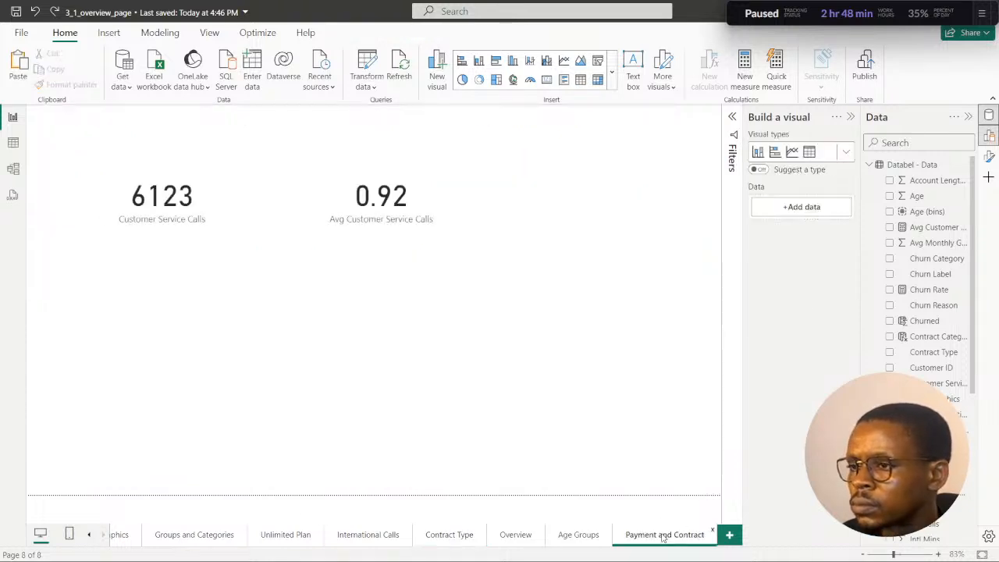
key(ctrl+v)
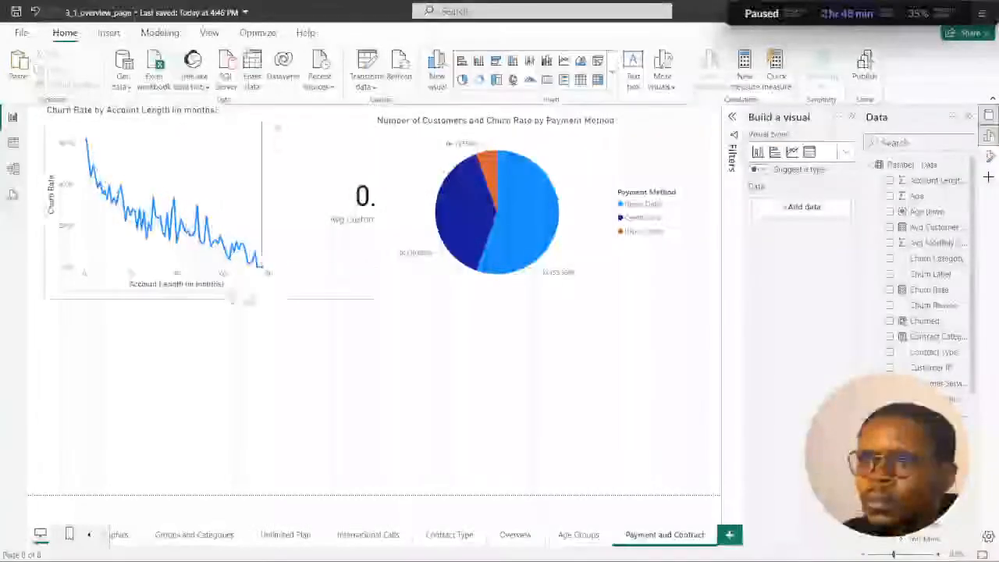
Move the pasted charts below the two cards and delete the payment method pie chart.
drag(267, 117, 279, 308)
click(281, 311)
click(421, 343)
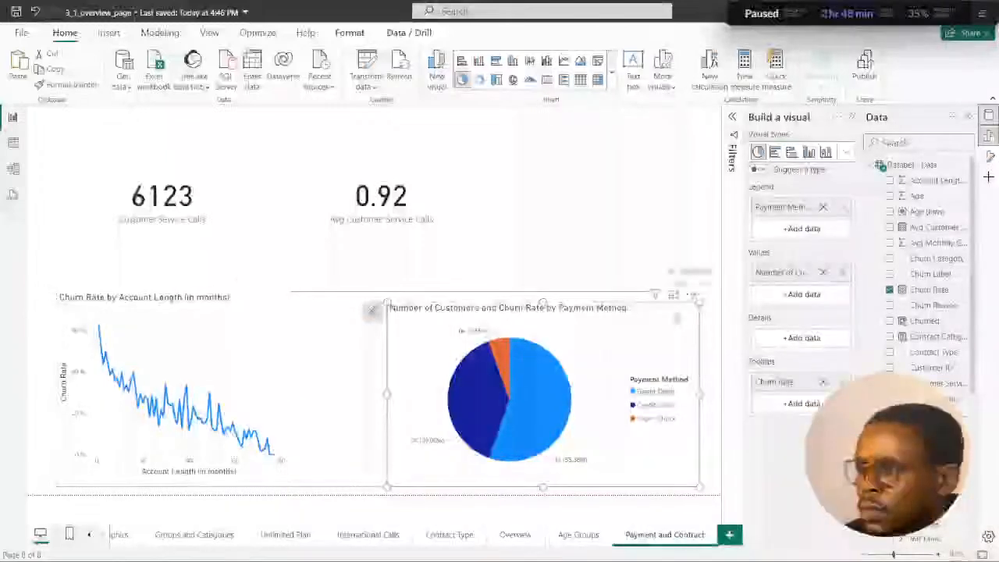
drag(373, 311, 323, 244)
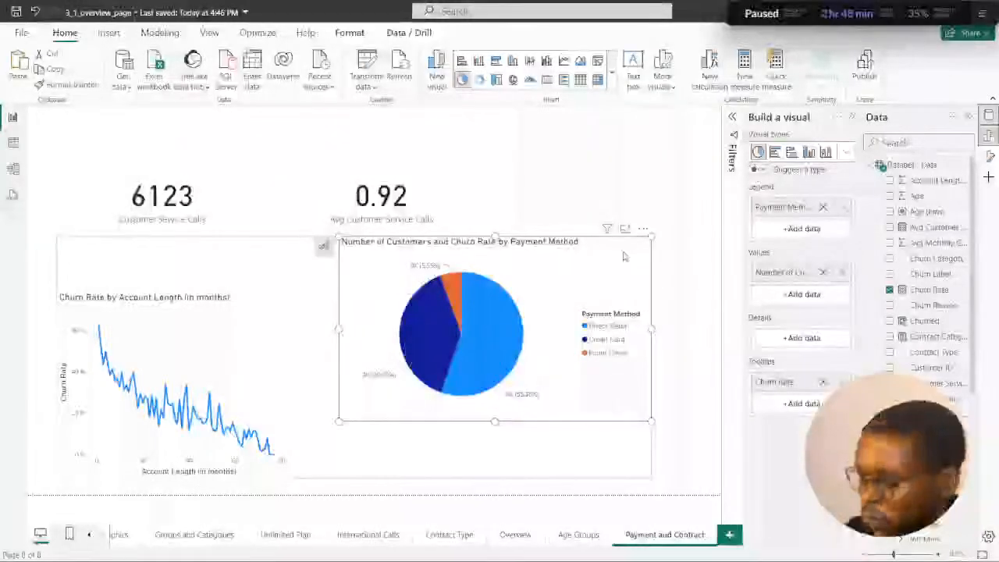
key(Delete)
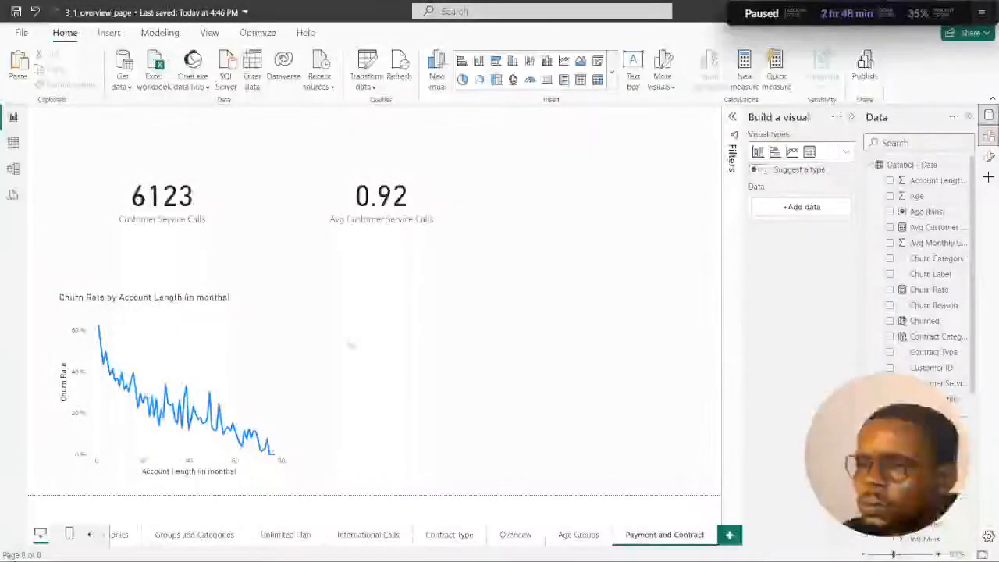
Widen the Churn Rate by Account Length line chart and reposition it just beneath the service-call cards.
click(278, 311)
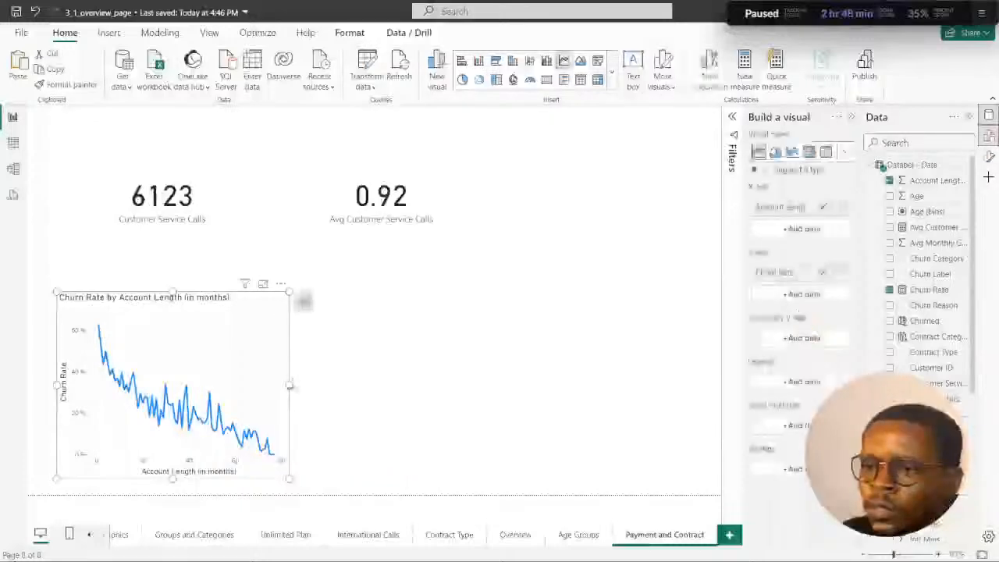
drag(289, 385, 561, 385)
drag(384, 300, 450, 257)
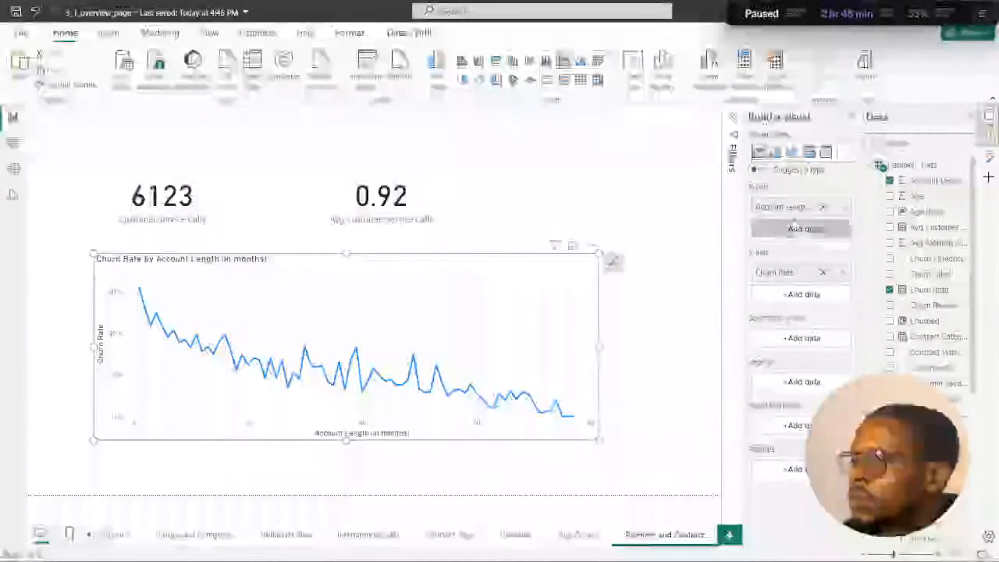
Examine the distinct values of the Account Length (in months) column in the data table and return to the report page.
drag(777, 272, 573, 204)
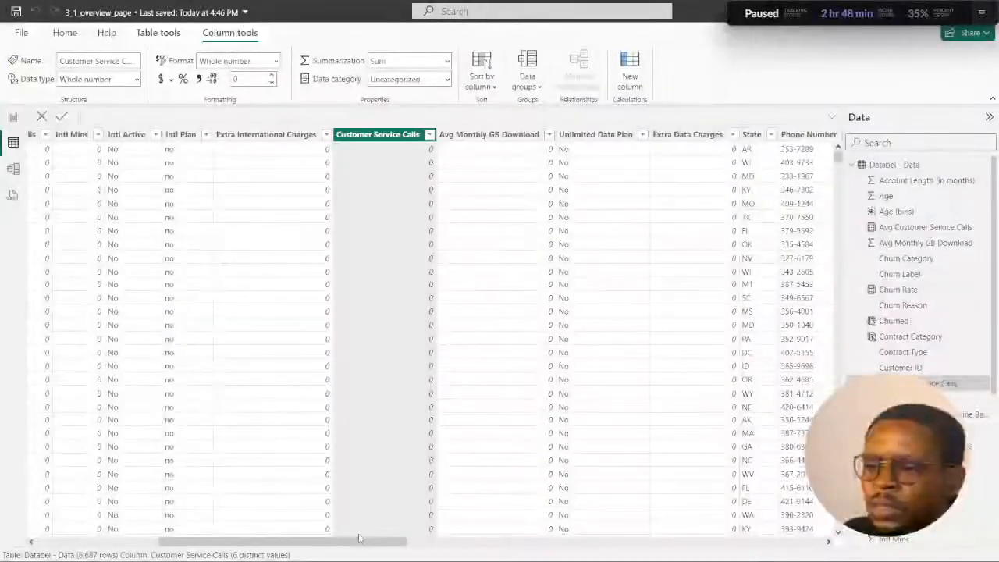
drag(278, 540, 177, 540)
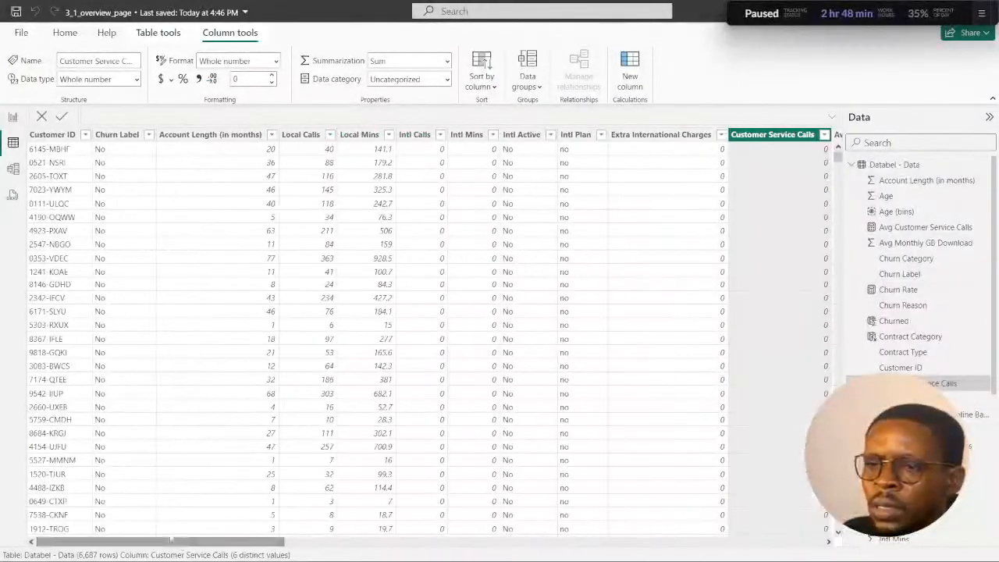
click(271, 135)
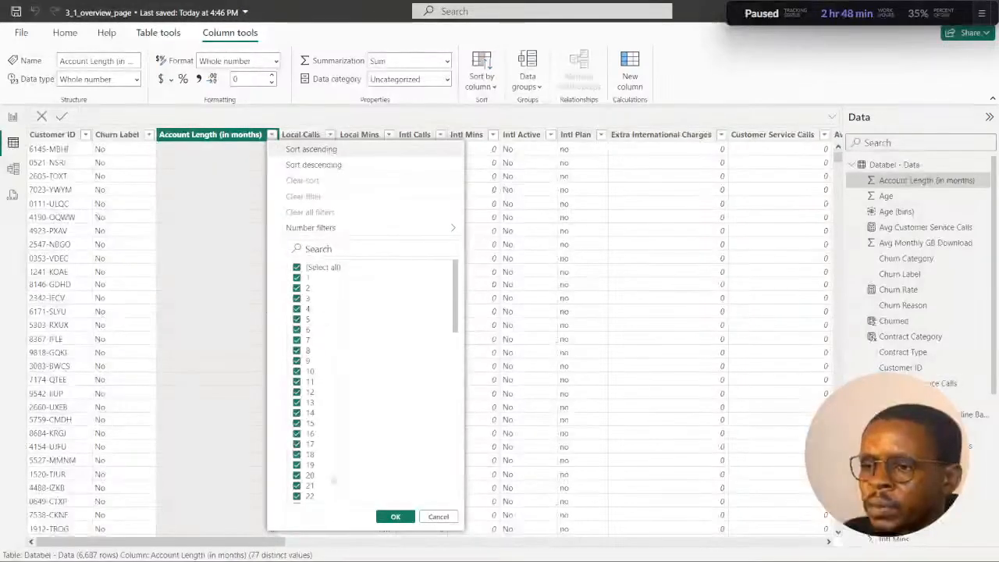
scroll(346, 438, down, 3)
scroll(346, 438, down, 4)
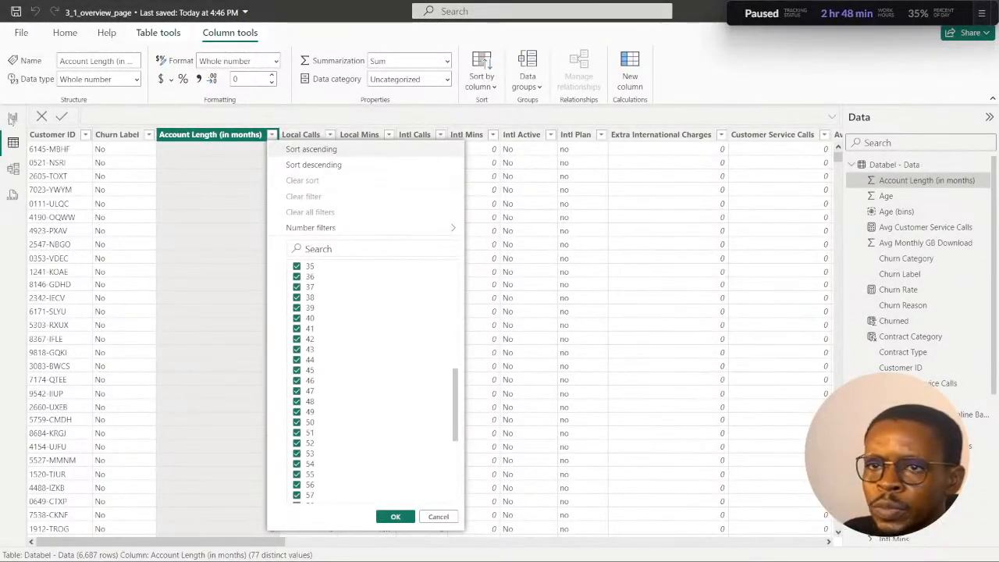
click(12, 118)
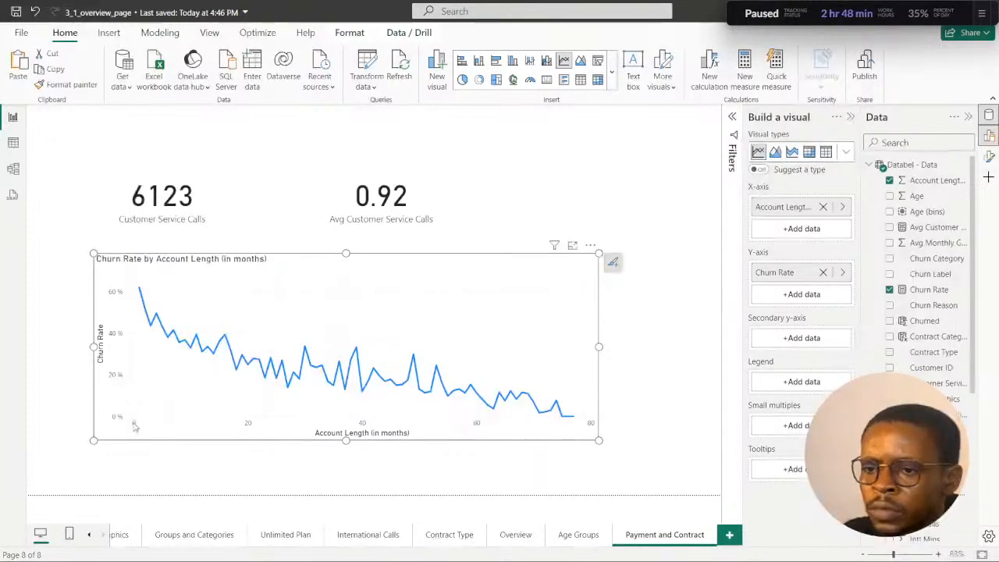
Enlarge the line chart to span nearly the full page width beneath the cards and shift it down slightly.
mouse_move(141, 293)
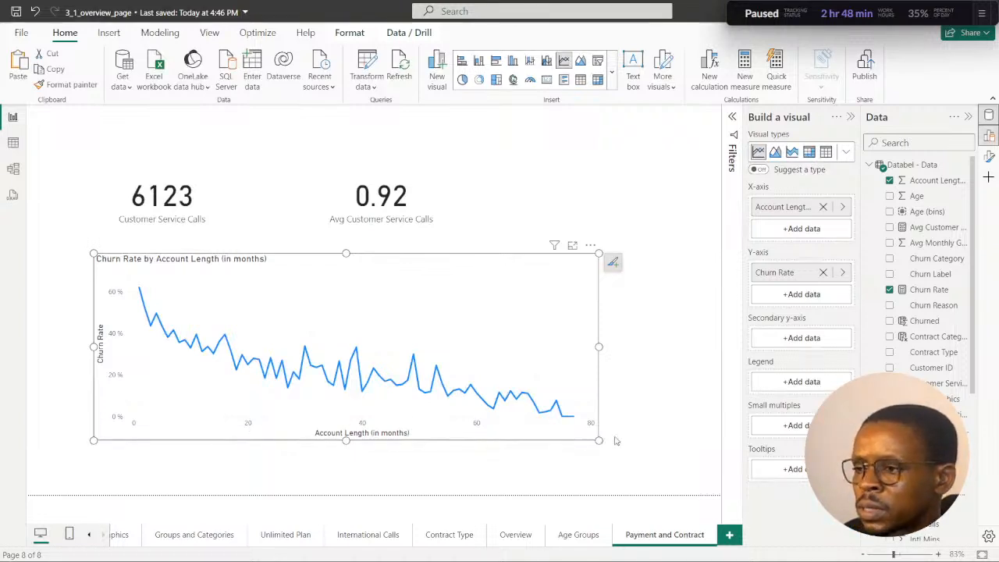
drag(598, 440, 681, 468)
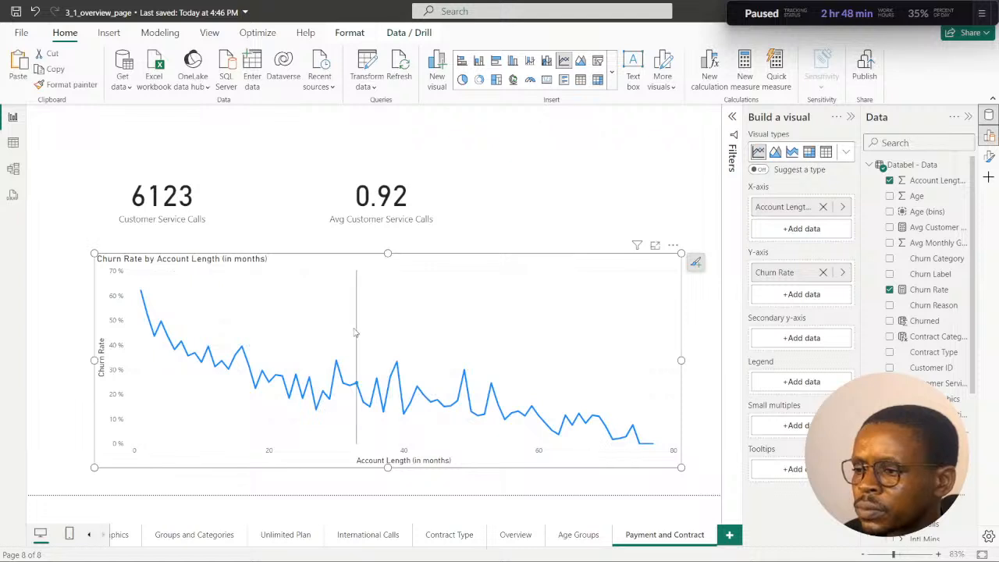
drag(94, 362, 40, 364)
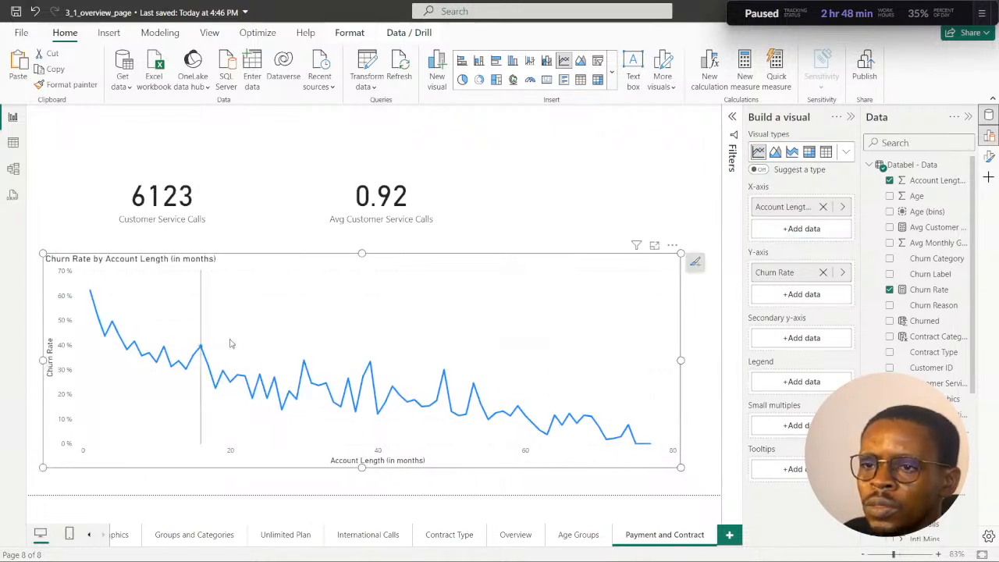
mouse_move(301, 263)
mouse_down()
mouse_move(317, 268)
mouse_move(307, 270)
mouse_up()
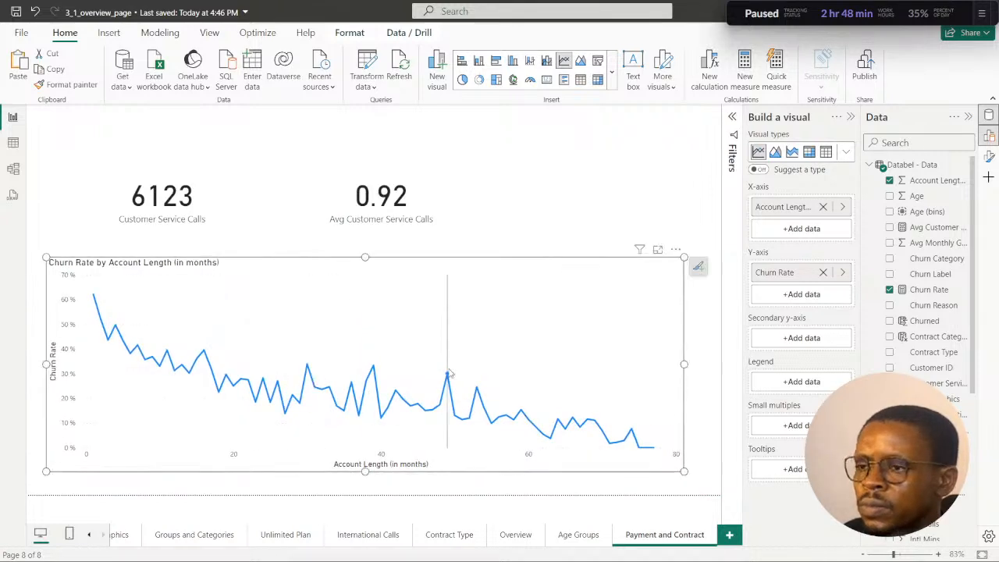
Reduce the height of both service-call cards and space them evenly above the line chart.
click(422, 204)
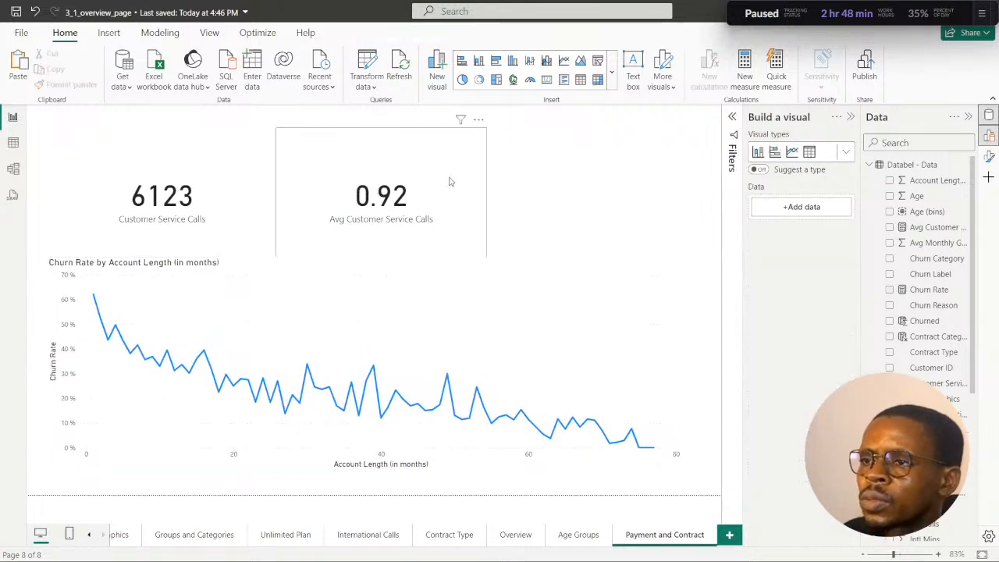
click(449, 182)
drag(382, 129, 417, 153)
click(192, 152)
drag(162, 128, 227, 162)
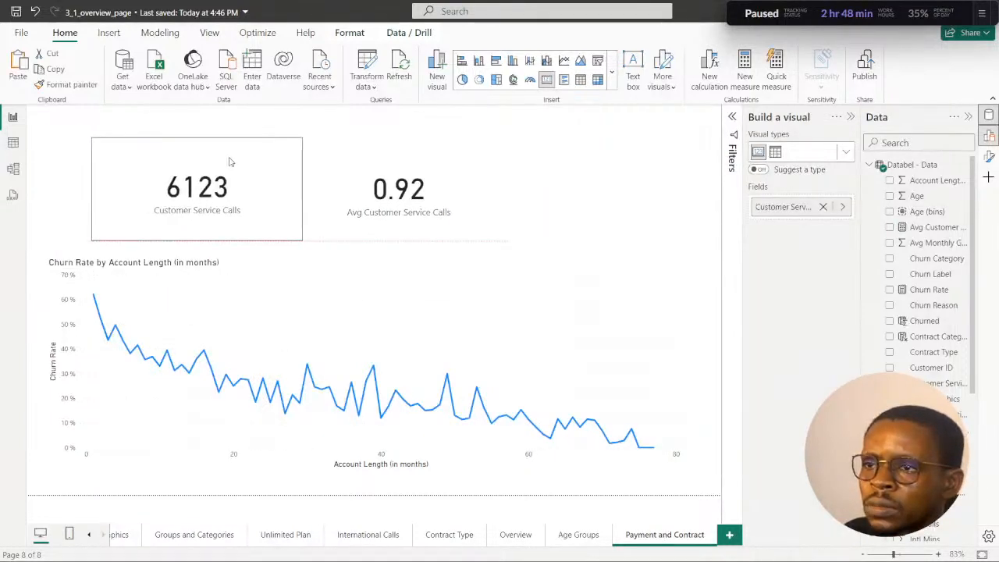
click(356, 159)
drag(371, 160, 390, 161)
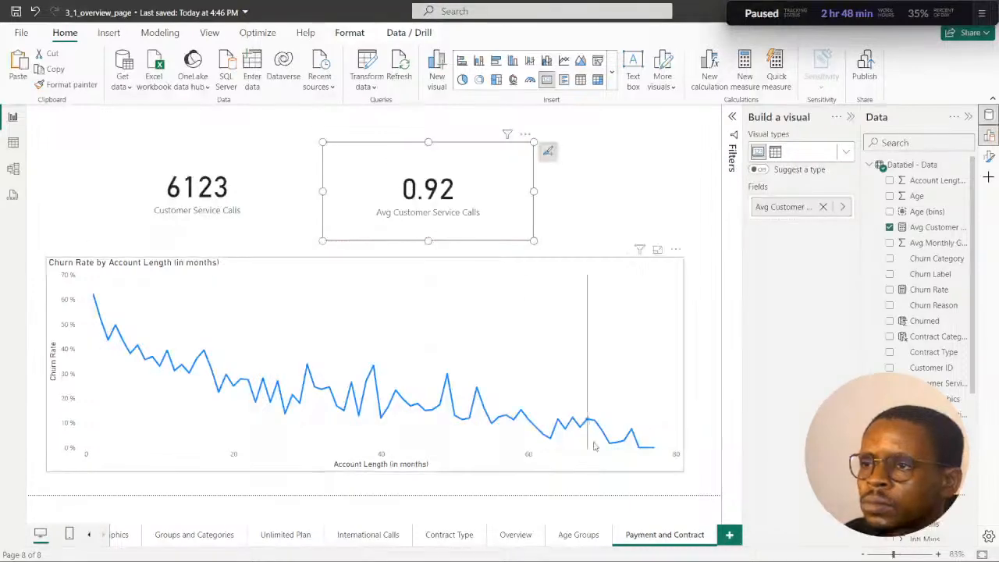
Switch to the DataCamp exercise in Chrome, reread instruction 3 and return to Power BI Desktop.
mouse_move(596, 531)
click(537, 549)
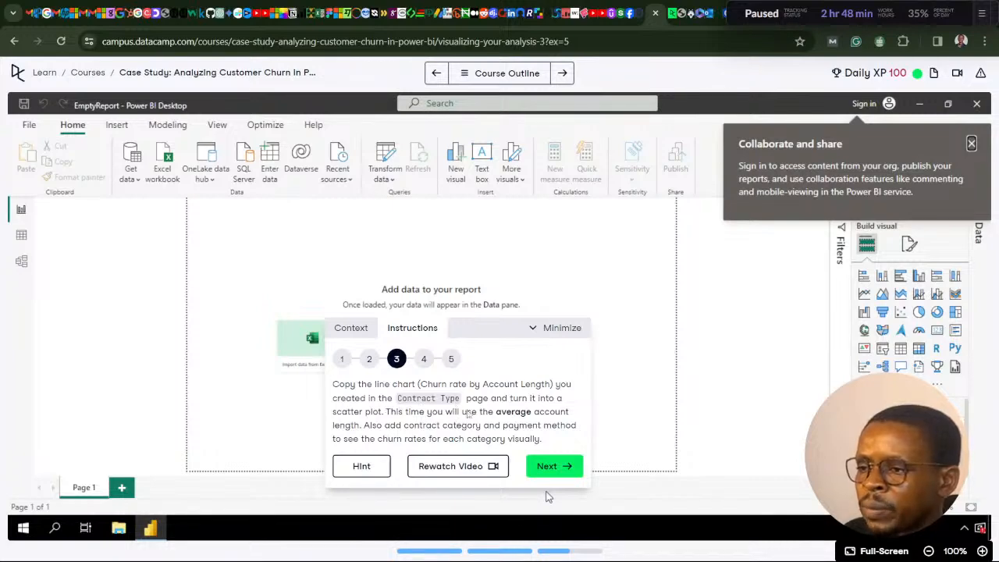
click(537, 549)
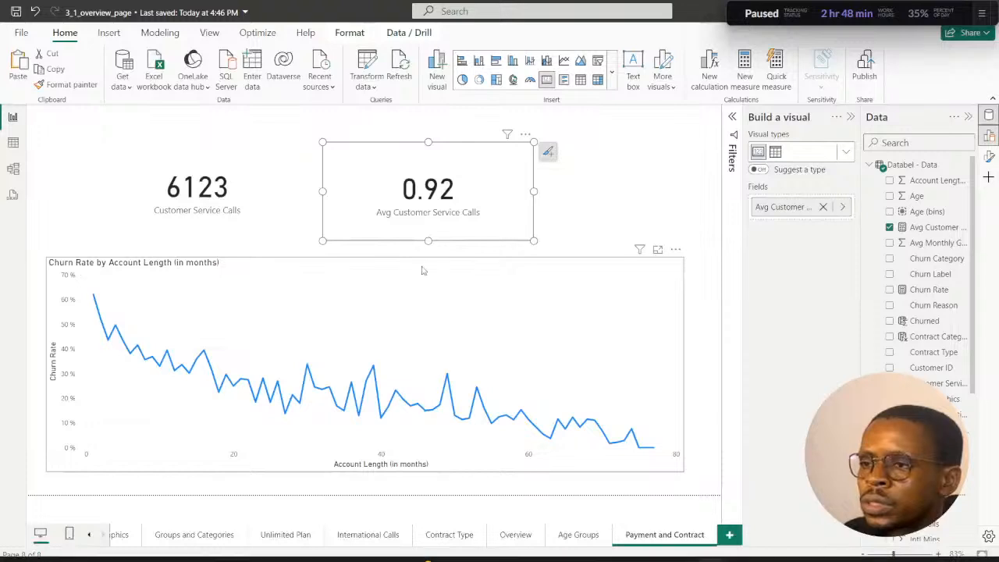
Convert the Churn Rate by Account Length line chart into a scatter chart.
click(570, 275)
click(847, 152)
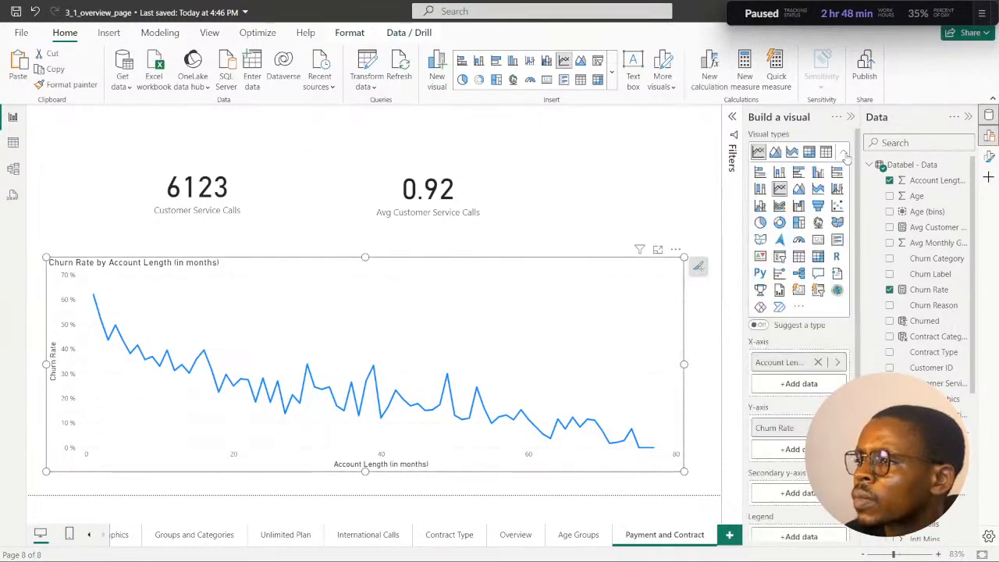
click(837, 206)
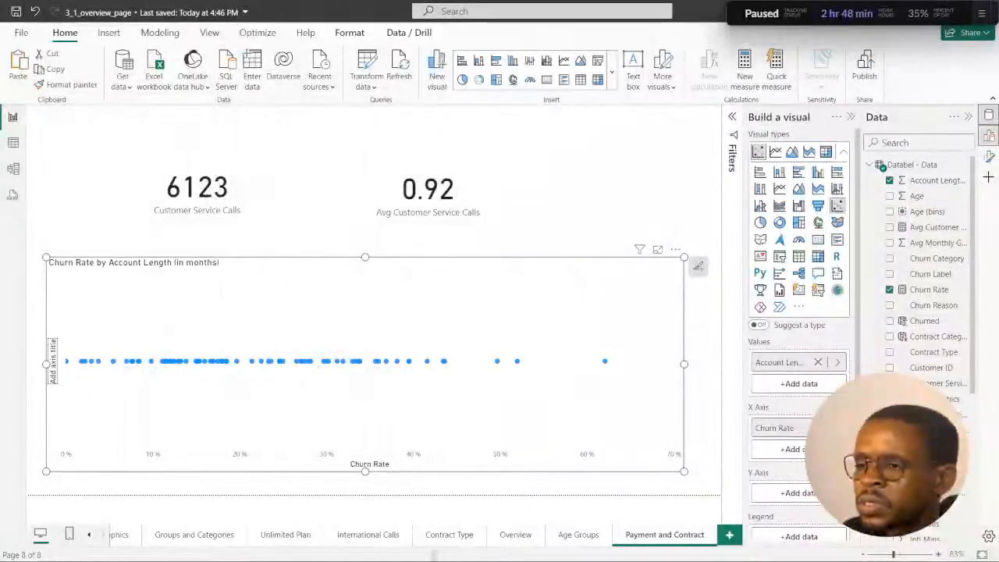
Check the average account length requirement in the DataCamp exercise in Chrome and return to Power BI Desktop.
mouse_move(511, 555)
click(537, 546)
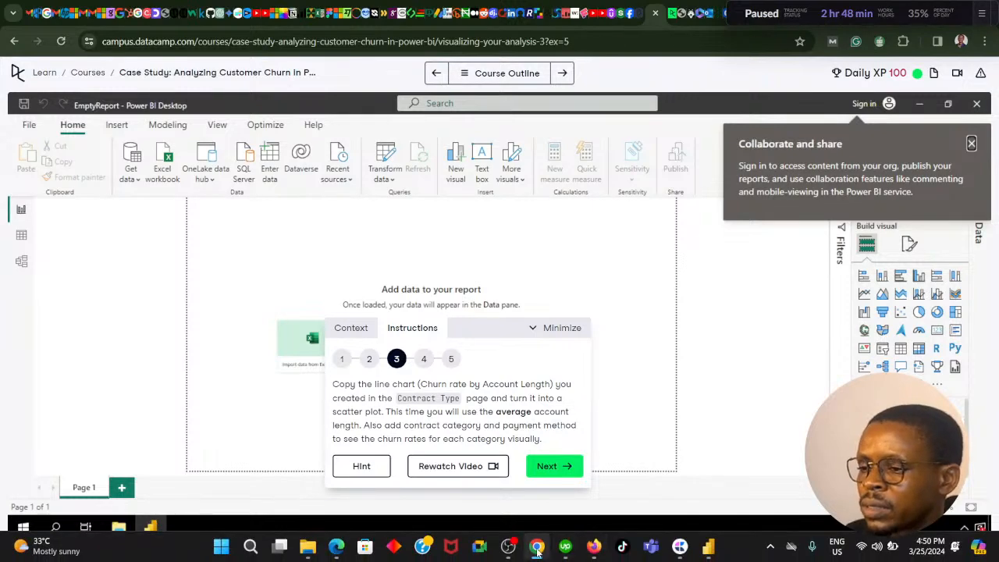
click(537, 551)
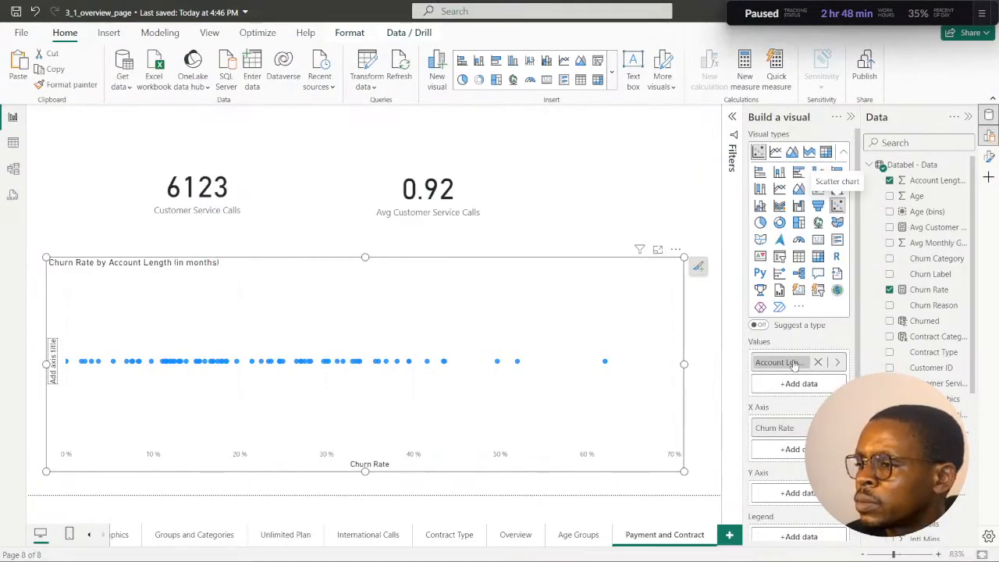
Remove and restore Account Length (in months) in the scatter chart's values, and check its data options for an aggregation.
click(818, 363)
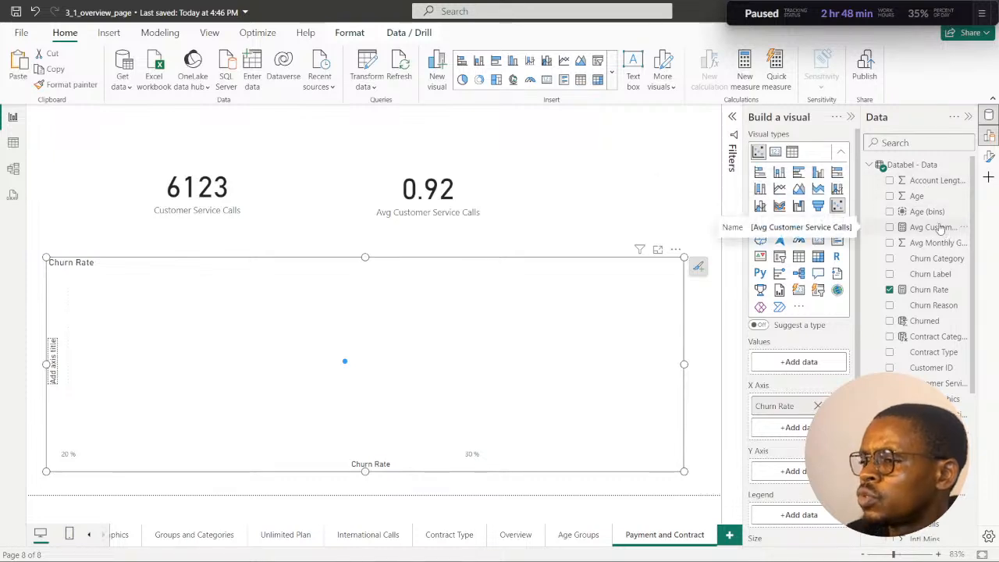
click(889, 180)
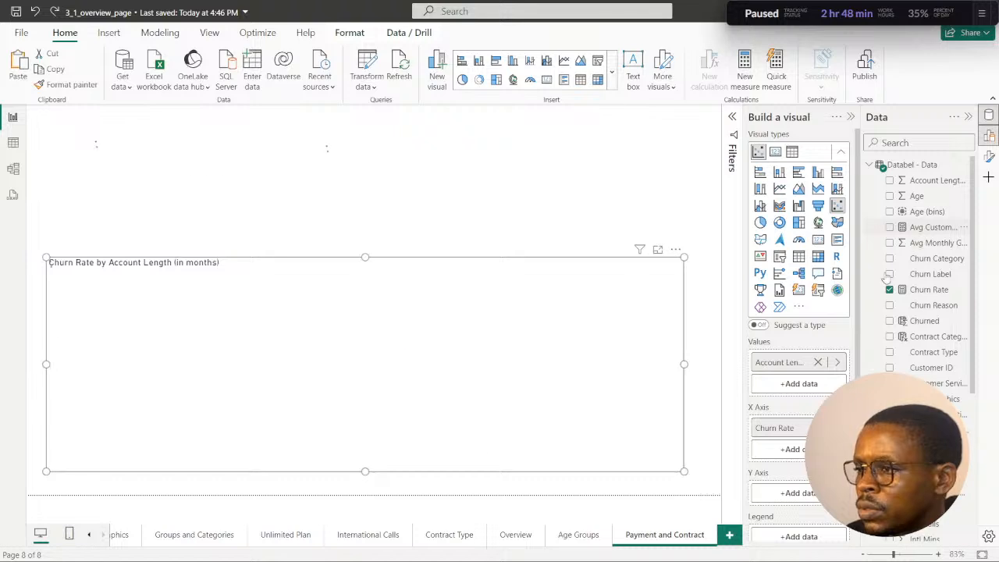
click(837, 363)
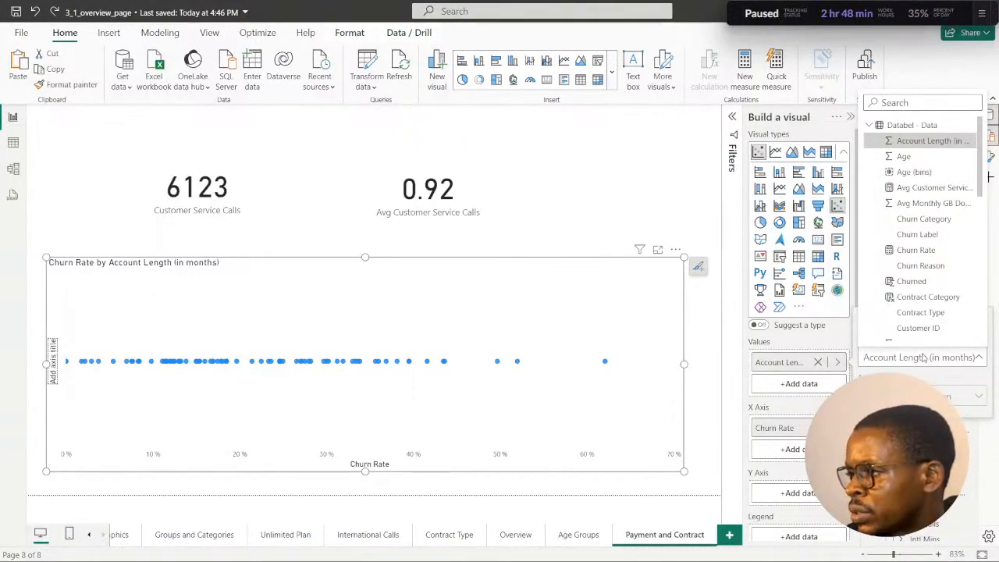
click(984, 359)
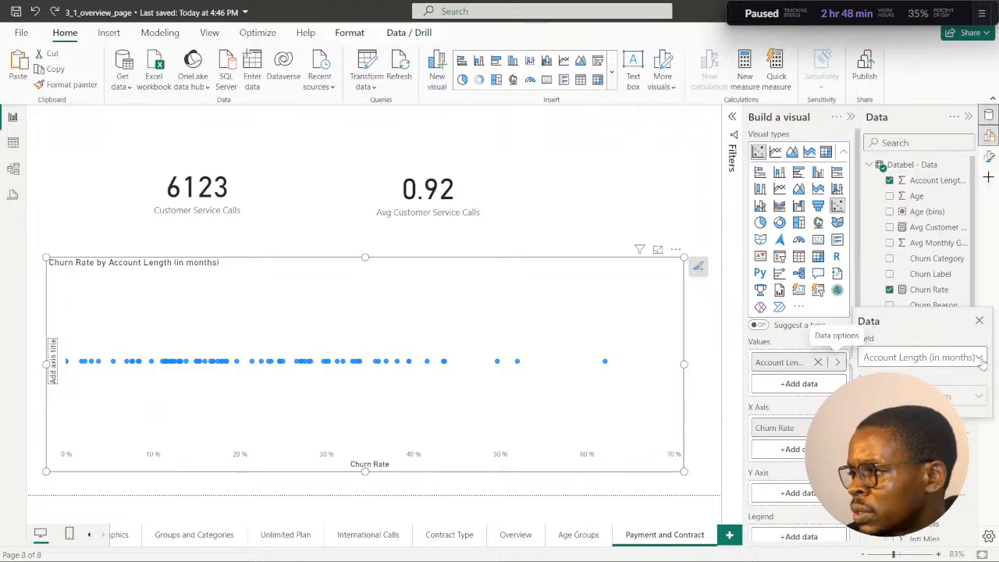
click(982, 359)
click(982, 360)
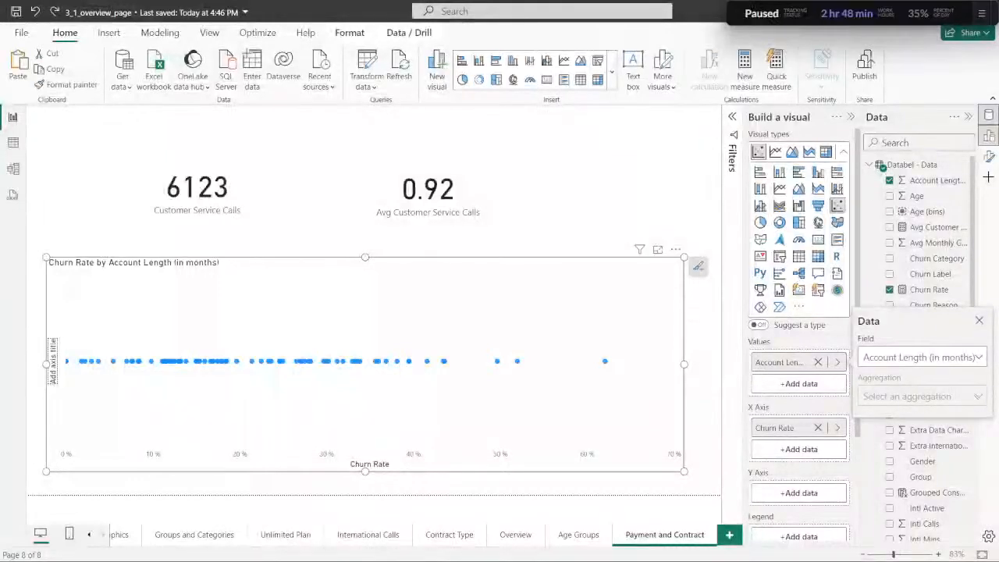
Remove Account Length (in months) from the scatter chart's values, search the fields for "av", and add the field back.
click(818, 363)
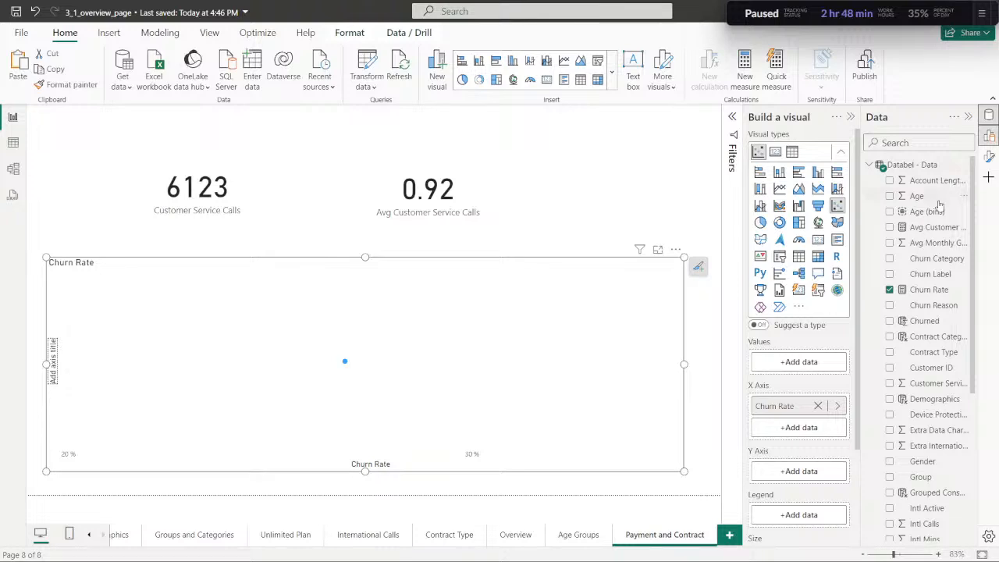
click(897, 143)
text(av)
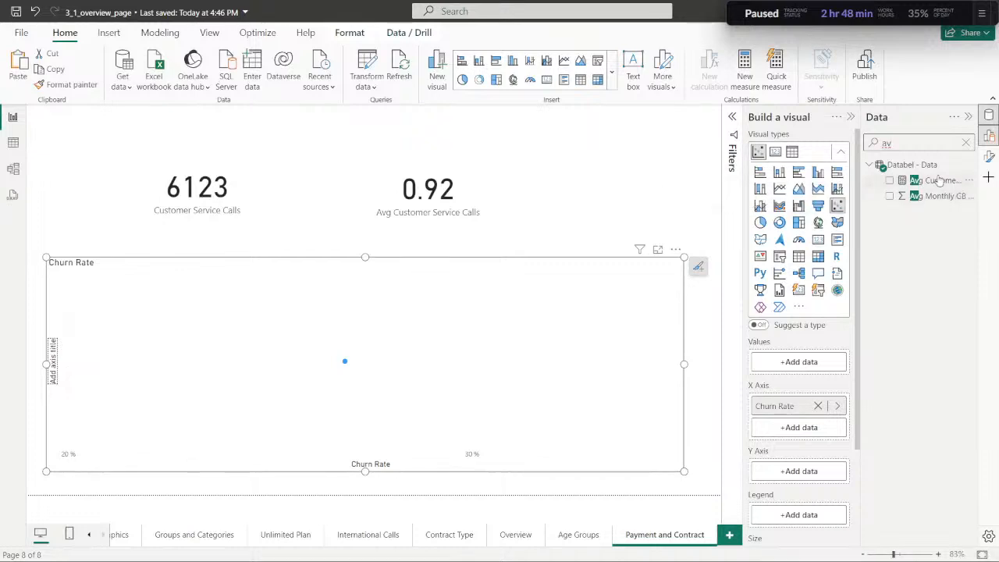
click(967, 145)
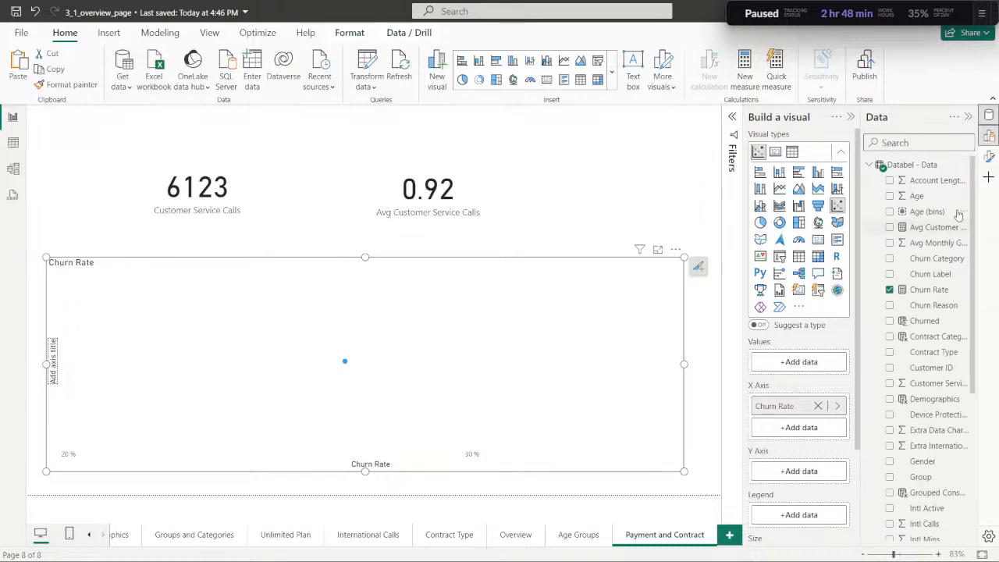
drag(939, 181, 819, 361)
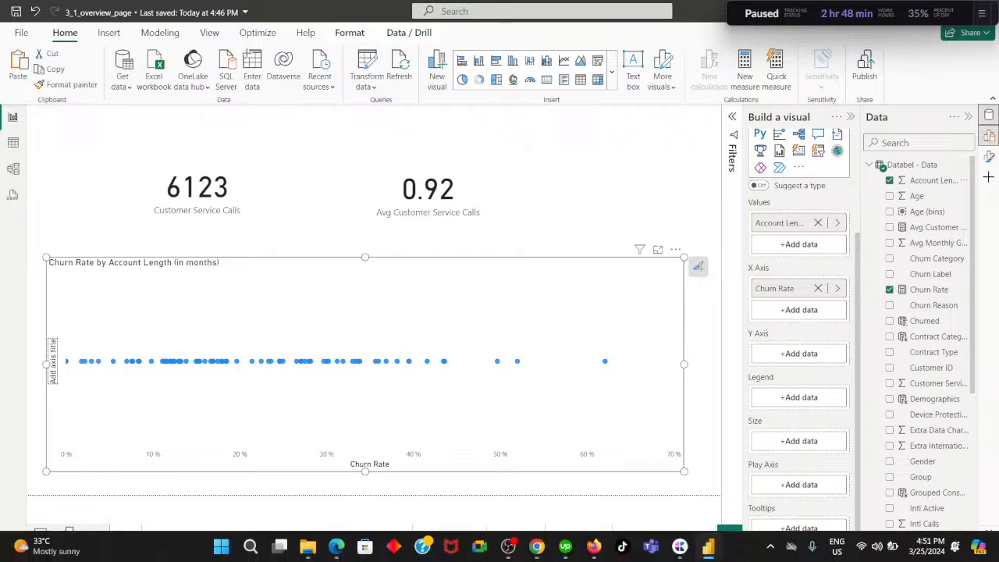
Reread the average account length instruction in the DataCamp exercise in Chrome and return to Power BI Desktop.
click(537, 548)
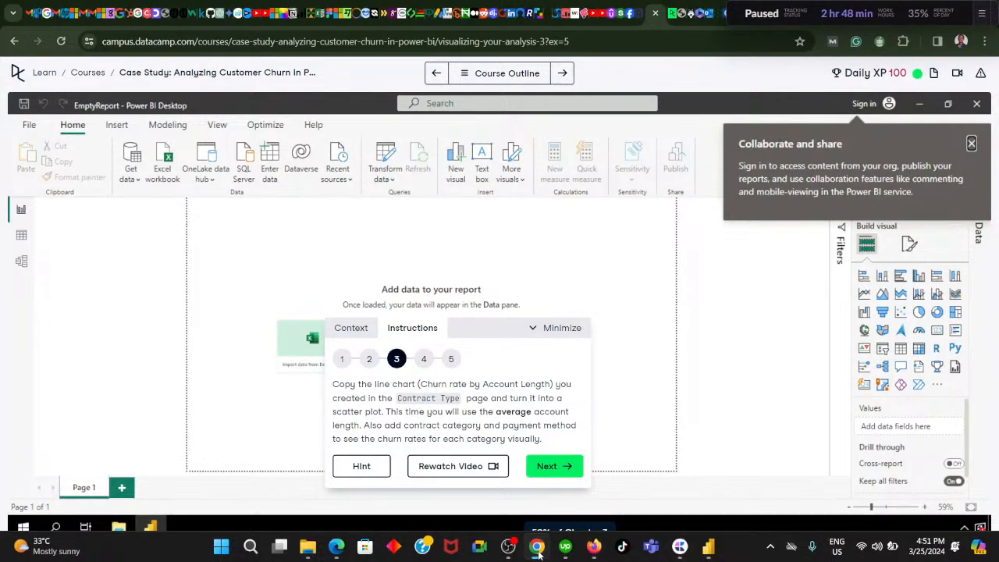
click(538, 553)
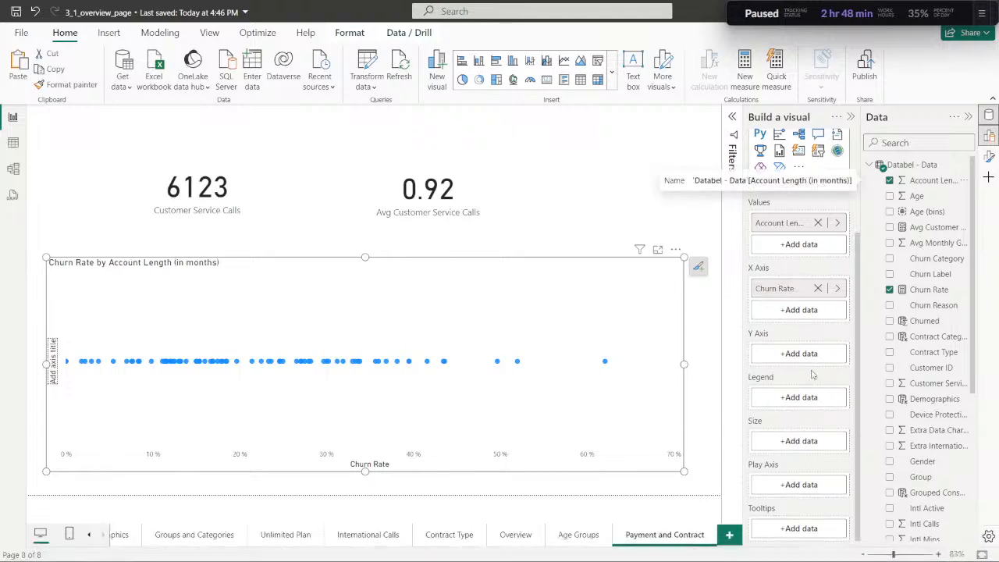
scroll(817, 453, up, 3)
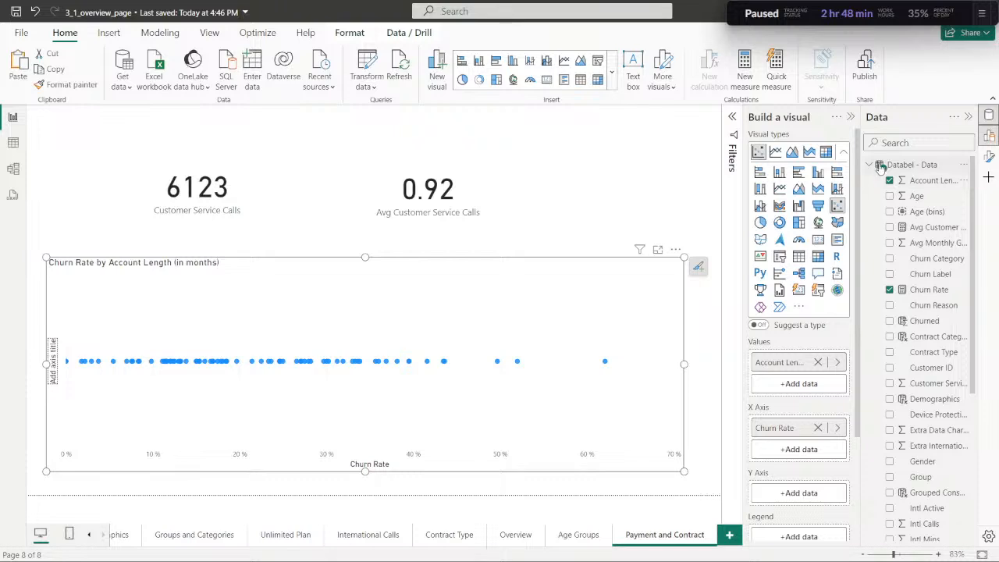
Start a new measure in the Databel - Data table and name it Avg Account Length.
click(965, 167)
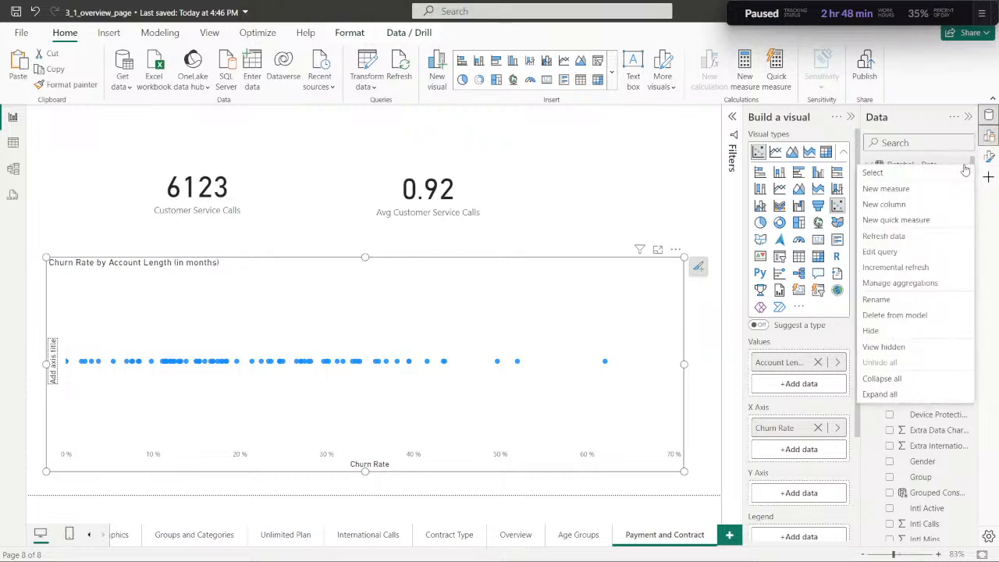
click(964, 164)
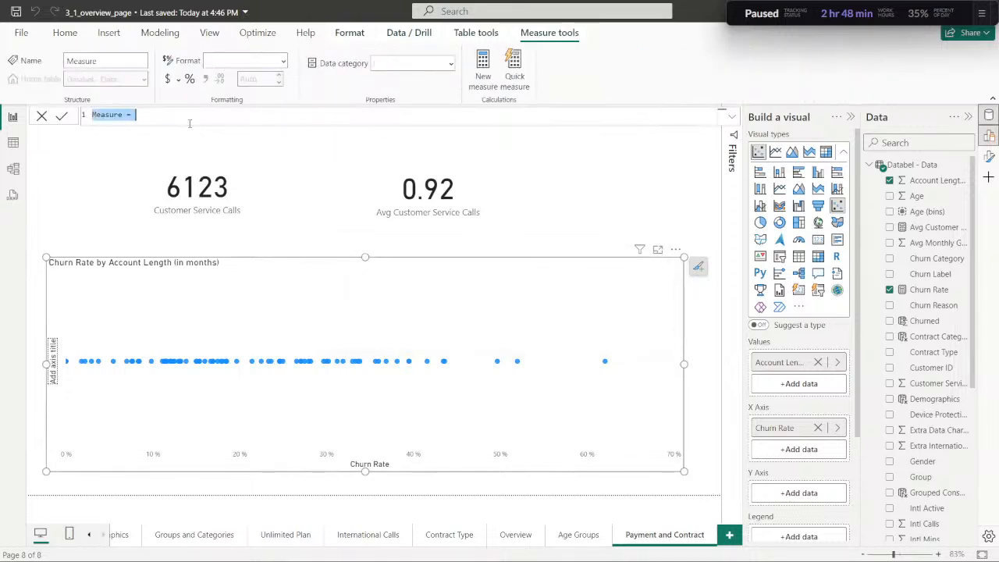
text(Avrage)
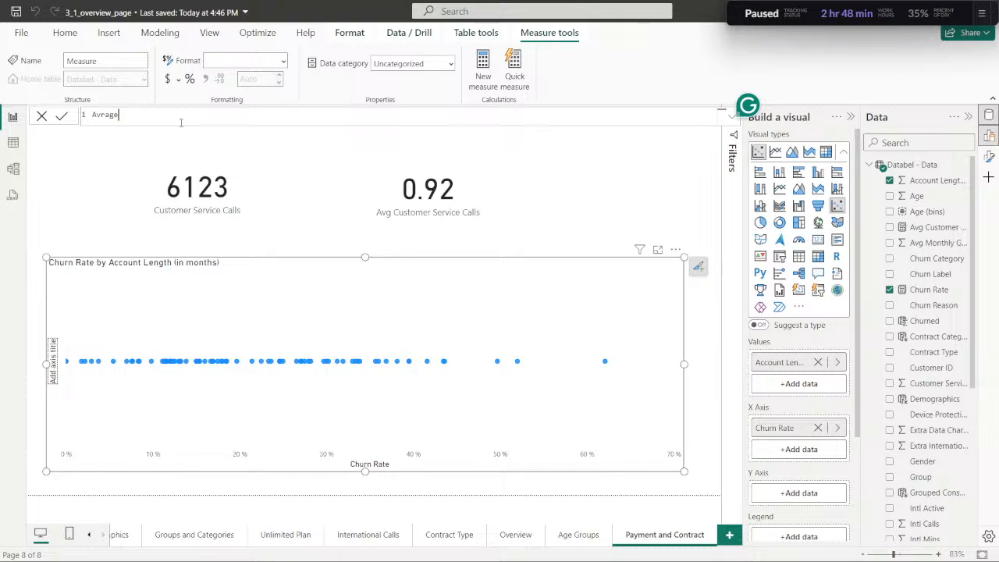
key(BackSpace)
key(BackSpace)
key(BackSpace)
key(BackSpace)
key(BackSpace)
text(vg)
text( Account)
text(: Len)
text(gh)
key(BackSpace)
text(th)
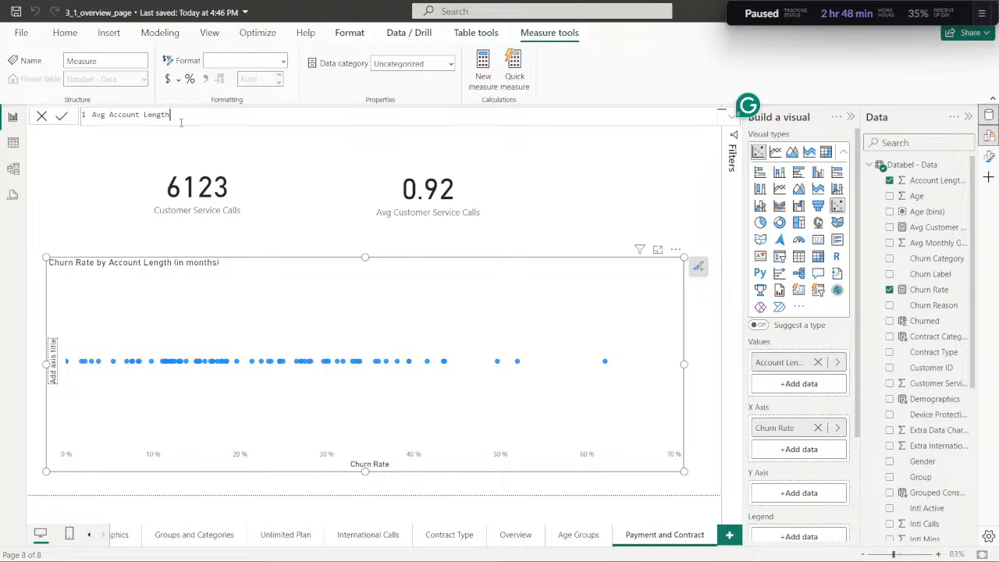
Define the Avg Account Length measure as AVERAGE('Databel - Data'[Account Length (in months)]) and commit the formula.
text( = ave)
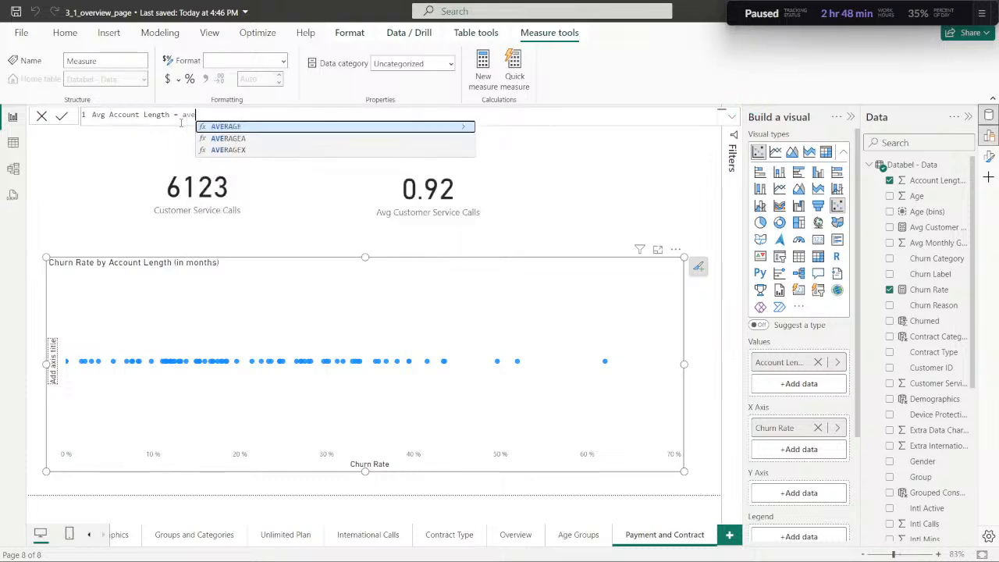
key(Tab)
text(acc)
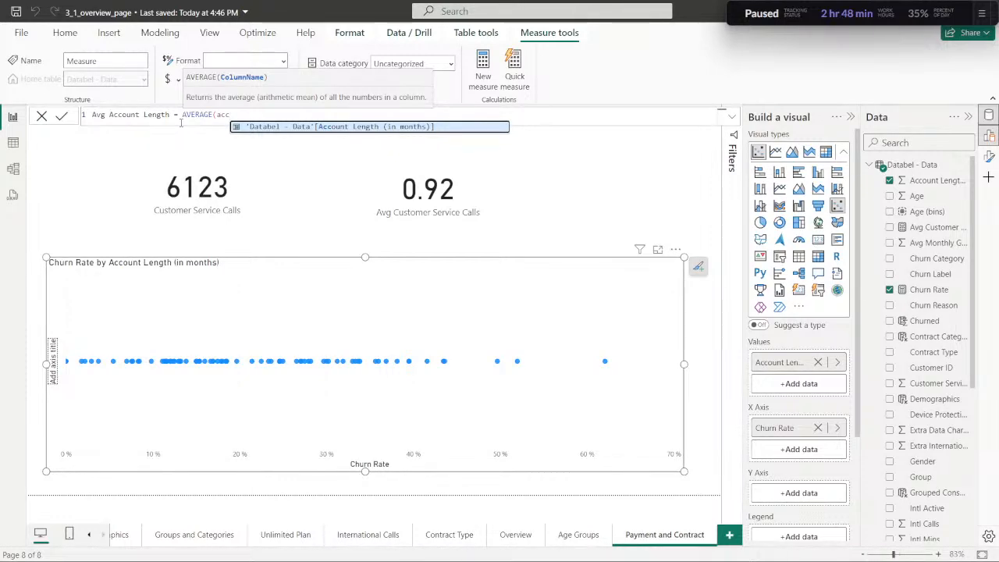
key(Tab)
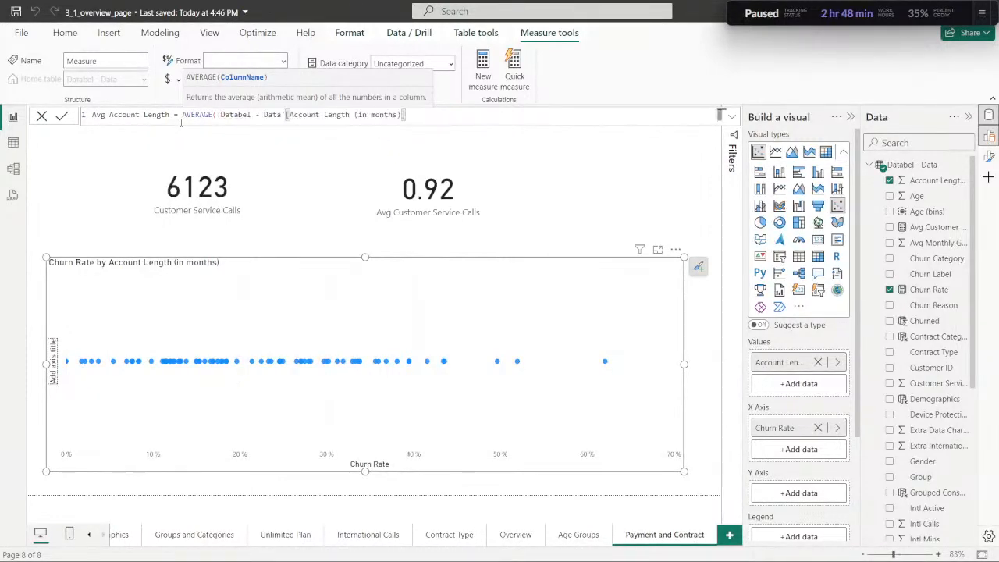
text())
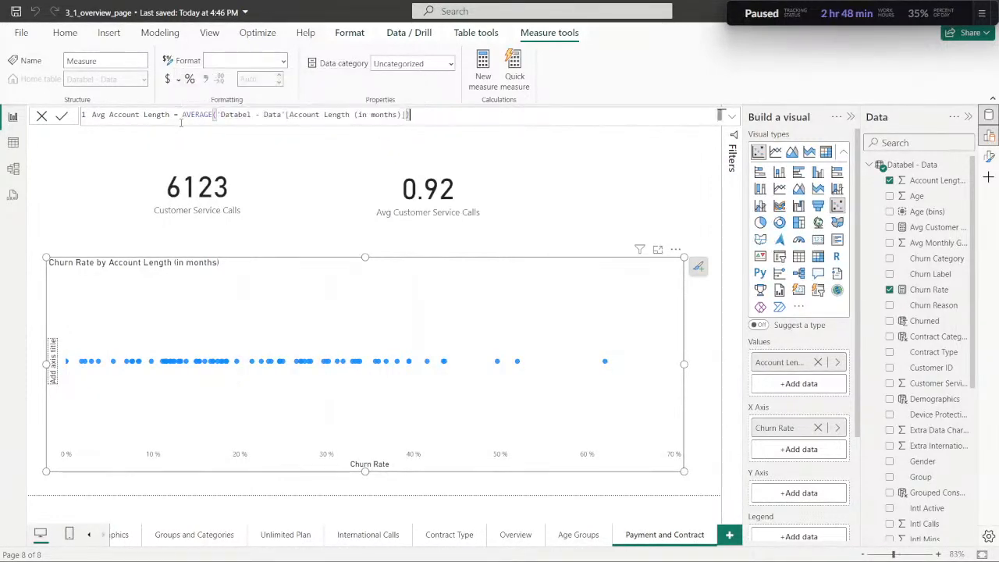
click(64, 116)
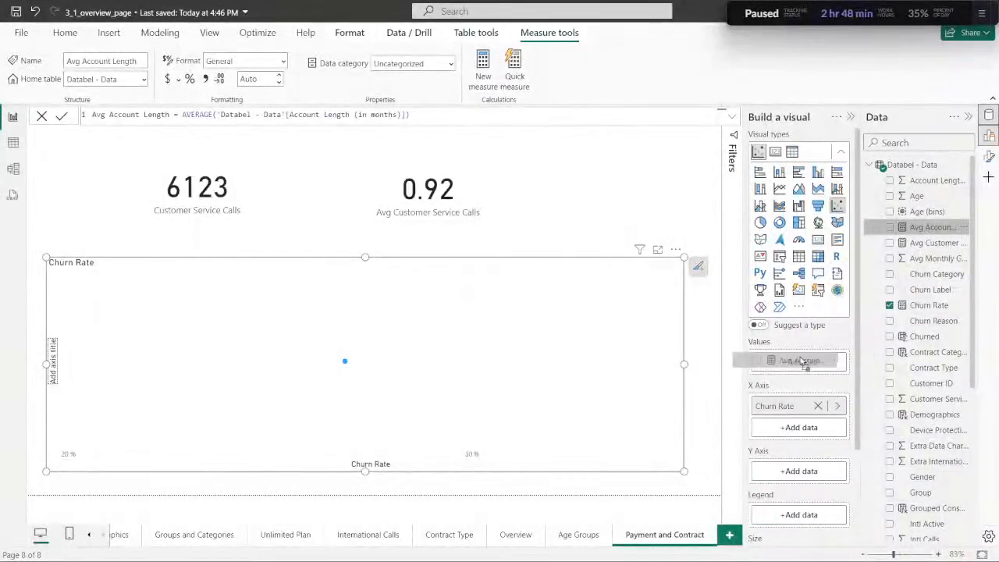
Try to add the Avg Account Length measure to the scatter chart's values.
scroll(804, 363, down, 3)
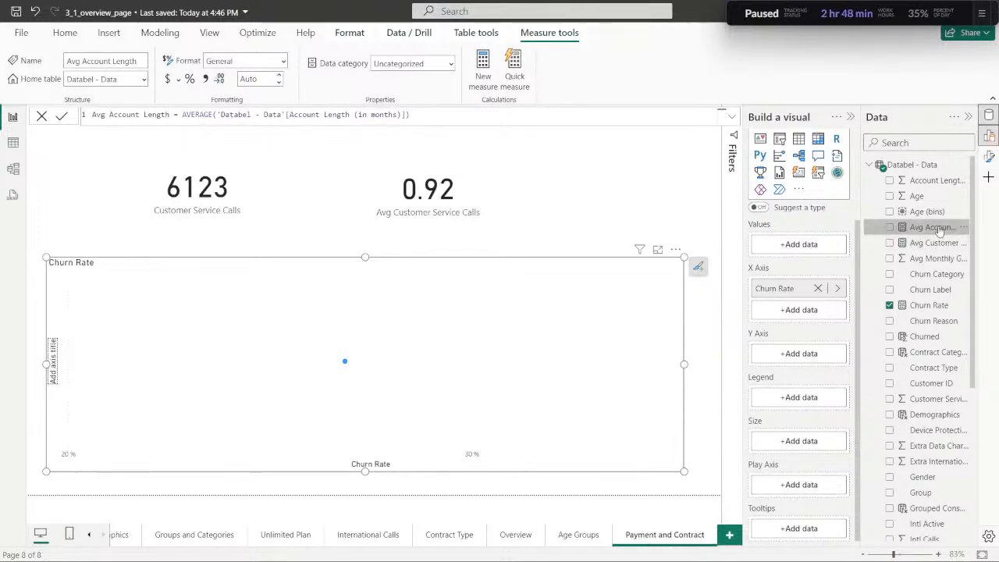
drag(940, 228, 495, 270)
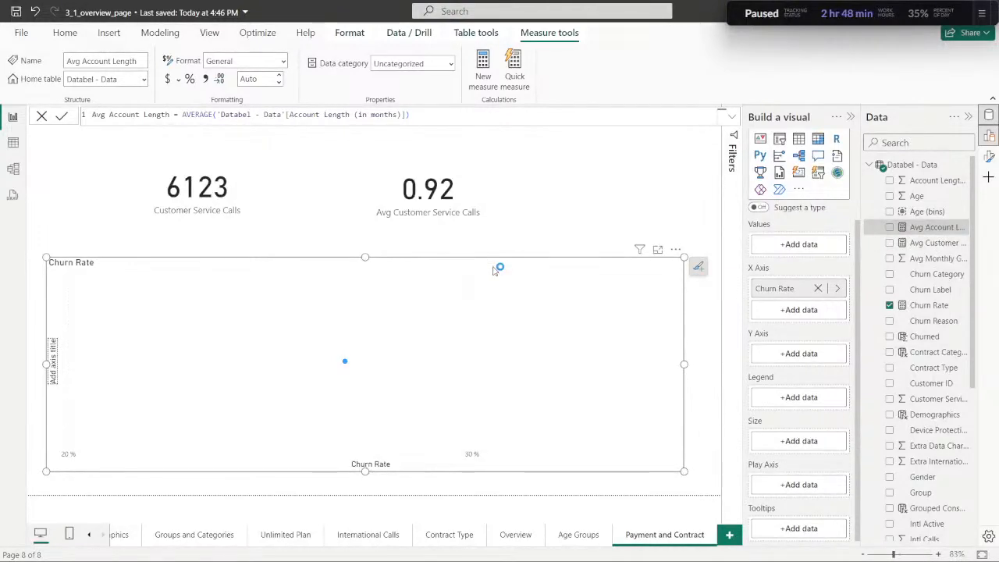
mouse_move(526, 264)
mouse_down()
mouse_move(537, 229)
mouse_move(536, 262)
mouse_up()
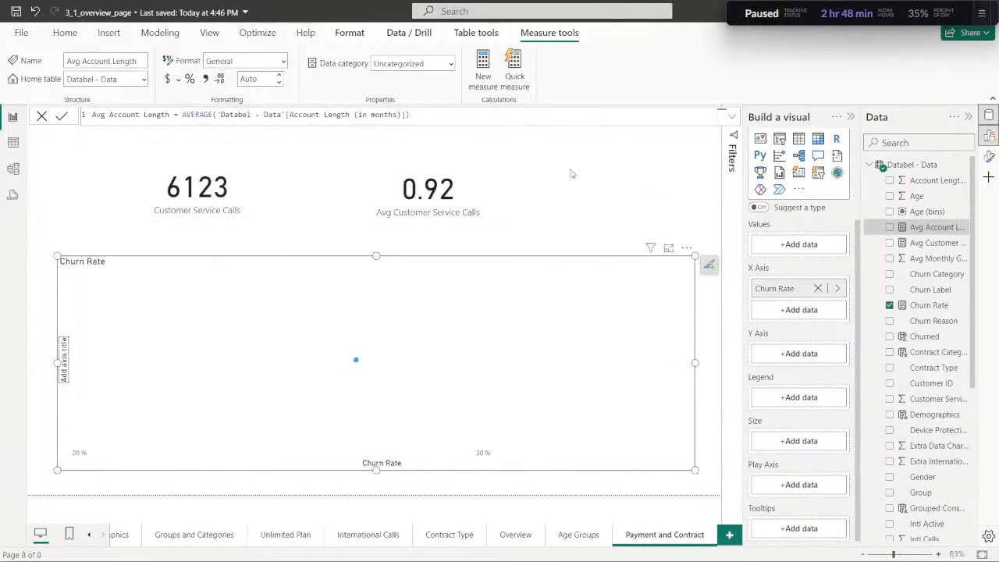
click(72, 164)
click(462, 361)
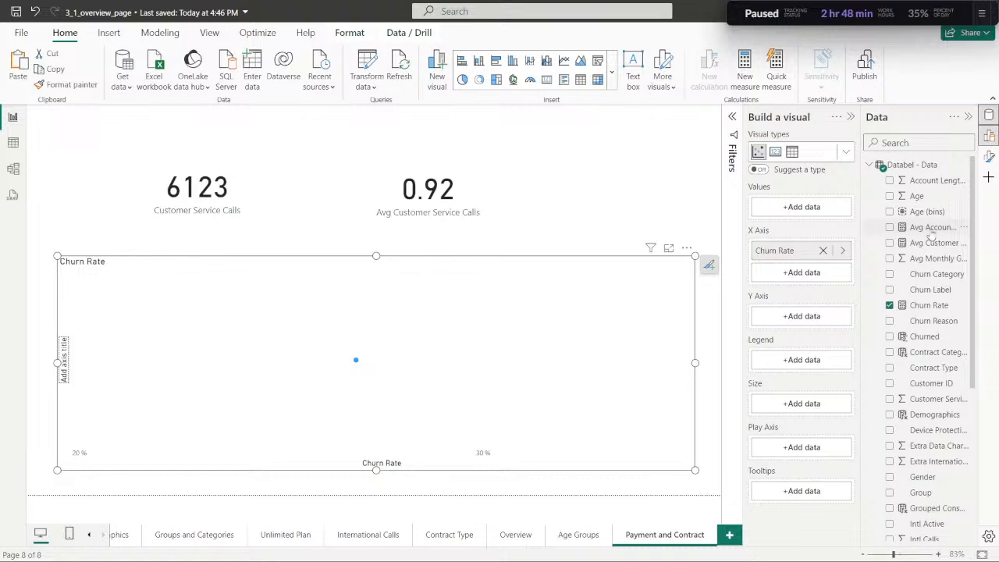
drag(936, 231, 818, 217)
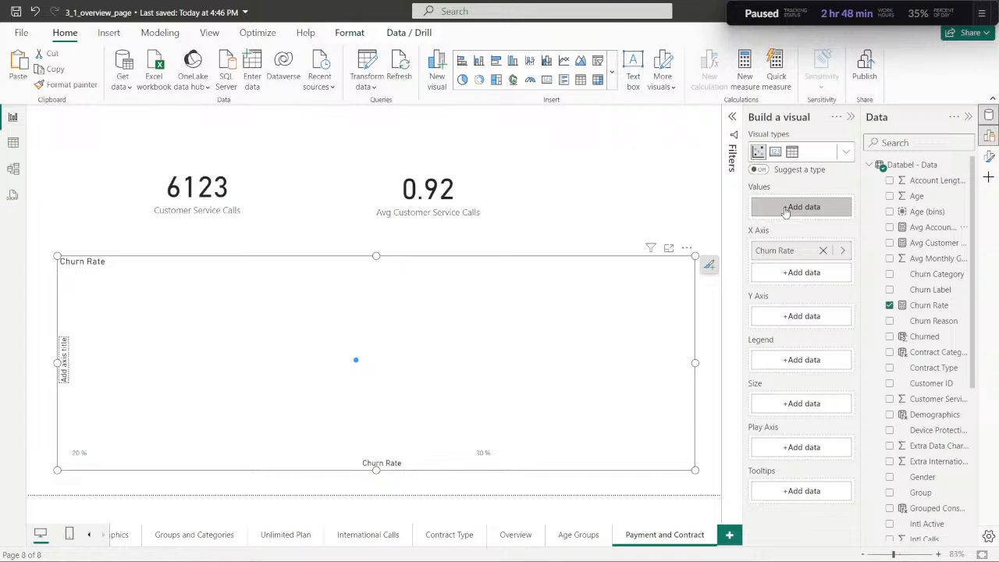
click(786, 209)
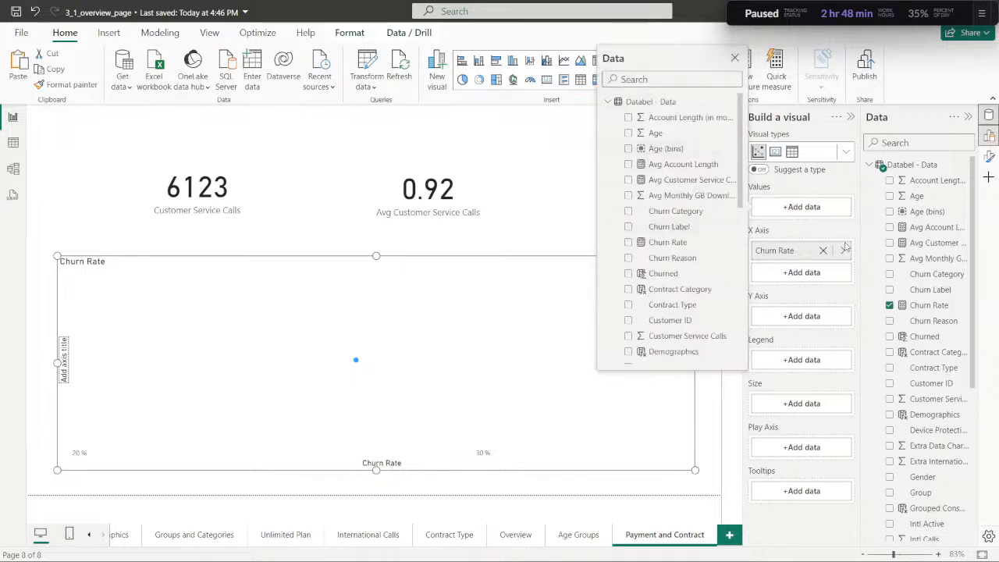
click(450, 262)
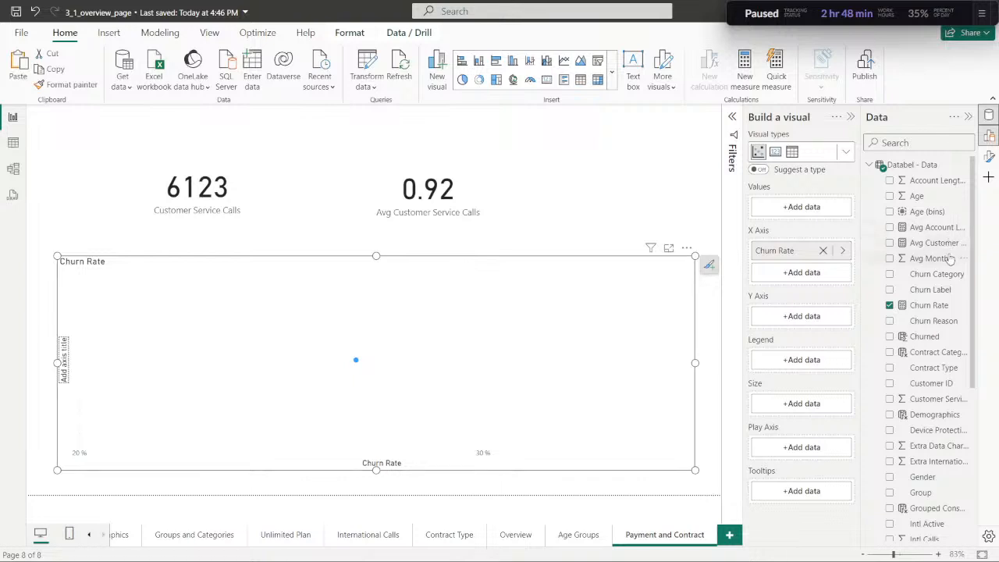
Add Avg Account Length as the scatter chart's Y axis, narrow the chart, and centre it beneath the service-call cards.
click(890, 227)
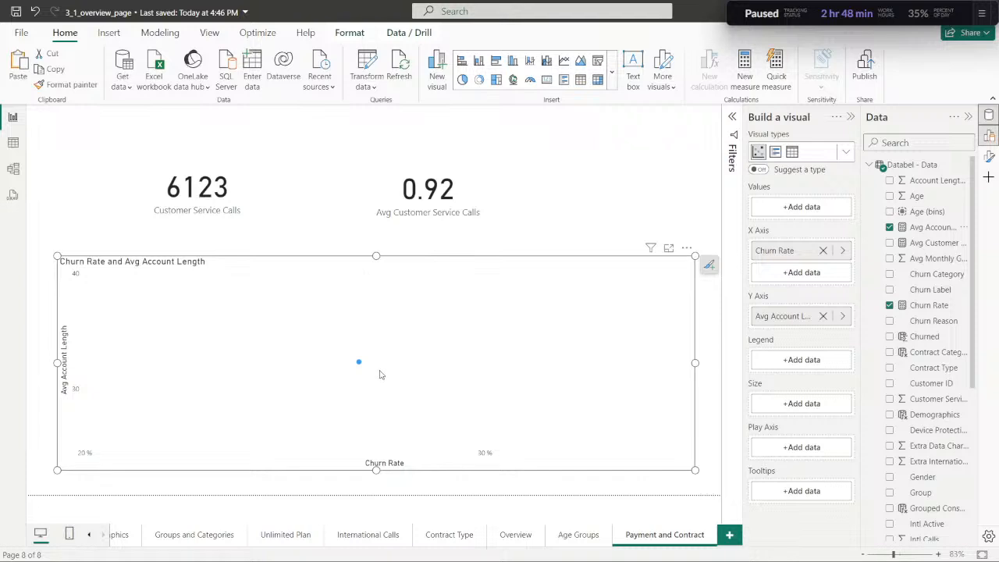
mouse_move(359, 366)
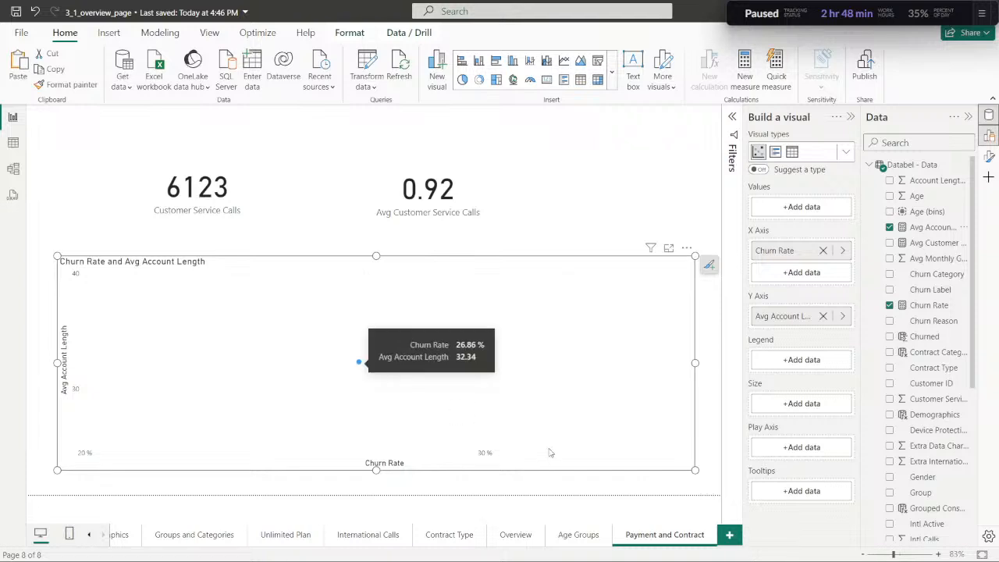
drag(56, 363, 163, 363)
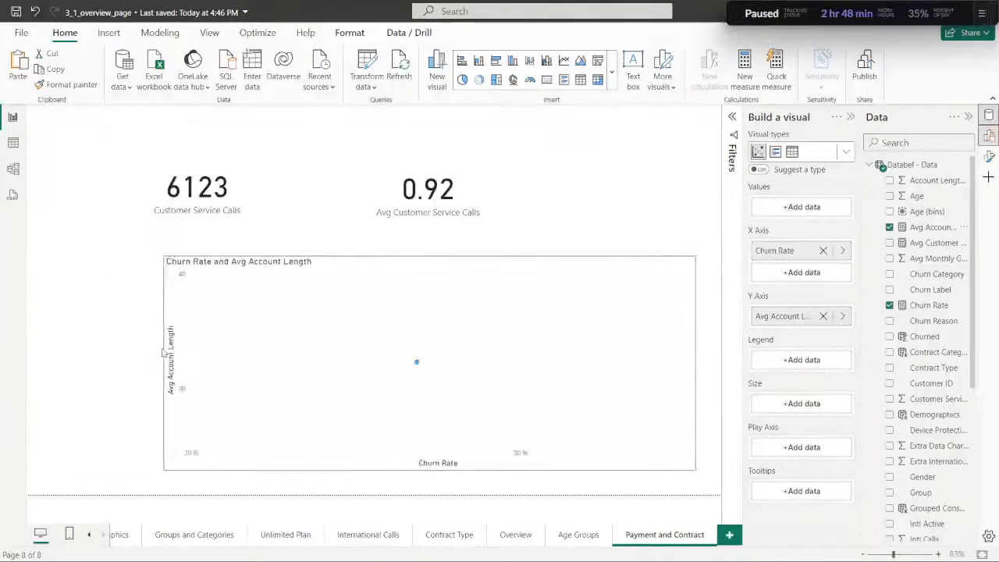
drag(416, 280, 357, 272)
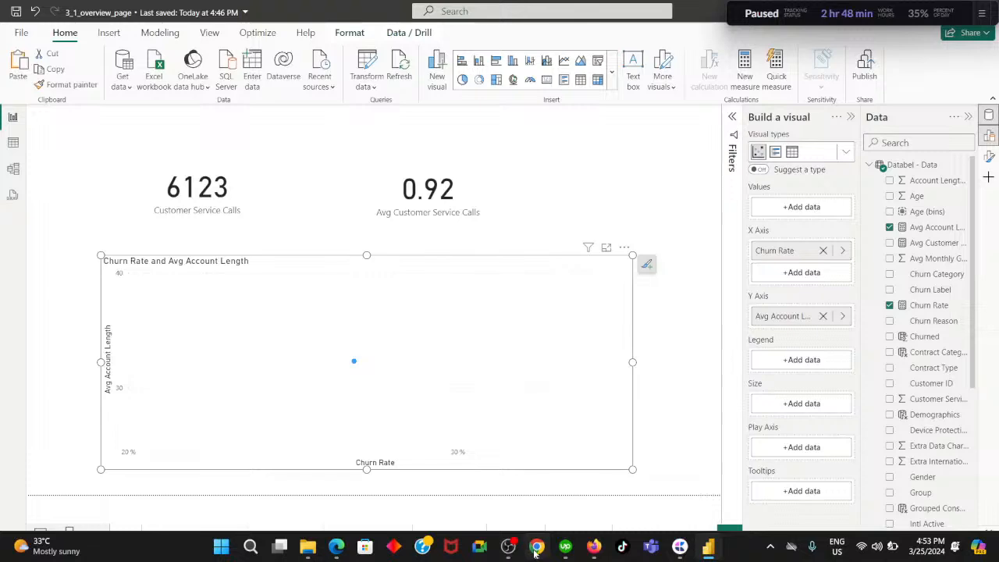
Check the contract category and payment method requirement in the DataCamp exercise in Chrome, and return to Power BI Desktop's field list.
click(536, 548)
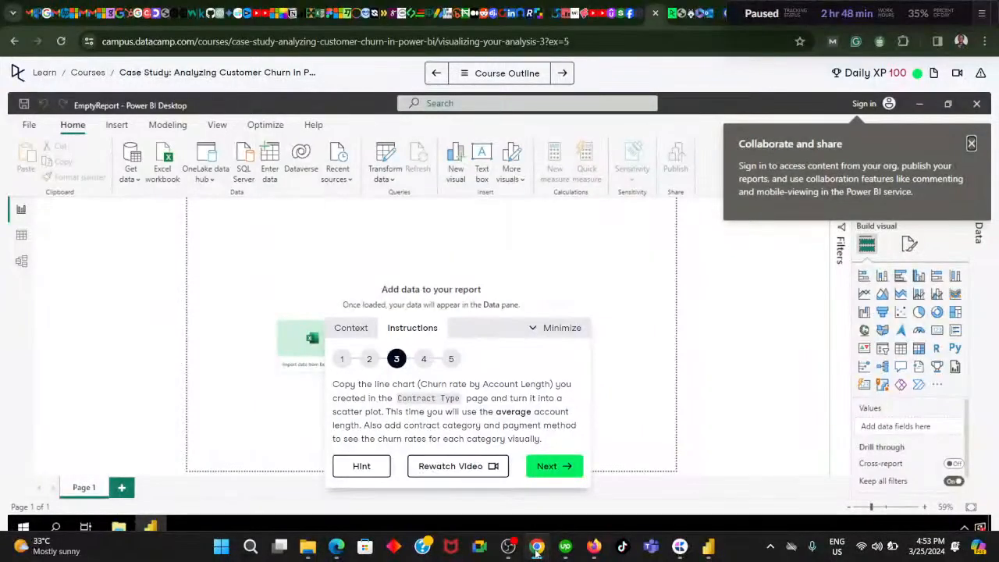
click(536, 549)
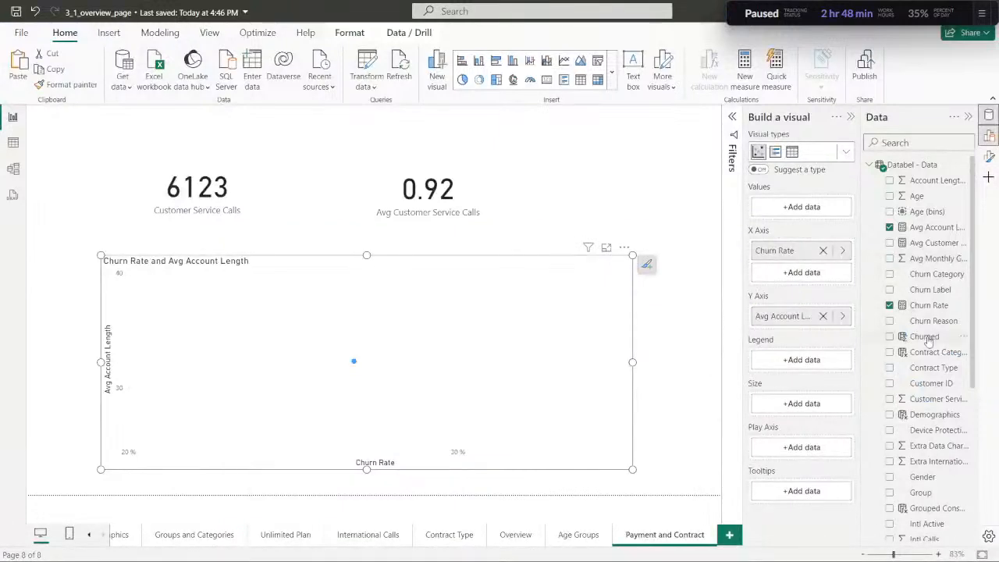
scroll(962, 247, down, 3)
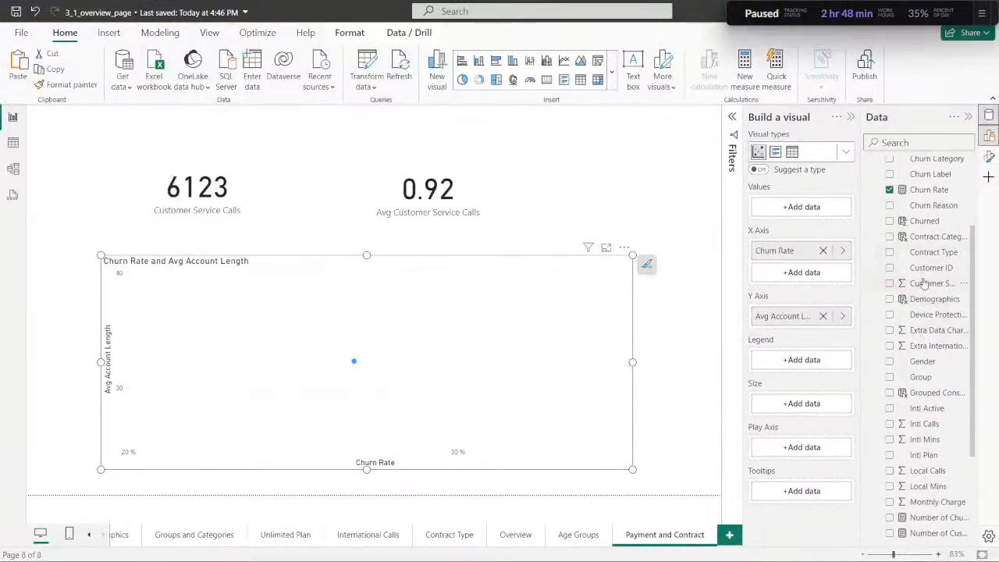
Add Contract Category to the scatter chart's values and Payment Method as its legend, and inspect the individual data points.
click(891, 238)
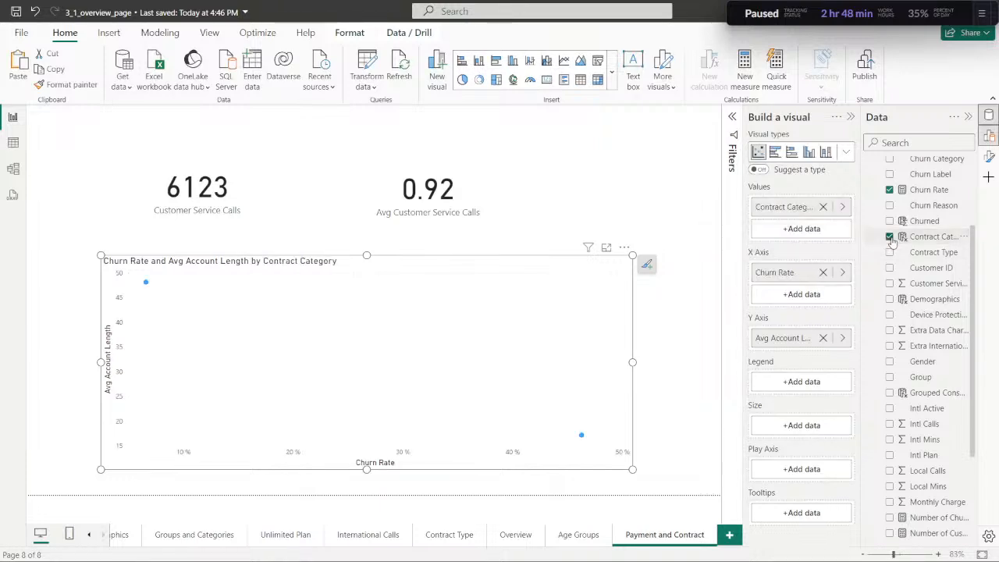
scroll(957, 351, down, 3)
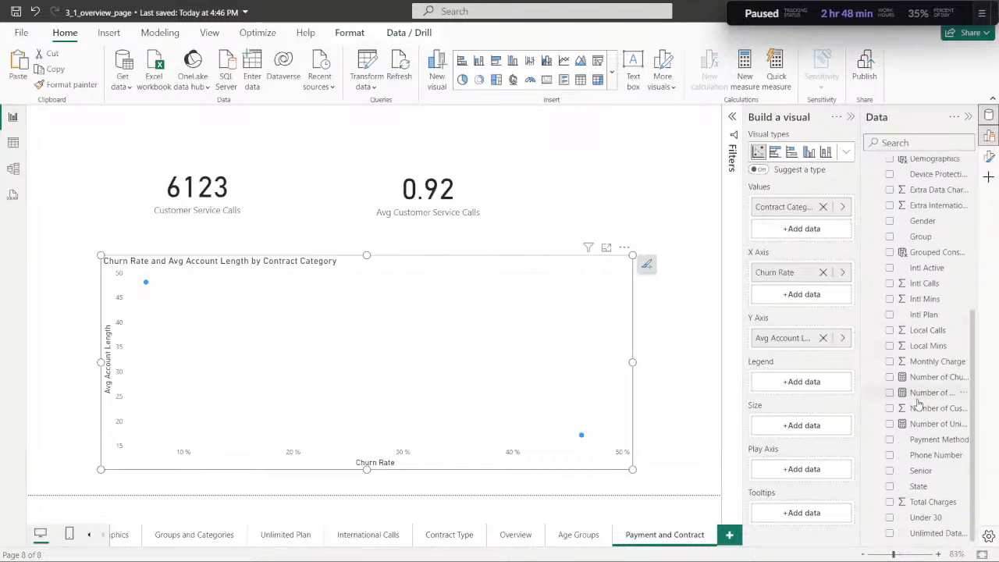
click(890, 441)
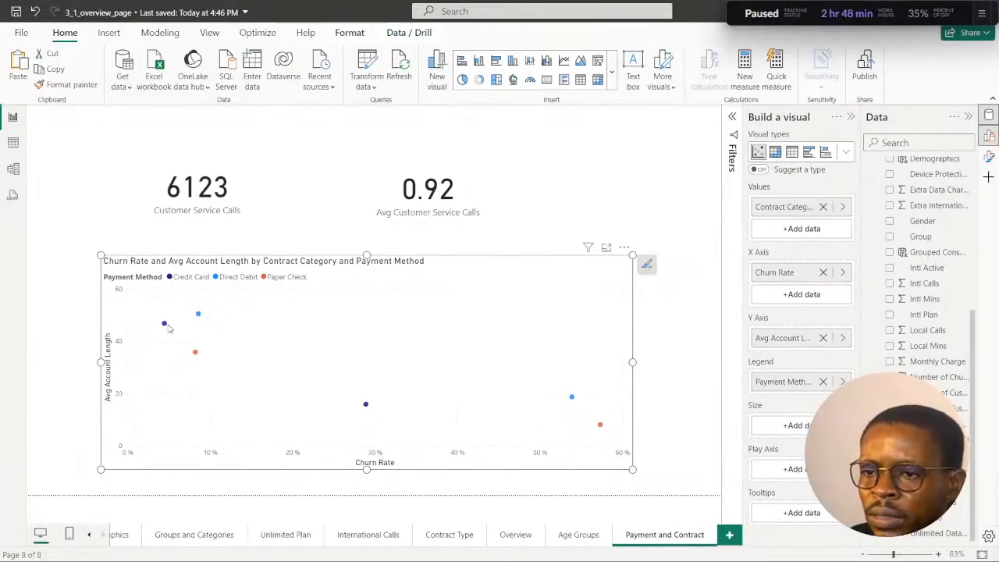
mouse_move(165, 329)
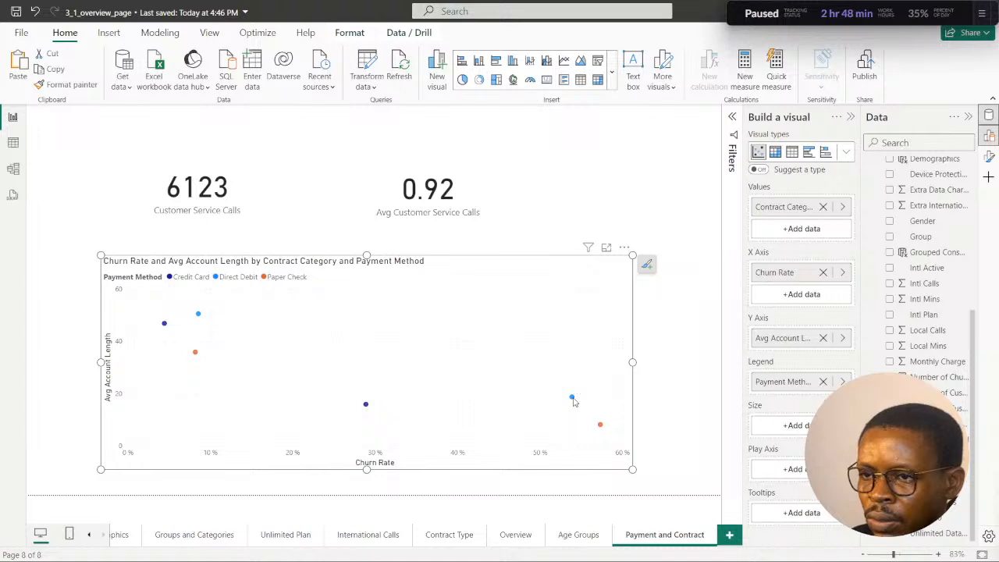
mouse_move(572, 399)
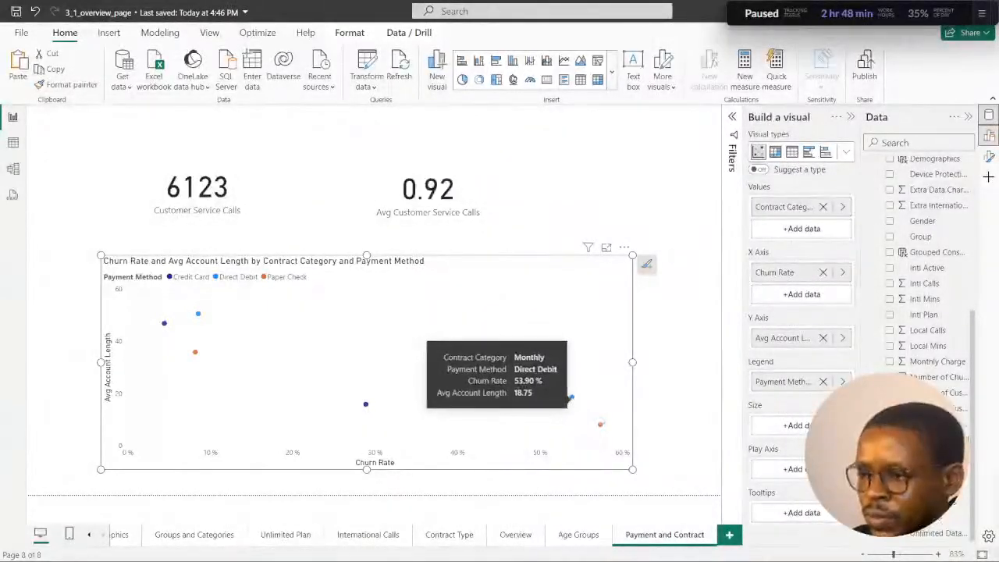
mouse_move(599, 425)
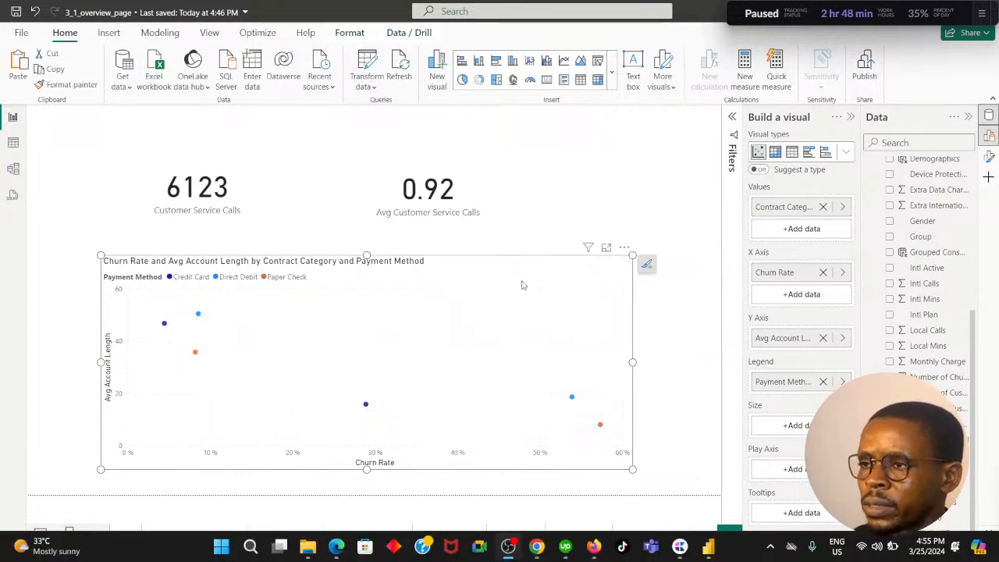
click(657, 311)
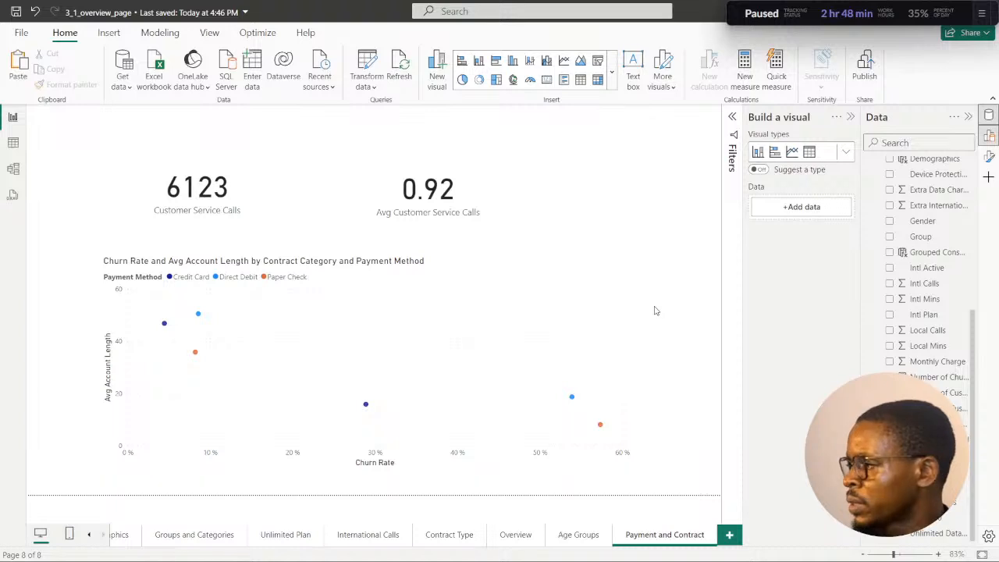
Advance to instruction 4 of the DataCamp exercise in Chrome to read the slicer requirement, and return to Power BI Desktop.
click(536, 547)
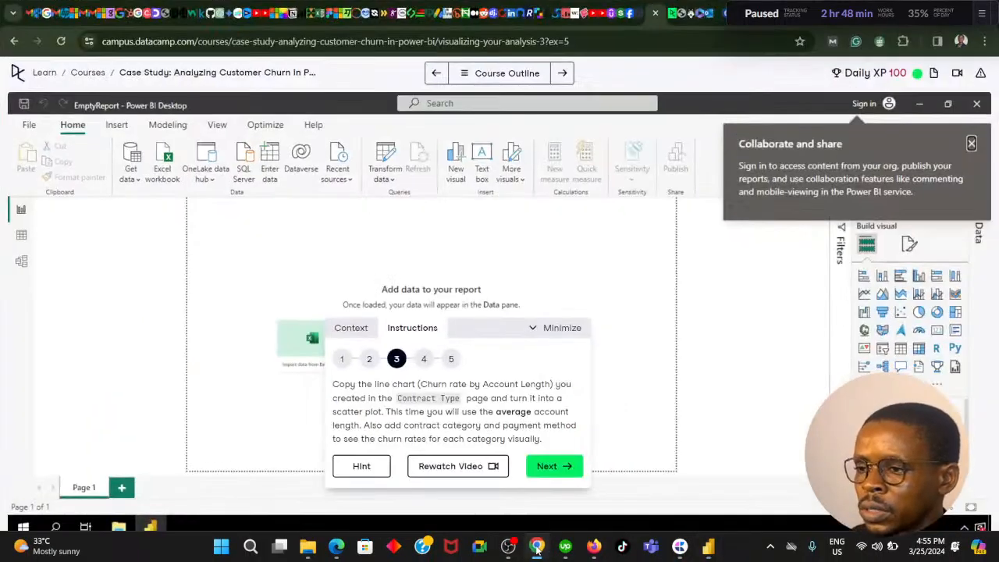
click(563, 466)
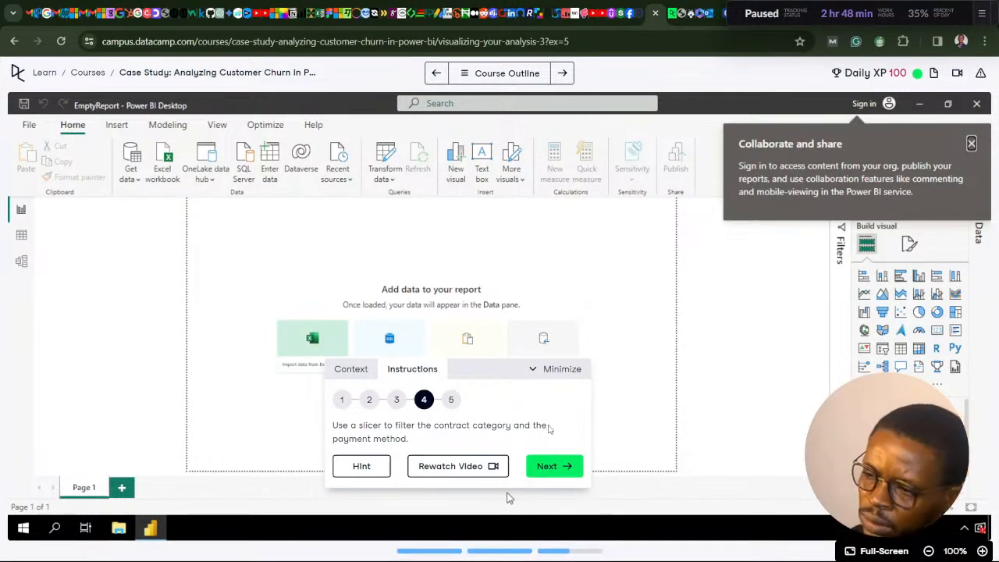
click(708, 549)
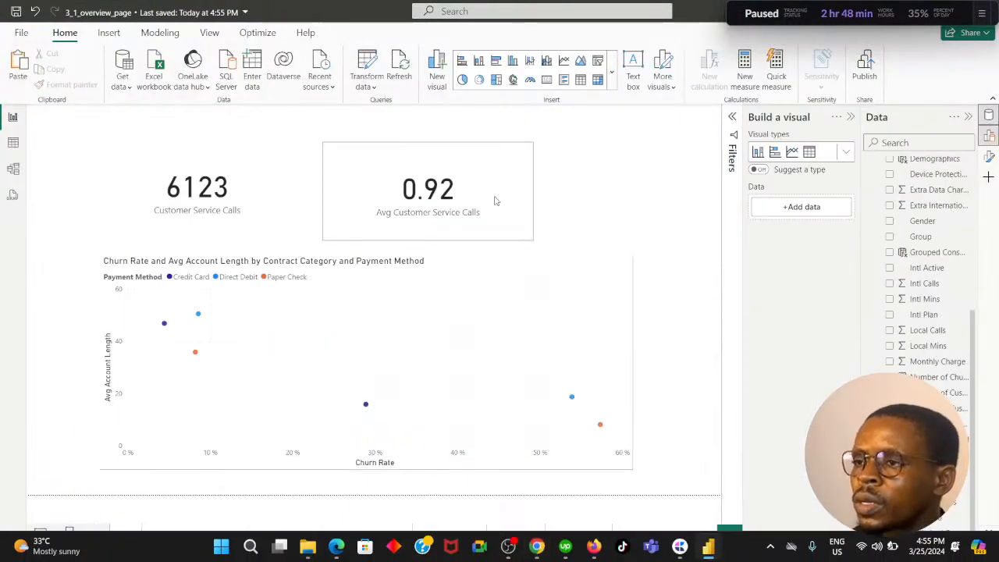
Shift both service-call cards and the scatter chart towards the page's left edge to free space for slicers.
drag(257, 154, 213, 151)
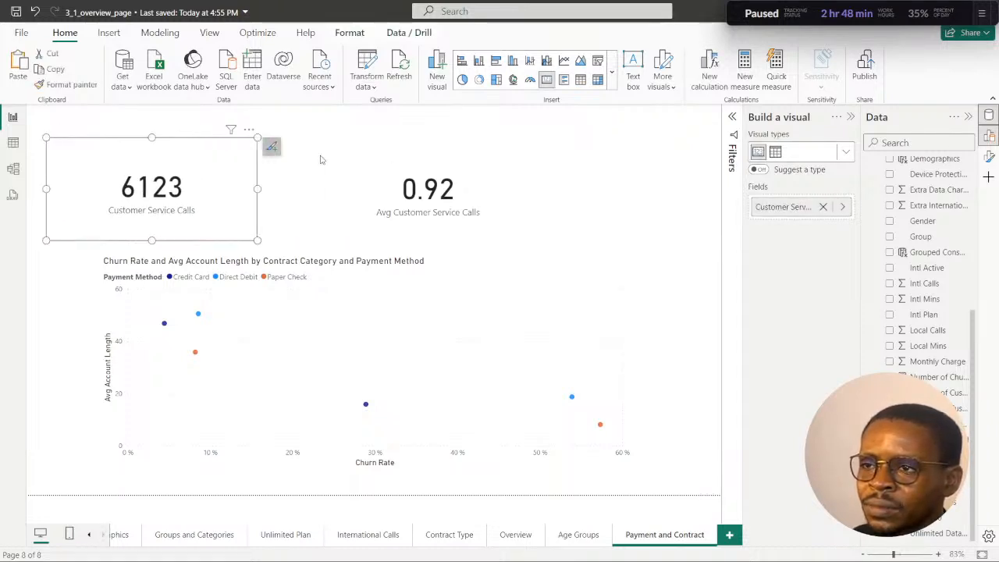
drag(383, 159, 341, 153)
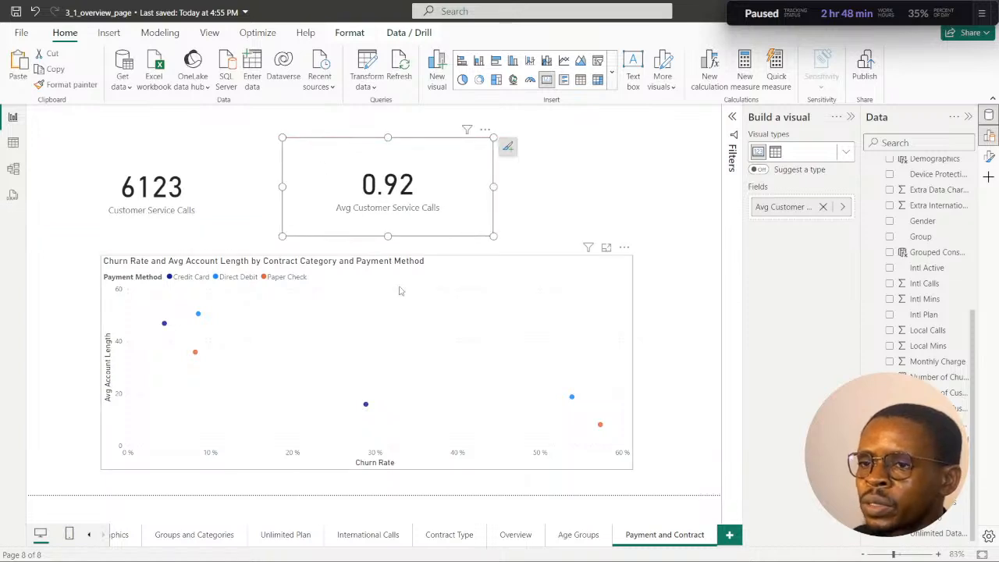
click(544, 266)
drag(544, 266, 487, 263)
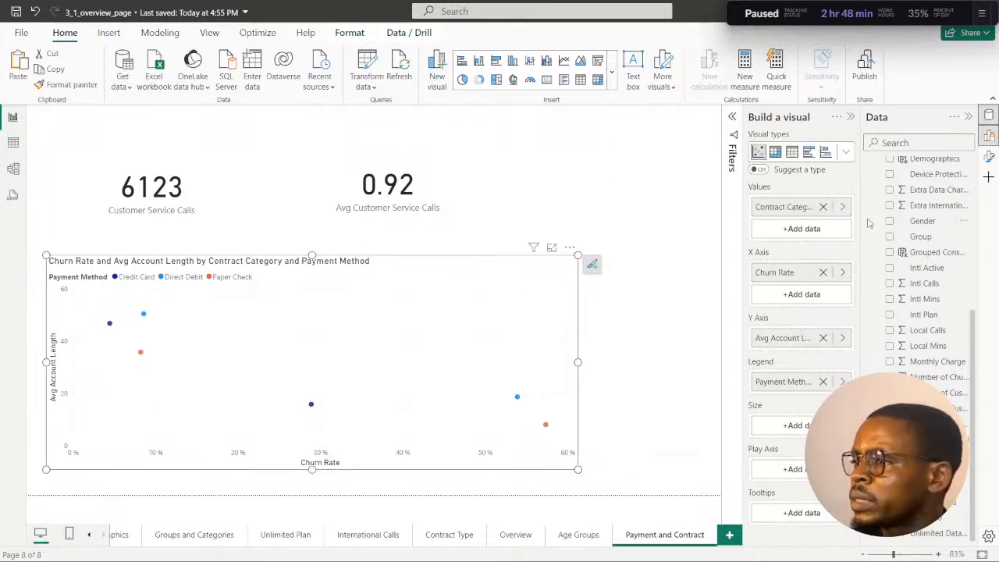
Insert an empty slicer, shrink it, and place it beside the Avg Customer Service Calls card near the page's upper edge.
click(640, 186)
click(846, 152)
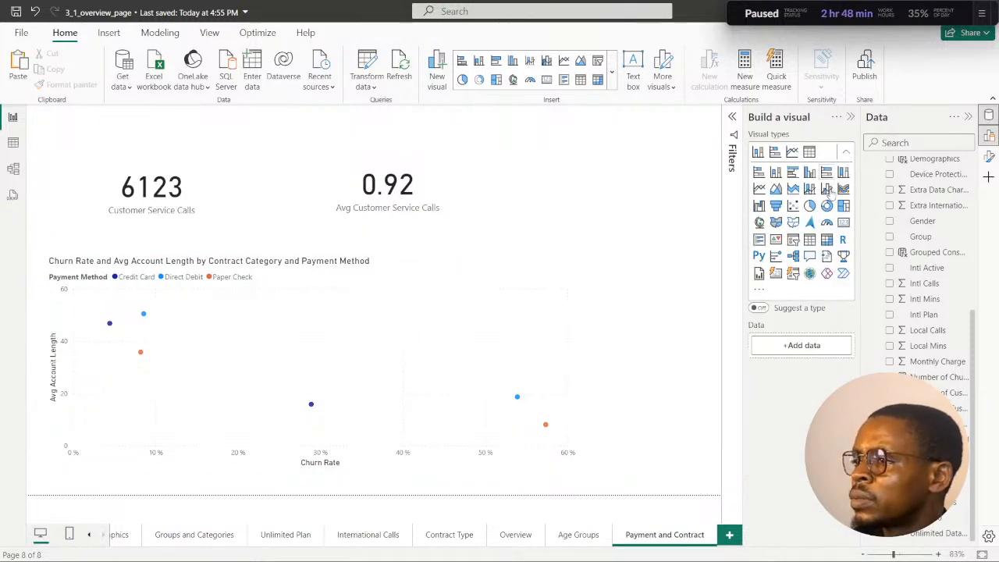
click(793, 239)
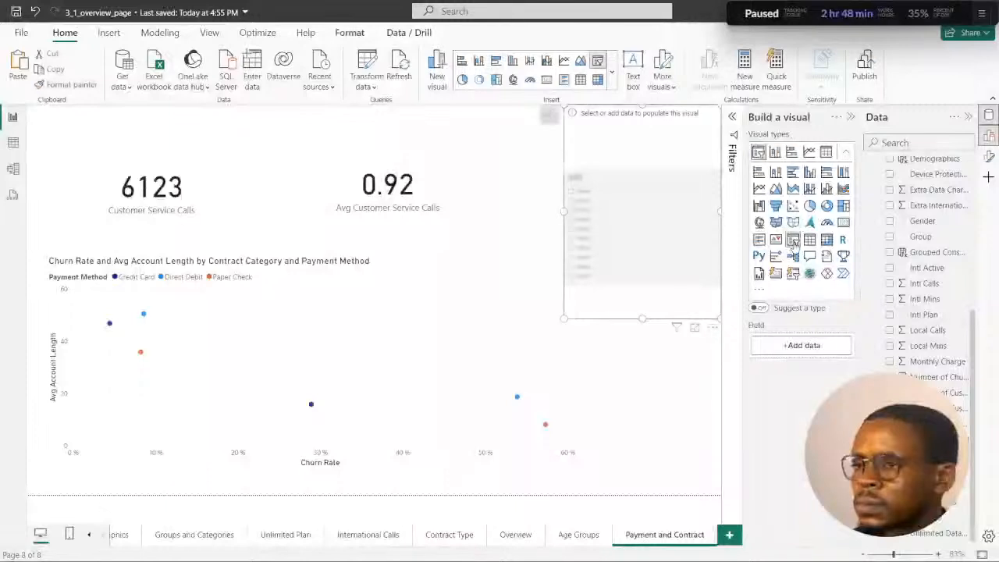
drag(641, 319, 539, 203)
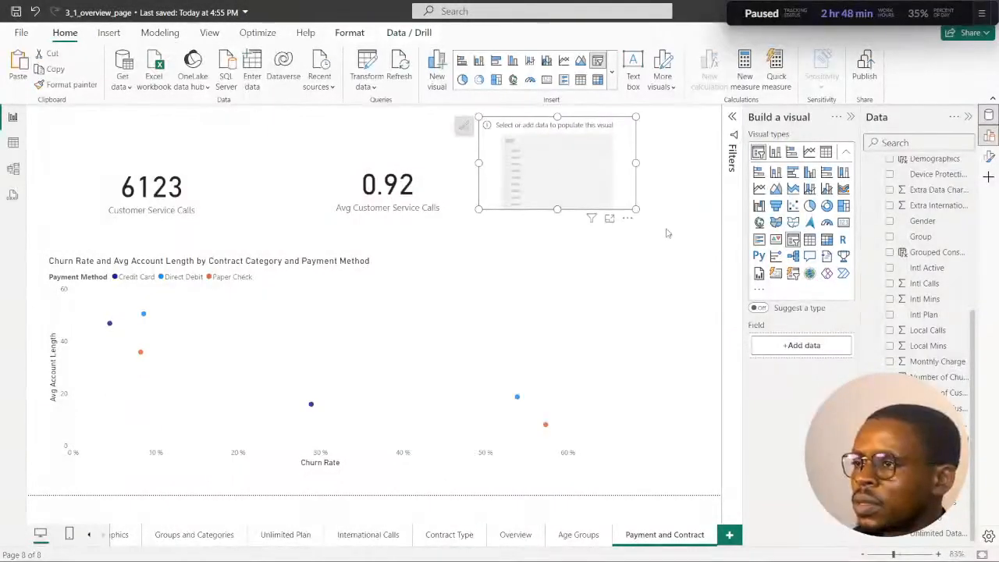
drag(637, 209, 607, 211)
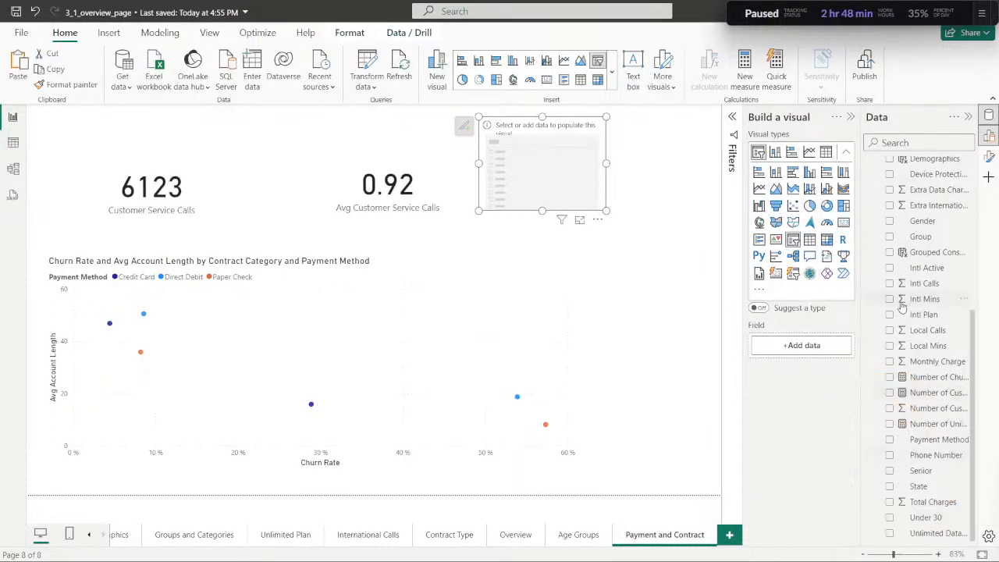
Assign the Contract Category field to the empty slicer and shrink the slicer around its two options.
scroll(926, 312, up, 5)
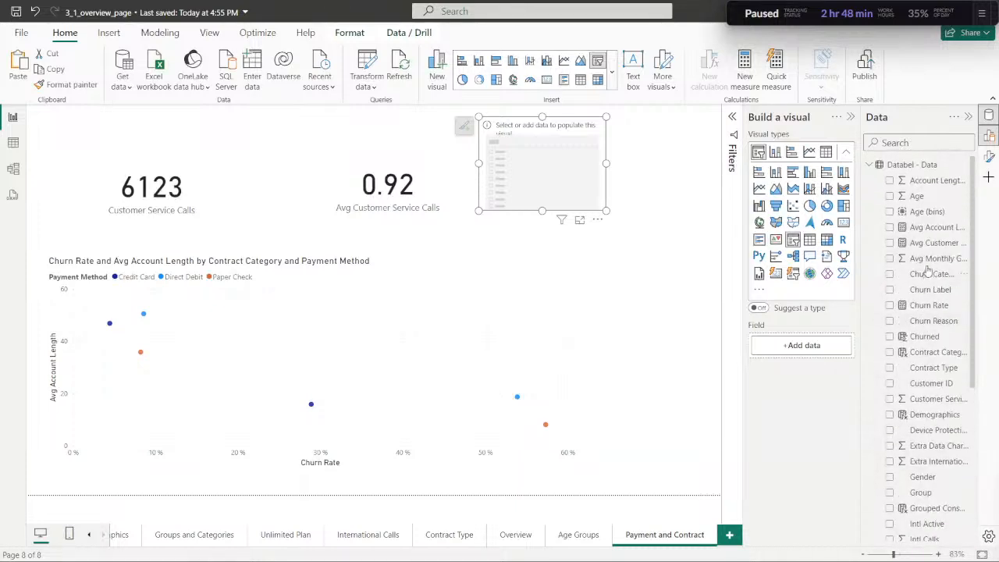
click(935, 355)
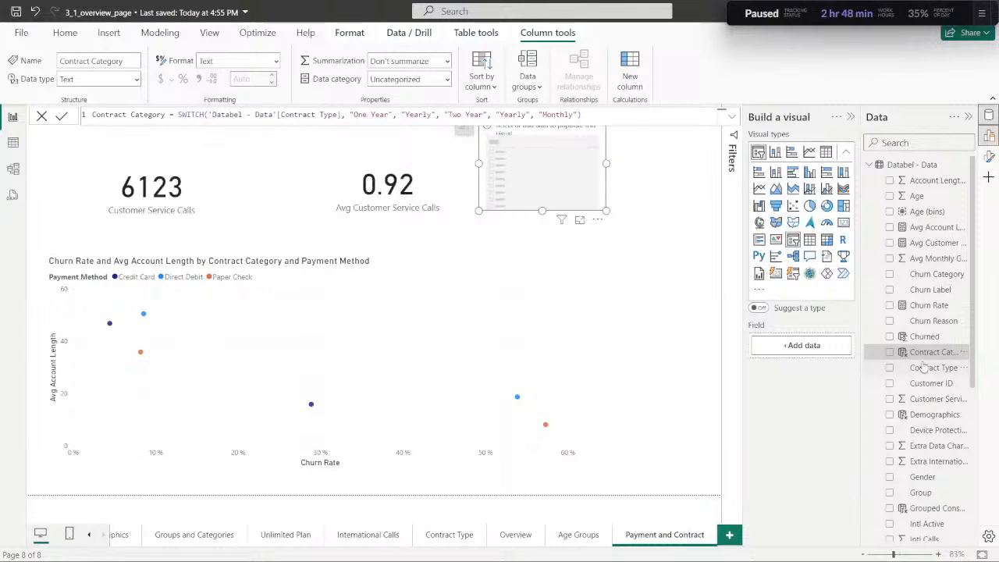
click(654, 188)
click(574, 209)
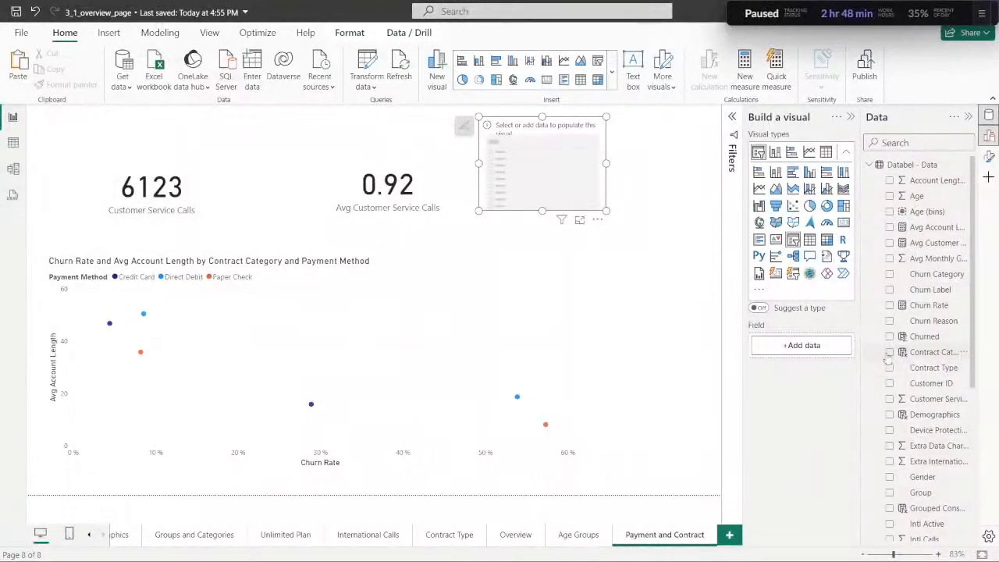
click(909, 355)
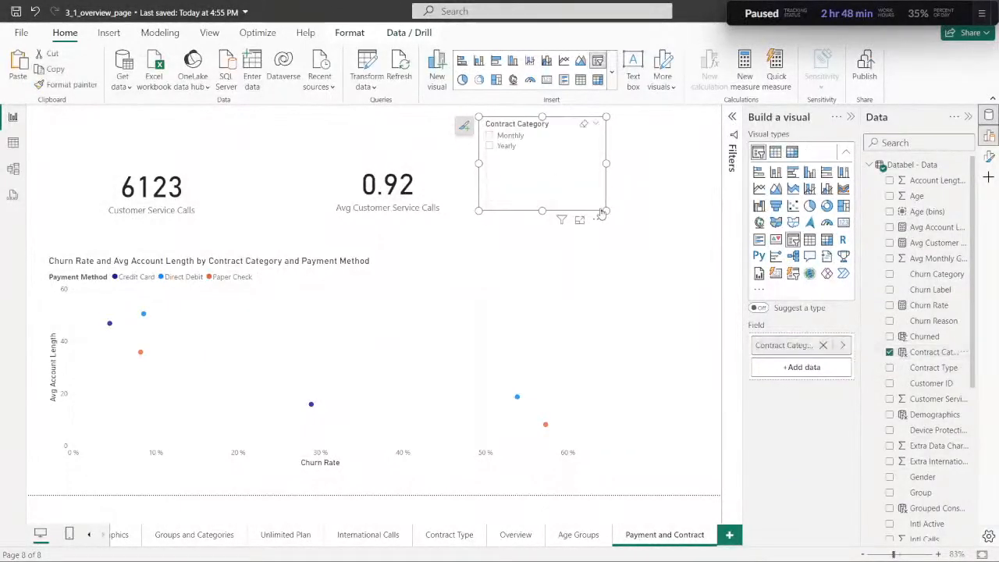
drag(601, 214, 583, 175)
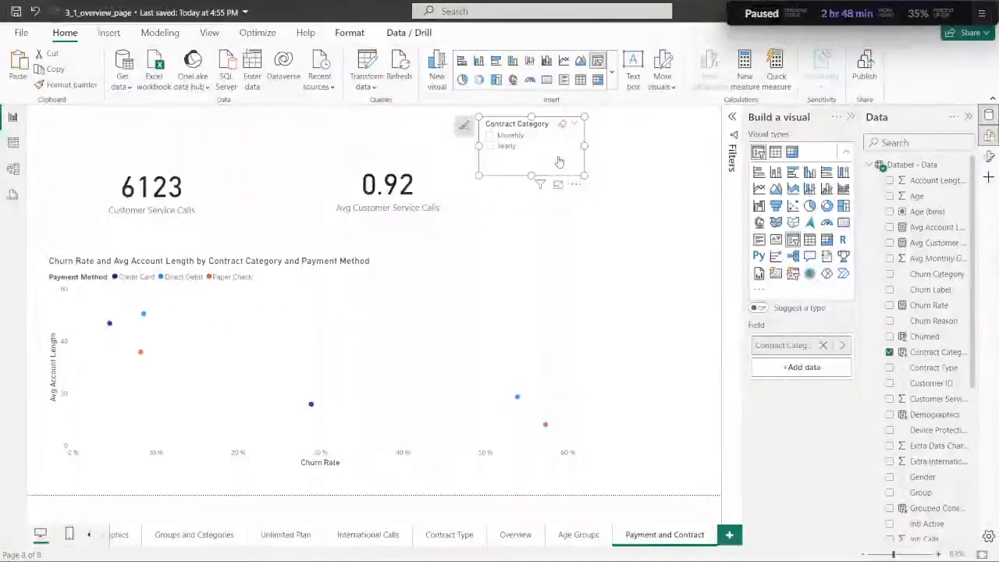
Duplicate the Contract Category slicer, replace the copy's field with Payment Method, and place the copy beneath the original.
drag(559, 161, 673, 209)
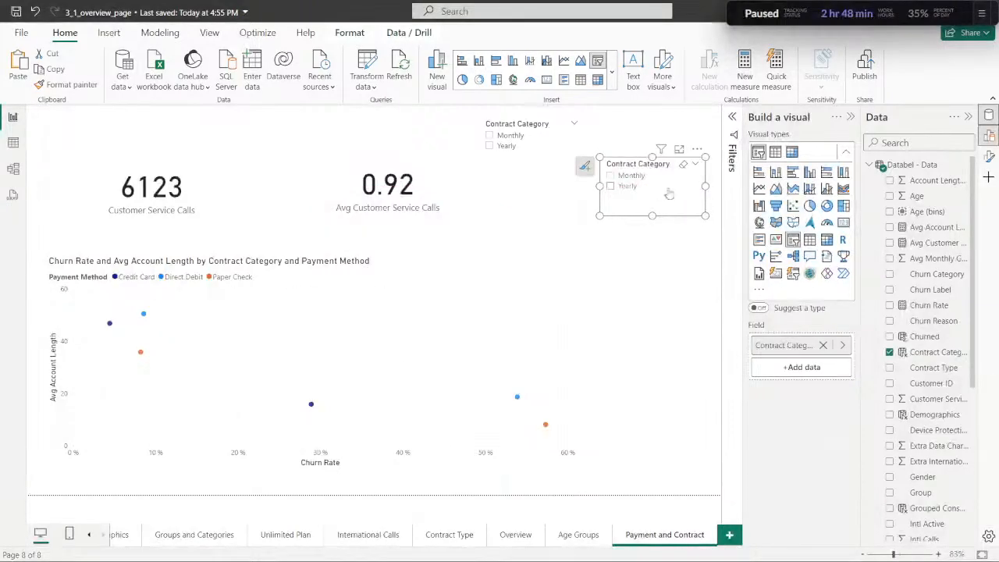
click(823, 345)
scroll(934, 490, down, 3)
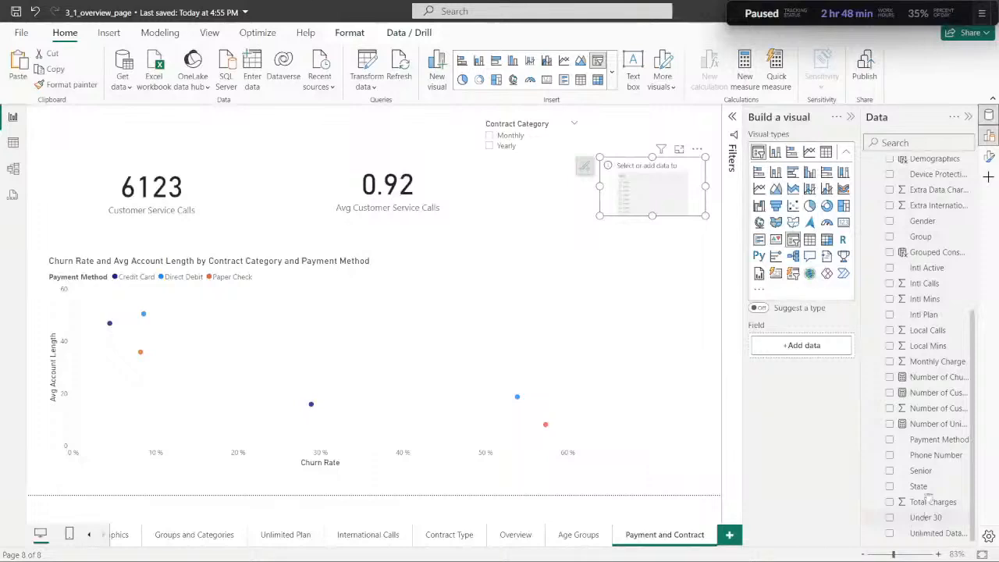
click(889, 441)
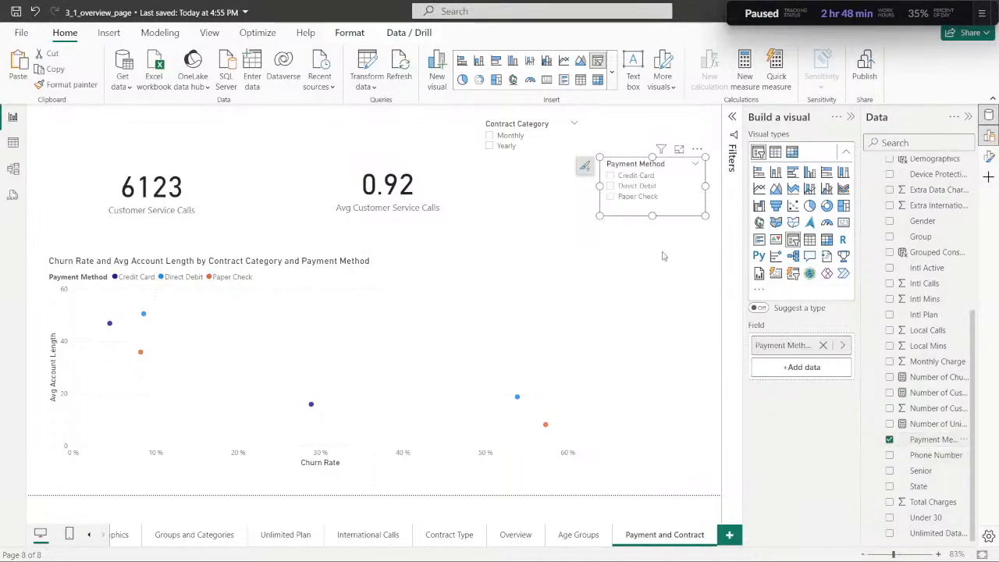
drag(618, 211, 501, 221)
click(678, 172)
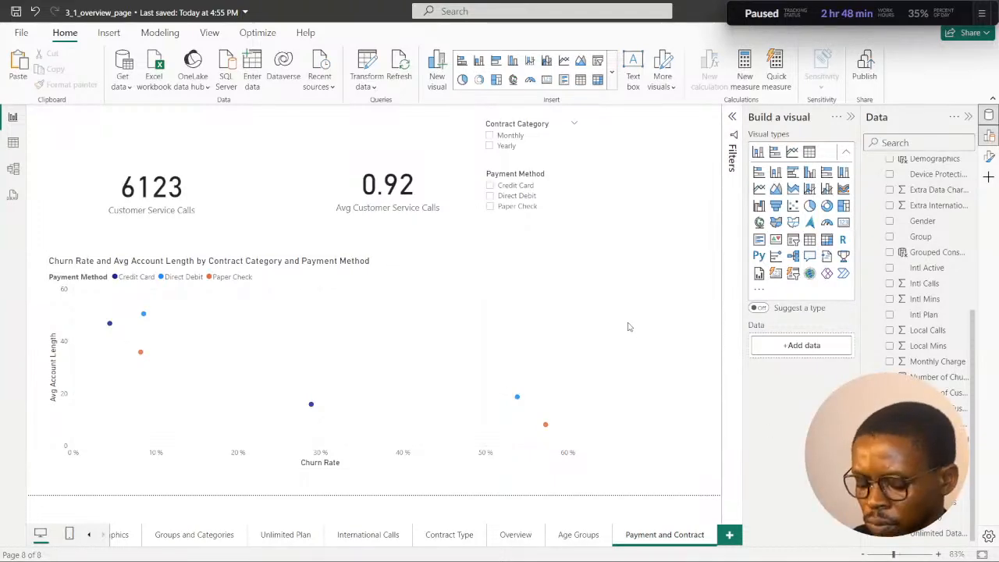
Advance to instruction 5 of the DataCamp exercise in Chrome to read its questions on monthly direct debit customers, and return to Power BI Desktop.
click(542, 550)
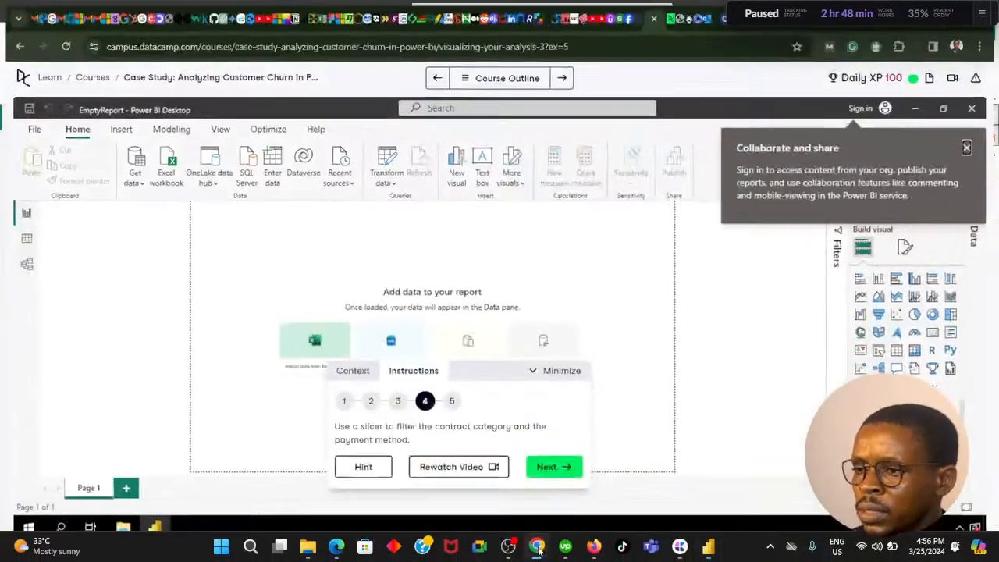
click(558, 467)
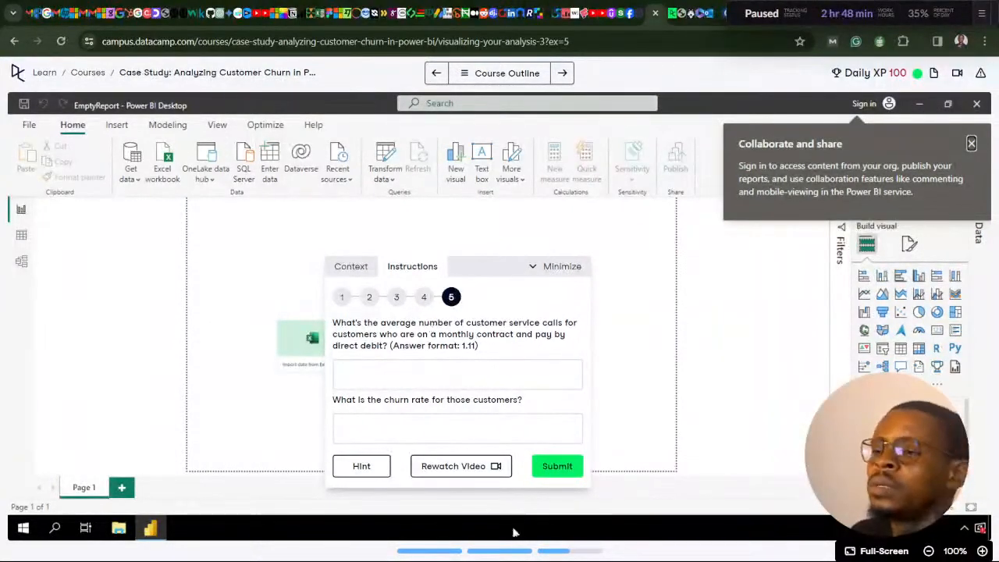
mouse_move(538, 550)
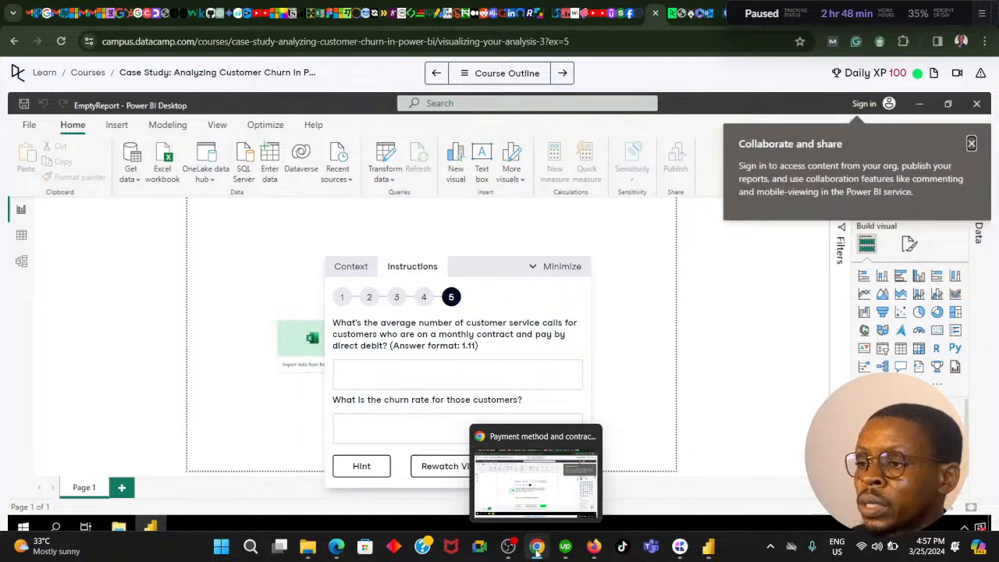
click(536, 550)
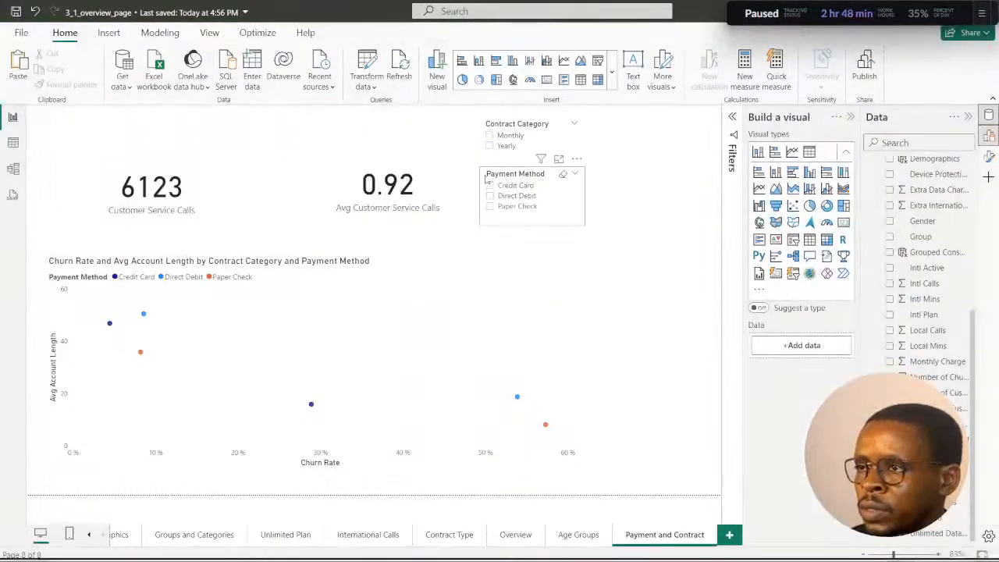
Filter the page to Monthly contracts and Direct Debit payments, moving the Payment Method slicer down clear of the Contract Category slicer.
click(490, 136)
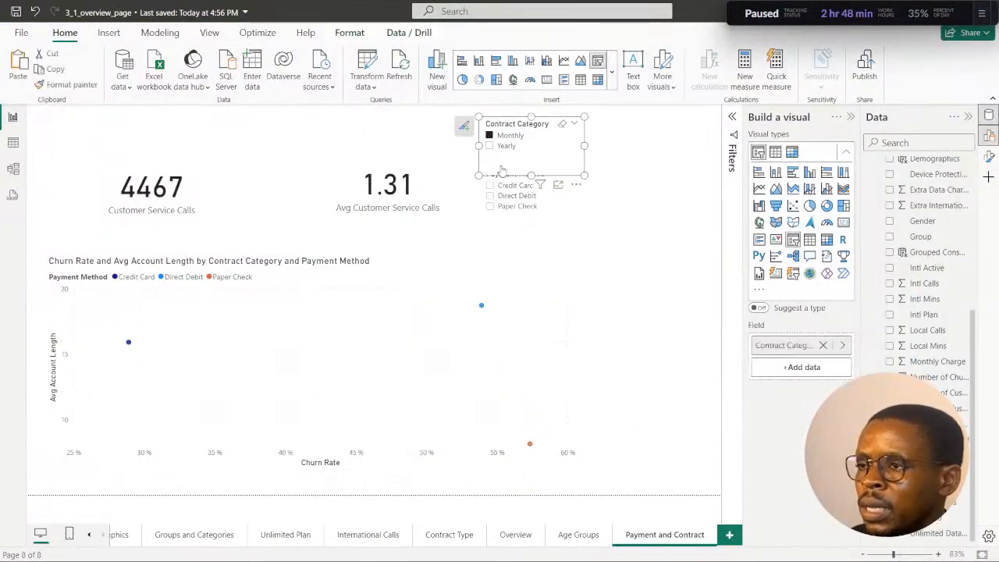
mouse_move(550, 224)
mouse_down()
mouse_move(550, 251)
mouse_move(548, 239)
mouse_up()
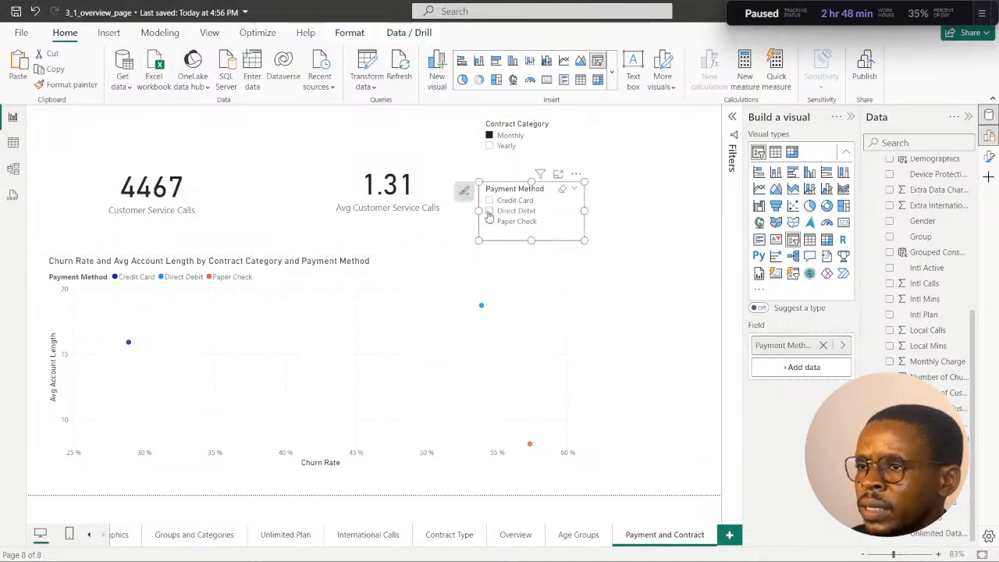
click(489, 211)
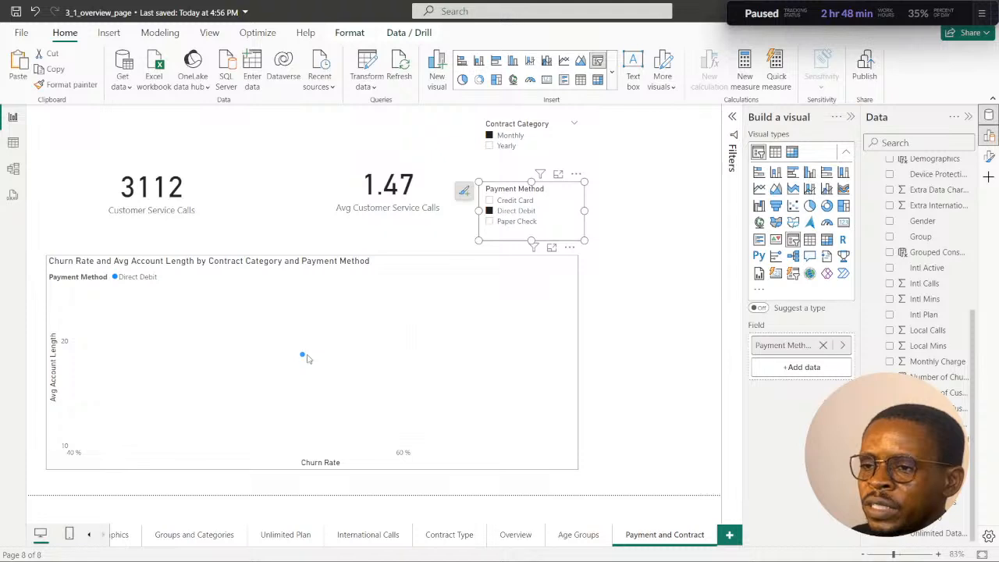
Move the Avg Customer Service Calls card away from the slicers and check the churn rate of the remaining scatter point.
drag(398, 224, 353, 234)
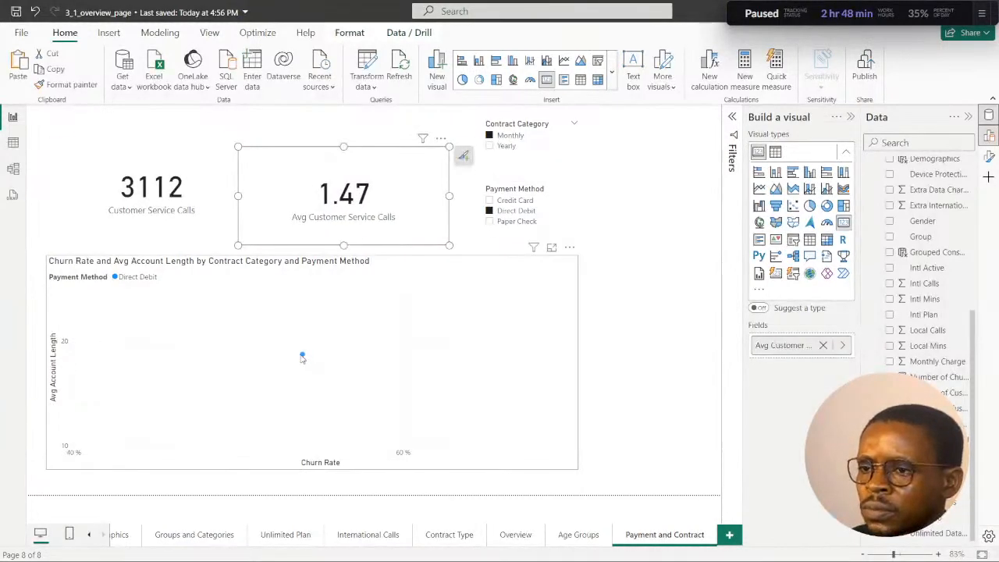
mouse_move(304, 355)
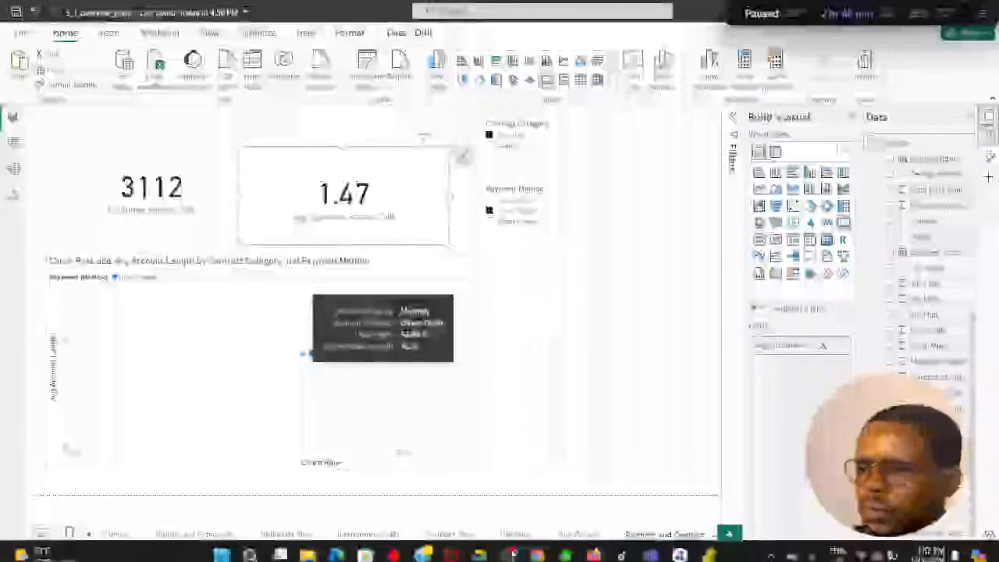
Switch to the DataCamp exercise in Chrome and answer 1.47 for the average customer service calls of monthly direct debit customers.
click(541, 549)
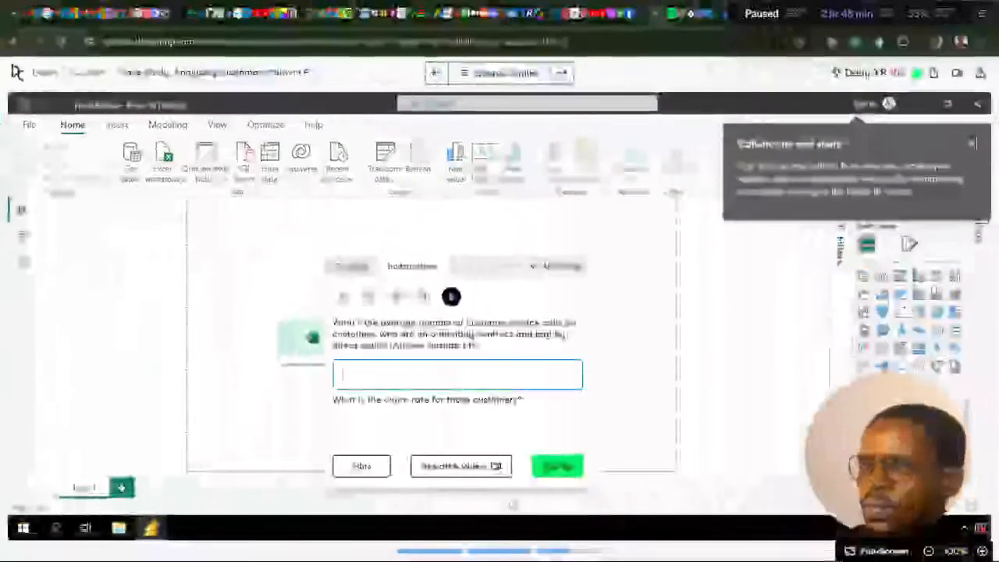
text(1.)
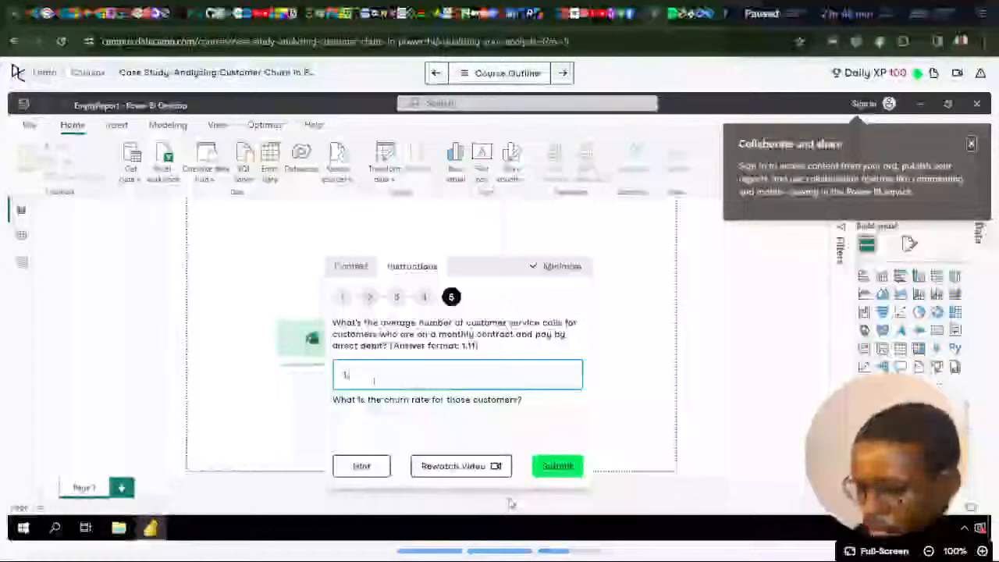
text(47)
key(Tab)
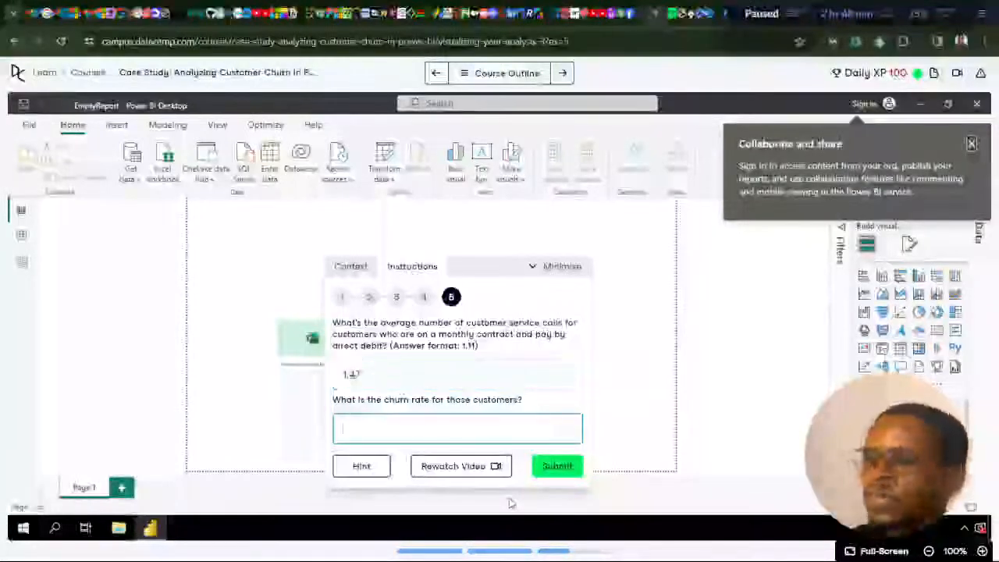
Recheck the scatter point's churn rate in Power BI Desktop, enter 53.90% as the churn rate answer in DataCamp, and submit.
click(537, 546)
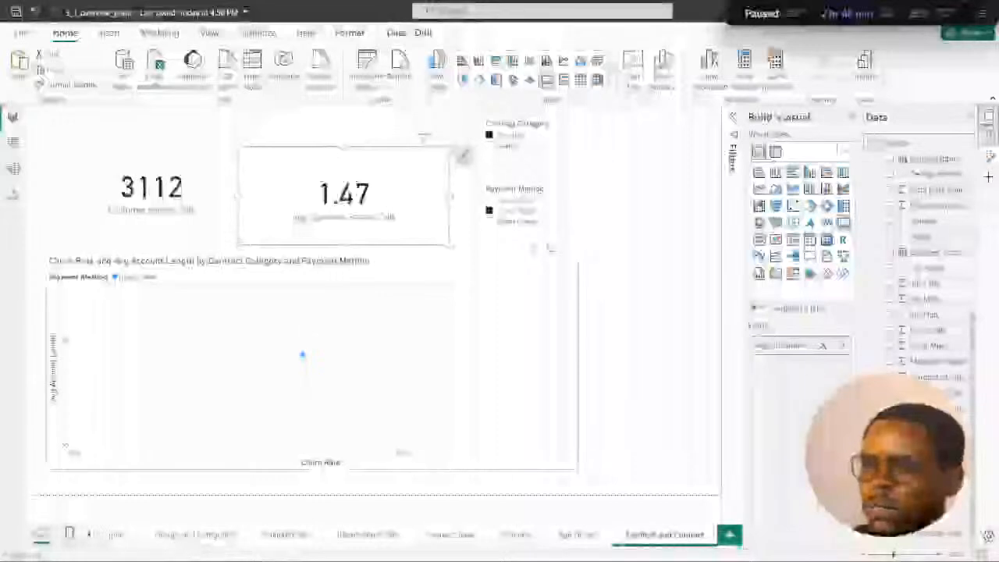
mouse_move(303, 357)
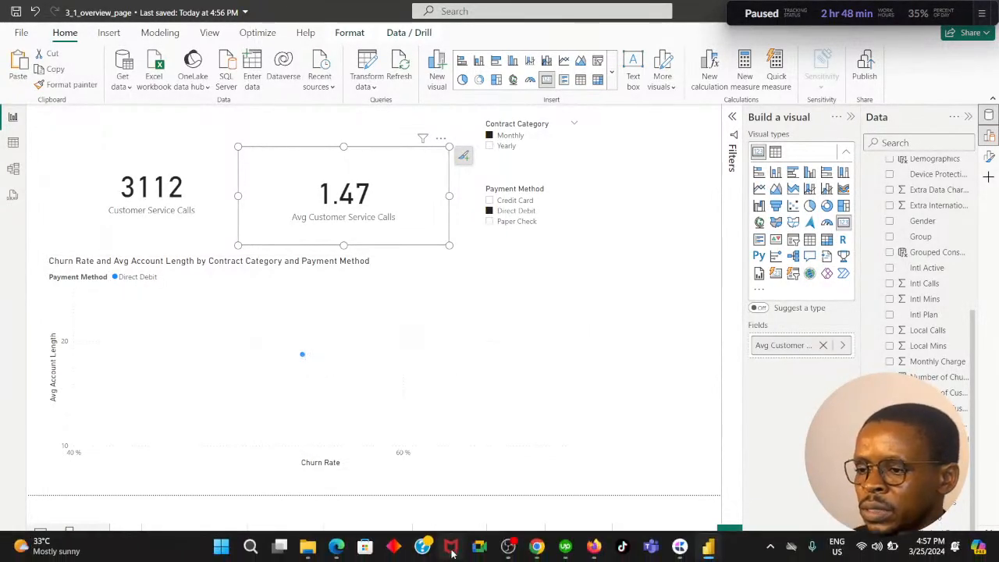
click(451, 547)
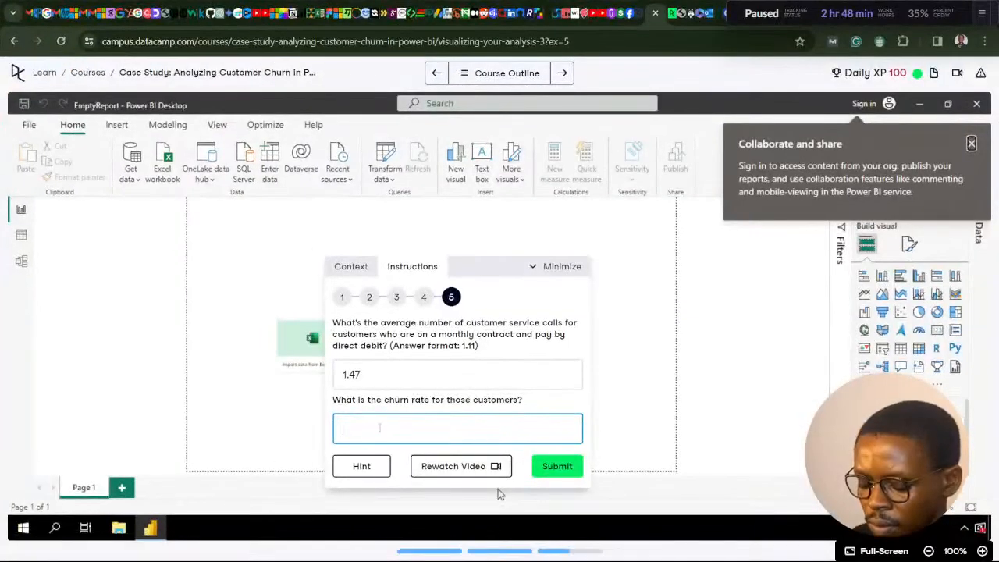
text(53.90)
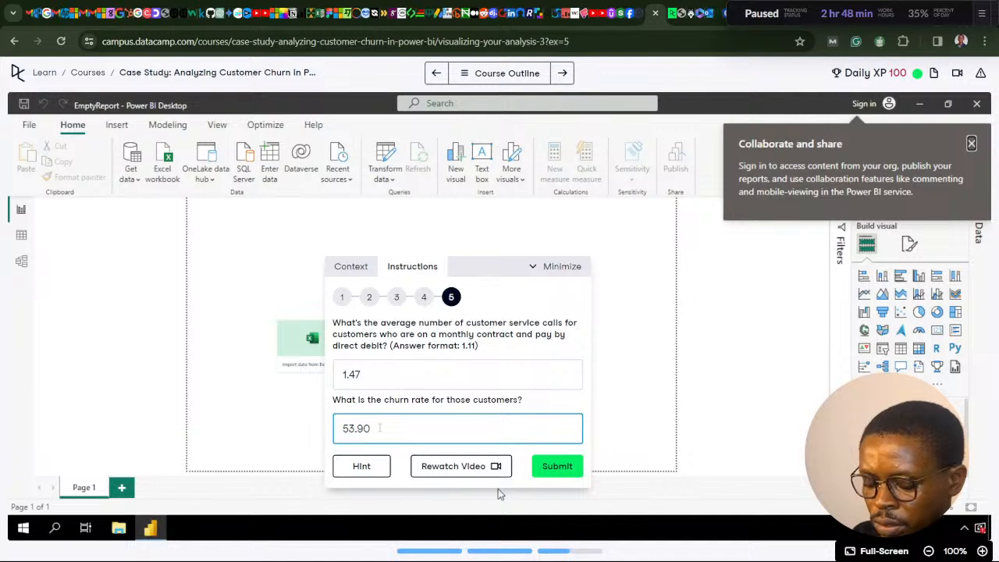
text(%)
click(566, 472)
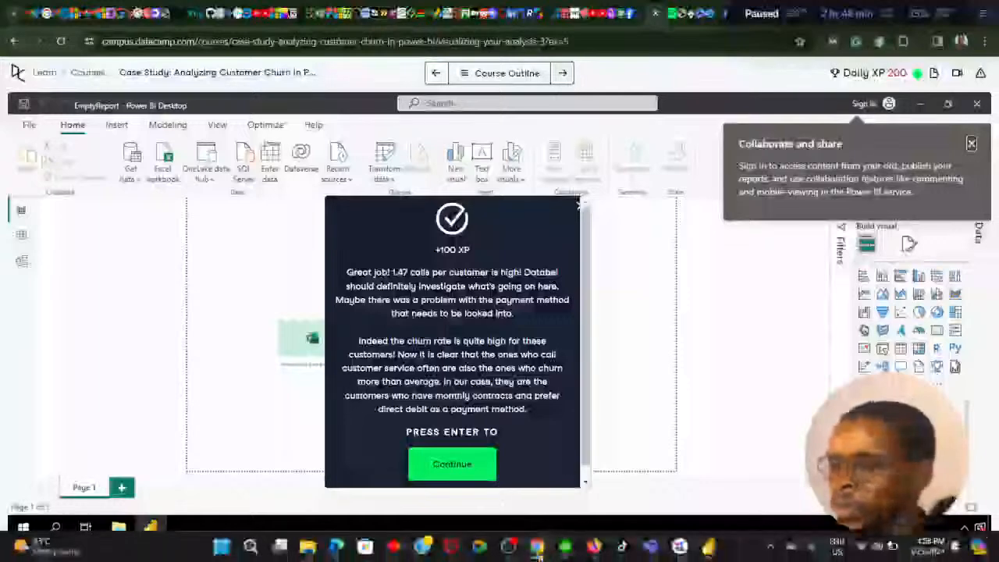
Return to Power BI Desktop and narrow the Customer Service Calls and Avg Customer Service Calls cards, spacing them apart above the scatter plot.
click(538, 551)
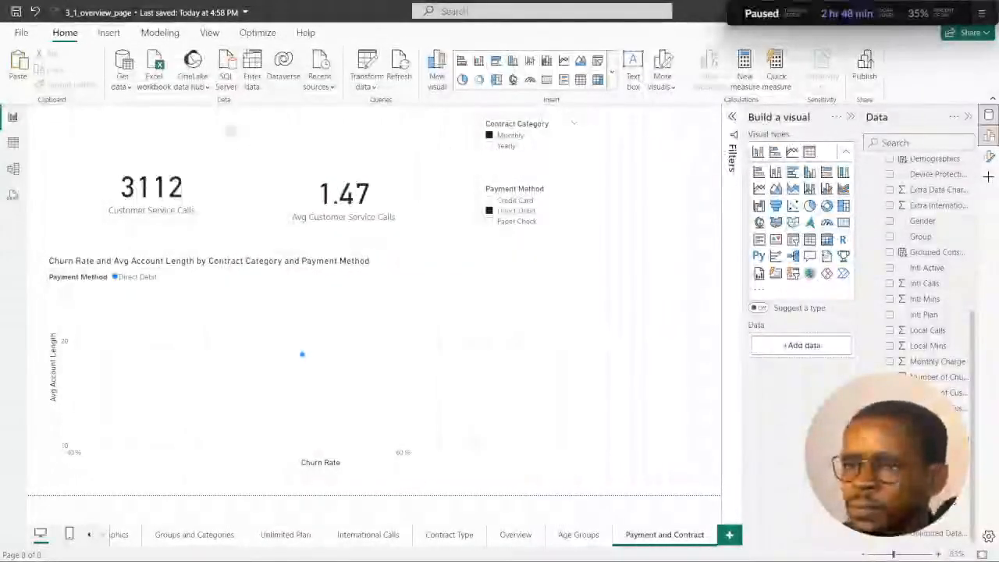
drag(299, 168, 319, 158)
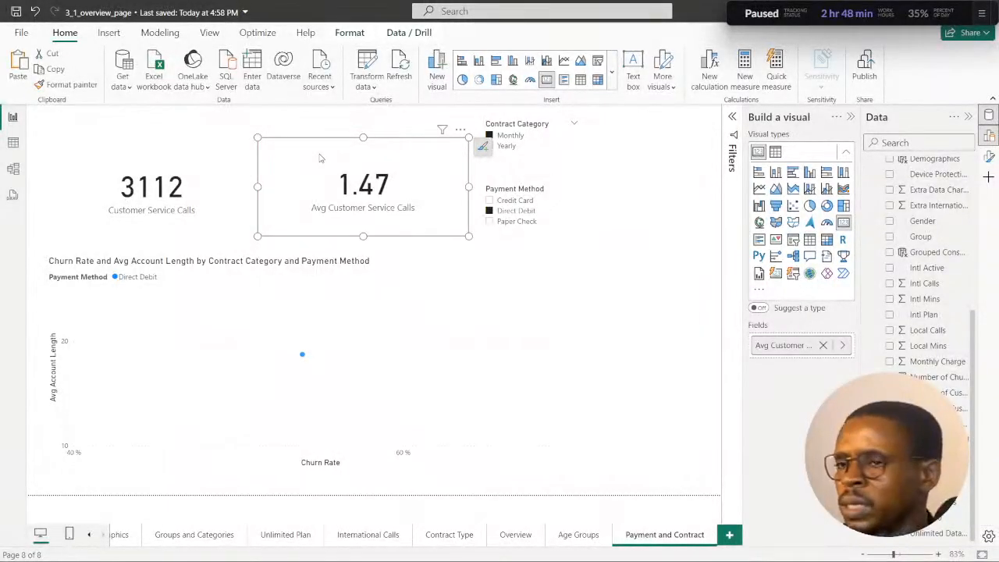
drag(257, 185, 288, 185)
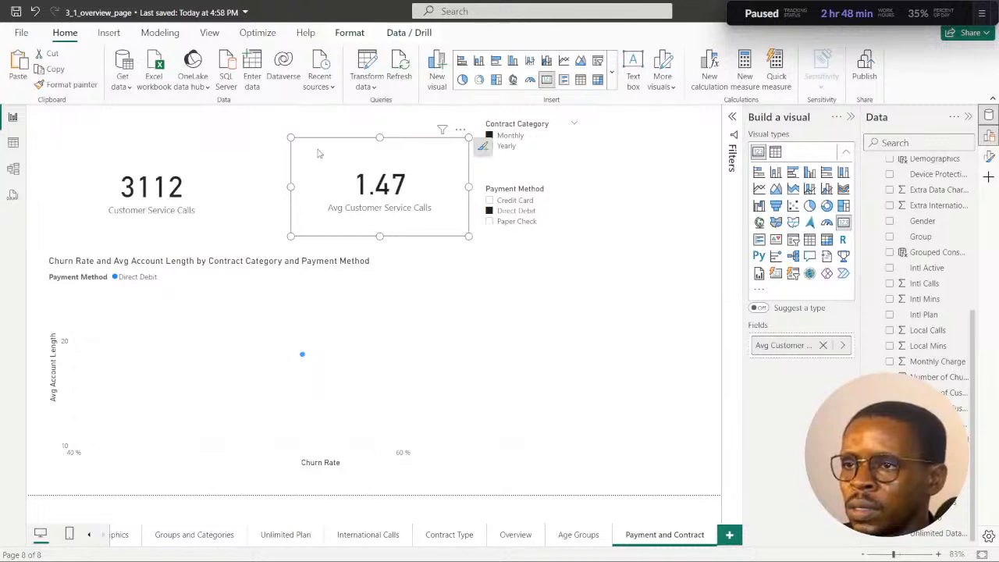
drag(320, 154, 305, 152)
click(238, 180)
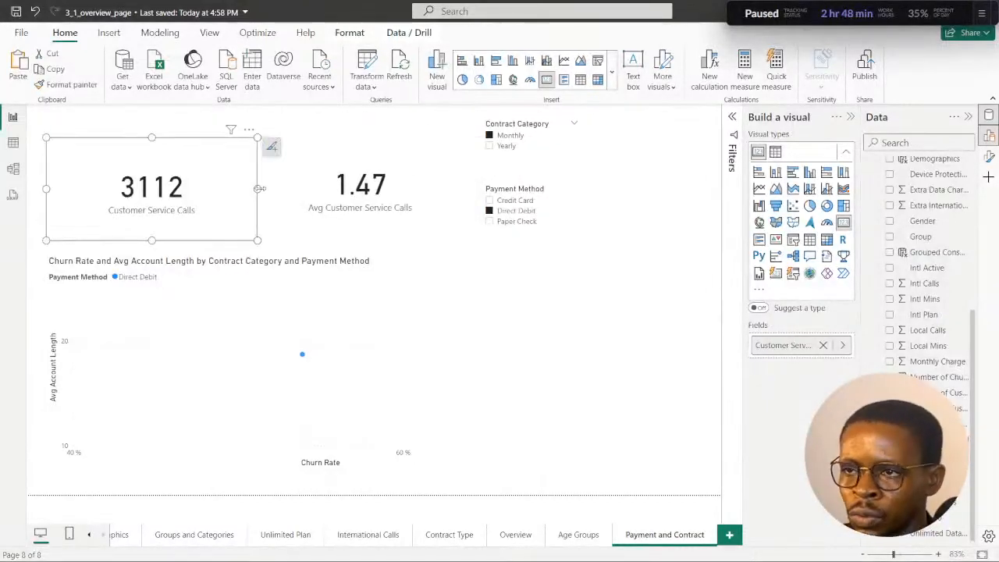
drag(259, 188, 228, 167)
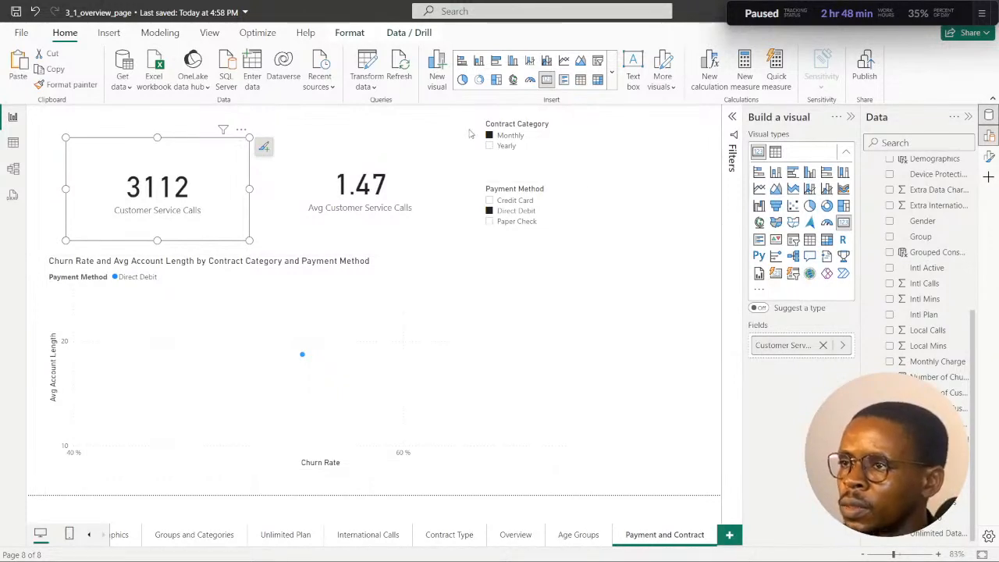
Clear the Contract Category and Payment Method slicer selections and move the Payment Method slicer to the right on the page.
click(564, 125)
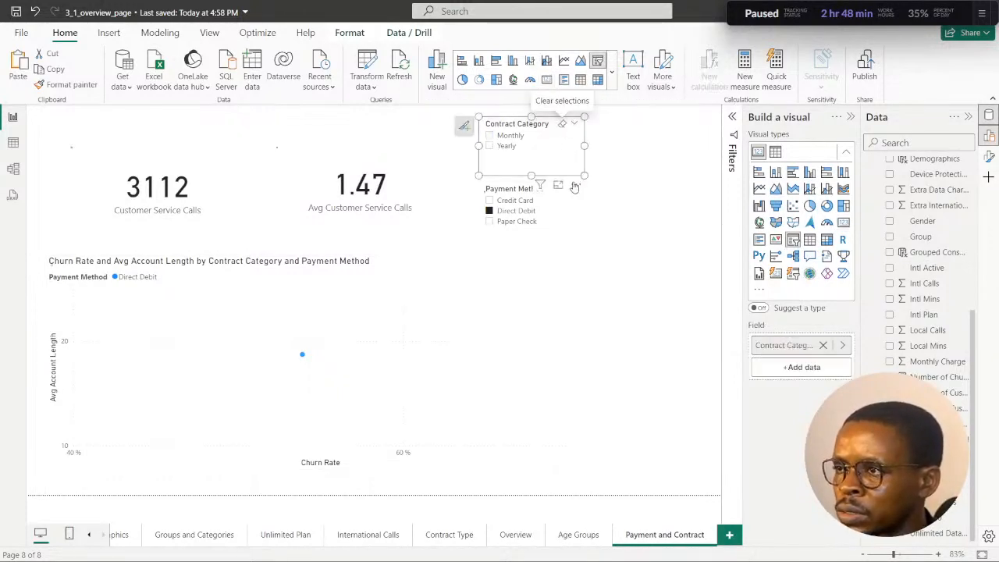
drag(566, 221, 655, 227)
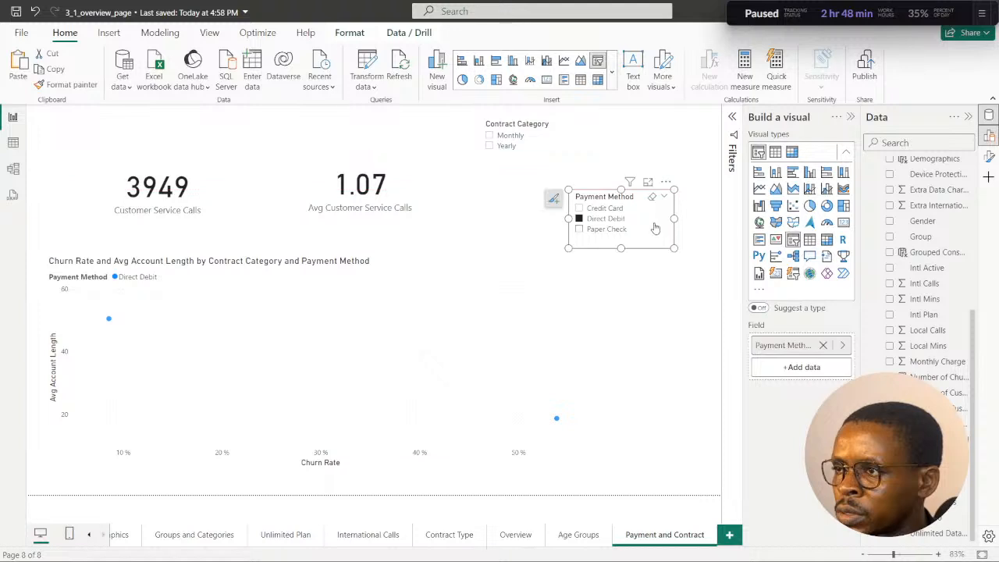
click(653, 197)
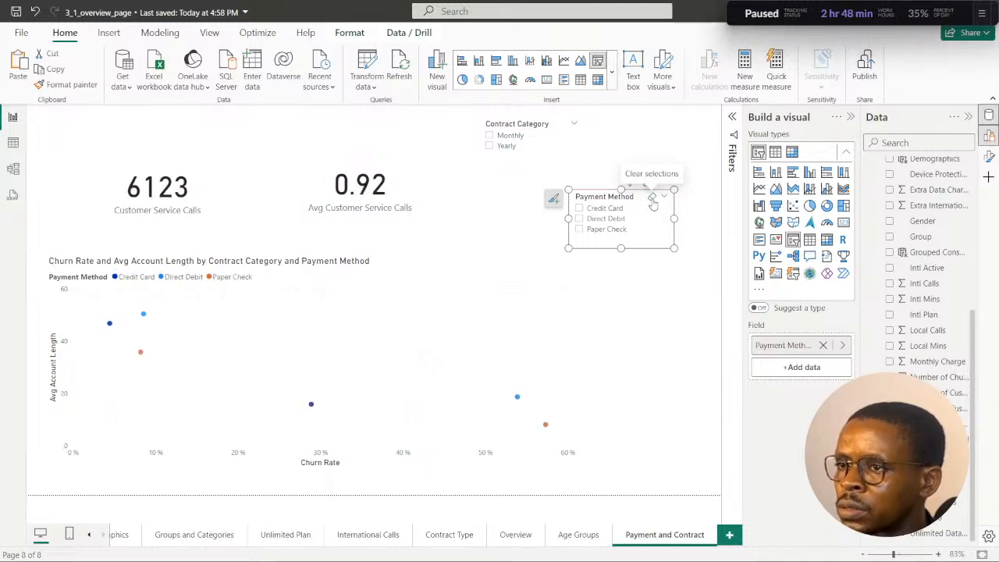
click(411, 510)
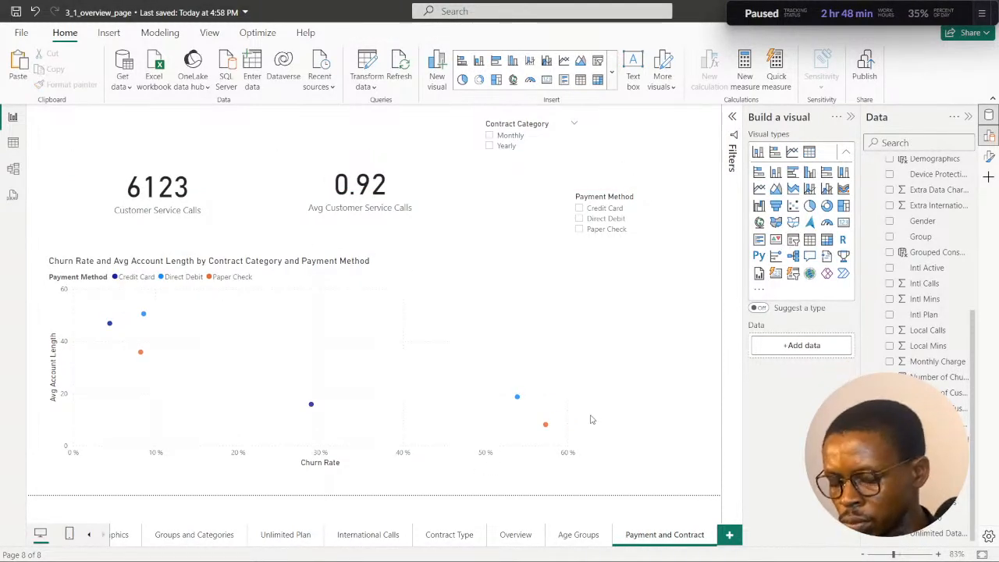
Continue in Chrome to DataCamp's International and data plan exercise, check the course outline, and open the exercise's first instruction.
click(537, 548)
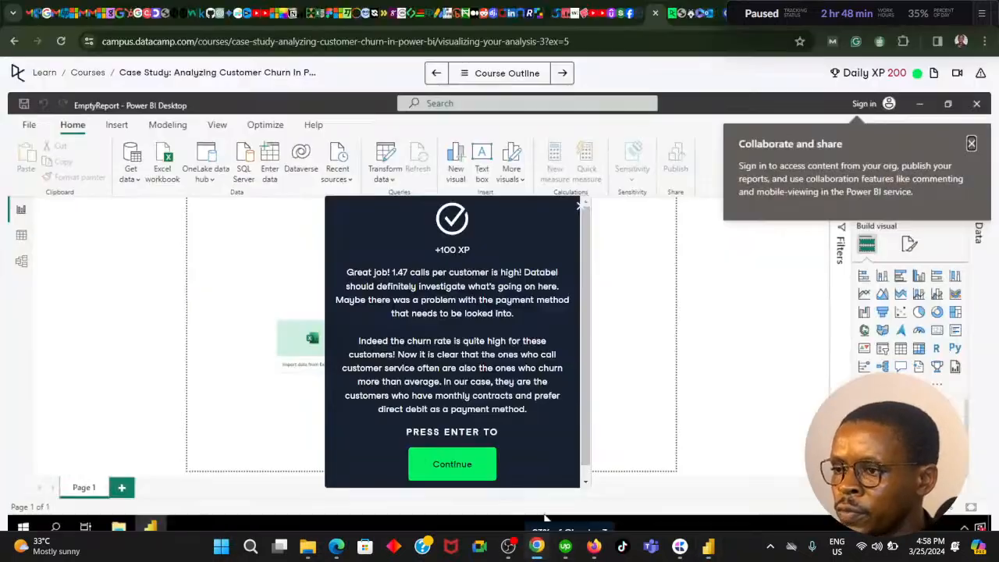
click(456, 471)
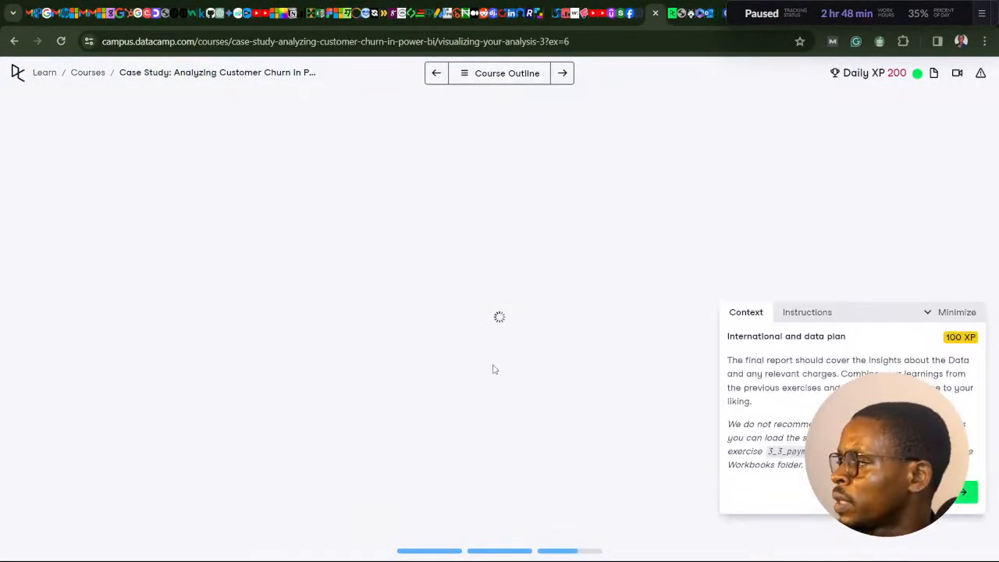
drag(868, 318, 450, 245)
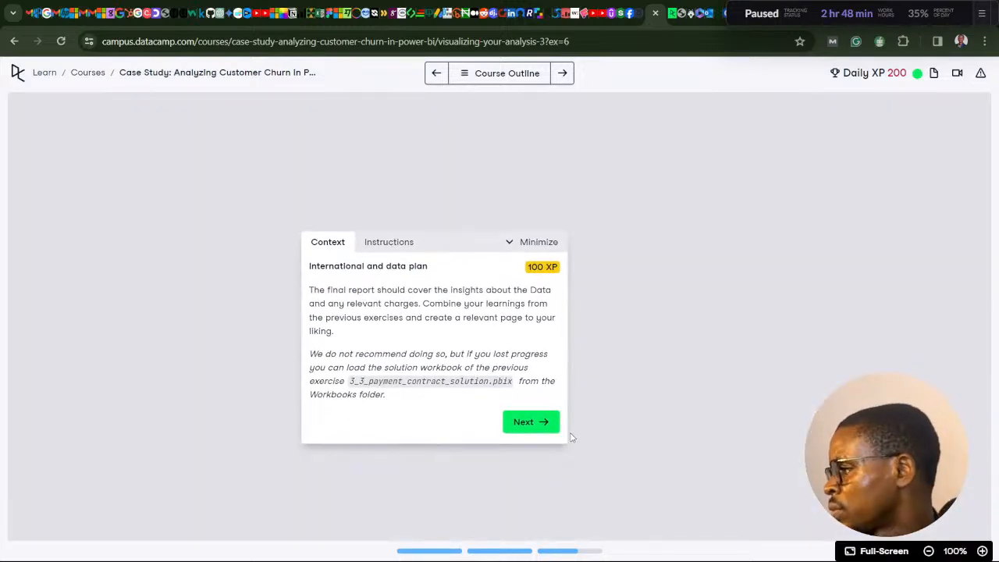
click(503, 73)
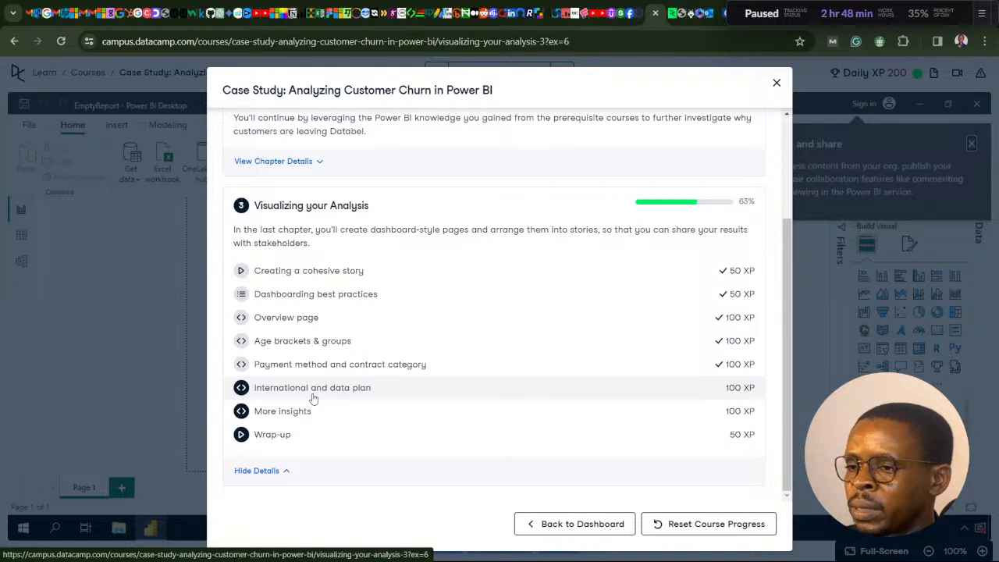
click(777, 84)
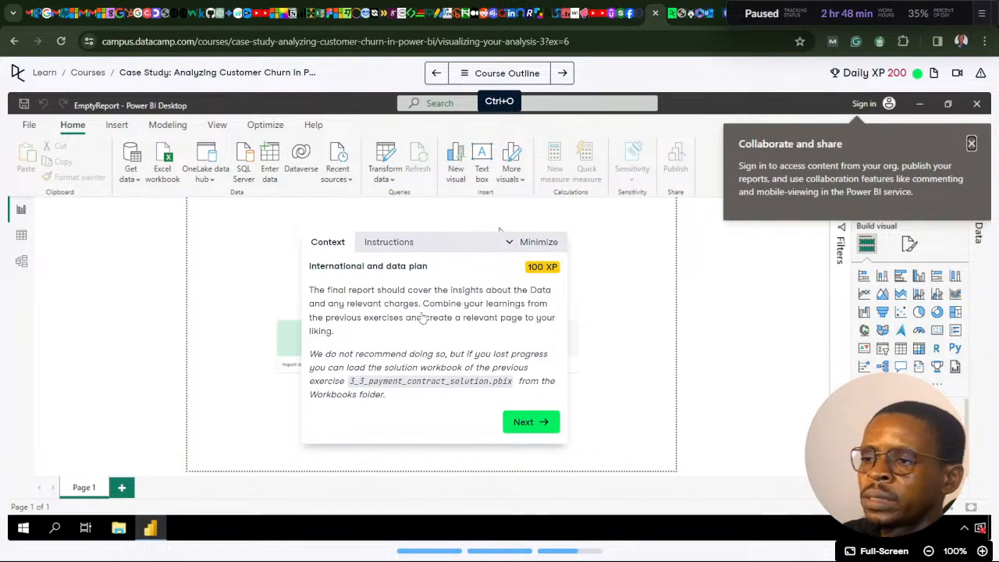
click(530, 425)
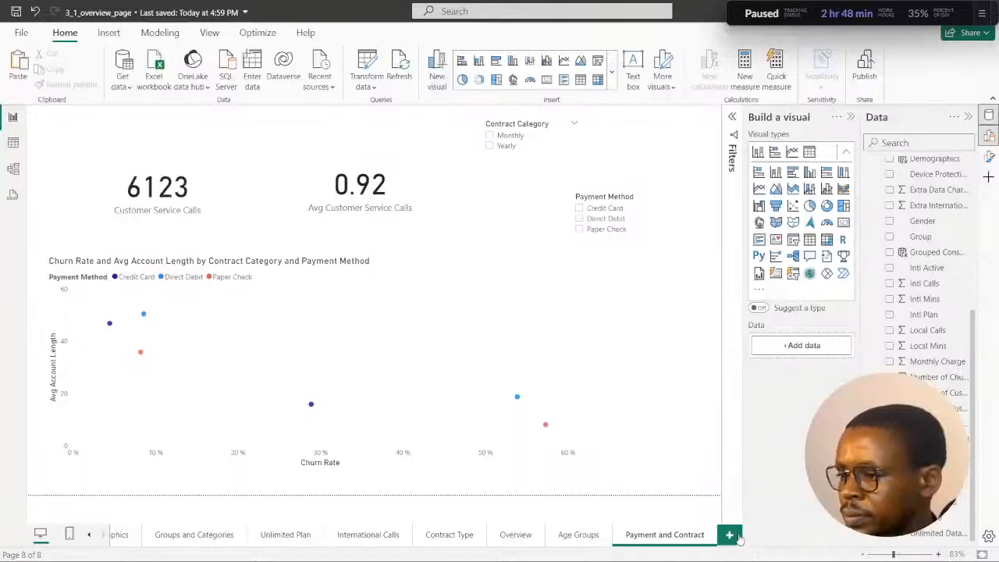
Add a new page to the Power BI Desktop report and name it Extra Charges.
click(730, 536)
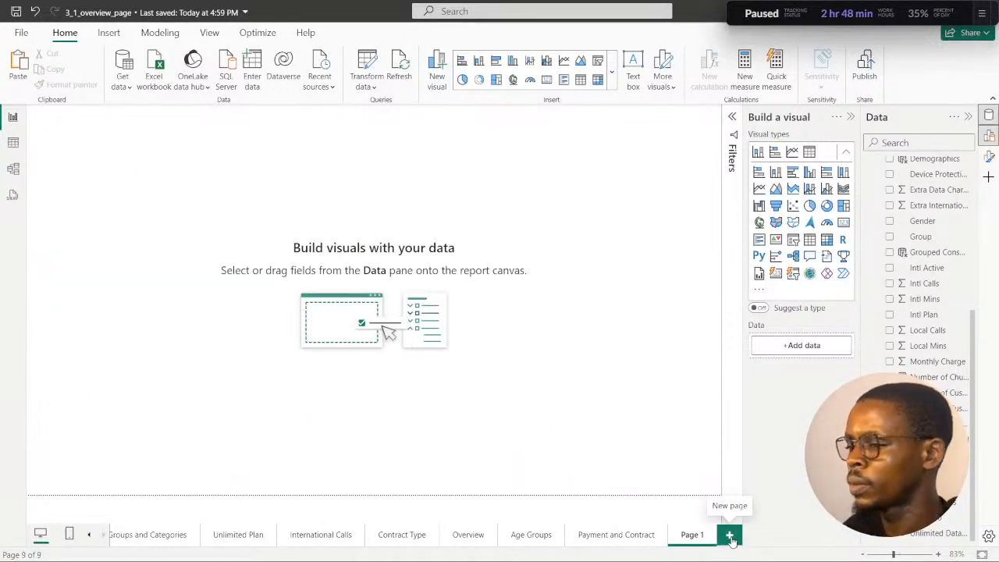
double_click(693, 537)
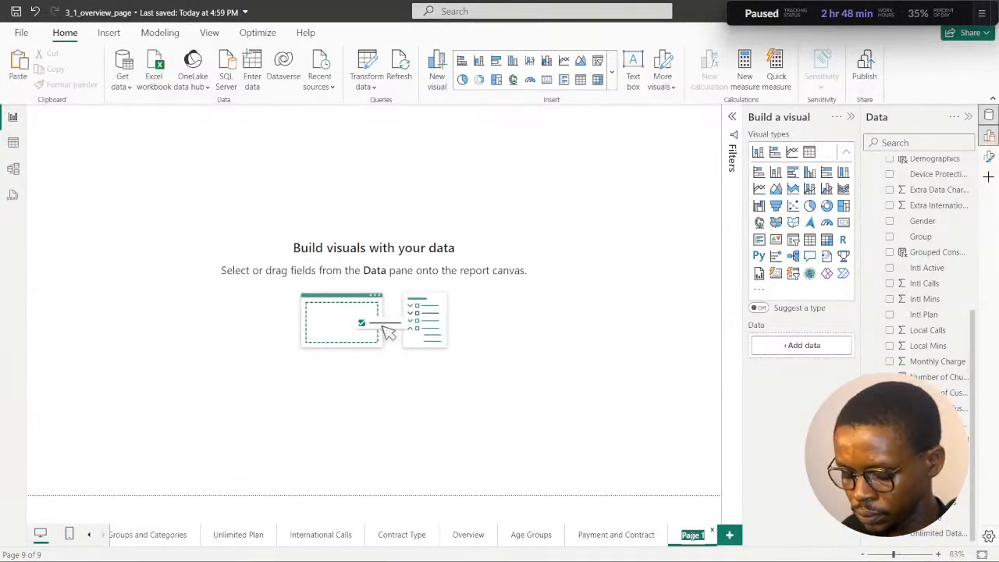
text(Extra)
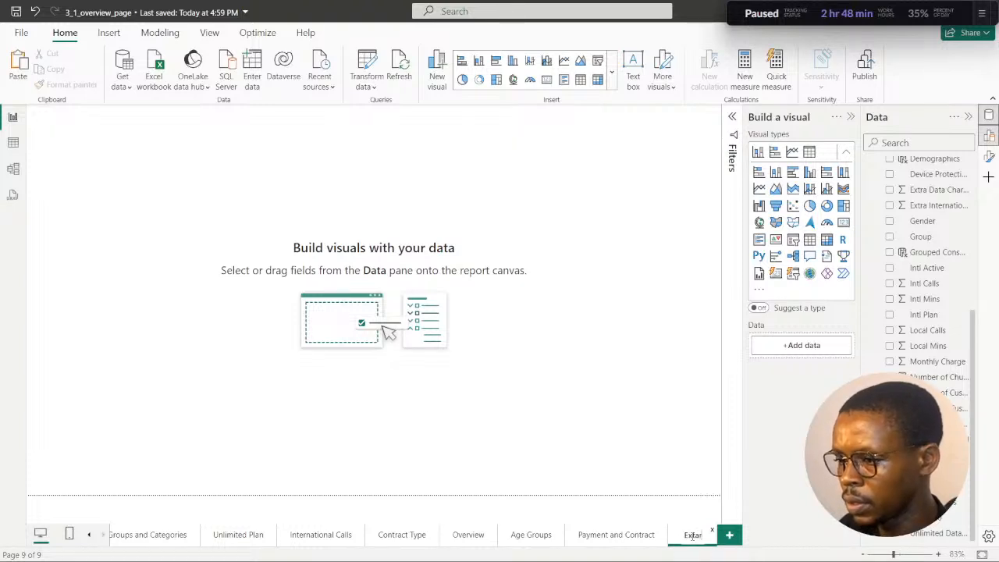
key(BackSpace)
key(BackSpace)
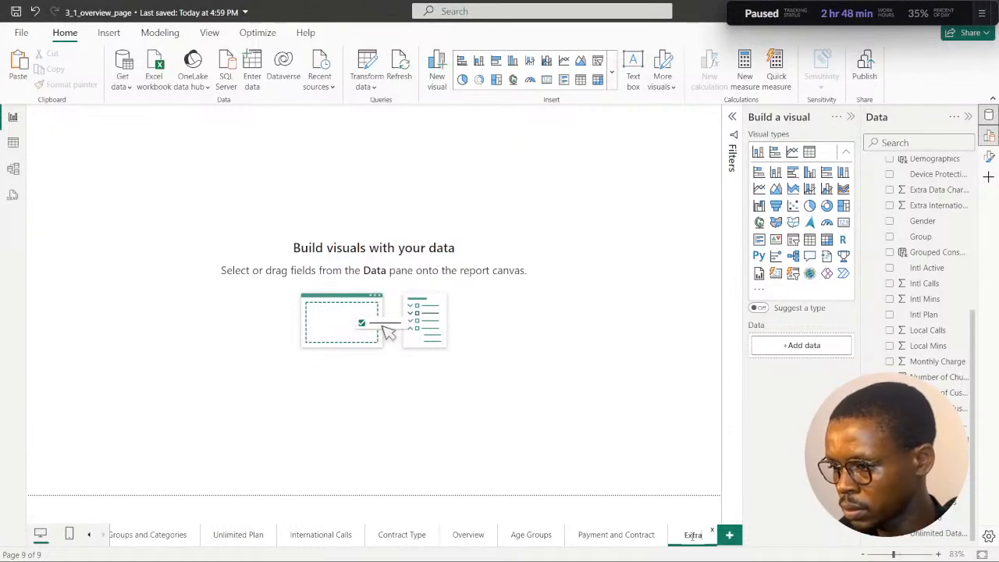
key(Return)
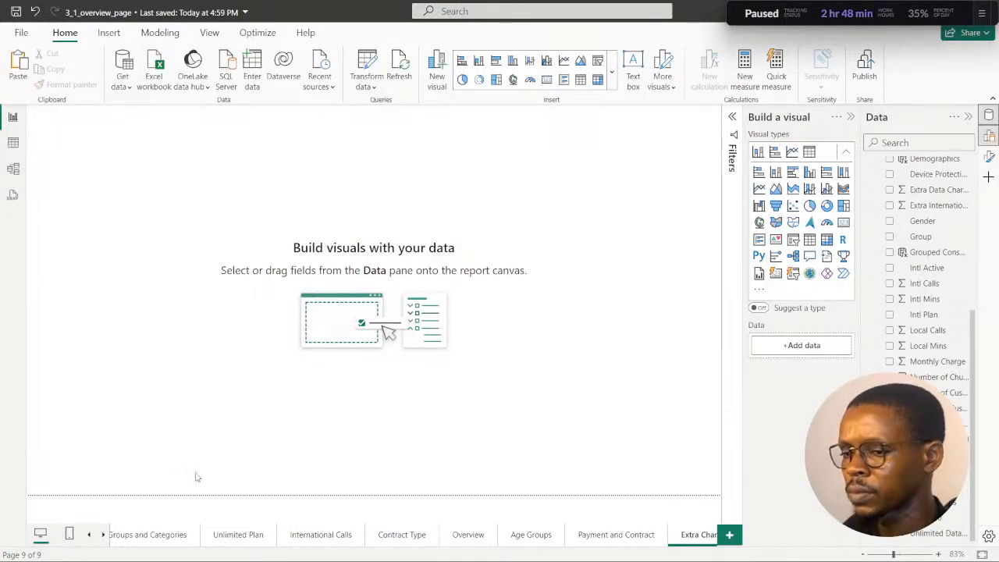
click(103, 535)
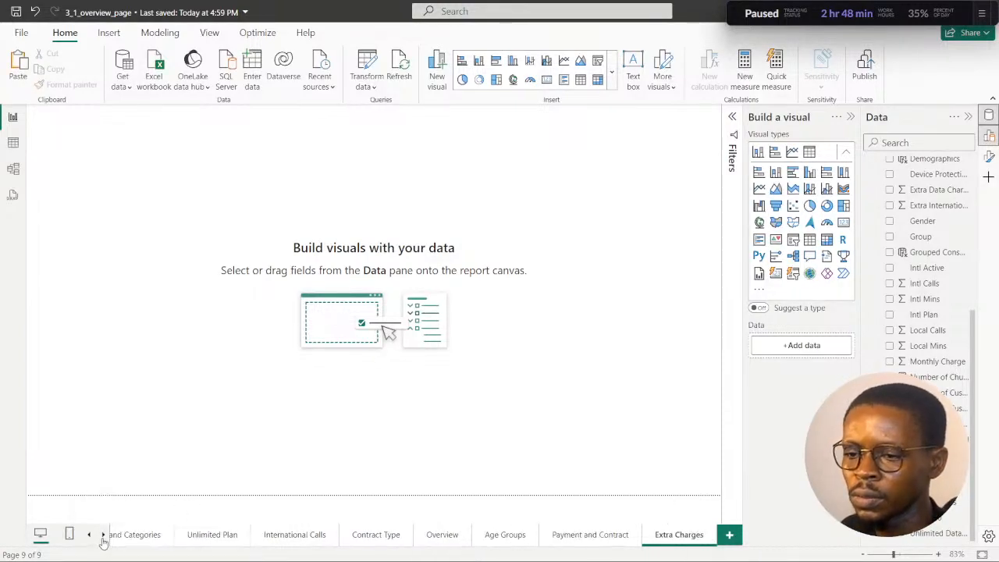
Recheck the DataCamp instruction in Chrome, and copy the churn rate bar chart from the Unlimited Plan page onto the Extra Charges page.
click(536, 546)
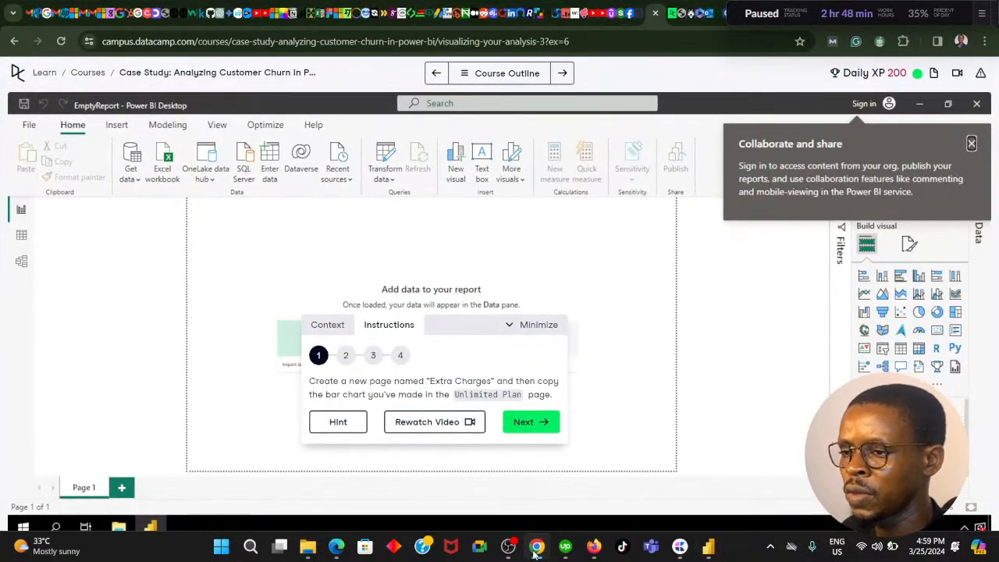
click(537, 546)
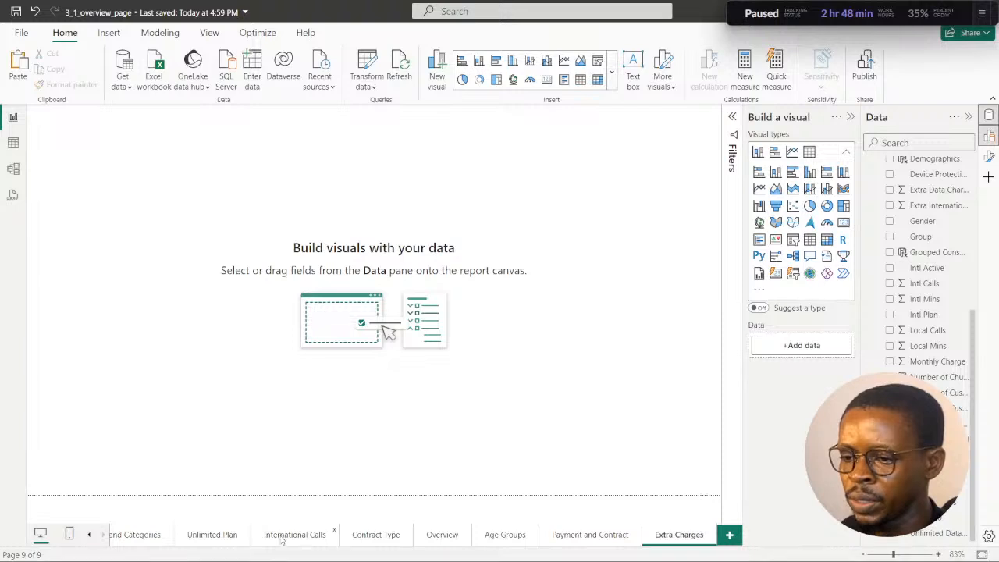
click(201, 538)
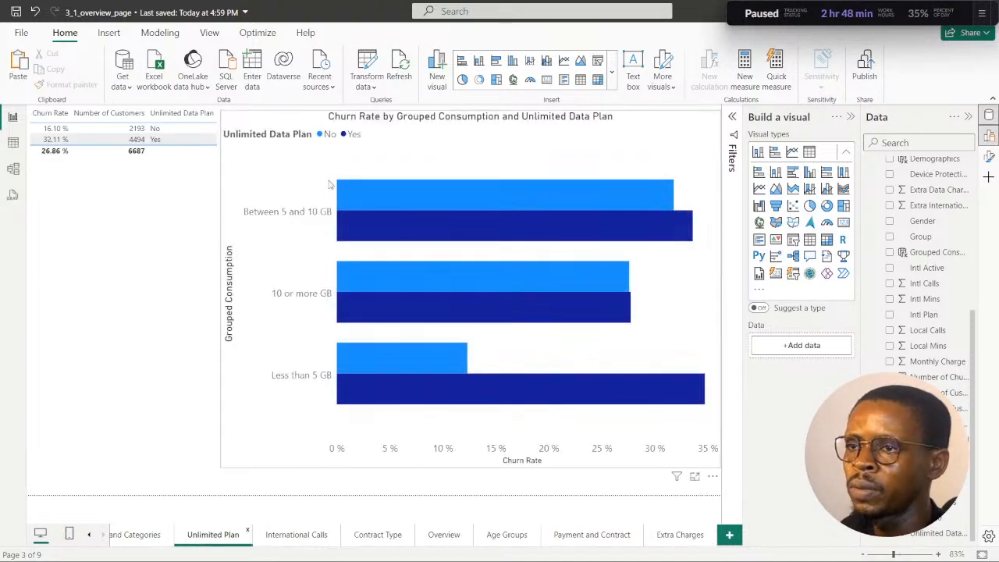
click(267, 155)
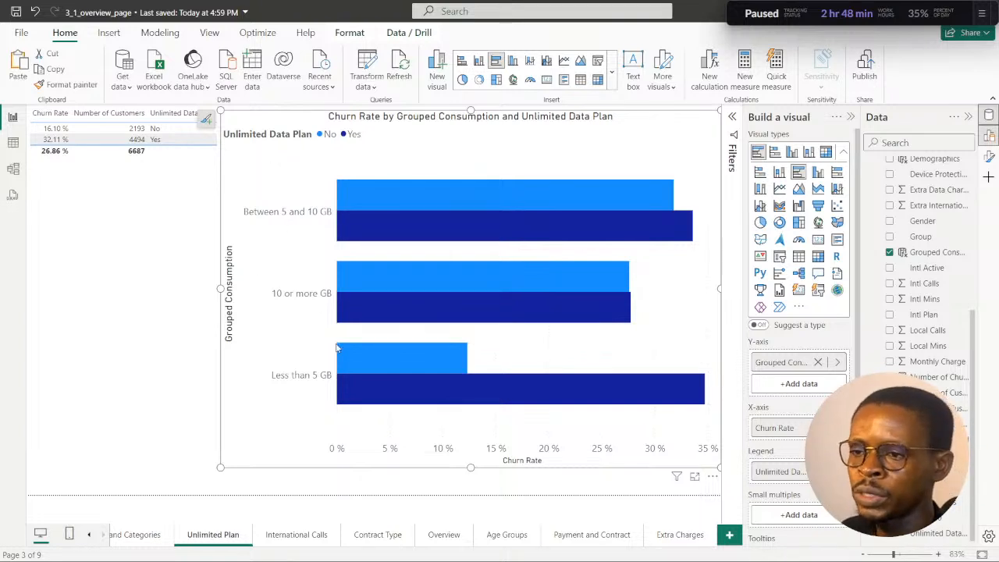
click(129, 323)
click(676, 534)
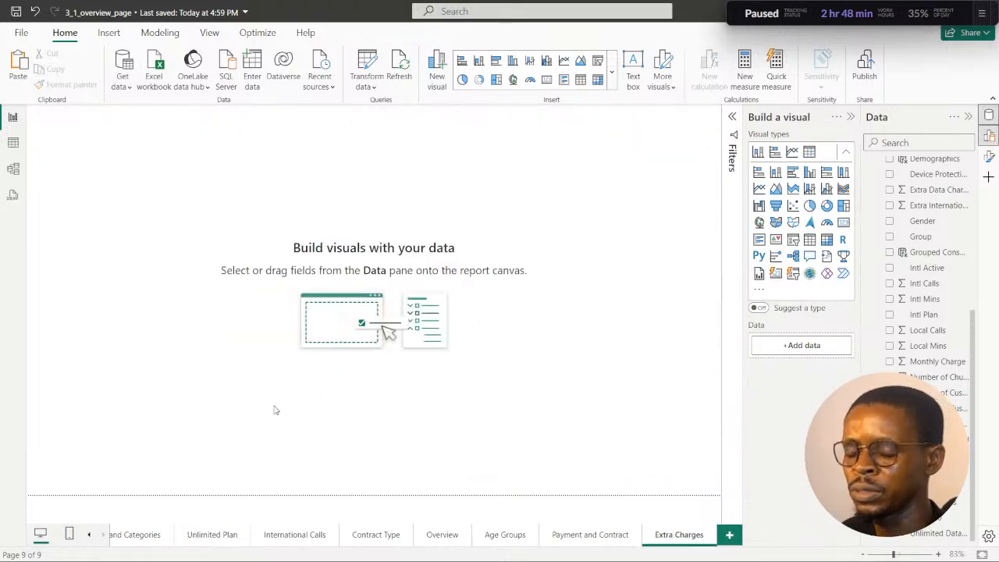
key(ctrl+v)
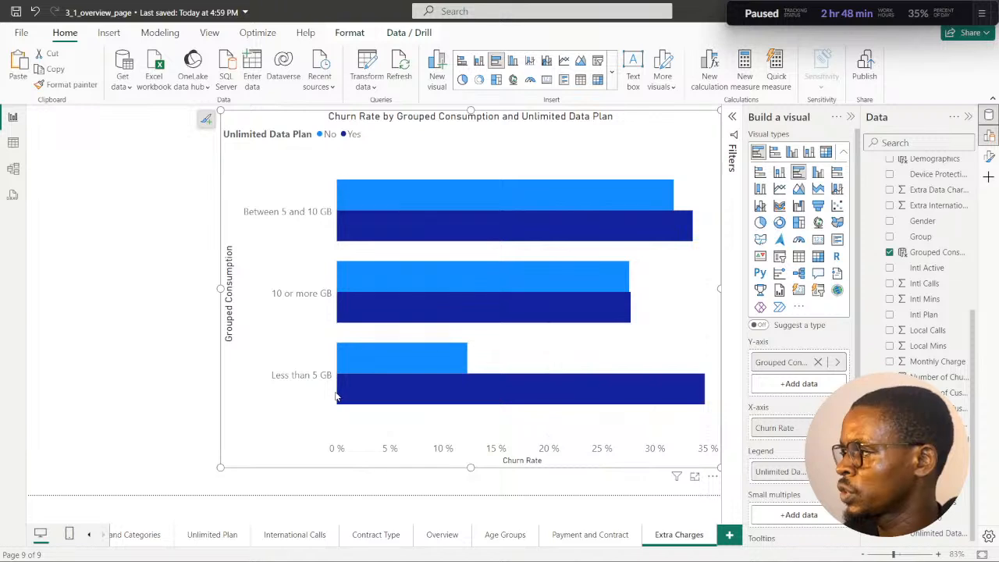
Shrink the copied churn rate bar chart on the Extra Charges page and move it toward the page's upper left.
drag(220, 112, 319, 195)
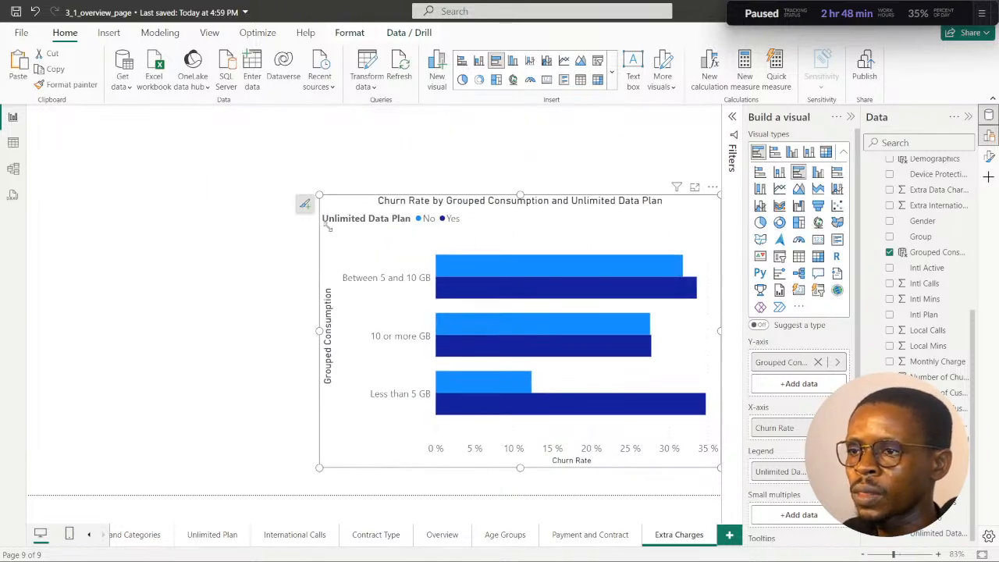
drag(338, 247, 161, 190)
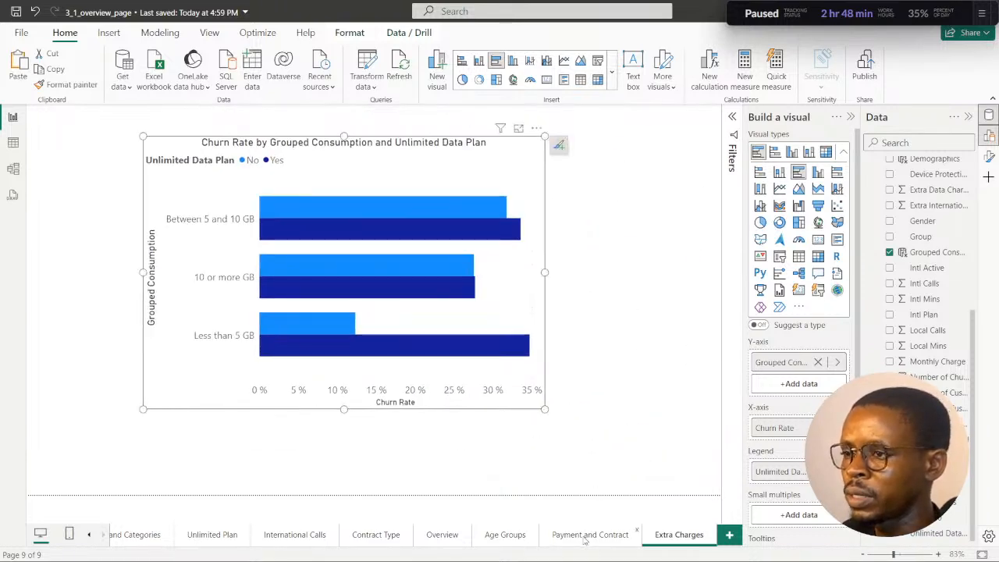
Try to switch the Payment and Contract page's canvas type from 16:9 to Custom.
click(585, 536)
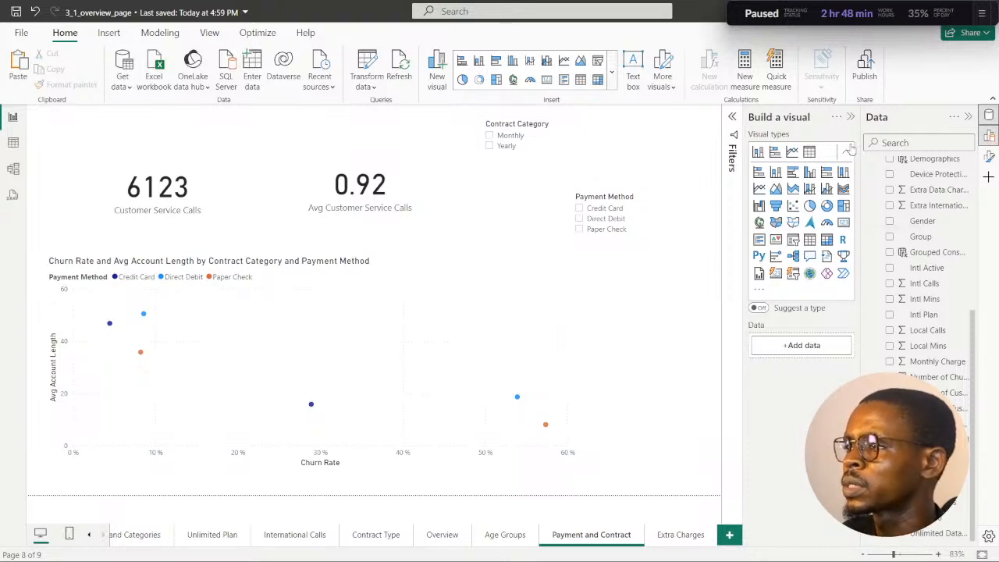
click(989, 156)
click(762, 196)
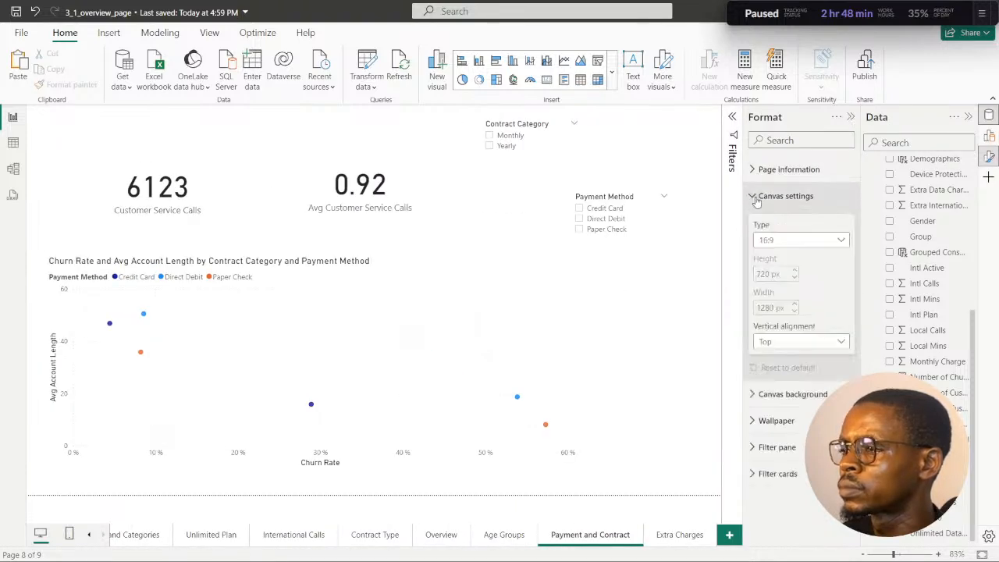
click(841, 344)
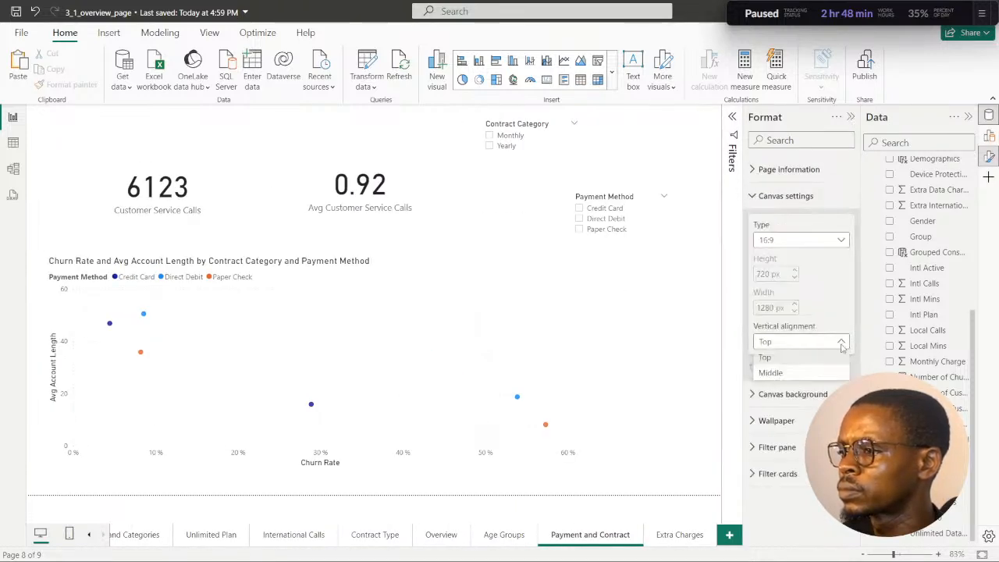
click(754, 201)
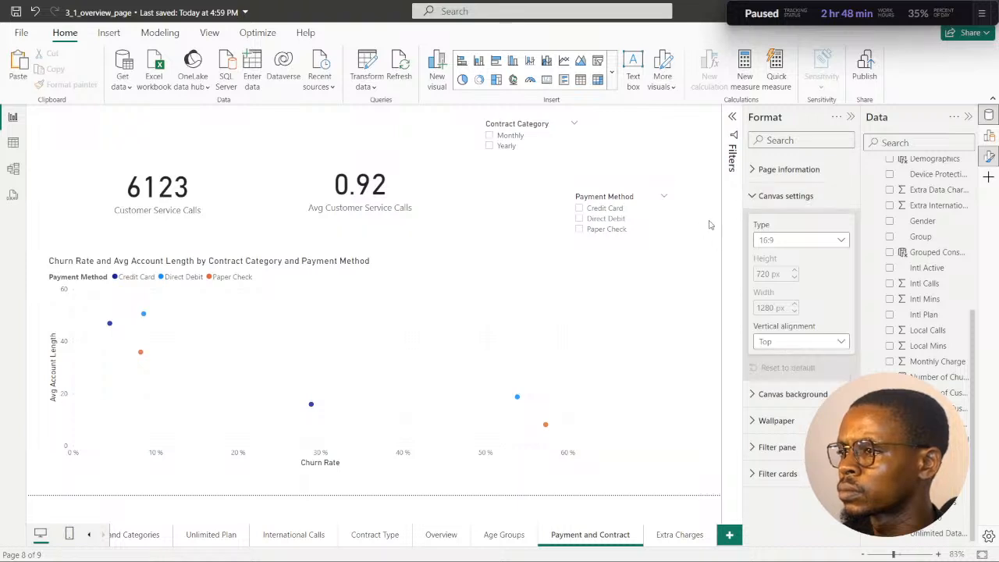
click(752, 196)
click(752, 169)
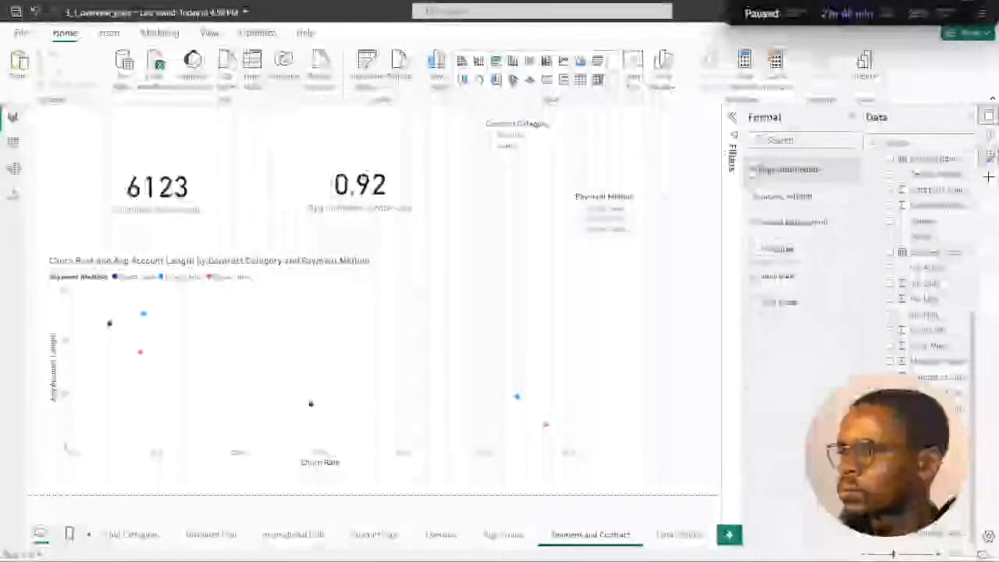
click(754, 195)
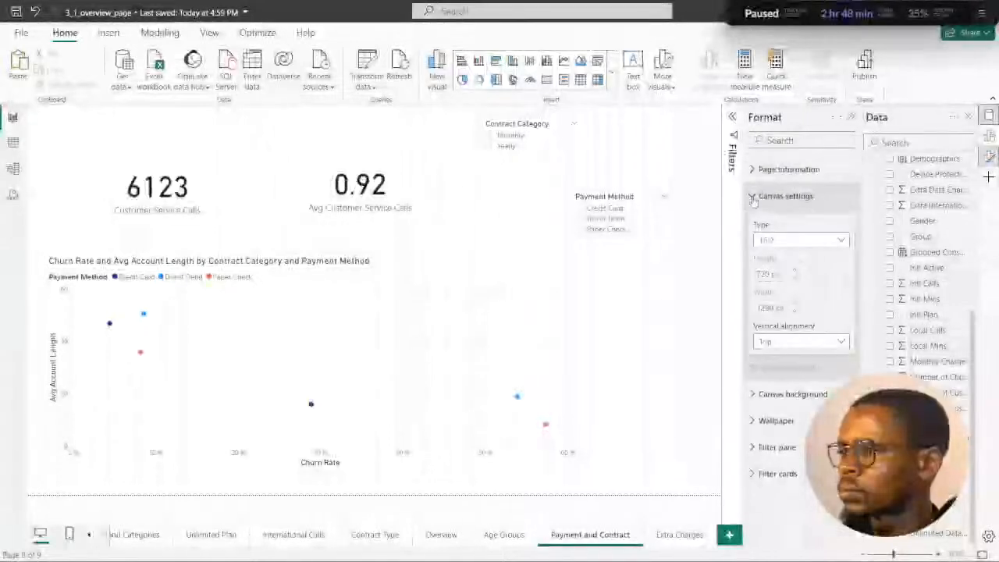
click(839, 240)
click(785, 319)
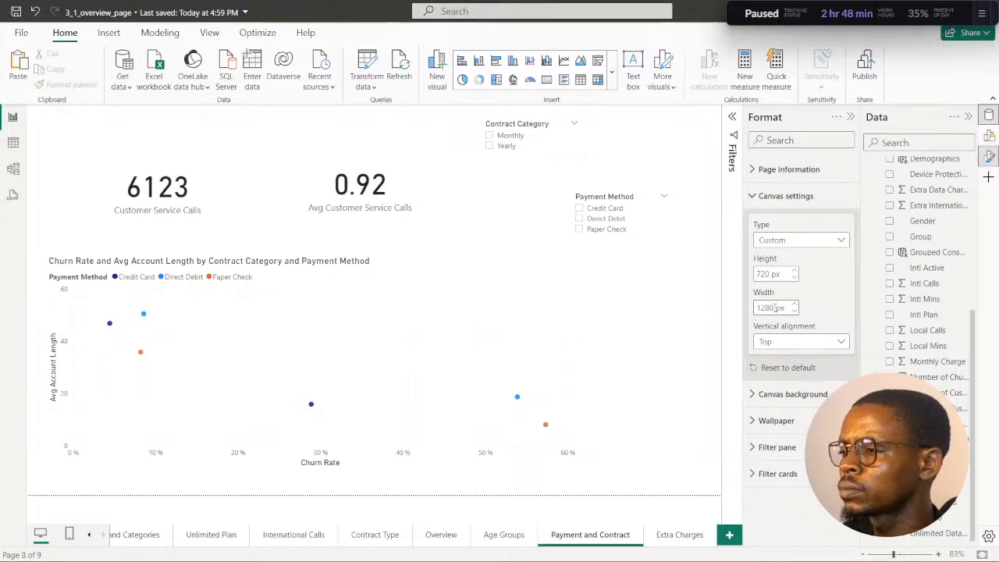
click(756, 197)
Check the canvas type, height and width used on the Age Groups and Overview pages.
click(509, 537)
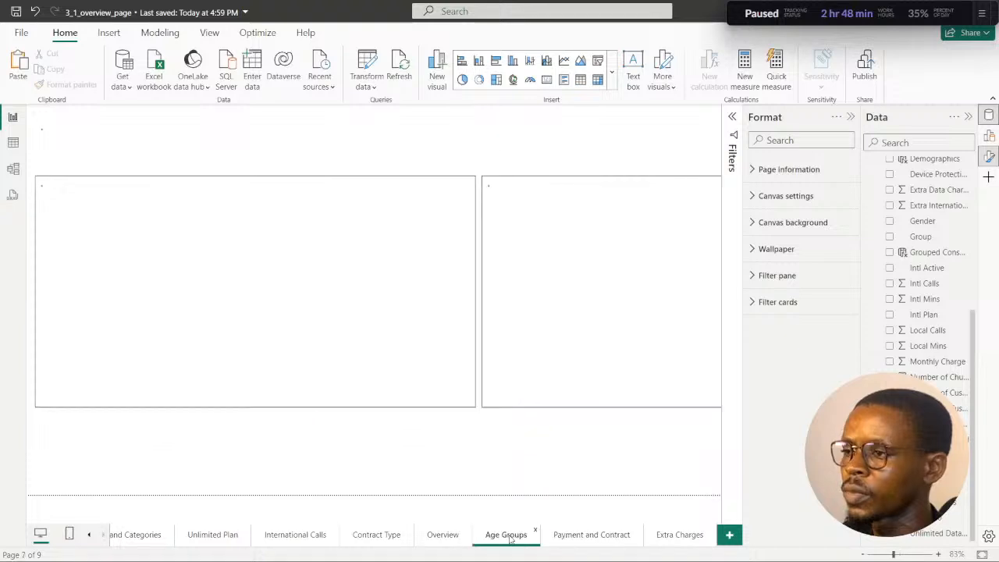
click(765, 225)
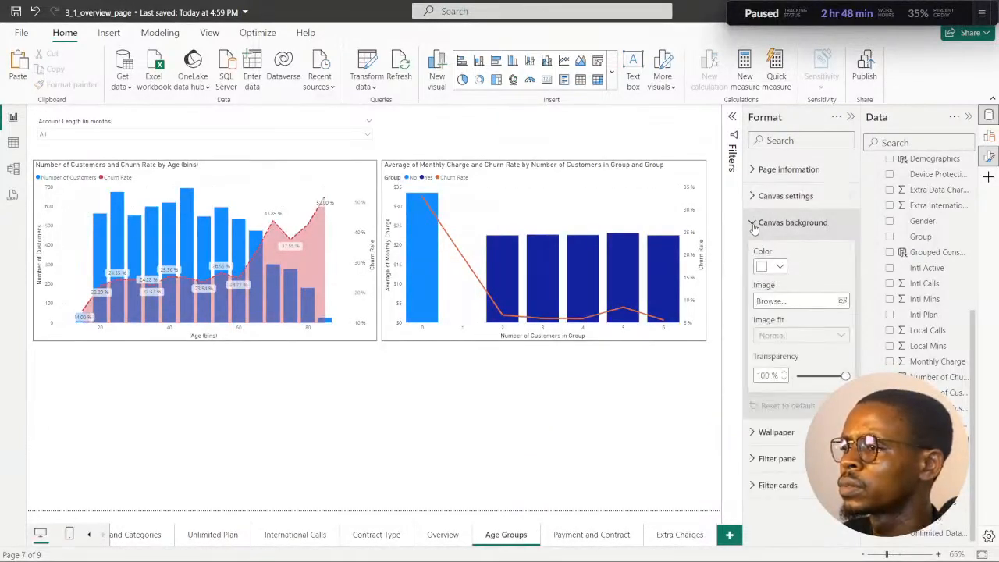
click(756, 224)
click(753, 198)
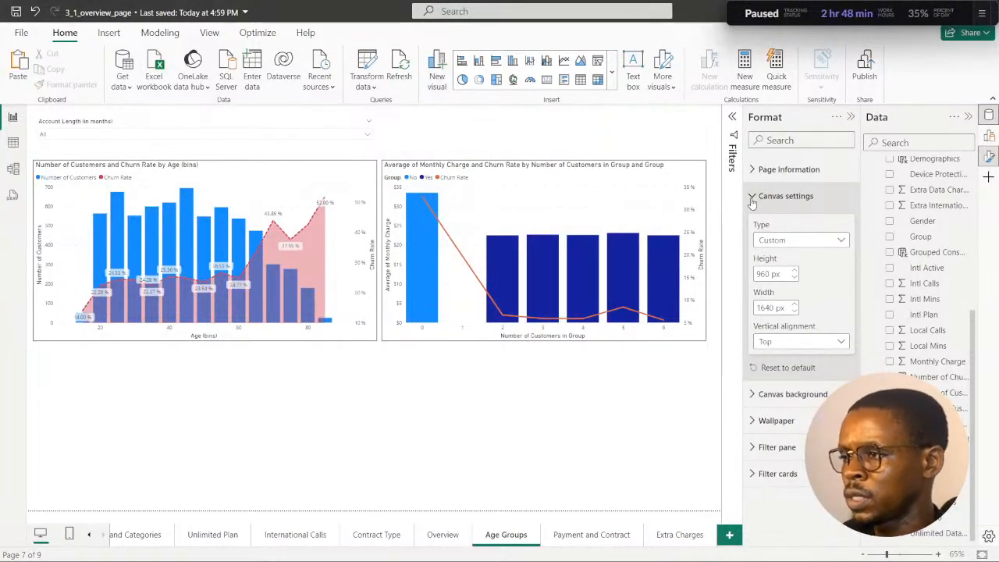
click(443, 534)
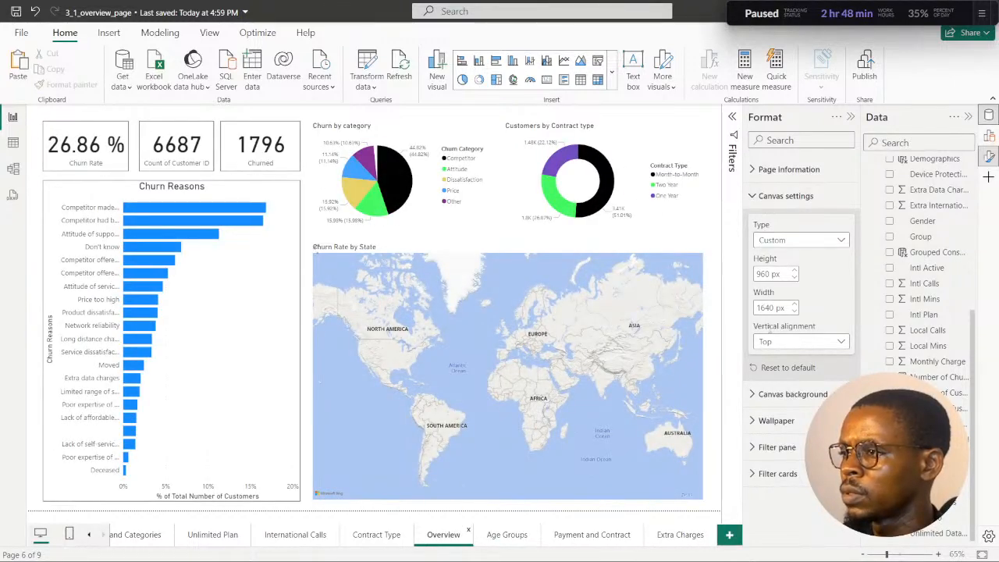
click(507, 534)
Give the Payment and Contract page a custom canvas size, 1640 px wide and 960 px high.
click(592, 534)
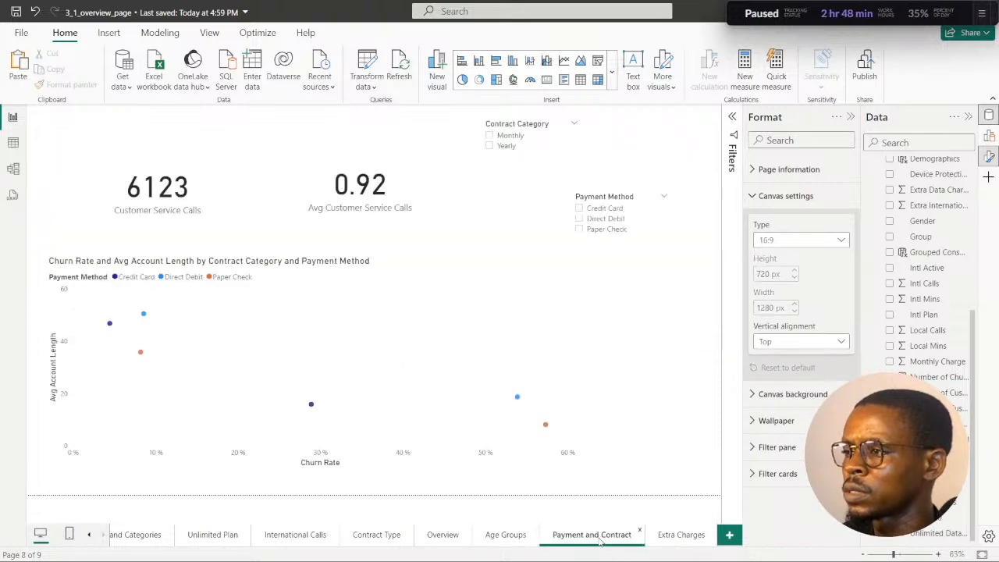
click(842, 242)
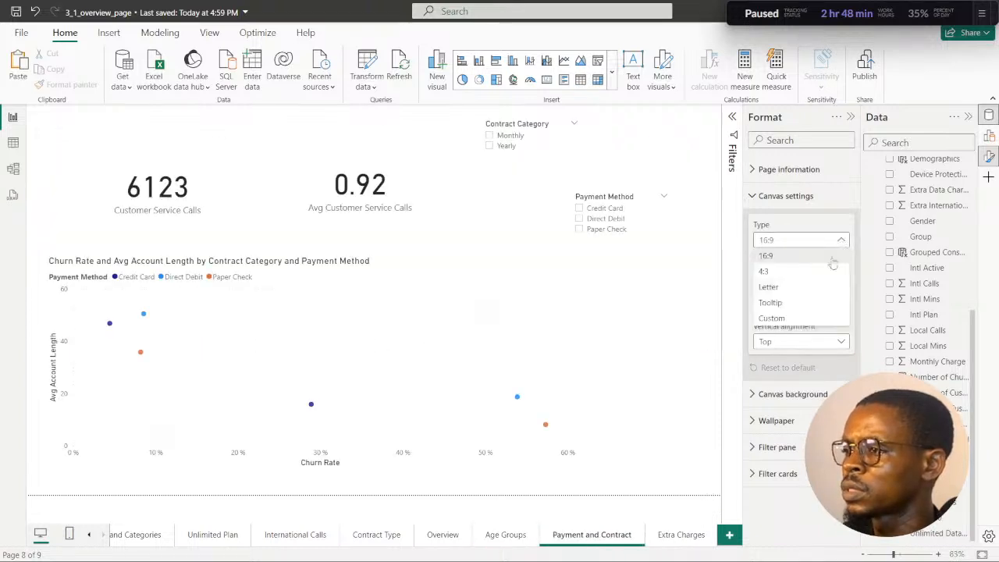
click(782, 320)
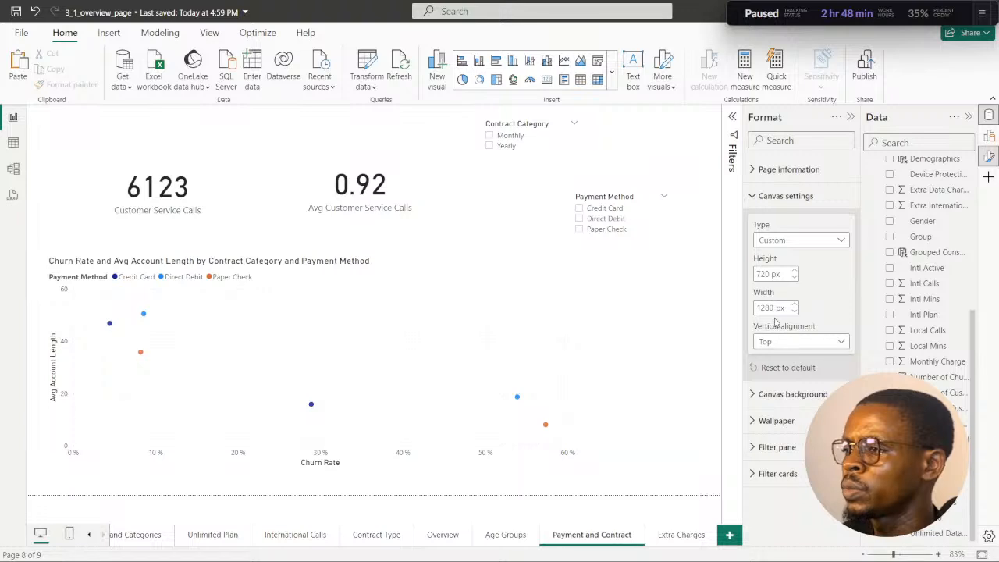
double_click(771, 308)
text(1640)
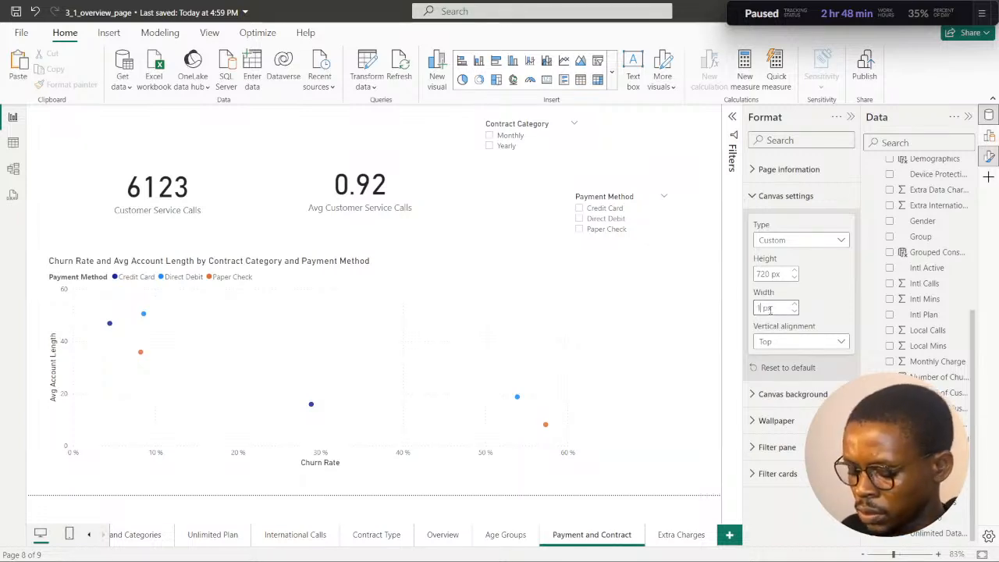
key(Return)
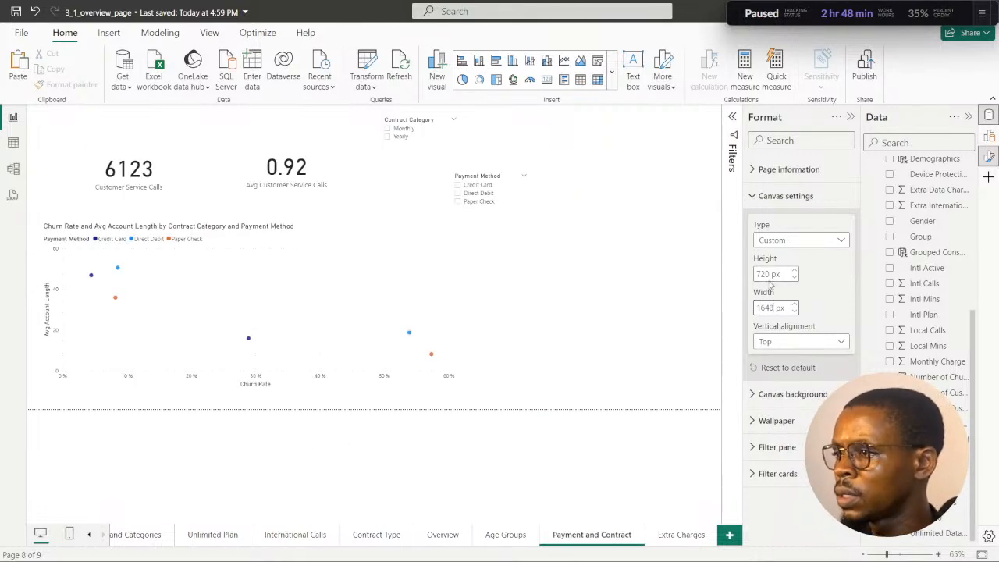
double_click(762, 274)
text(90)
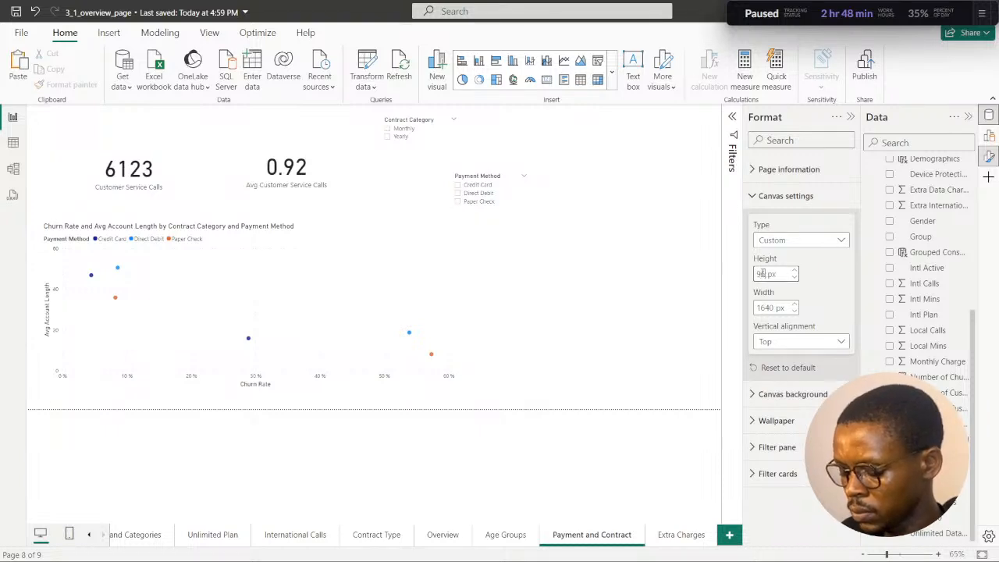
key(Return)
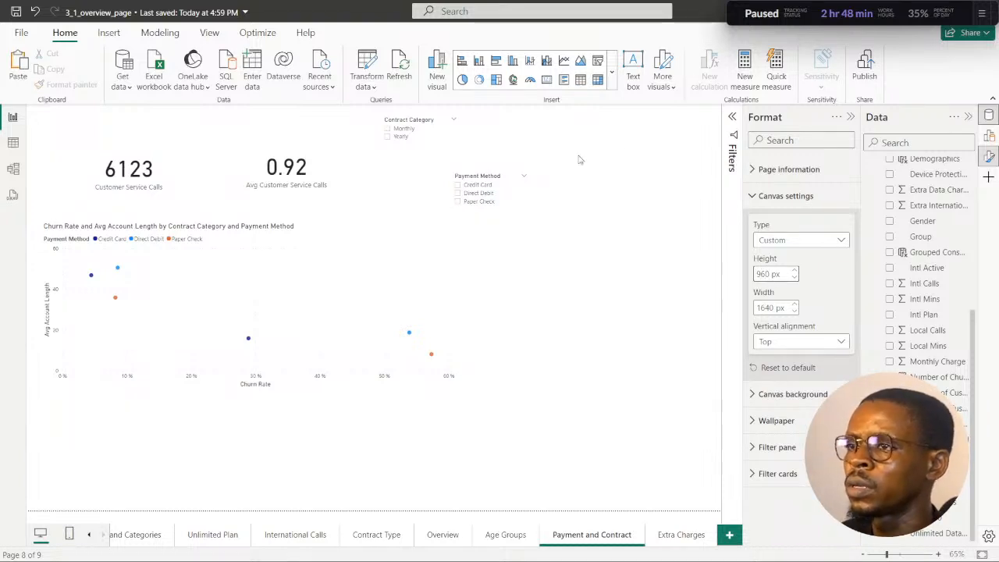
Enlarge the churn rate scatter chart and position it to fill most of the lower part of the Payment and Contract page.
click(454, 389)
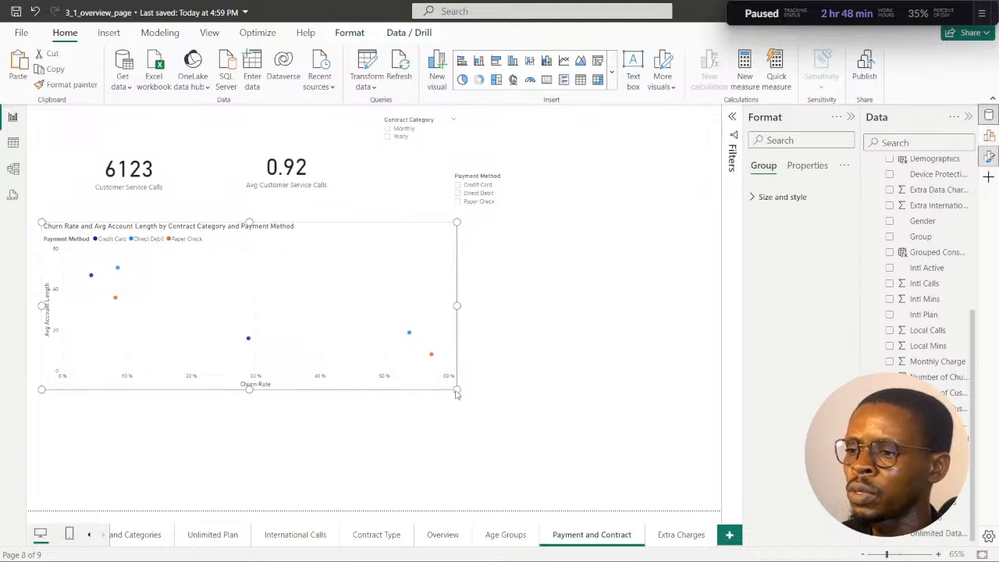
drag(457, 392, 560, 462)
click(442, 341)
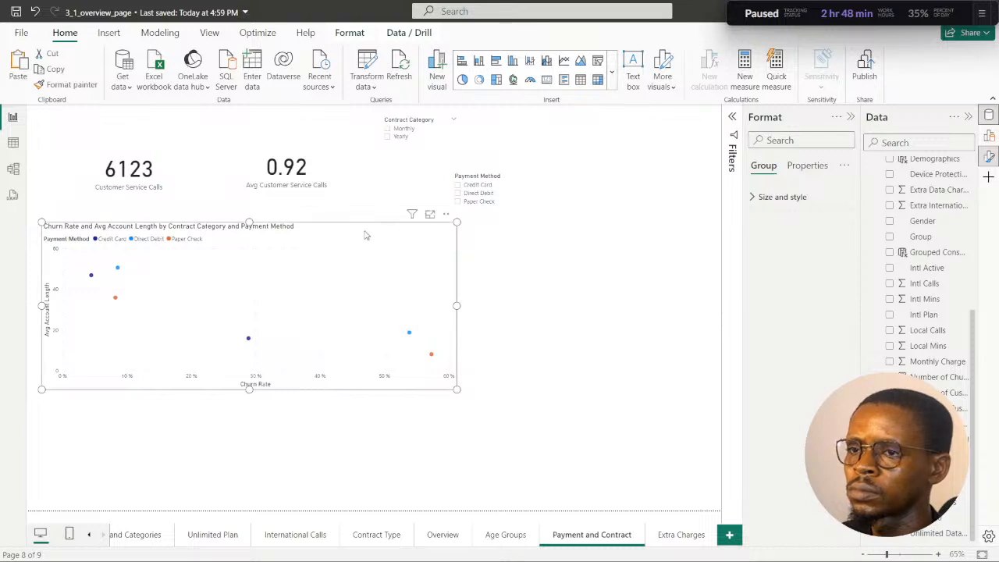
drag(368, 234, 413, 271)
drag(503, 426, 669, 479)
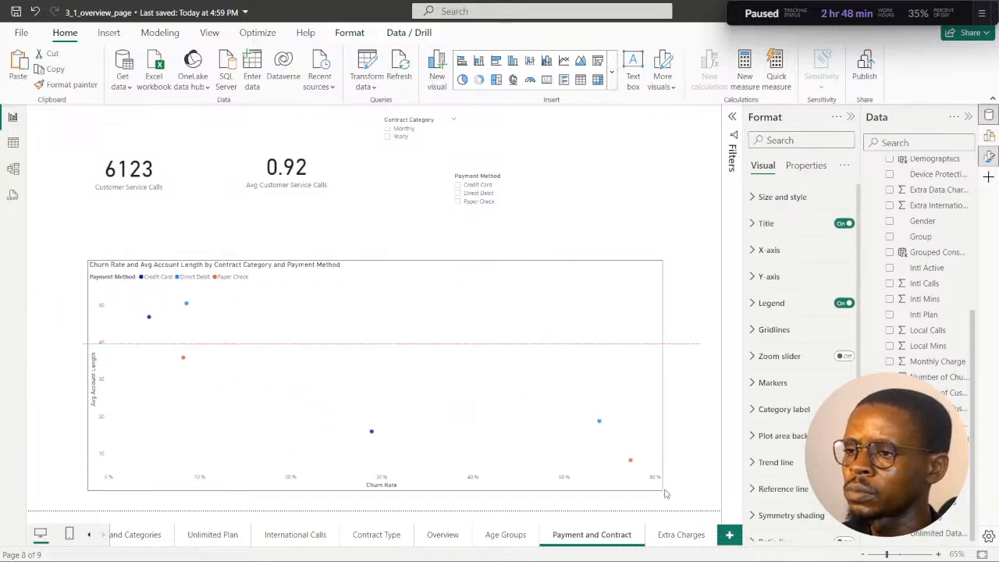
drag(437, 273, 402, 254)
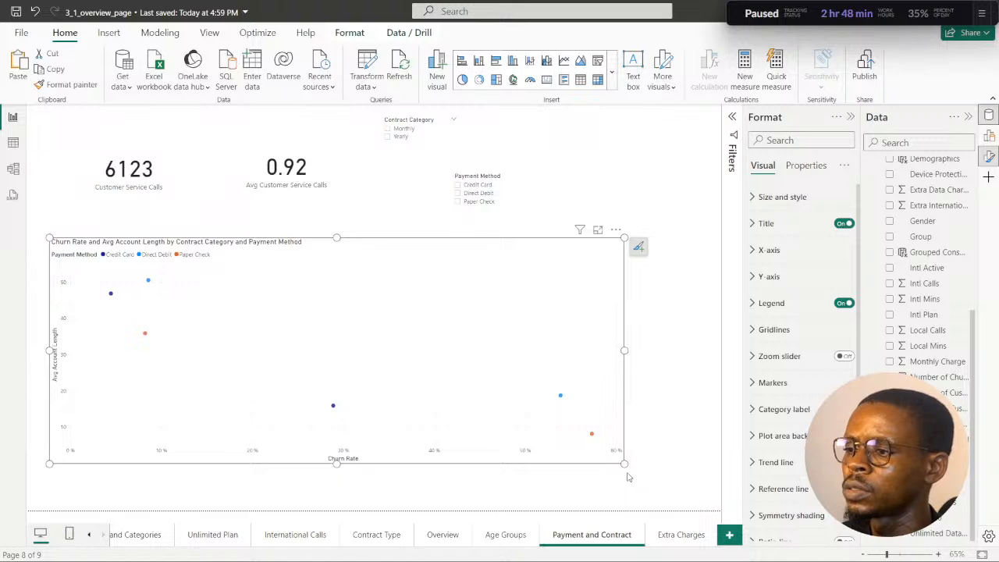
drag(624, 464, 682, 499)
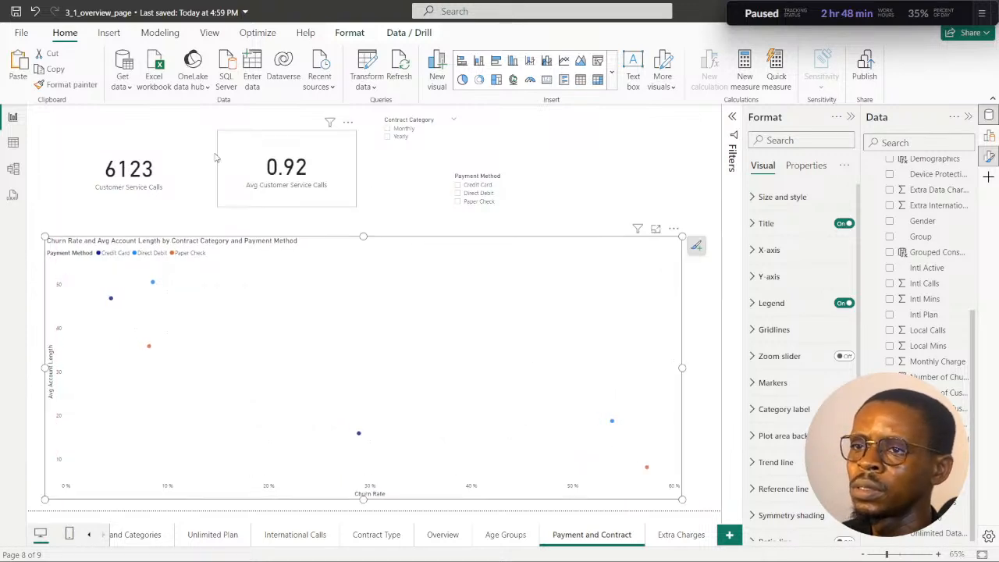
Enlarge the Customer Service Calls and Avg Customer Service Calls cards and reposition them above the scatter chart.
click(162, 159)
drag(200, 209, 245, 234)
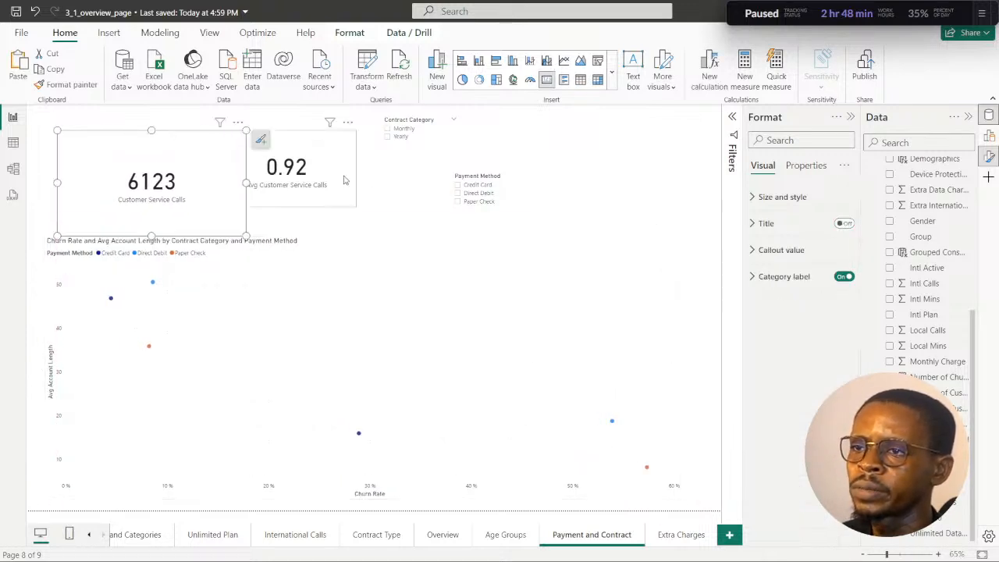
click(347, 181)
drag(357, 207, 421, 245)
drag(341, 151, 359, 158)
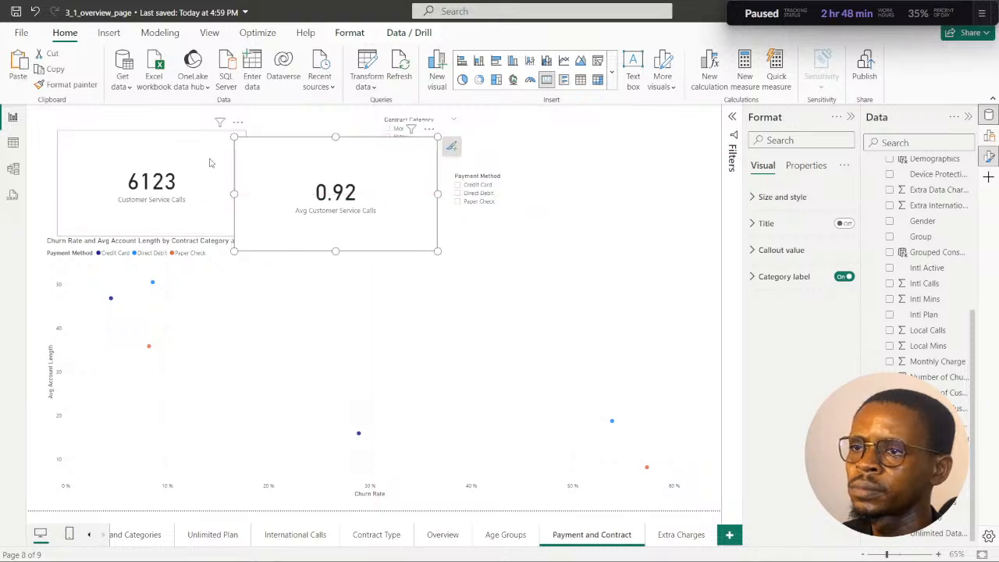
drag(192, 152, 175, 134)
Move the Contract Category and Payment Method slicers to the right of the cards, and align the Avg Customer Service Calls card with its neighbour.
click(446, 145)
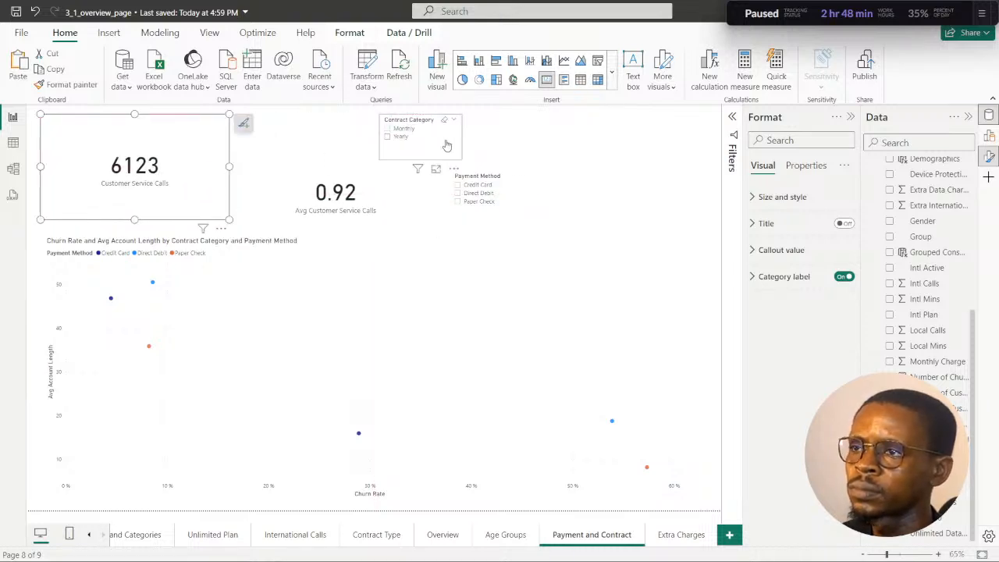
drag(446, 146, 582, 139)
click(513, 205)
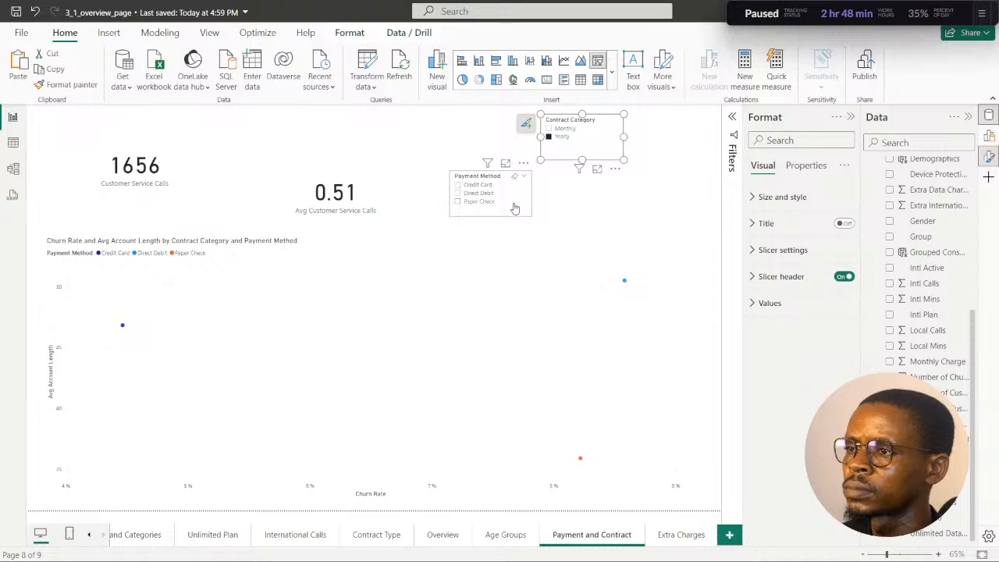
drag(512, 207, 624, 212)
drag(370, 165, 343, 127)
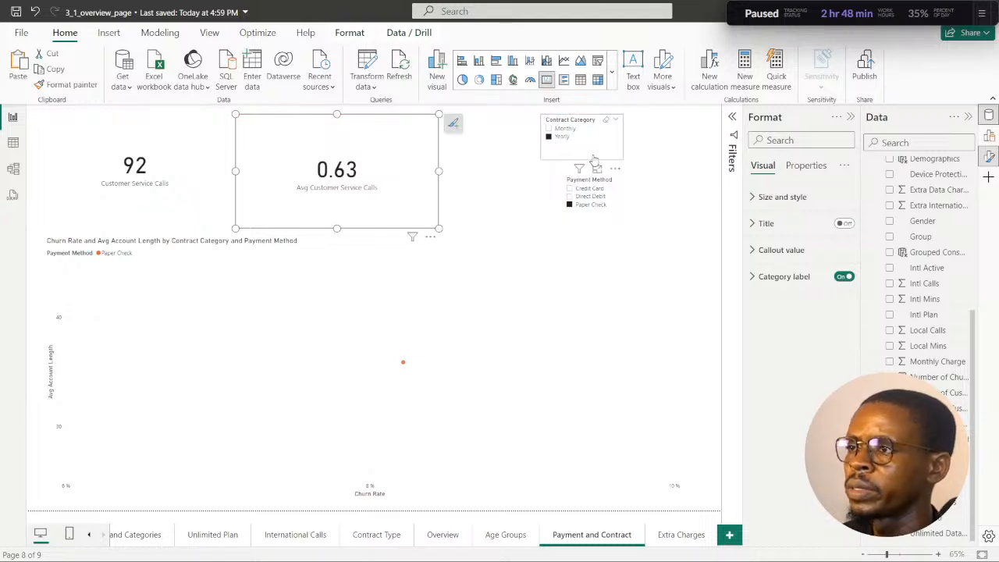
Spread the Contract Category and Payment Method slicers apart beside the cards, and save the report.
drag(593, 161, 521, 159)
click(635, 196)
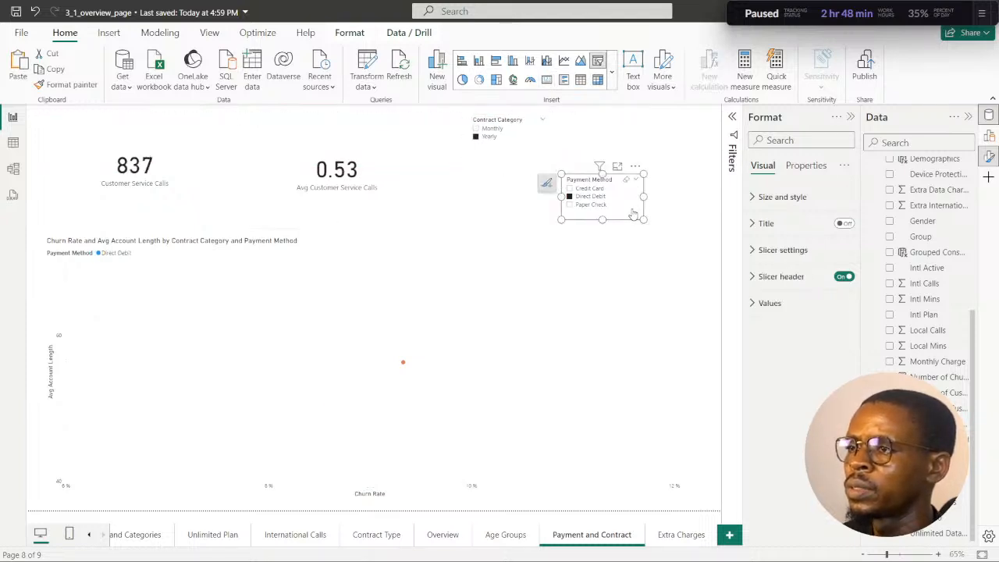
drag(617, 181, 654, 174)
drag(528, 150, 544, 160)
click(486, 216)
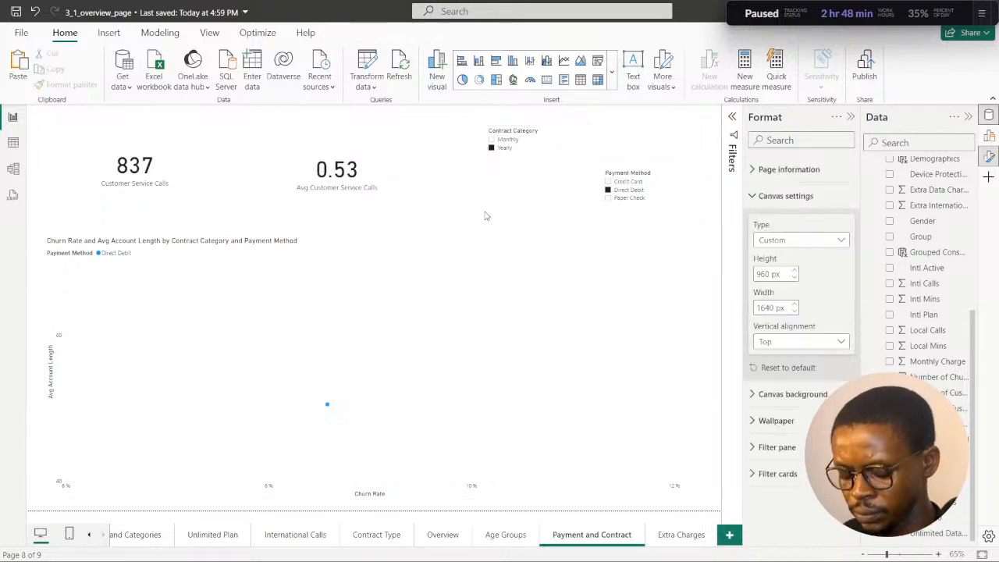
key(ctrl+s)
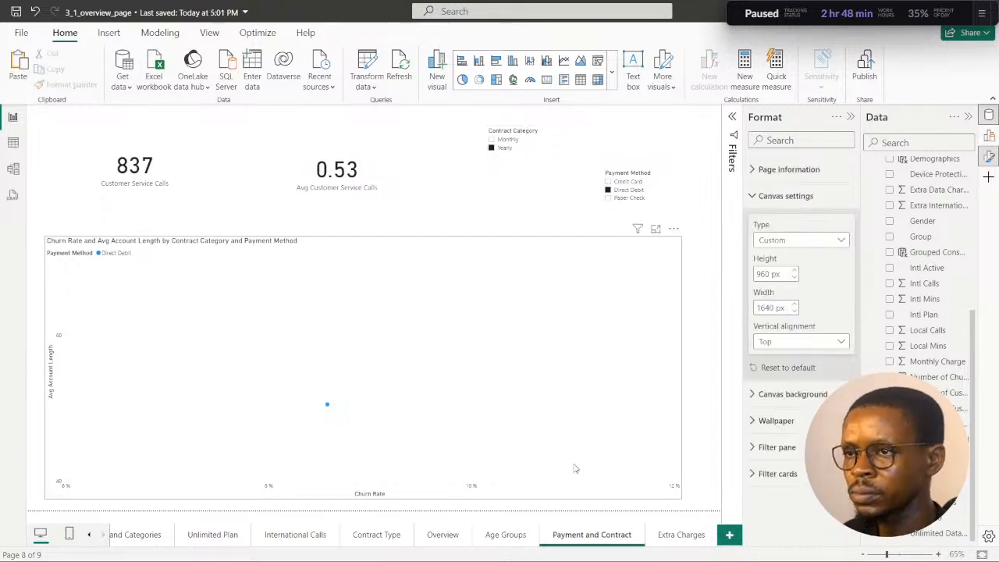
Set the Extra Charges page to a custom canvas size 1640 px wide and 960 px high.
click(664, 537)
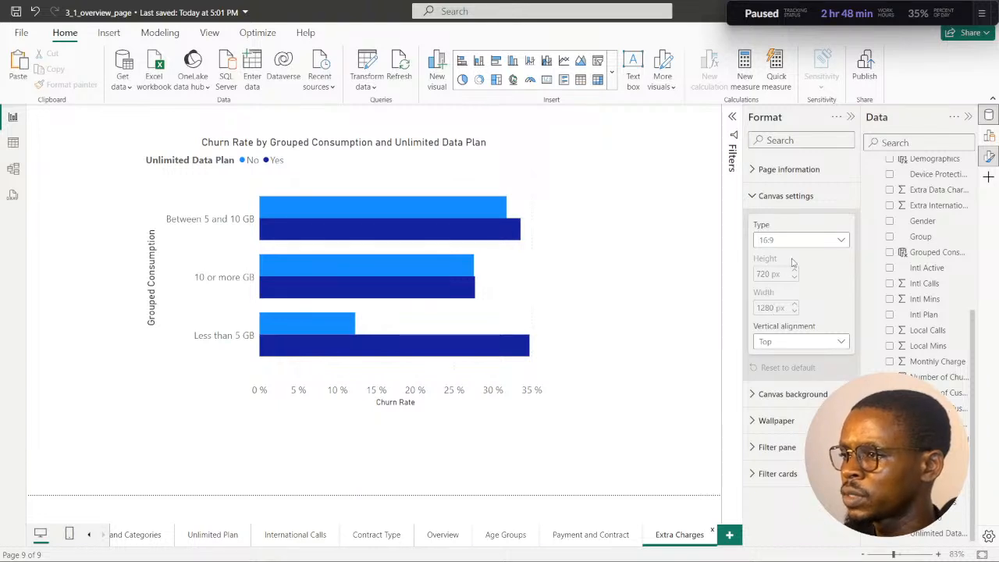
click(809, 242)
click(777, 318)
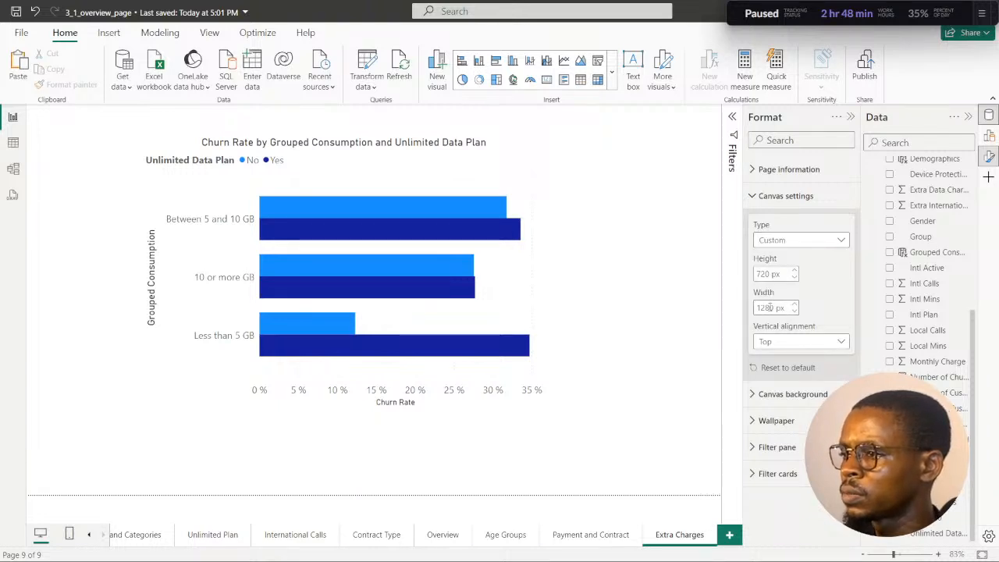
double_click(770, 307)
text(16)
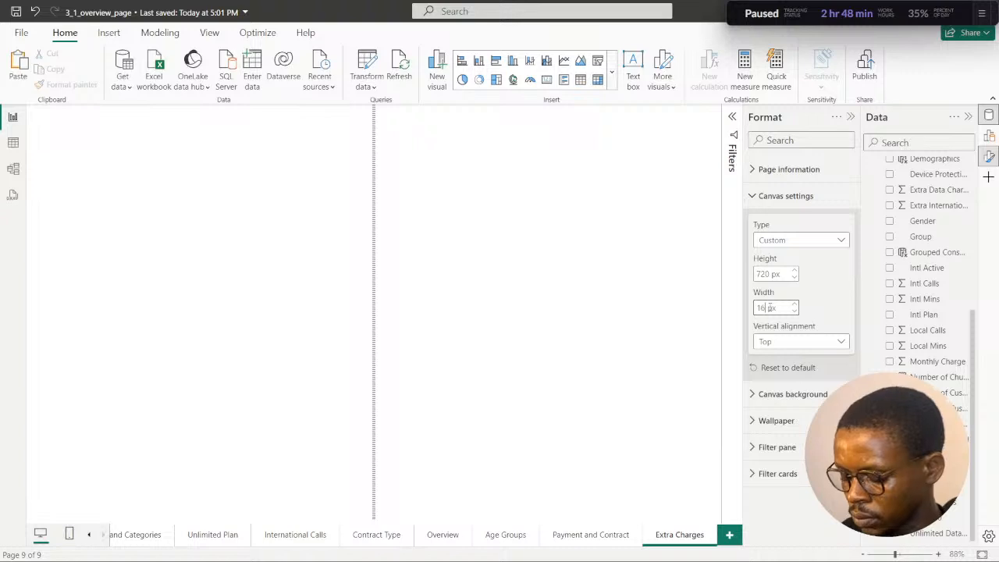
text(40)
double_click(767, 274)
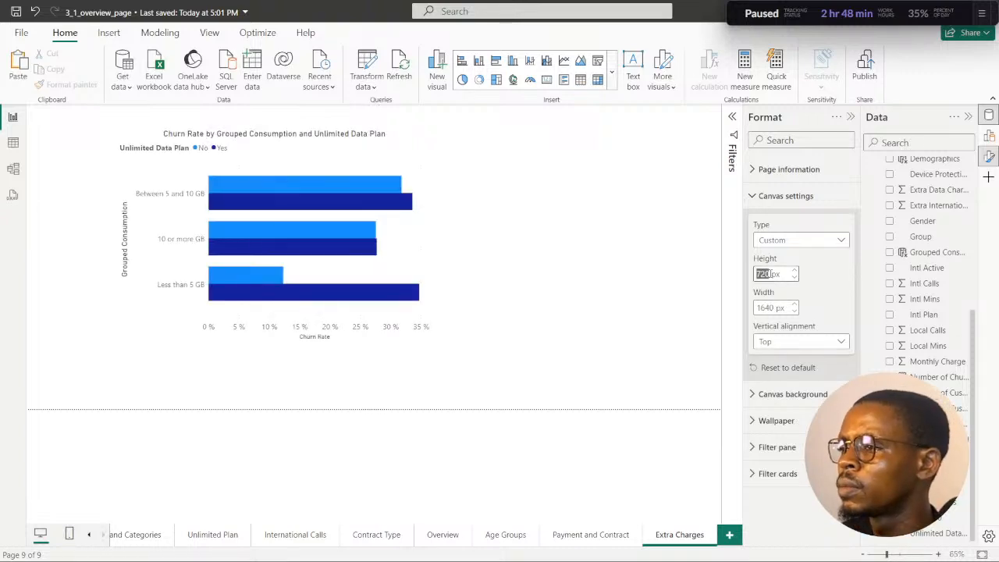
text(96)
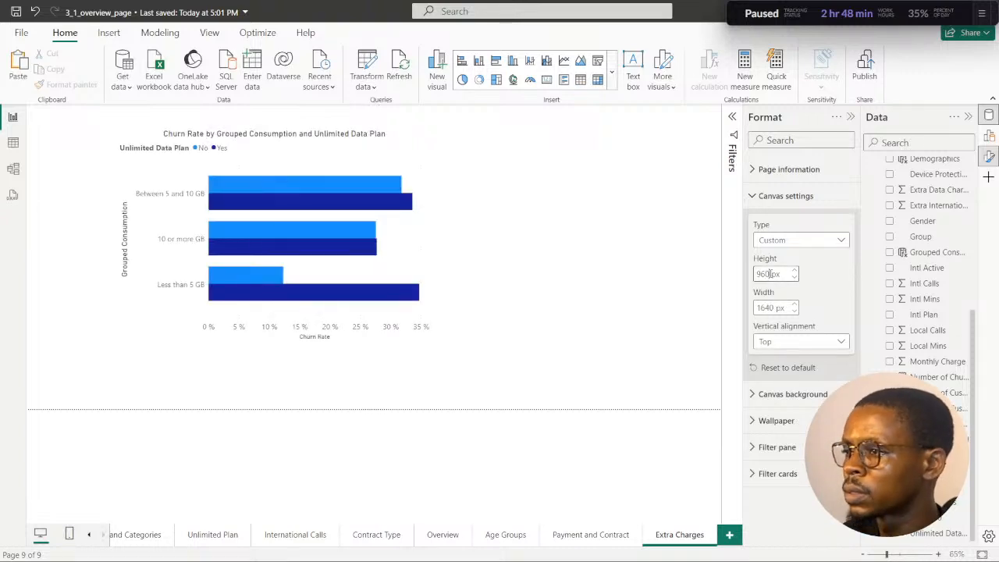
text(0)
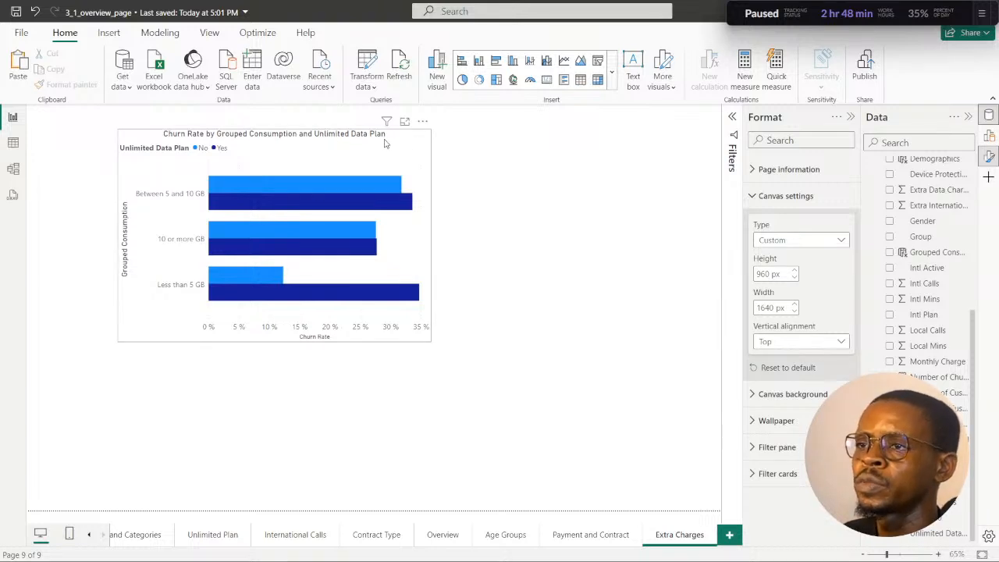
Move the churn rate bar chart towards the upper-left corner of the Extra Charges page and enlarge it.
click(384, 143)
drag(385, 143, 327, 155)
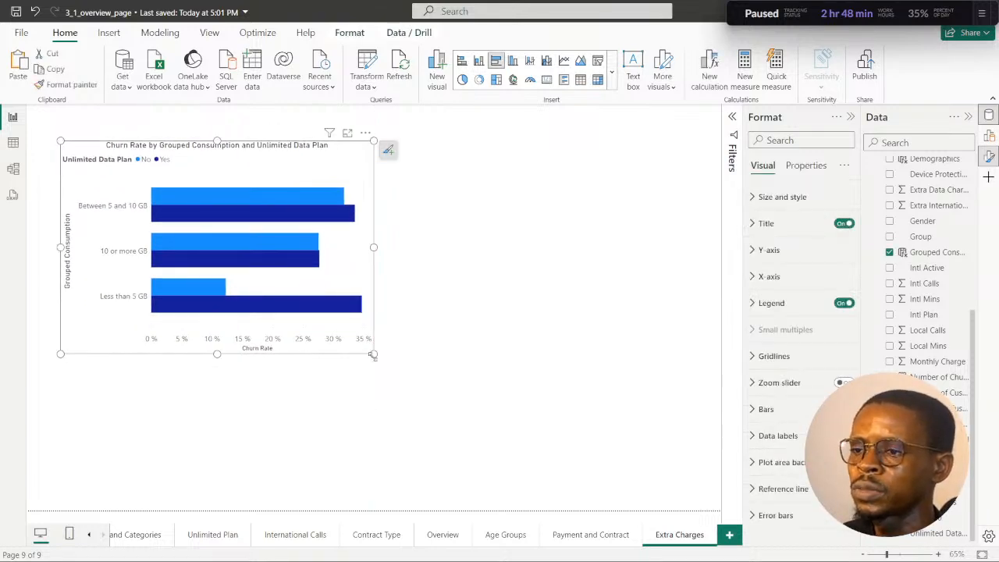
drag(373, 354, 476, 406)
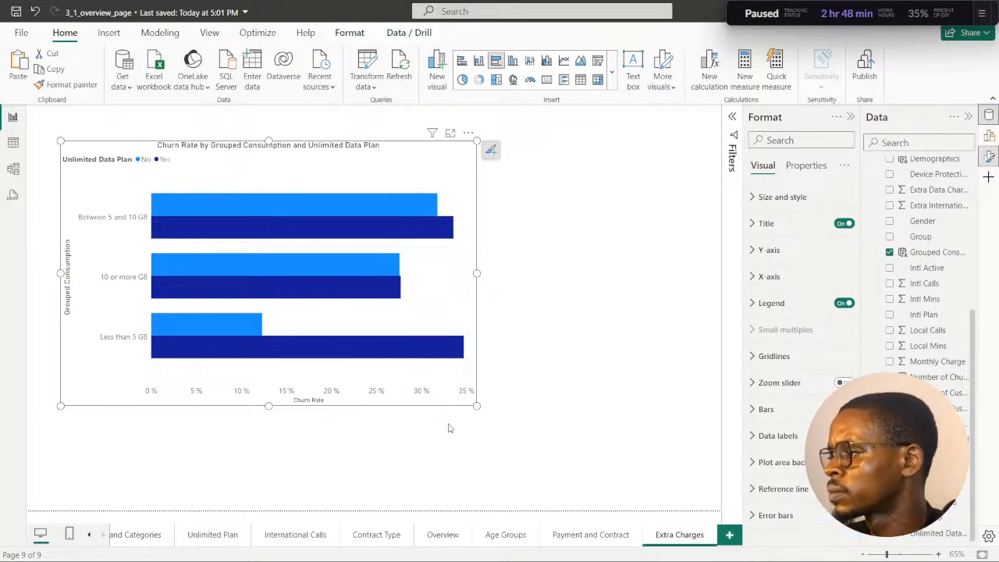
Switch to the DataCamp exercise in the browser, advance to instruction 2 on the two average extra charge measures, and return to Power BI.
key(alt+Tab)
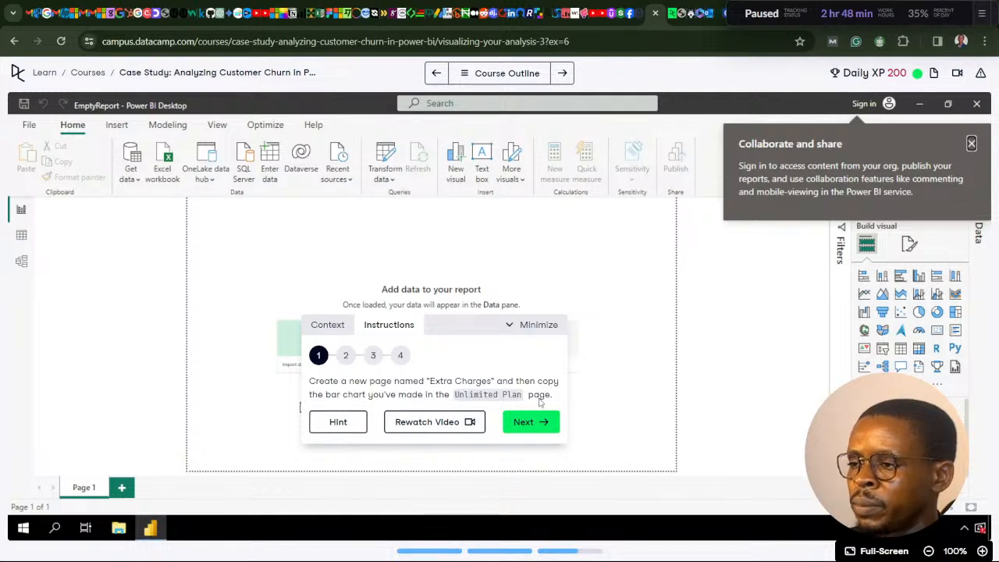
click(527, 423)
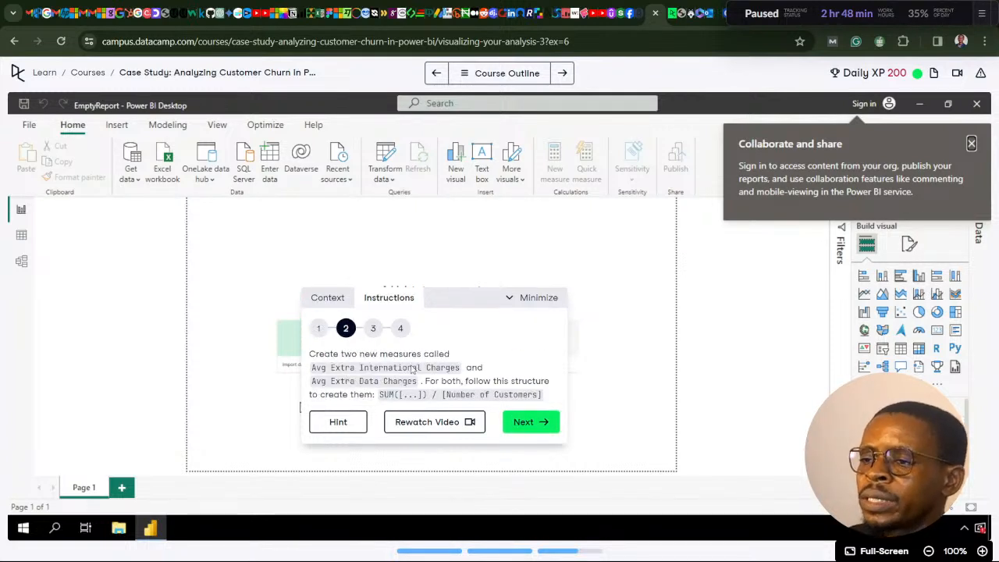
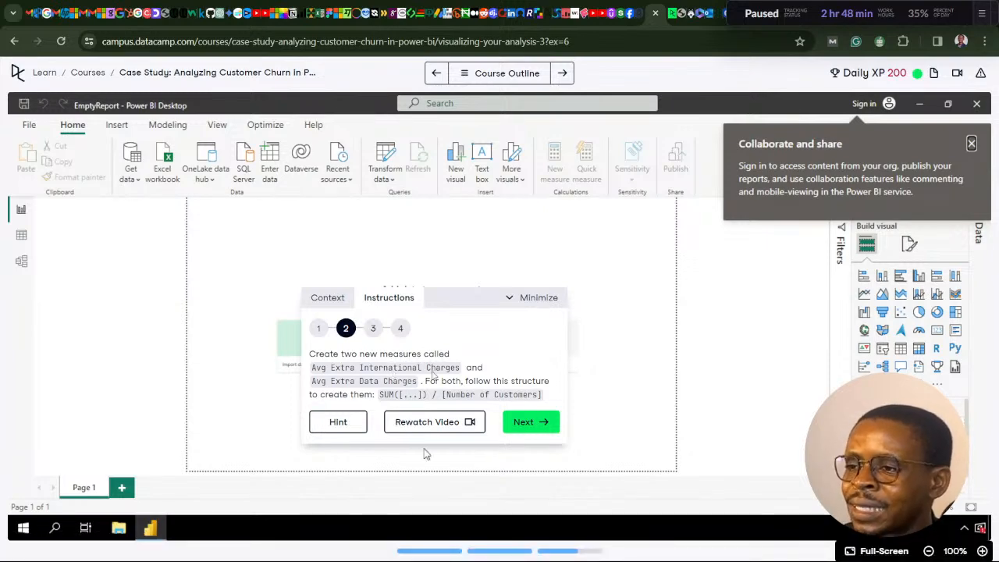
click(536, 550)
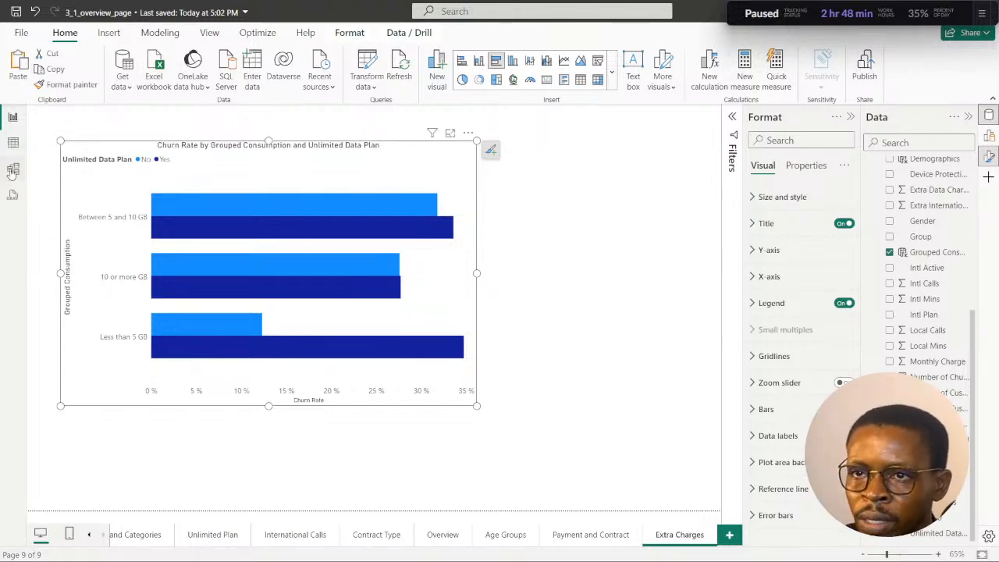
Examine the values of the Intl Calls column in the data table and recheck the exercise instruction in the browser.
click(13, 142)
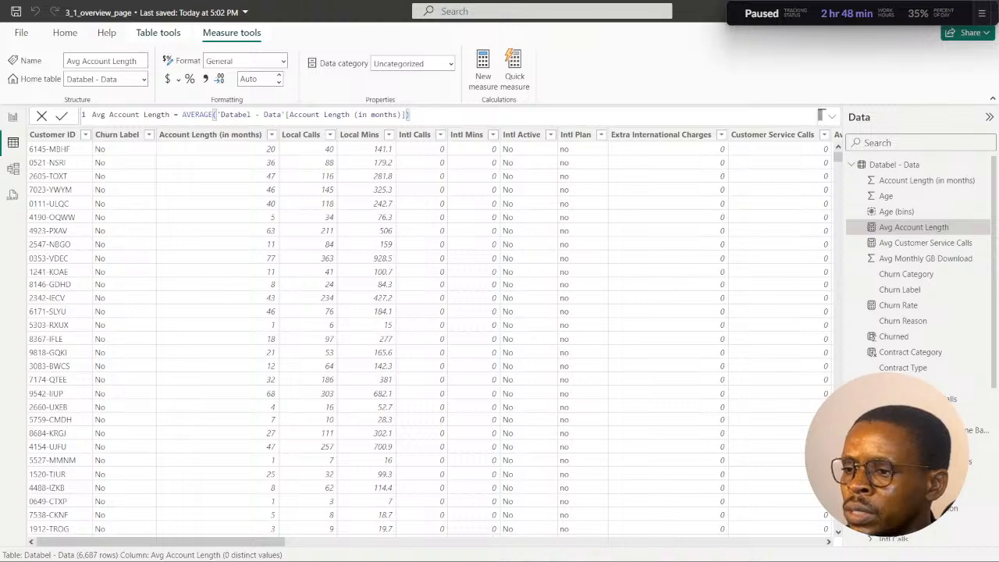
click(418, 135)
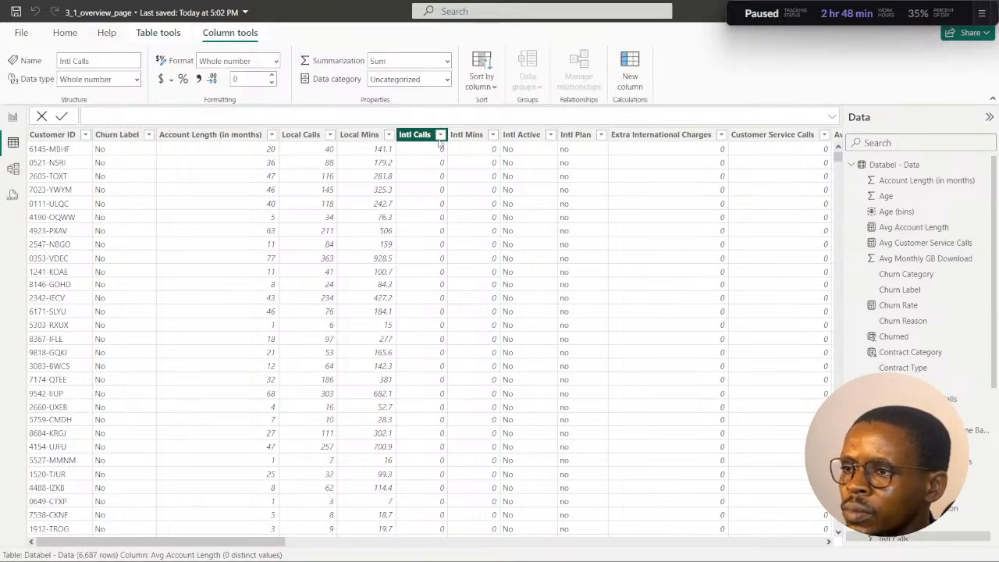
click(440, 135)
scroll(508, 401, down, 10)
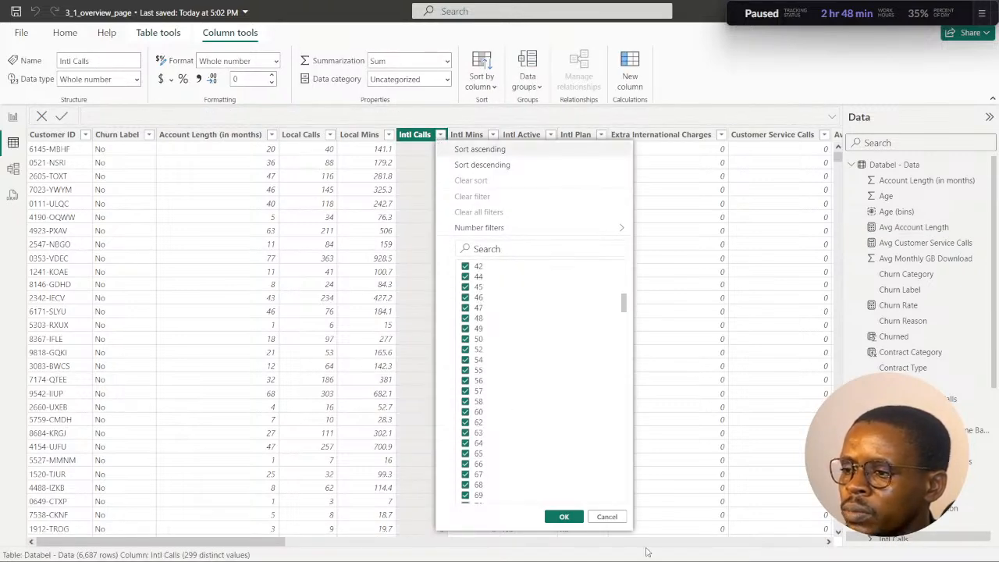
click(607, 517)
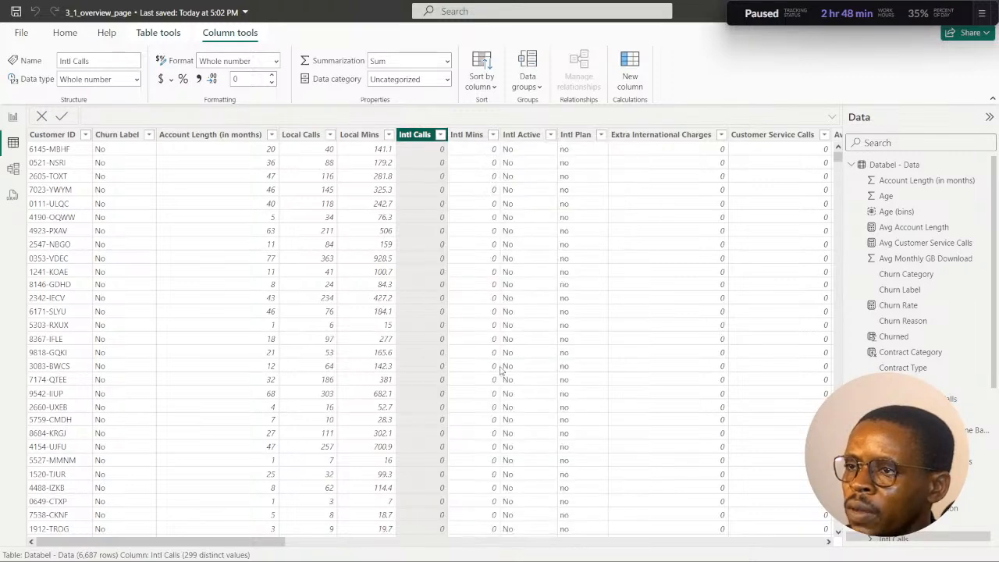
click(537, 551)
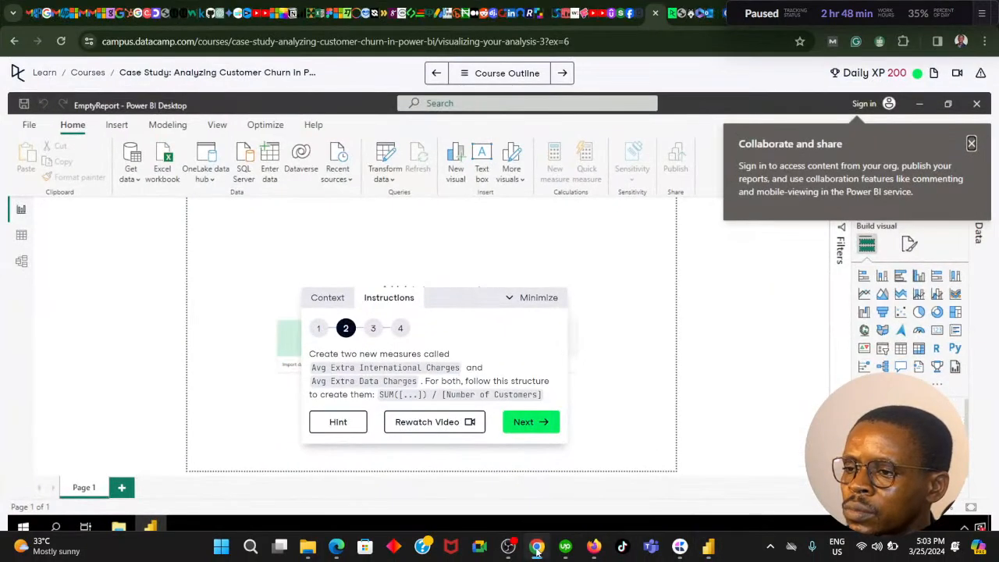
click(538, 551)
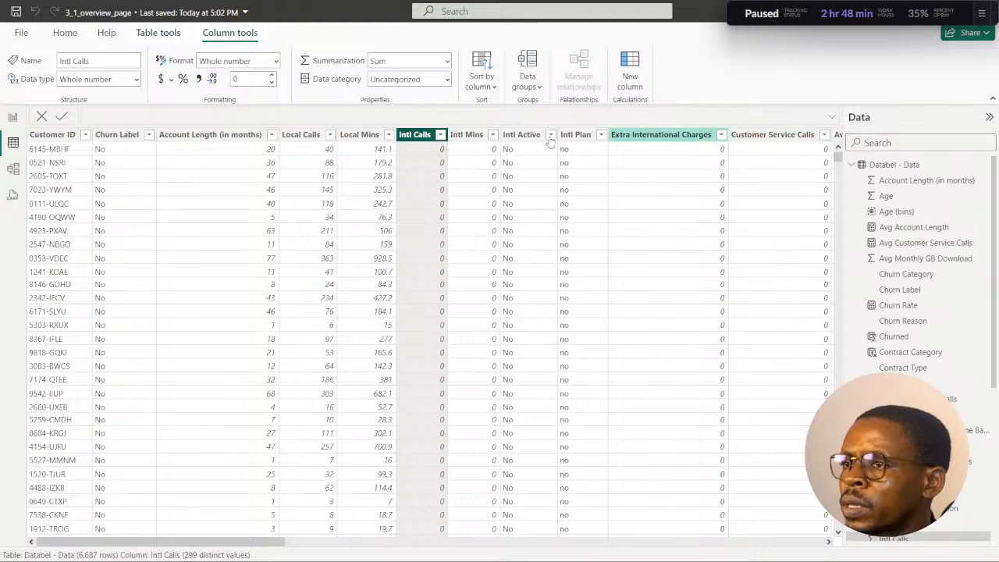
Examine the values of the Extra Data Charges column in the data table without filtering it.
drag(243, 547, 394, 546)
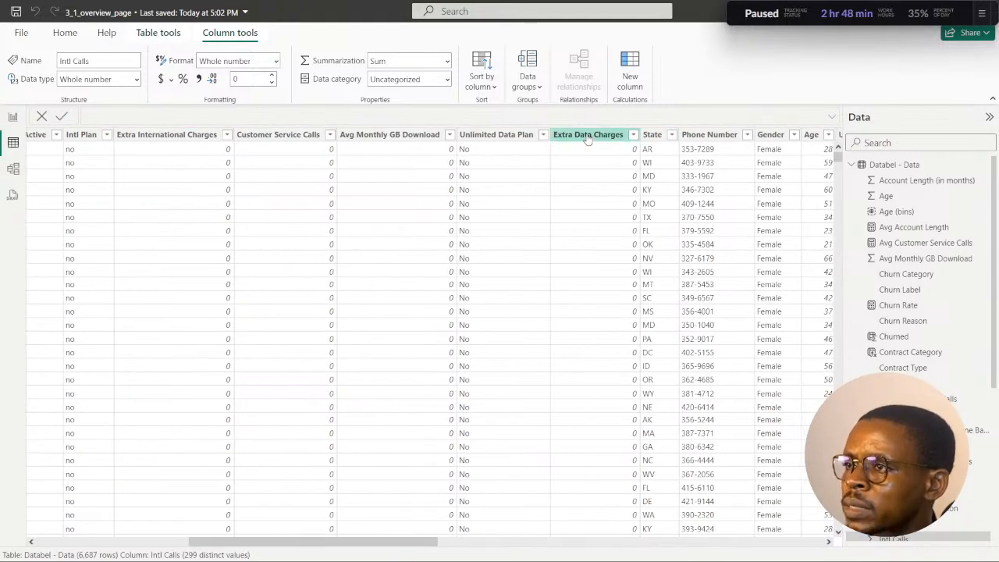
click(634, 136)
scroll(675, 390, down, 5)
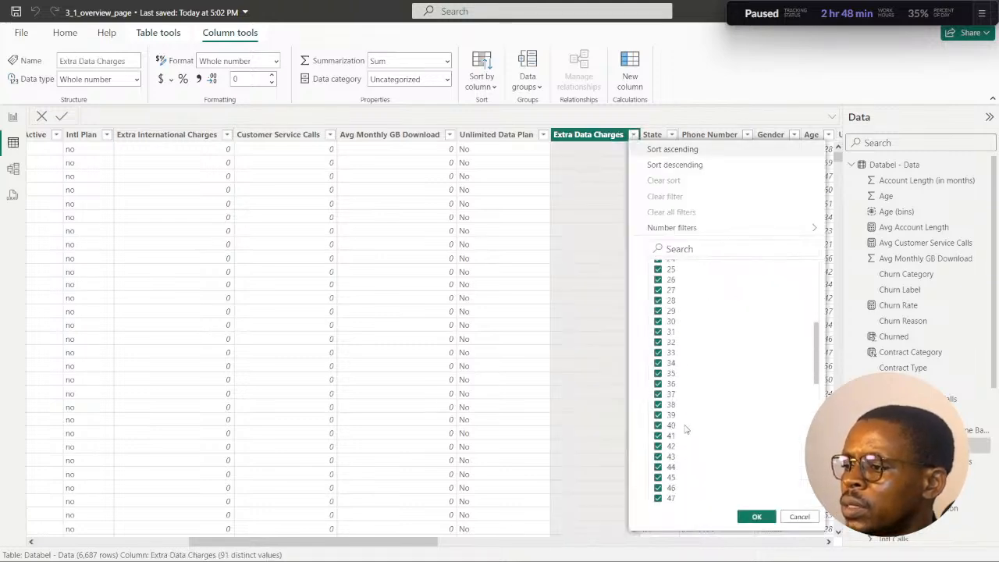
click(799, 517)
drag(433, 546, 277, 546)
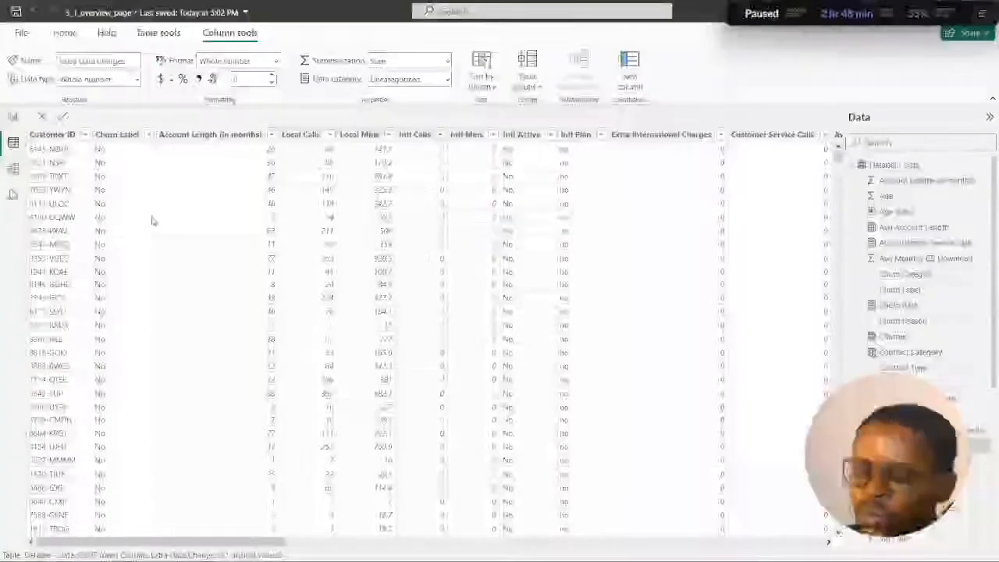
Return to the Extra Charges report page and close the formatting options to make room for the canvas.
click(12, 119)
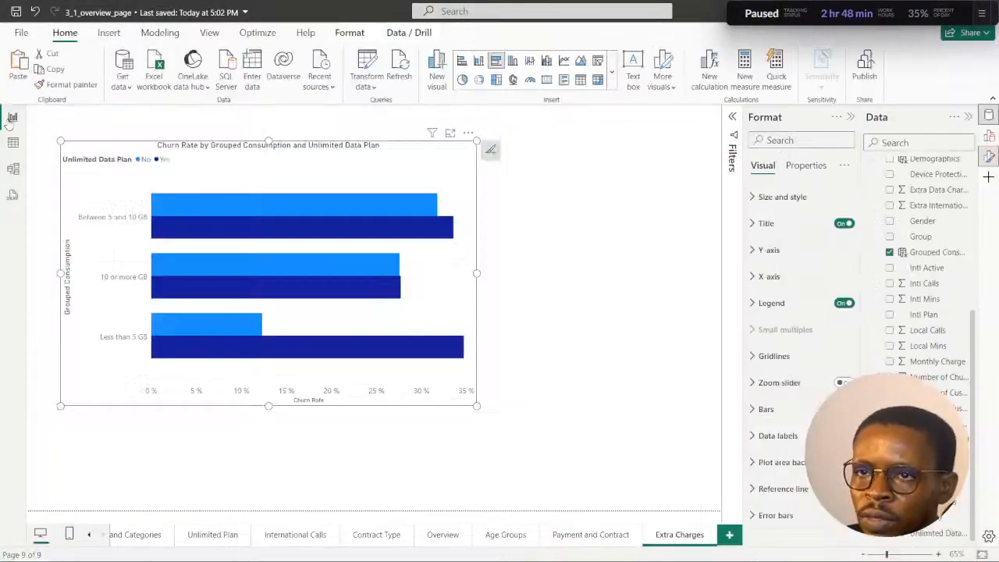
click(658, 153)
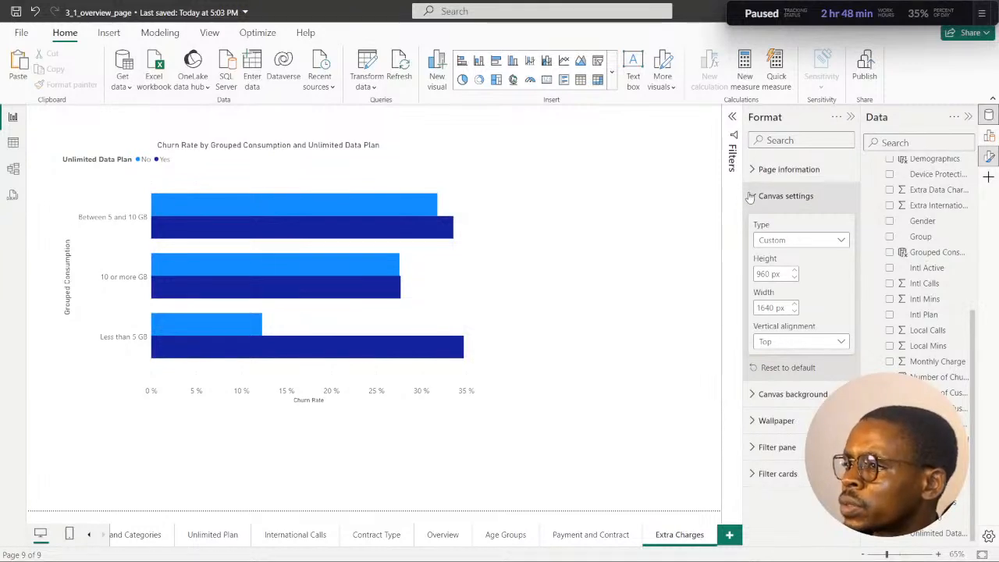
click(785, 195)
click(989, 157)
scroll(905, 203, up, 5)
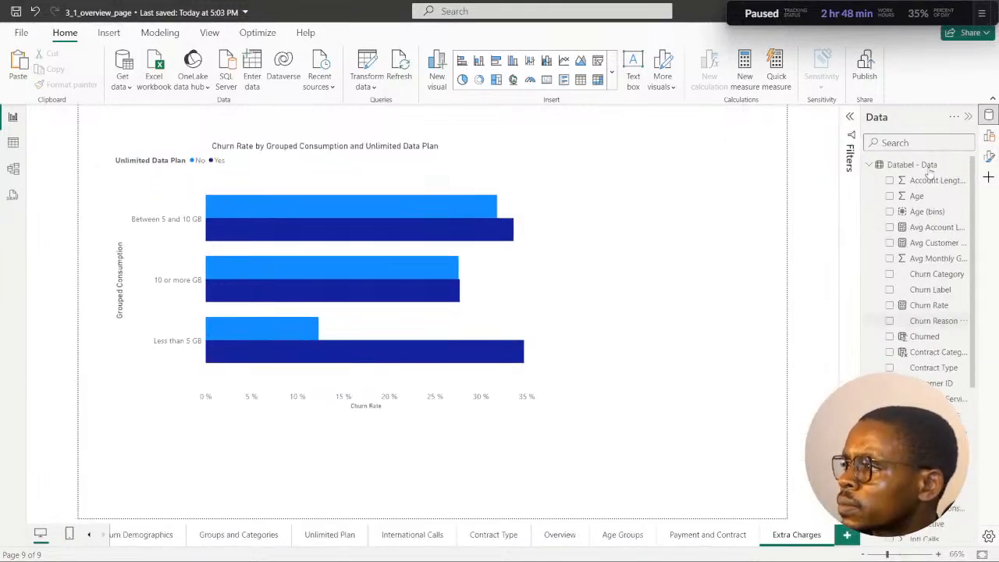
Create a new measure in the Databel - Data table named Avg Extra International Charges, checking the name in the DataCamp exercise.
click(964, 164)
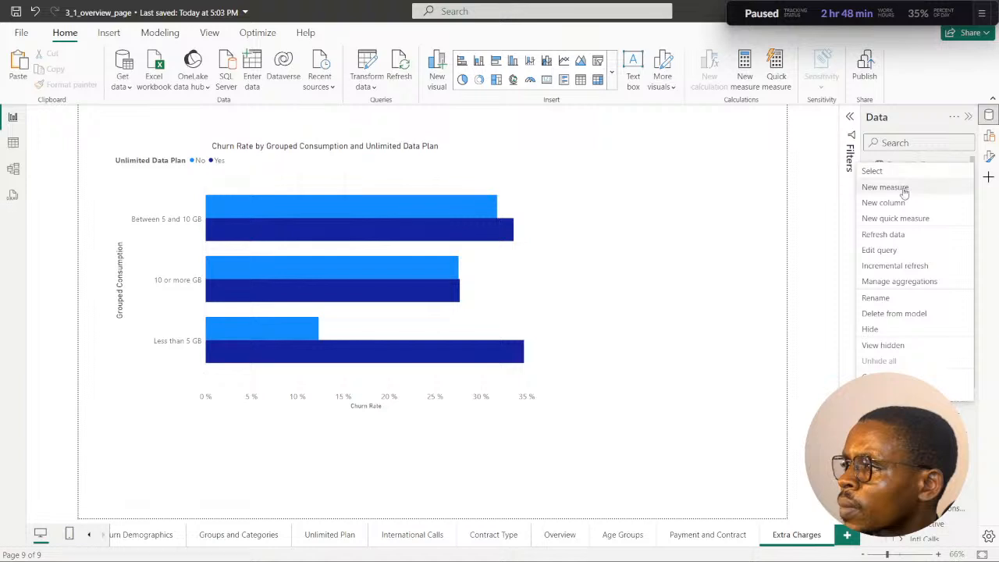
key(Escape)
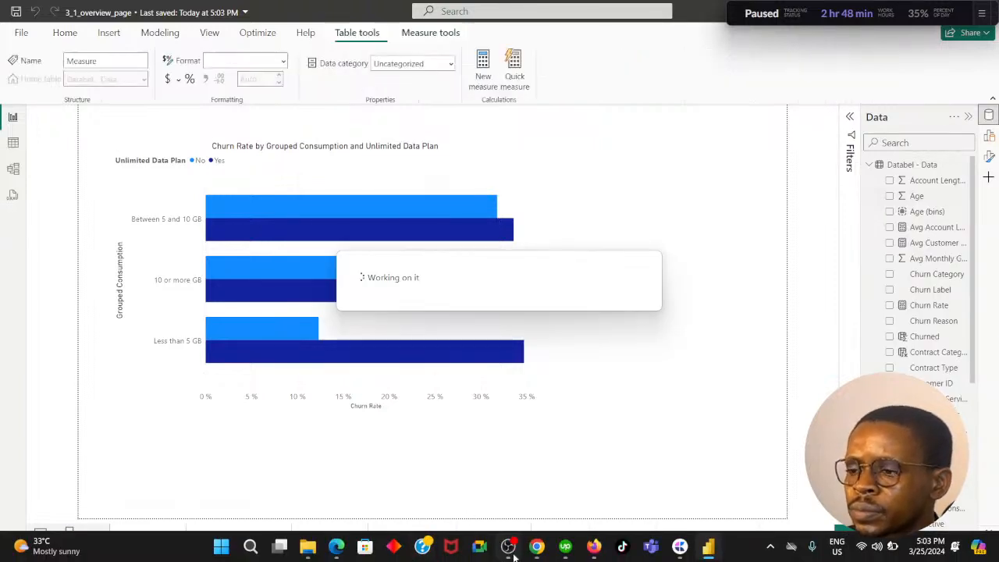
click(538, 551)
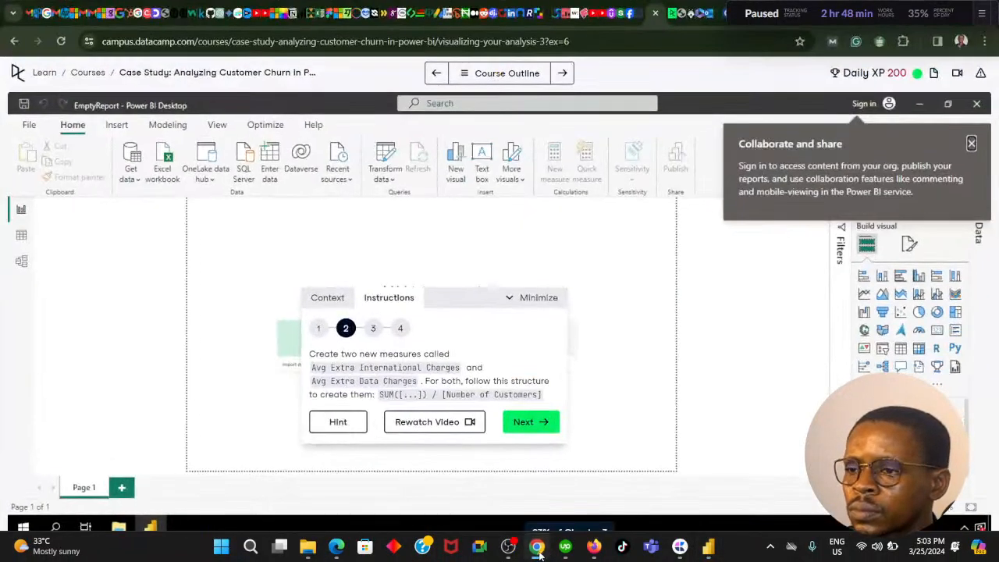
click(538, 551)
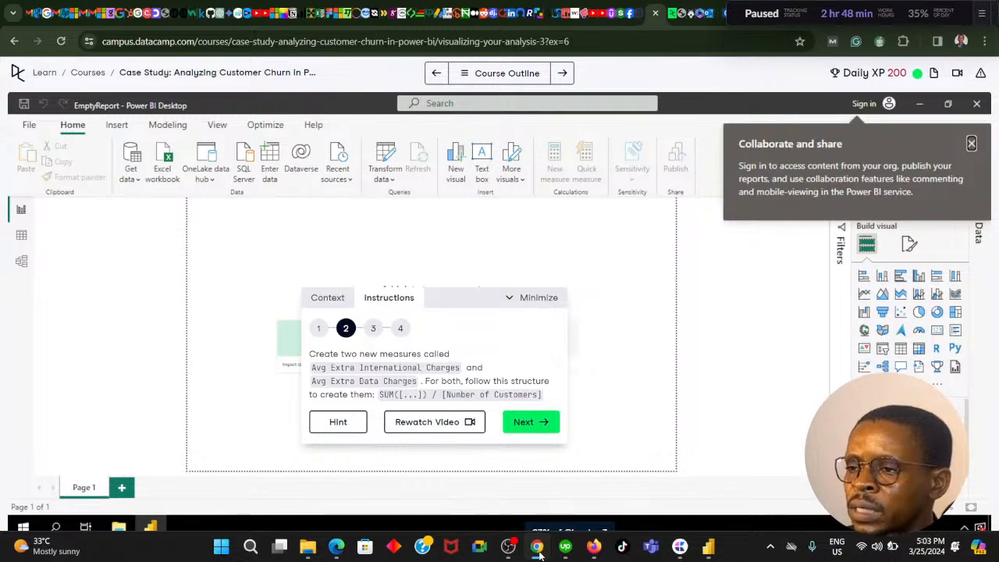
key(BackSpace)
text(Avg)
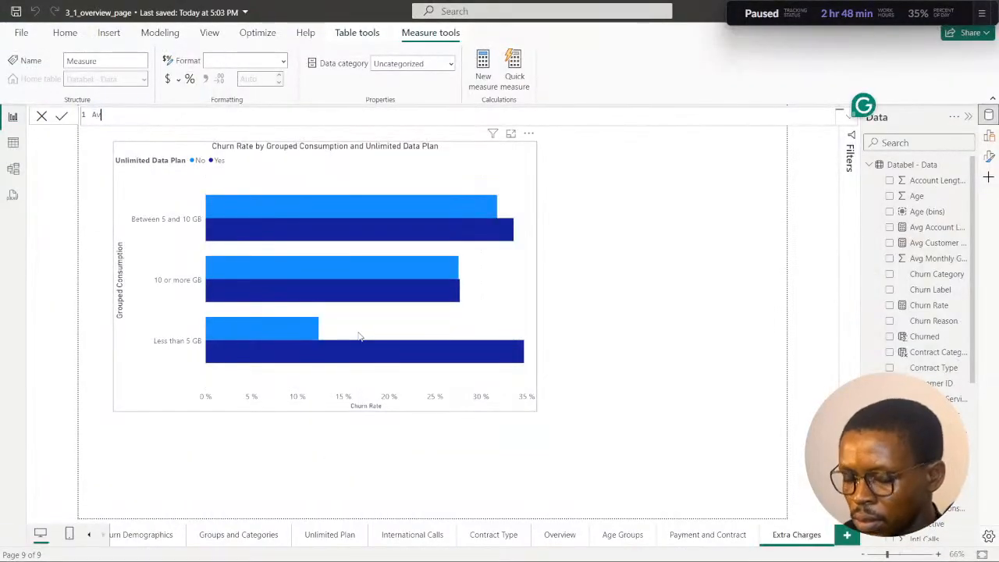
text(xtr)
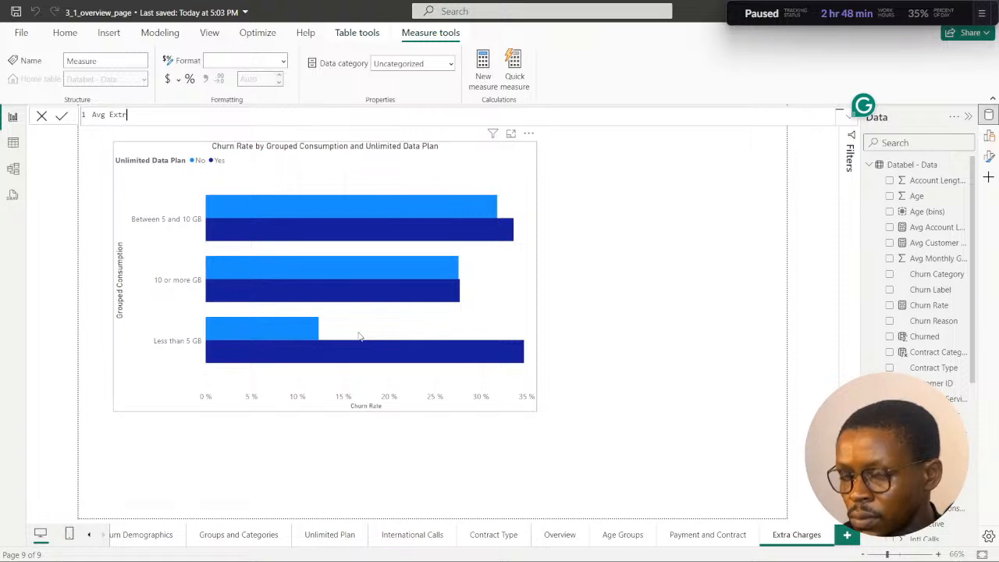
text(a Inter)
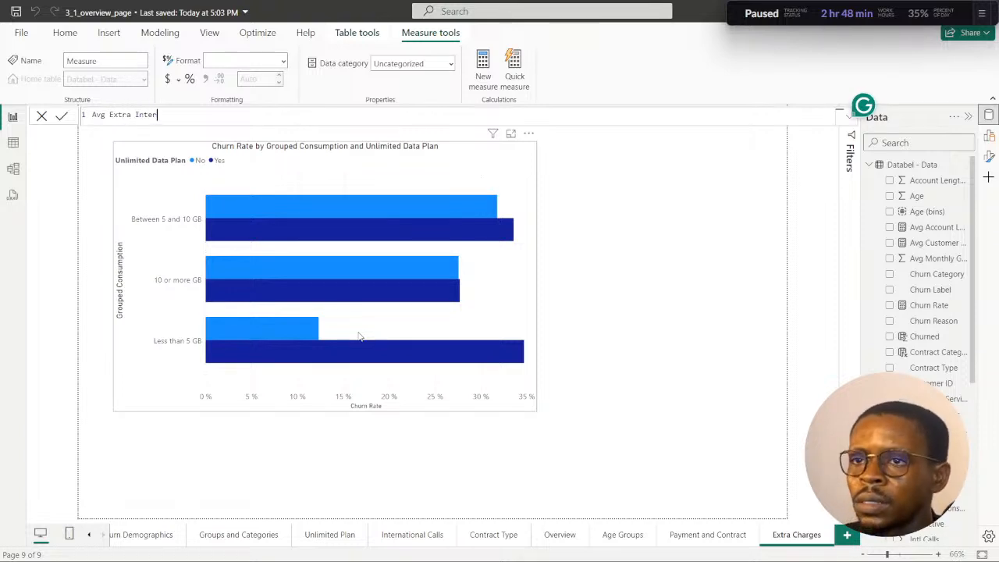
click(536, 548)
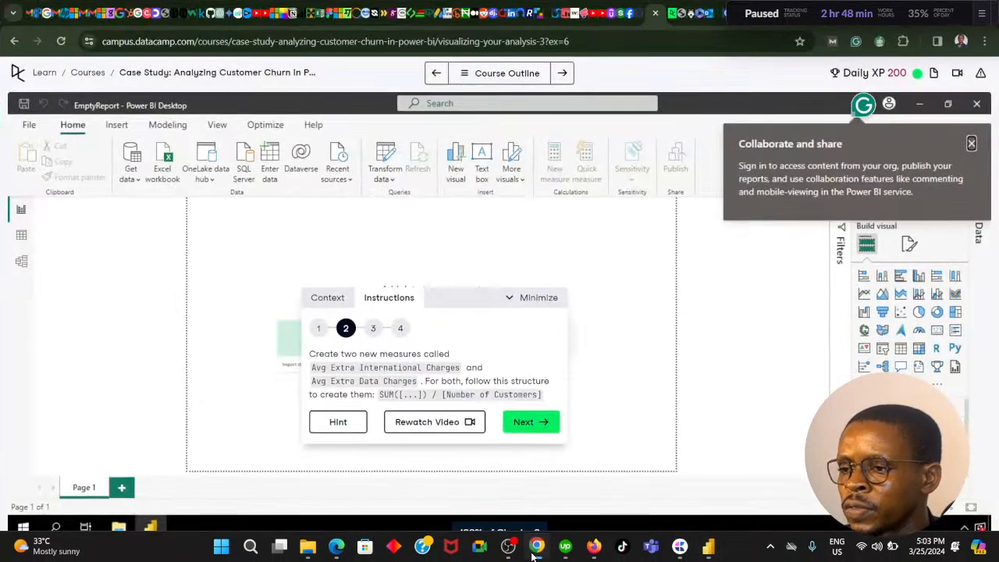
click(534, 555)
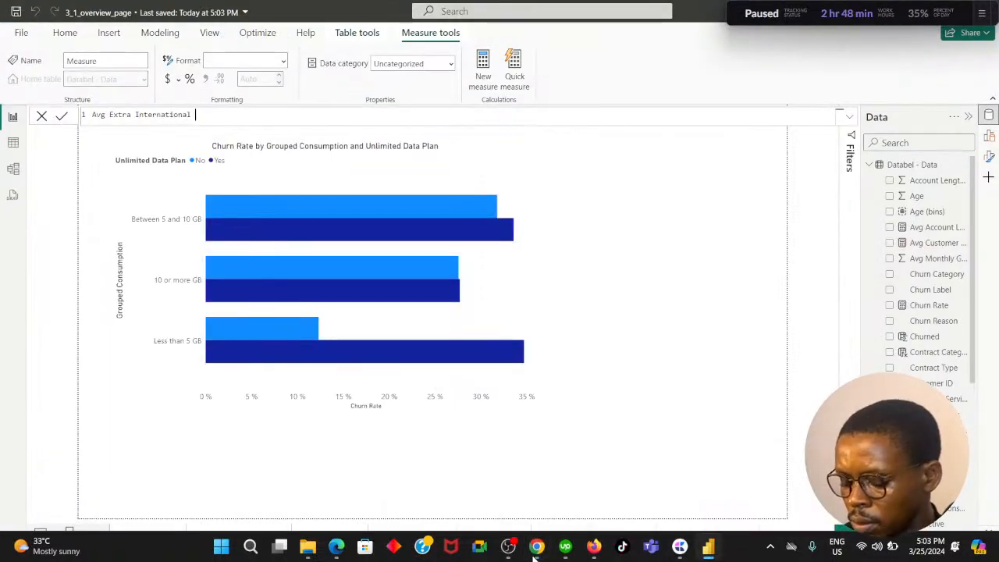
text(national Charges)
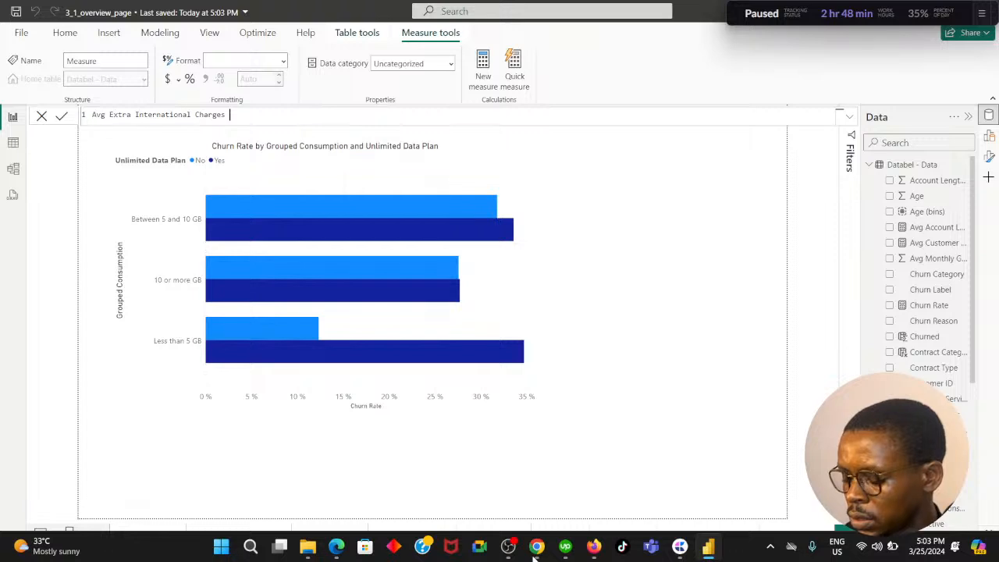
Begin the Avg Extra International Charges formula with SUM('Databel - Data'[Intl Calls]).
text( = SUM()
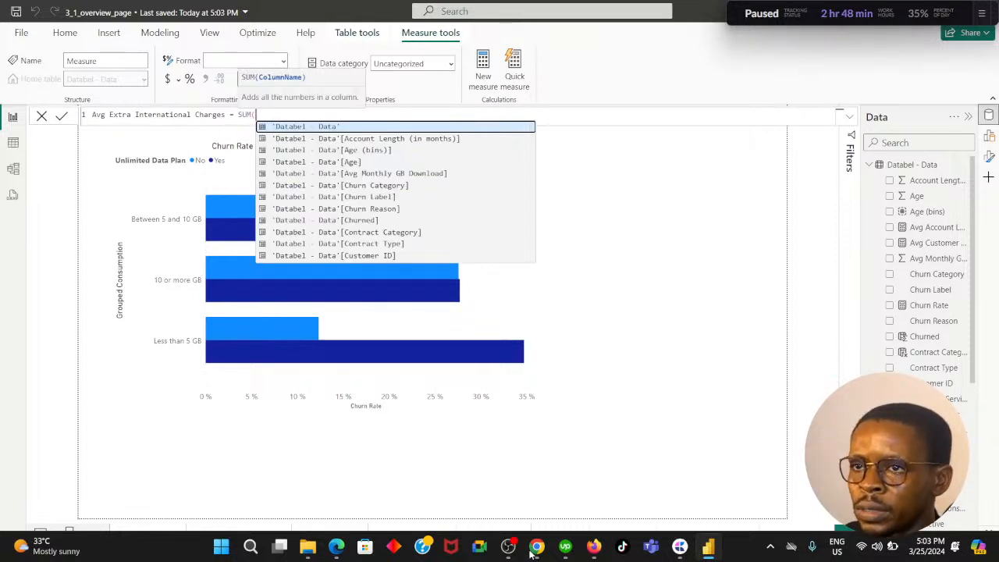
text(in)
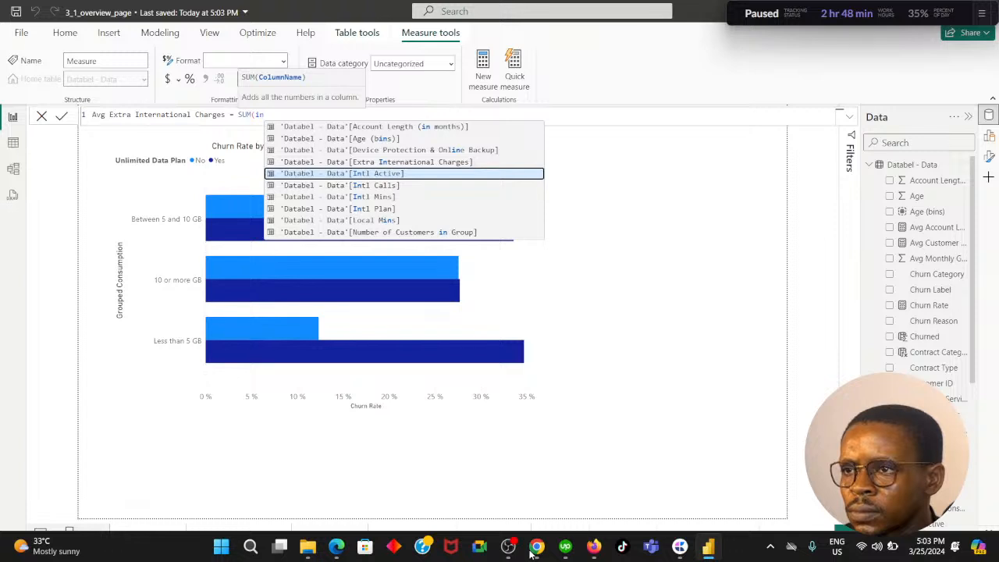
text(tl)
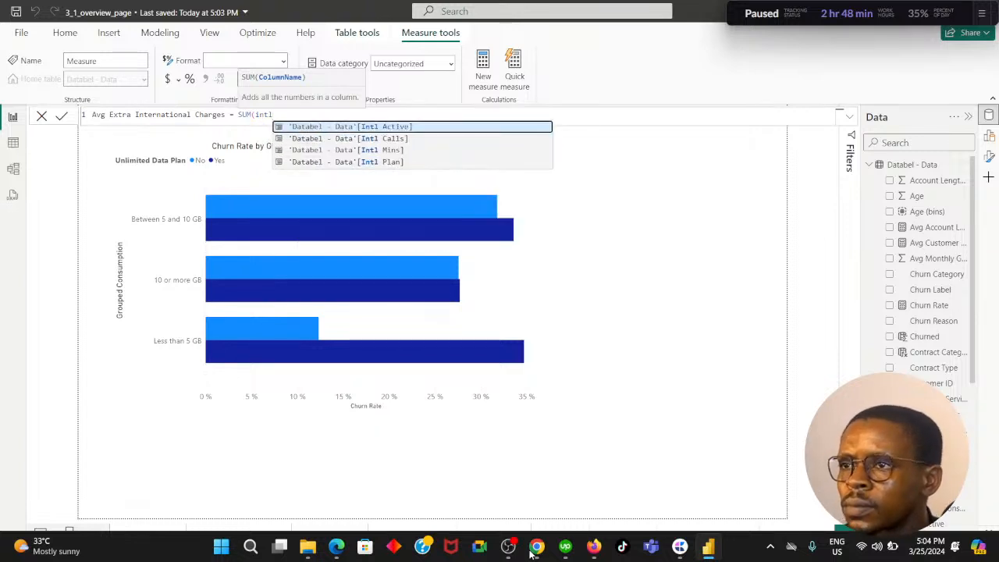
key(Down)
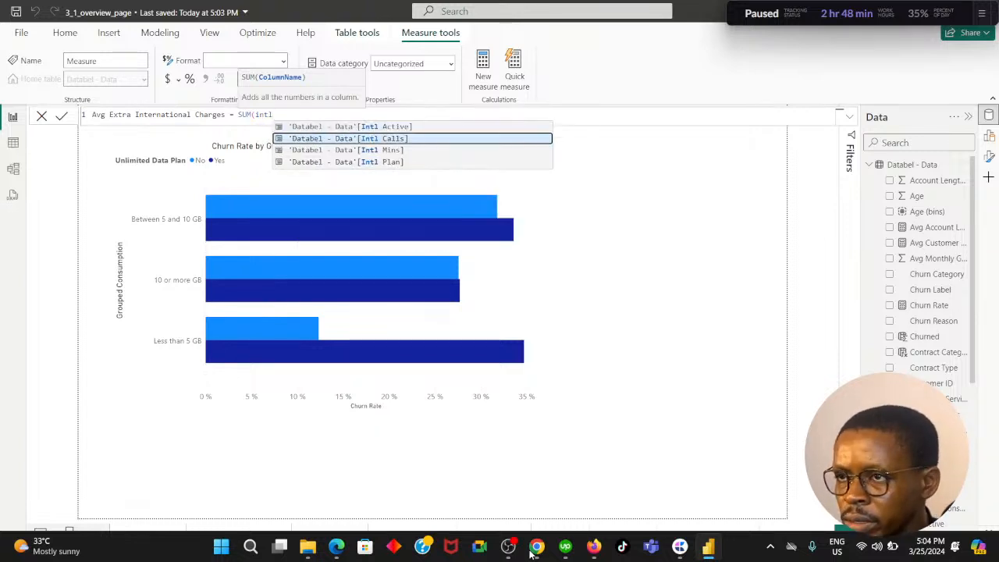
key(Tab)
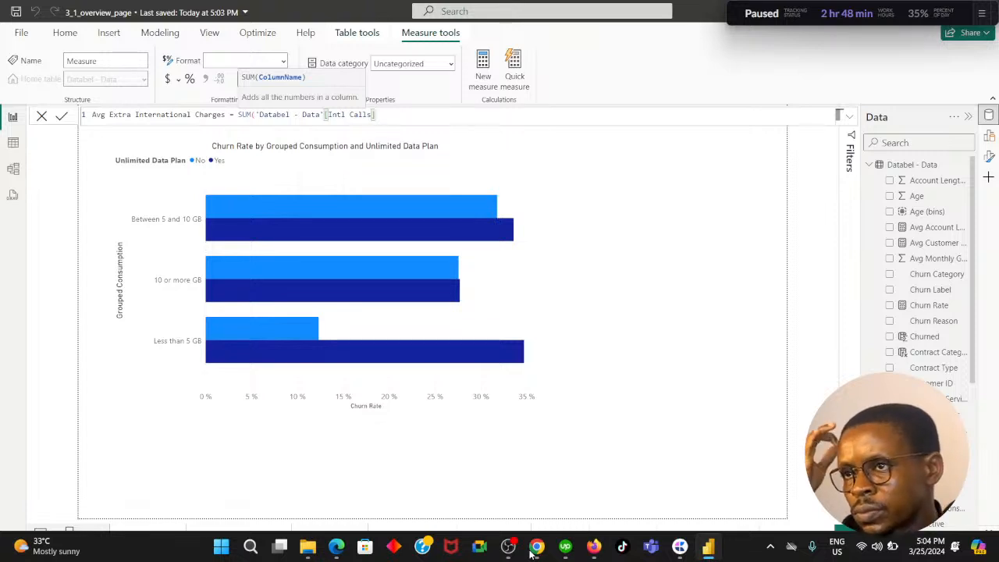
text())
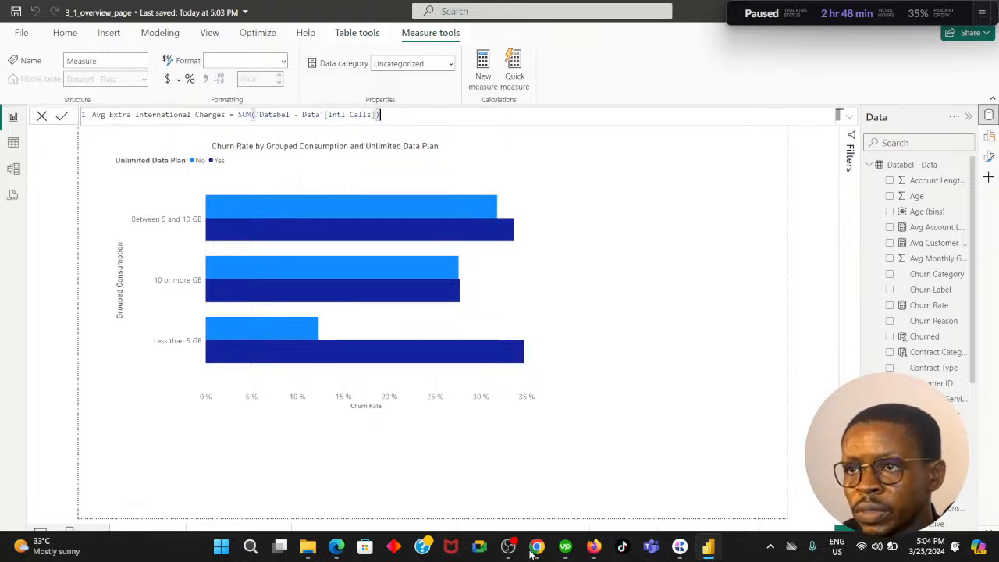
Divide the Intl Calls sum by [Number of Customers] and commit the measure.
text(/)
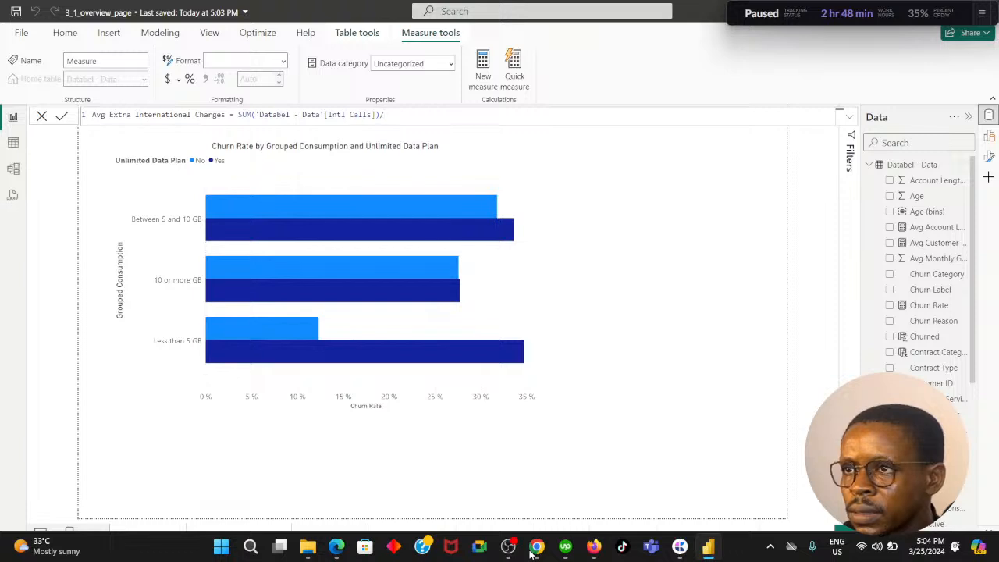
text(num)
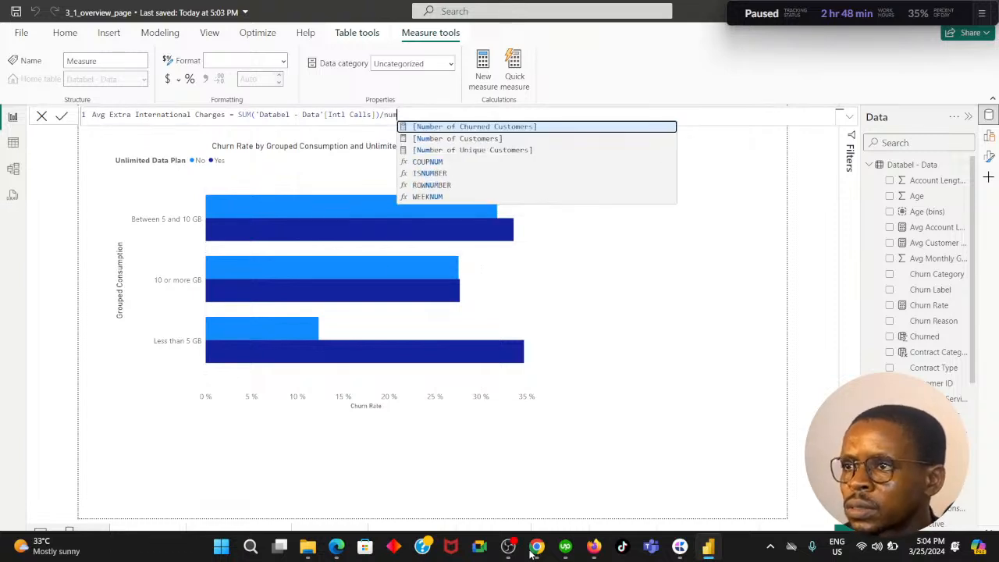
key(Down)
key(Tab)
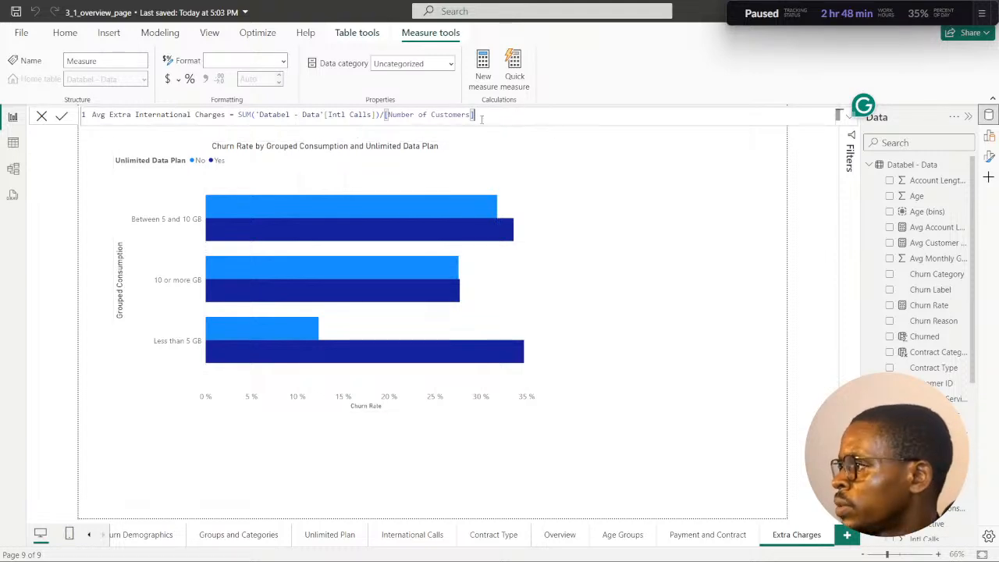
click(61, 116)
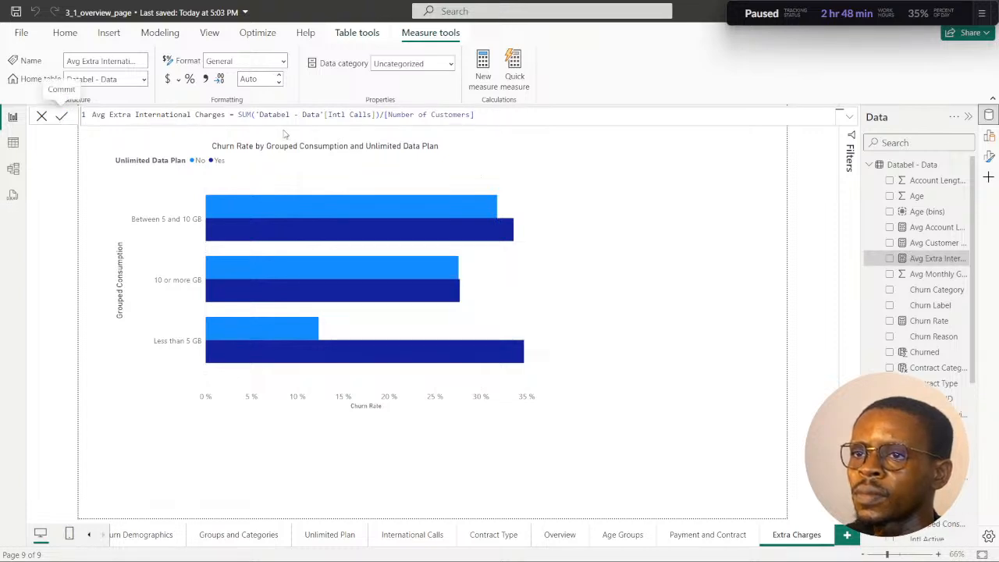
click(93, 144)
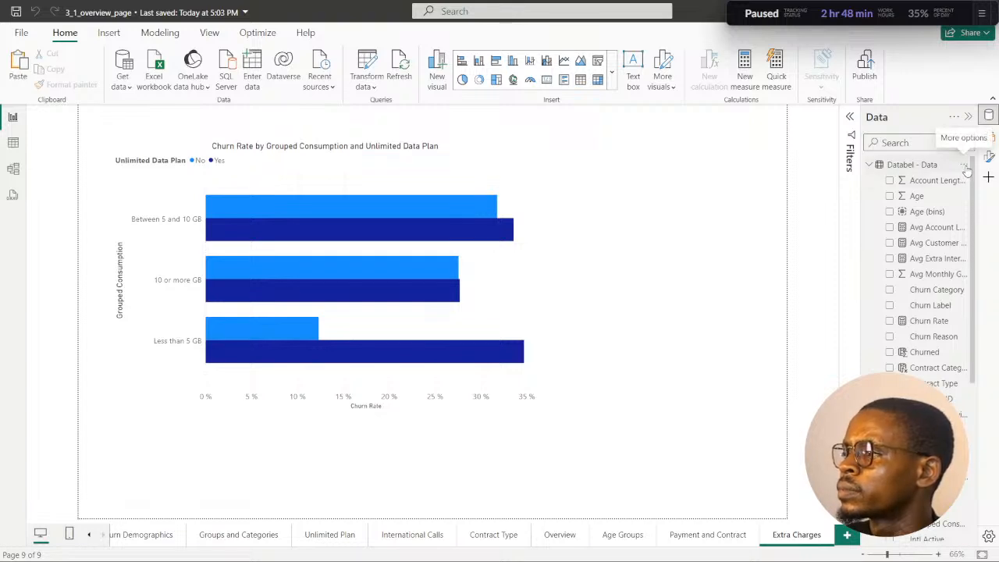
Create another measure in the Databel - Data table named Avg Extra Data Charges, checking the name in the DataCamp exercise.
click(965, 167)
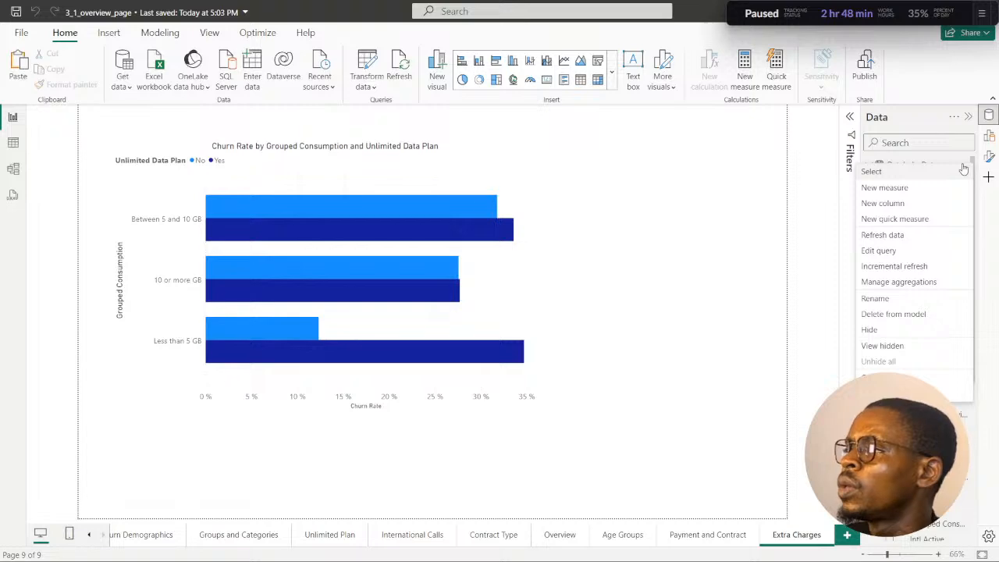
click(895, 188)
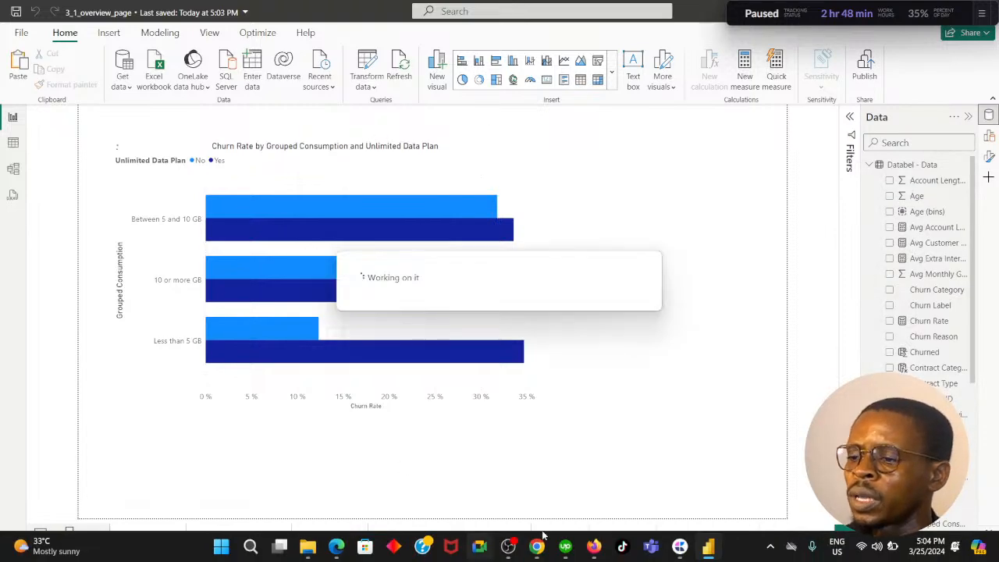
click(537, 546)
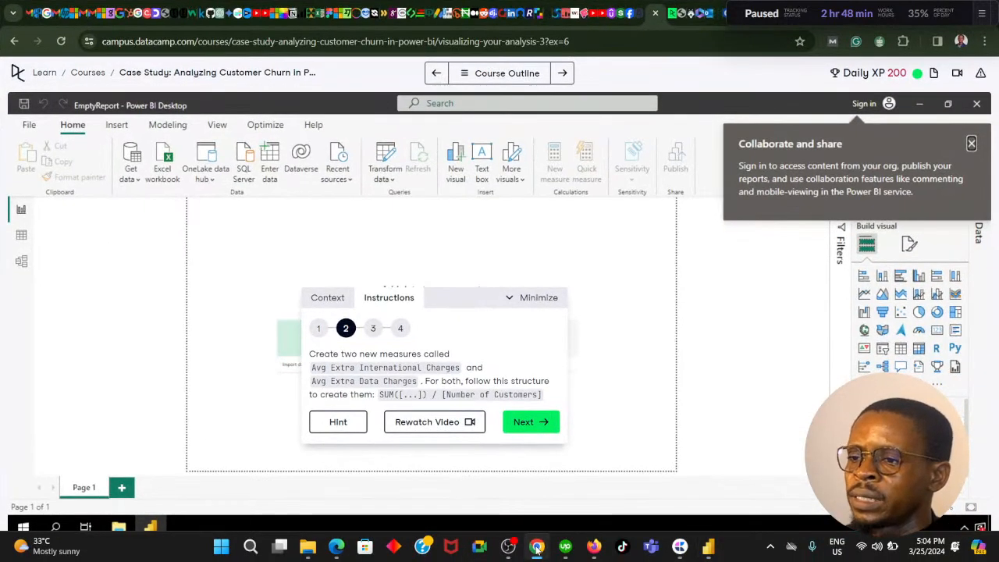
click(537, 548)
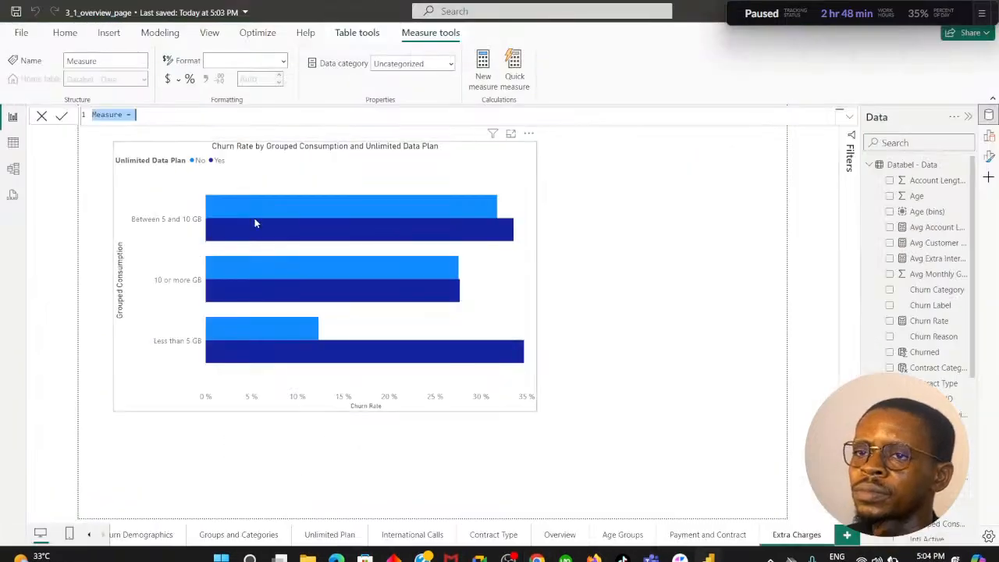
text(Av)
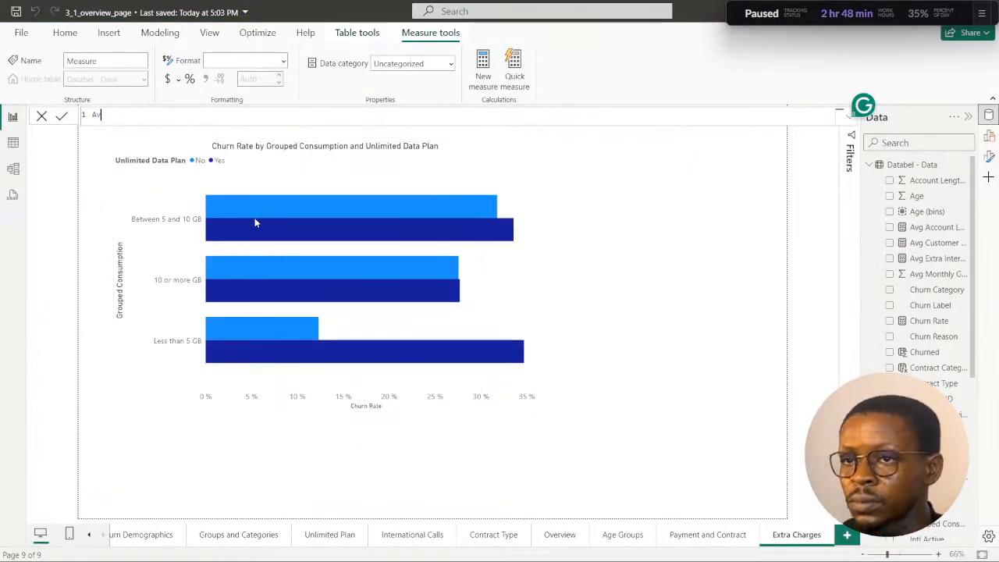
text(g Extra )
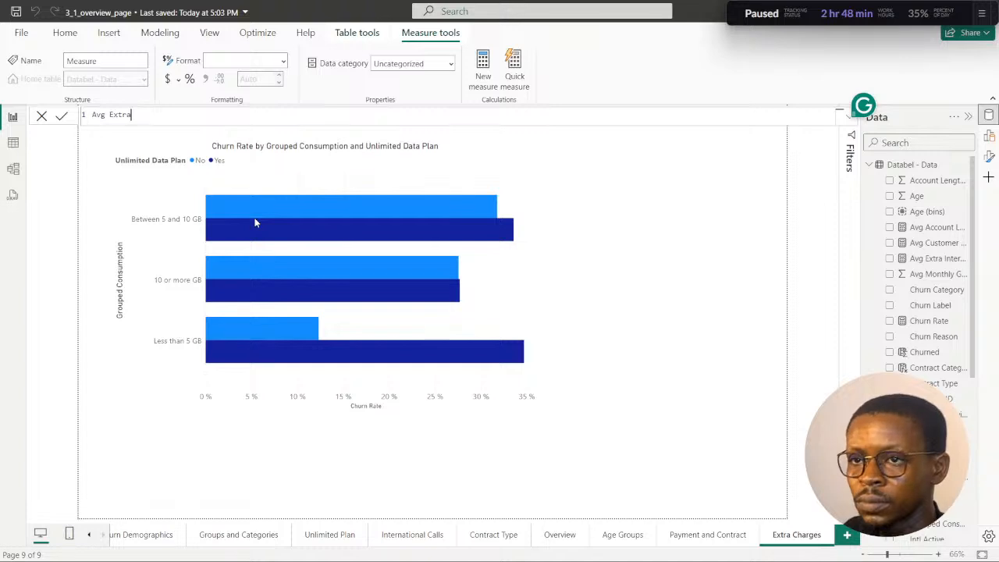
text(Data Chrages)
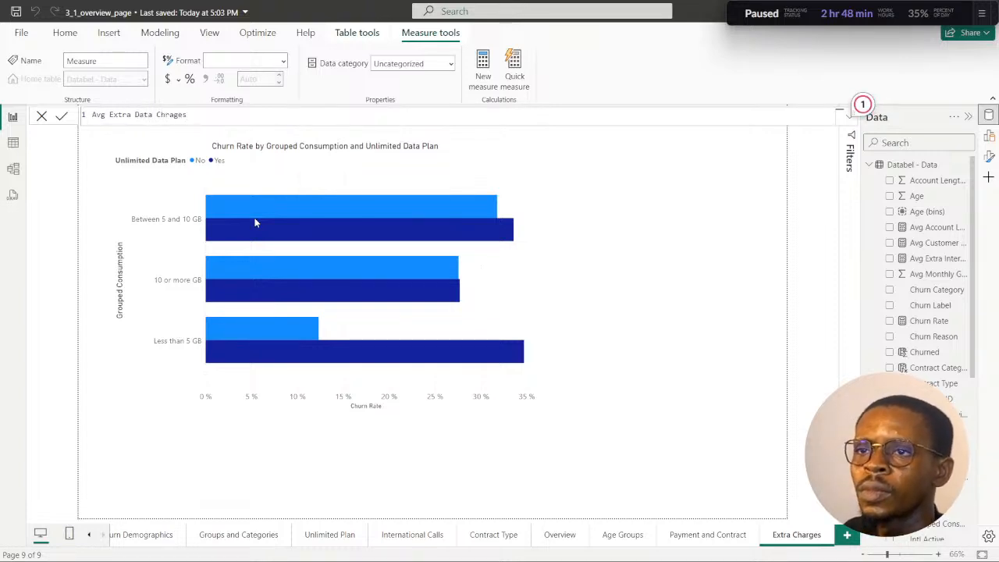
key(BackSpace)
key(BackSpace)
key(BackSpace)
key(BackSpace)
key(BackSpace)
text(a)
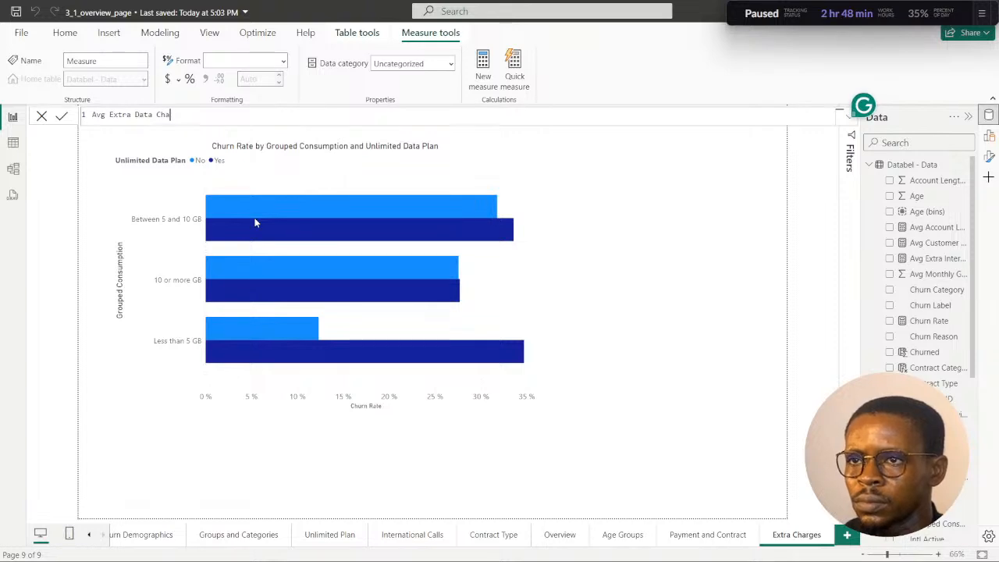
text(rges = )
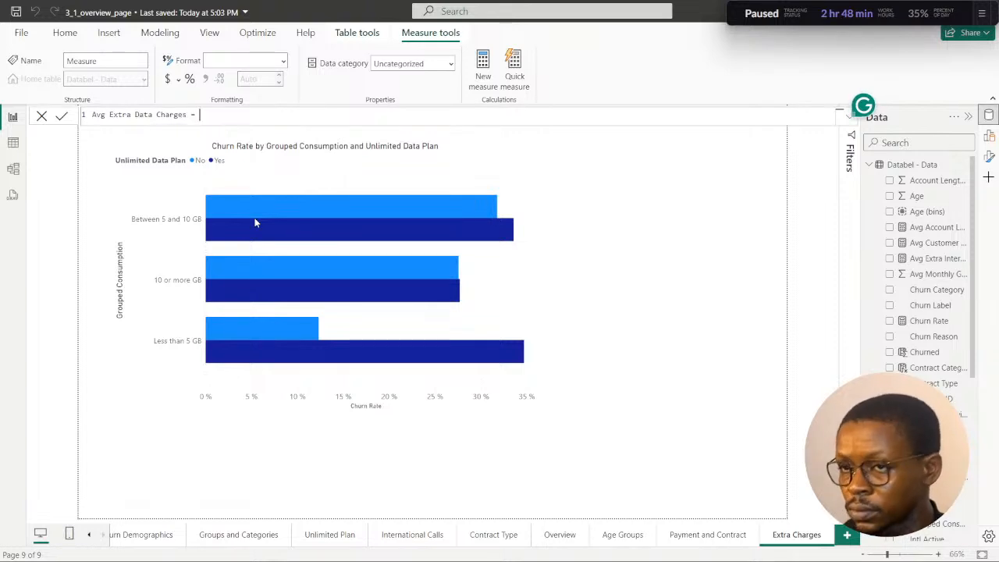
Begin the Avg Extra Data Charges formula with SUM of 'Databel - Data'[Extra Data Charges].
text(SUM()
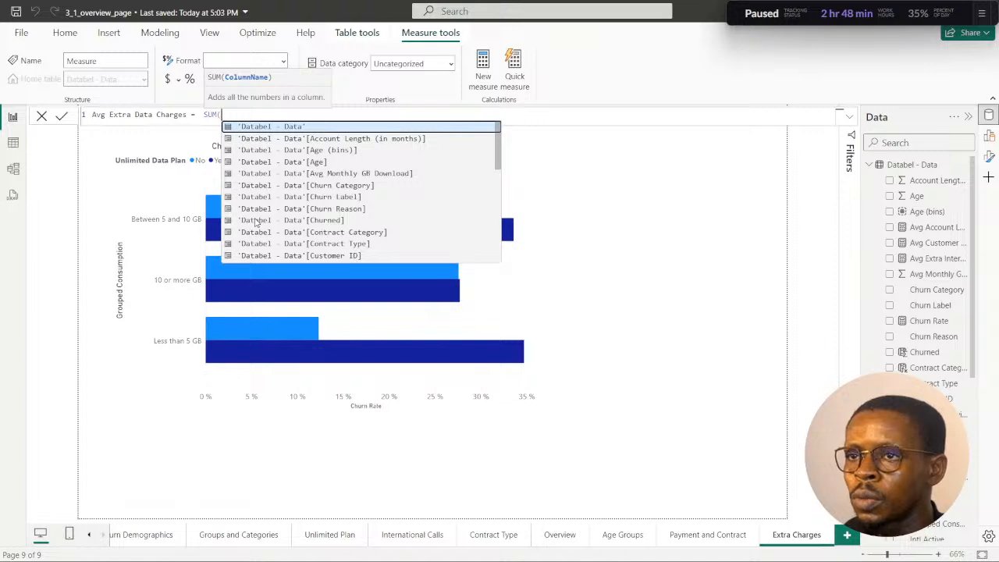
text(data)
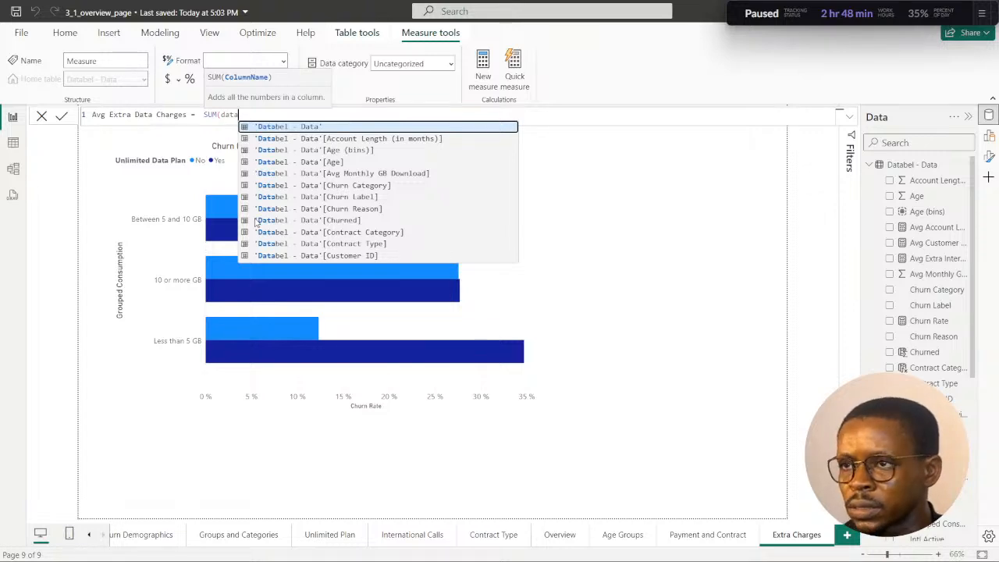
key(BackSpace)
key(BackSpace)
key(BackSpace)
key(BackSpace)
text(ec)
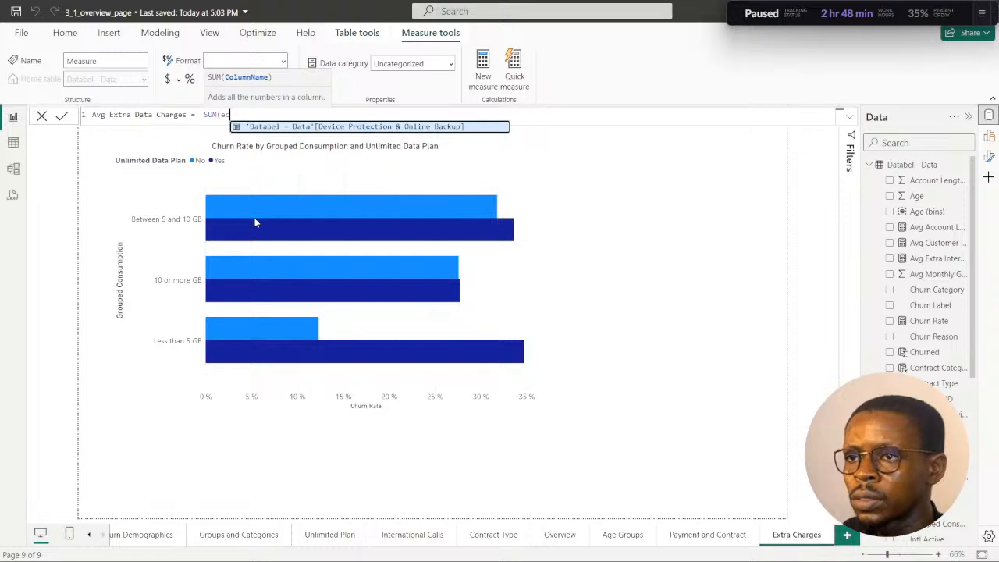
key(BackSpace)
text(x)
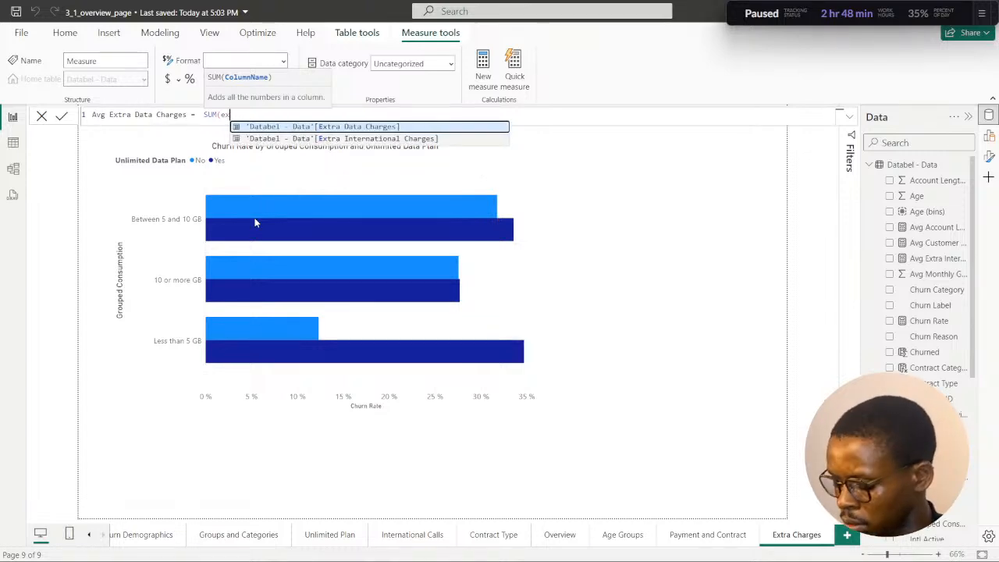
key(Tab)
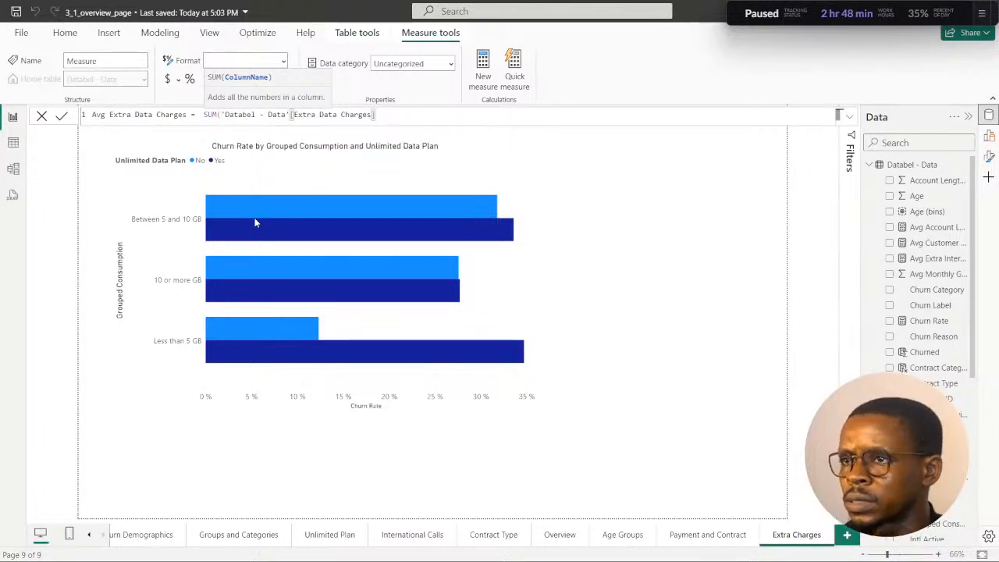
Divide the Extra Data Charges sum by [Number of Customers] and commit the measure.
text()/num)
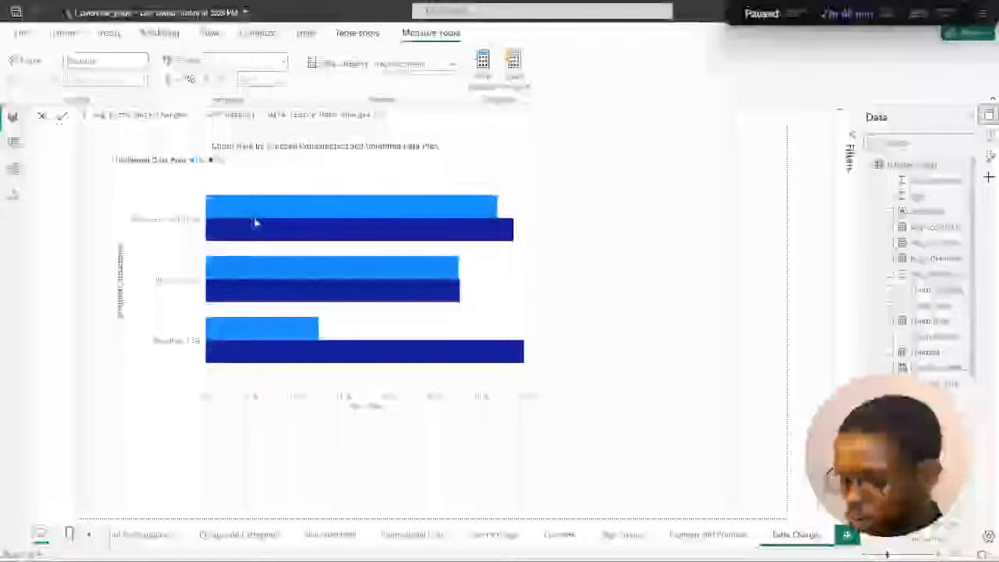
key(Tab)
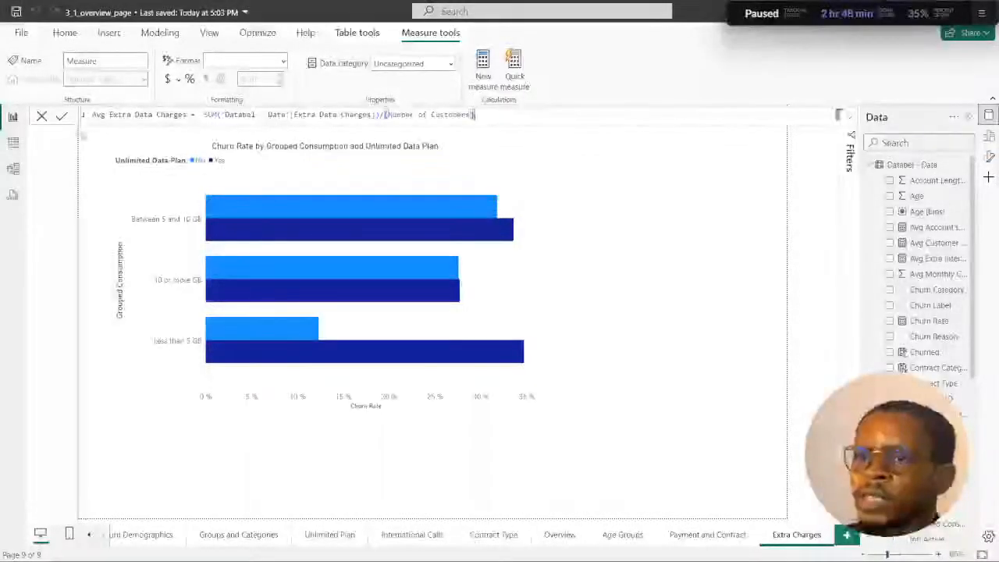
click(63, 116)
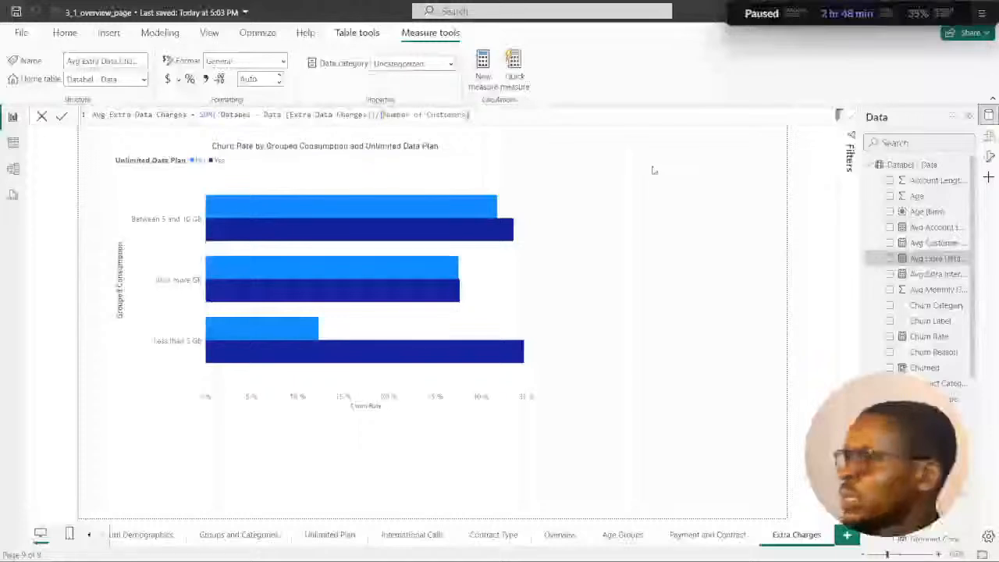
click(659, 178)
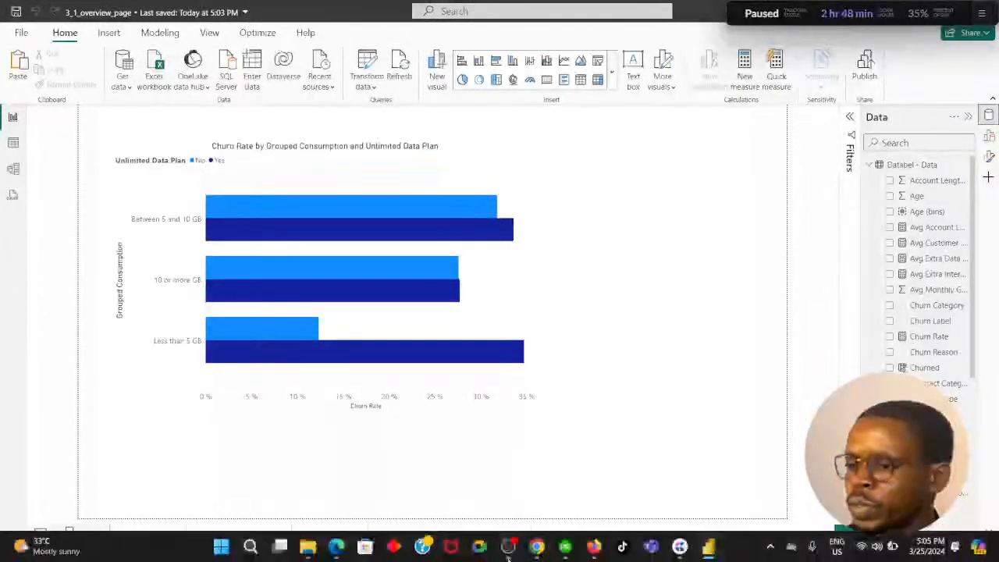
Advance the DataCamp exercise in the browser to instruction 3, read it and return to the Power BI report.
click(535, 546)
click(541, 423)
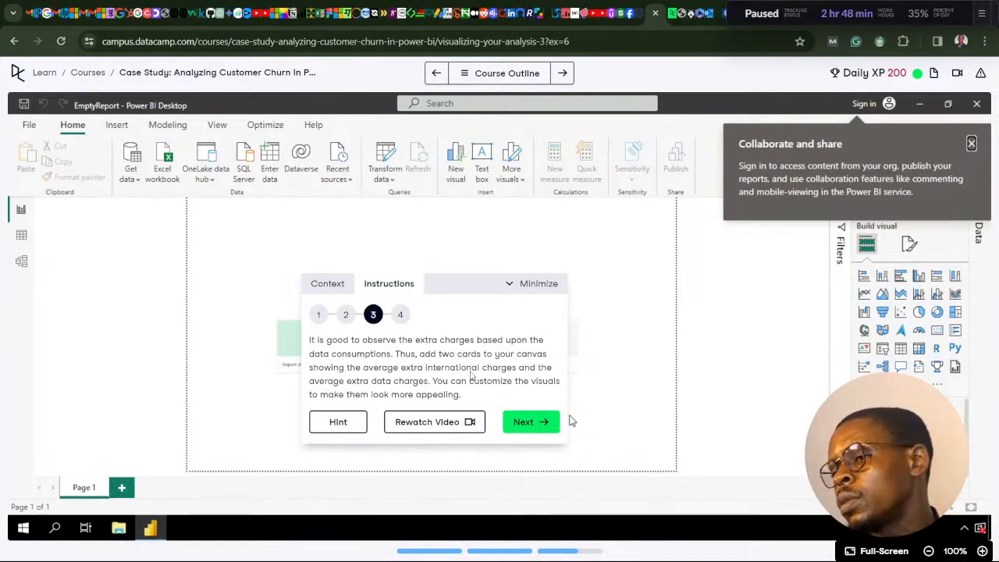
click(536, 540)
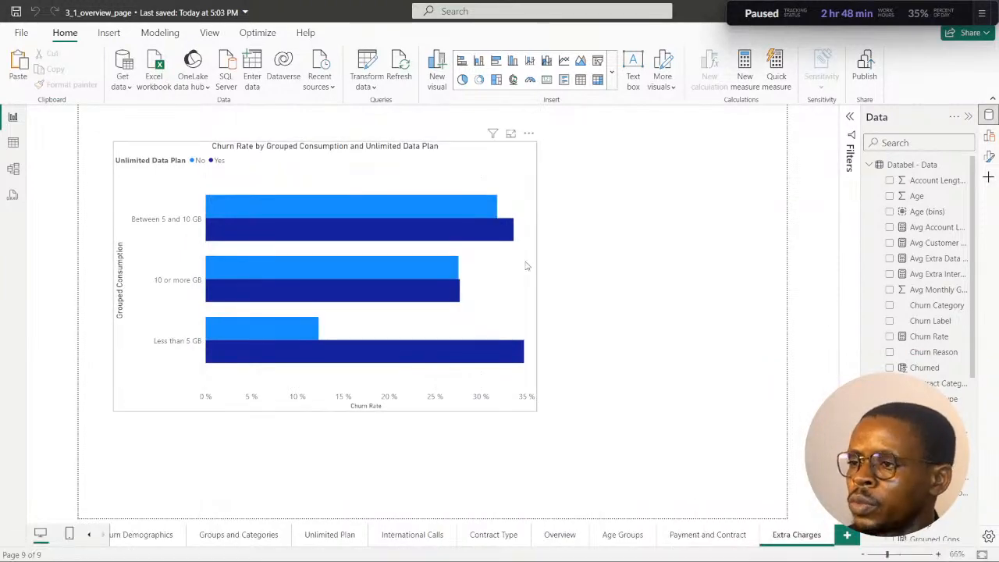
Shrink the Churn Rate by Grouped Consumption and Unlimited Data Plan chart and shift it toward the canvas's left edge.
click(535, 407)
drag(538, 411, 415, 365)
drag(130, 366, 107, 400)
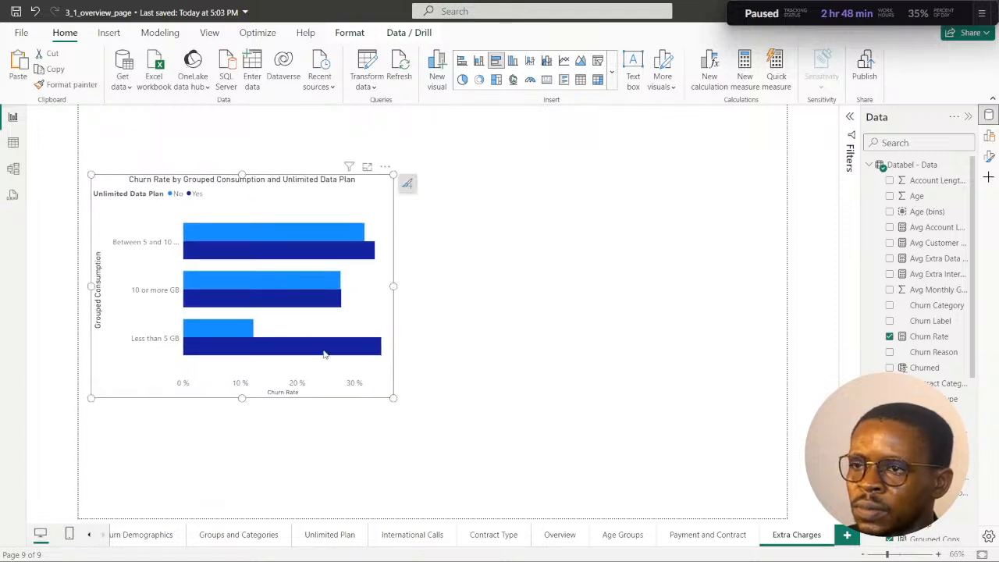
click(662, 225)
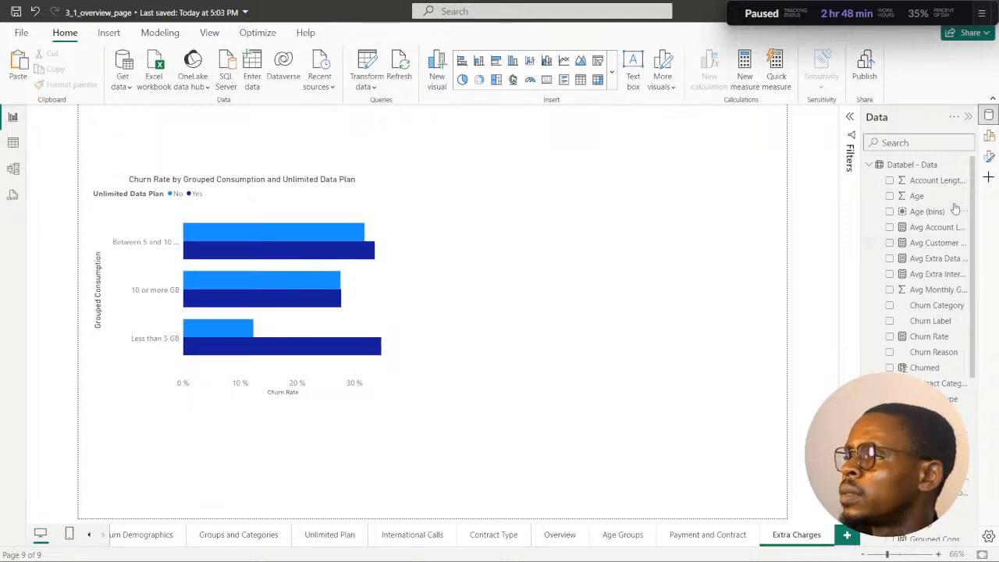
Search the Databel - Data fields for "data" and clear the search.
click(910, 143)
text(data)
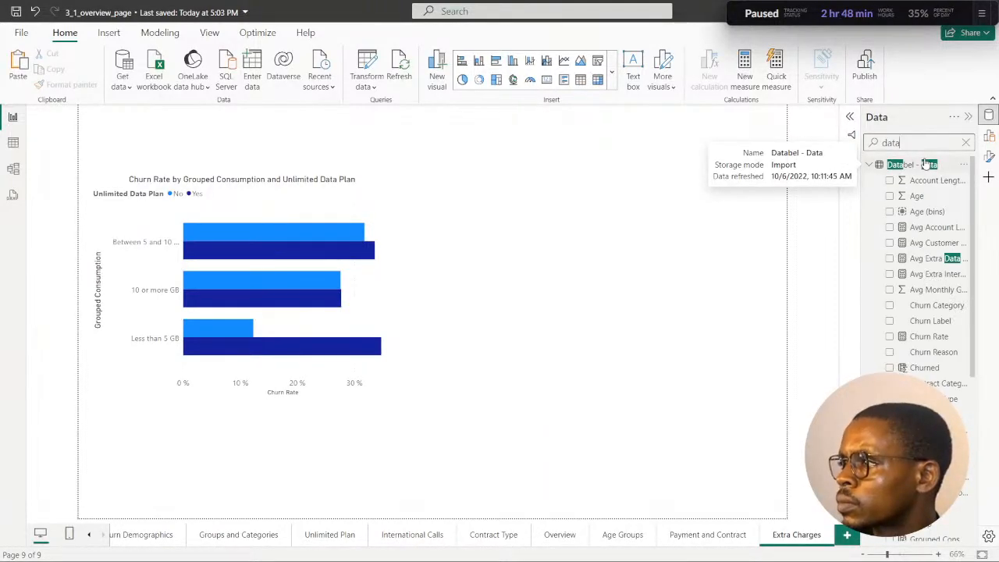
key(BackSpace)
key(BackSpace)
key(BackSpace)
key(BackSpace)
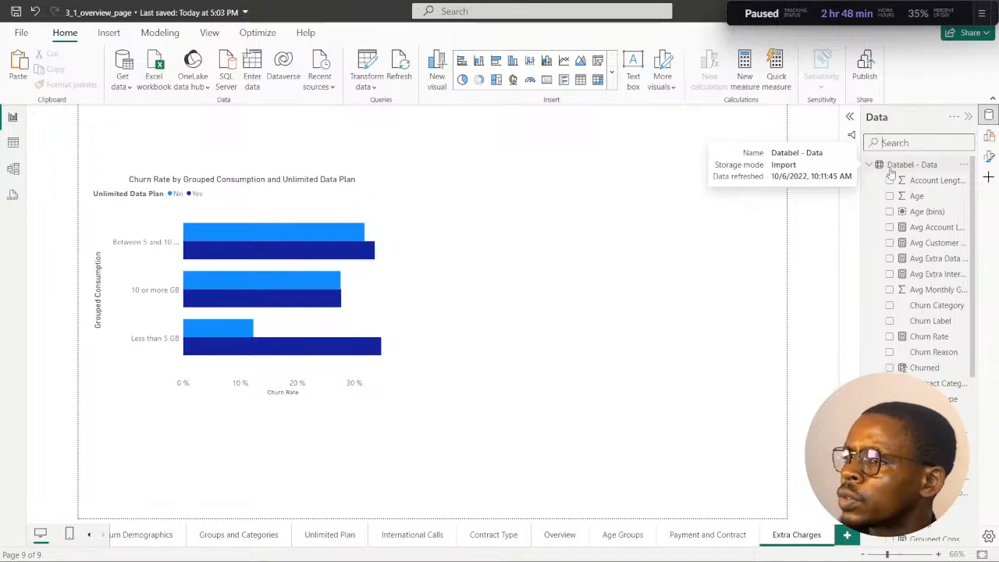
In the table view, examine the Grouped Consumption and Total Charges columns, including the Total Charges filter values, without applying a filter.
click(12, 143)
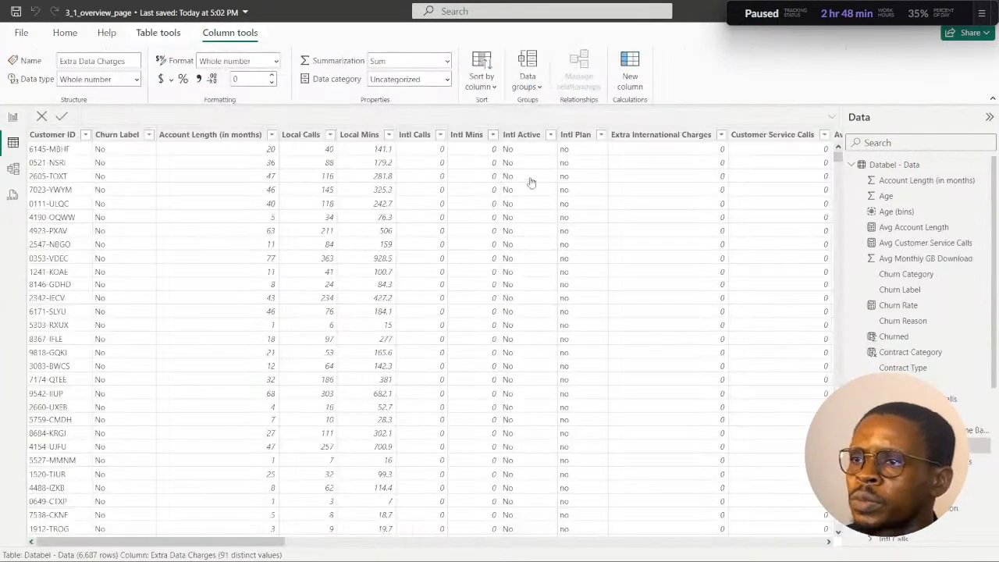
drag(217, 542, 765, 559)
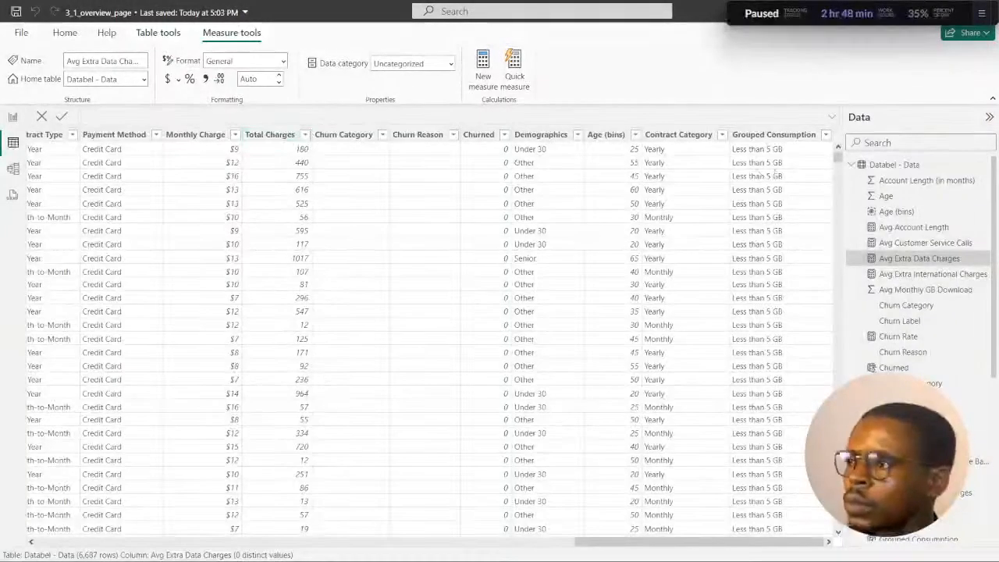
click(760, 153)
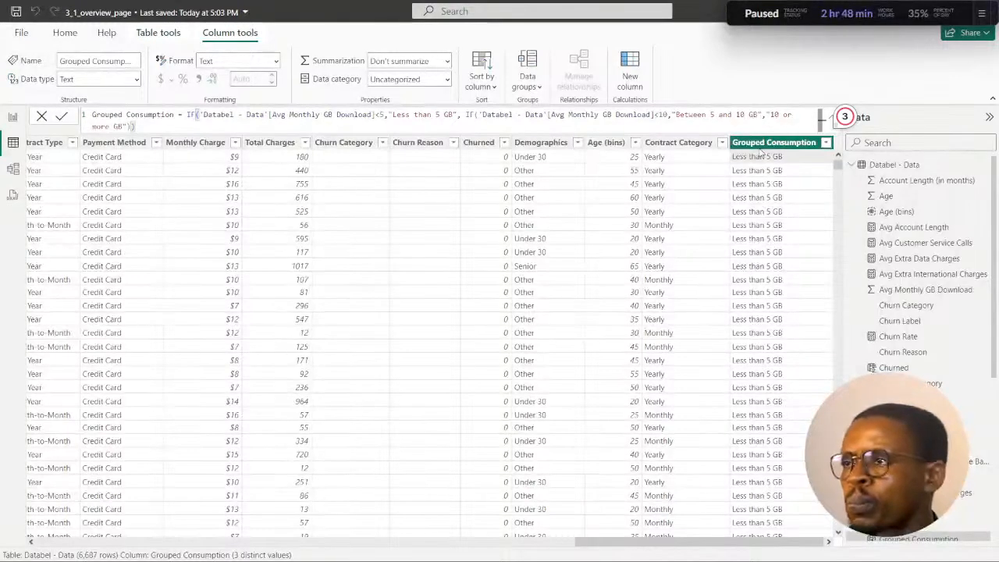
click(275, 159)
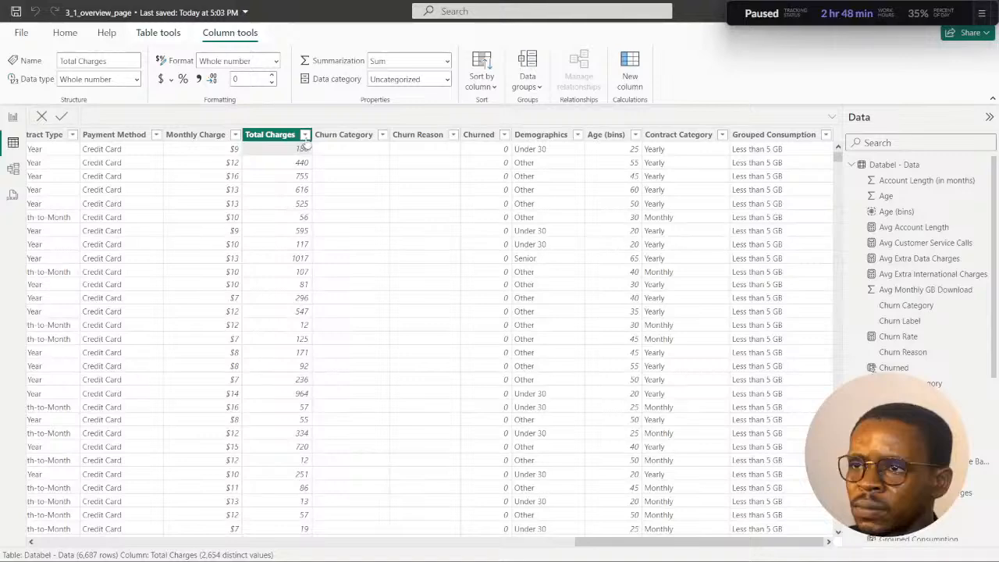
click(305, 134)
scroll(373, 330, down, 5)
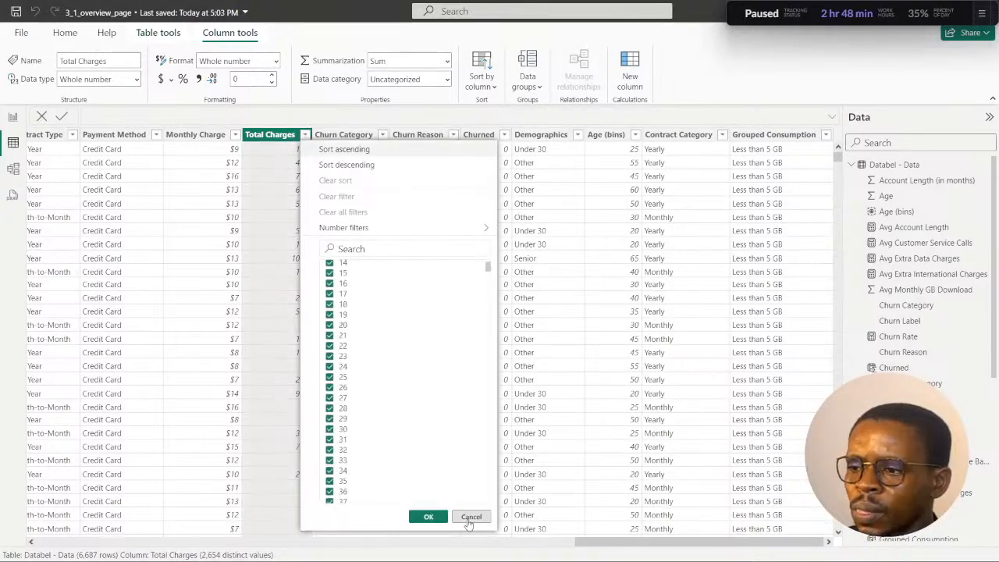
click(471, 517)
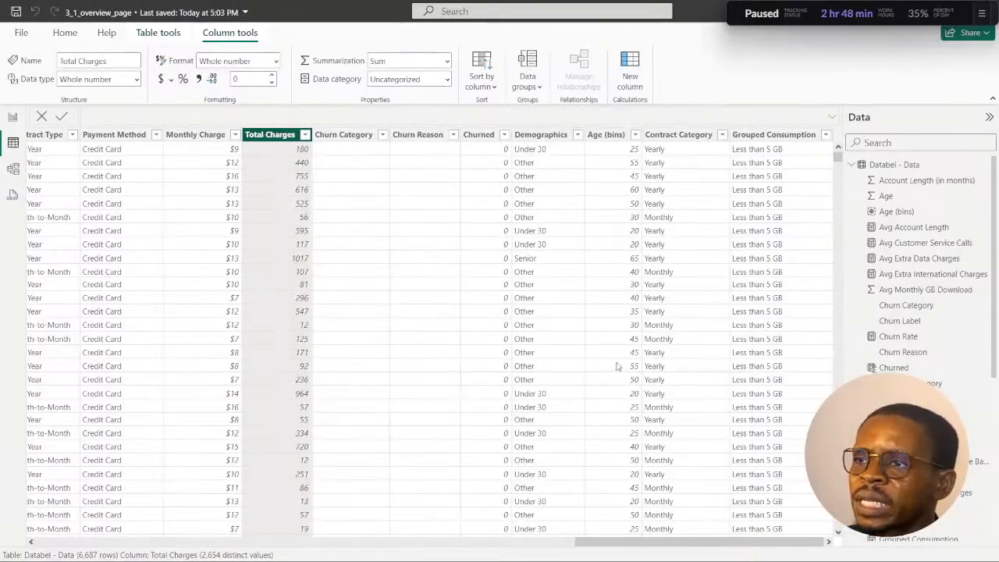
Examine the extra charges, Avg Monthly GB Download and Total Charges columns of the table and return to the report view.
drag(632, 537, 661, 549)
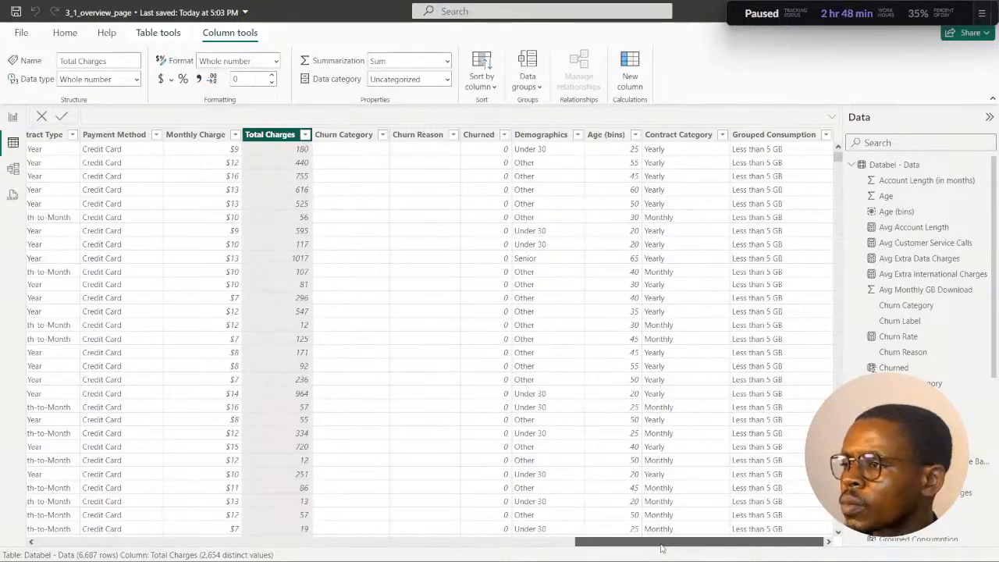
drag(661, 548, 283, 556)
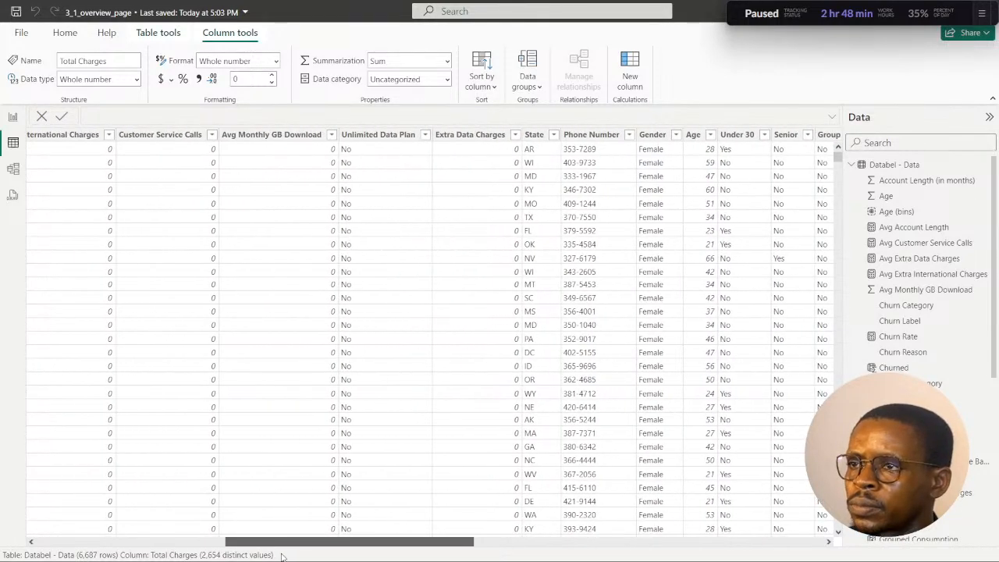
scroll(314, 453, left, 5)
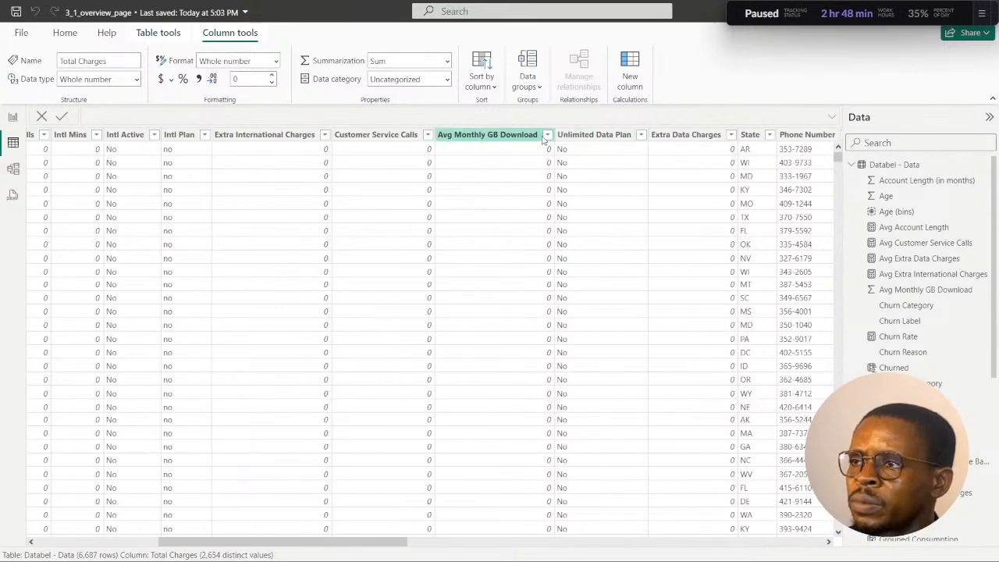
mouse_move(297, 540)
mouse_down()
mouse_move(144, 540)
mouse_move(520, 557)
mouse_move(294, 554)
mouse_up()
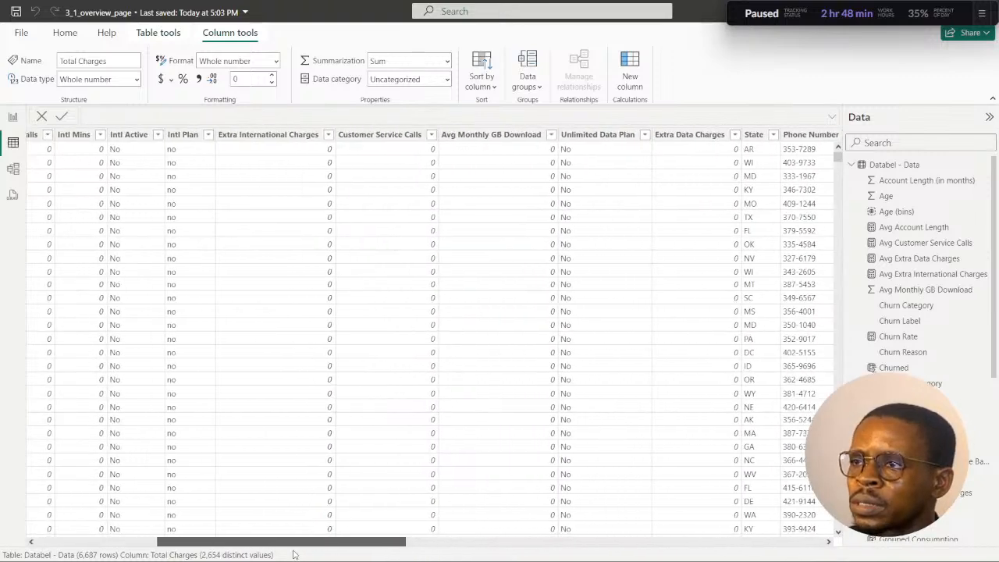
click(500, 151)
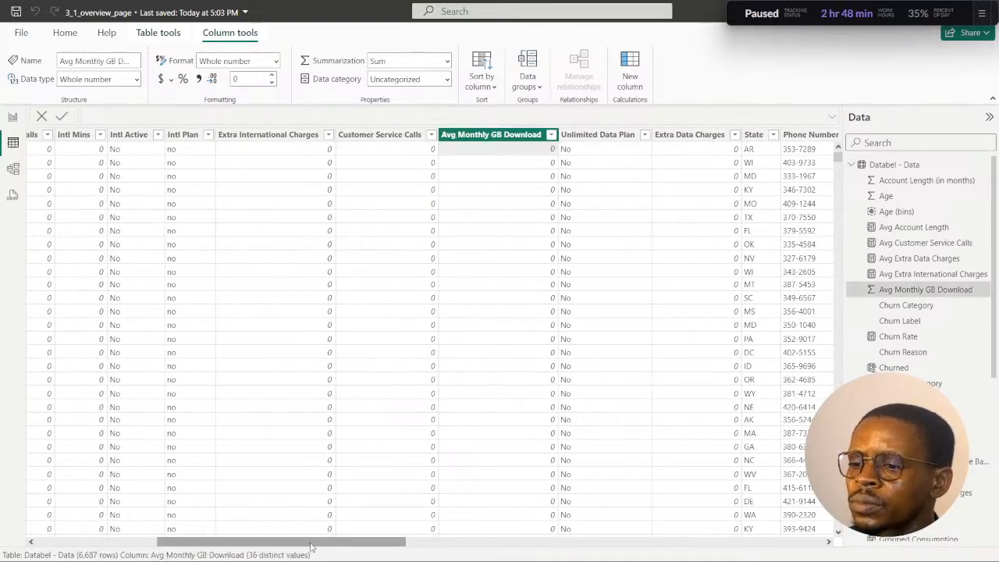
drag(312, 543, 639, 546)
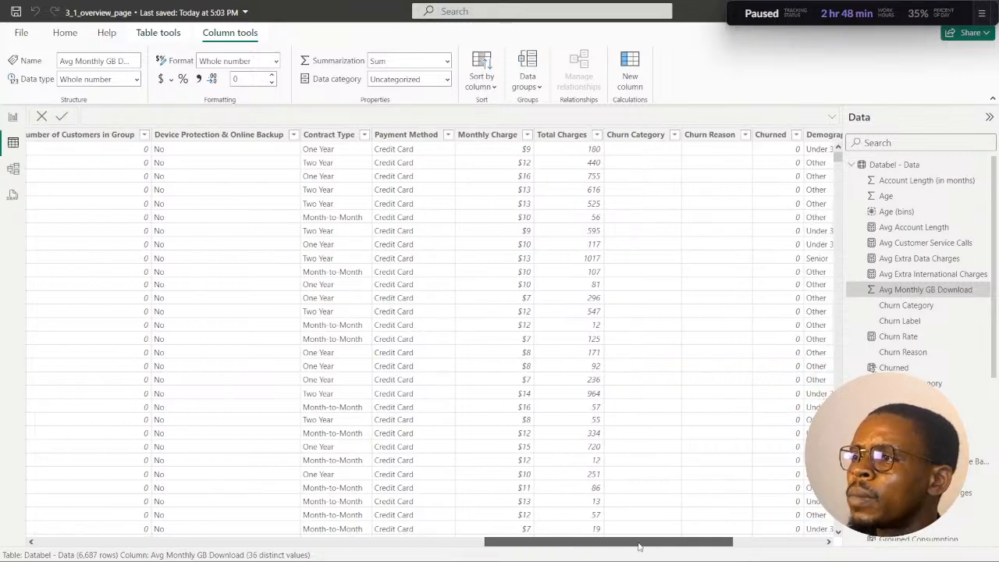
click(564, 150)
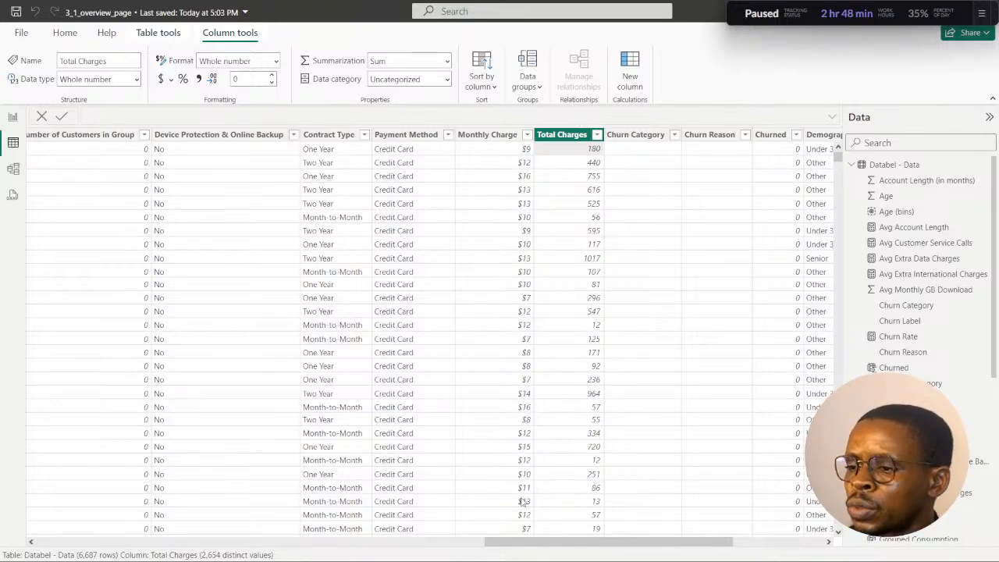
drag(538, 542, 78, 530)
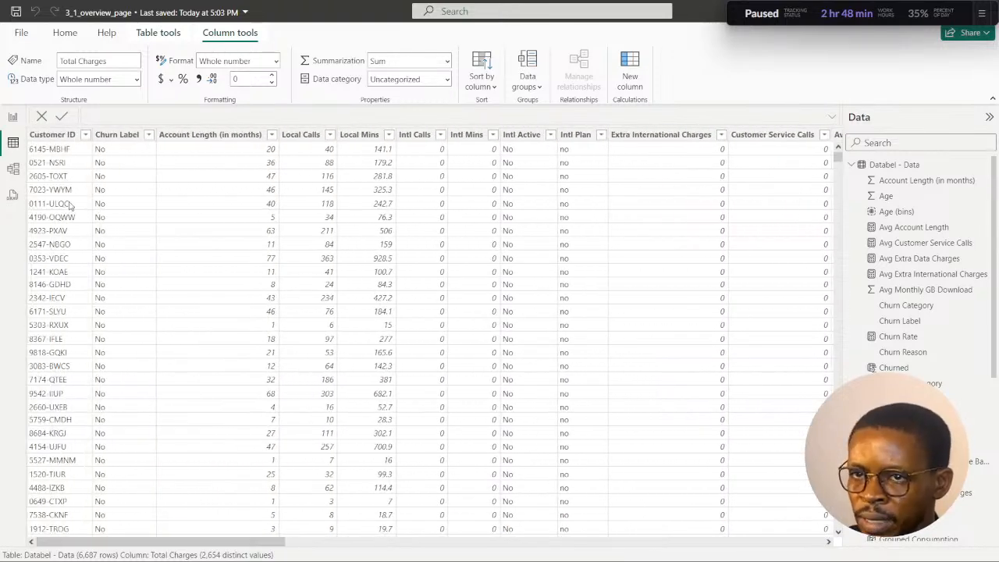
click(14, 117)
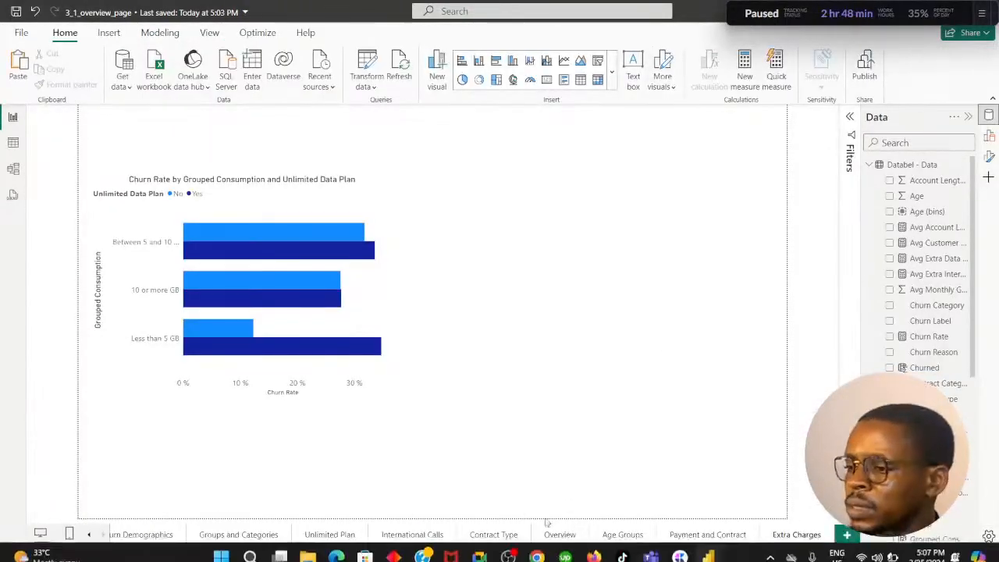
Recheck instruction 3 in DataCamp, then enlarge the churn rate chart and place it centred in the lower part of the Extra Charges page.
click(538, 548)
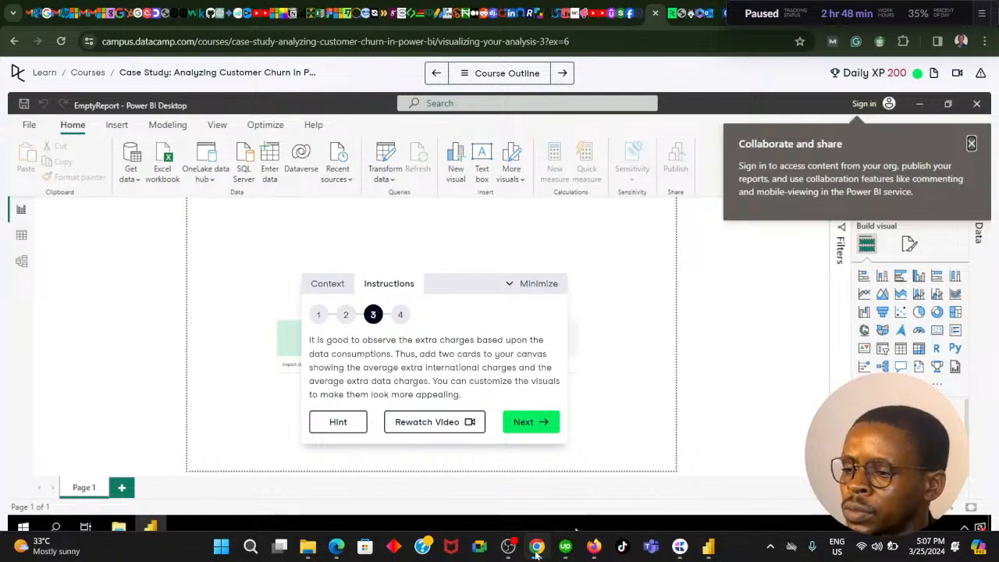
click(535, 548)
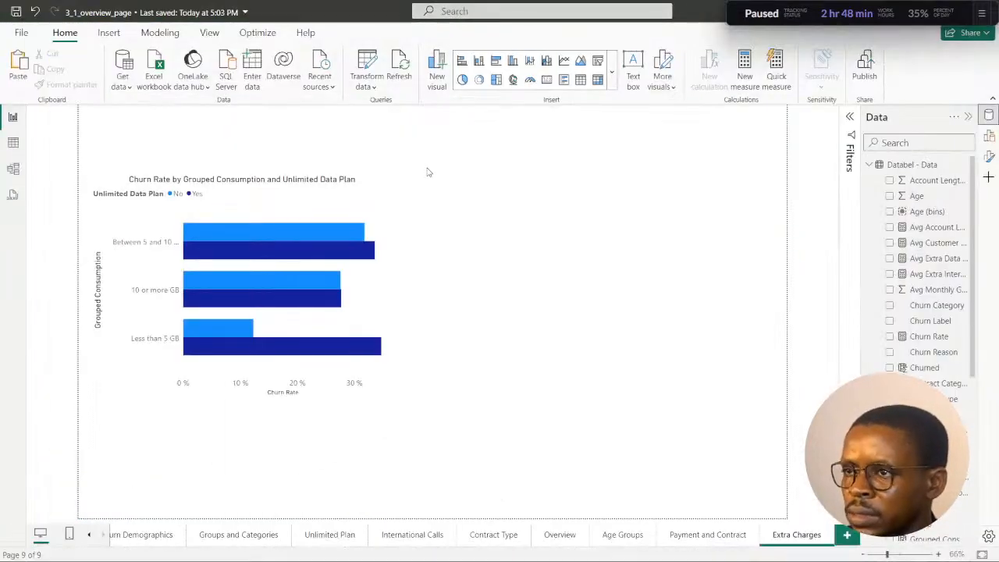
click(367, 203)
drag(379, 196, 391, 269)
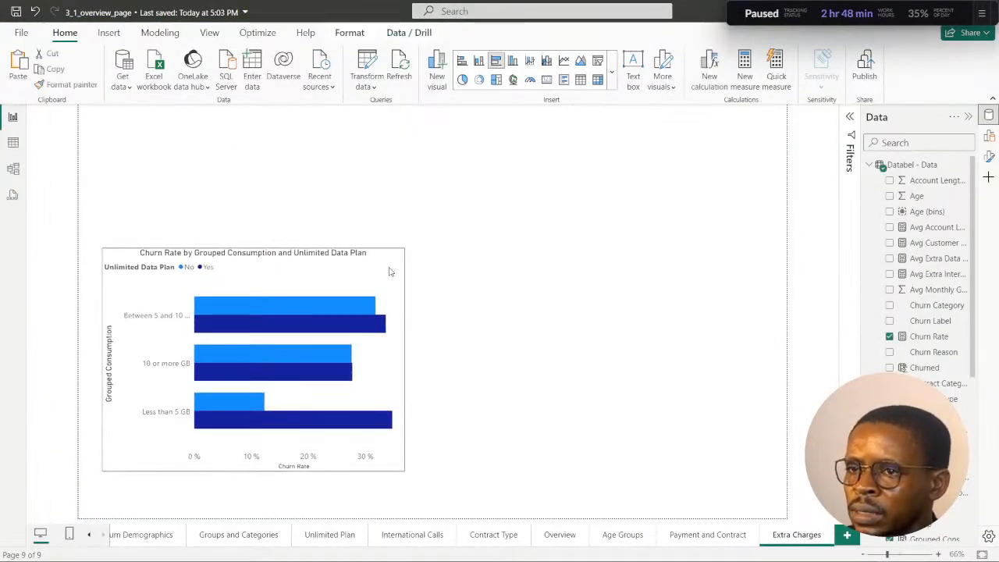
drag(405, 472, 592, 498)
drag(533, 260, 614, 267)
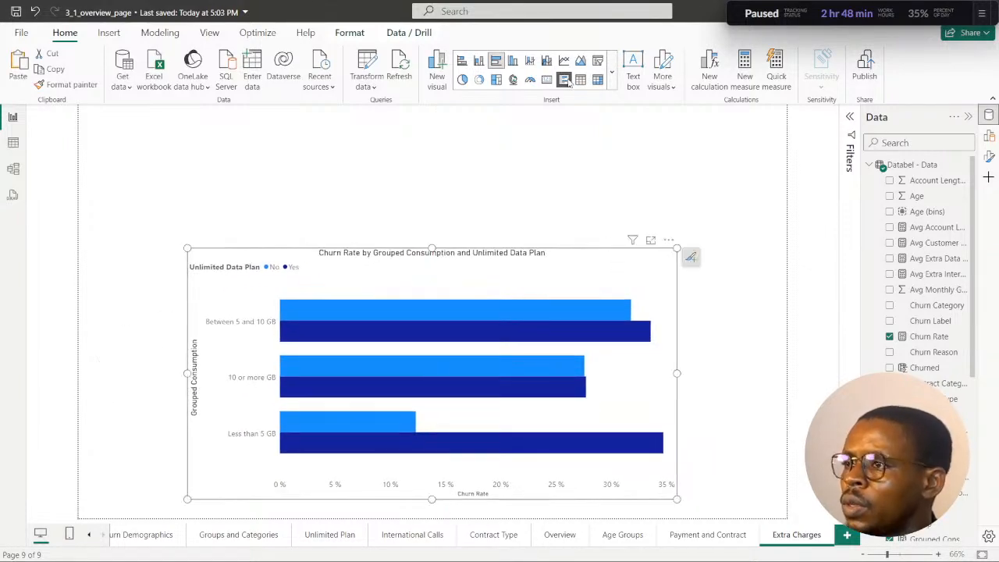
Add an empty card visual above the churn rate chart, near the page's upper-left corner, and enlarge it.
click(576, 133)
click(989, 136)
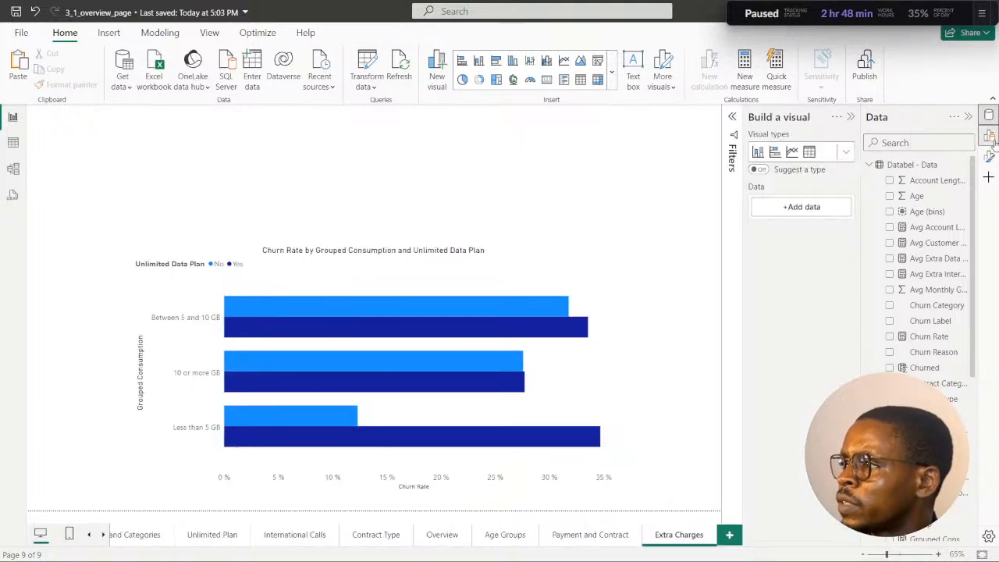
click(846, 154)
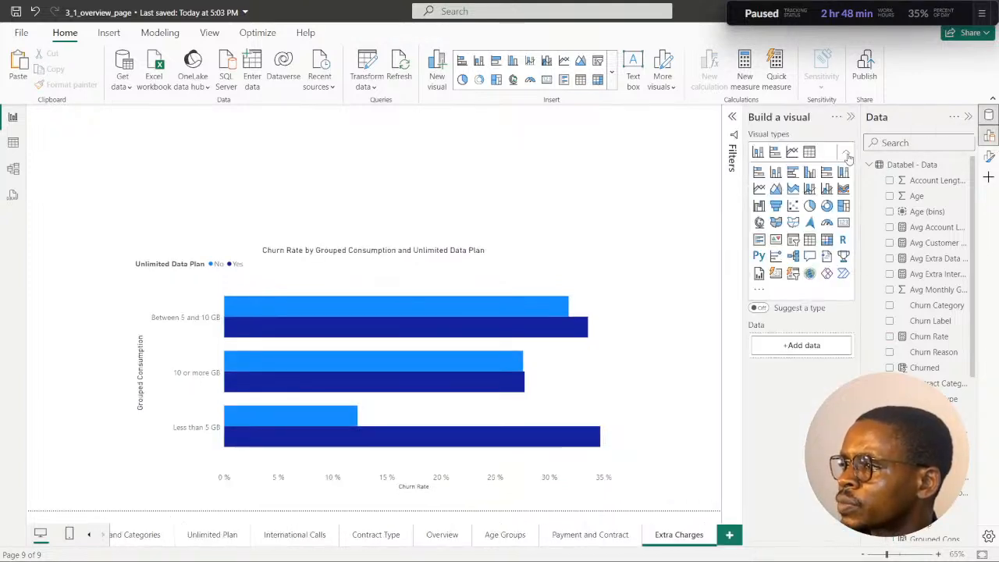
click(843, 222)
drag(196, 185, 228, 146)
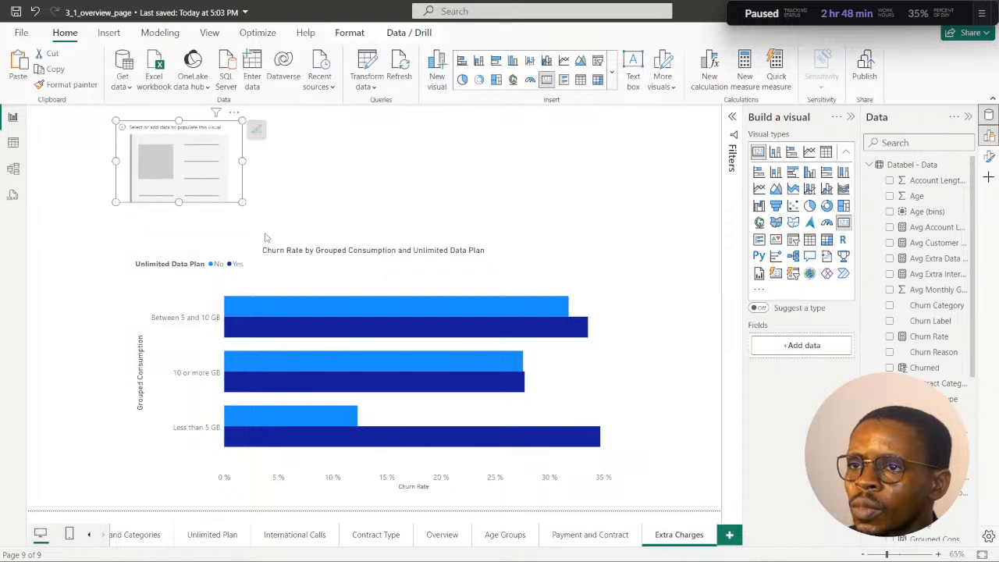
drag(250, 224, 309, 225)
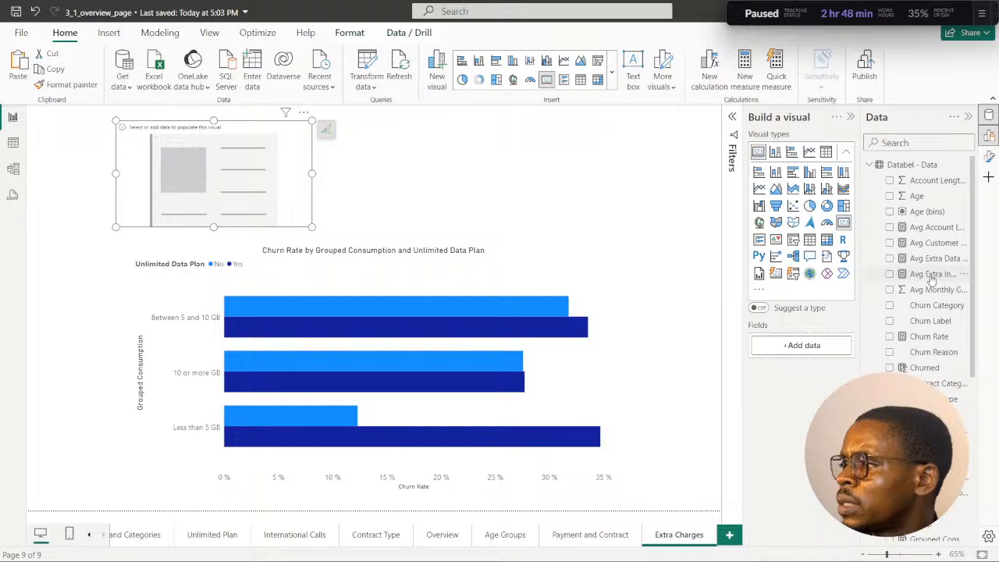
Populate the empty card with the Avg Extra International Charges measure.
click(927, 276)
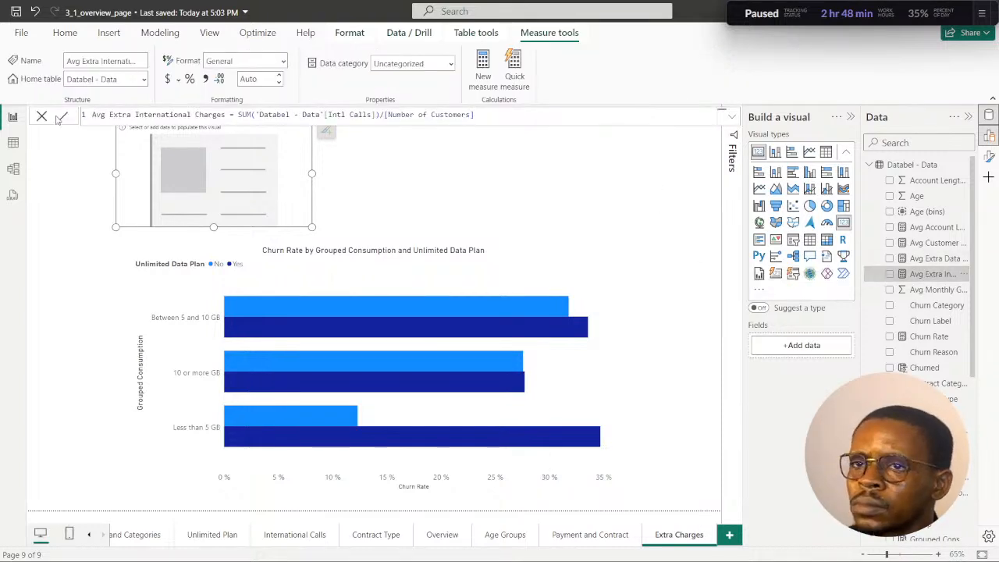
click(107, 160)
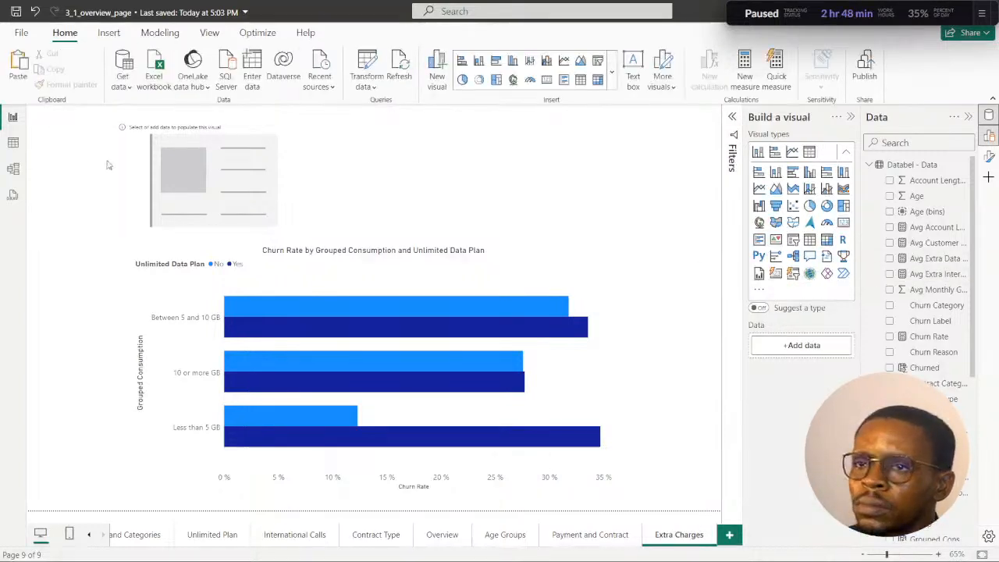
click(308, 156)
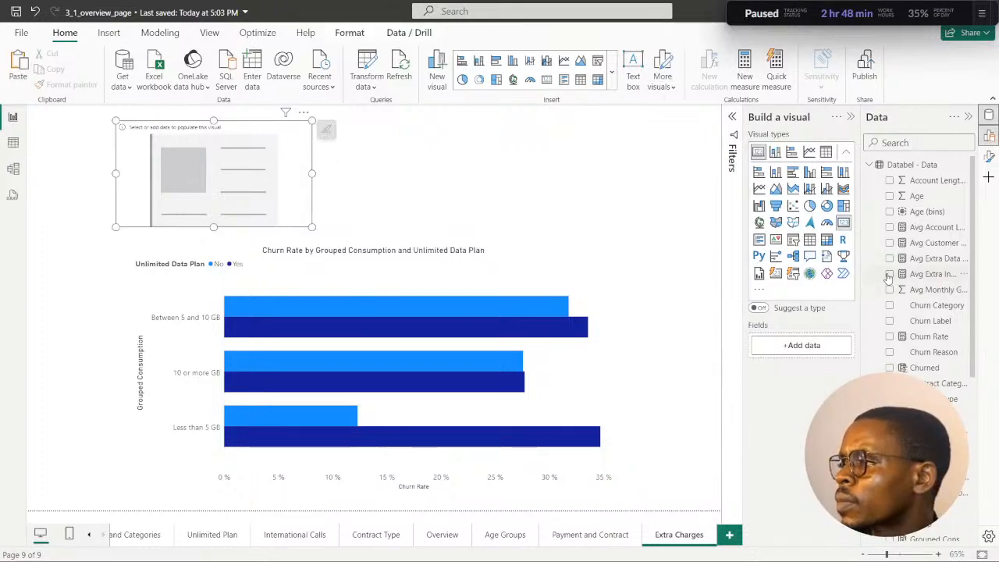
click(889, 274)
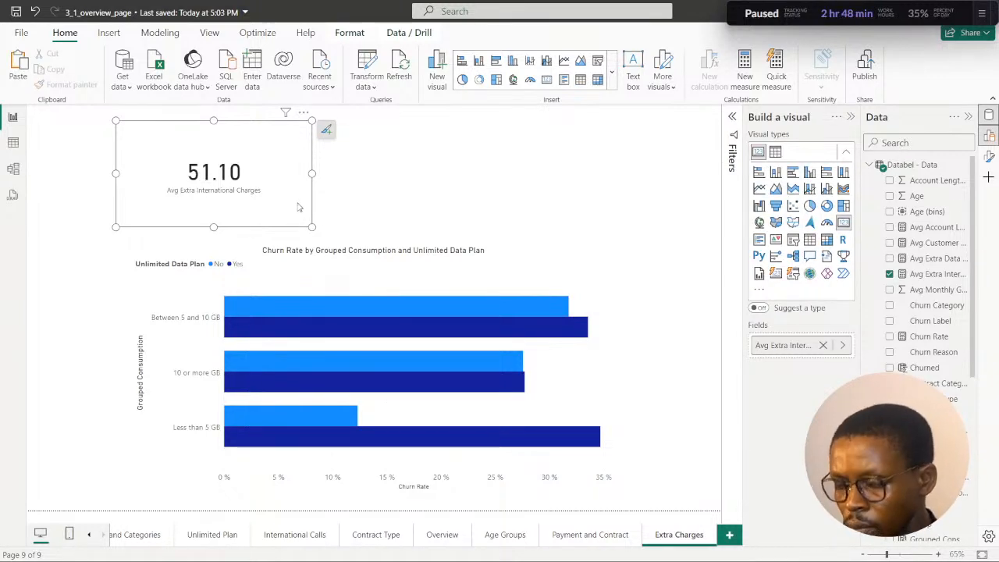
Duplicate the international charges card beside the original and replace the copy's field with Avg Extra Data Charges.
drag(297, 207, 498, 210)
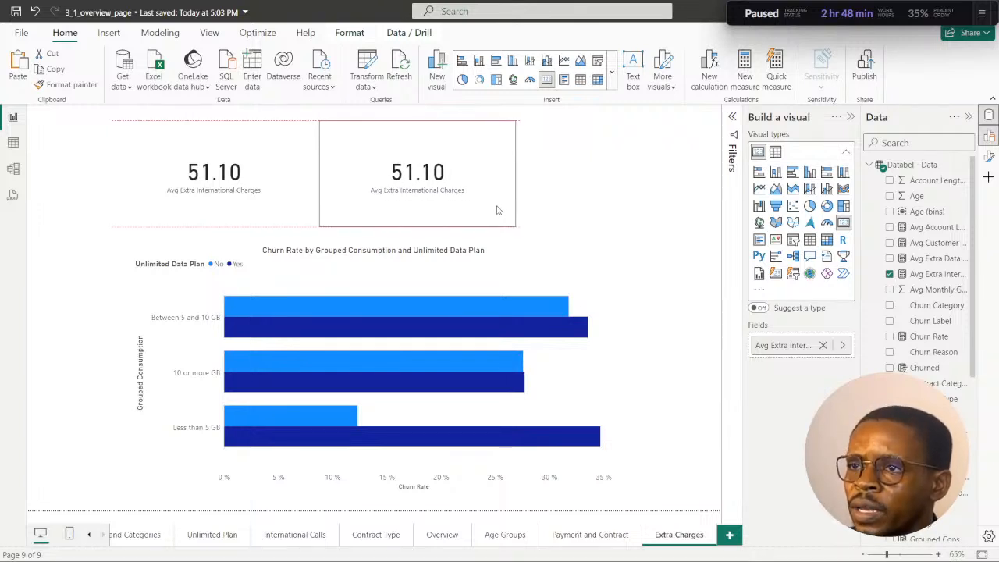
click(823, 345)
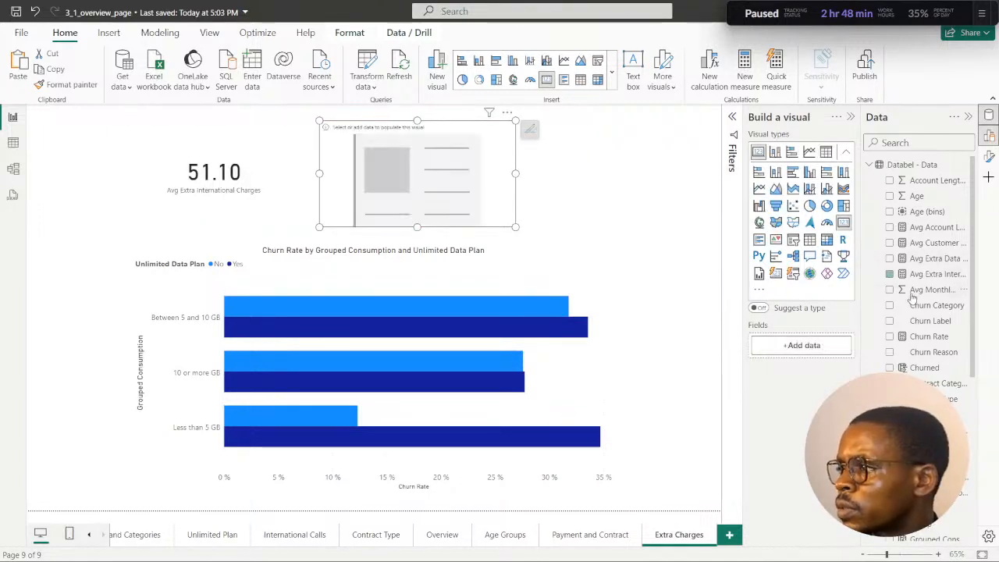
click(890, 259)
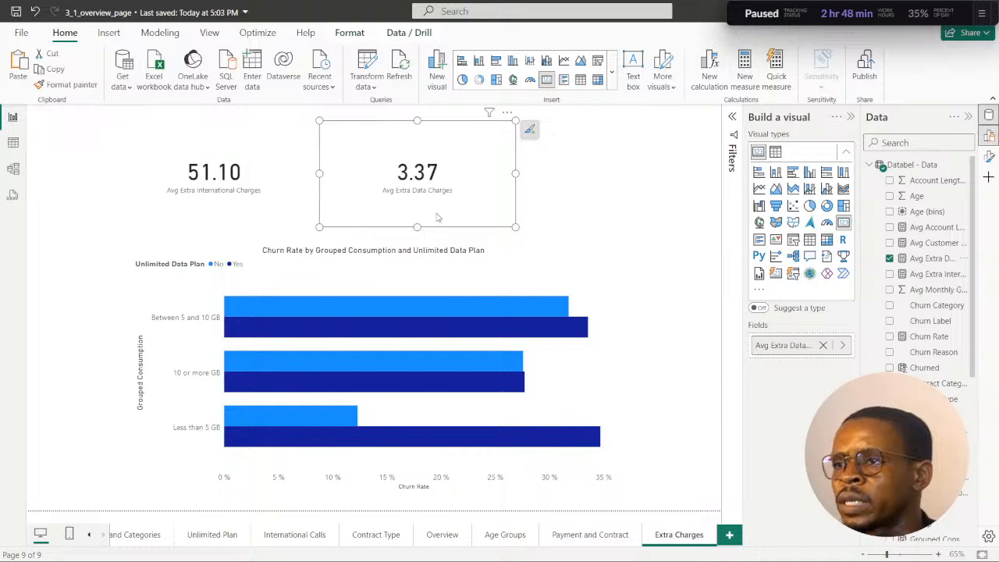
drag(446, 209, 453, 208)
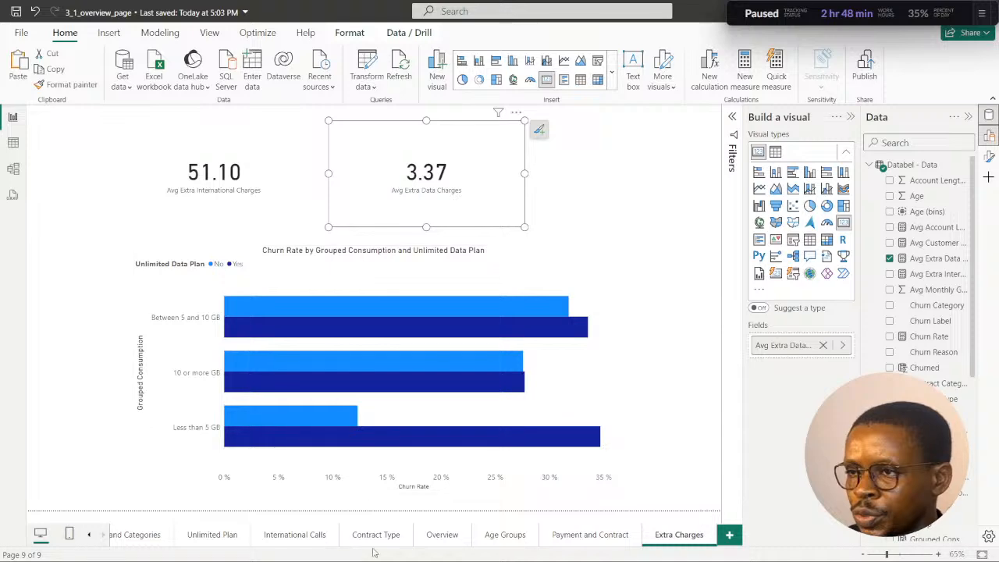
Advance the DataCamp exercise to instruction 4, read its question and return to the Power BI report.
click(538, 461)
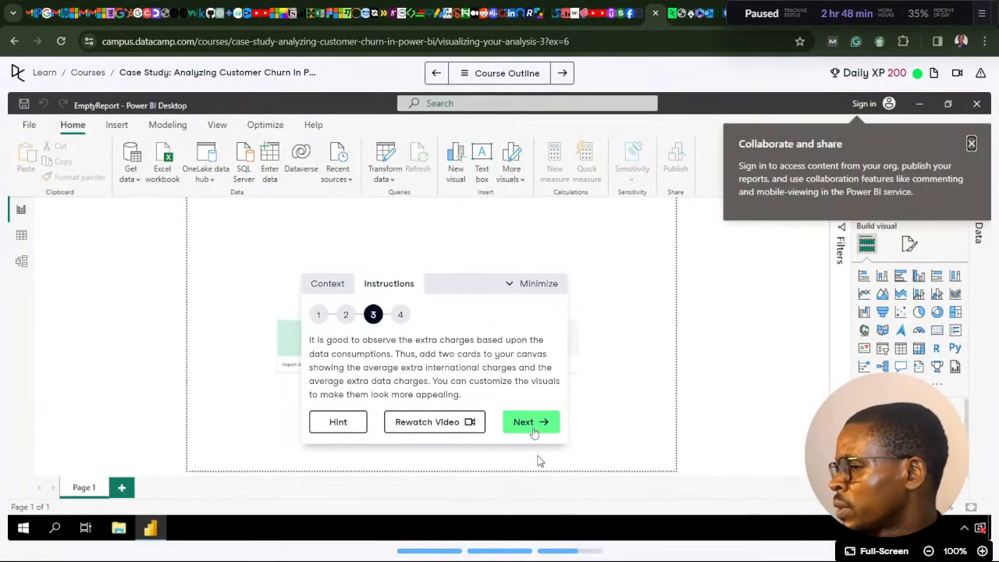
click(535, 428)
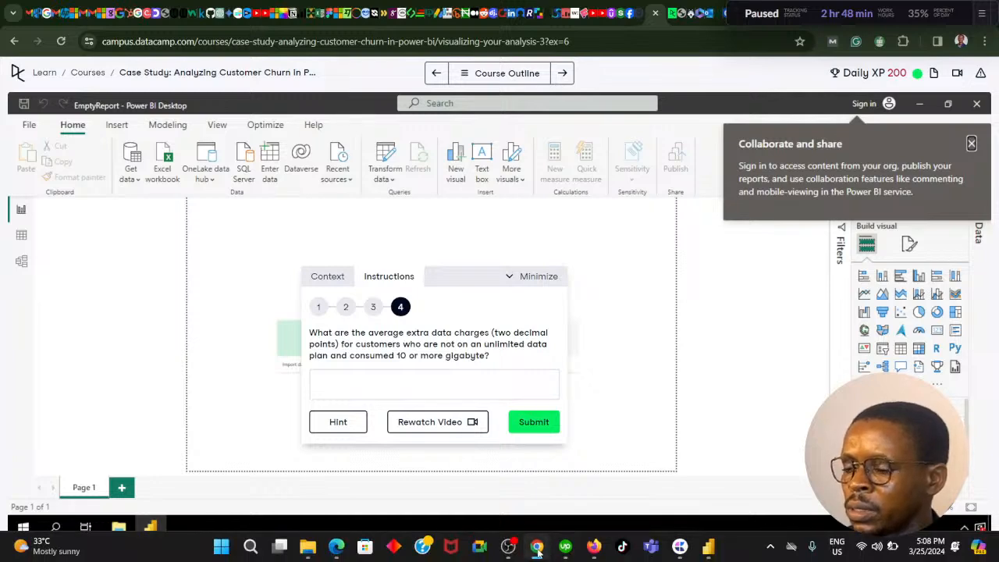
click(537, 550)
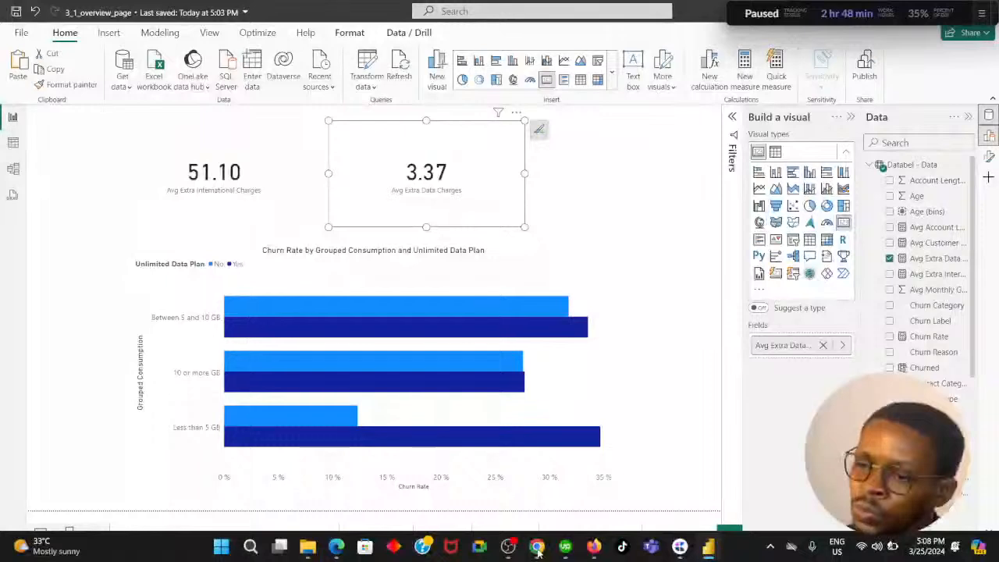
Filter the cards to the 10 or more GB group without an unlimited data plan using the churn rate chart.
mouse_move(301, 365)
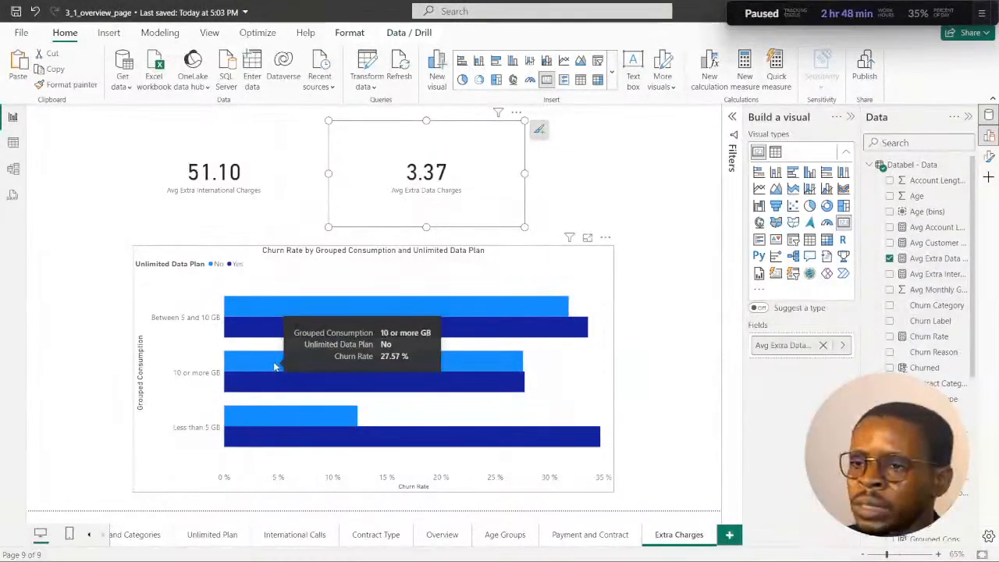
click(274, 367)
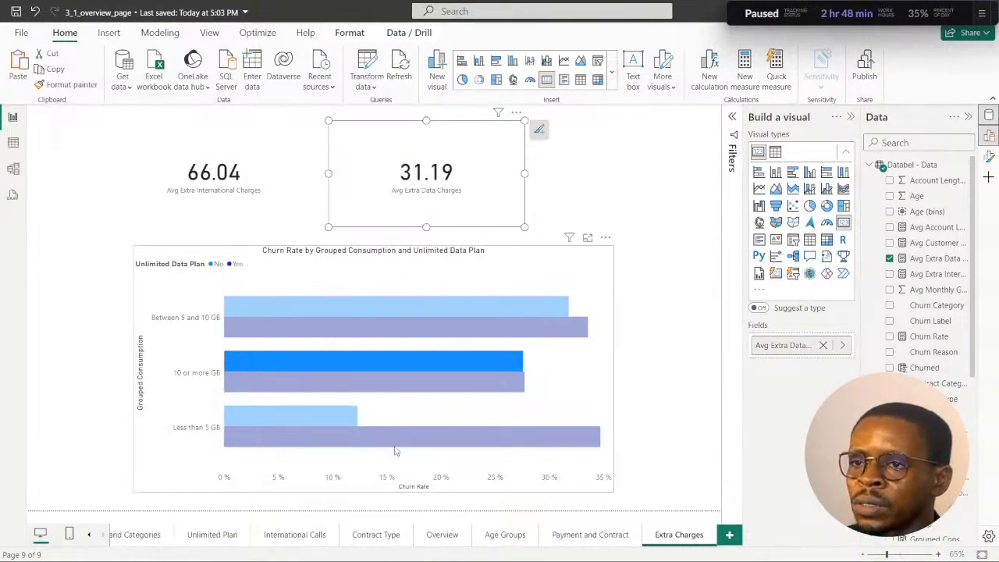
Switch to the DataCamp exercise in the browser and submit 31.19 as the average extra data charges.
click(536, 548)
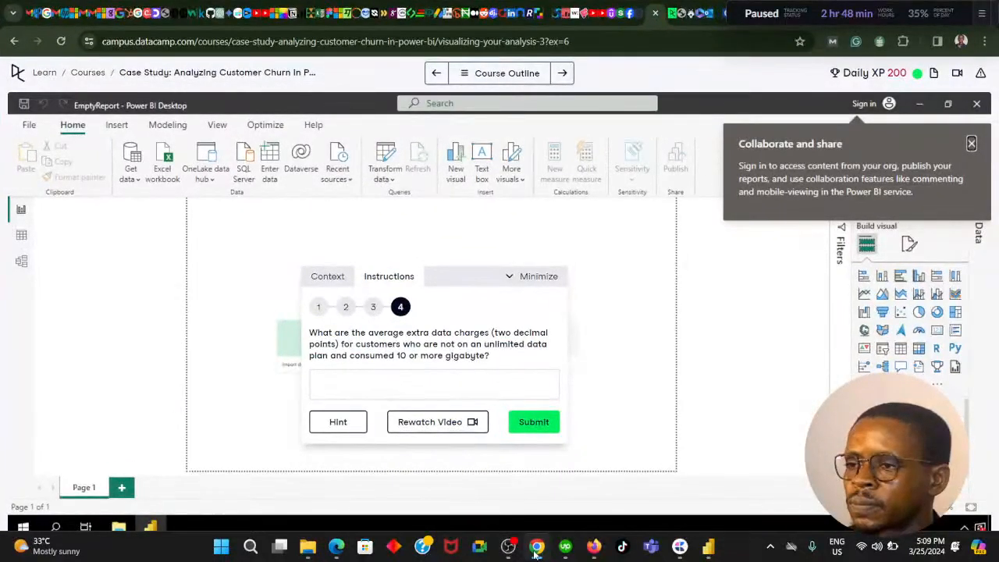
click(536, 548)
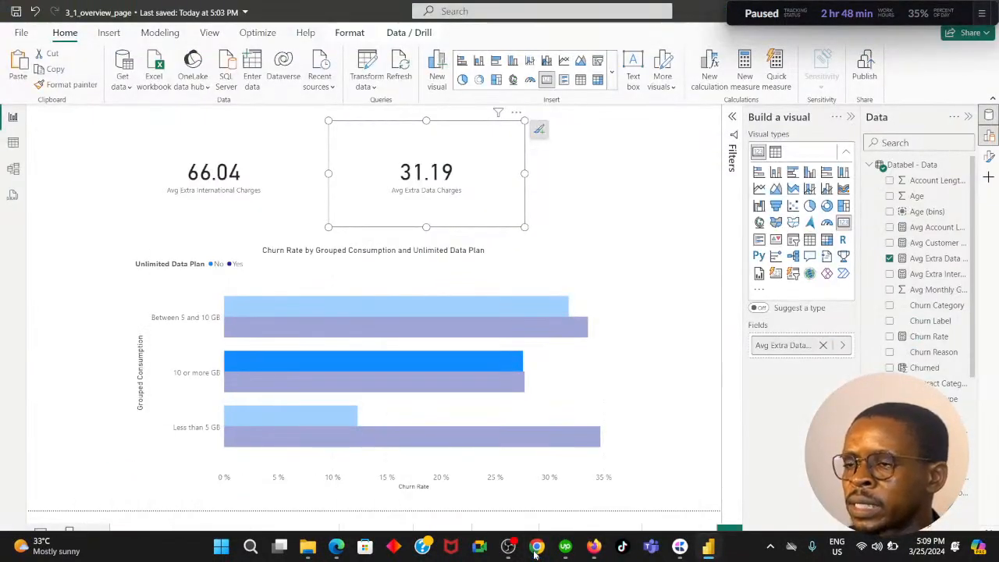
click(536, 548)
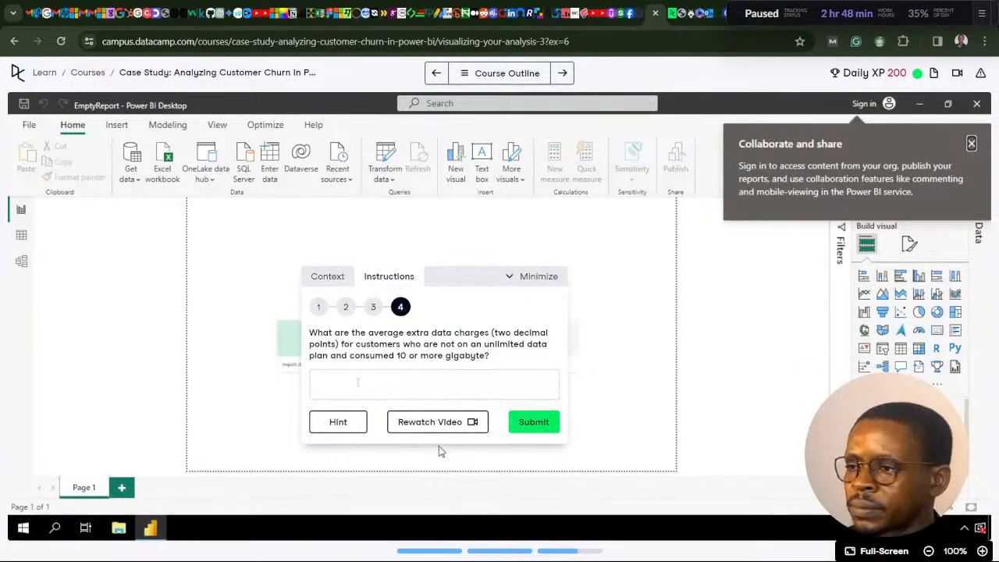
text(31.19)
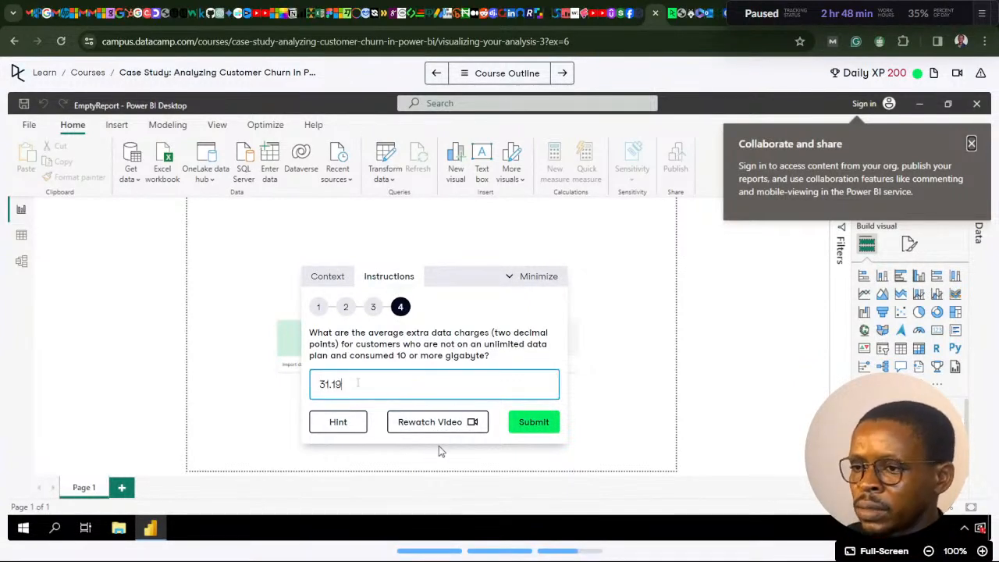
click(537, 423)
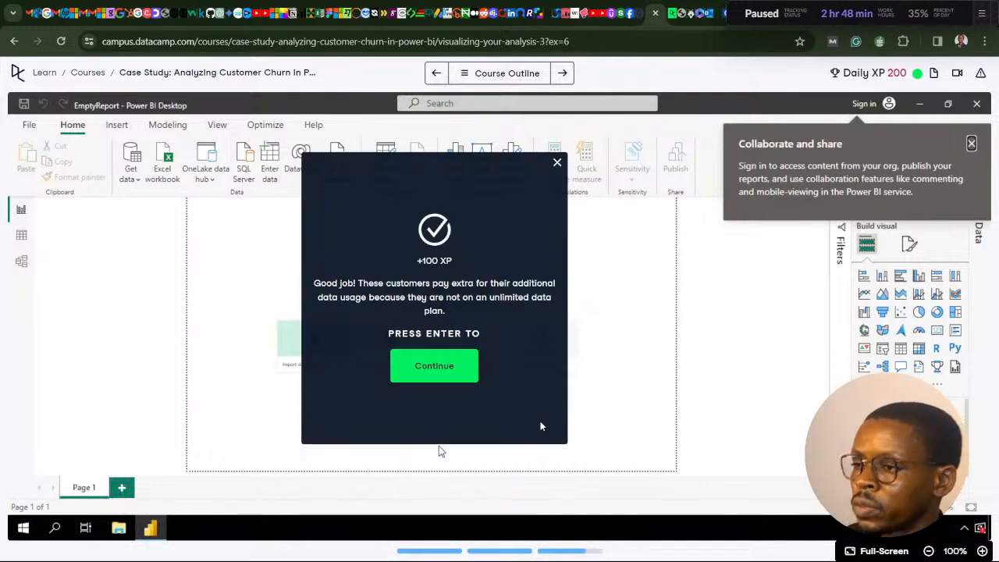
Return to Power BI, clear the highlighted 10 or more GB bar in the churn rate chart, and save the report.
click(537, 547)
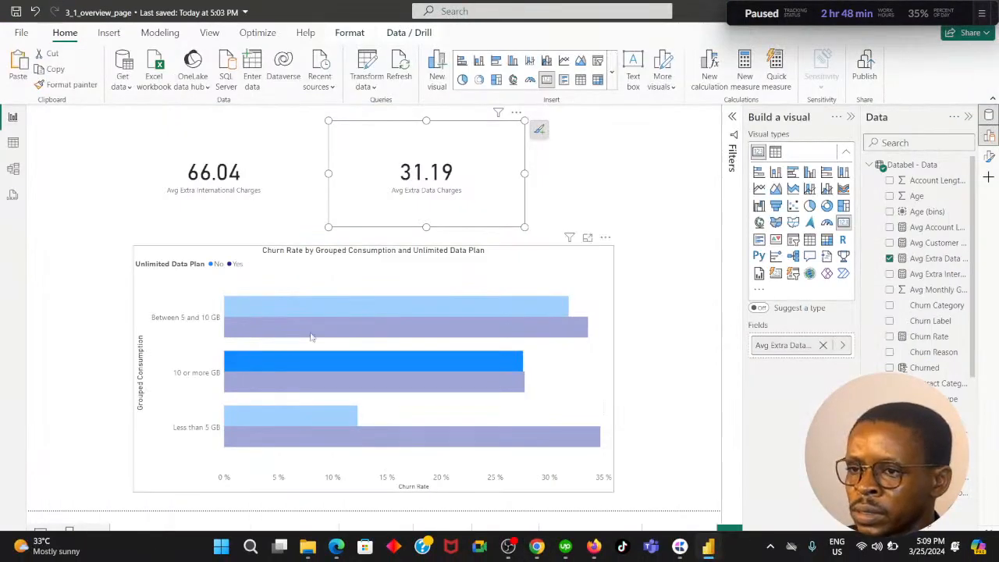
click(655, 230)
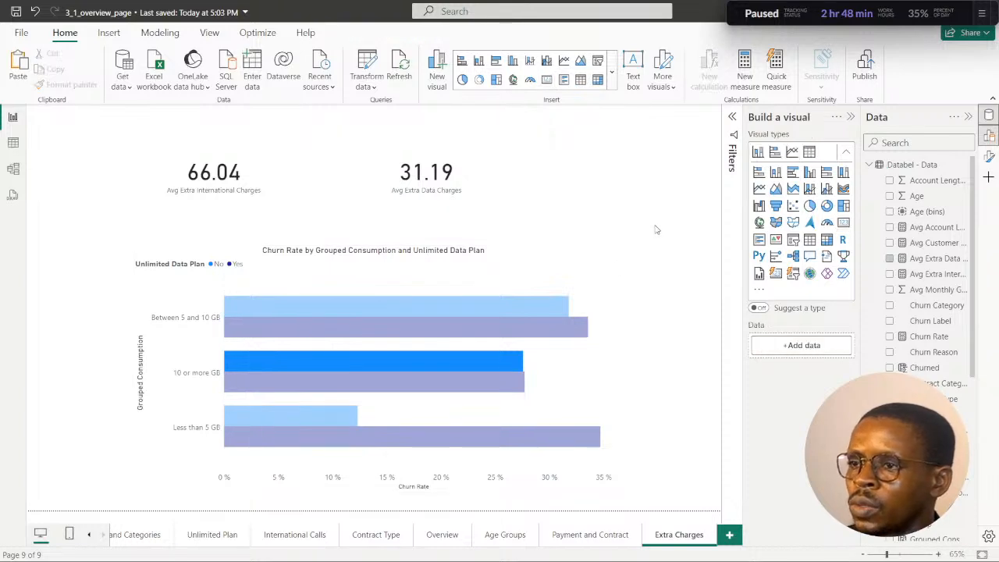
click(256, 365)
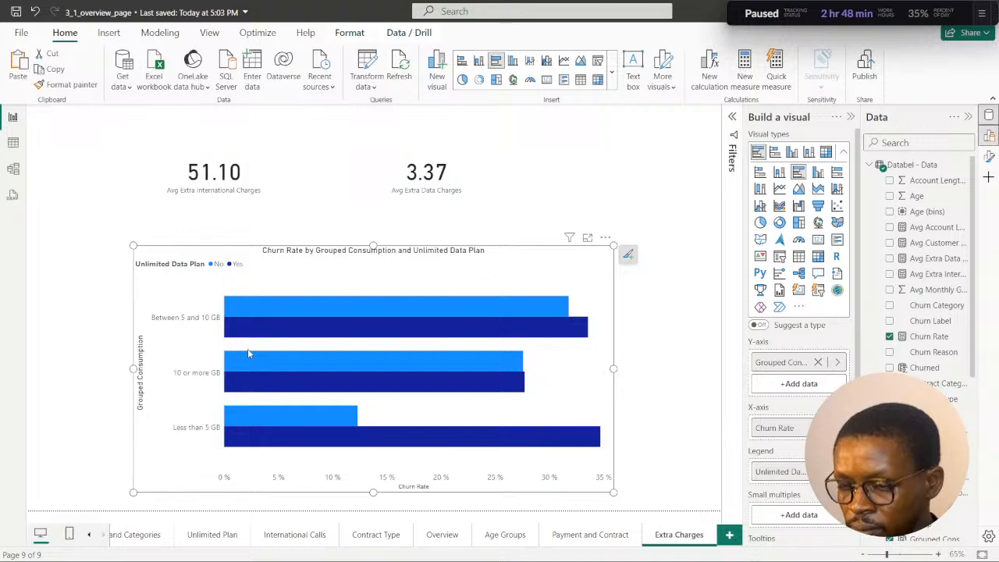
key(ctrl+s)
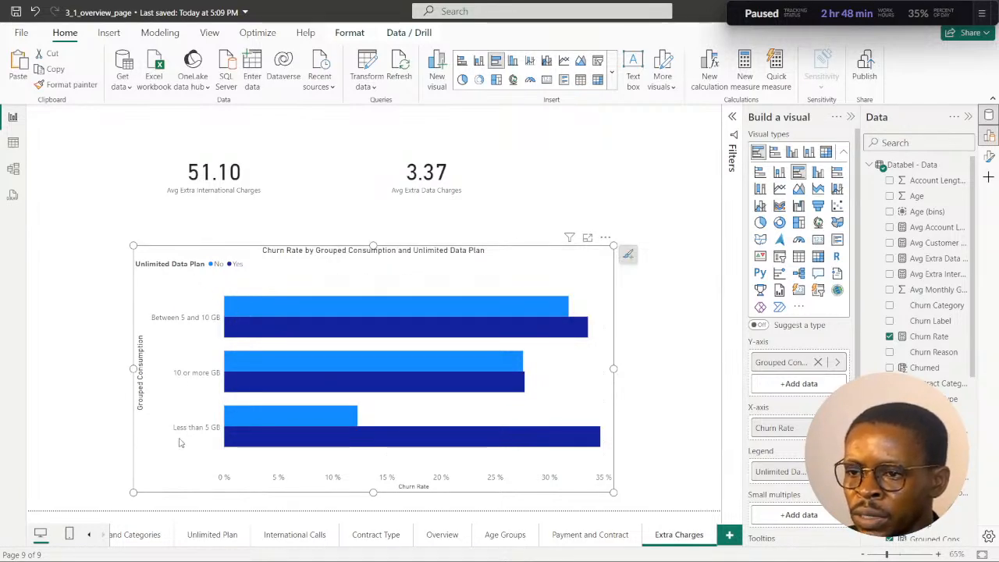
Examine the distinct values of the Avg Monthly GB Download column in the data table without filtering it.
click(13, 142)
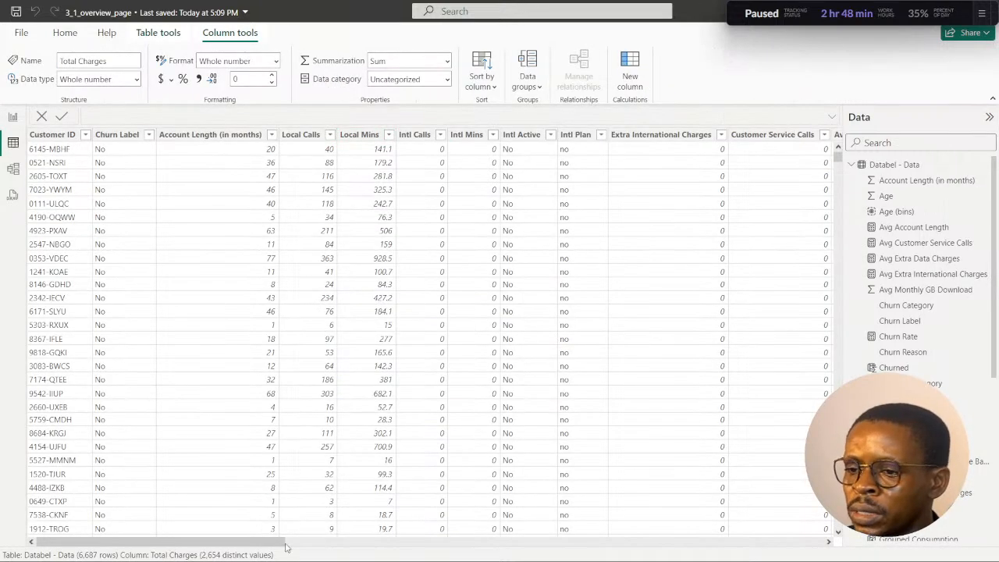
drag(286, 548, 439, 390)
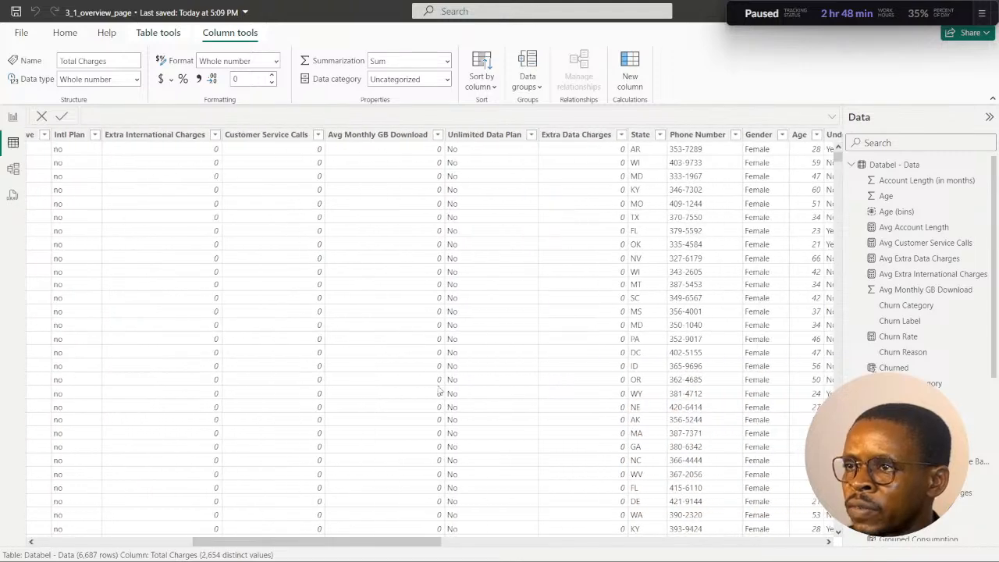
click(438, 134)
scroll(507, 359, down, 5)
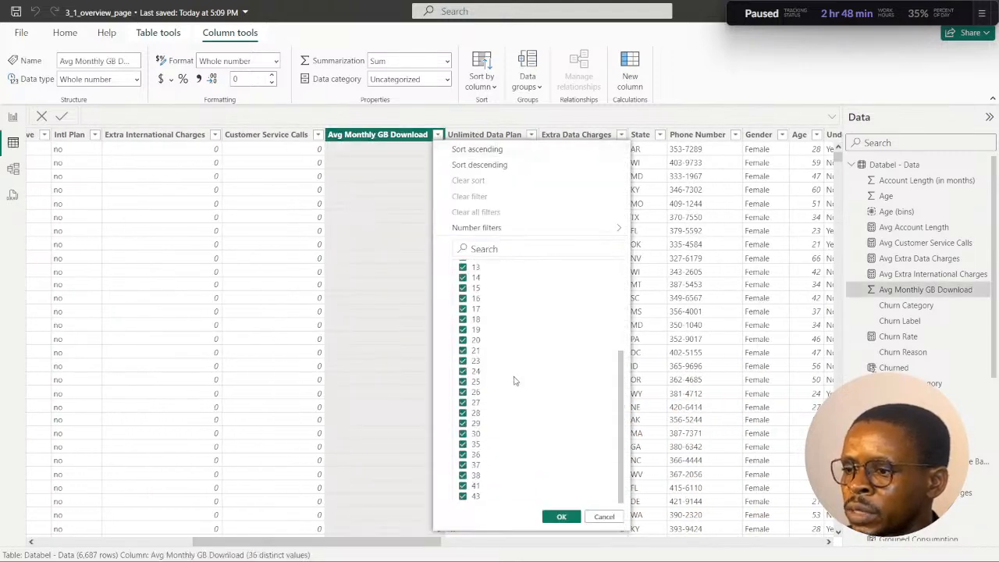
scroll(500, 374, up, 5)
scroll(486, 396, down, 5)
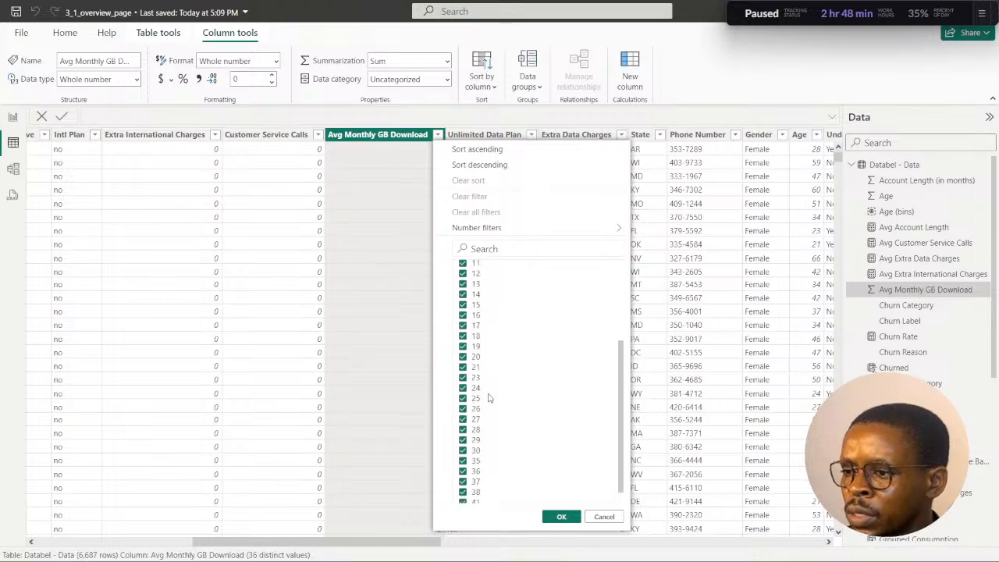
click(604, 517)
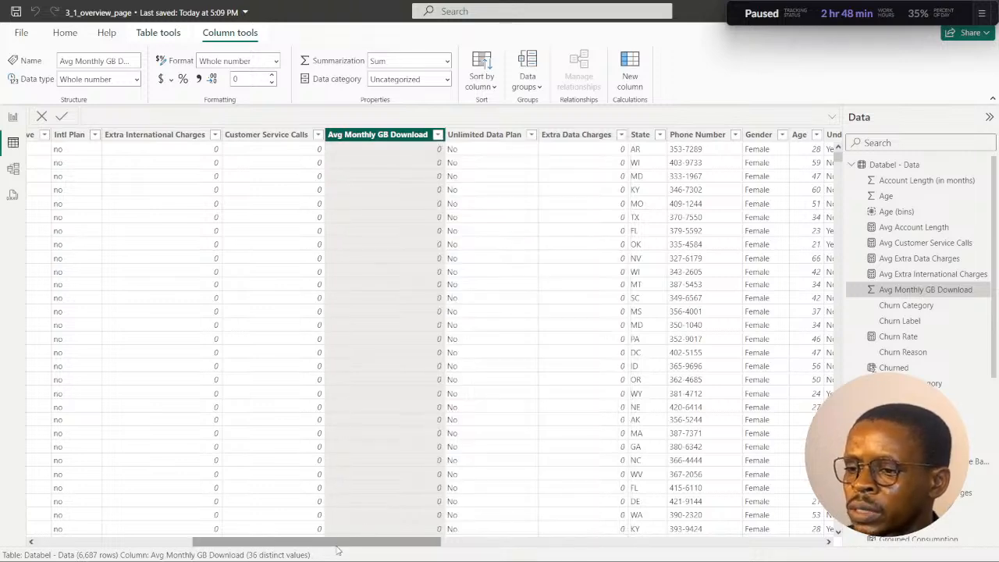
Review the formula of the Grouped Consumption column, and return to the Extra Charges report page.
drag(358, 542, 742, 548)
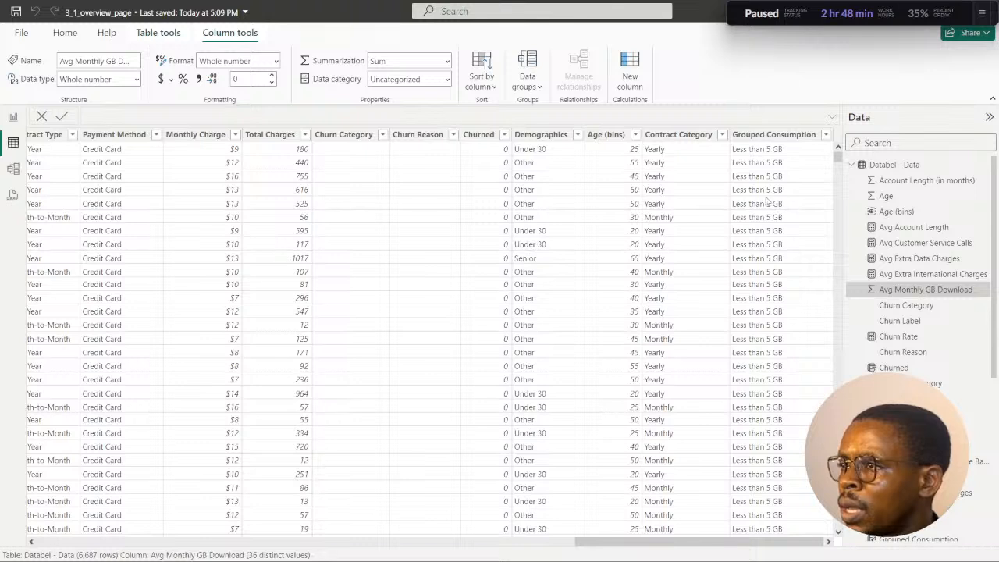
click(773, 135)
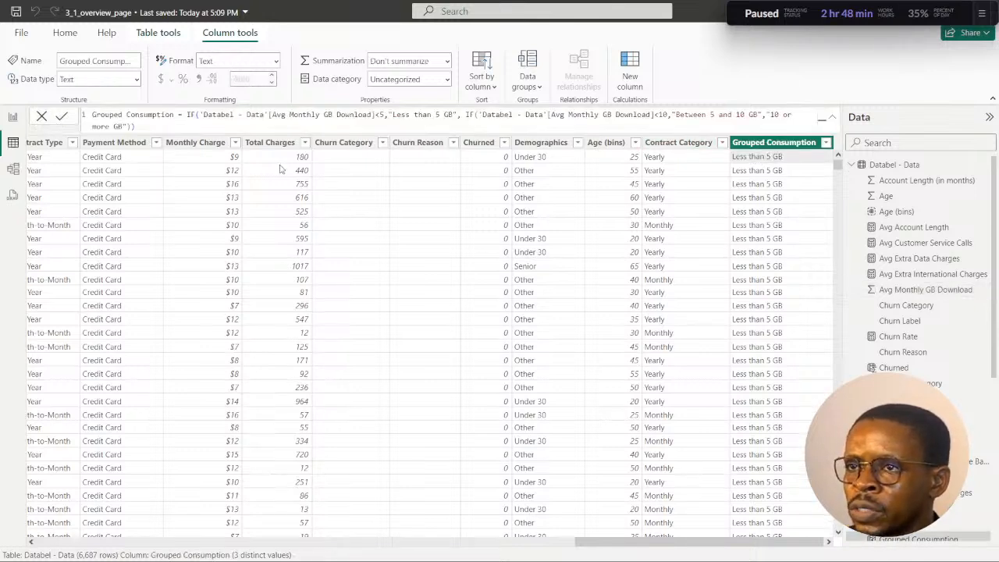
click(373, 115)
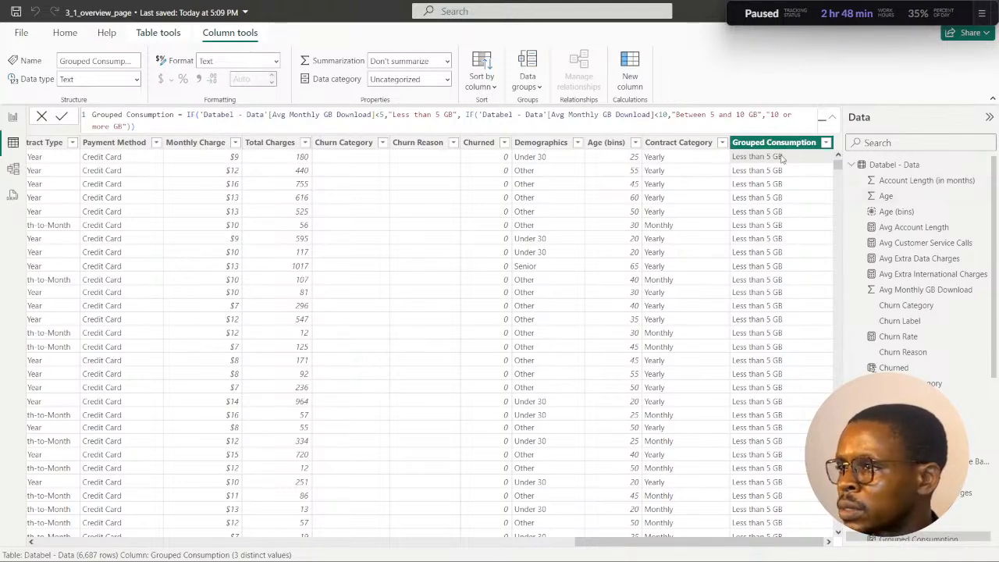
click(13, 118)
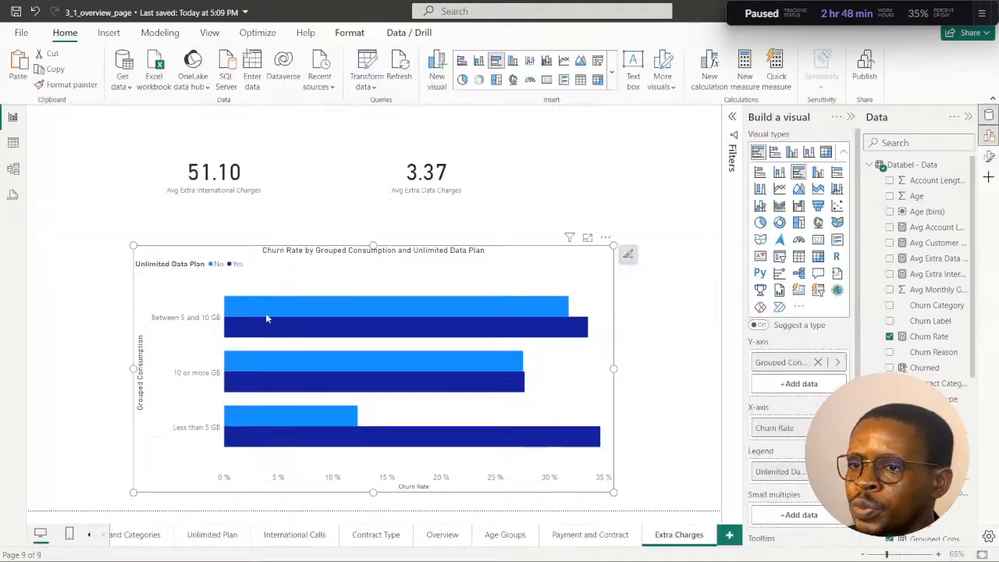
click(76, 229)
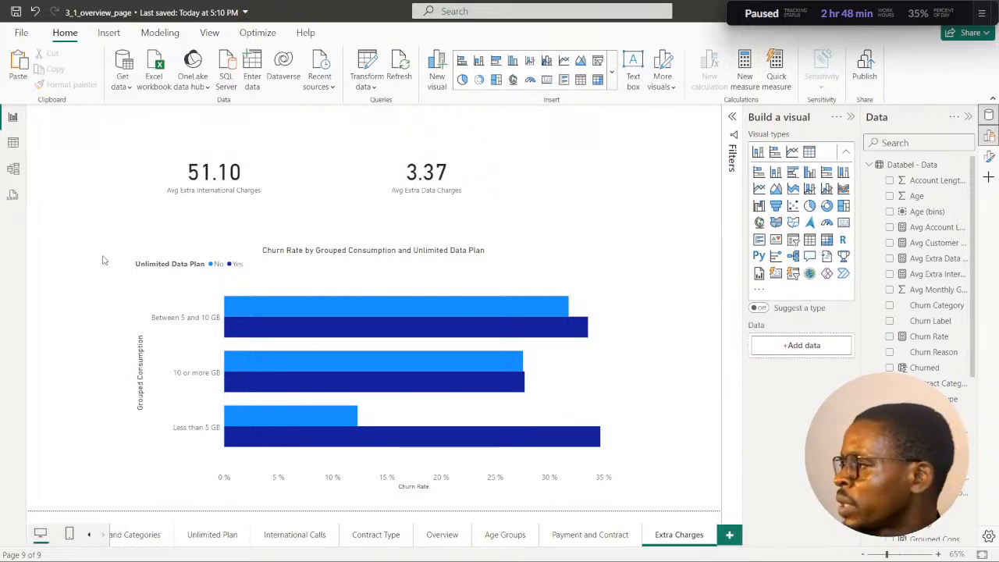
Switch to the browser, continue to the More Insights exercise, and move its context box toward the middle of the workspace.
mouse_move(507, 550)
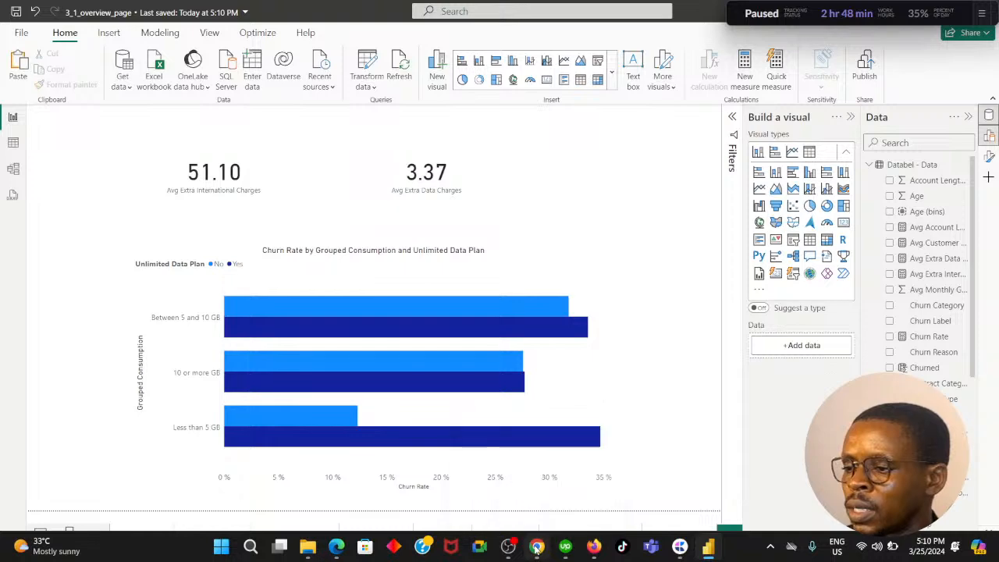
click(537, 547)
click(440, 369)
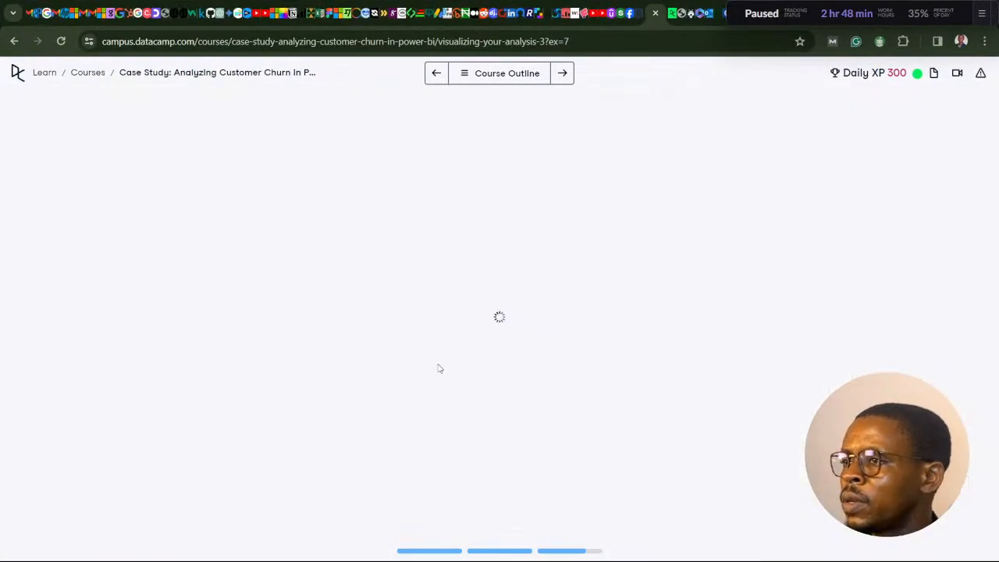
drag(850, 294, 458, 257)
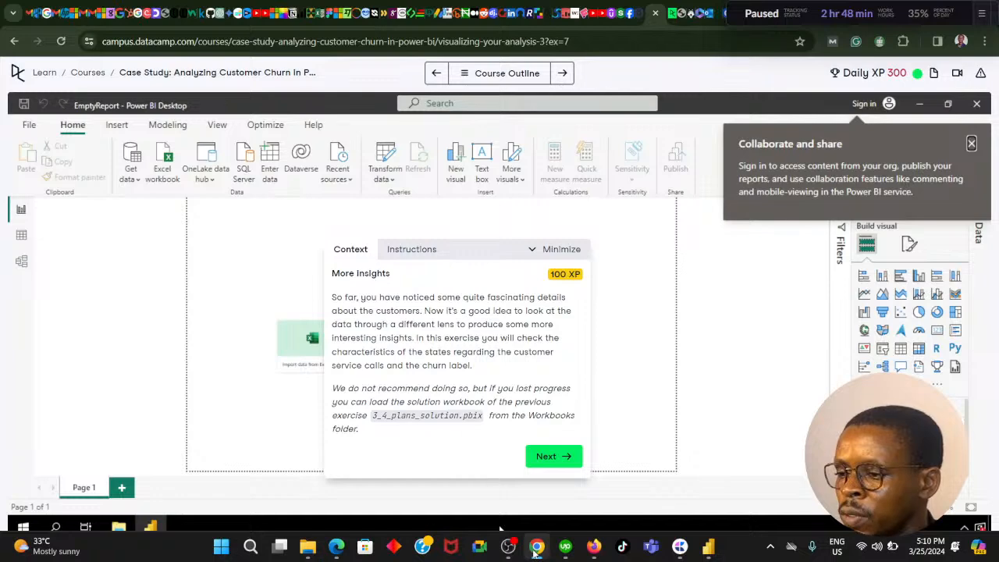
Switch back to Power BI and shift the grouped consumption churn rate chart slightly toward the left edge of the Extra Charges page.
click(535, 547)
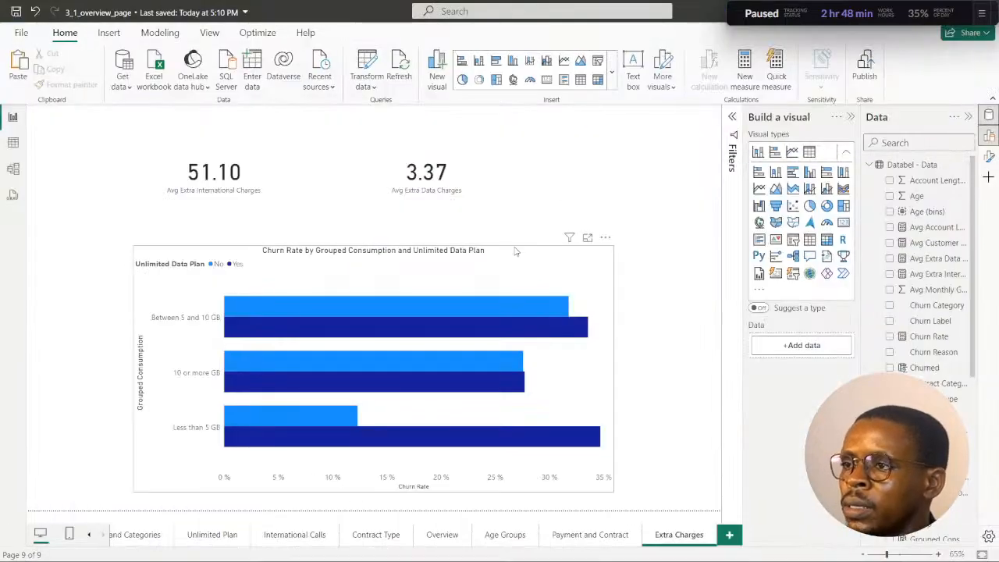
click(520, 254)
drag(520, 254, 509, 235)
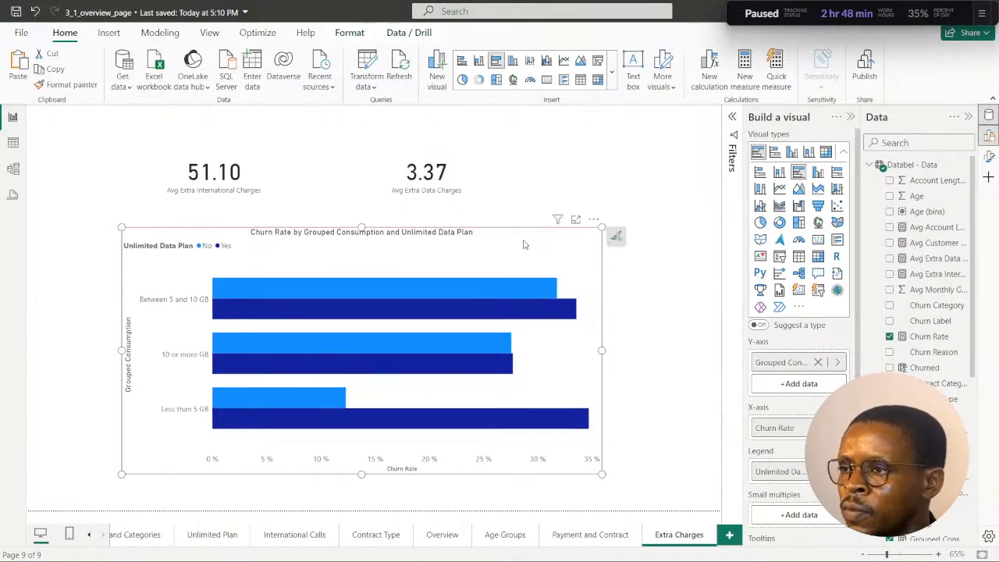
click(674, 172)
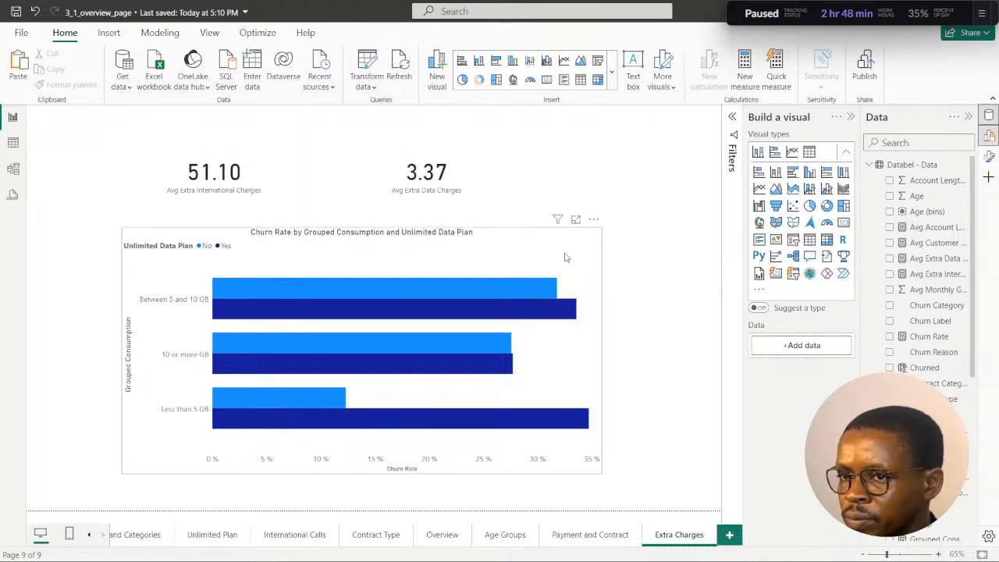
drag(566, 258, 532, 270)
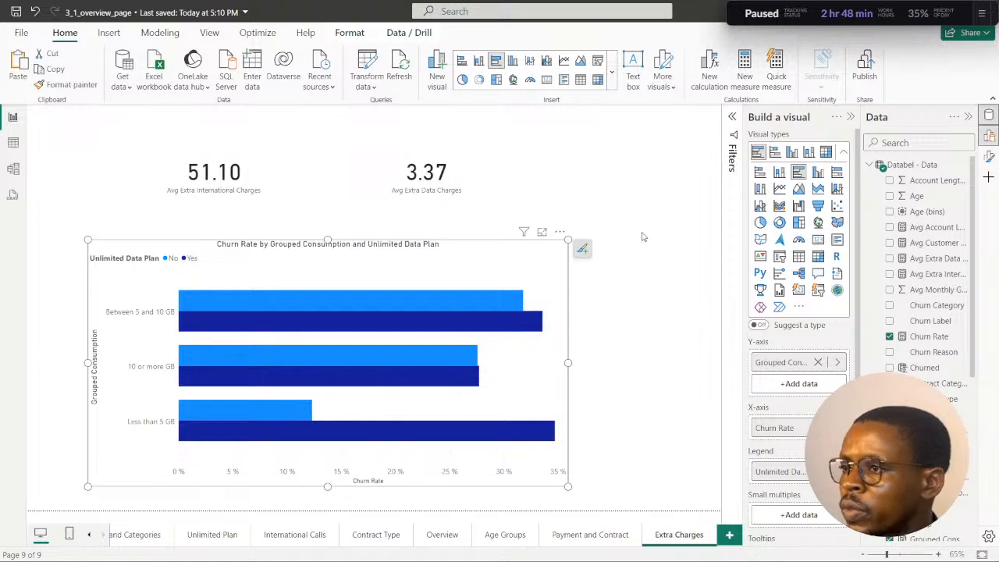
click(644, 283)
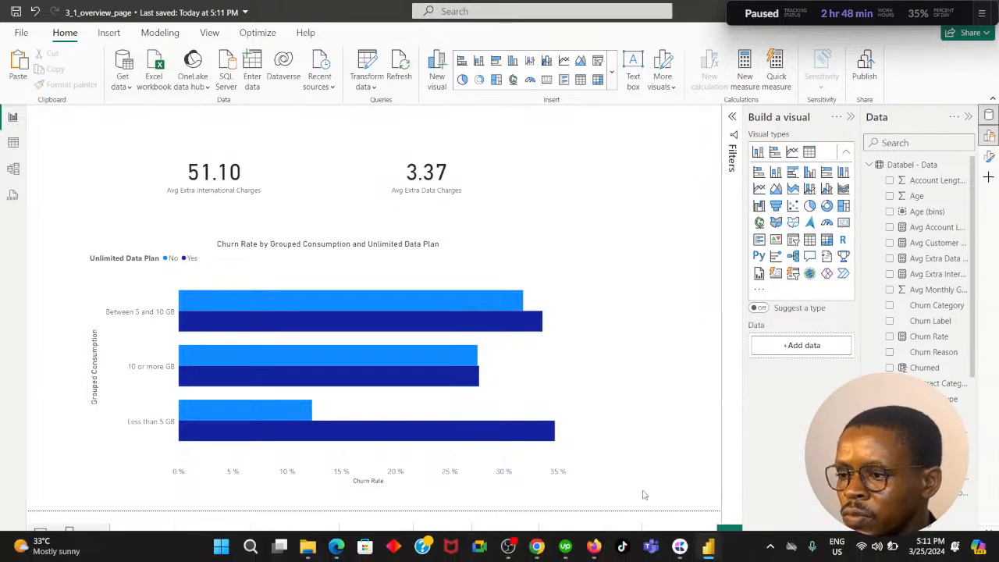
Review the Payment and Contract, Overview and Age Groups report pages, and return to Extra Charges.
click(576, 536)
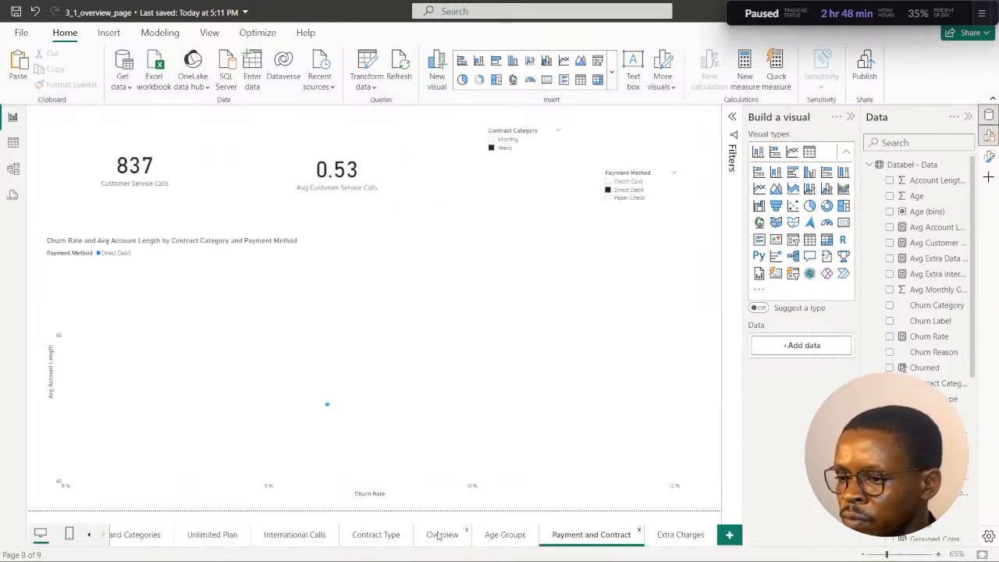
click(443, 535)
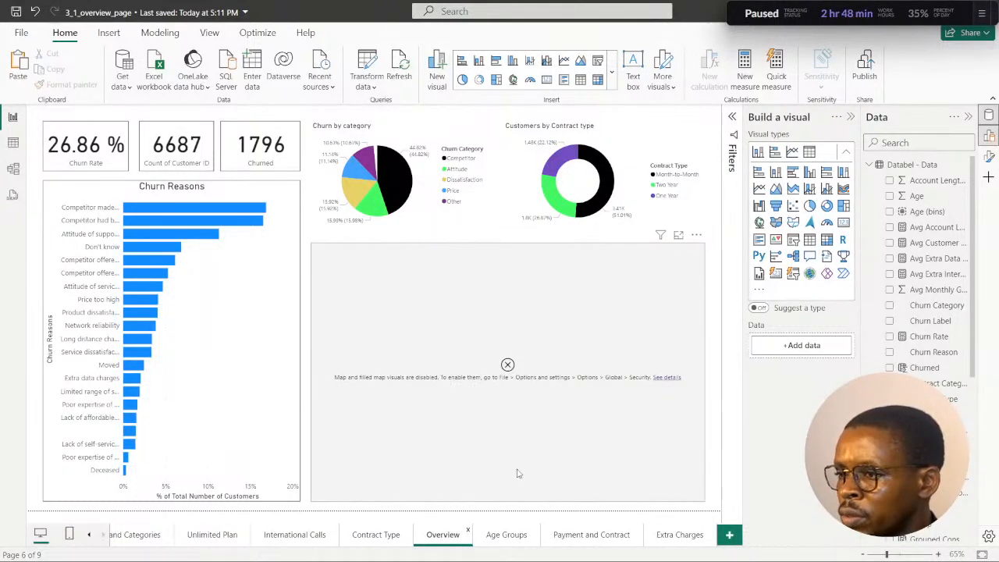
click(501, 539)
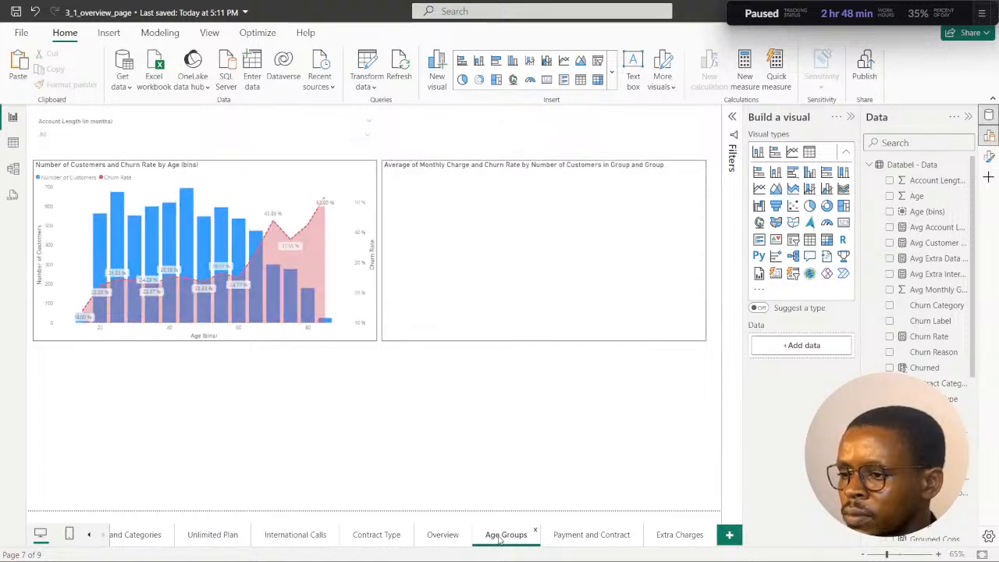
click(592, 537)
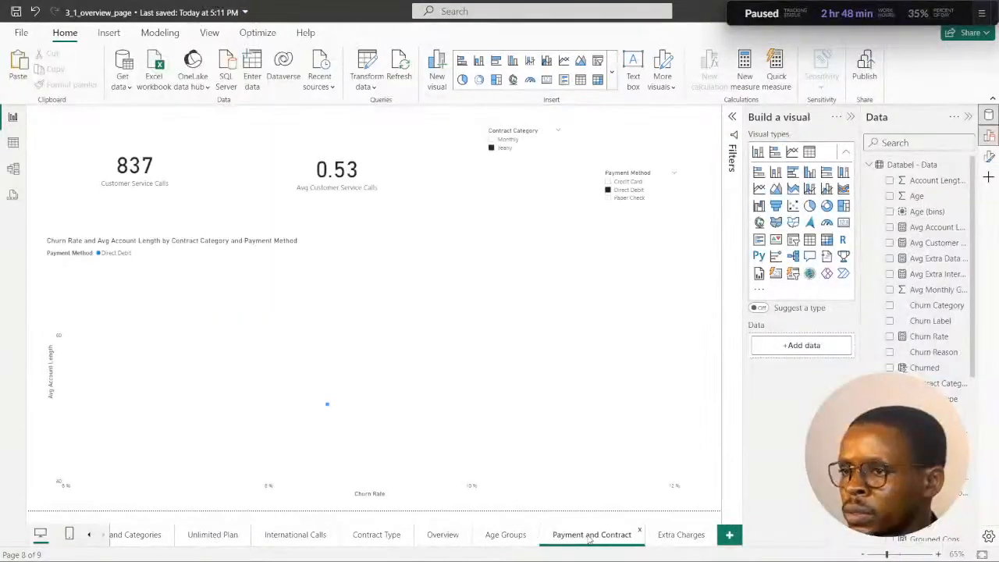
click(681, 536)
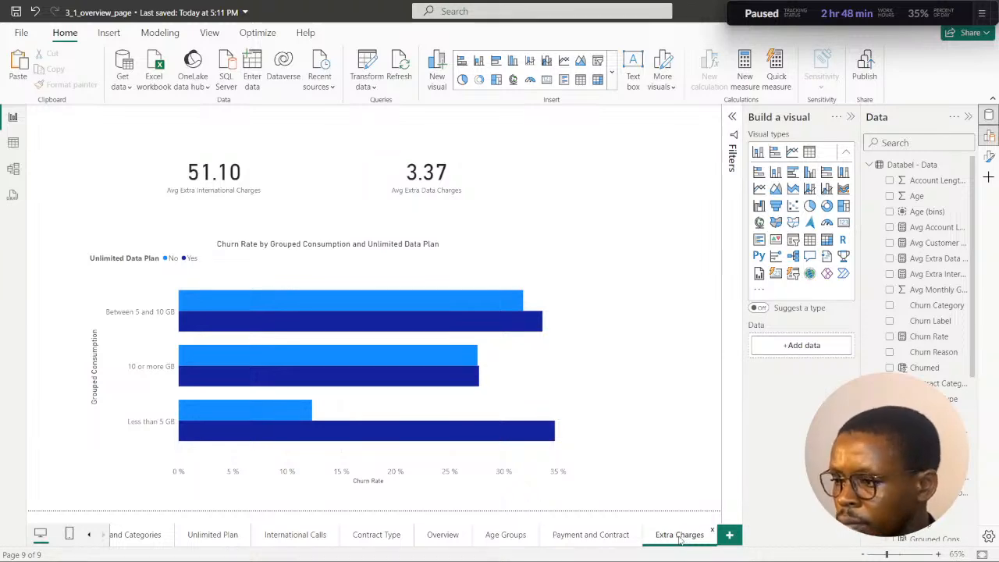
Open the first instruction of the More Insights exercise in the browser, and switch back to Power BI.
click(537, 544)
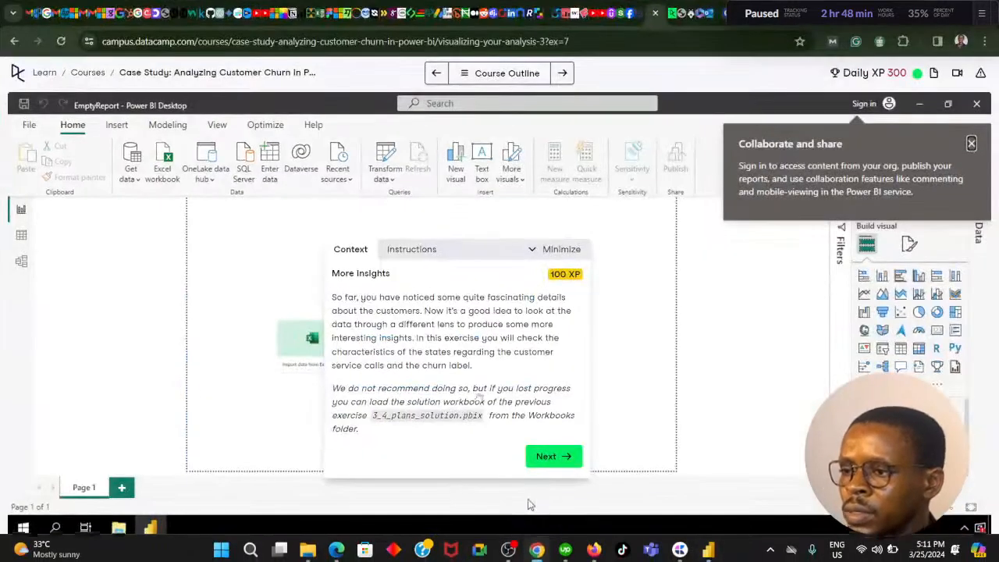
click(561, 459)
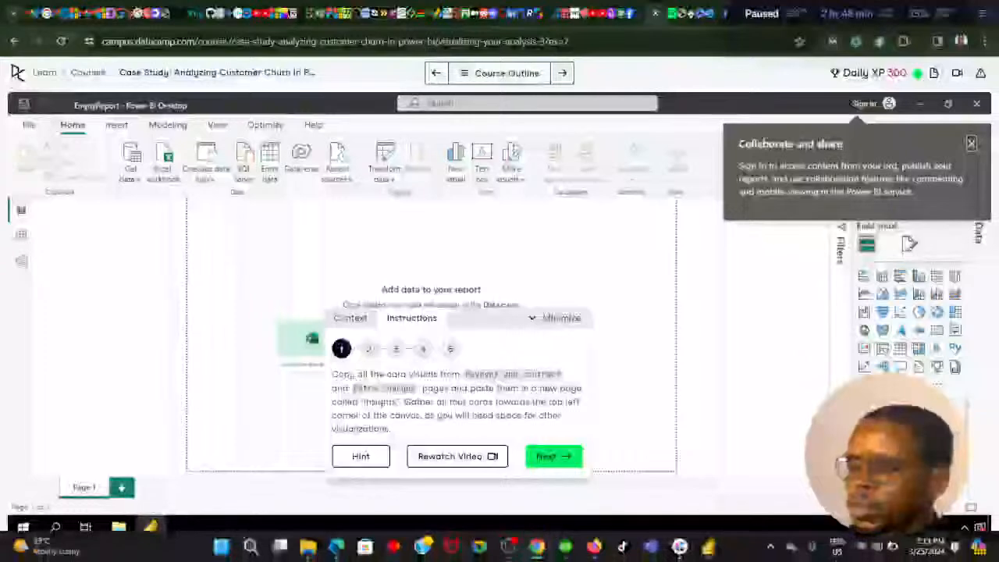
click(708, 552)
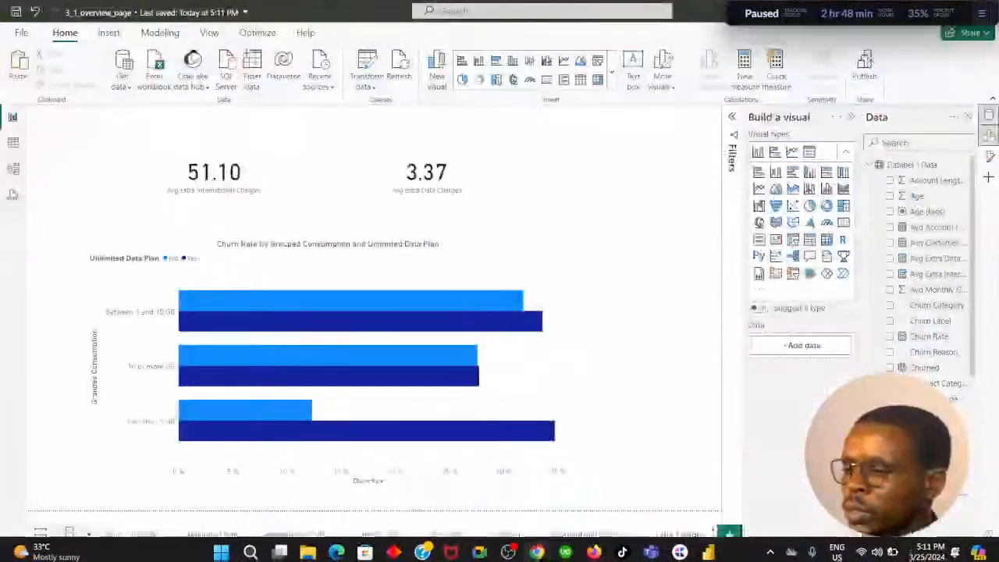
Add a new report page after Extra Charges and name it Insights.
click(729, 535)
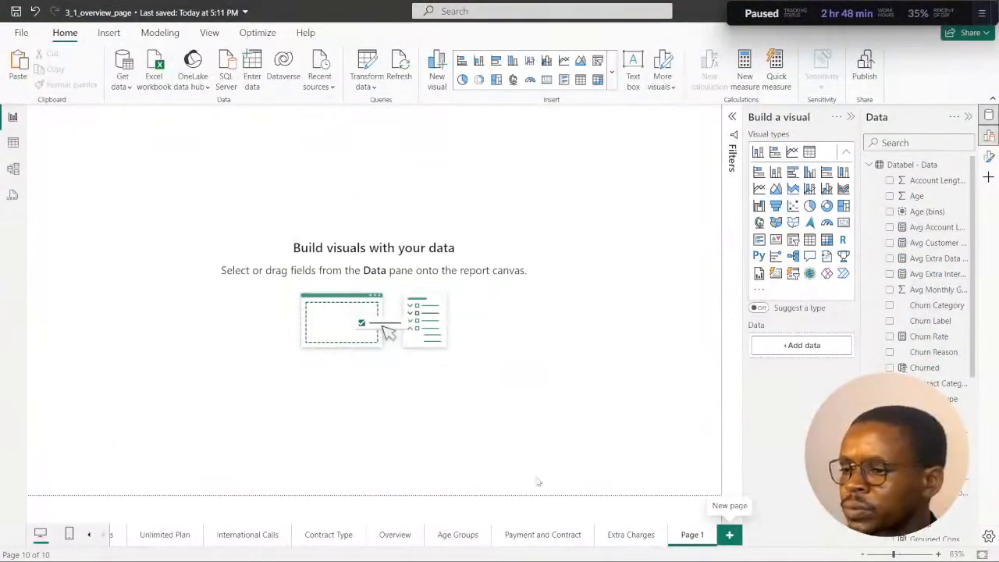
double_click(695, 535)
text(Insigh)
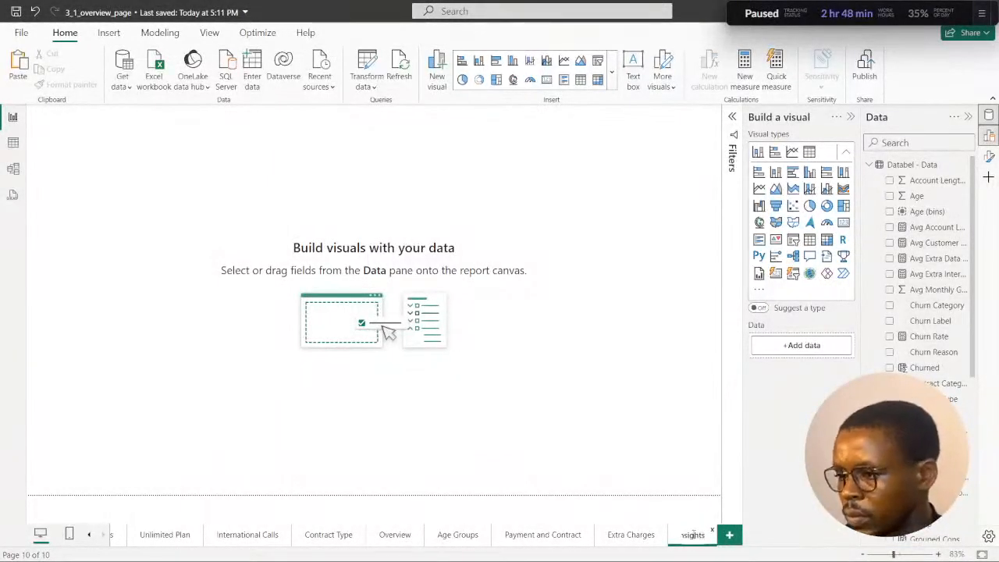
text(ts)
key(Return)
Switch to the browser to check the More Insights exercise, and return to Power BI.
mouse_move(557, 531)
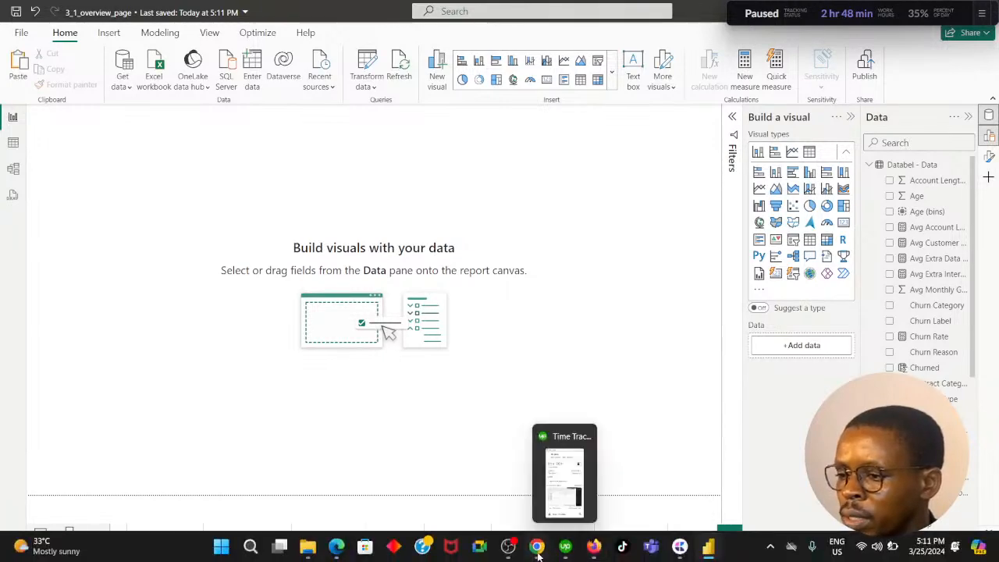
click(537, 547)
click(537, 550)
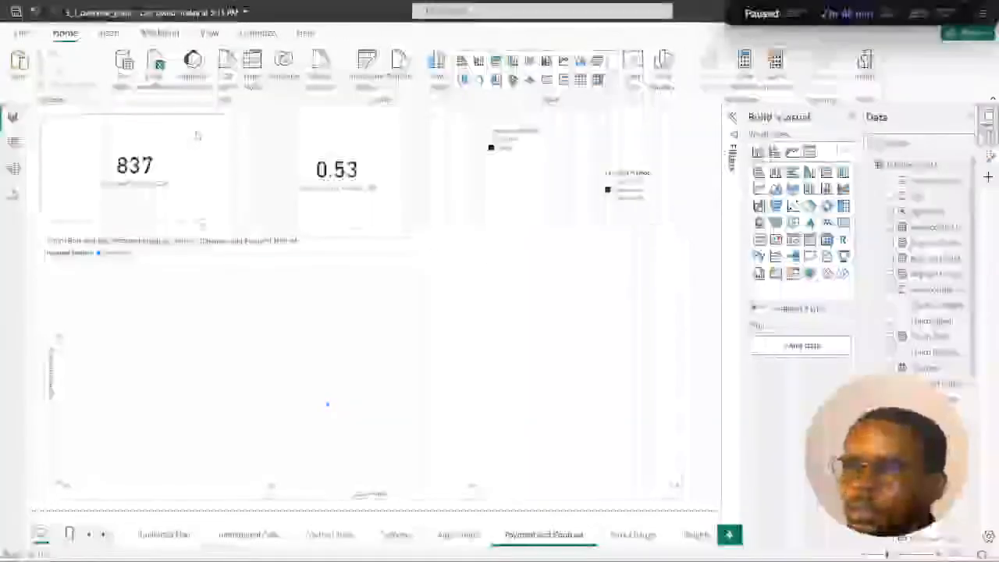
click(164, 176)
ctrl+click(279, 160)
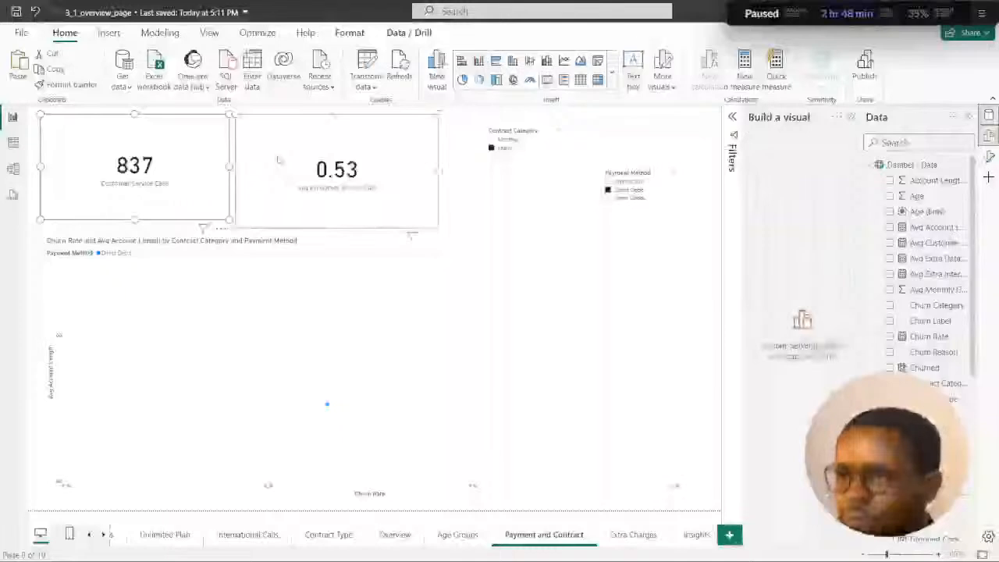
ctrl+click(550, 133)
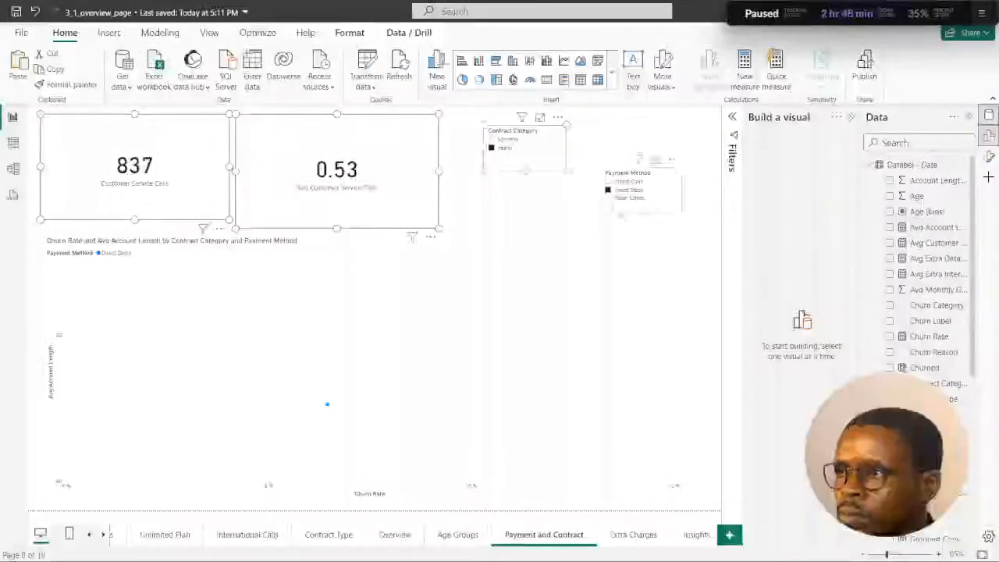
ctrl+click(640, 188)
ctrl+click(616, 257)
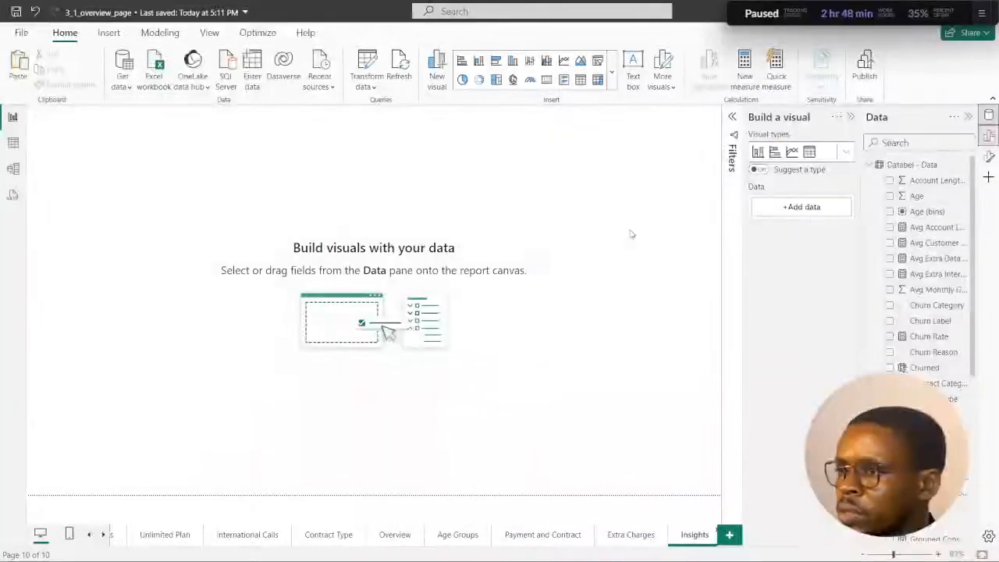
Change the Insights page's canvas type to Custom and set its width to 1640 px.
click(852, 116)
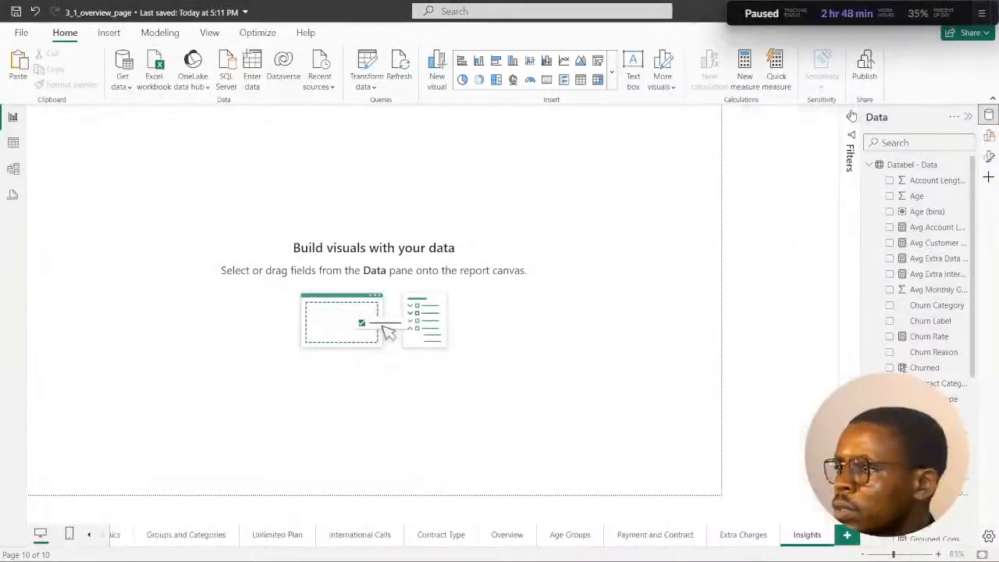
click(989, 156)
click(755, 200)
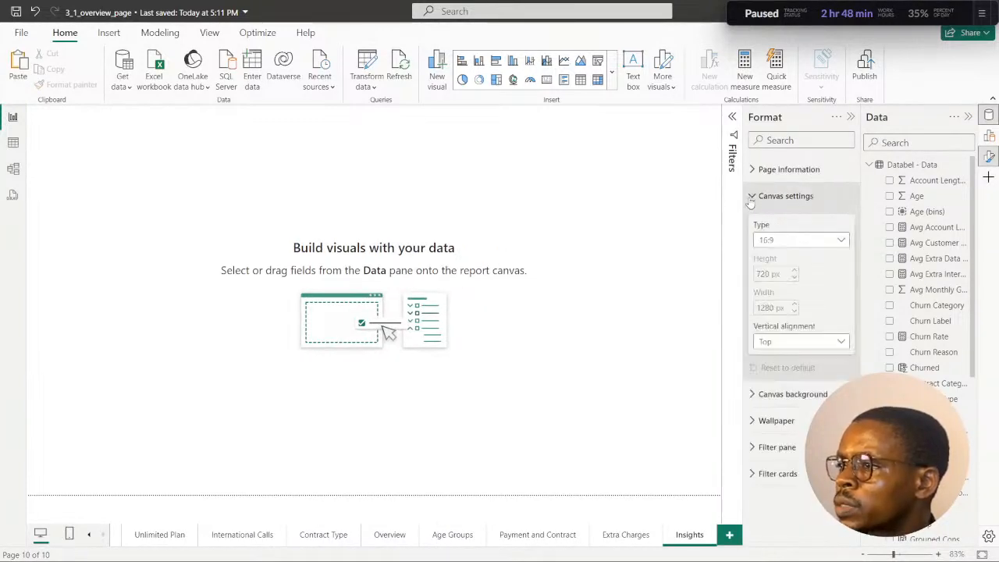
click(819, 245)
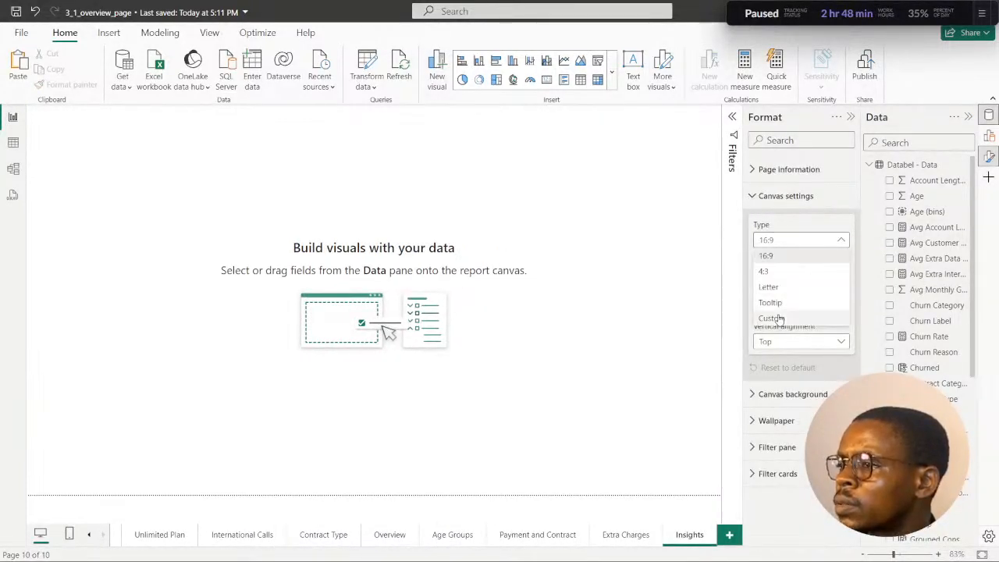
click(774, 317)
double_click(765, 308)
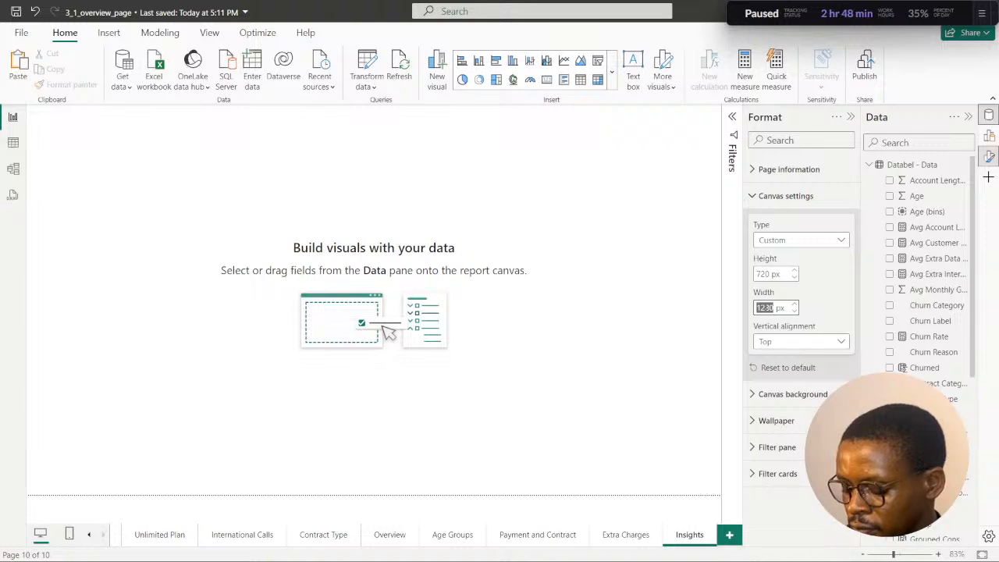
text(1640)
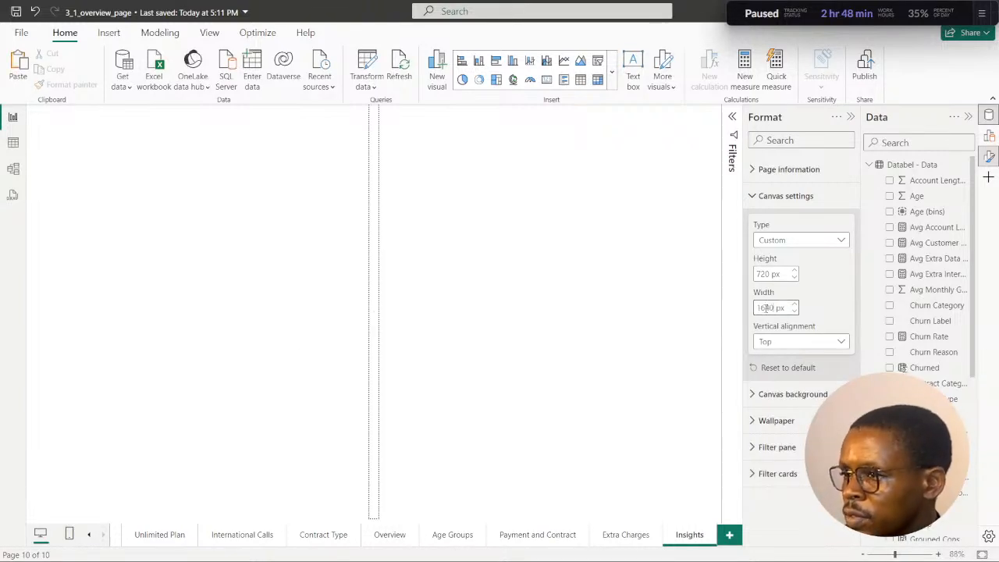
Set the Insights page's canvas height to 920 px.
click(761, 274)
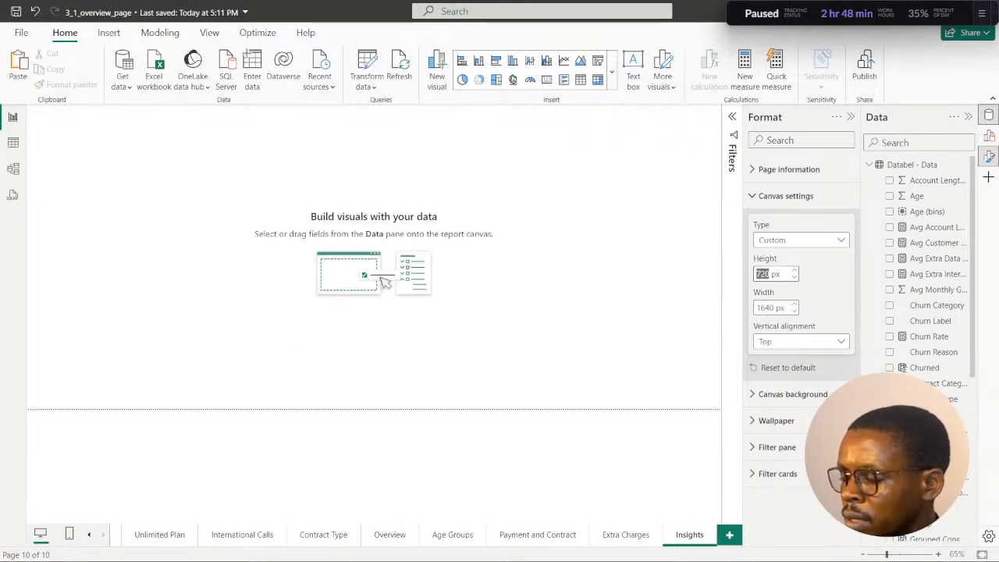
text(9)
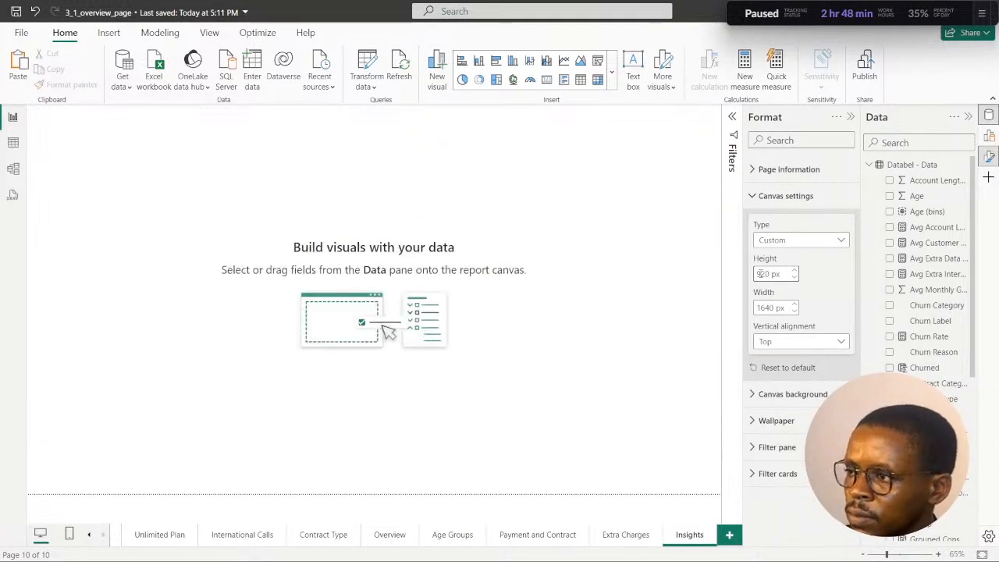
click(625, 367)
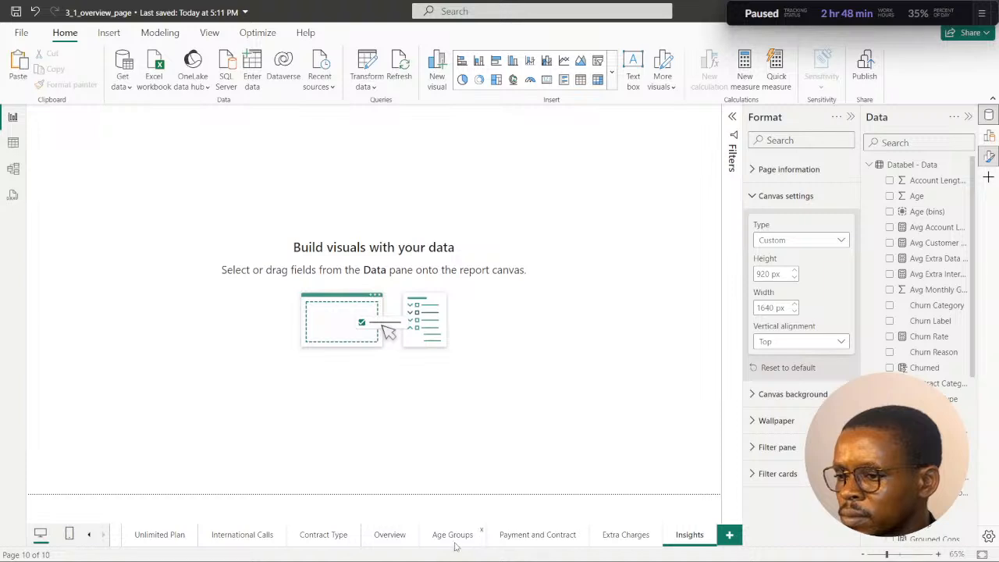
Check the canvas size of the Overview page, and set the Insights page's height to 960 px.
click(389, 536)
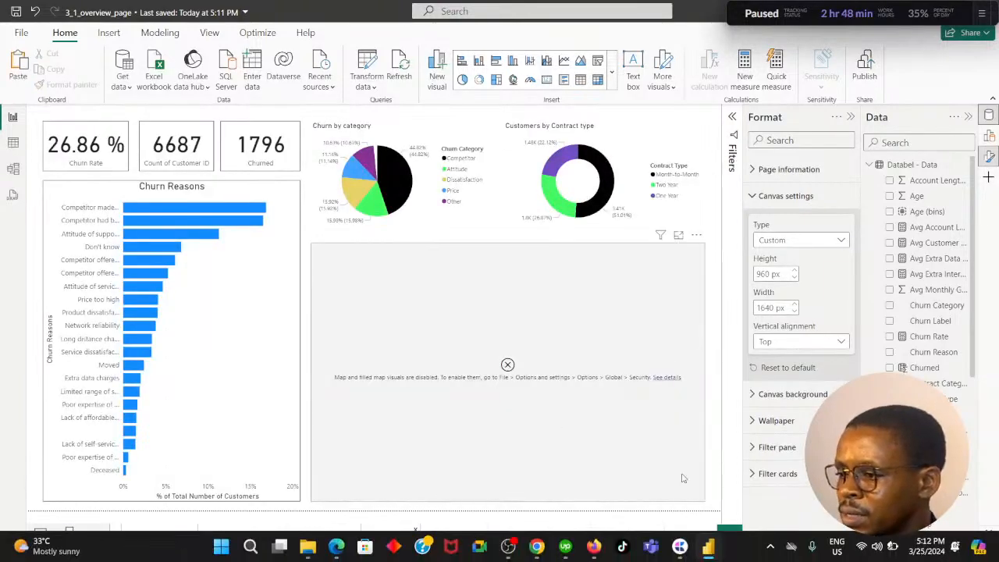
click(690, 536)
click(764, 274)
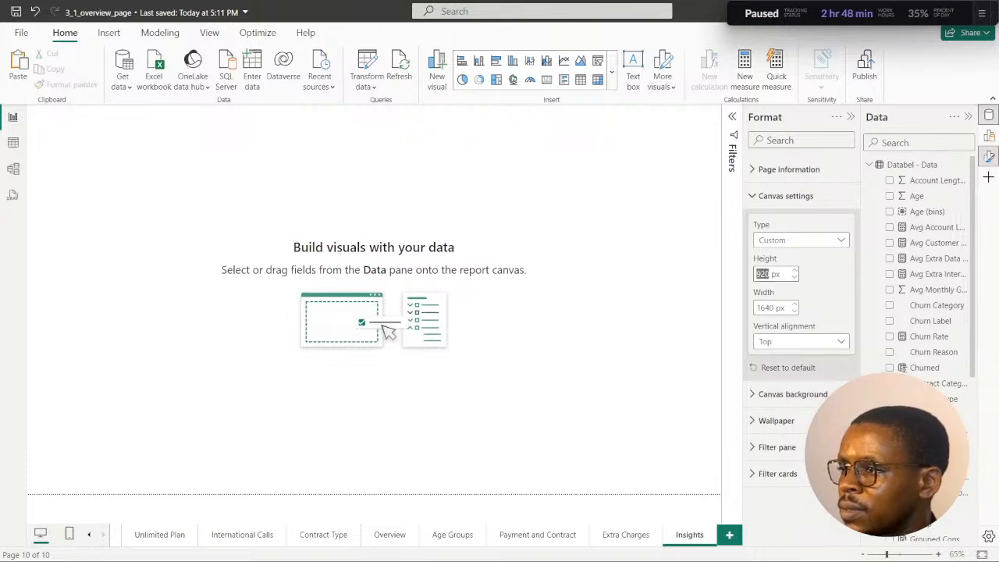
text(960)
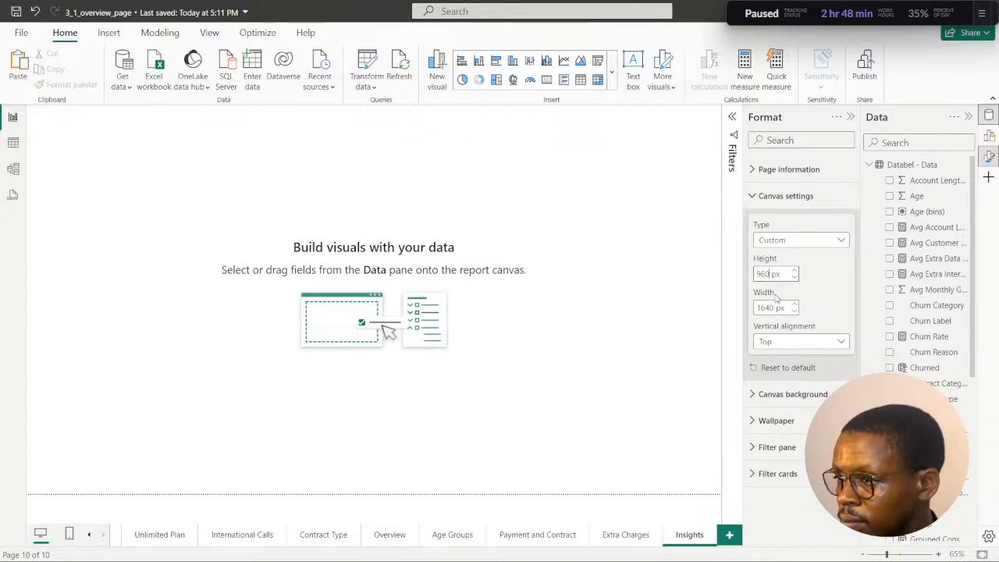
key(Return)
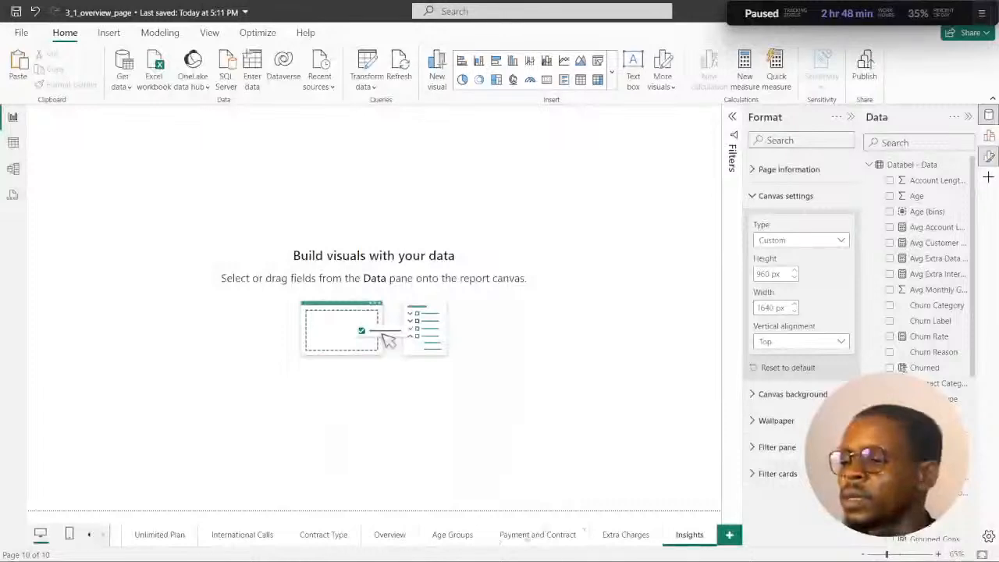
Copy both customer service call cards, both slicers and the scatter chart from Payment and Contract onto the Insights page, keeping the visuals in sync.
click(537, 535)
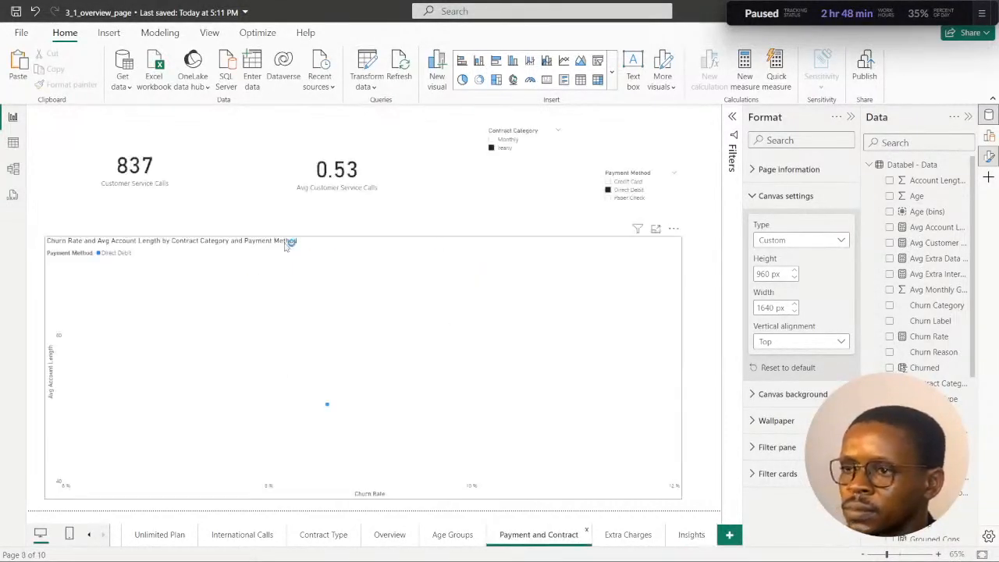
click(203, 201)
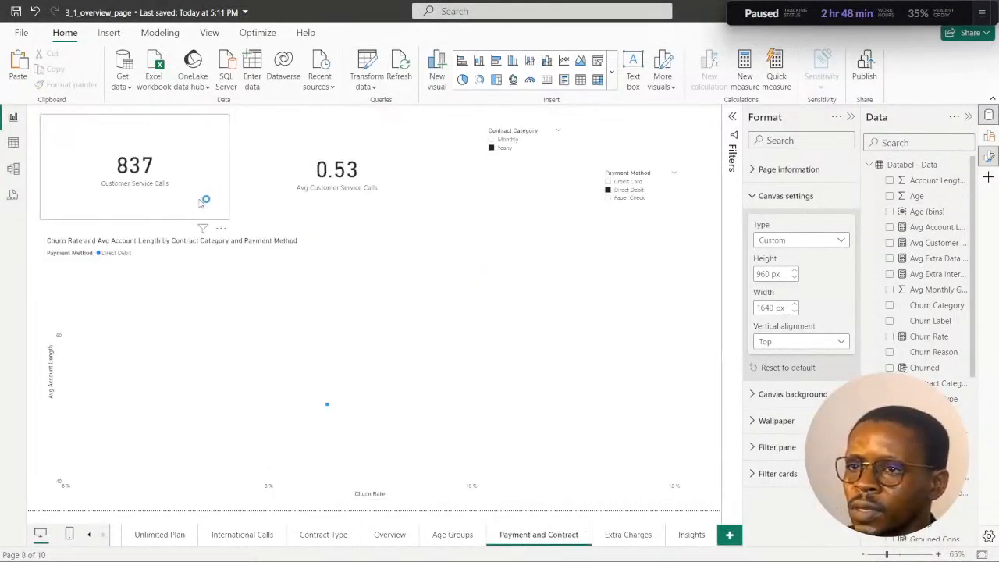
ctrl+click(428, 206)
ctrl+click(548, 168)
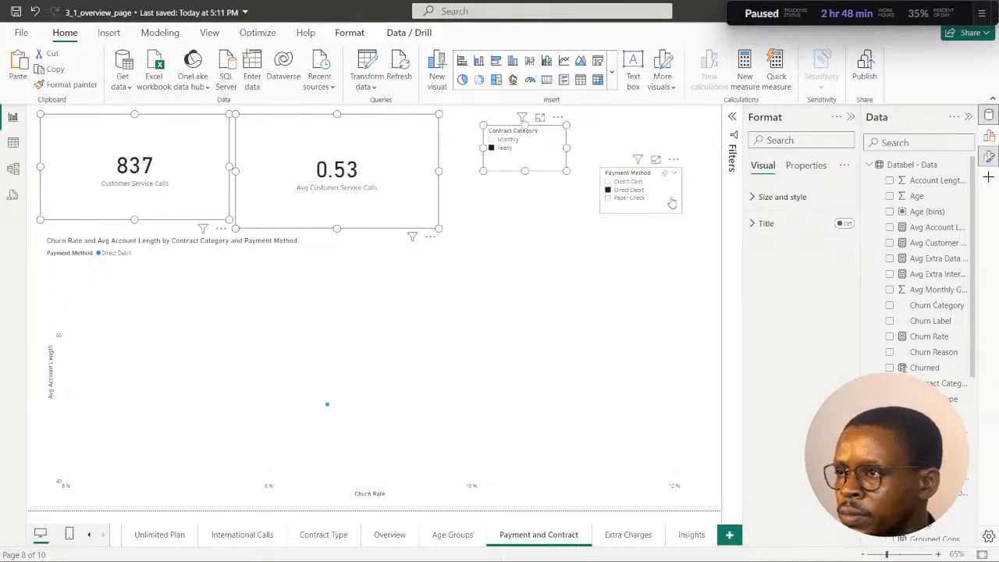
ctrl+click(672, 201)
ctrl+click(460, 252)
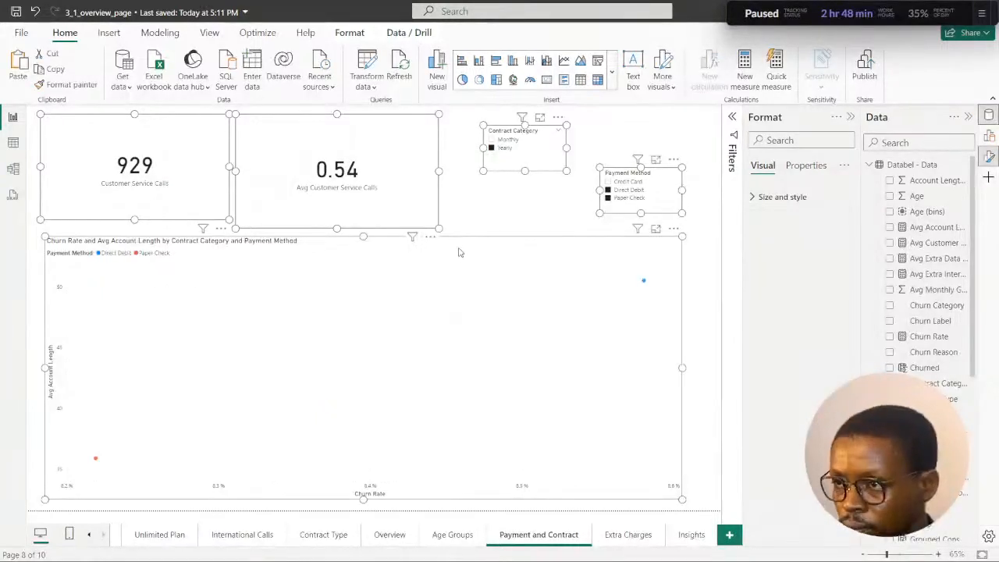
click(686, 537)
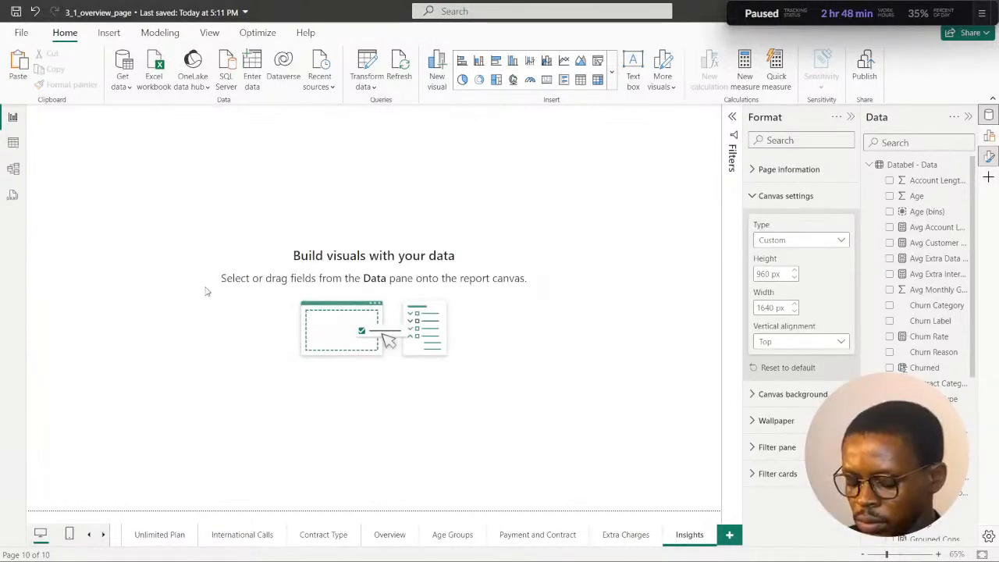
key(ctrl+v)
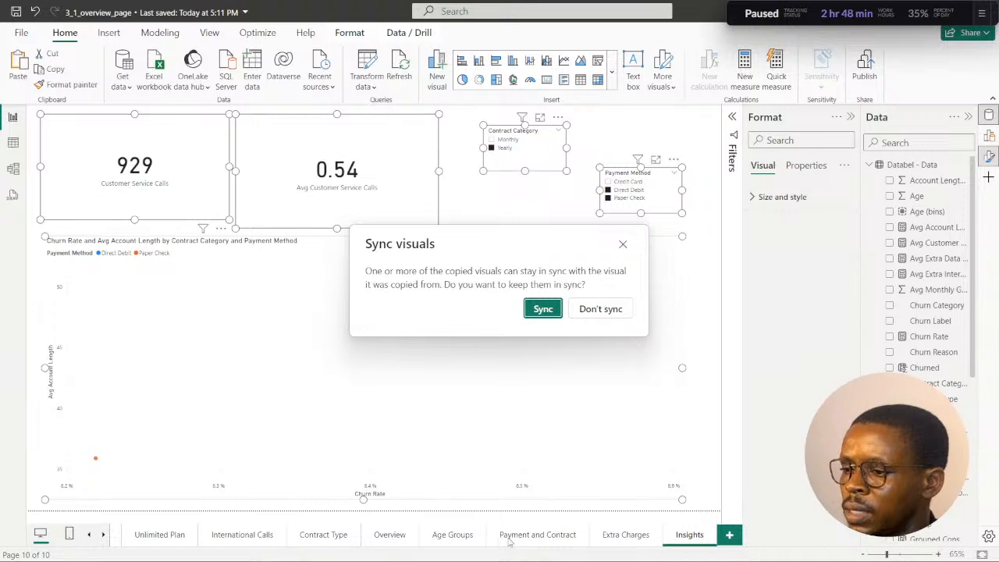
click(549, 310)
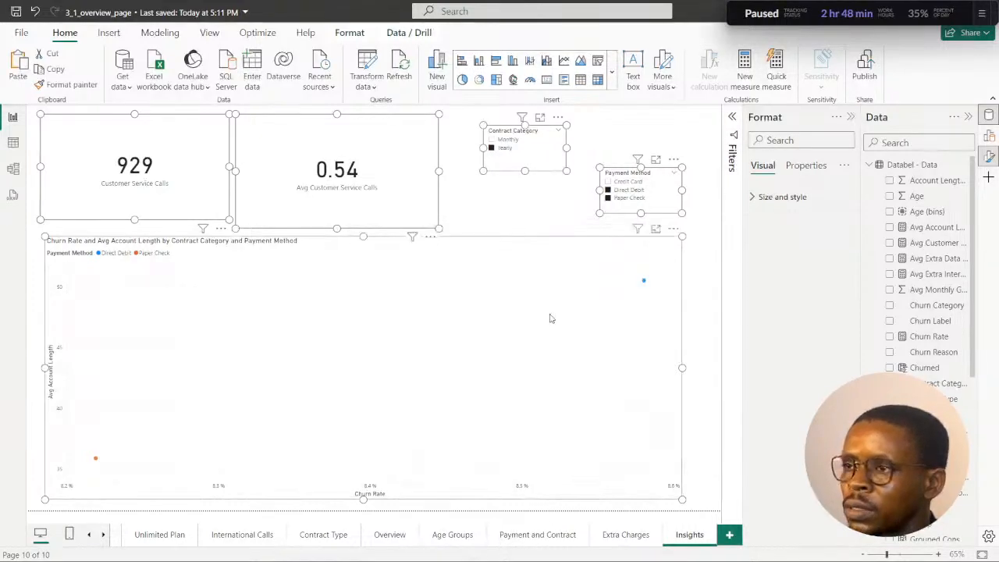
click(679, 501)
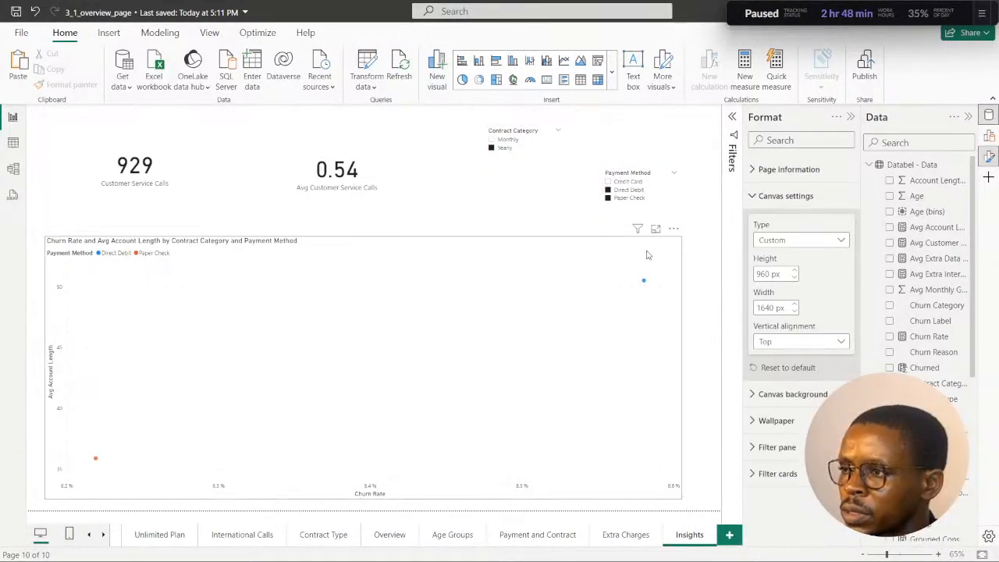
click(680, 502)
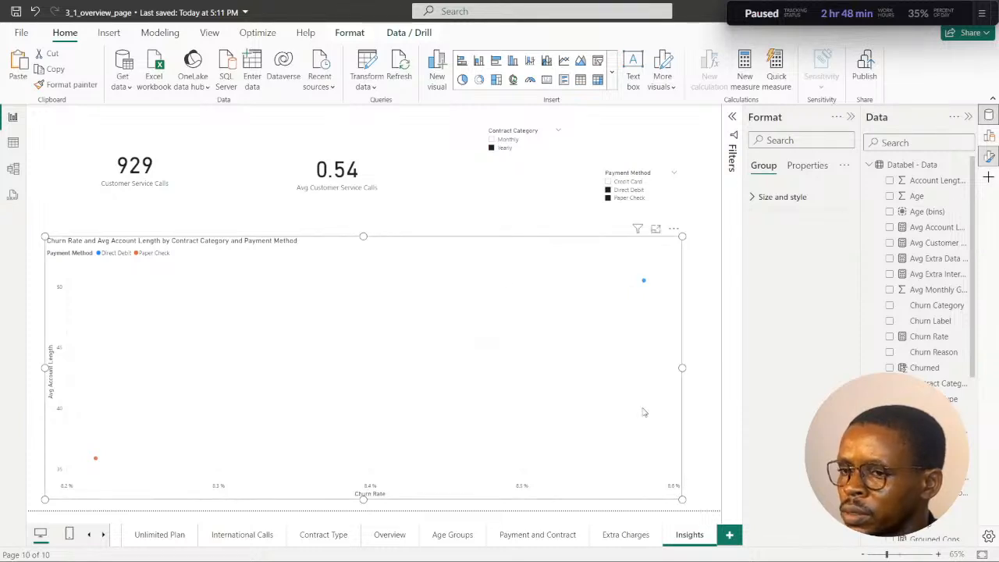
click(430, 248)
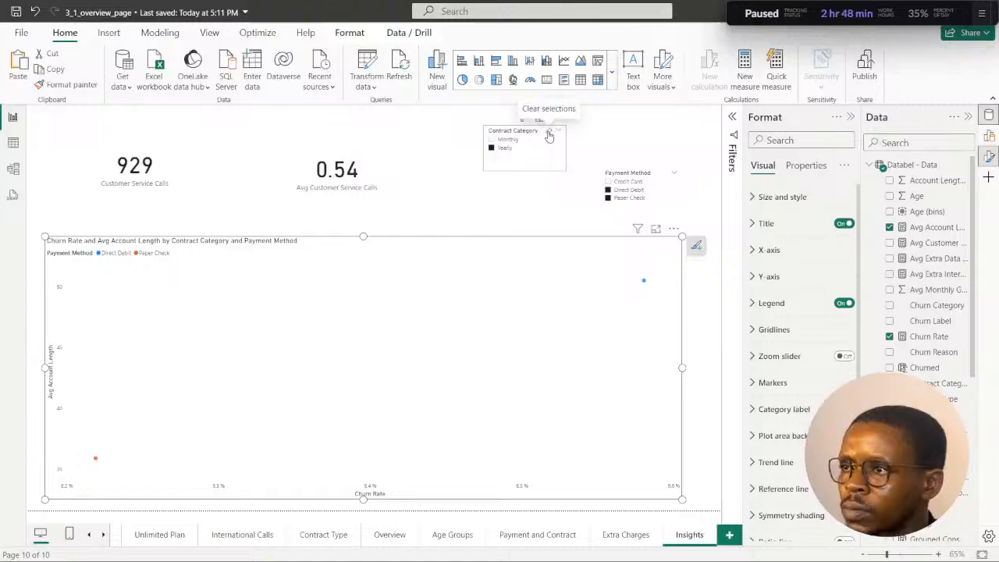
Clear the Contract Category and Payment Method slicers on Insights, check the synced slicers on Payment and Contract, and return to Insights.
click(550, 133)
click(666, 176)
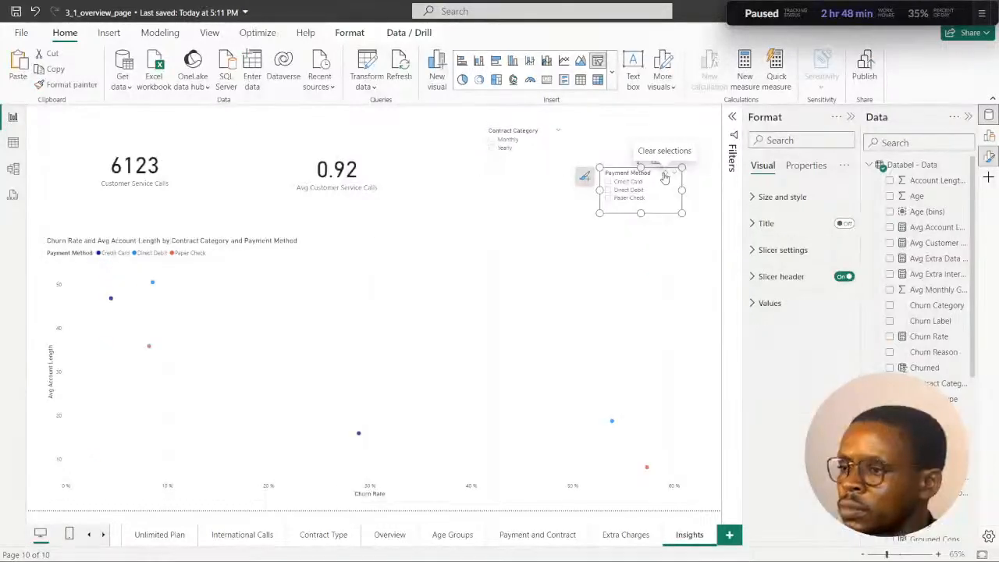
click(538, 534)
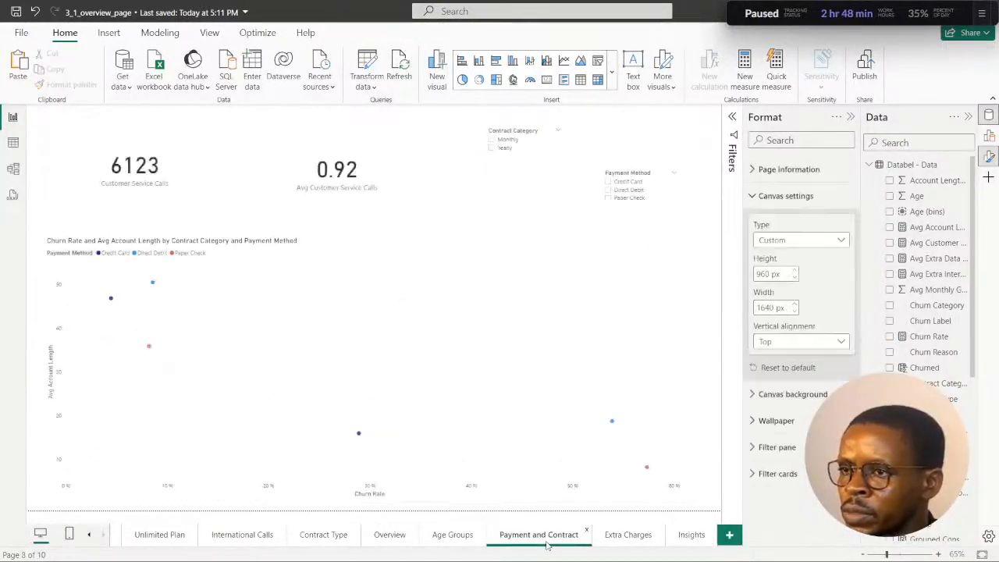
click(691, 536)
click(635, 284)
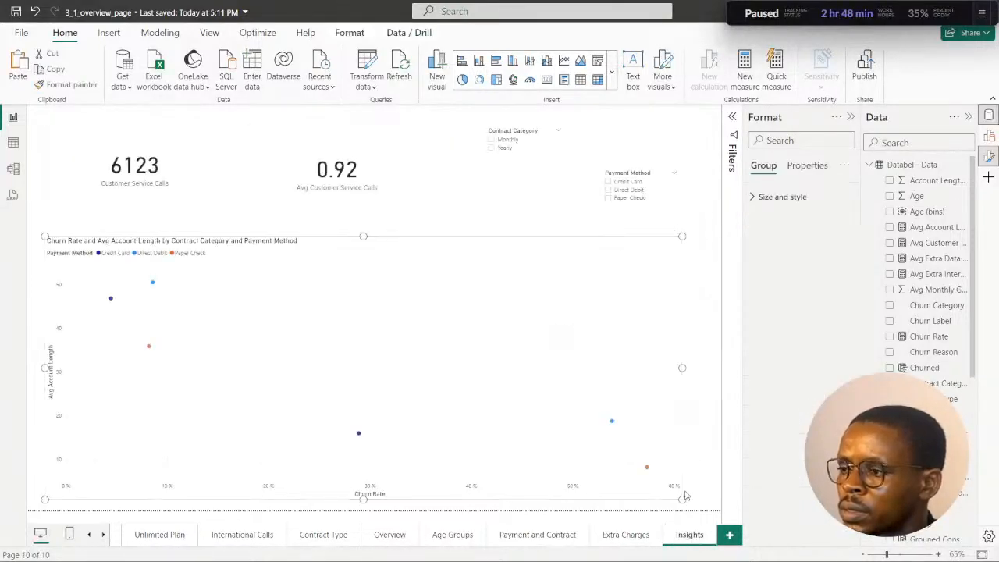
click(690, 380)
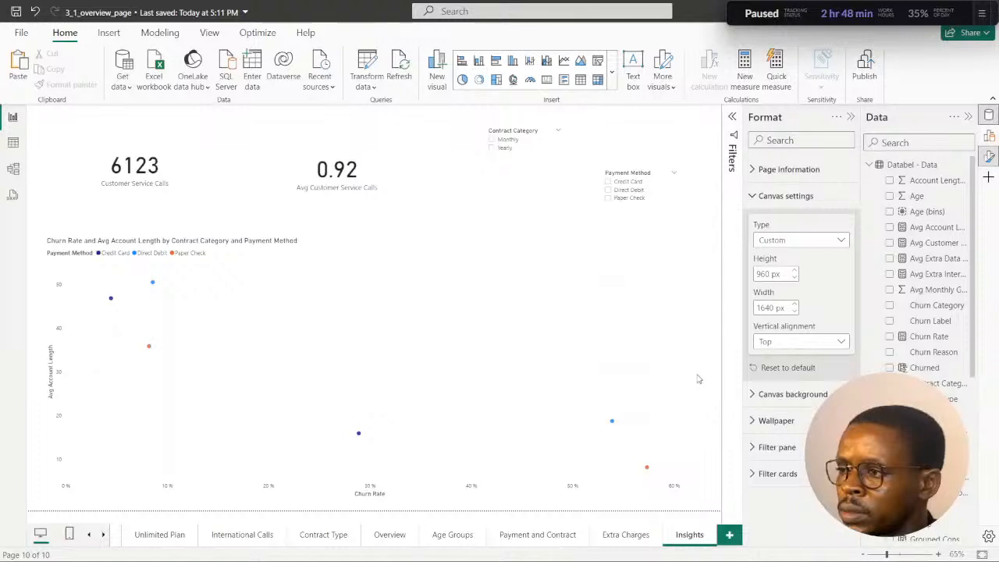
click(621, 246)
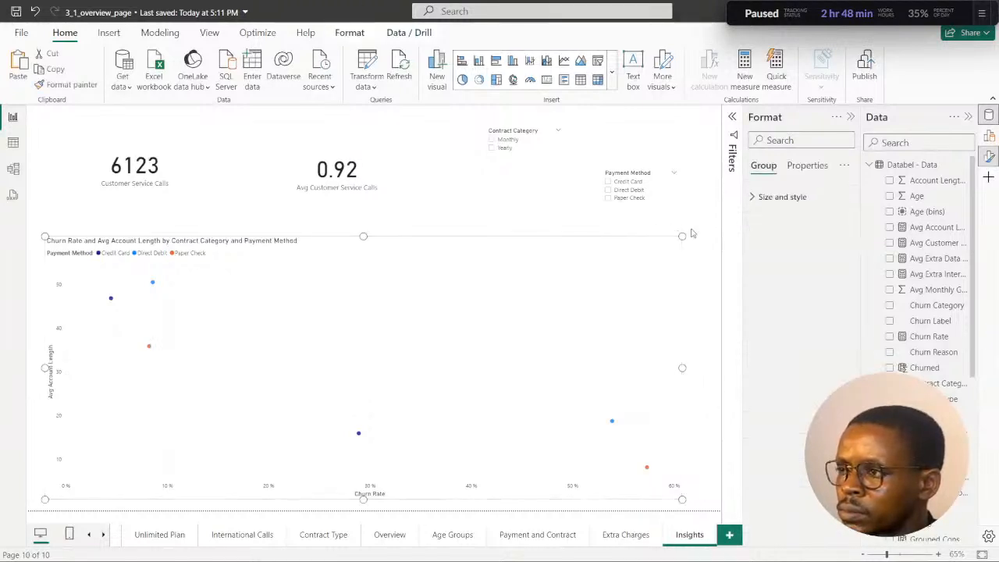
click(688, 372)
click(678, 371)
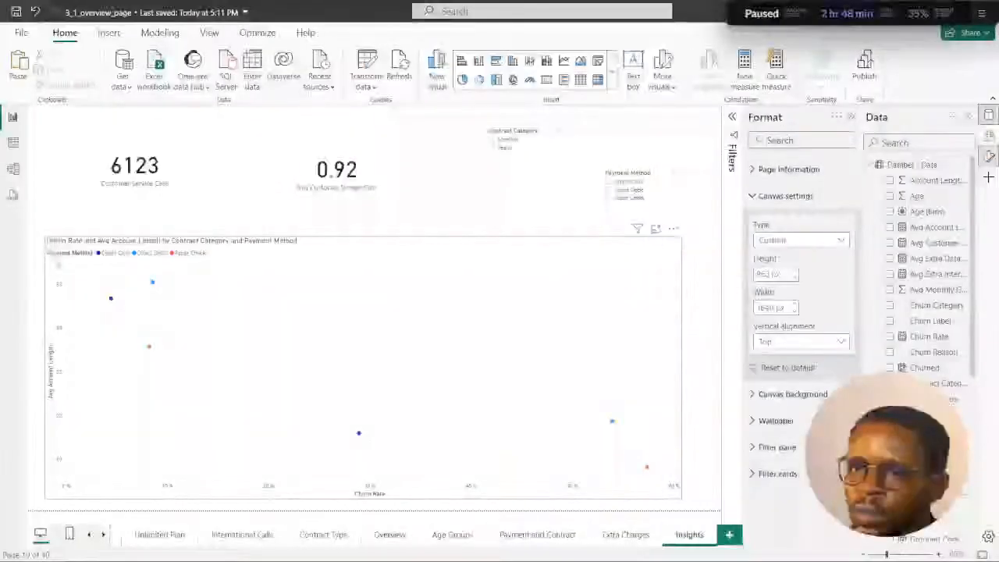
click(364, 236)
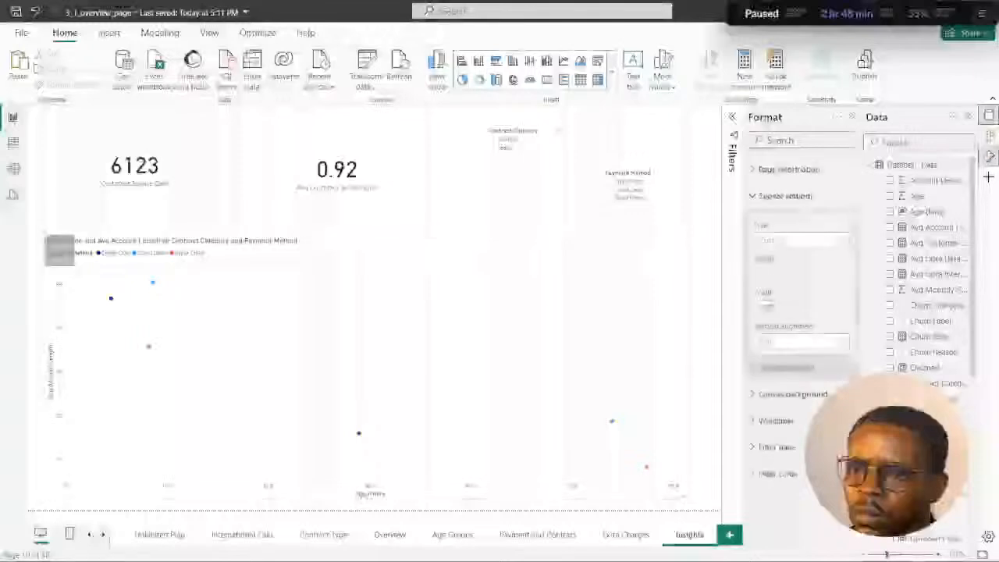
click(674, 245)
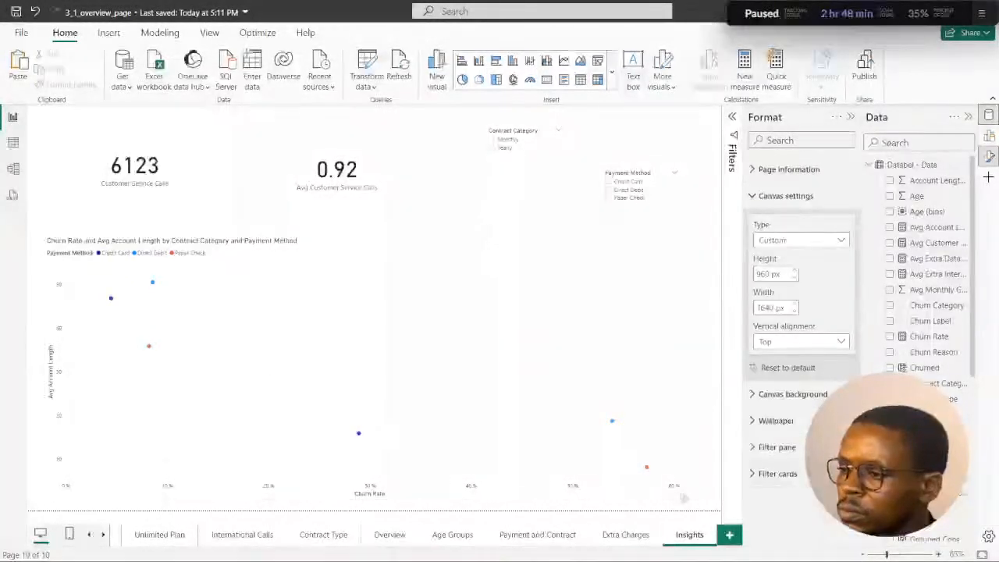
click(650, 486)
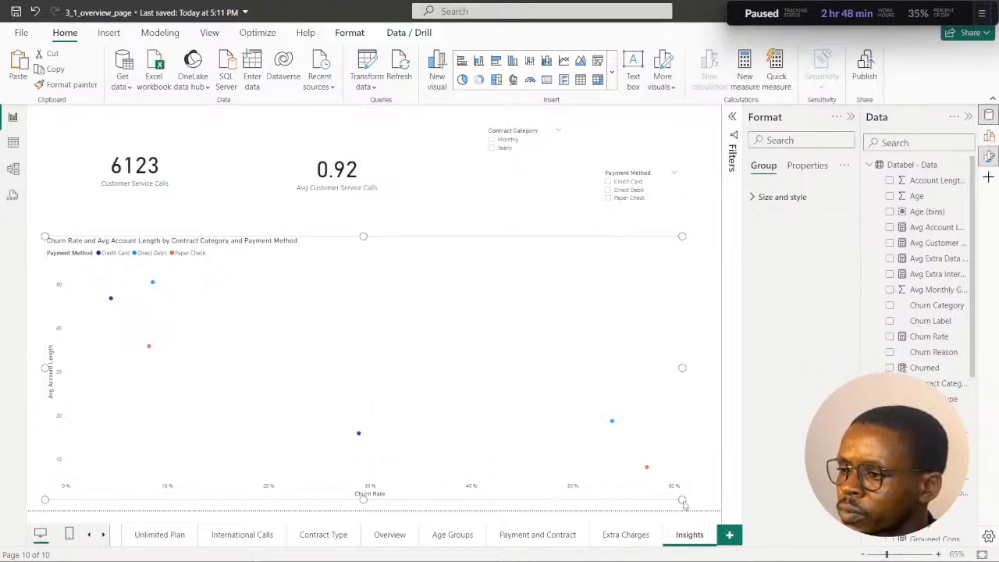
click(685, 504)
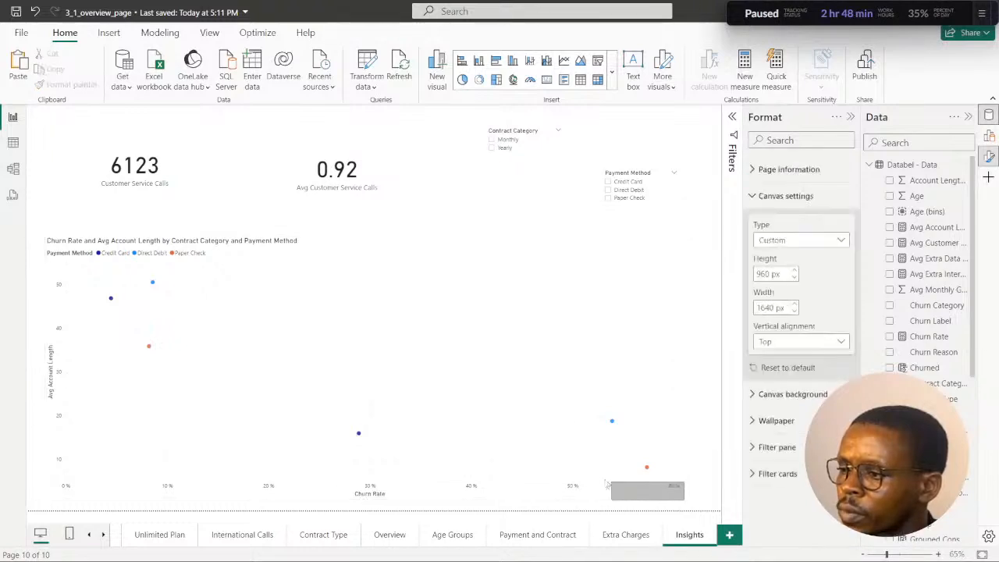
Shrink the Customer Service Calls and Avg Customer Service Calls cards on the Insights page.
click(432, 221)
click(188, 133)
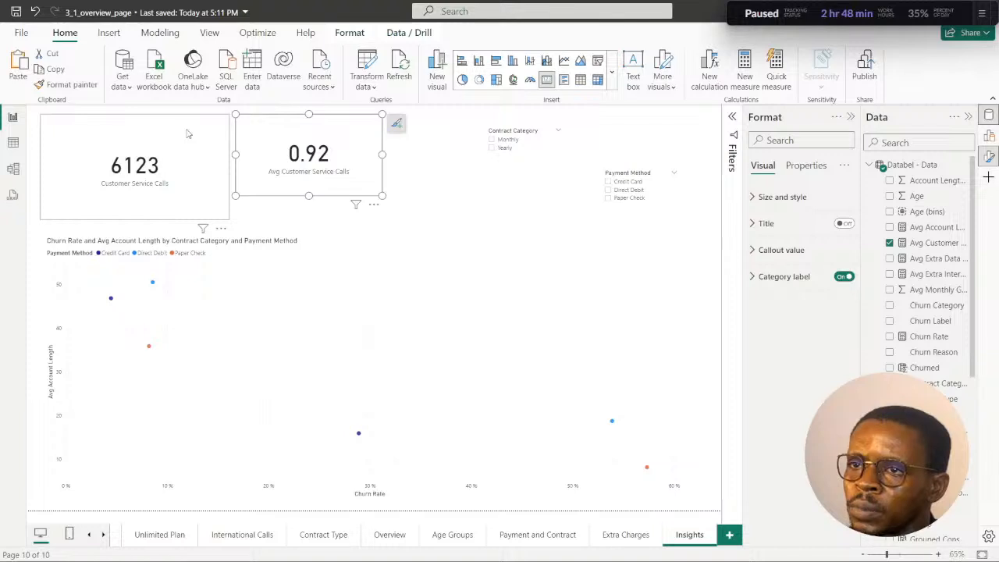
drag(229, 221, 195, 171)
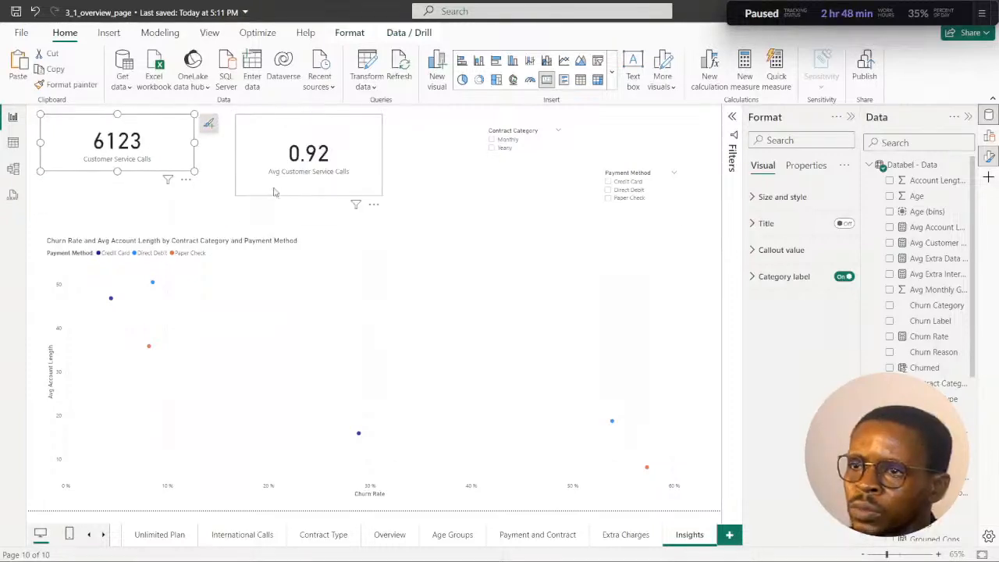
click(273, 191)
drag(366, 190, 322, 168)
Narrow the Customer Service Calls card and line up the average card and both slicers in one row beside it.
click(190, 143)
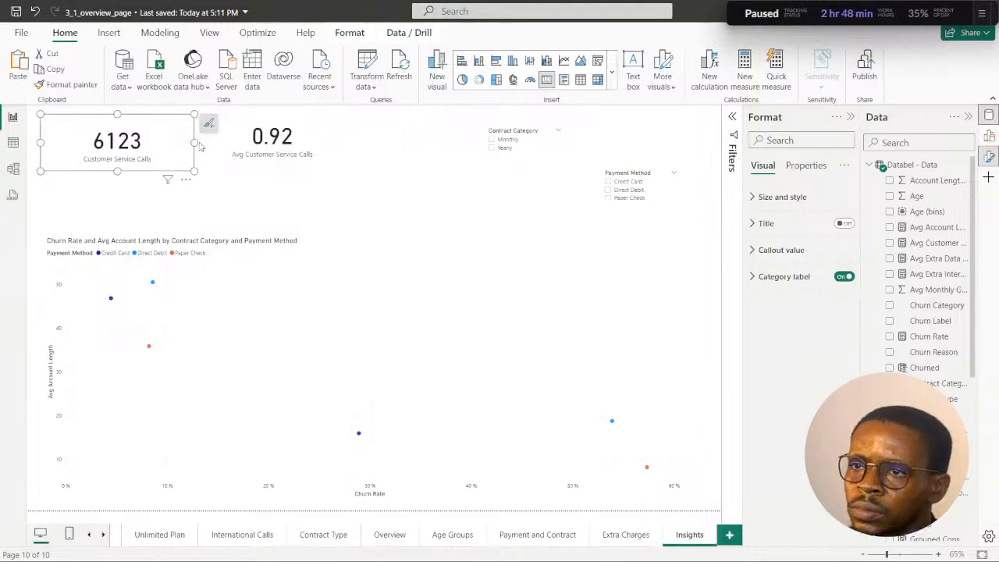
drag(194, 143, 141, 143)
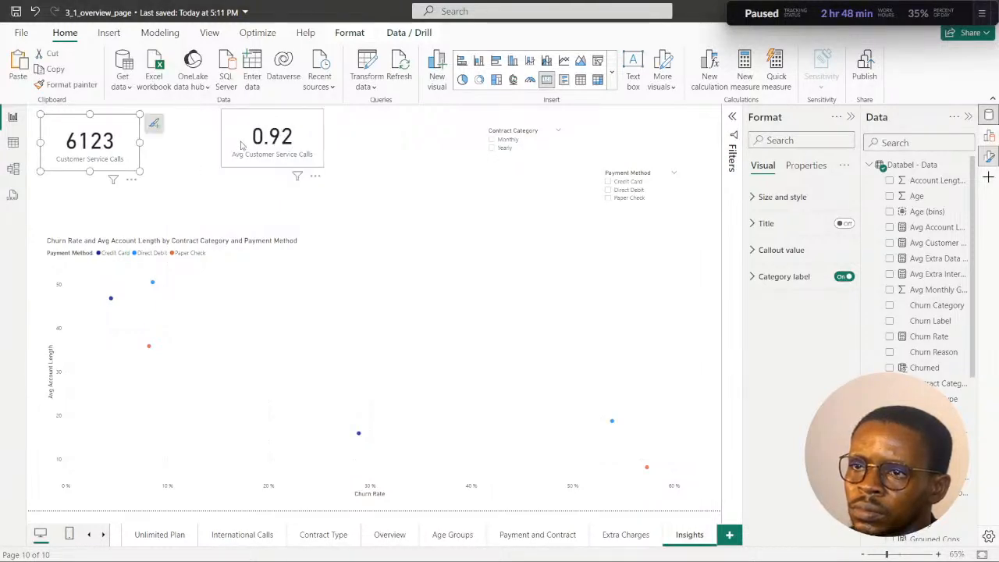
drag(231, 135, 166, 141)
drag(534, 162, 332, 160)
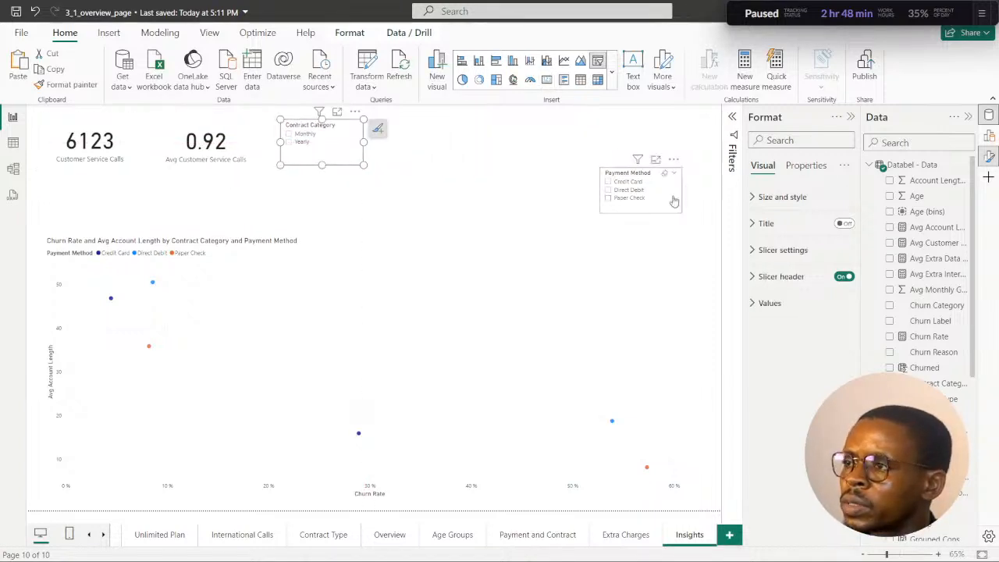
drag(677, 208, 458, 159)
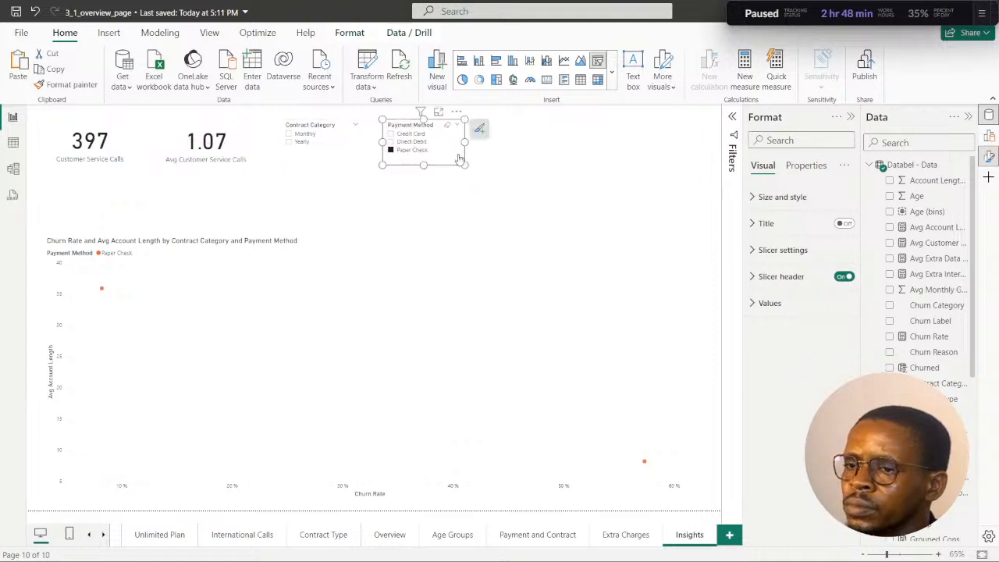
Shrink the scatter chart and place it directly under the cards and slicers, and clear the Payment Method slicer.
drag(403, 264, 408, 238)
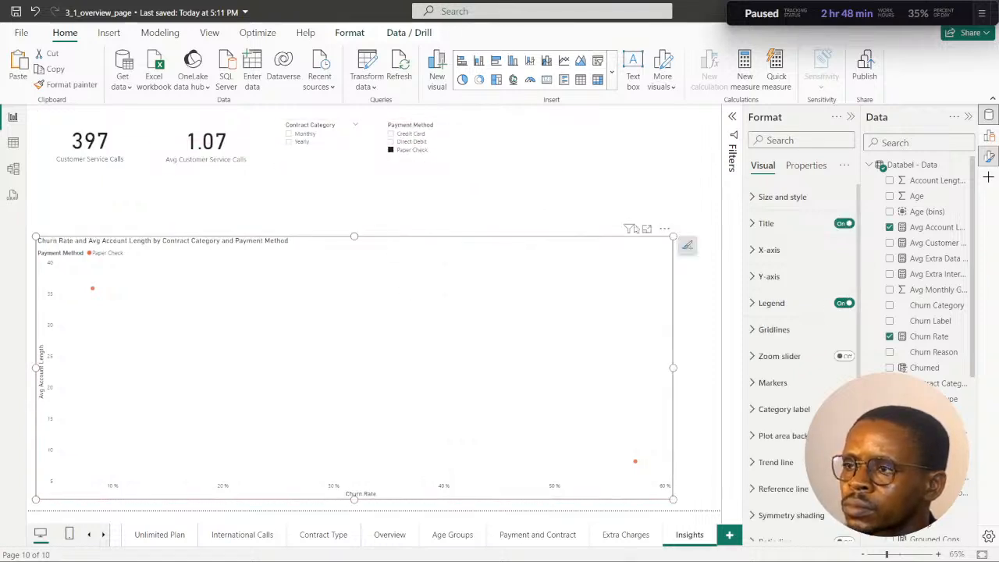
drag(673, 235, 466, 310)
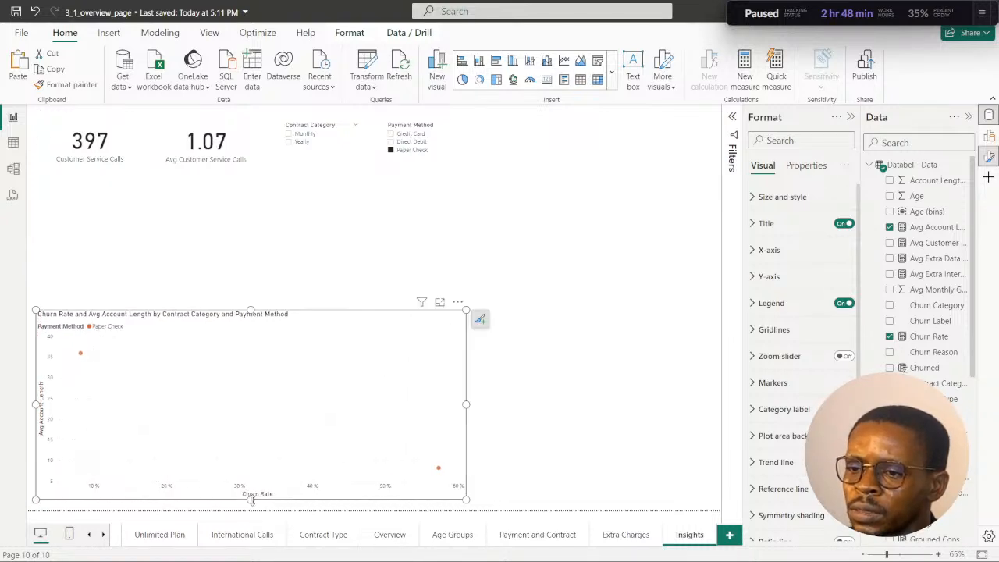
drag(250, 501, 437, 448)
drag(467, 384, 350, 383)
drag(331, 320, 340, 201)
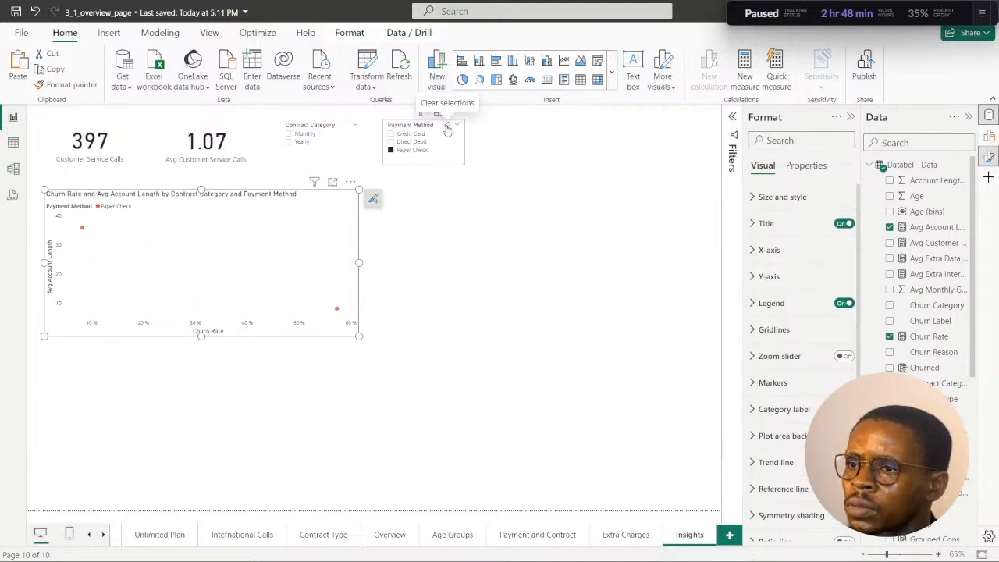
click(448, 126)
click(192, 414)
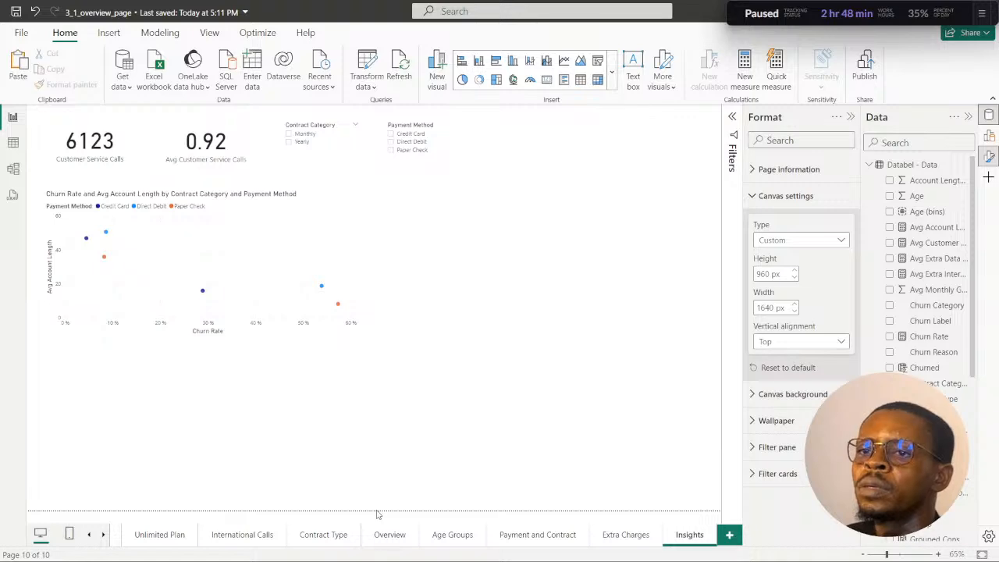
Check the DataCamp instructions in Chrome, and copy both extra charges cards and the bar chart from Extra Charges onto the Insights page.
mouse_move(668, 530)
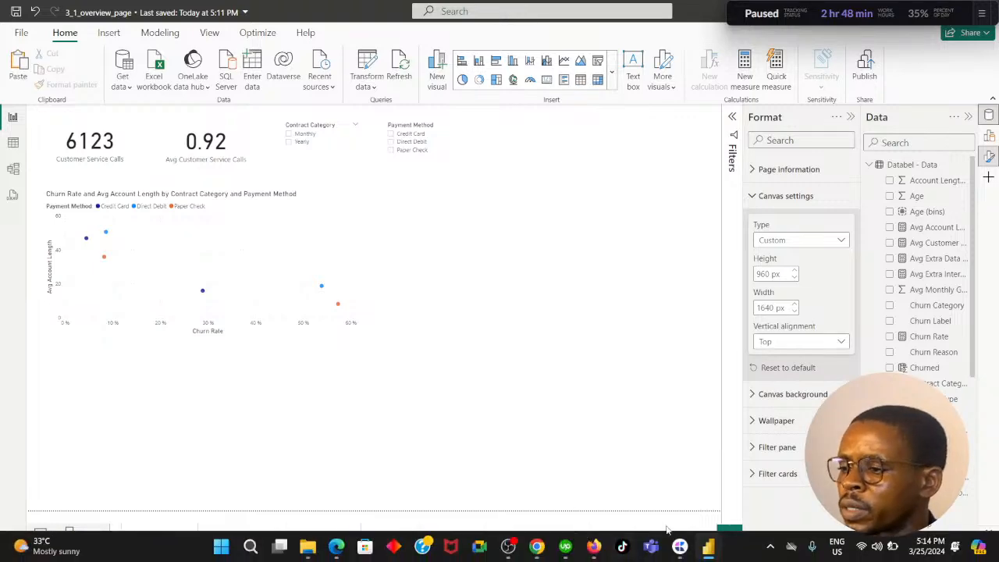
click(536, 546)
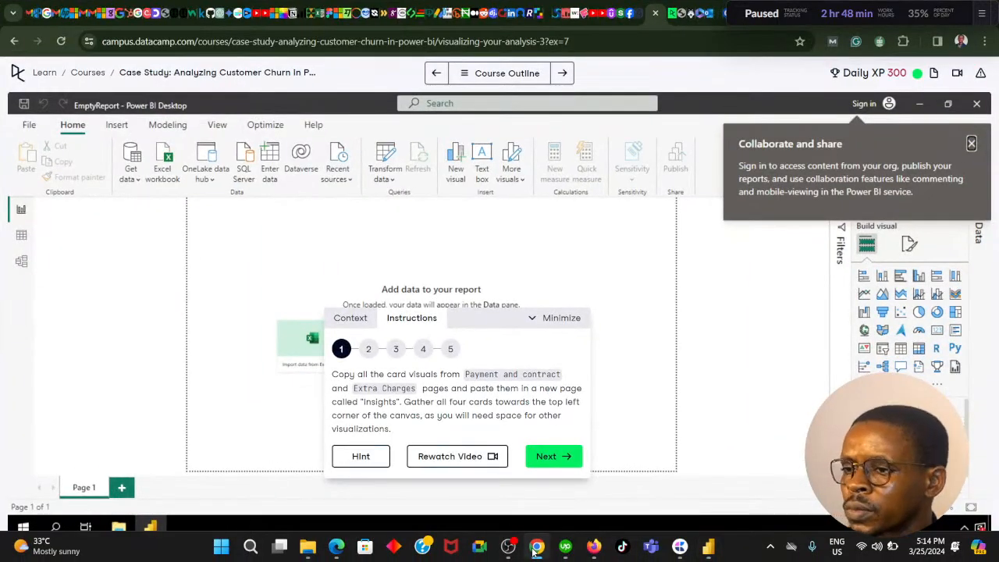
click(534, 550)
click(627, 535)
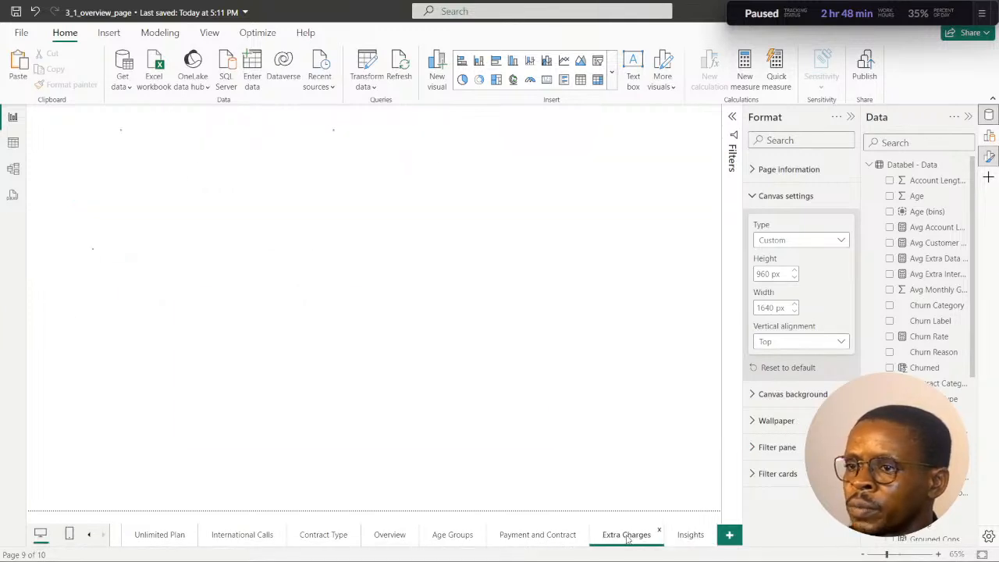
click(253, 197)
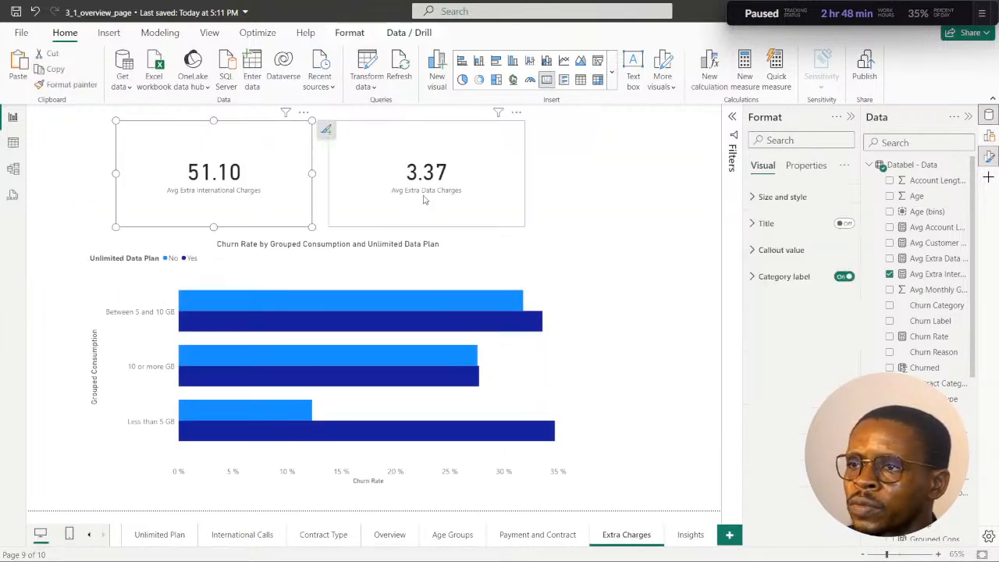
ctrl+click(383, 178)
ctrl+click(100, 278)
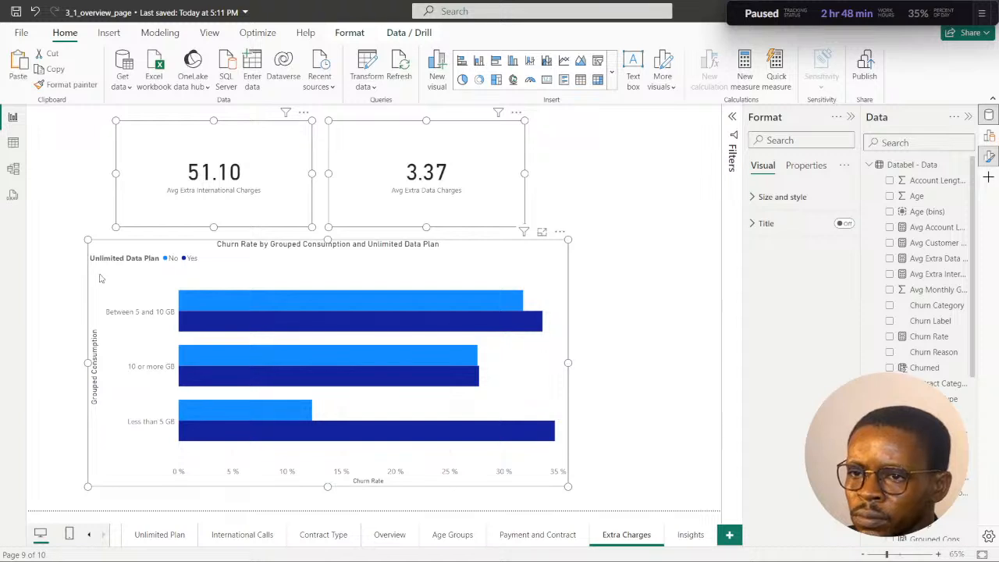
click(689, 536)
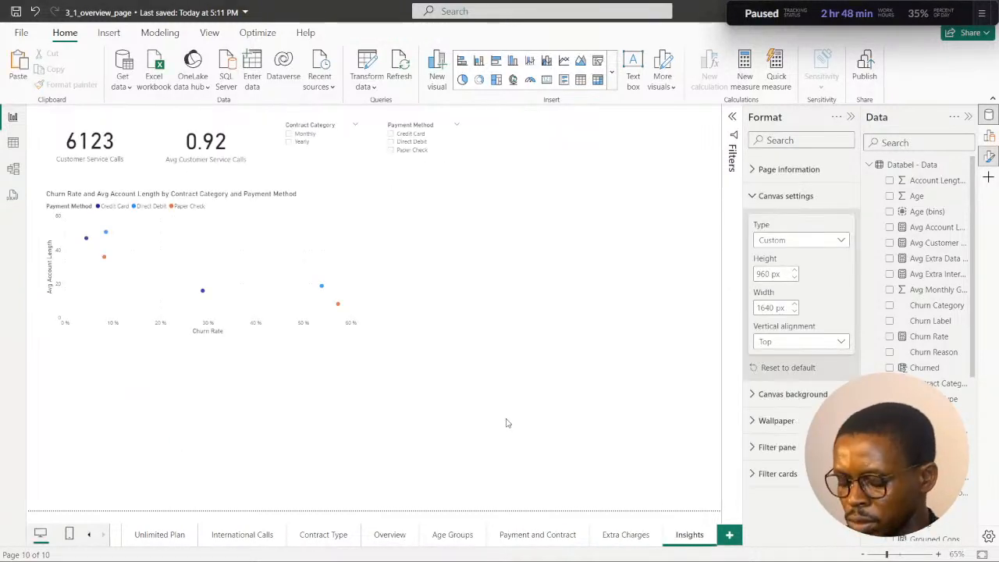
key(ctrl+v)
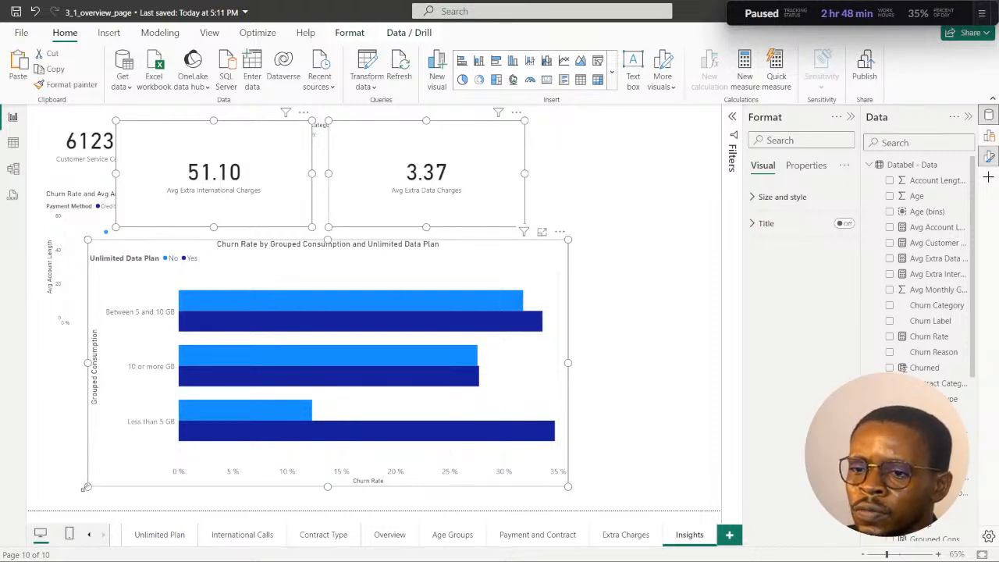
Shrink the pasted Churn Rate by Grouped Consumption bar chart into the lower part of the Insights page, below the scatter chart.
click(95, 285)
drag(87, 238, 183, 290)
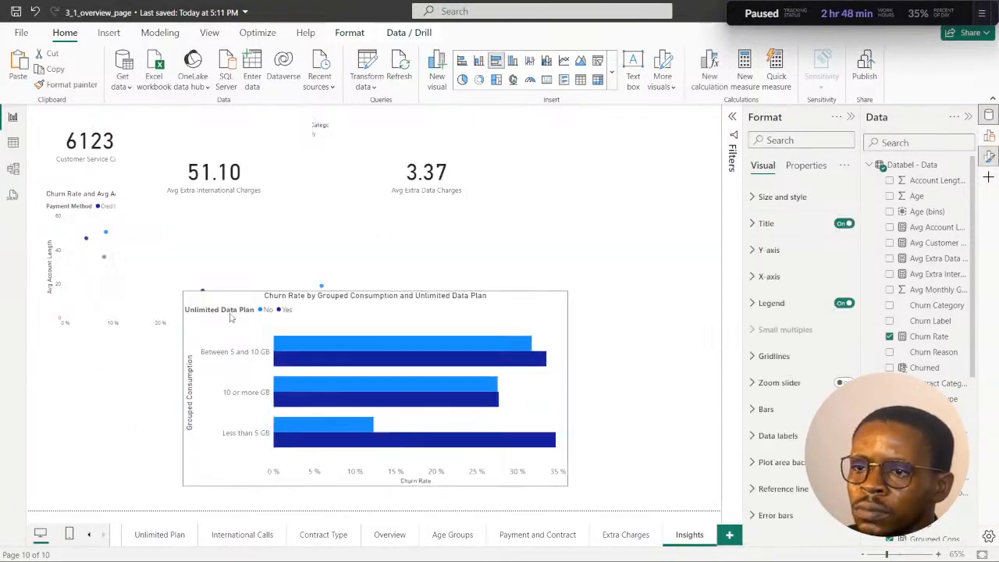
drag(231, 316, 283, 345)
Shrink both extra charges cards into the free space beyond the slicers, and shift the bar chart clear beneath them.
click(404, 223)
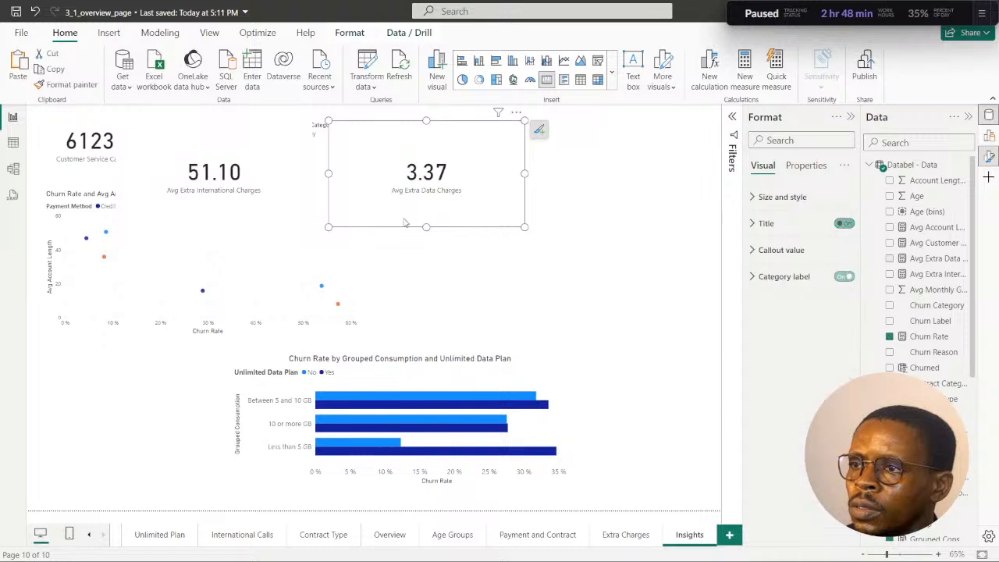
drag(329, 227, 408, 207)
drag(472, 202, 623, 202)
click(268, 168)
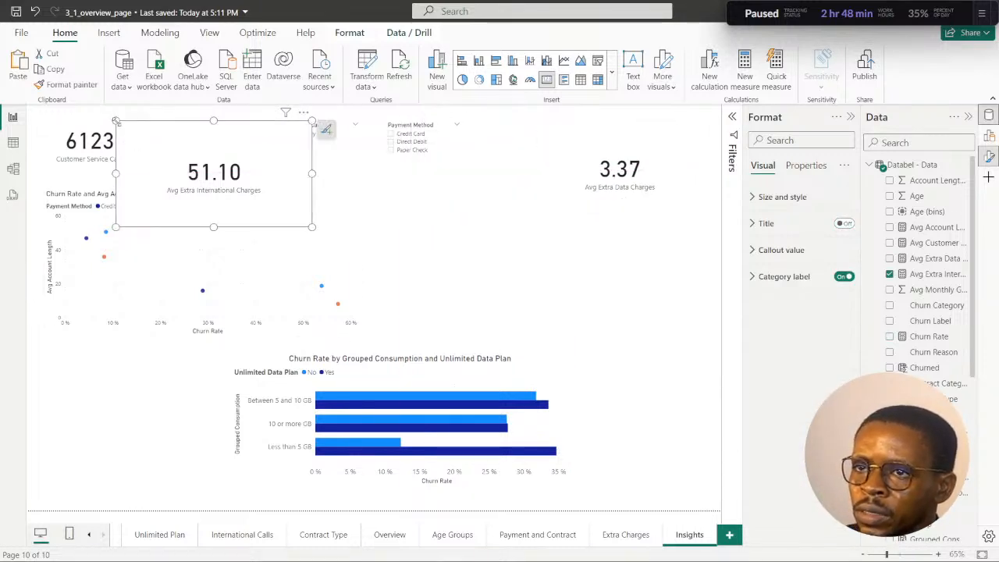
drag(116, 122, 568, 224)
drag(572, 159, 514, 152)
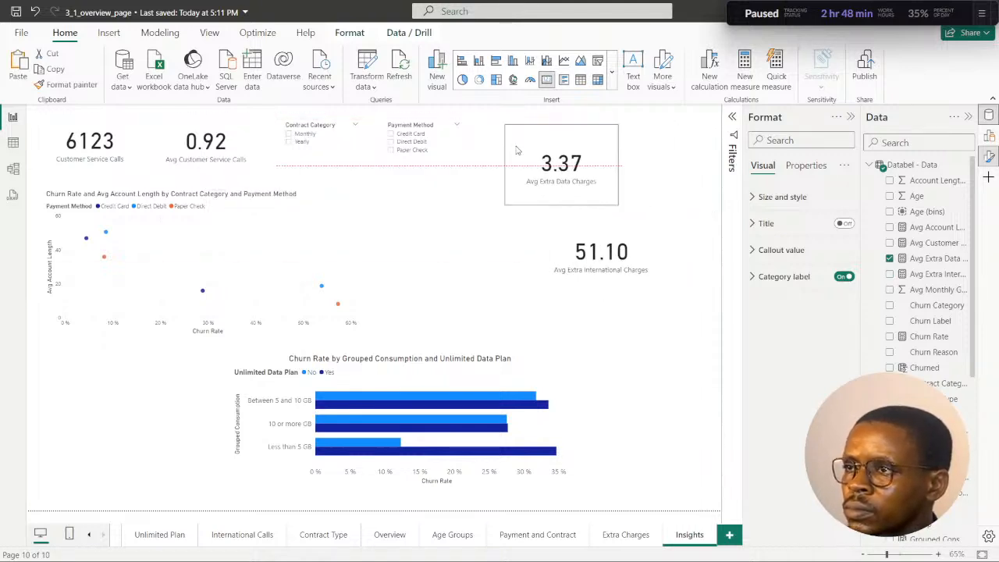
drag(572, 359, 629, 366)
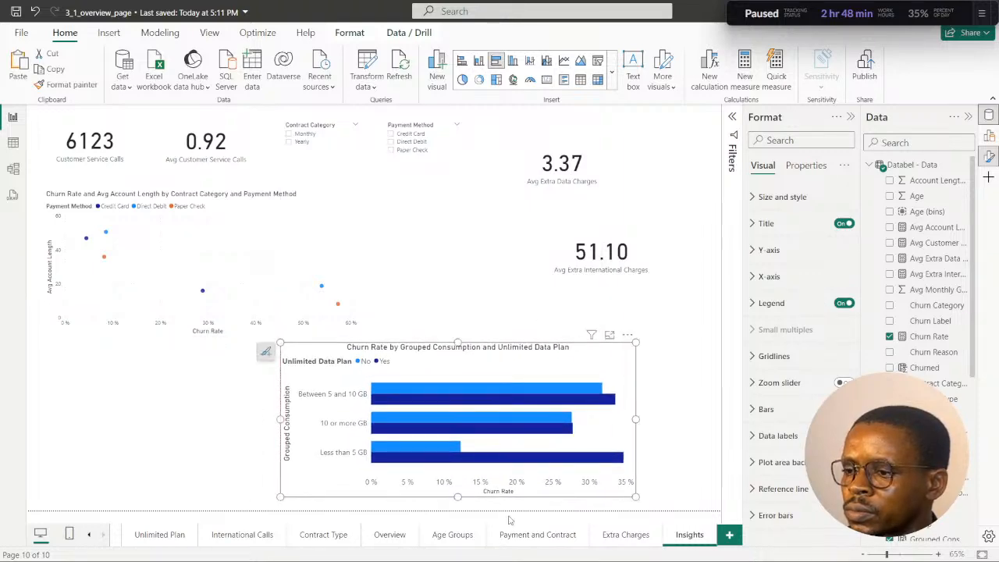
Advance the DataCamp exercise in Chrome to instruction 2, read it, and return to the Power BI report.
click(537, 546)
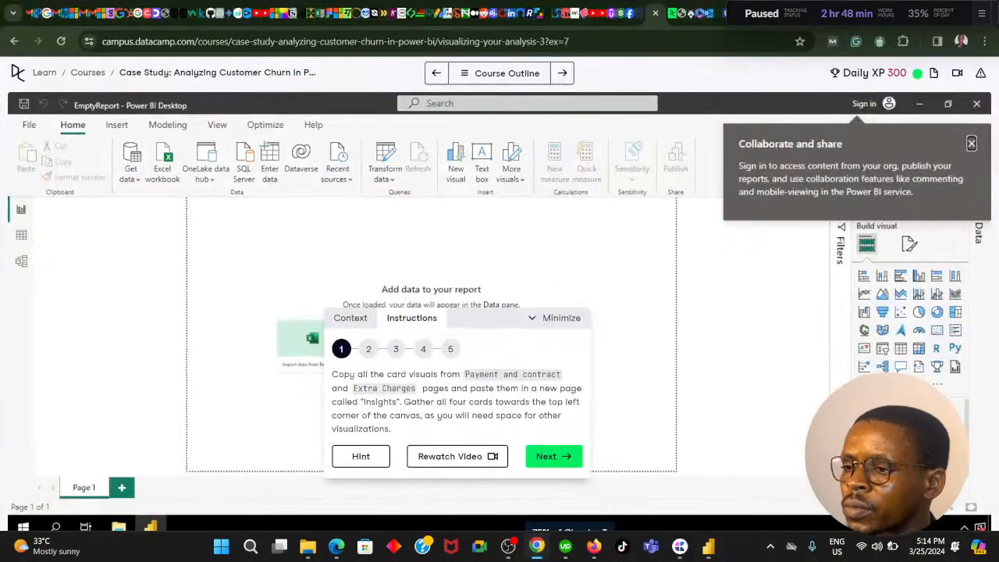
click(562, 459)
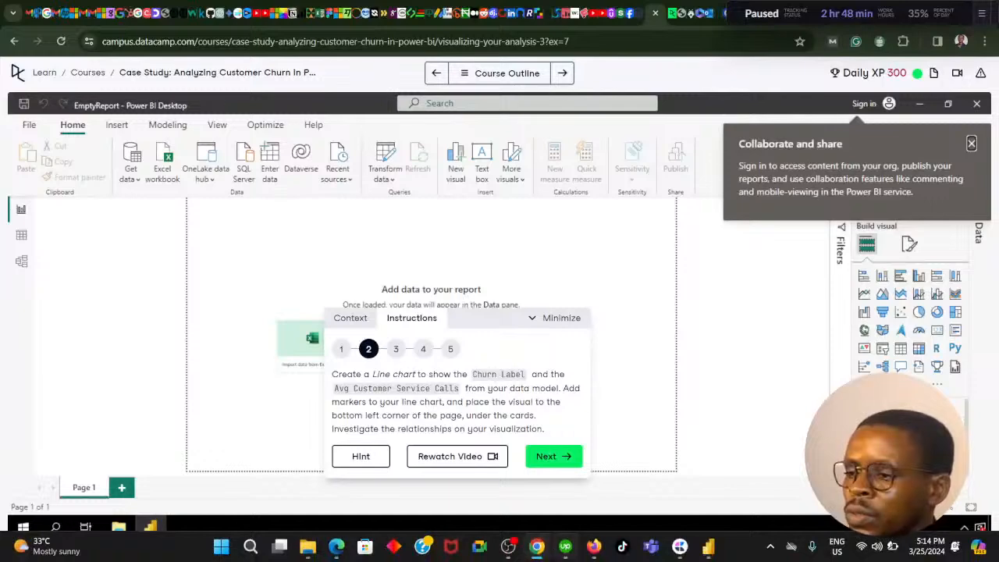
click(538, 548)
Place the grouped consumption bar chart directly below the scatter chart and narrow it slightly.
drag(541, 366, 295, 375)
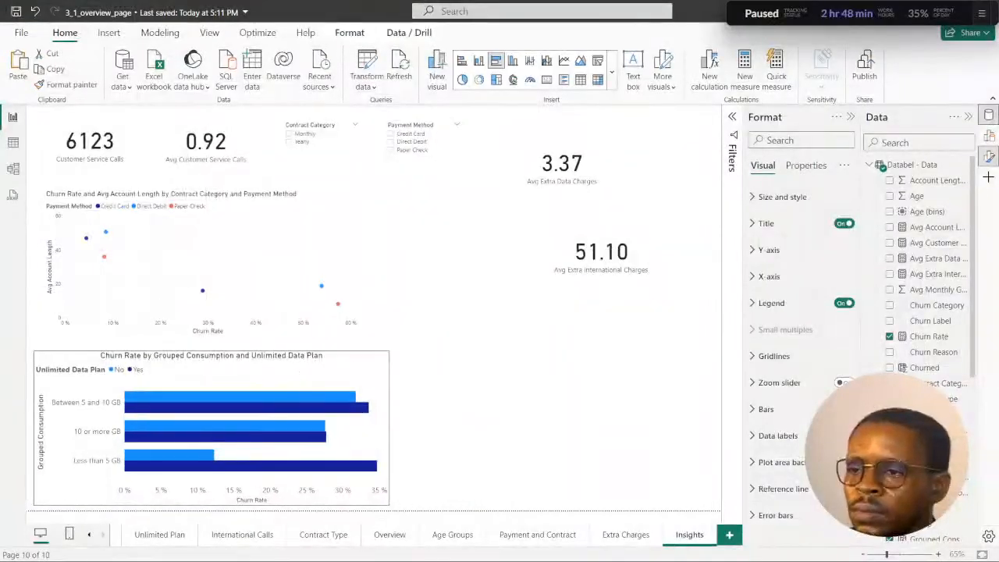
drag(388, 428, 374, 427)
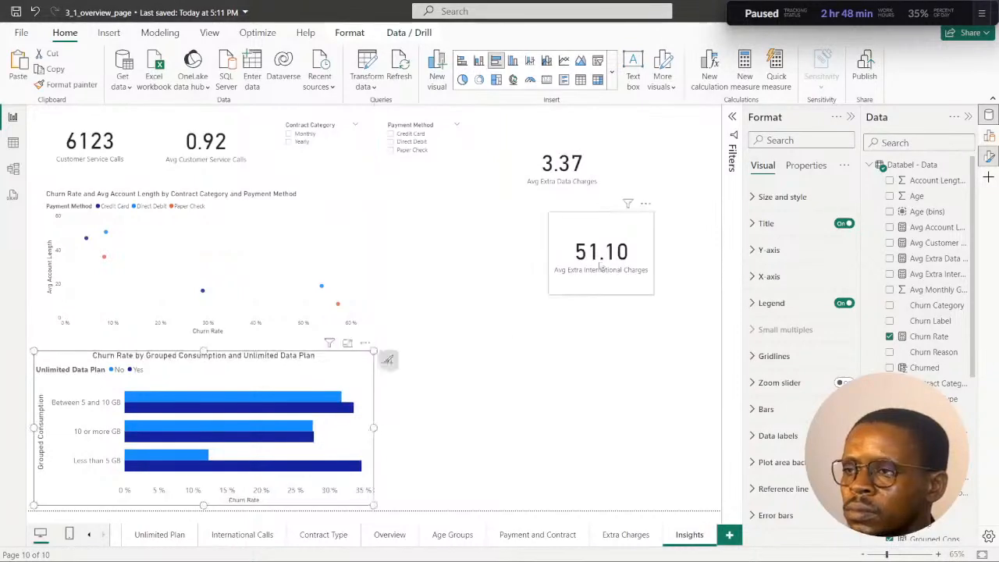
Shrink the Avg Extra Data Charges and Avg Extra International Charges cards and line them up beside the Payment Method slicer.
click(581, 218)
drag(504, 160, 444, 168)
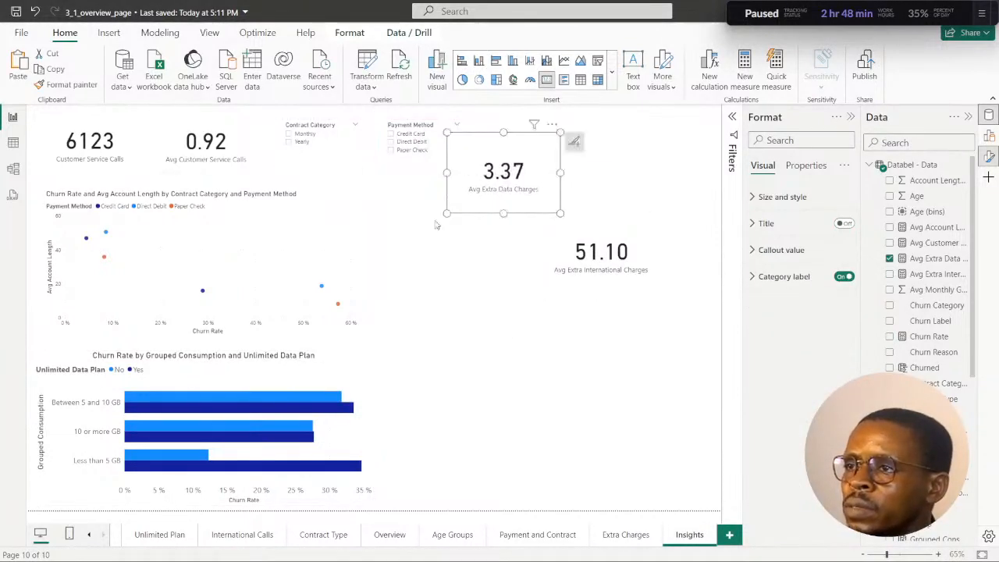
drag(445, 217, 491, 178)
mouse_move(559, 177)
mouse_down()
mouse_move(533, 172)
mouse_move(548, 181)
mouse_up()
click(564, 287)
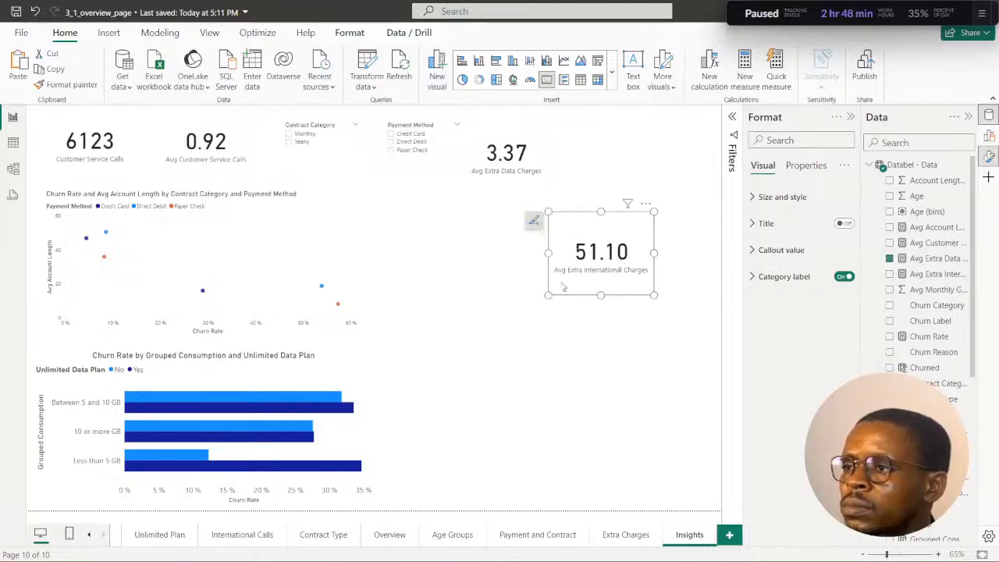
drag(547, 295, 705, 189)
drag(690, 154, 680, 149)
click(617, 303)
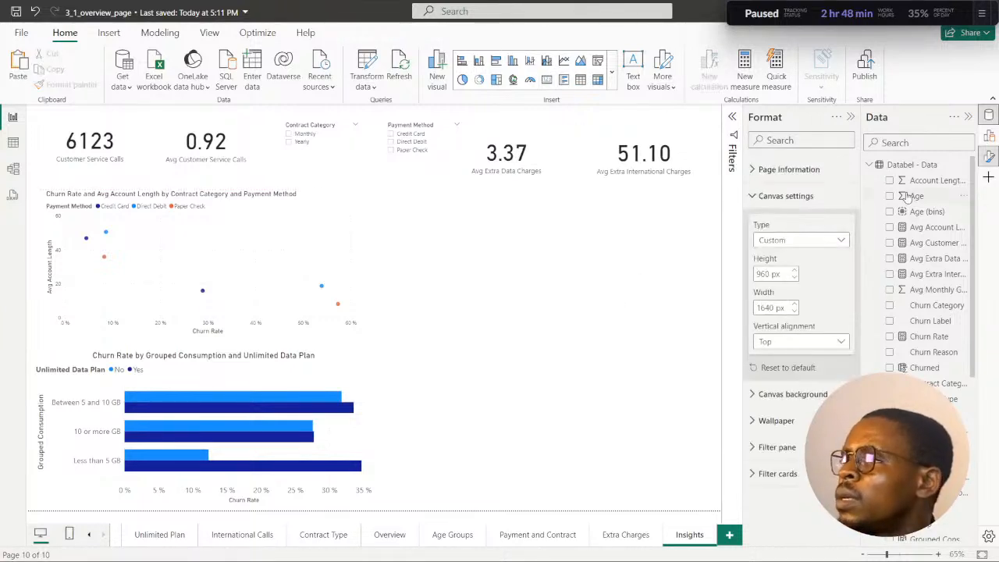
Add an empty line chart to the Insights page, place it beside the scatter chart and enlarge it.
click(751, 201)
click(990, 157)
click(990, 136)
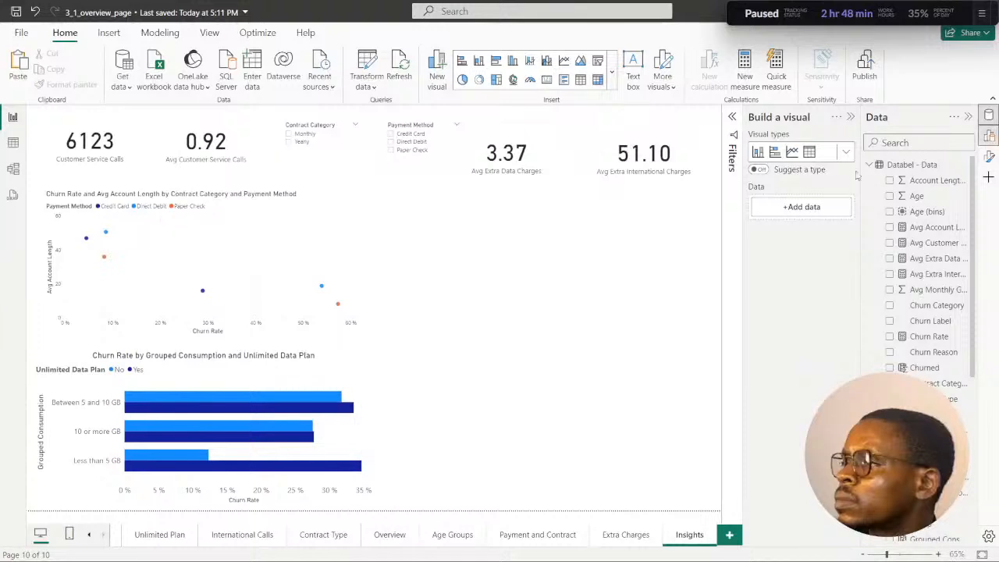
click(846, 152)
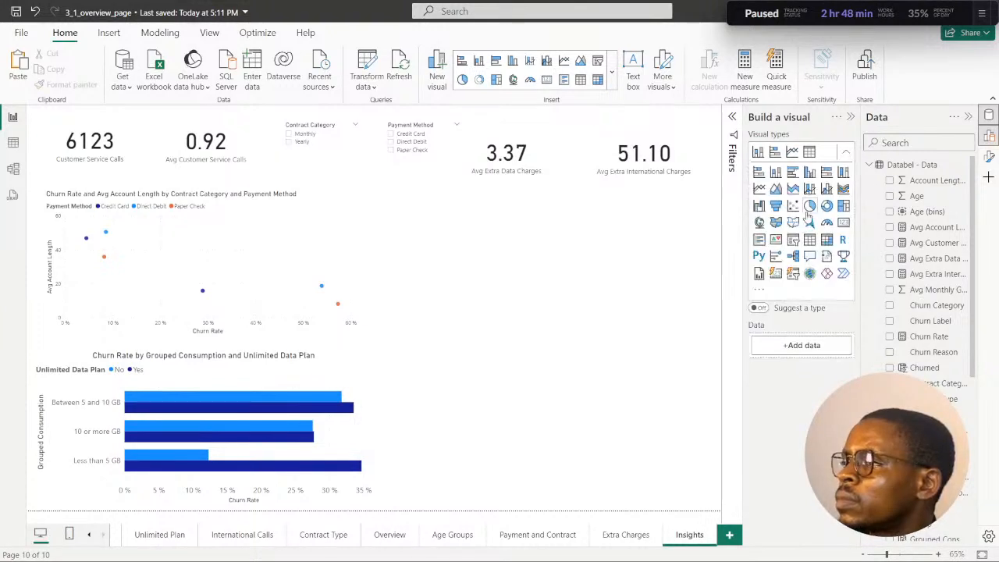
click(792, 154)
drag(304, 307, 653, 263)
drag(695, 325, 701, 400)
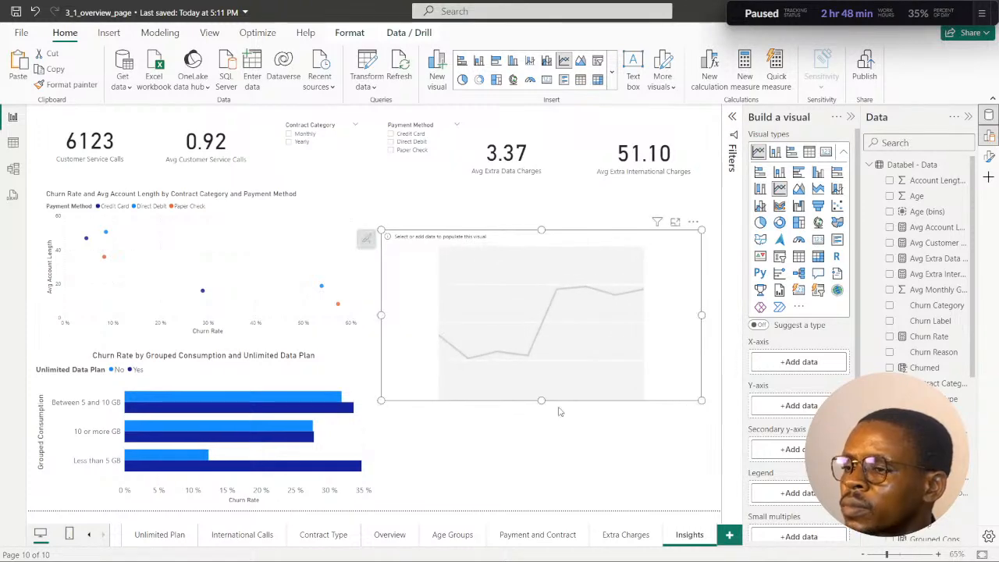
Check instruction 2 in Chrome, return to Power BI, and plot Avg Customer Service Calls by Churn Label in the line chart.
click(539, 549)
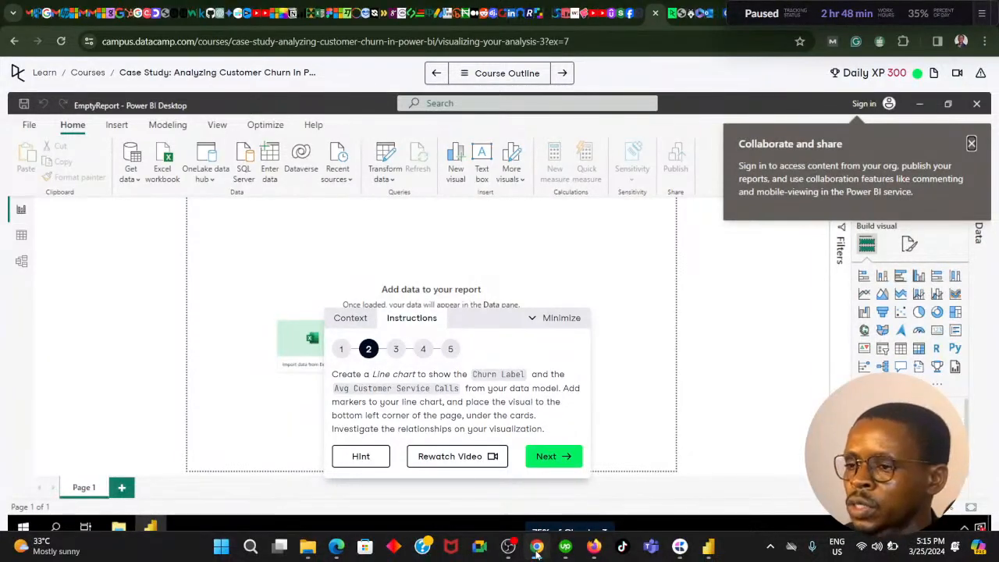
click(708, 547)
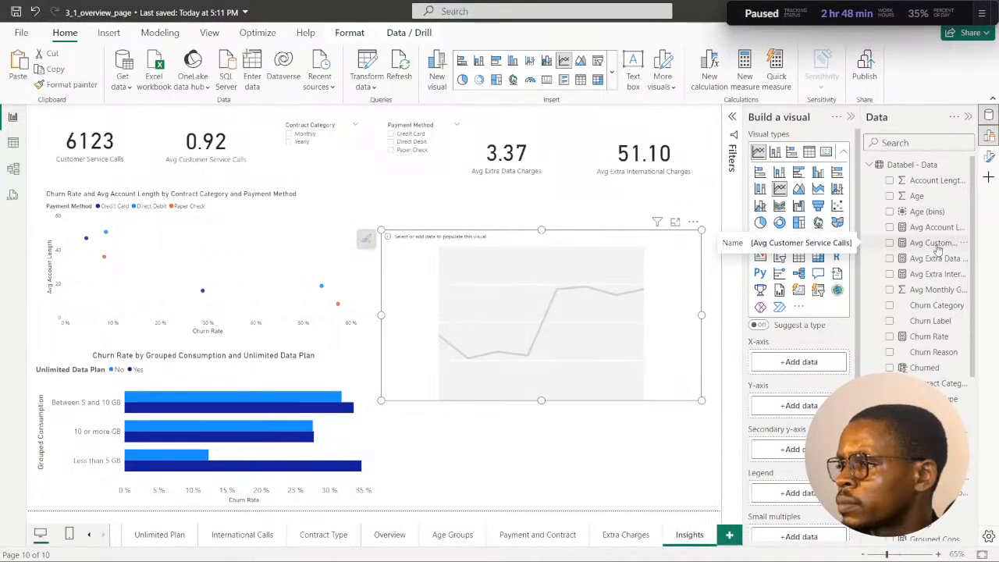
click(889, 243)
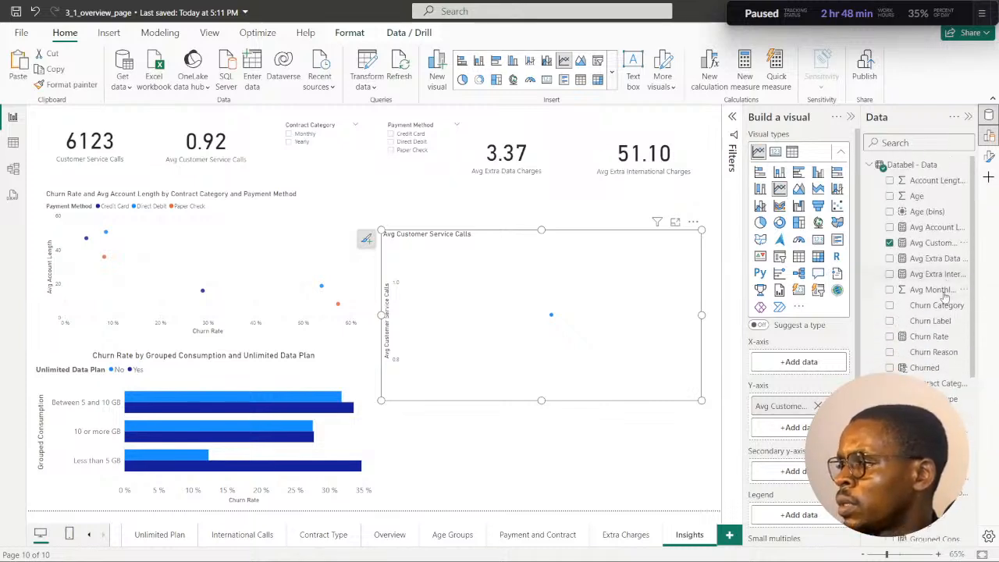
click(889, 321)
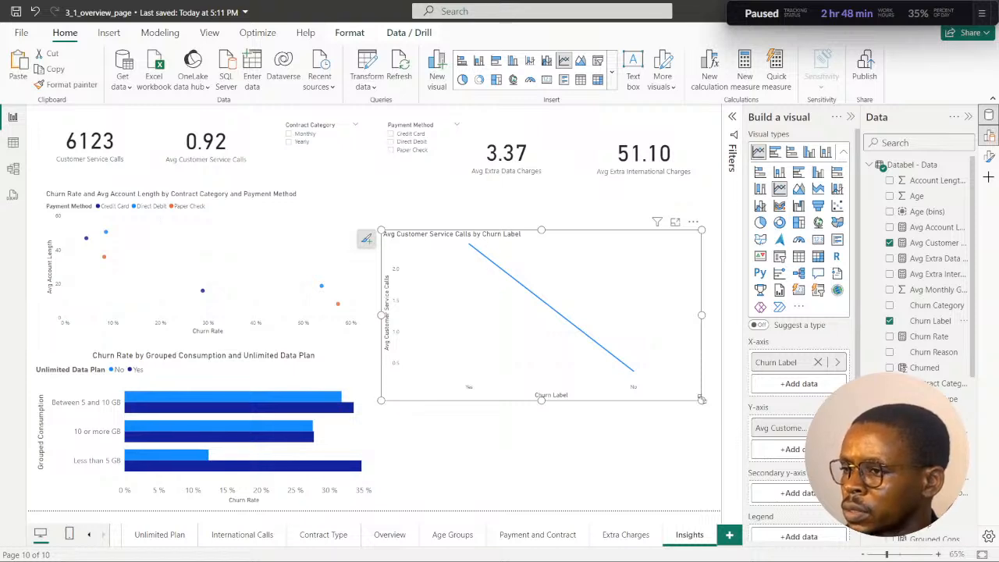
Resize the line chart to fit between the neighbouring visuals and the canvas edge, and inspect its Yes and No values.
drag(702, 399, 716, 383)
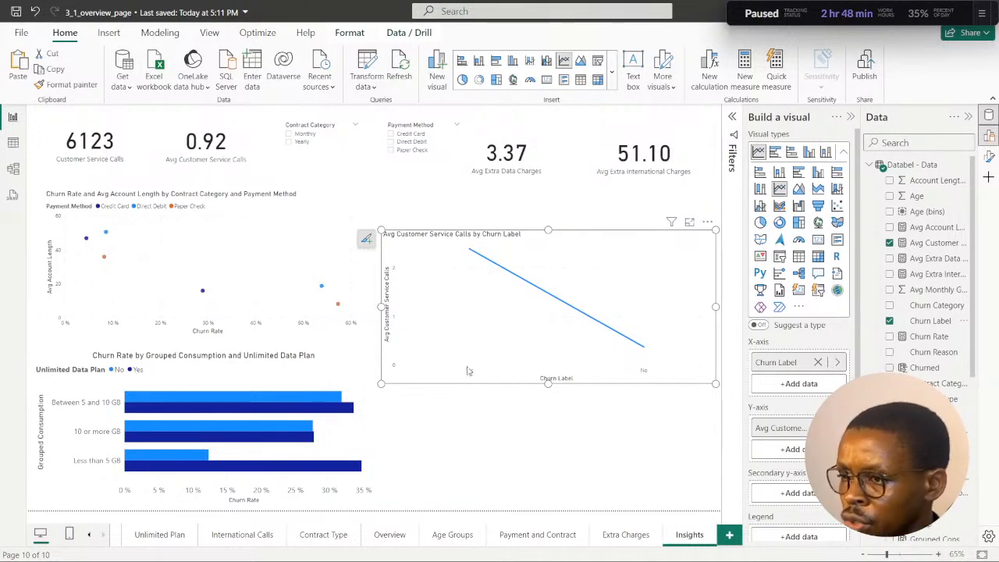
mouse_move(472, 255)
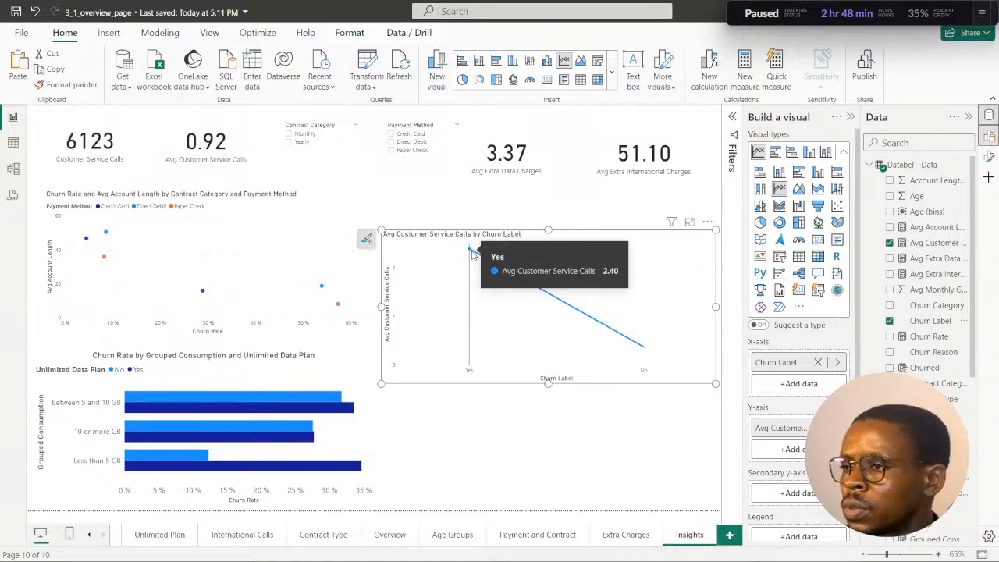
mouse_move(642, 349)
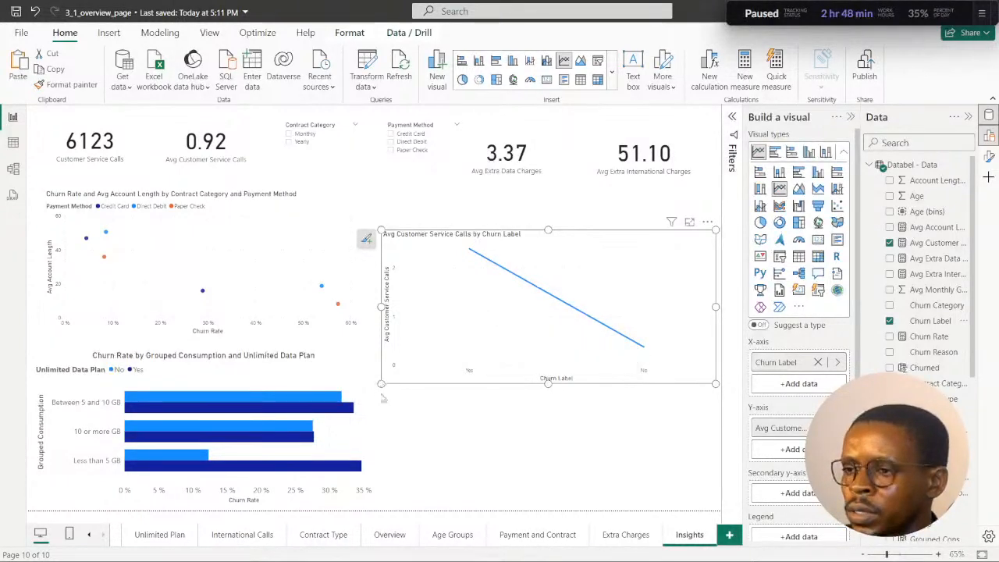
mouse_move(384, 398)
mouse_down()
mouse_move(373, 397)
mouse_move(391, 388)
mouse_up()
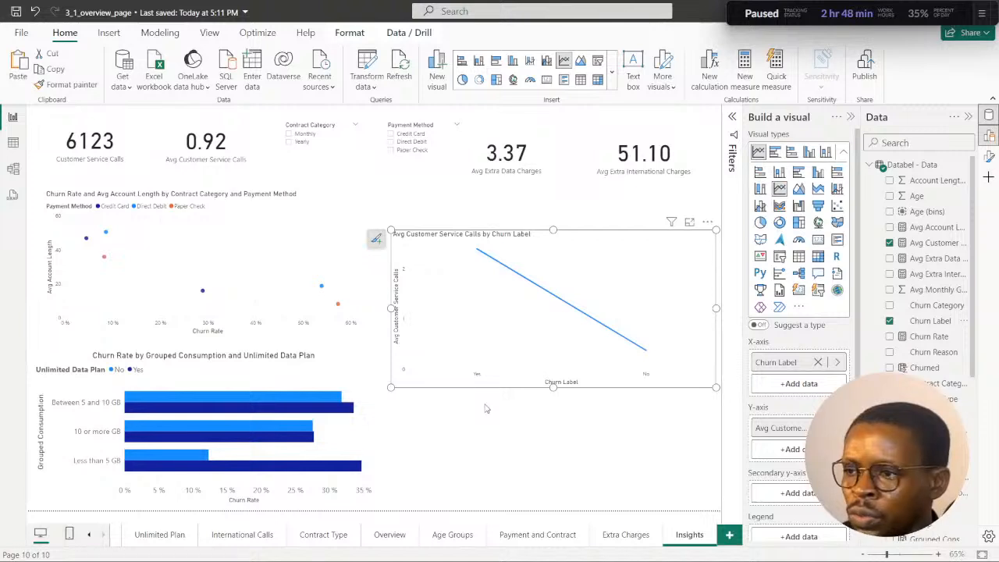
click(457, 440)
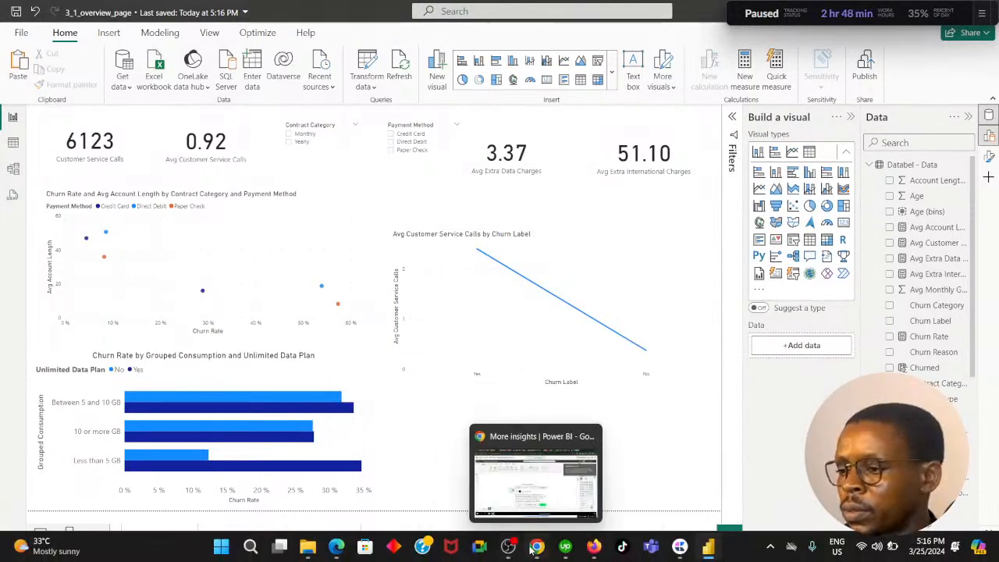
Reread instruction 2 in Chrome, return to Power BI, and turn on markers for the line chart.
click(536, 545)
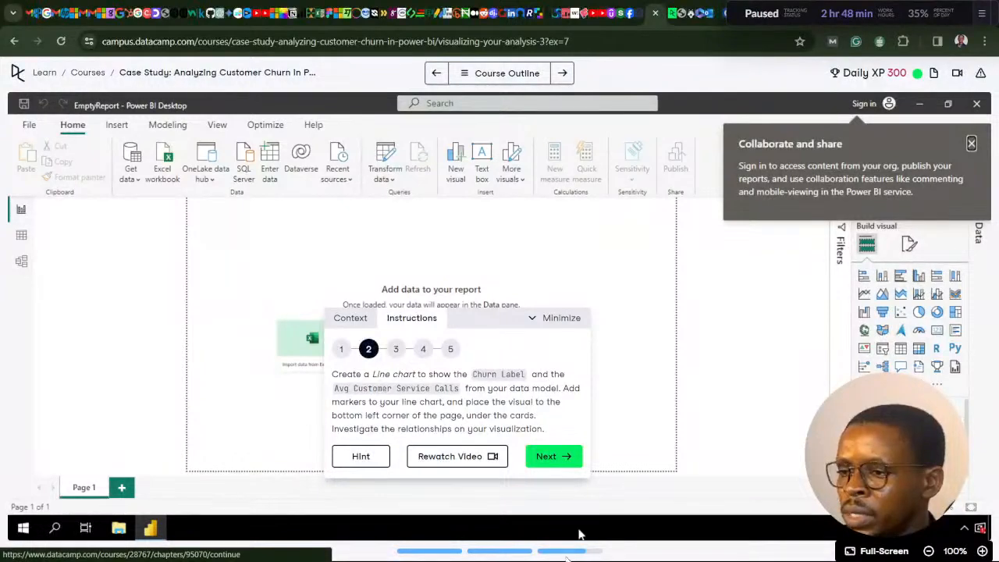
mouse_move(422, 551)
click(535, 549)
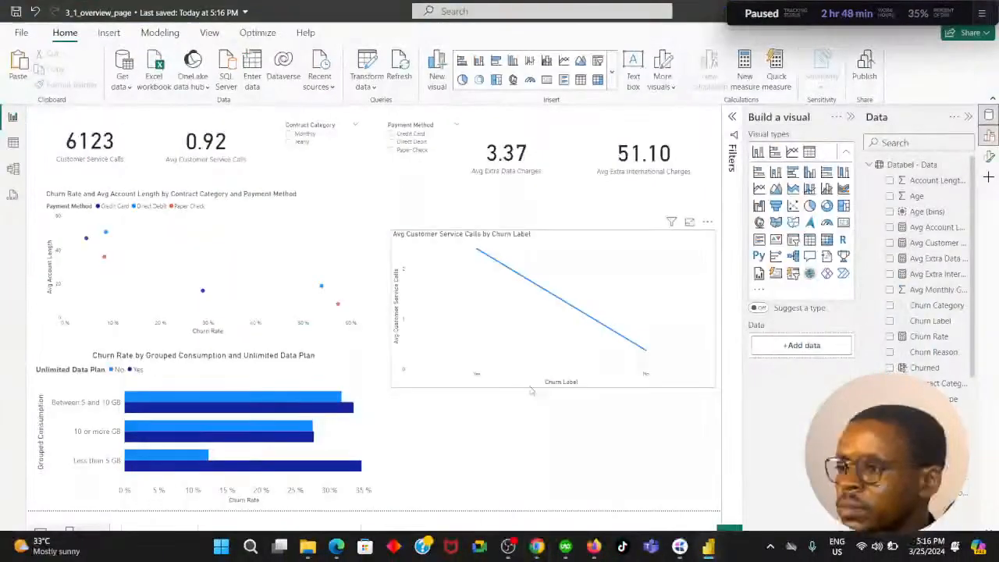
click(622, 238)
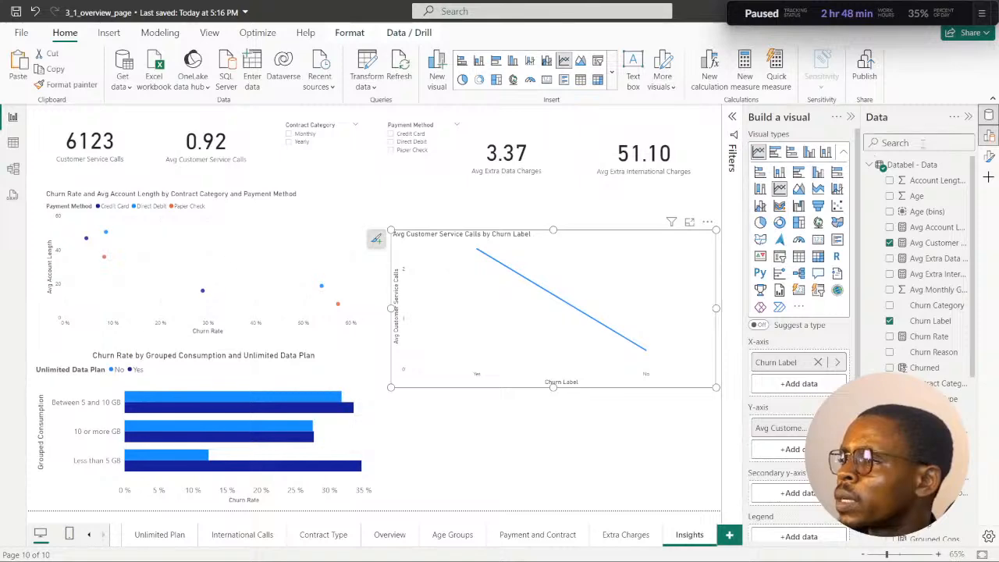
click(988, 157)
click(988, 137)
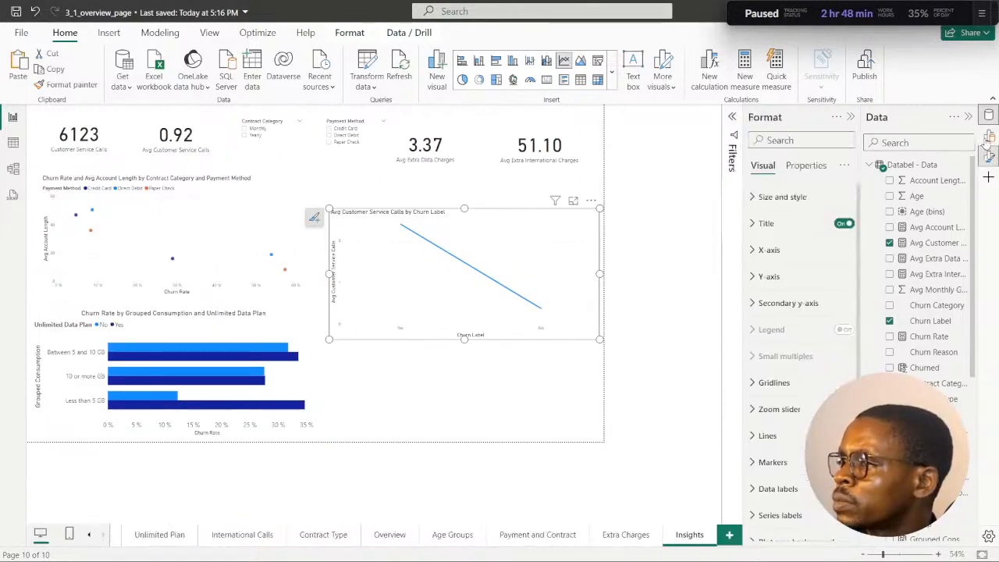
scroll(795, 295, down, 2)
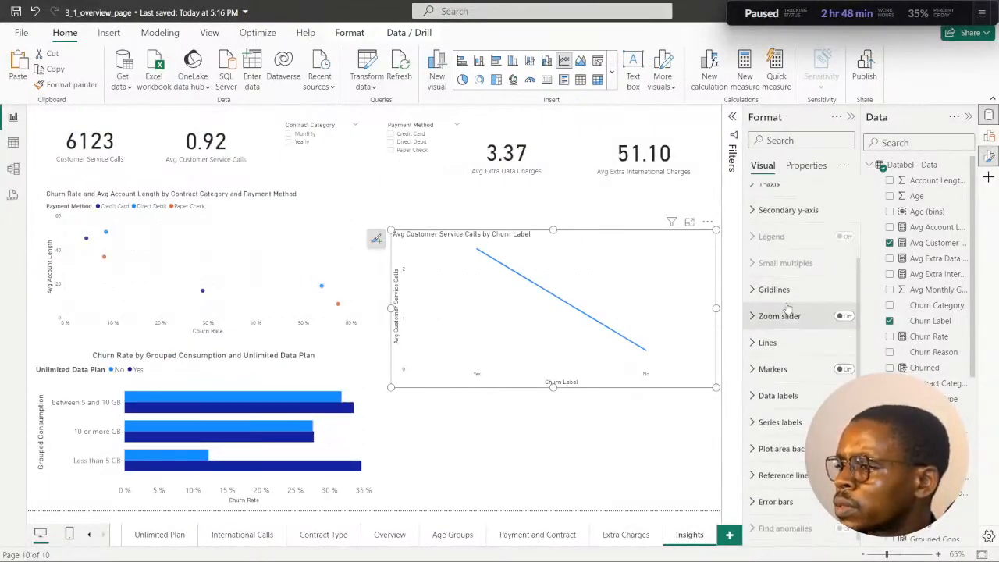
click(843, 370)
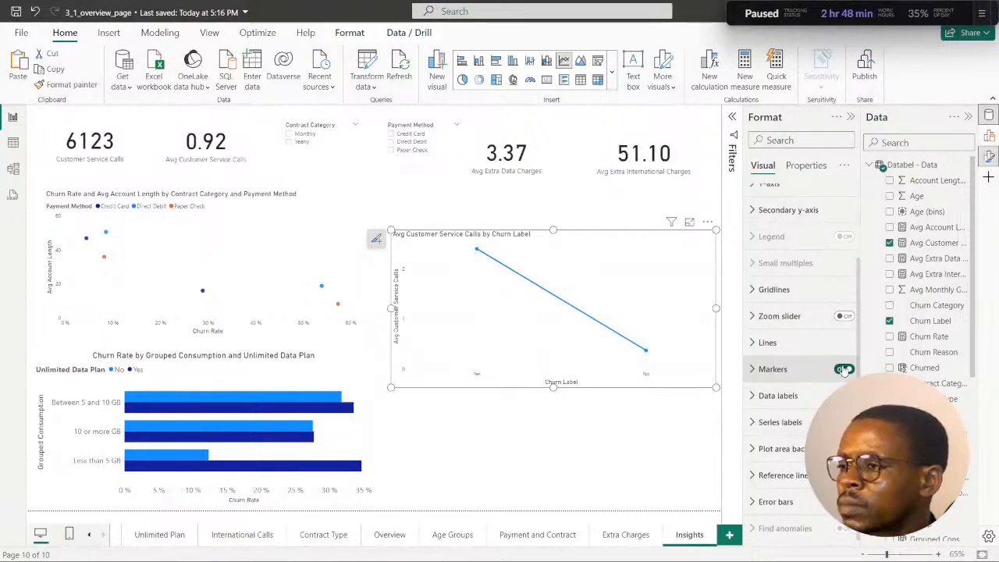
Try diamond markers on the line chart, restore the circle shape at 7 px, and shift the chart slightly up.
click(754, 373)
scroll(754, 373, down, 1)
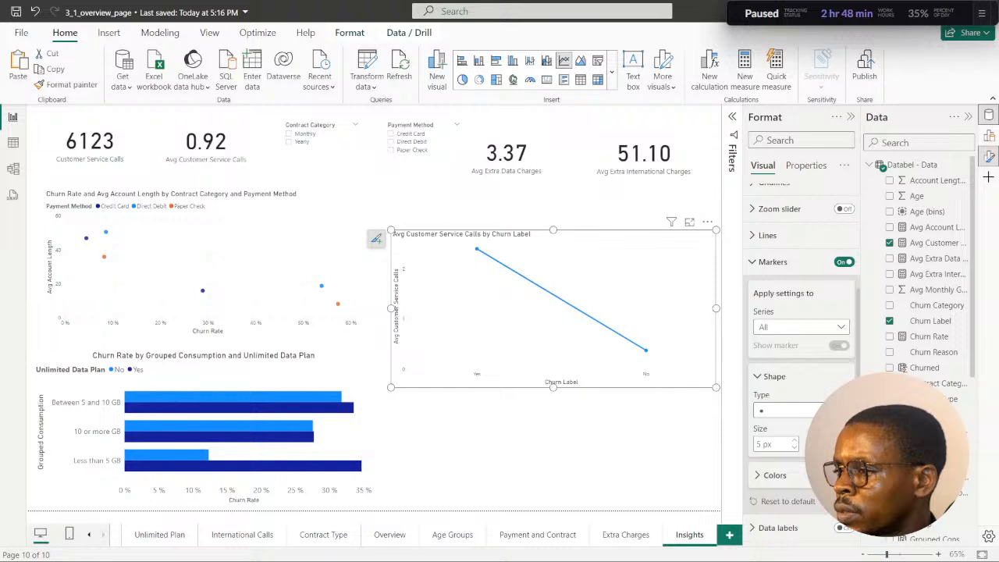
click(789, 411)
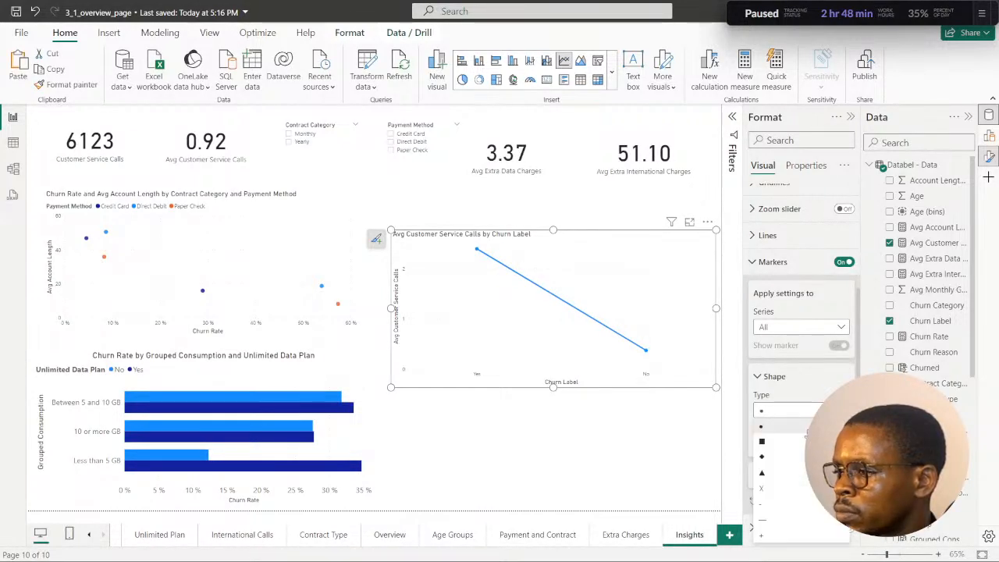
click(773, 458)
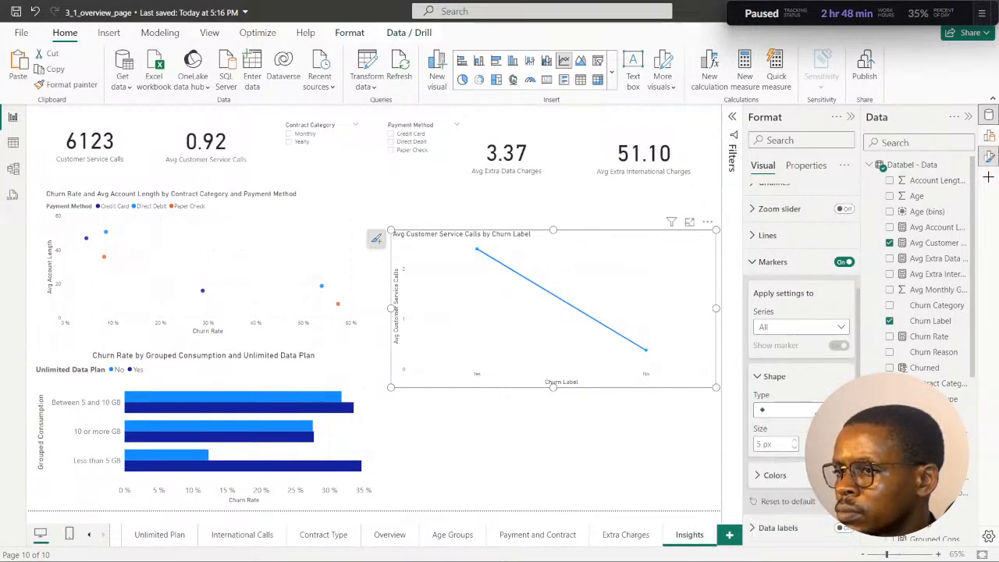
click(801, 411)
click(775, 429)
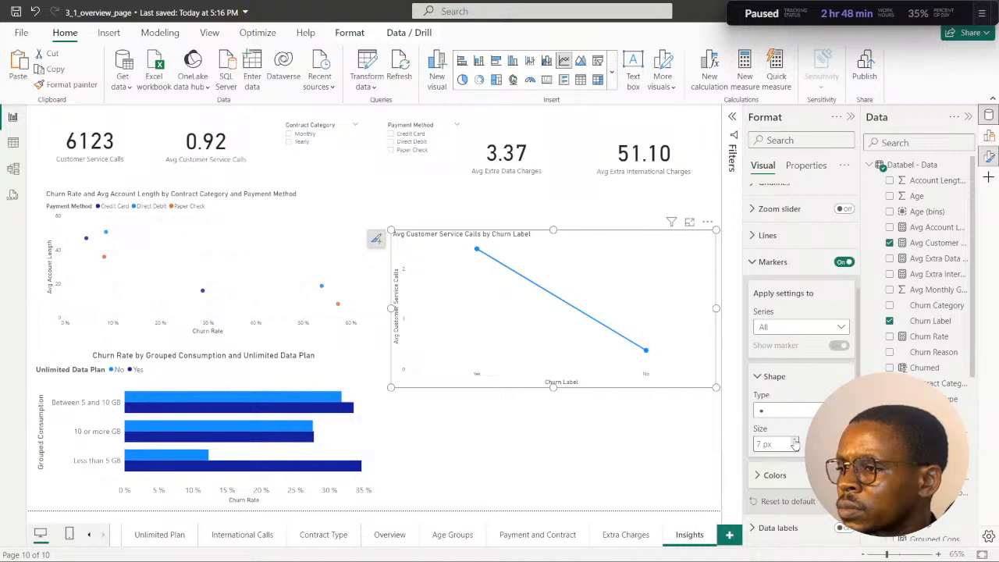
click(759, 379)
click(753, 262)
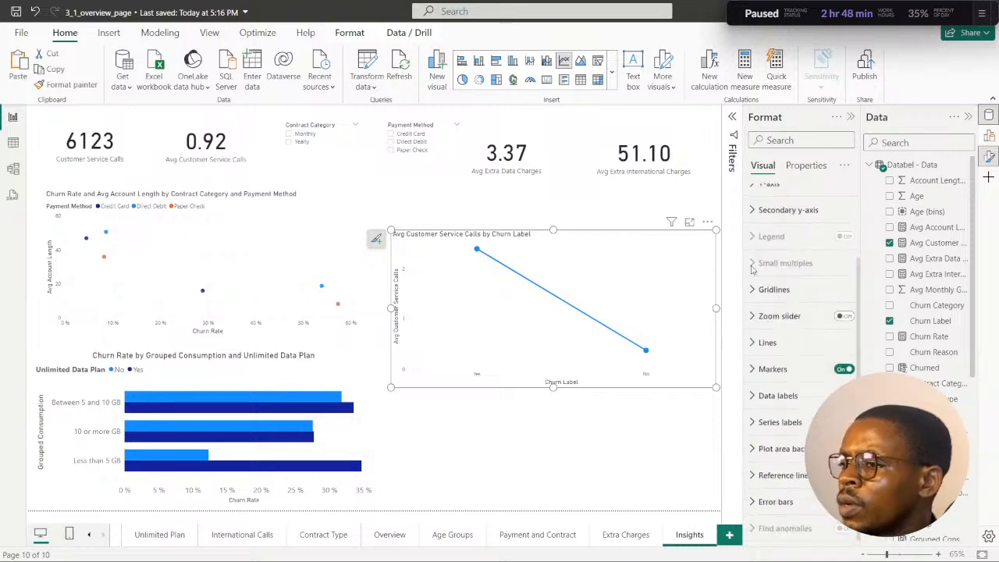
drag(612, 247, 607, 227)
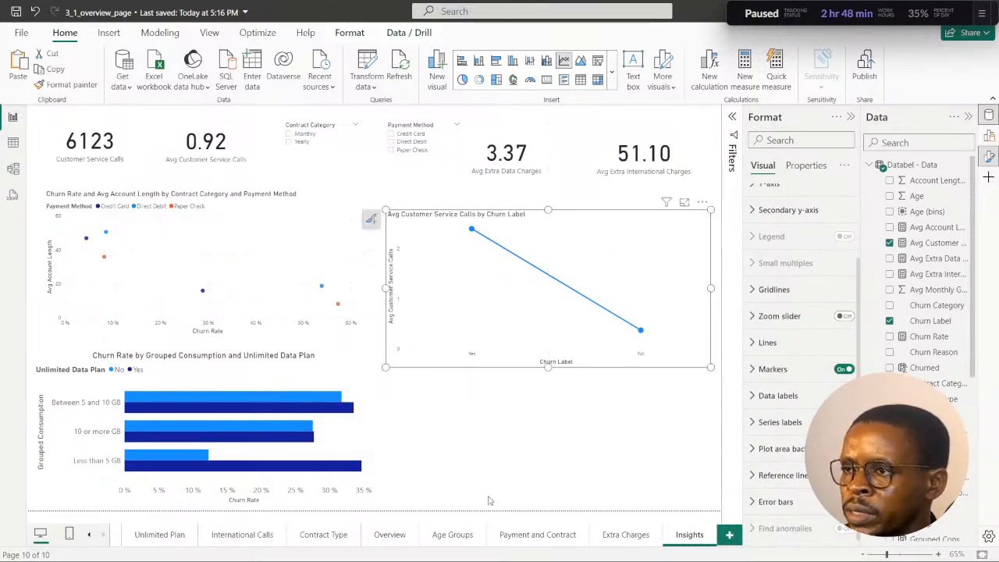
Advance the DataCamp exercise in Chrome to instruction 3, read it, return to Power BI, and make the line chart taller.
click(537, 548)
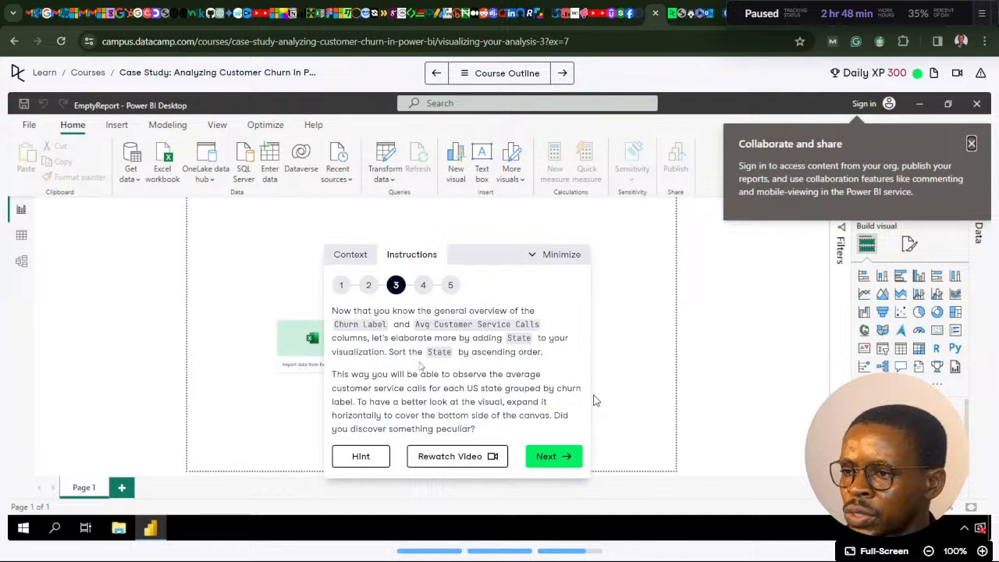
click(536, 551)
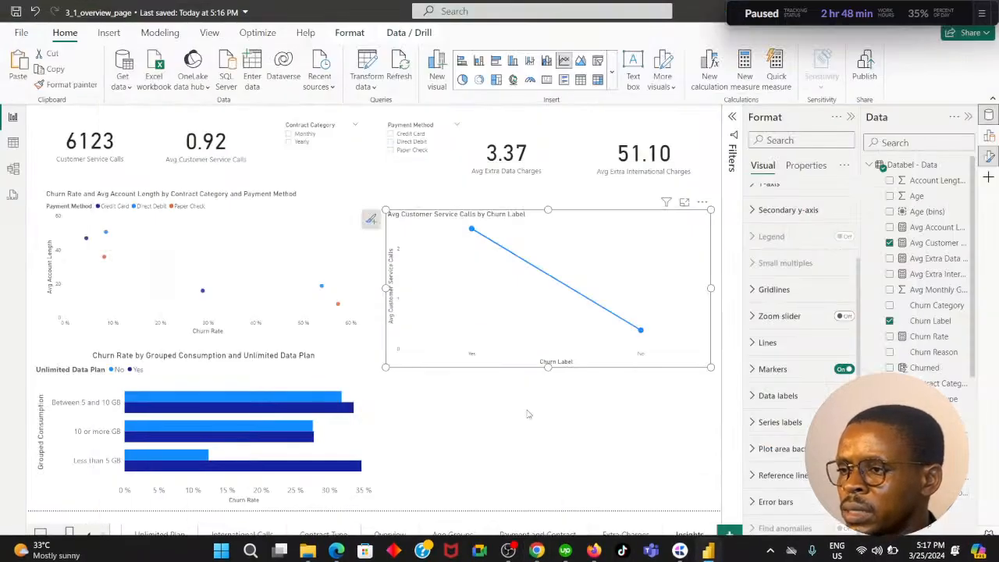
drag(385, 371, 382, 397)
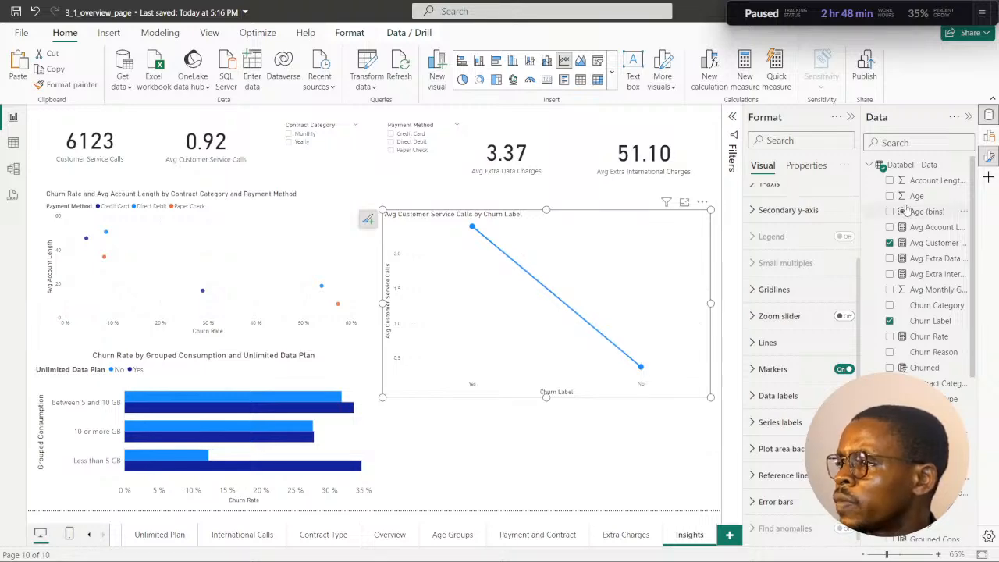
Add the State field to the line chart as its legend.
click(990, 156)
click(990, 134)
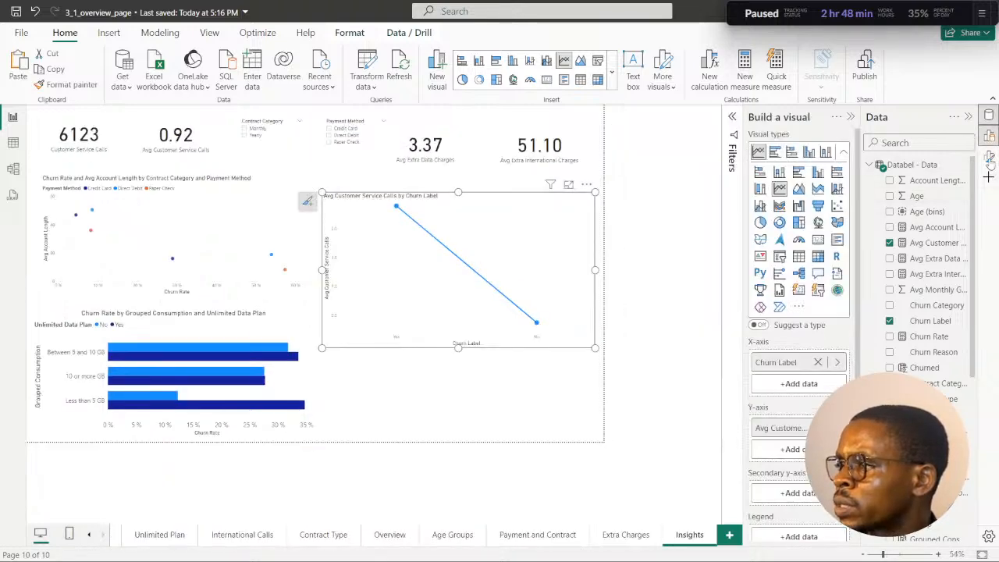
scroll(796, 312, down, 3)
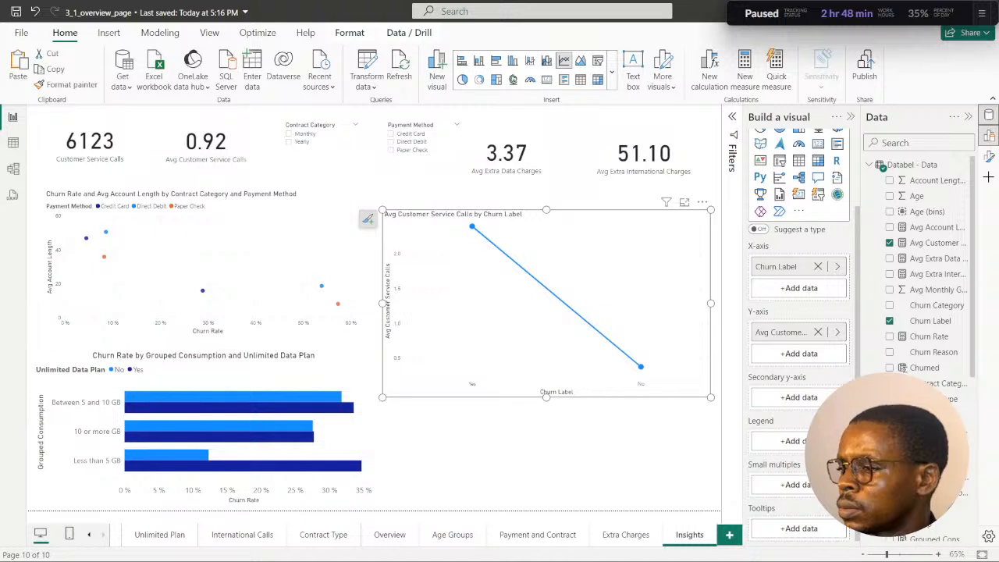
scroll(918, 311, down, 5)
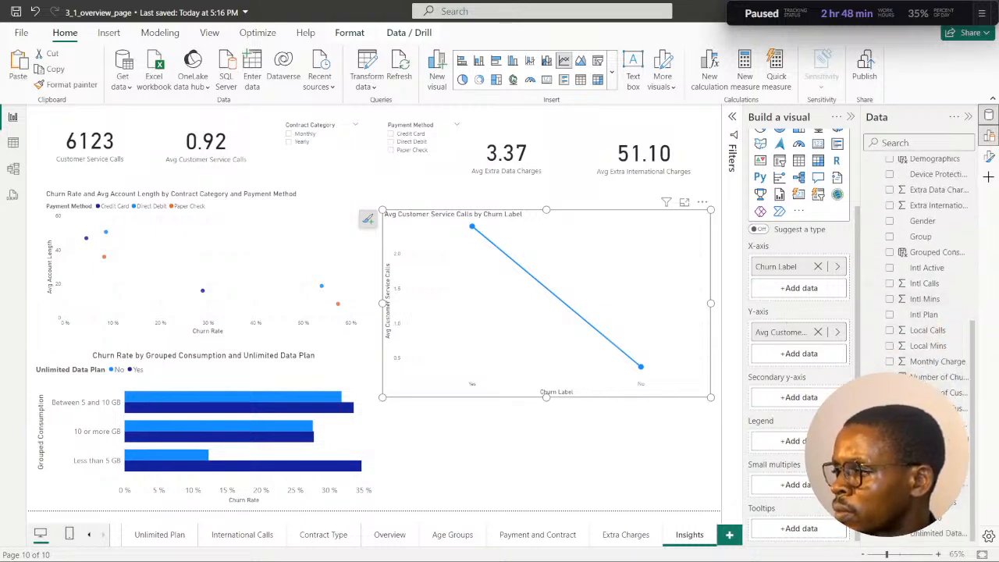
drag(919, 486, 799, 441)
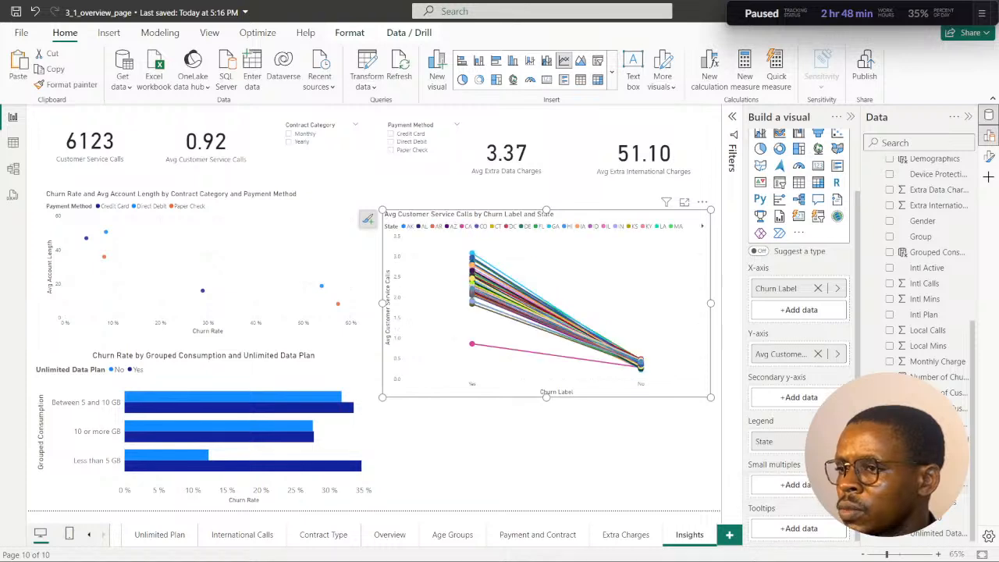
Enlarge the line chart downward and narrow the grouped consumption bar chart to free space between them.
drag(711, 399, 719, 437)
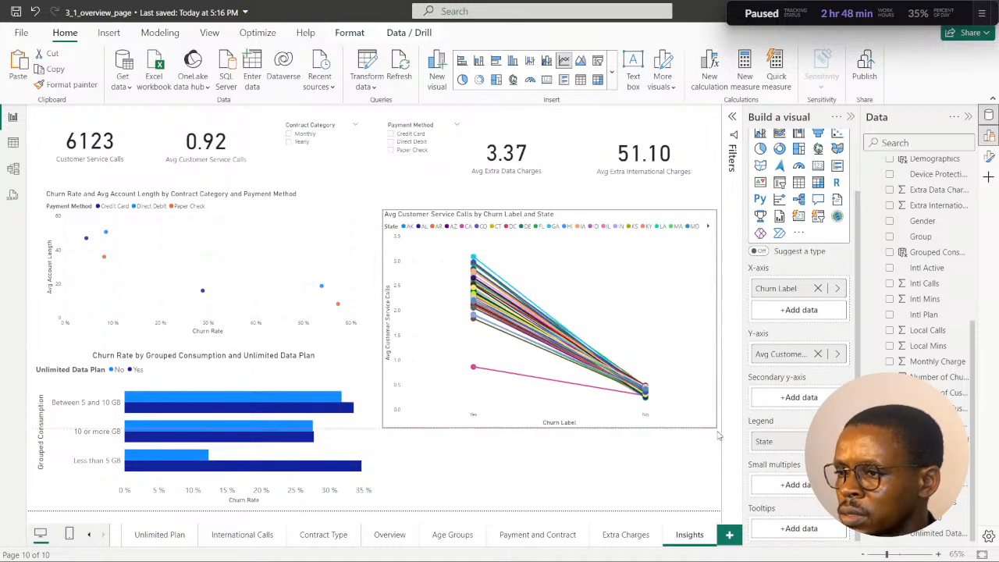
click(351, 374)
drag(372, 503, 285, 500)
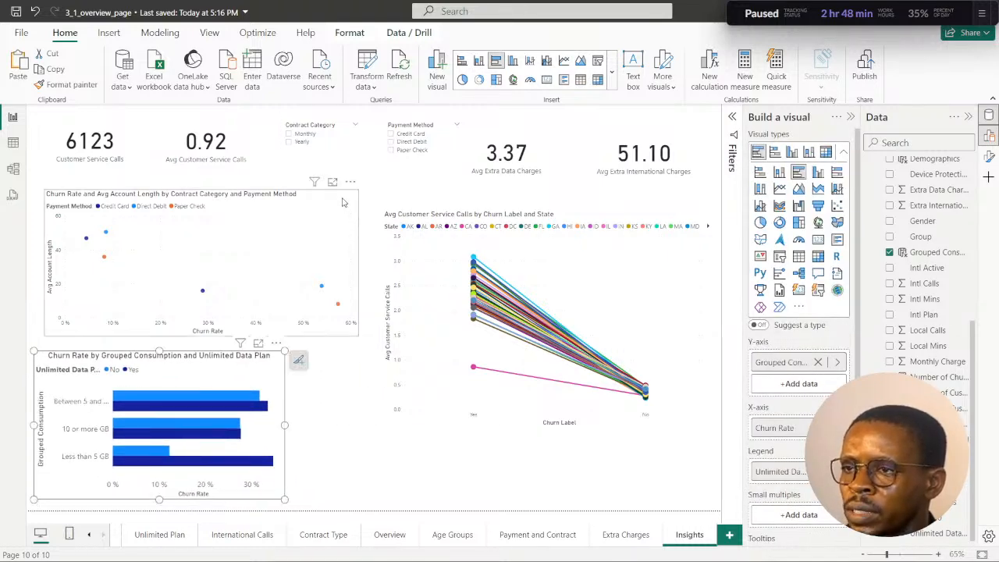
Enlarge the customer service calls line chart by extending its lower corner outward toward the scatter and bar charts.
click(342, 202)
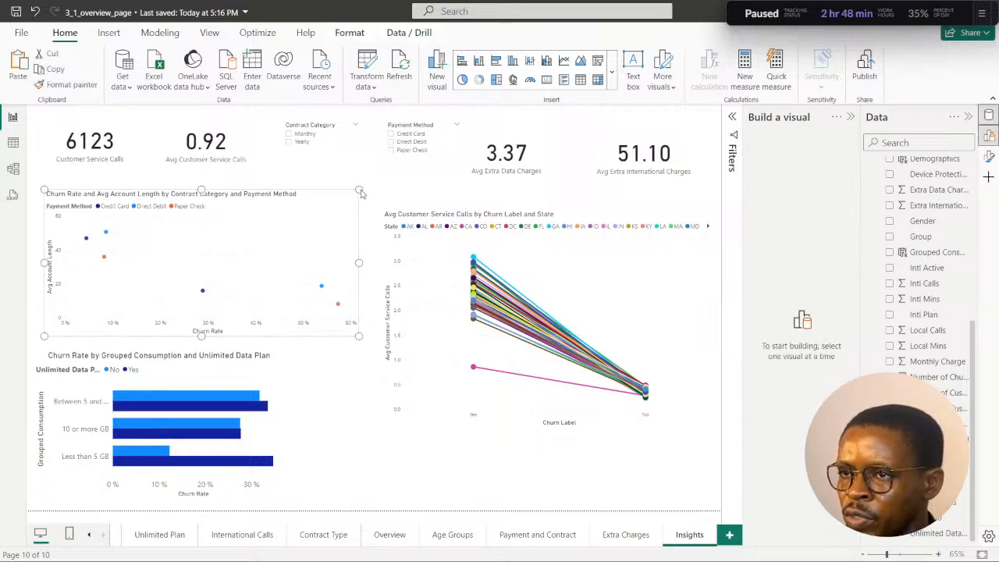
click(362, 192)
click(358, 193)
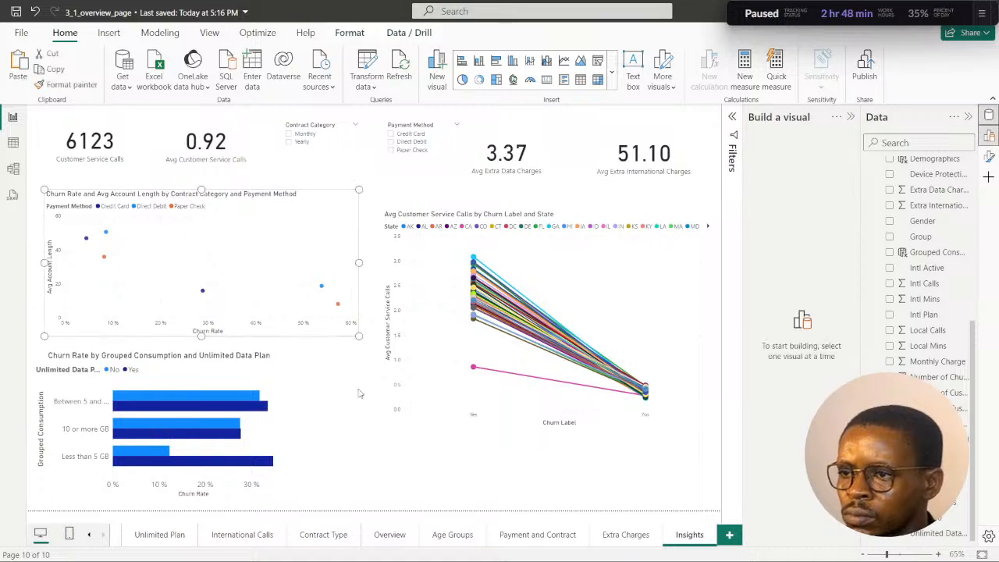
click(402, 423)
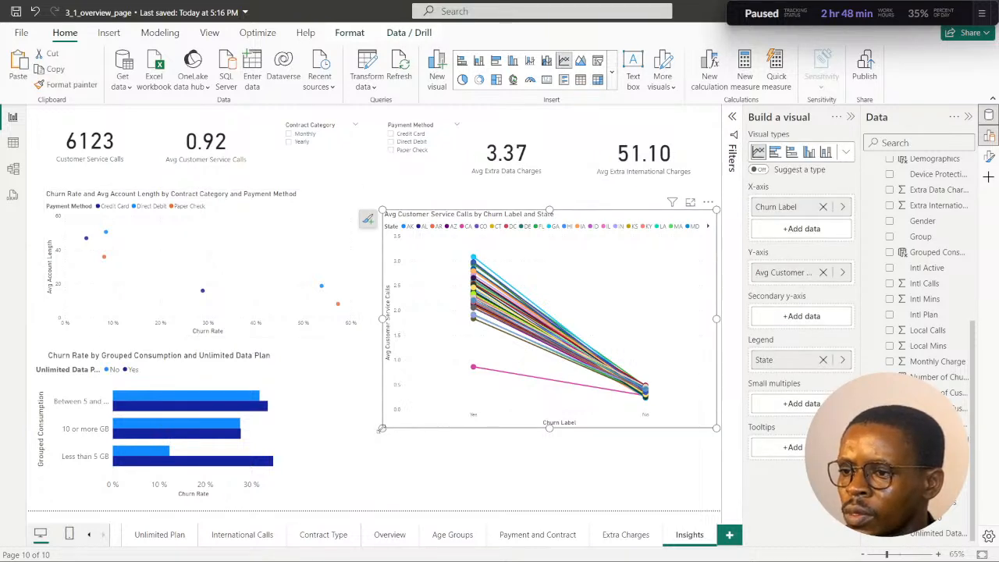
drag(339, 450, 340, 445)
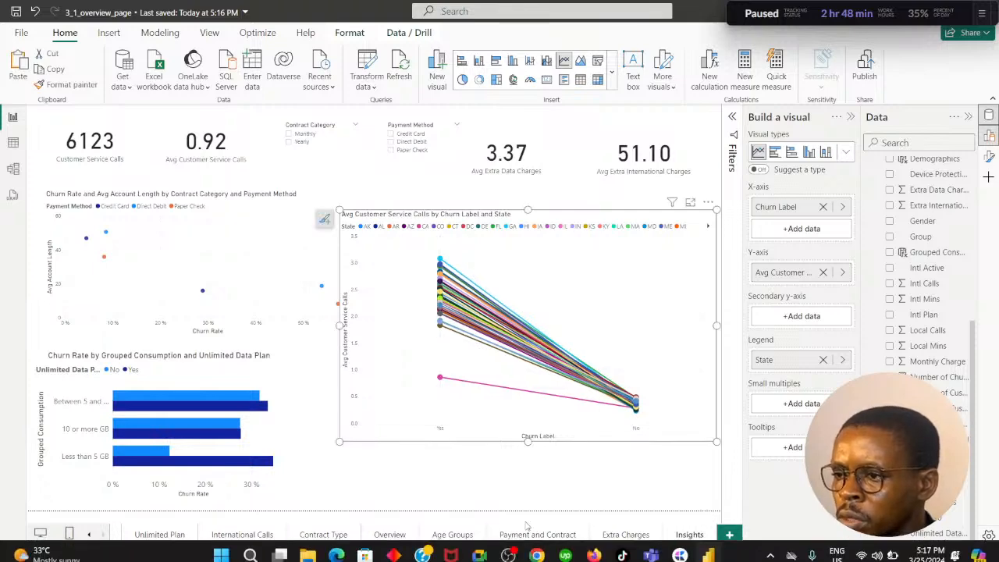
Recheck the DataCamp instruction in Chrome, return to Power BI, and sort the line chart's State legend in ascending order.
click(537, 549)
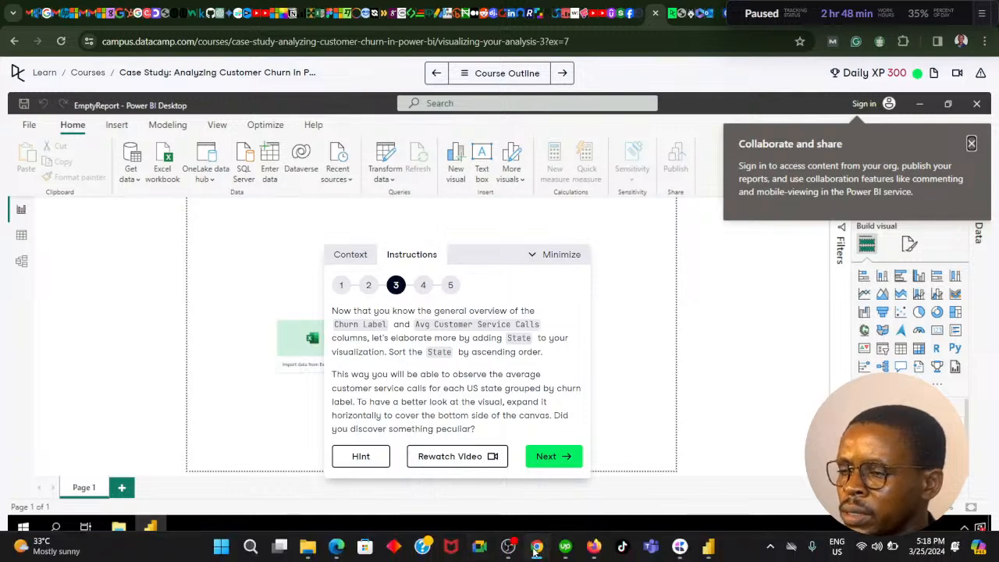
click(537, 549)
click(708, 202)
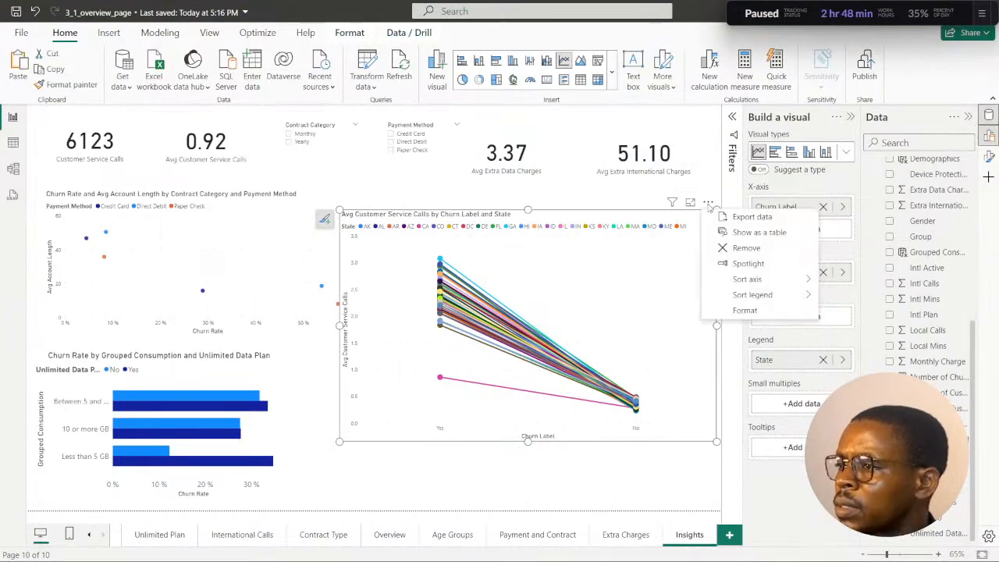
mouse_move(781, 281)
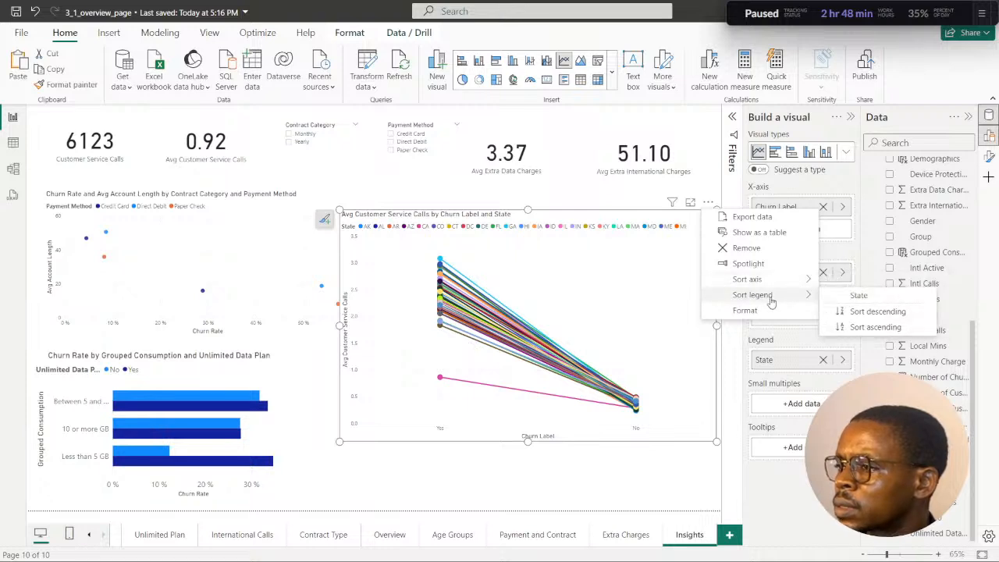
click(862, 330)
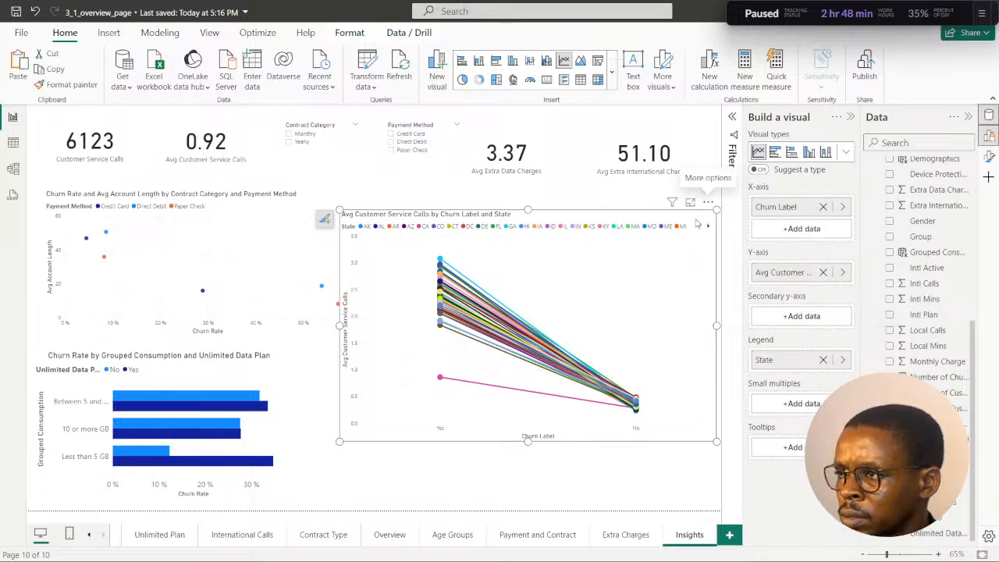
Recheck the DataCamp instruction in Chrome, then in Power BI swap the grouped consumption bar chart upward and the line chart to the page's lower area.
drag(697, 222, 676, 220)
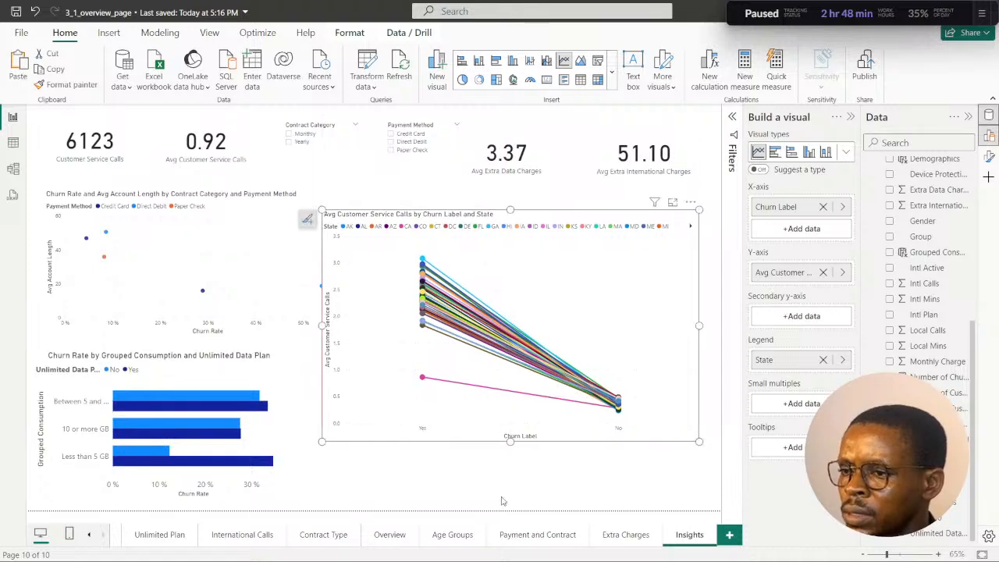
click(537, 547)
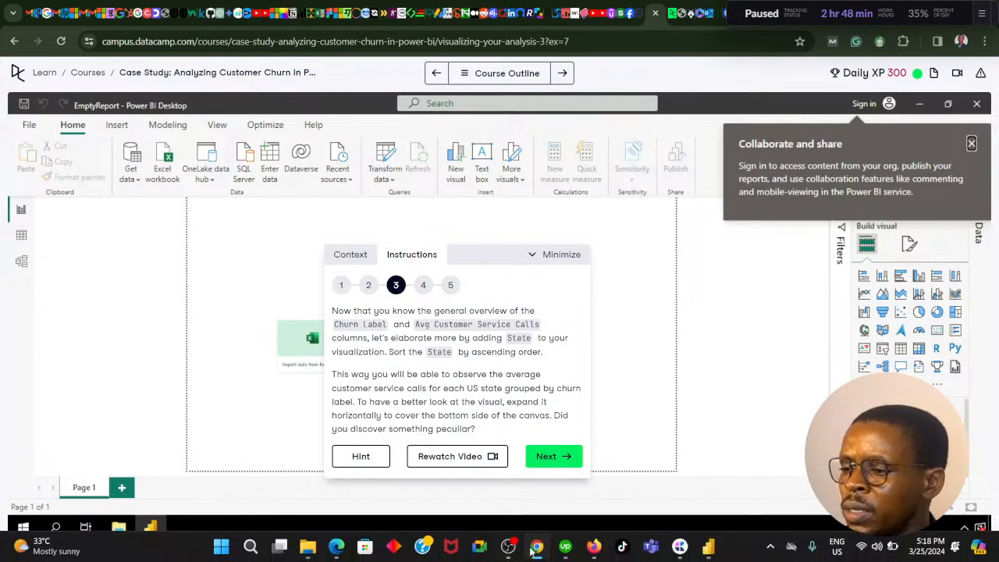
click(536, 547)
click(282, 367)
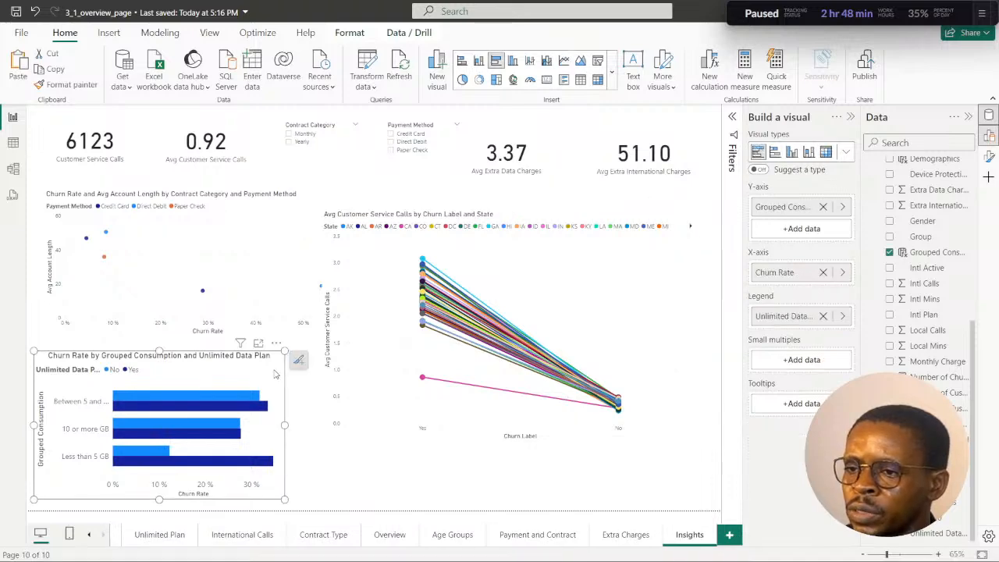
drag(282, 367, 448, 207)
drag(341, 440, 197, 456)
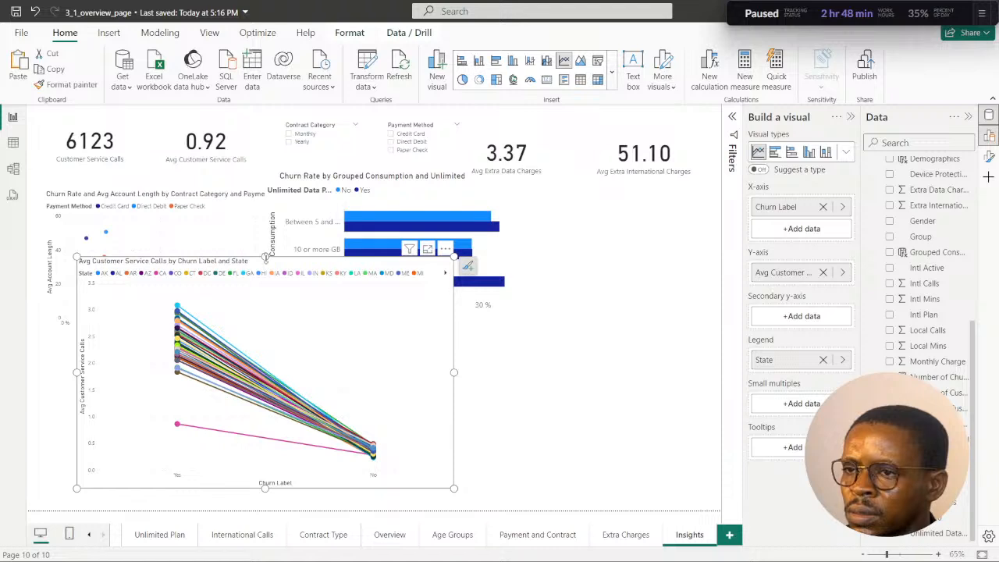
Make the line chart shorter and wider so it spans the lower canvas, and check the state values for both churn labels.
drag(265, 258, 265, 337)
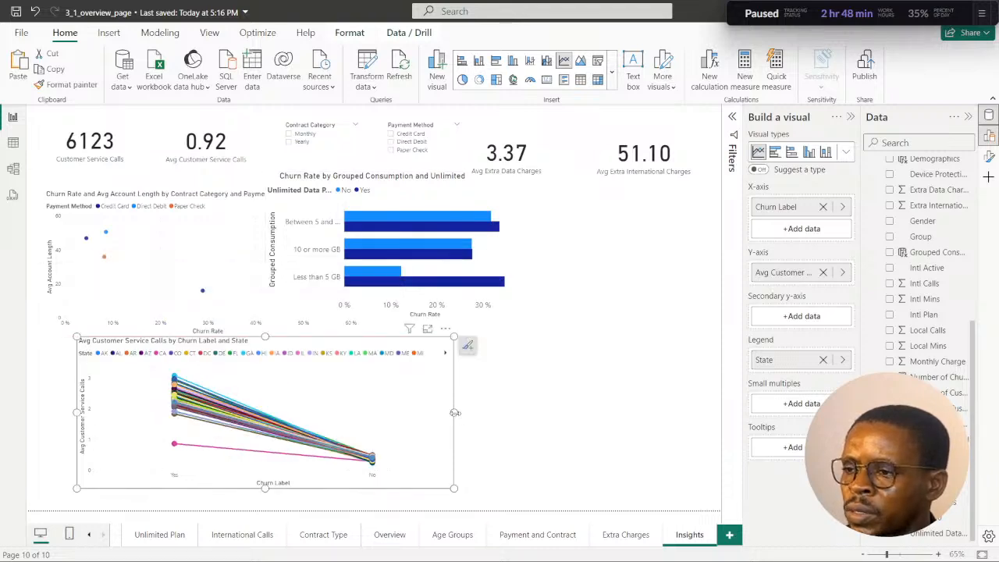
drag(455, 413, 628, 412)
mouse_move(224, 446)
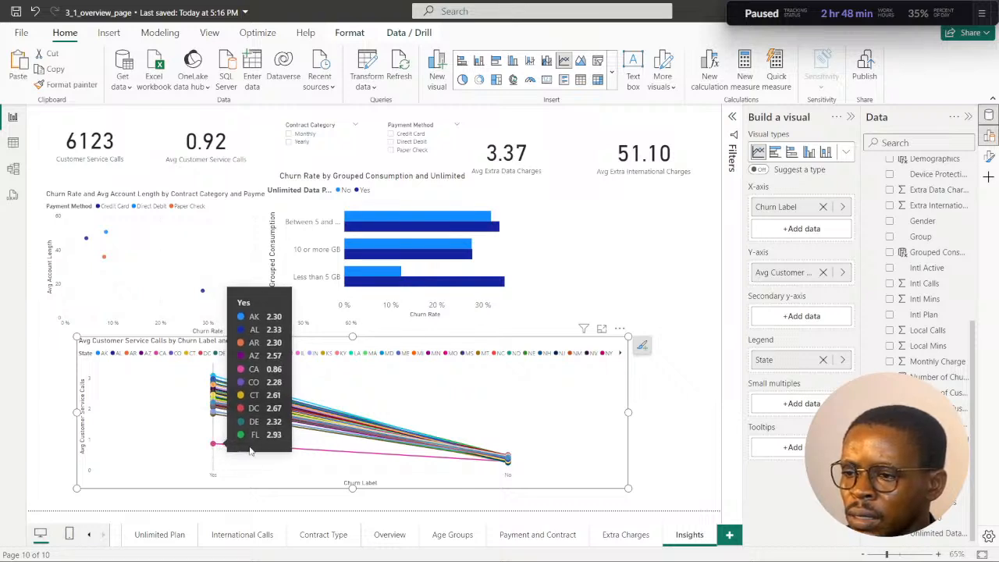
mouse_move(508, 461)
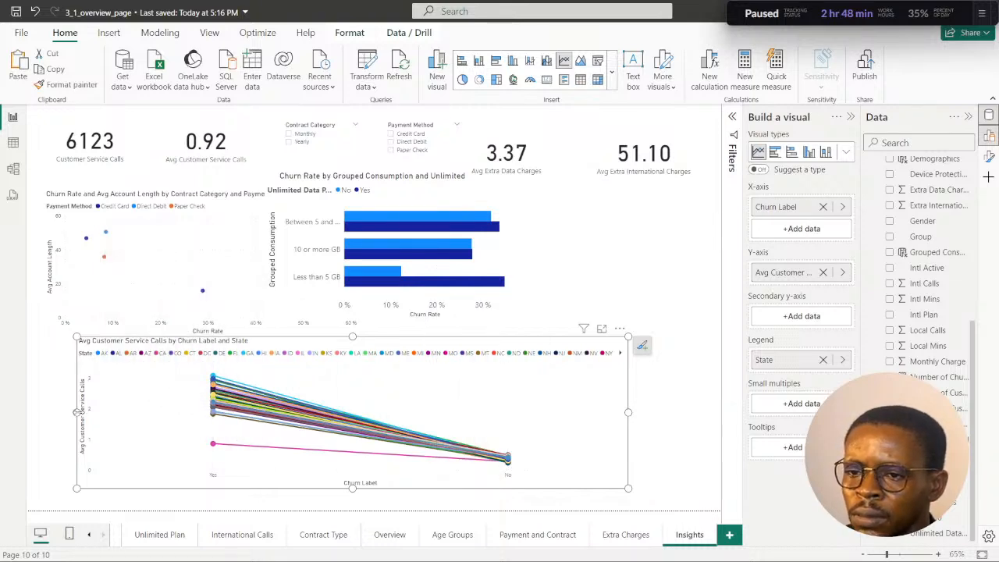
drag(77, 411, 56, 415)
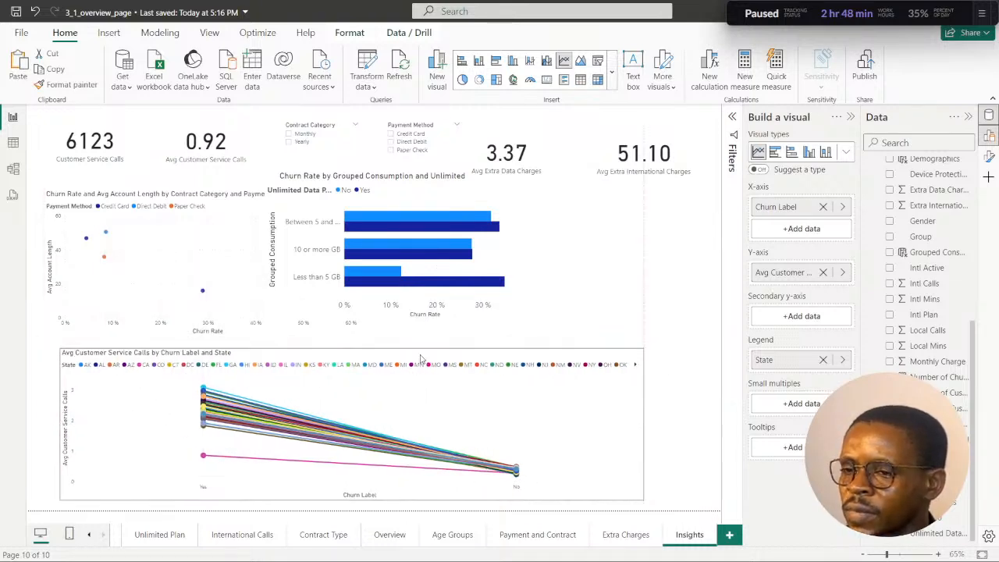
drag(421, 359, 427, 363)
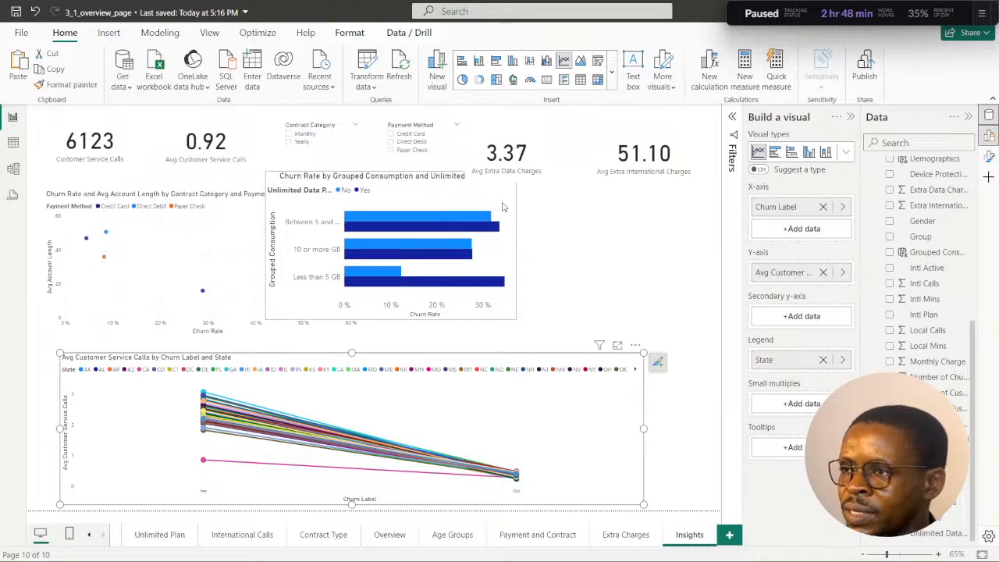
Arrange the grouped consumption bar chart beside the scatter chart and shift the scatter chart slightly up and left.
drag(504, 207, 631, 218)
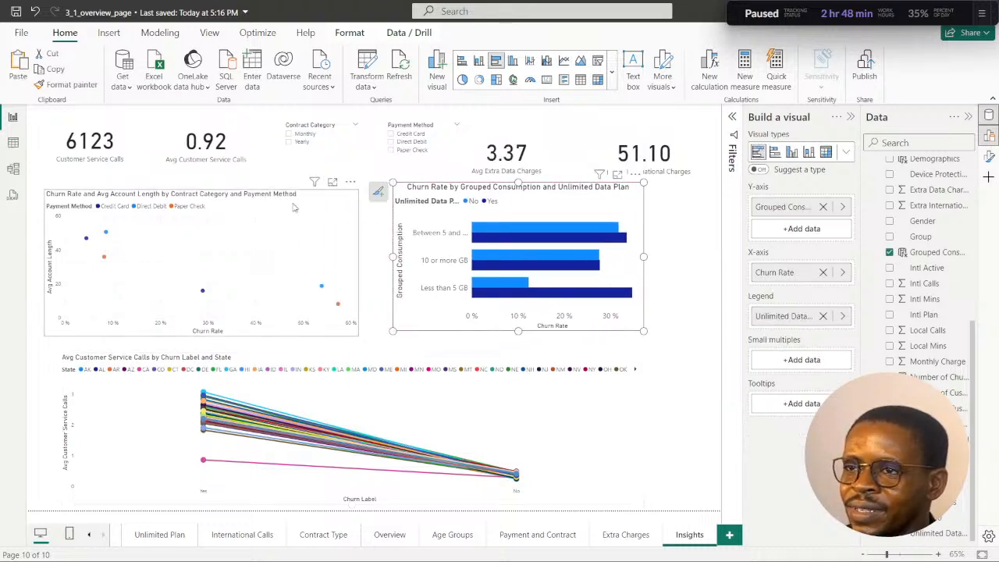
drag(331, 201, 319, 184)
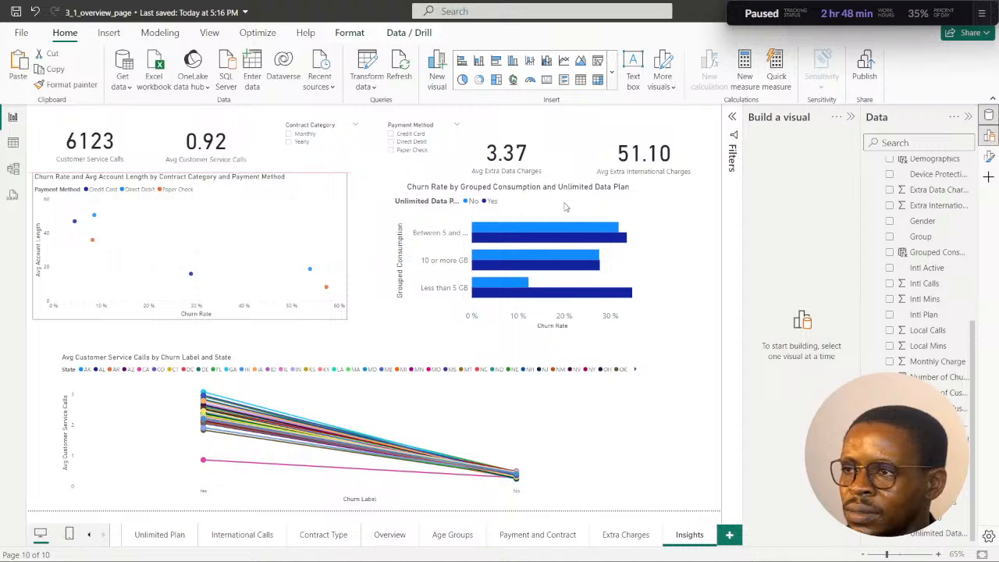
click(637, 192)
drag(637, 193, 619, 192)
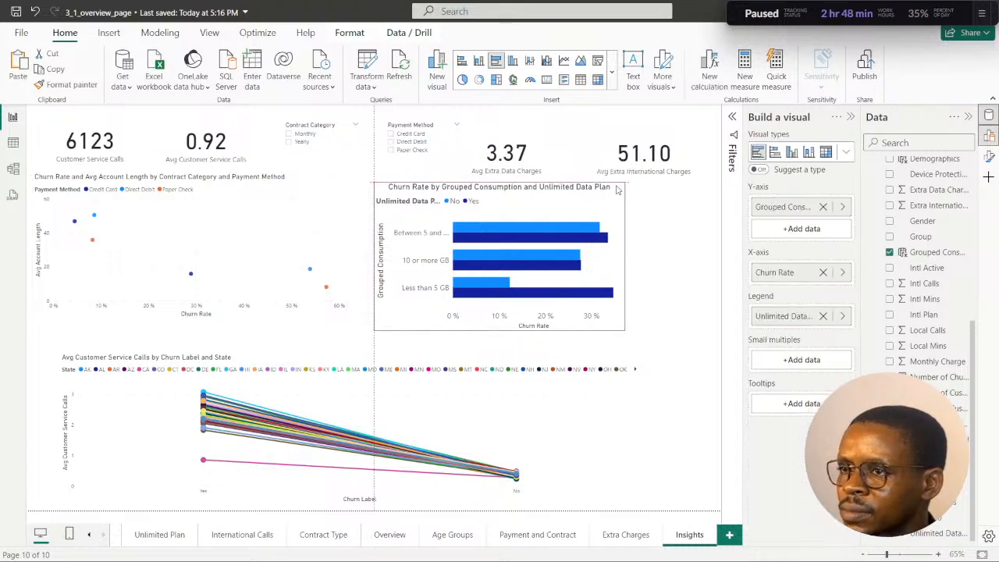
Move the Avg Extra Data Charges and Avg Extra International Charges cards up, clear of the bar chart.
click(545, 153)
drag(539, 152, 538, 135)
click(648, 141)
drag(648, 140, 634, 123)
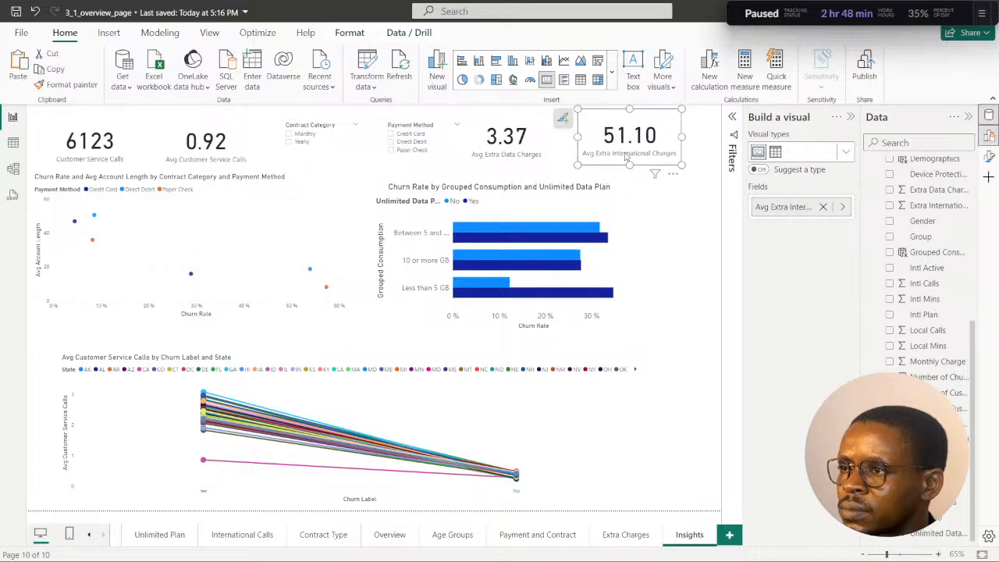
Widen the grouped consumption bar chart and reposition the line chart beneath the two upper charts.
click(616, 227)
drag(624, 330, 673, 332)
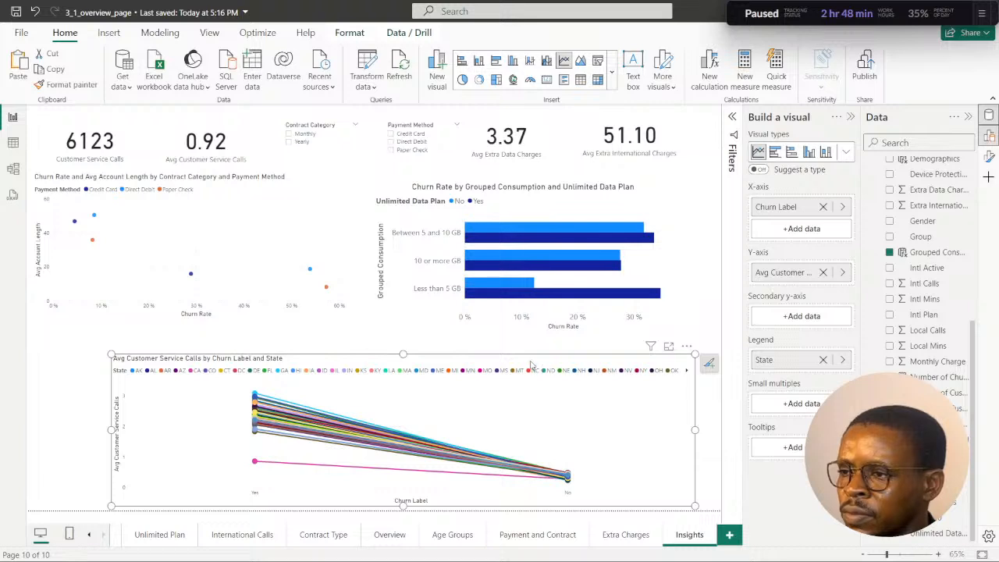
drag(289, 416, 310, 406)
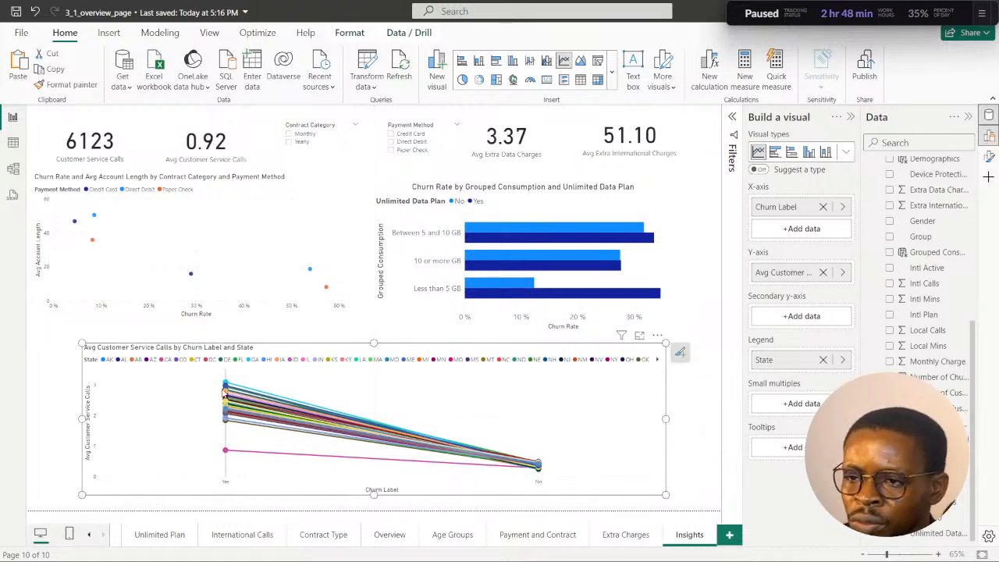
mouse_move(225, 394)
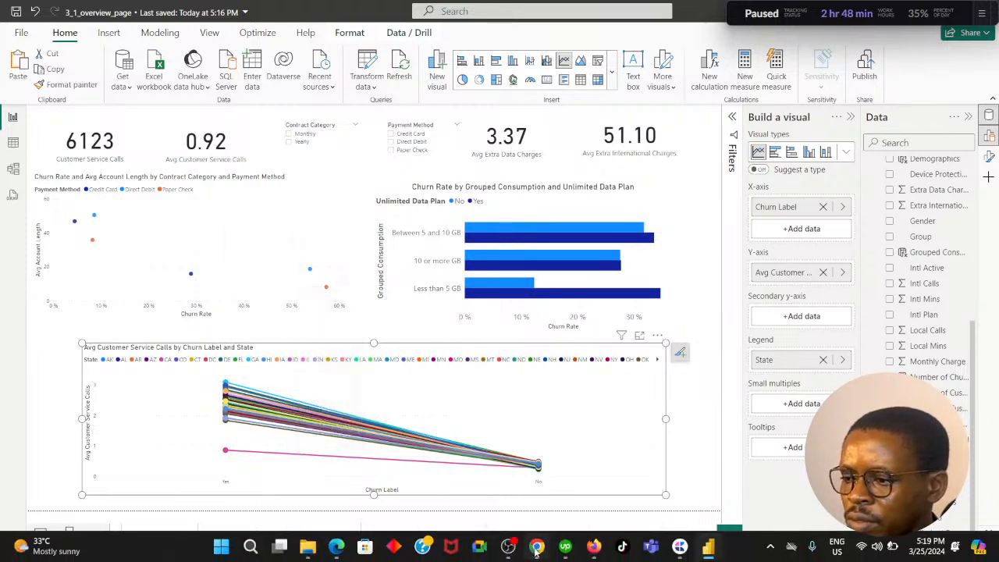
Advance the DataCamp exercise in Chrome to instruction 4, read it, and return to Power BI.
click(537, 546)
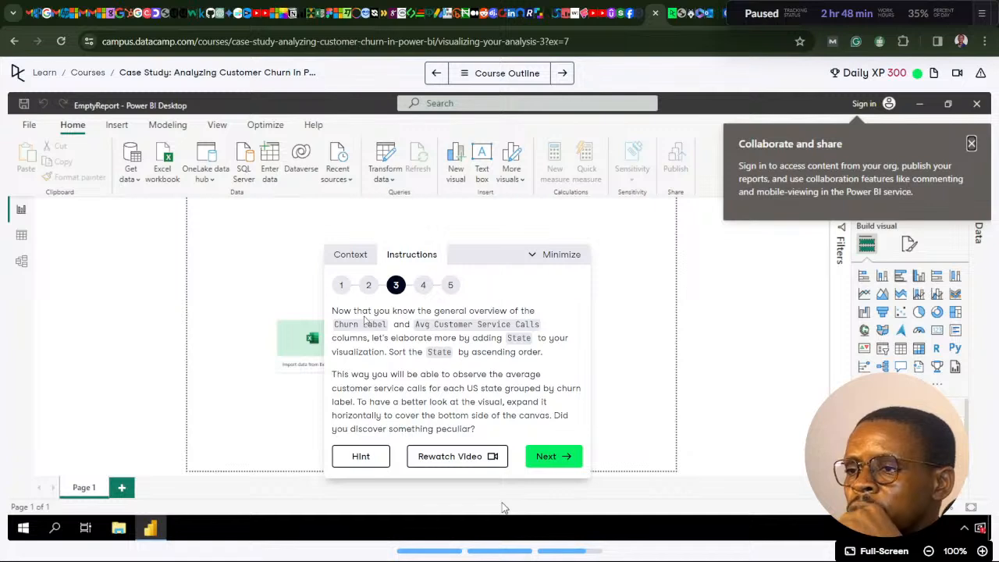
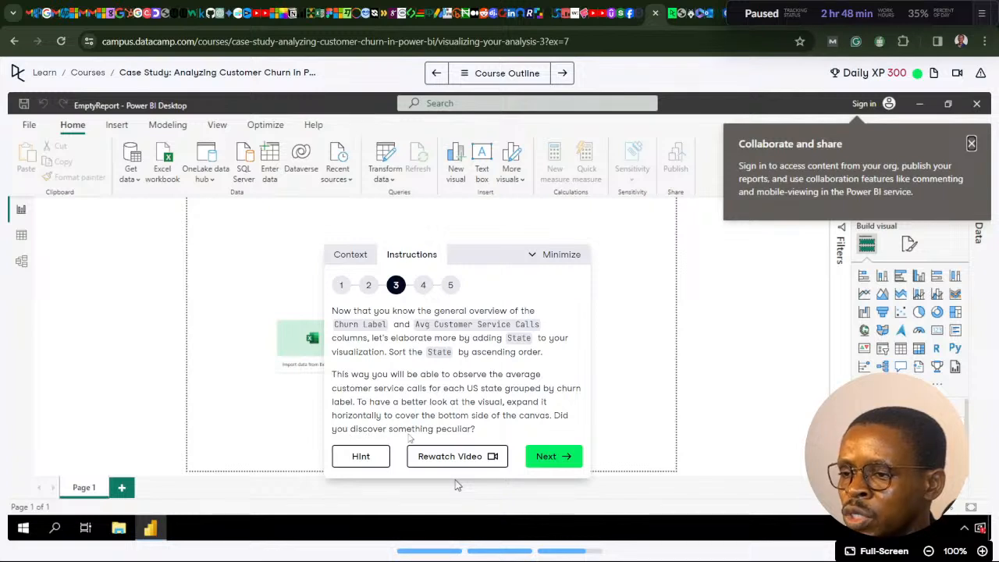
click(550, 456)
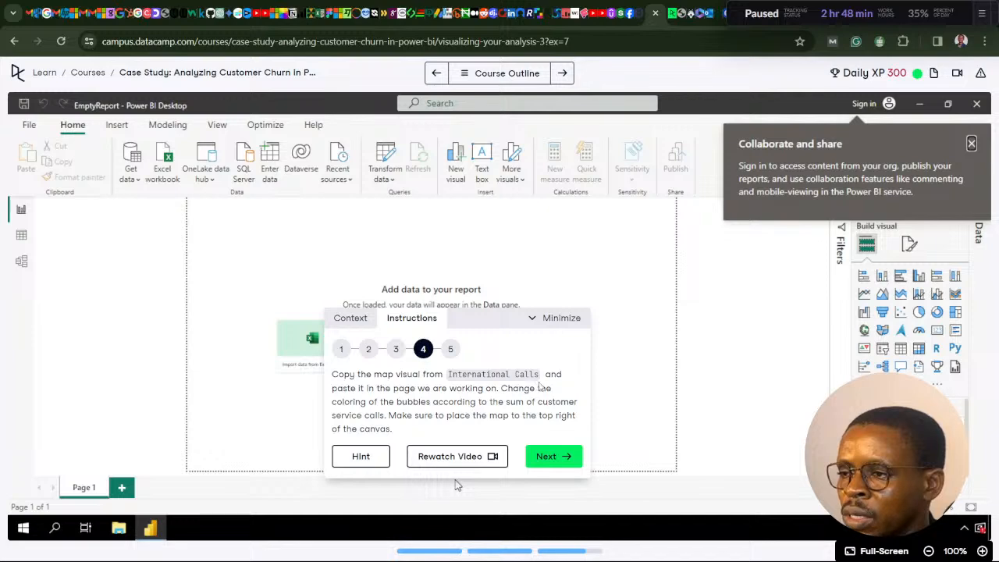
click(536, 549)
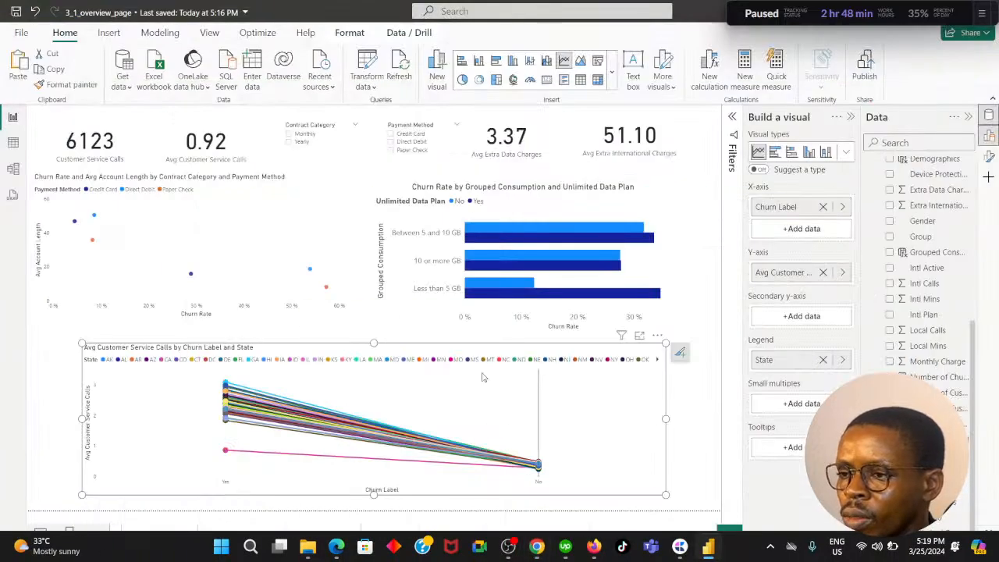
Narrow the line chart and fit it under the scatter chart, freeing canvas space beside it, and check the values for churn label No.
drag(373, 342, 373, 302)
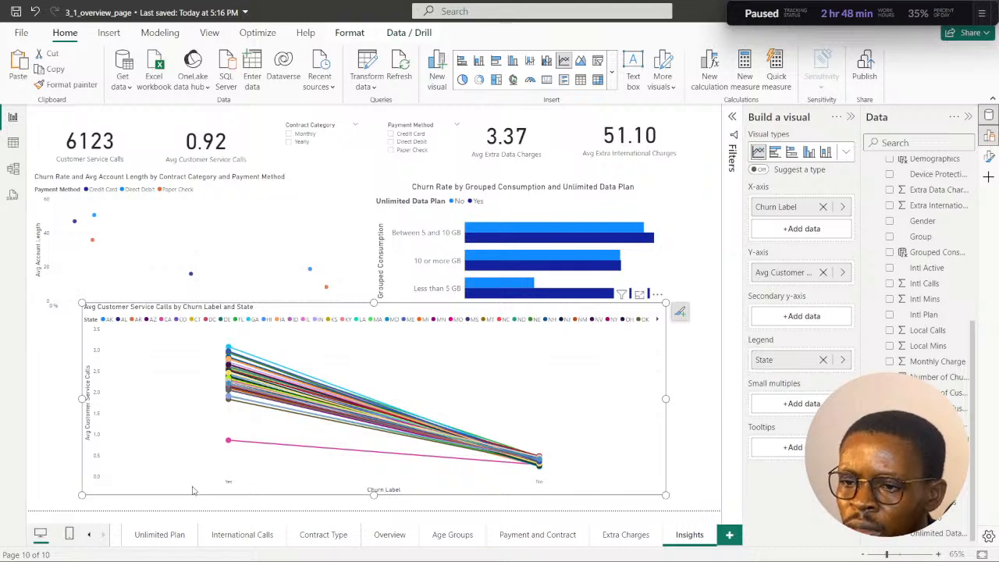
drag(193, 491, 157, 496)
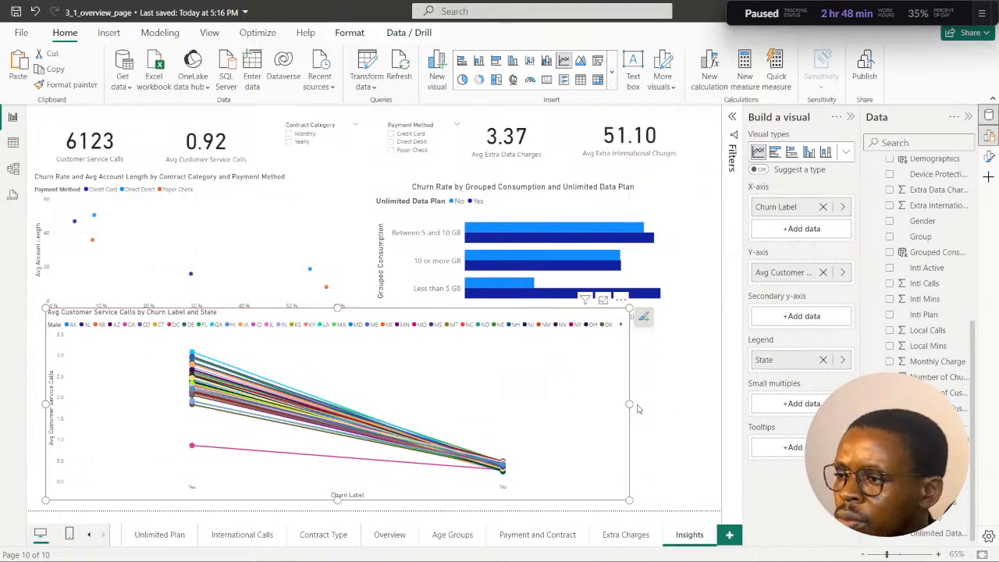
drag(629, 404, 447, 404)
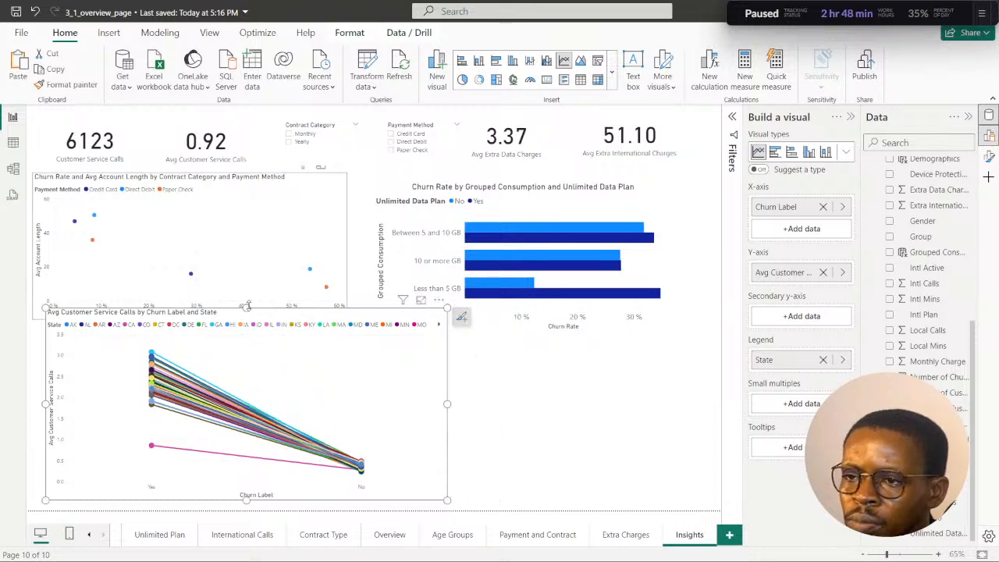
drag(245, 307, 235, 327)
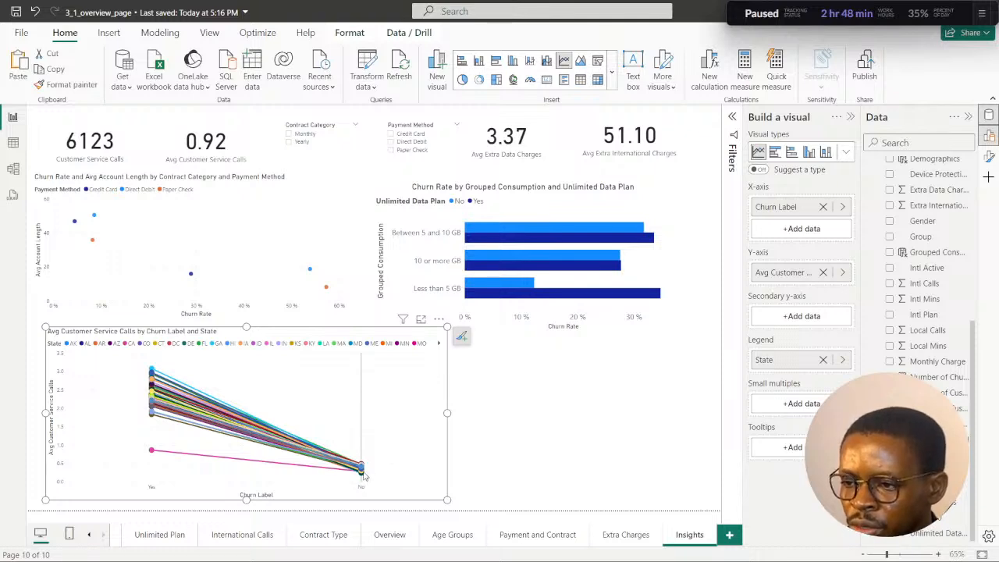
mouse_move(364, 475)
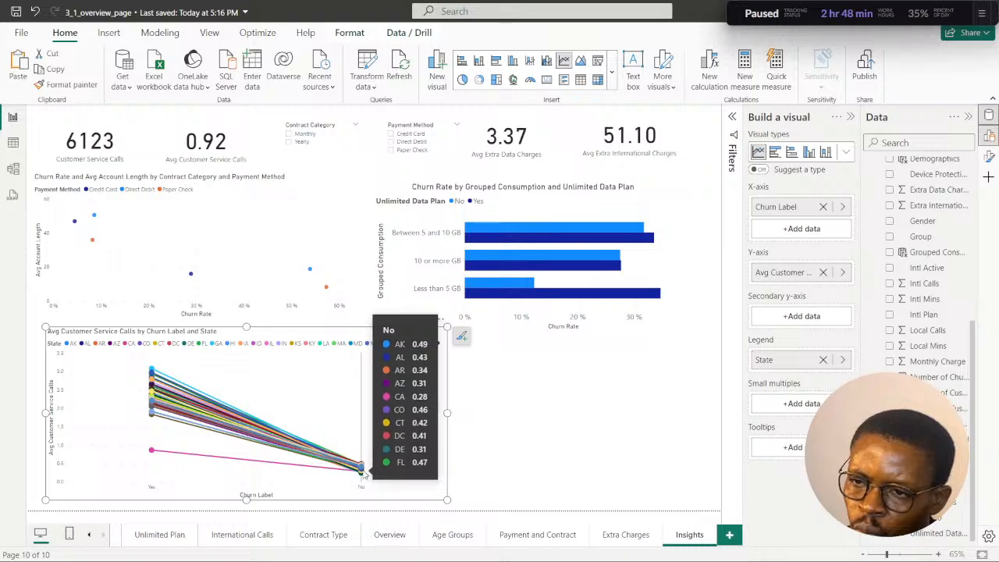
Open the International Calls page and read the details of the map visual's disabled notice.
click(592, 456)
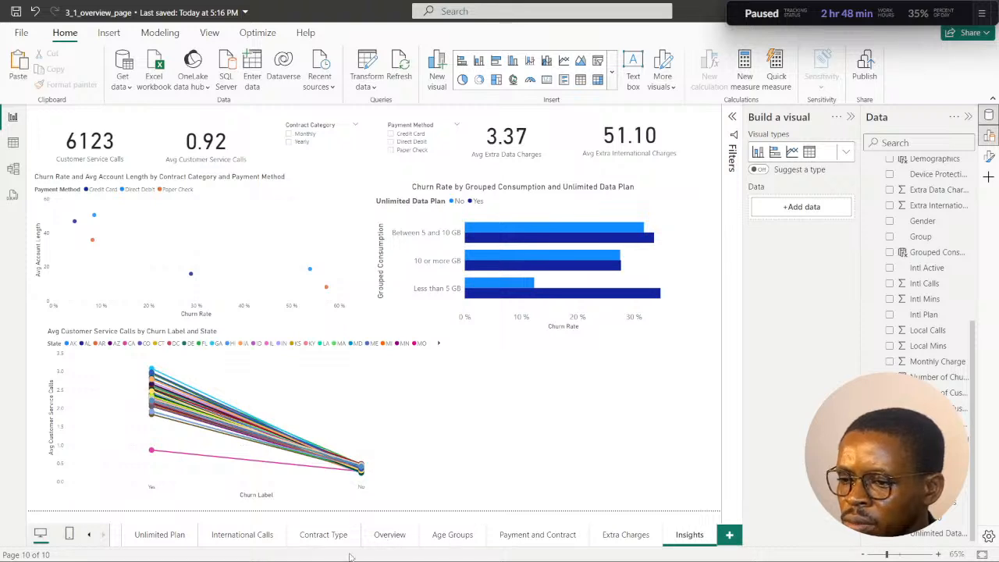
click(238, 536)
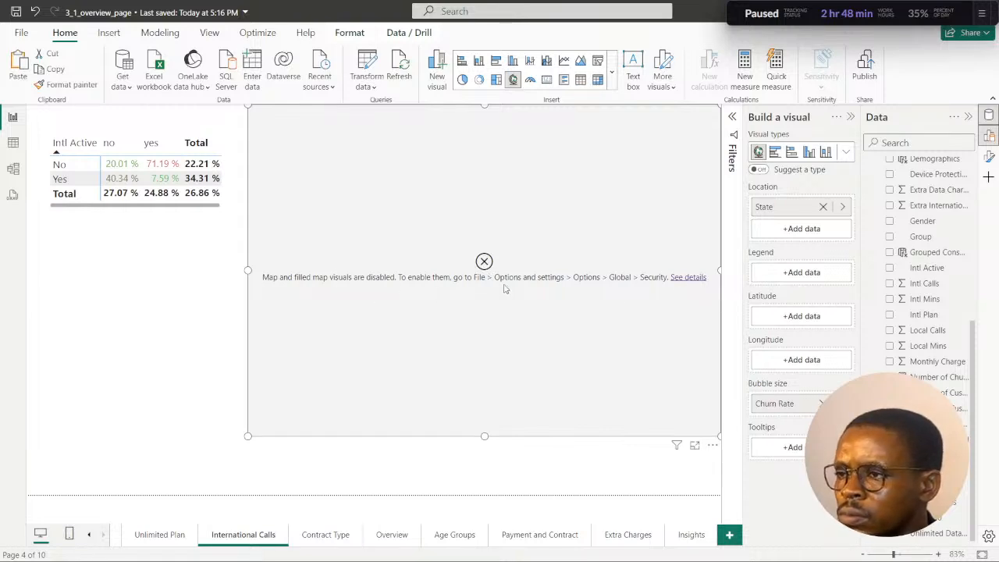
click(690, 278)
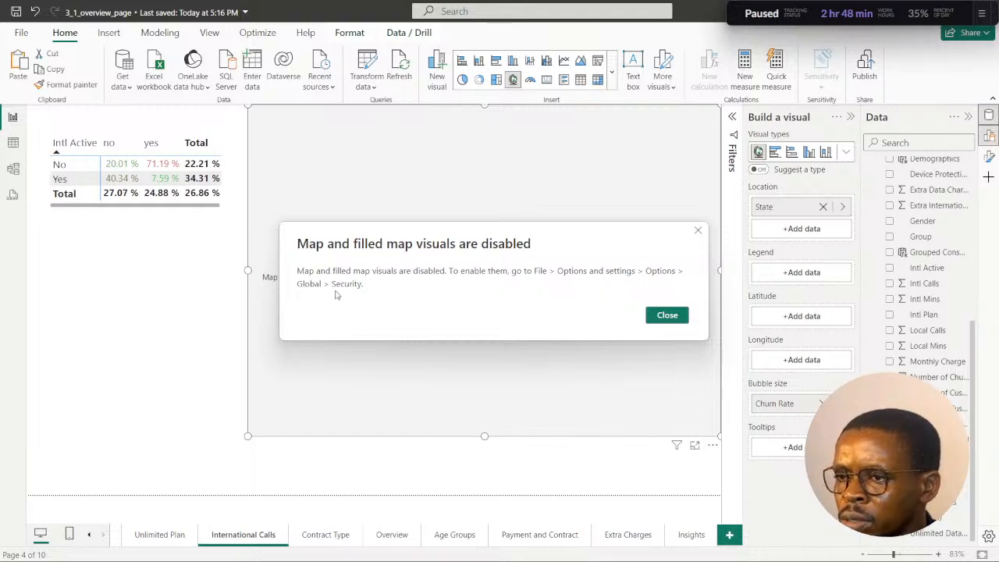
click(665, 316)
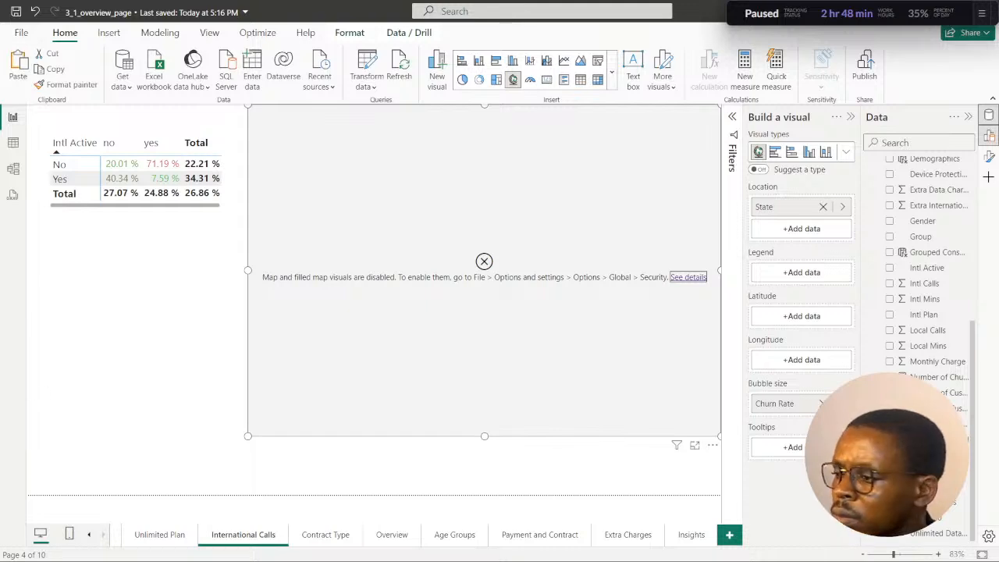
Enable Use ArcGIS for Power BI and Use Map and Filled Map visuals in the global security options.
click(989, 539)
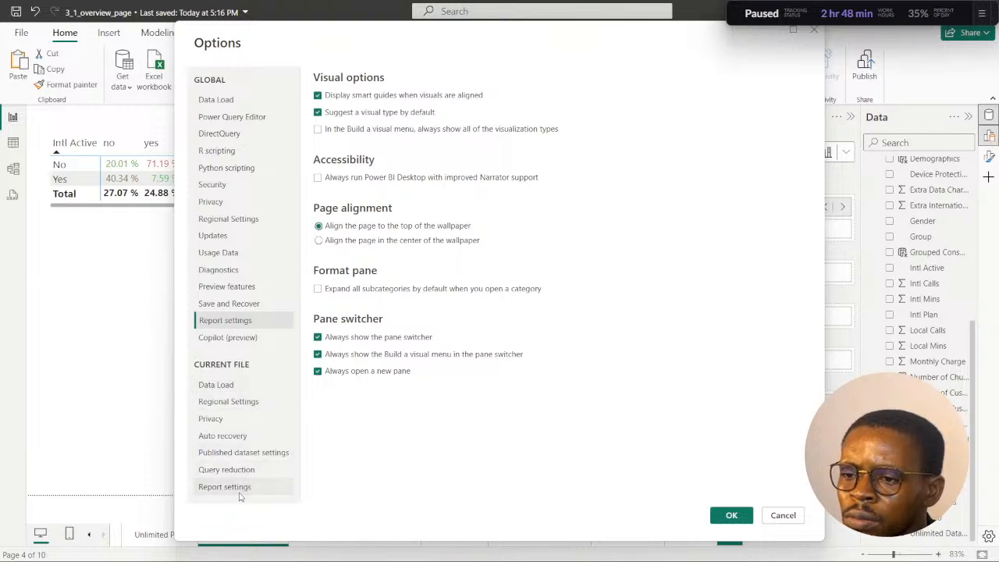
click(783, 515)
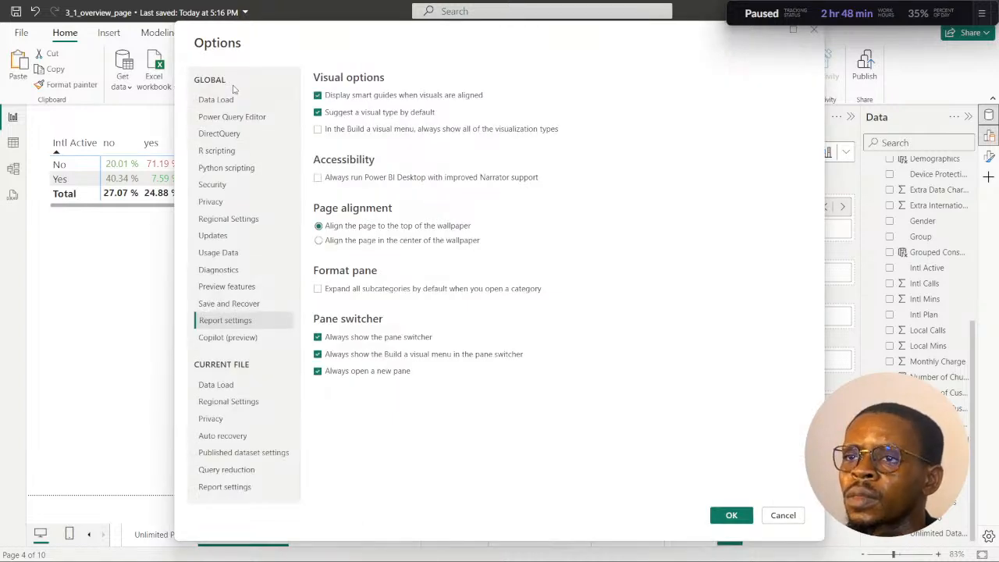
click(215, 185)
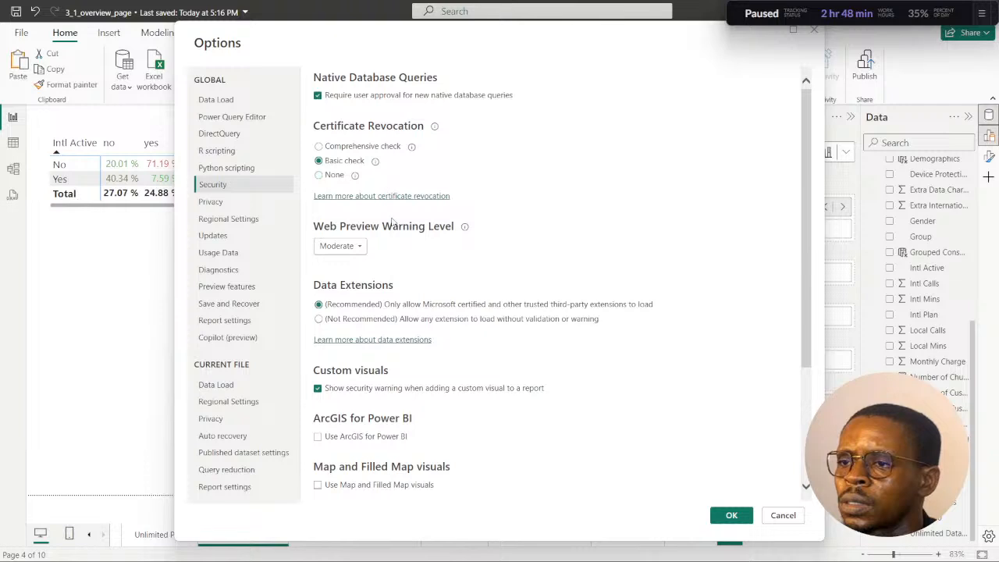
scroll(396, 419, down, 3)
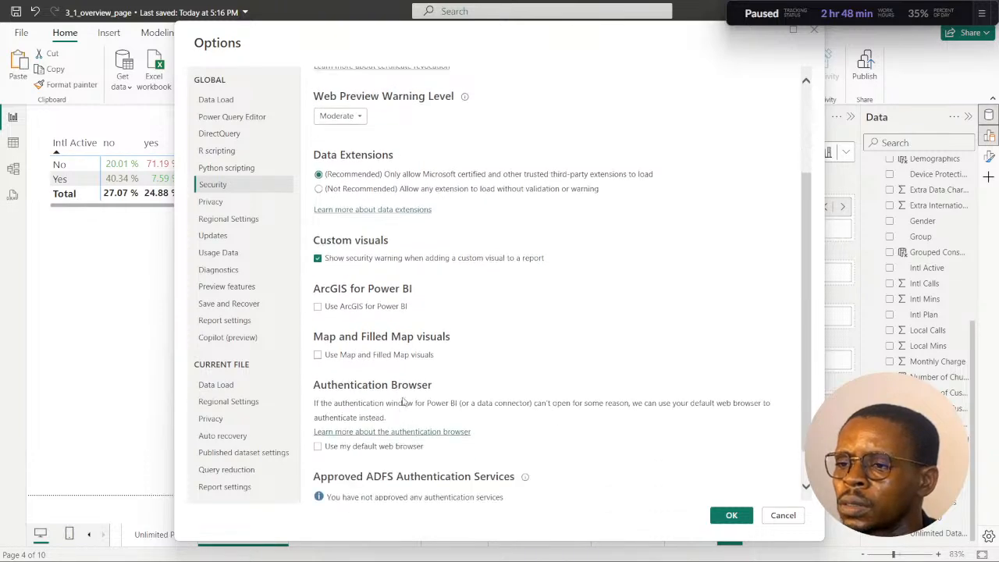
click(317, 309)
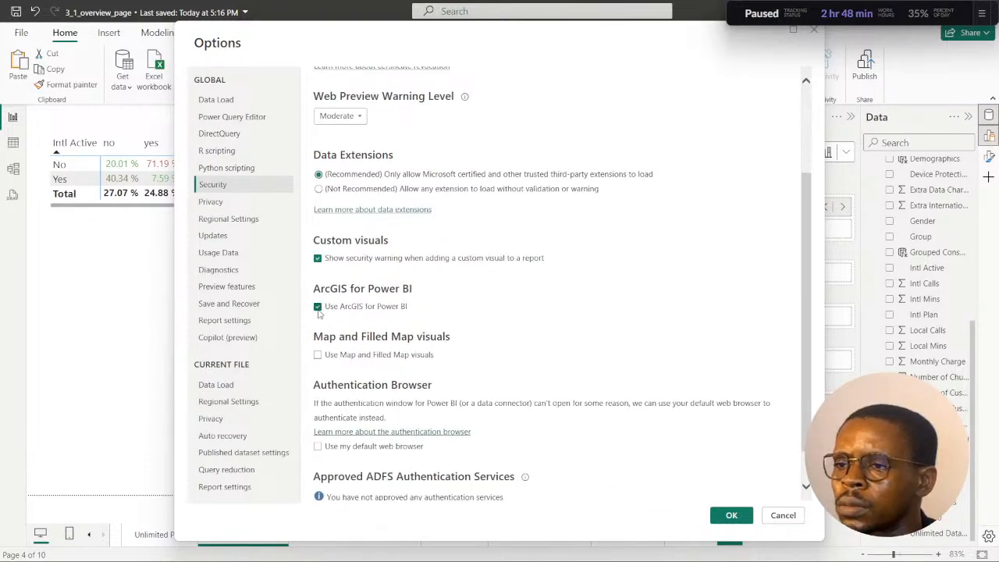
click(318, 355)
scroll(319, 357, down, 1)
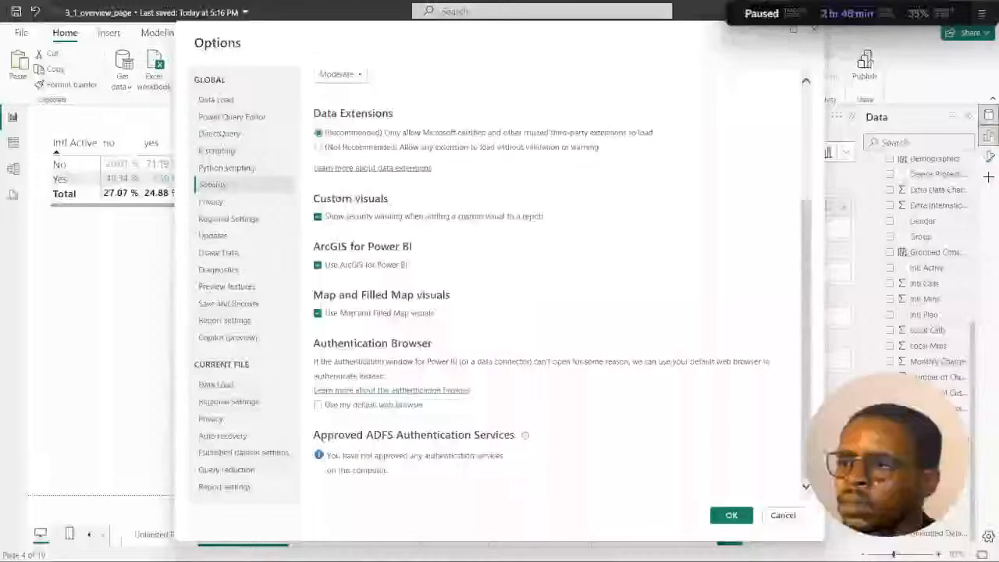
click(731, 515)
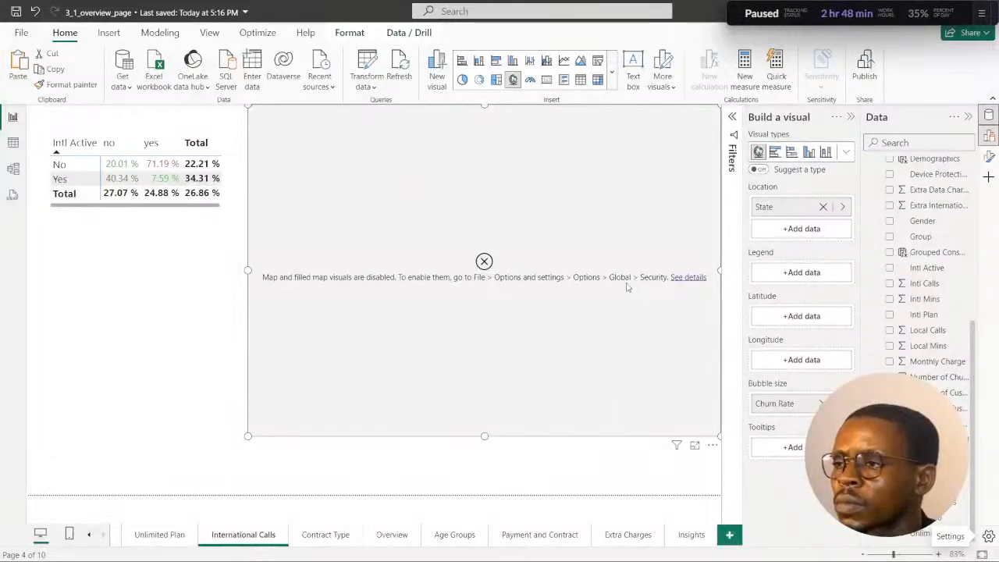
Reread the map visual's notice and review the ArcGIS and Map and Filled Map settings in the global security options.
click(683, 280)
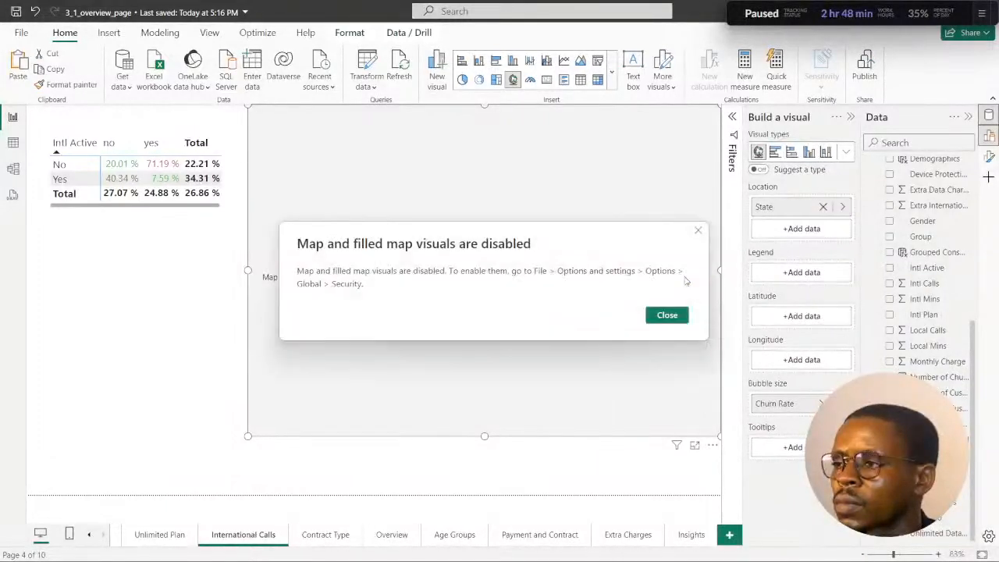
click(667, 314)
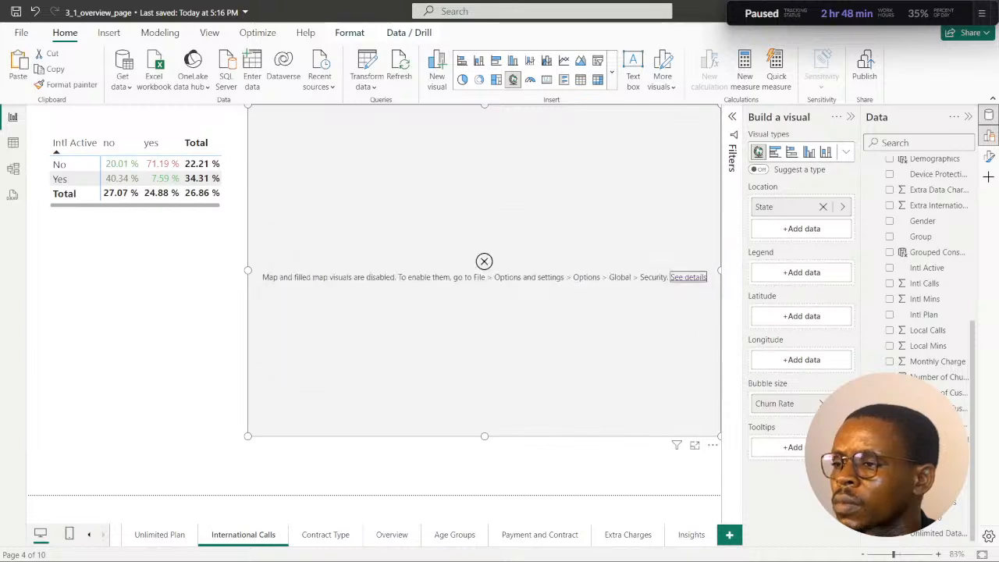
click(987, 537)
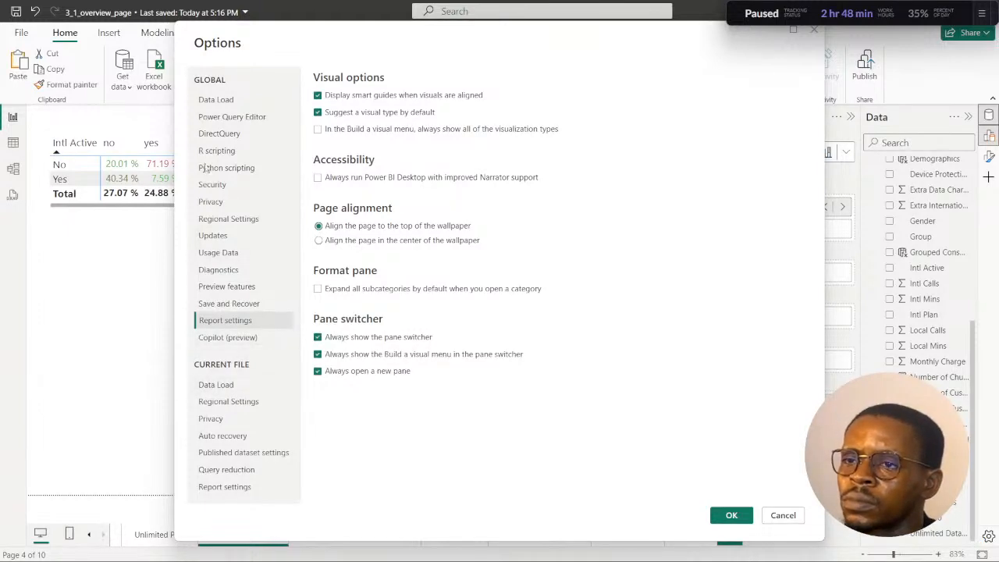
click(211, 192)
scroll(399, 284, down, 1)
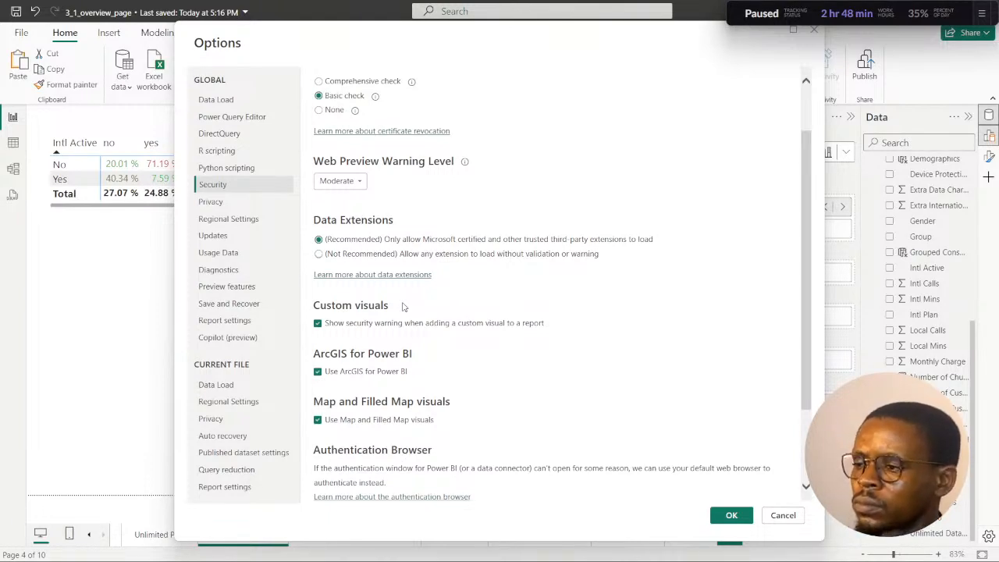
scroll(461, 395, down, 2)
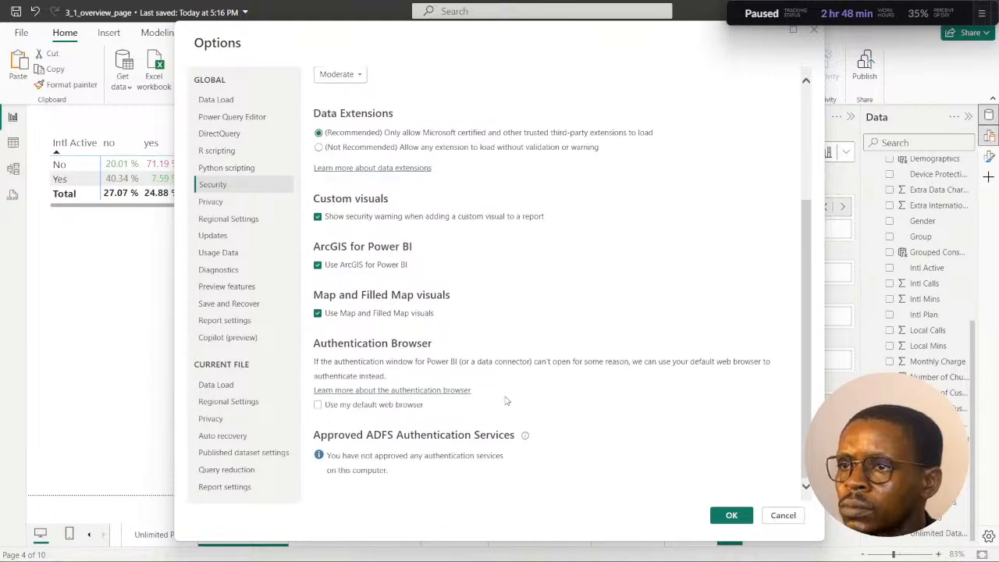
scroll(504, 400, up, 3)
scroll(492, 372, down, 3)
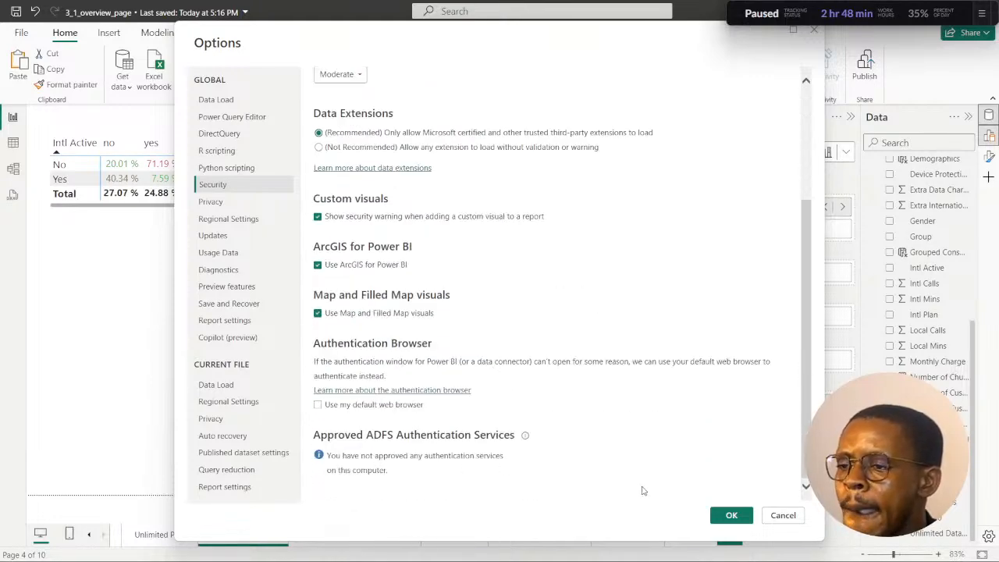
click(727, 515)
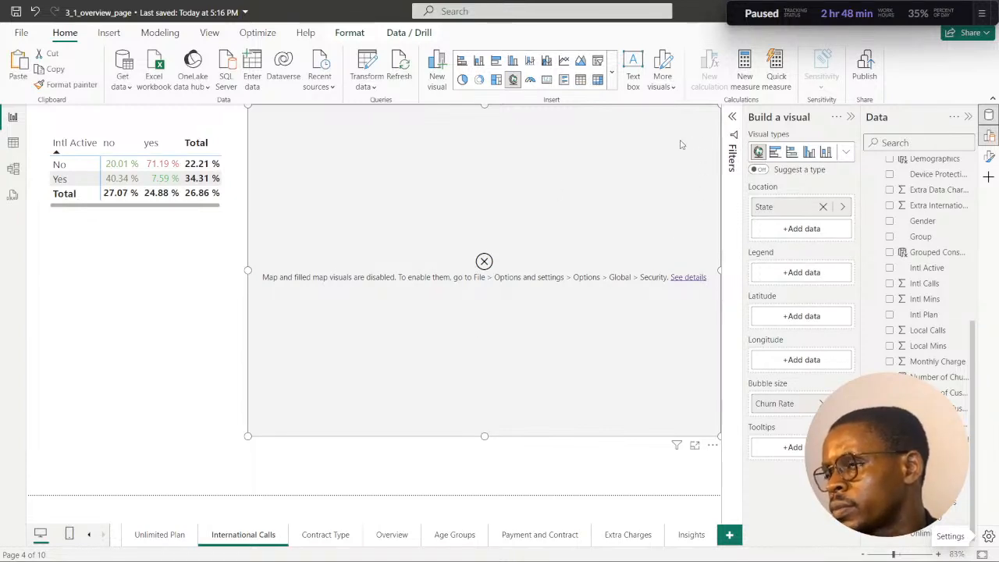
Reload the International Calls map by shifting it slightly, converting it to a clustered bar chart and changing it back to a map.
mouse_move(680, 142)
mouse_down()
mouse_move(660, 163)
mouse_move(671, 157)
mouse_up()
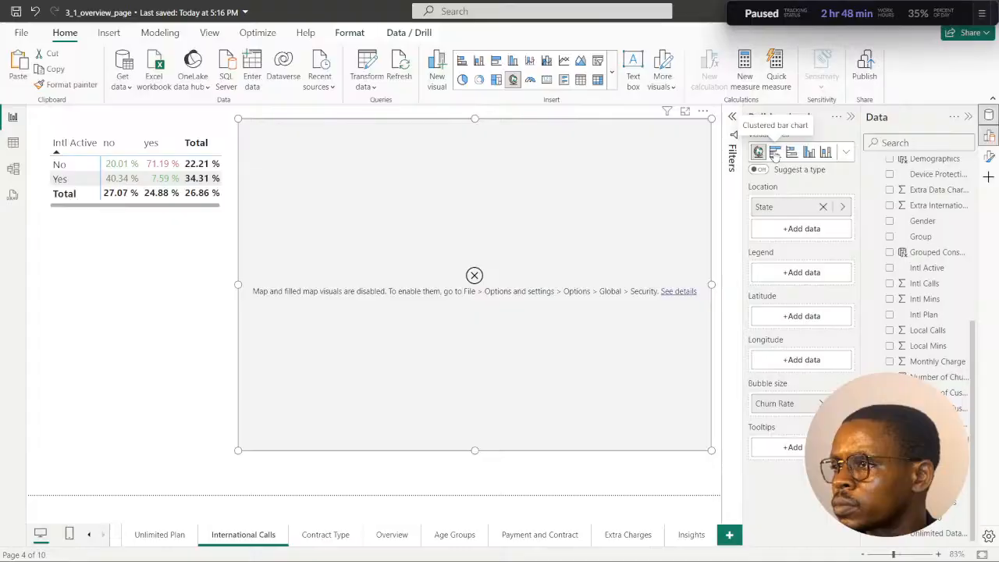
click(775, 153)
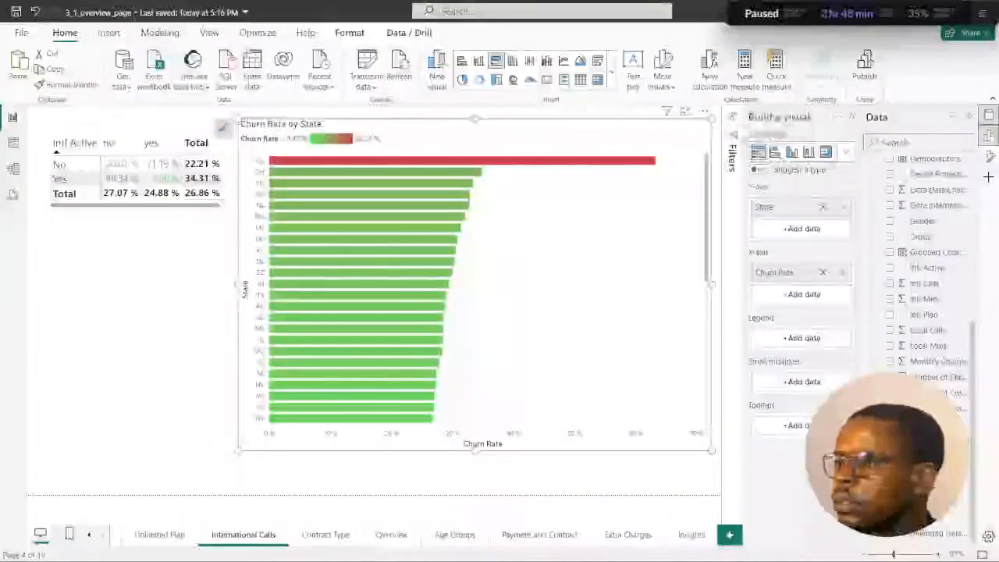
click(846, 153)
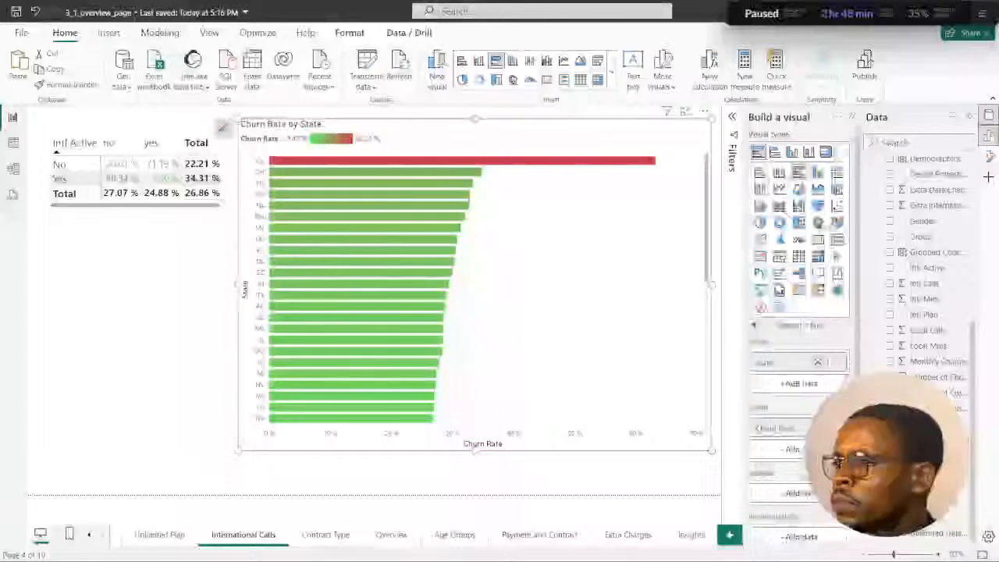
click(818, 222)
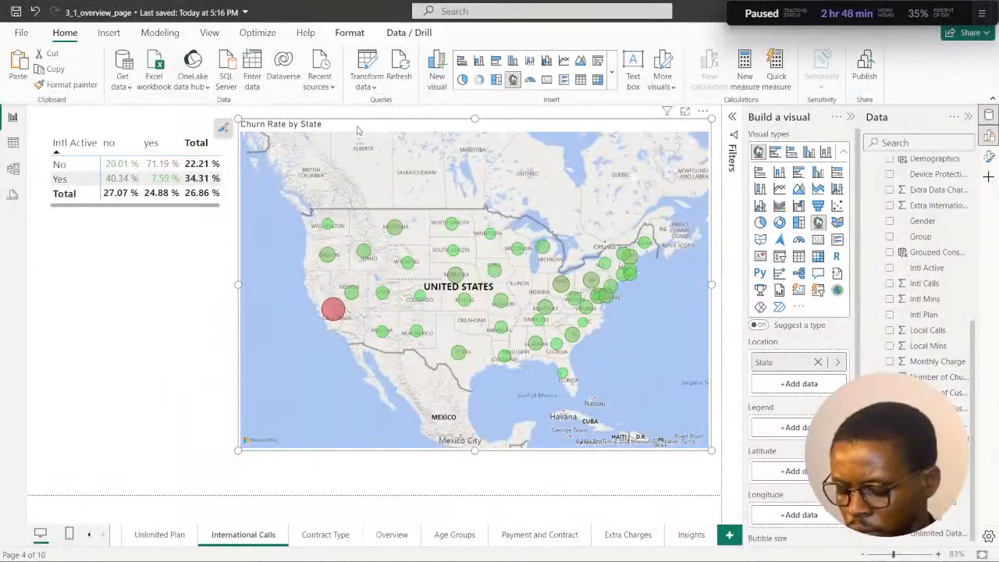
Copy the Churn Rate by State map onto the Insights page and fit it under the bar chart, beside the line chart.
click(691, 535)
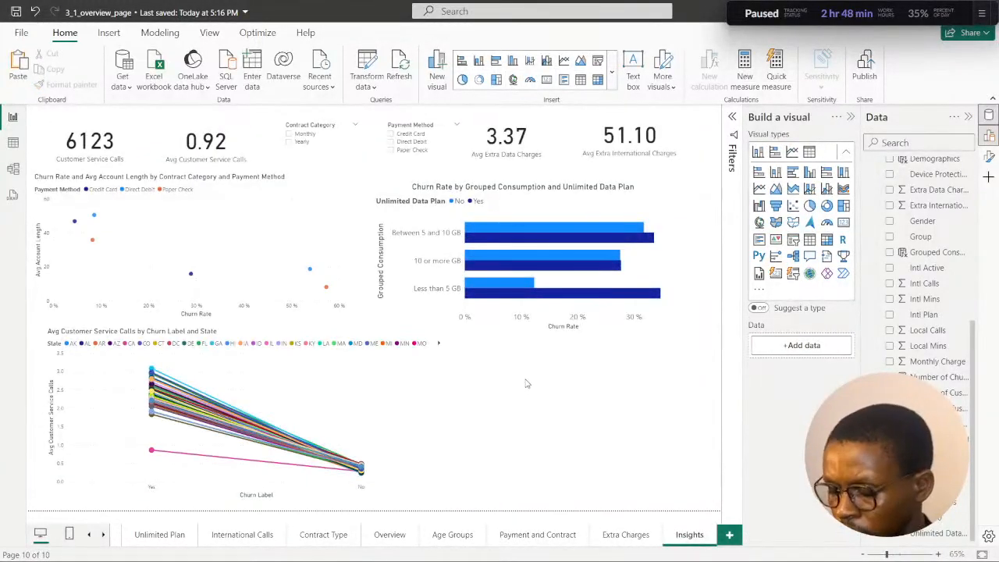
key(ctrl+v)
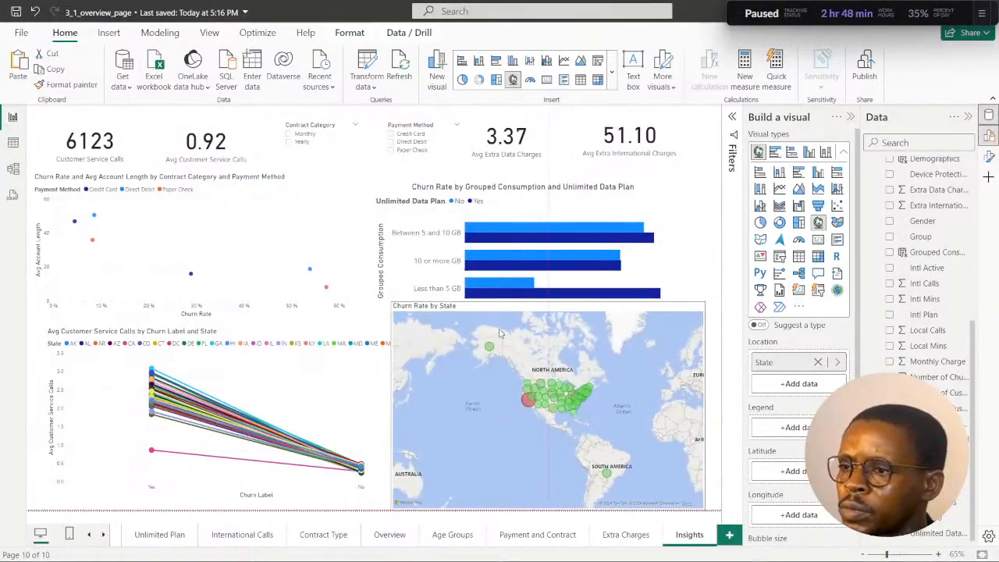
drag(394, 303, 442, 327)
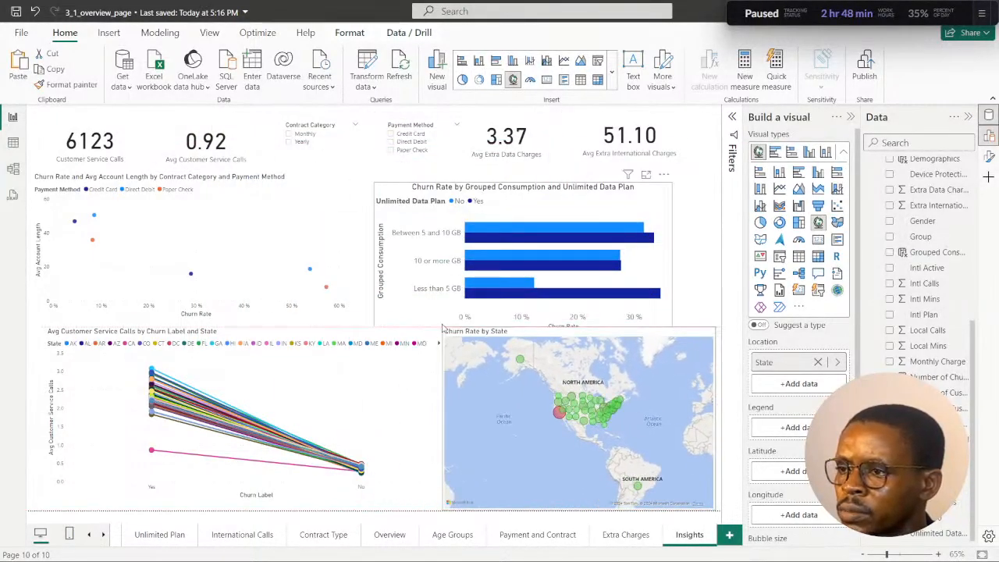
scroll(591, 427, up, 3)
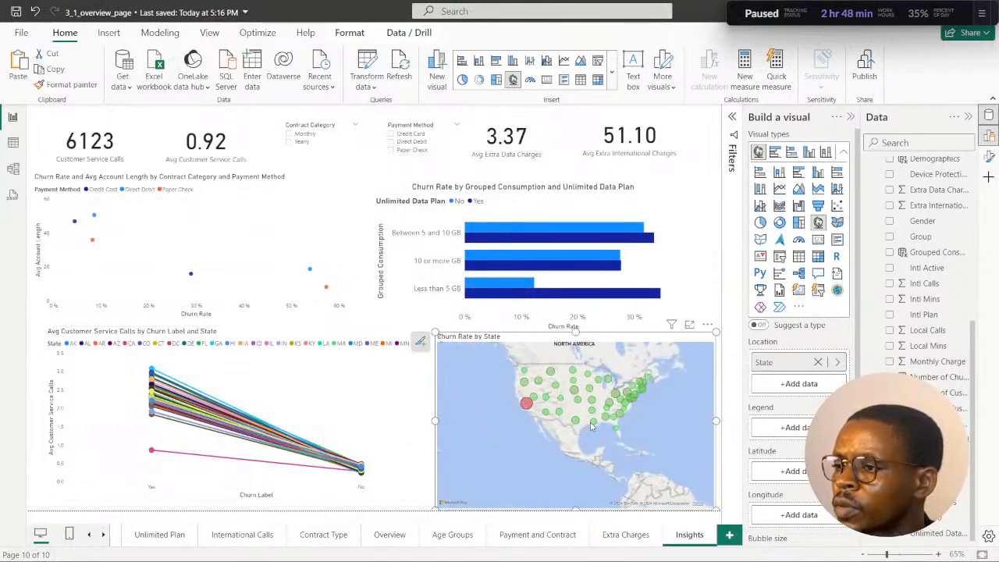
scroll(591, 426, up, 3)
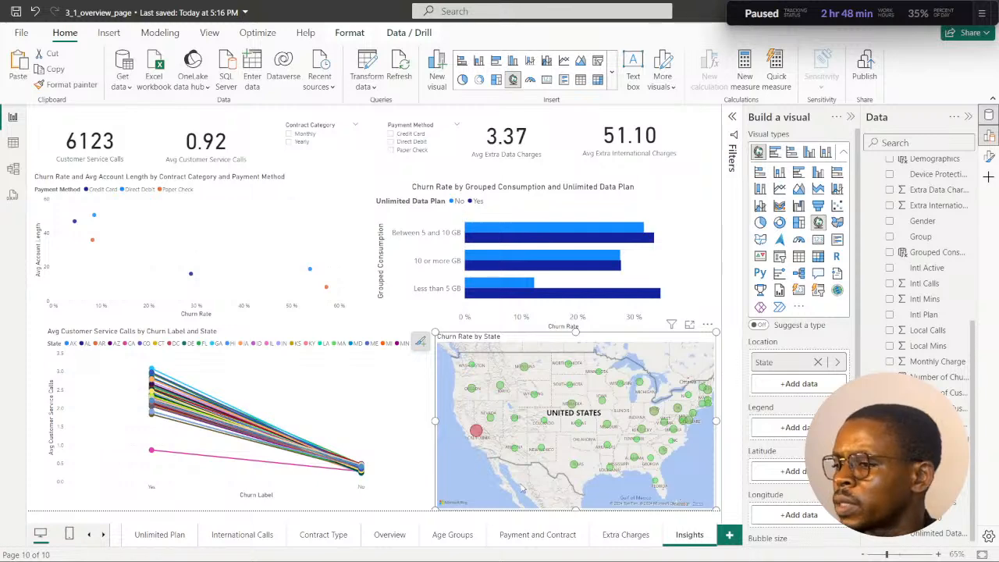
Switch to Chrome to reread instruction 4 of the DataCamp exercise on the map's bubble coloring and placement, and return to Power BI.
click(537, 547)
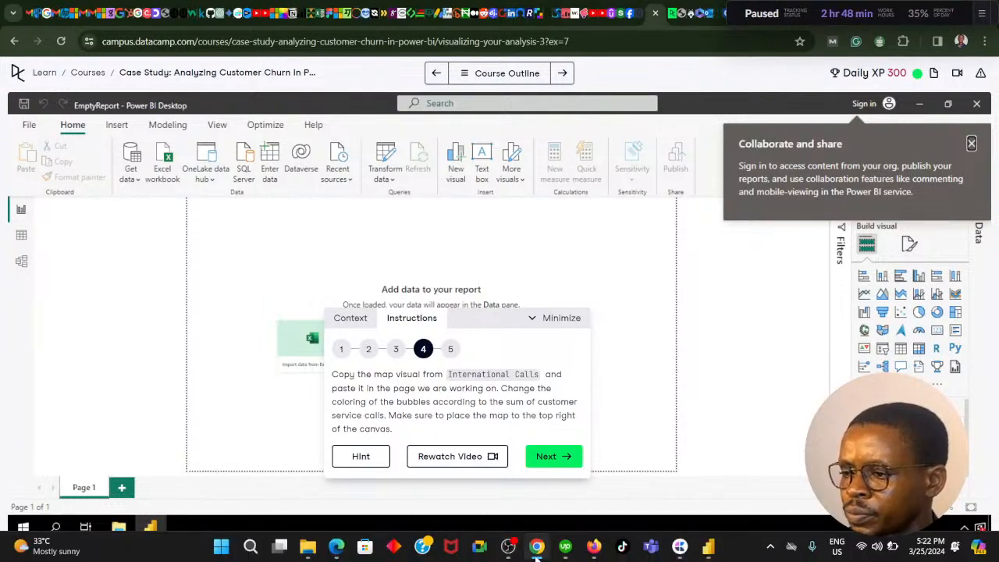
mouse_move(537, 555)
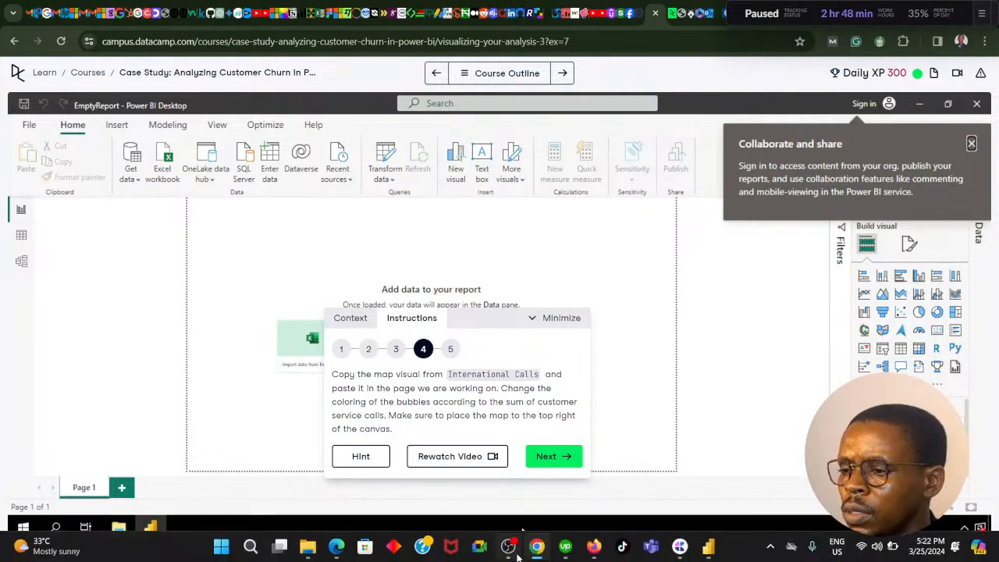
click(535, 551)
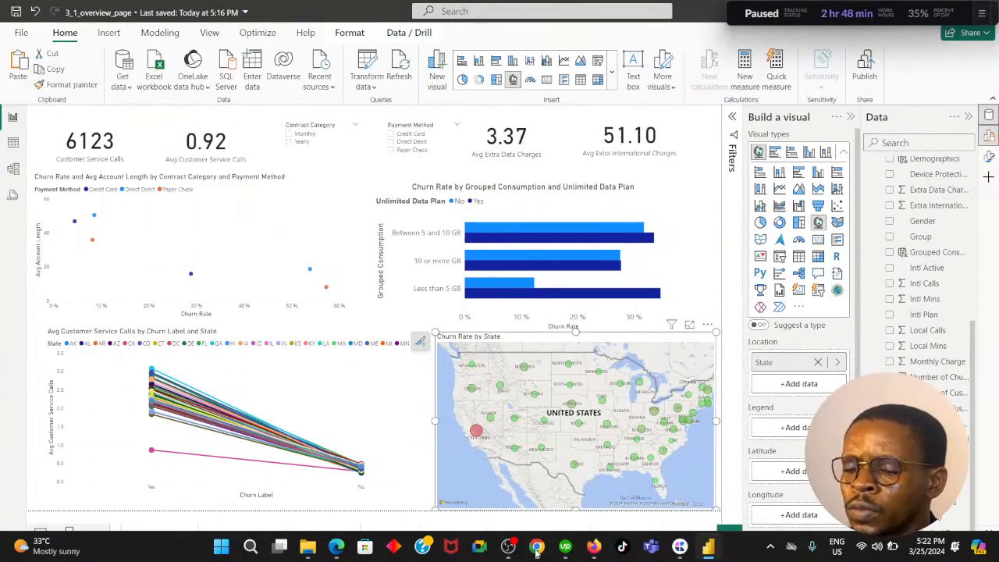
click(536, 551)
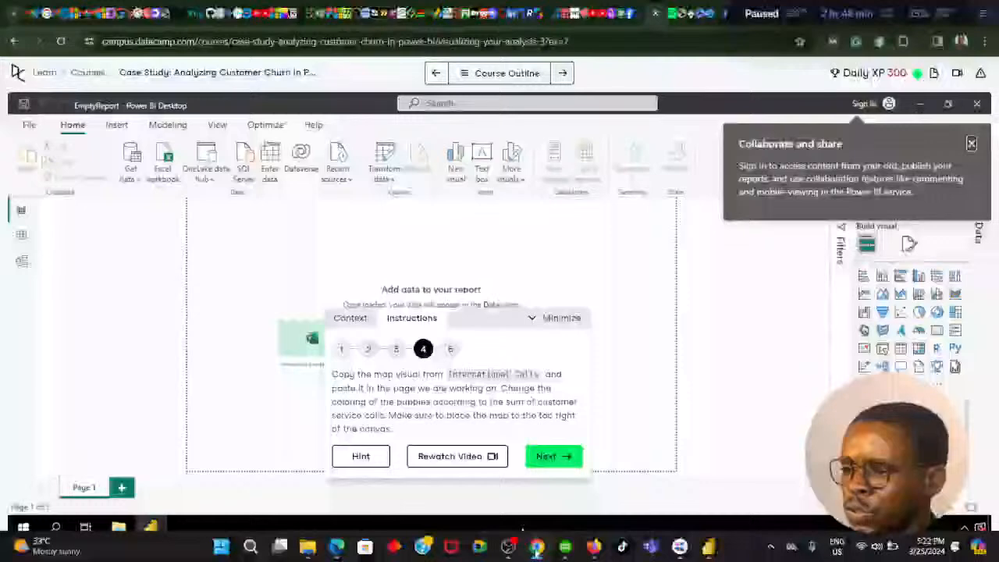
click(537, 552)
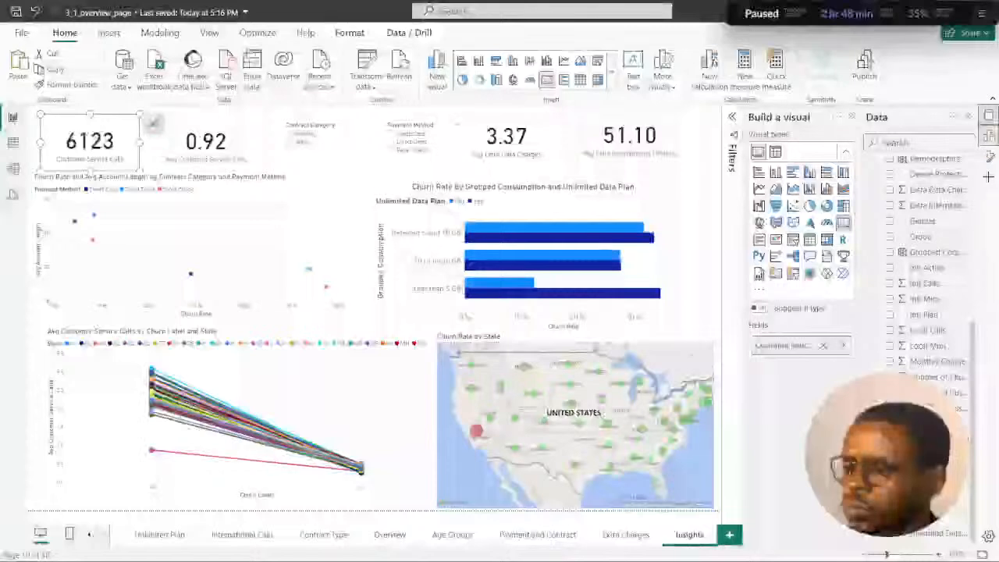
click(537, 547)
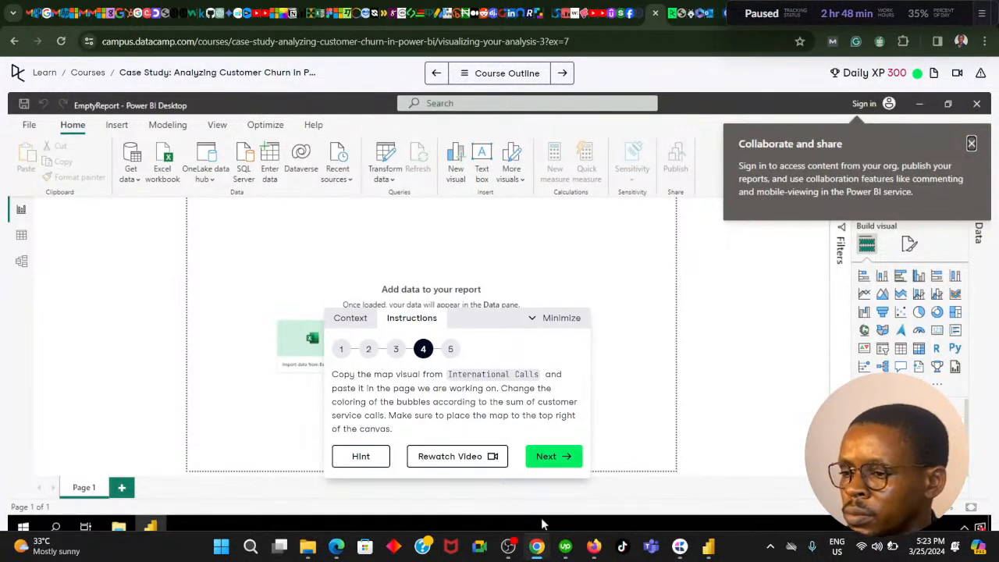
click(537, 480)
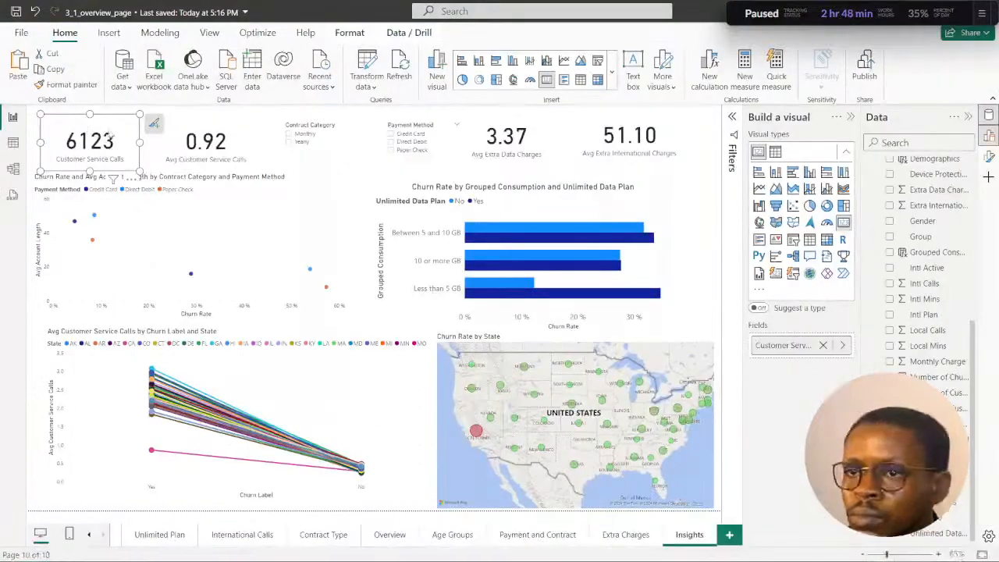
Nudge the Customer Service Calls card slightly upward, and review the fields used by the Churn Rate by State map.
click(119, 133)
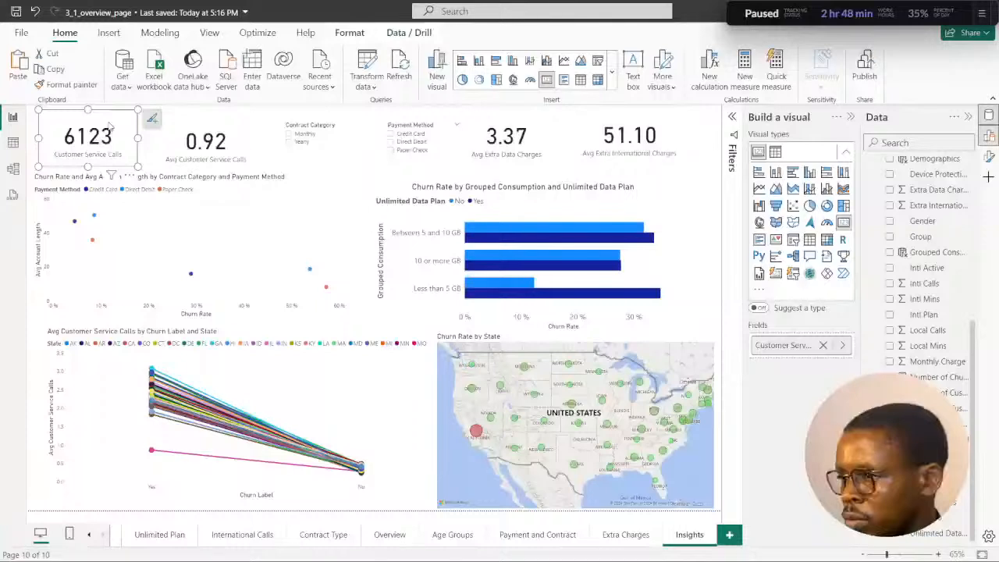
click(844, 345)
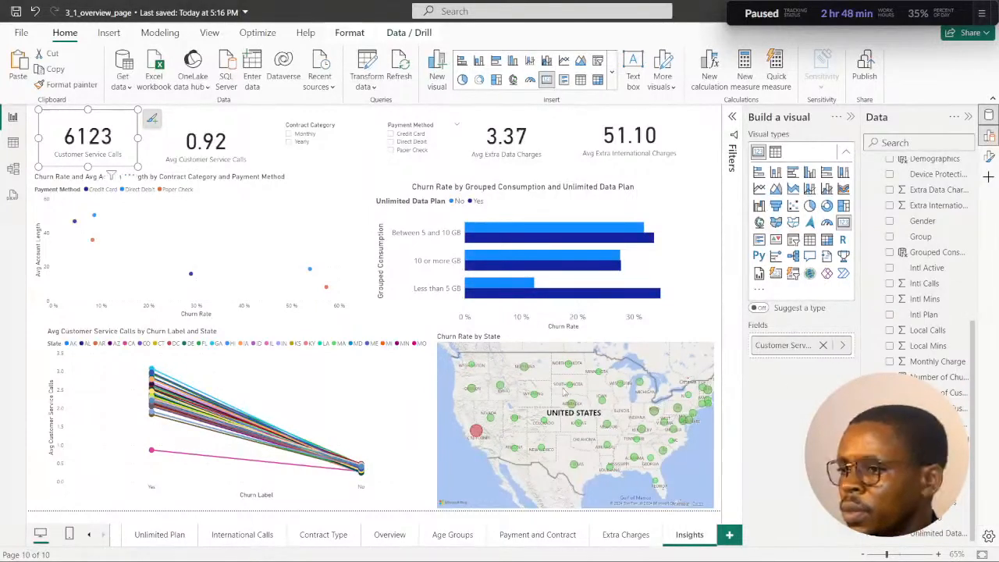
click(844, 346)
scroll(561, 421, down, 1)
scroll(561, 421, up, 1)
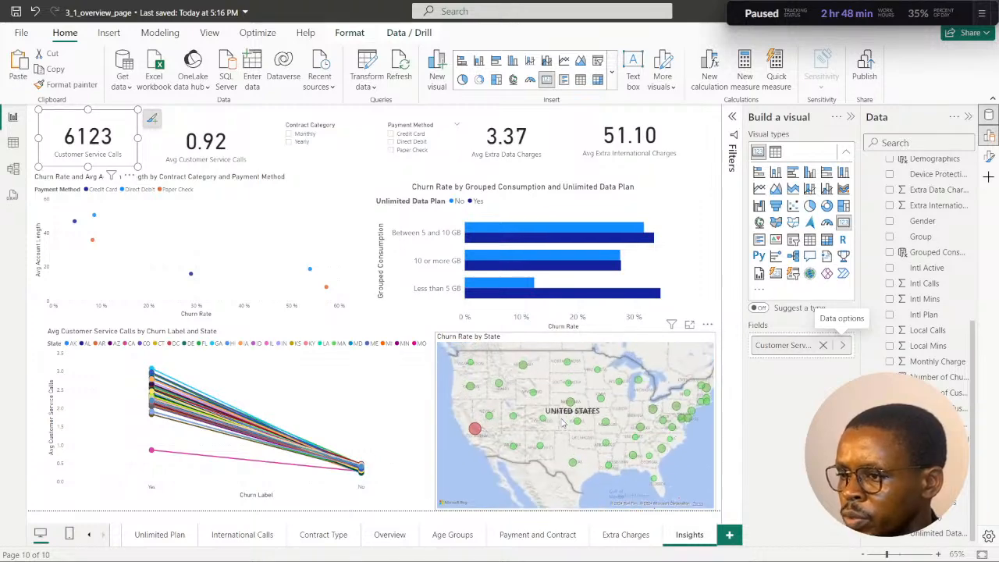
click(627, 340)
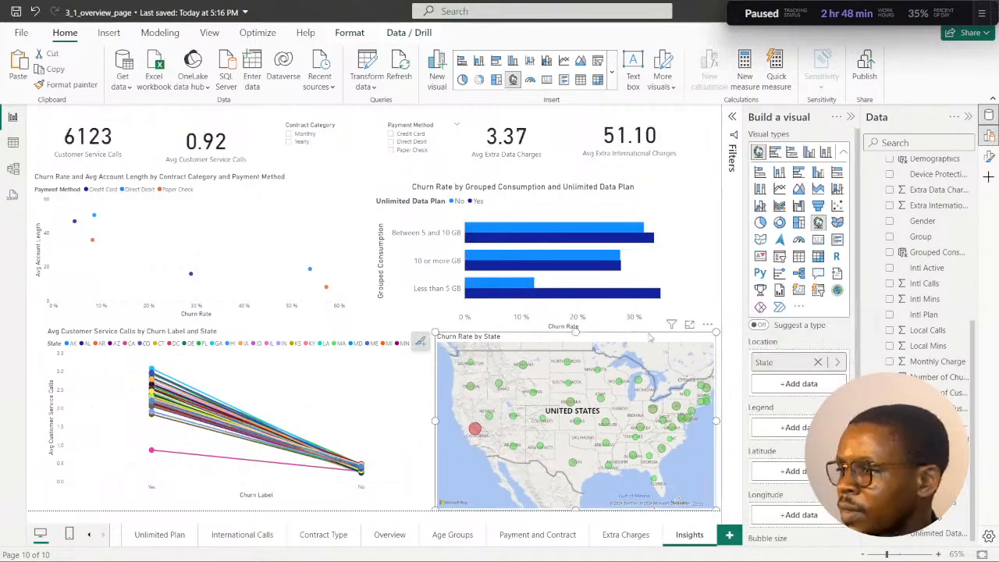
scroll(812, 437, down, 1)
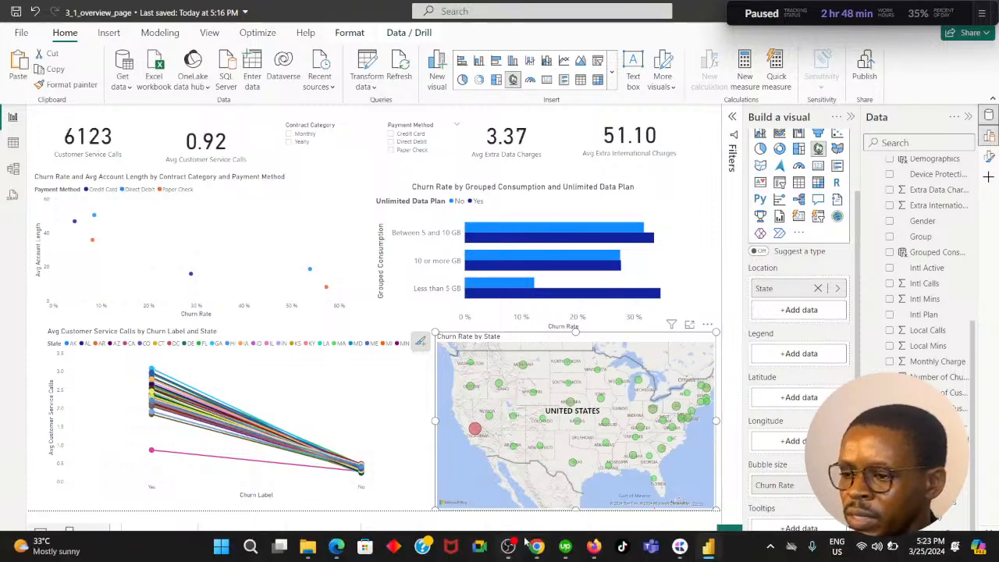
Switch to Chrome to read instruction 5, return to Power BI, and briefly cross-filter the Insights page by the map's large red bubble.
click(534, 549)
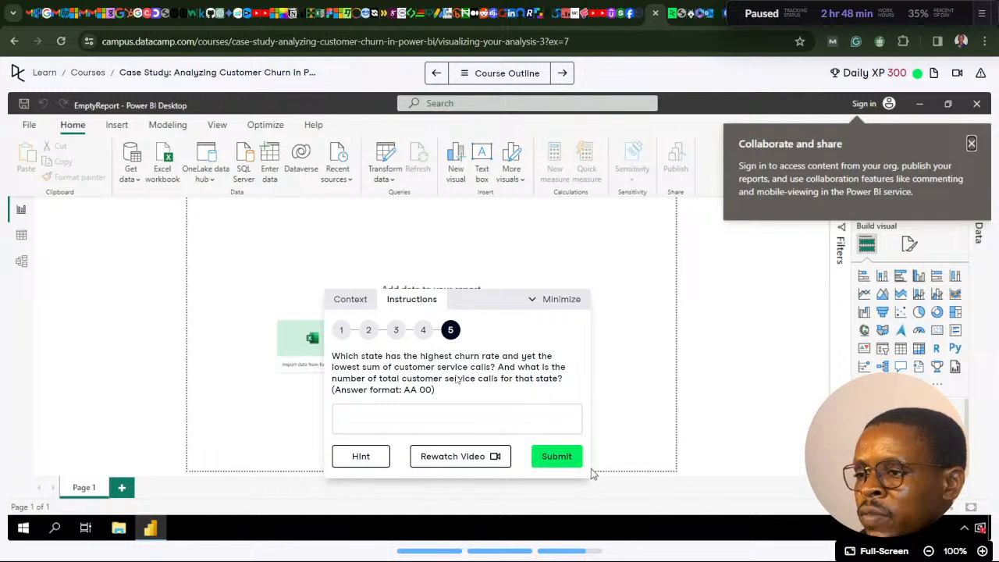
click(537, 547)
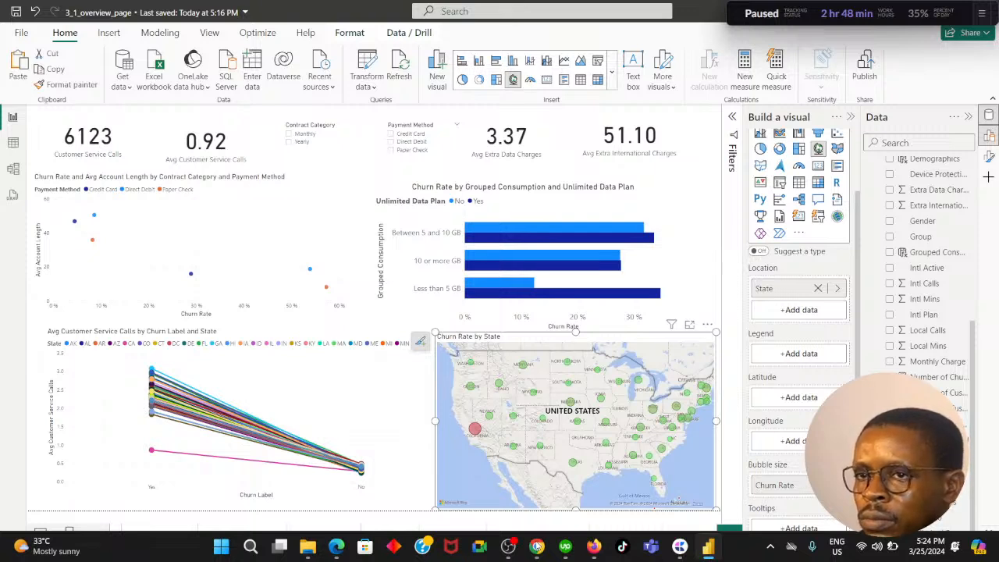
click(475, 429)
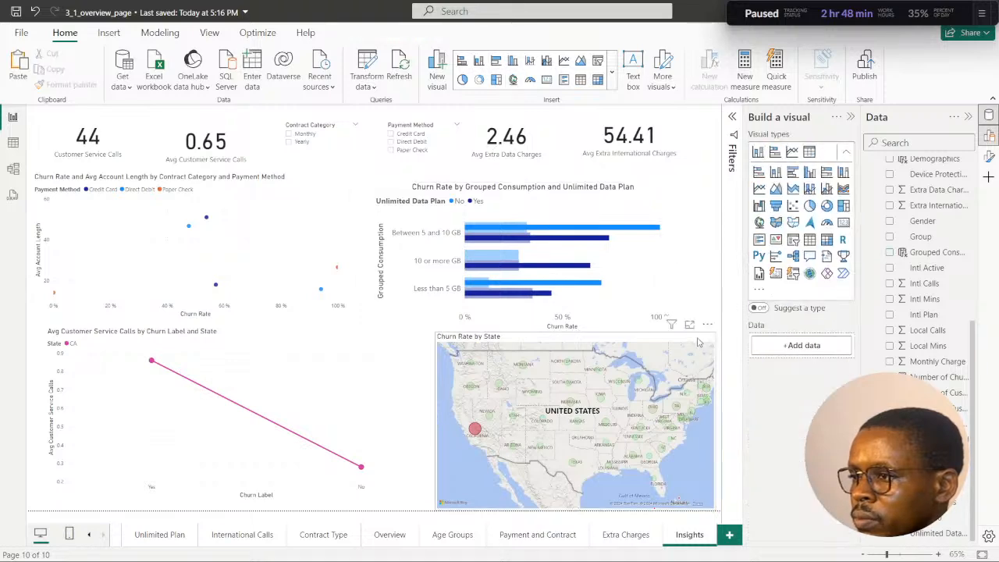
click(692, 448)
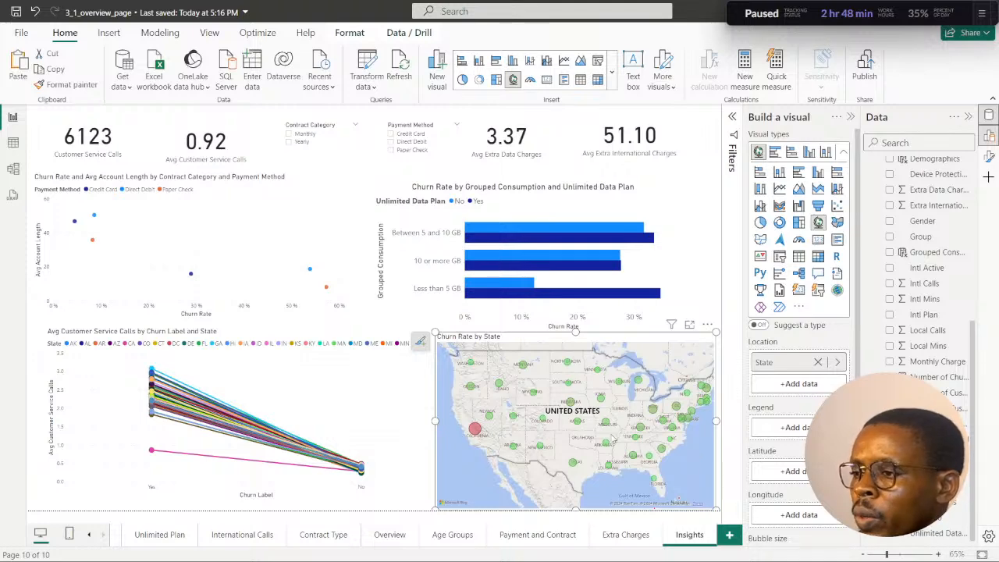
Read the red bubble's state and churn rate on the map, and recheck instruction 5 in Chrome before returning to Power BI.
scroll(559, 435, up, 3)
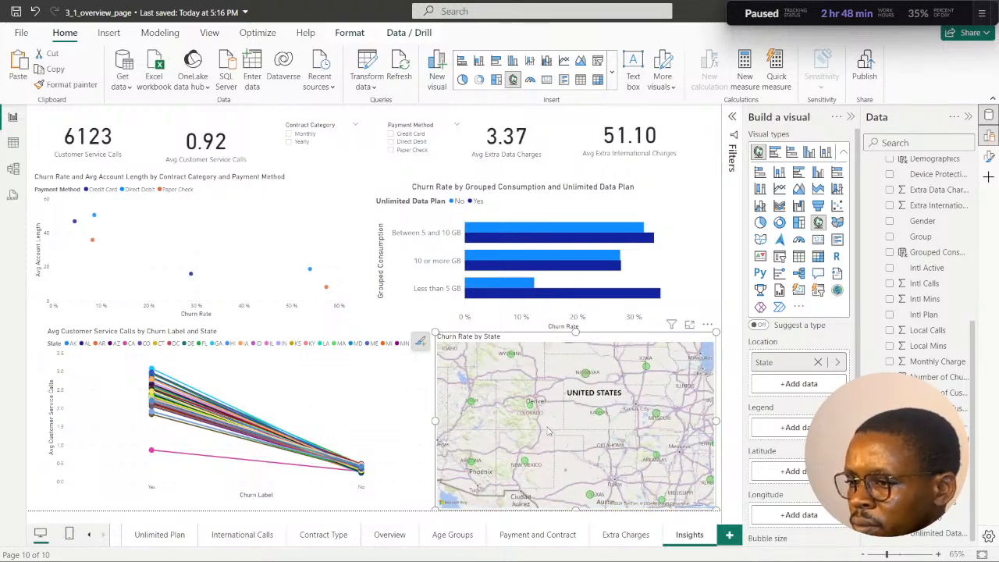
scroll(557, 436, down, 3)
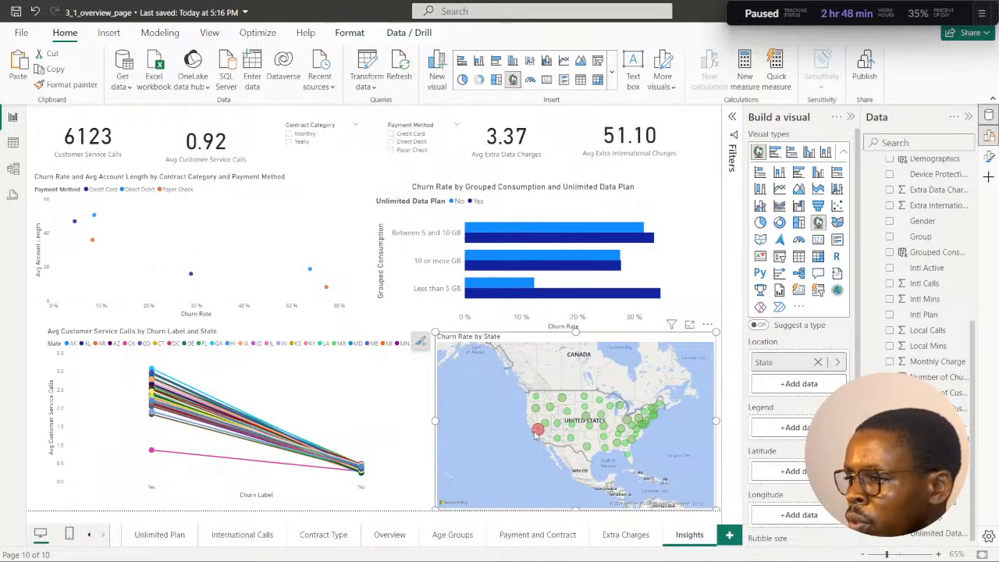
mouse_move(537, 431)
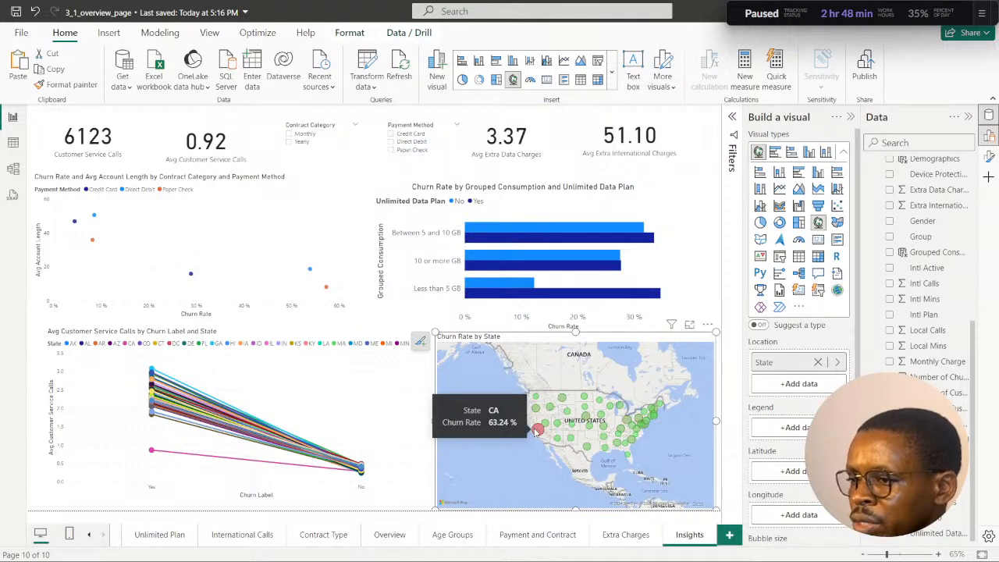
scroll(581, 437, up, 2)
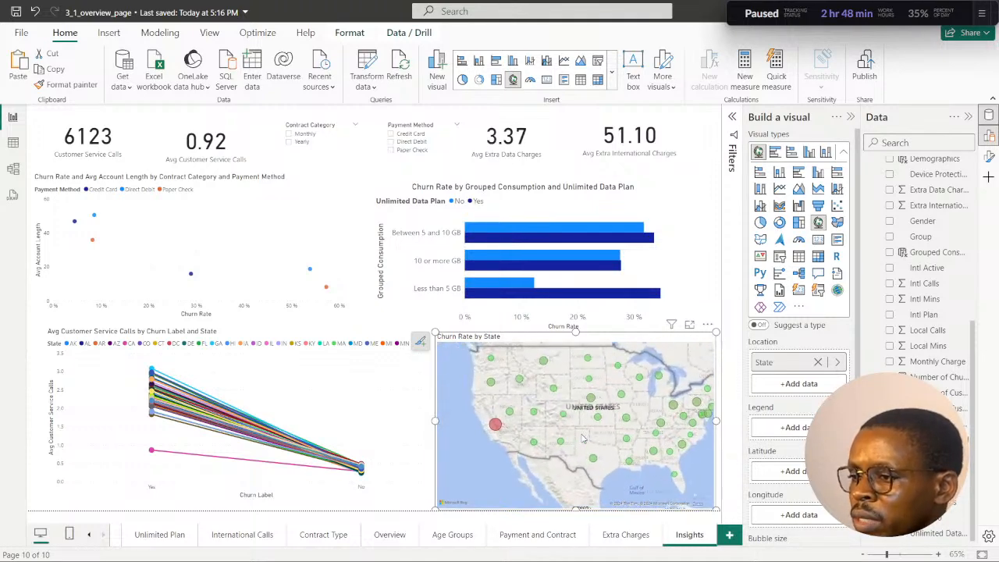
click(536, 548)
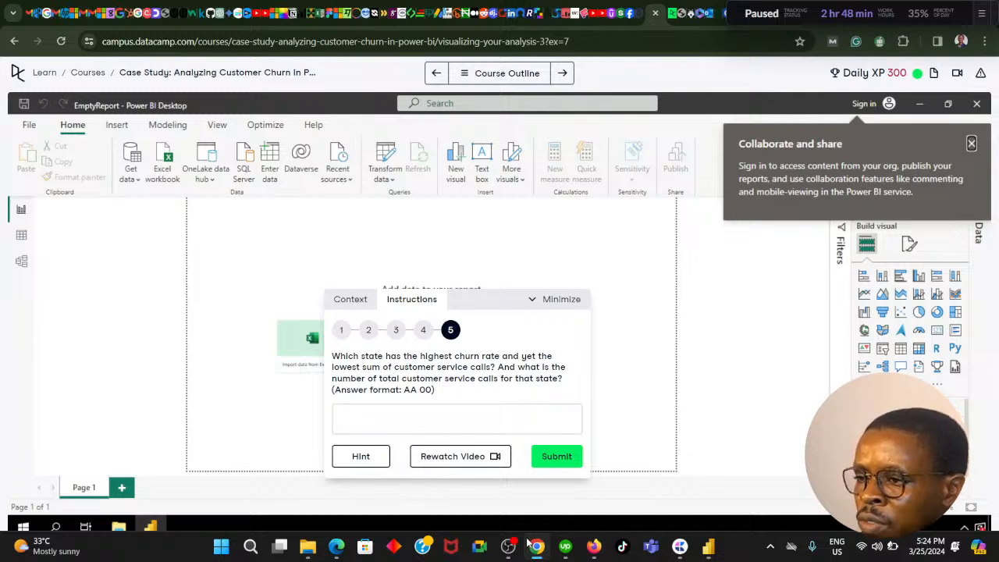
click(530, 545)
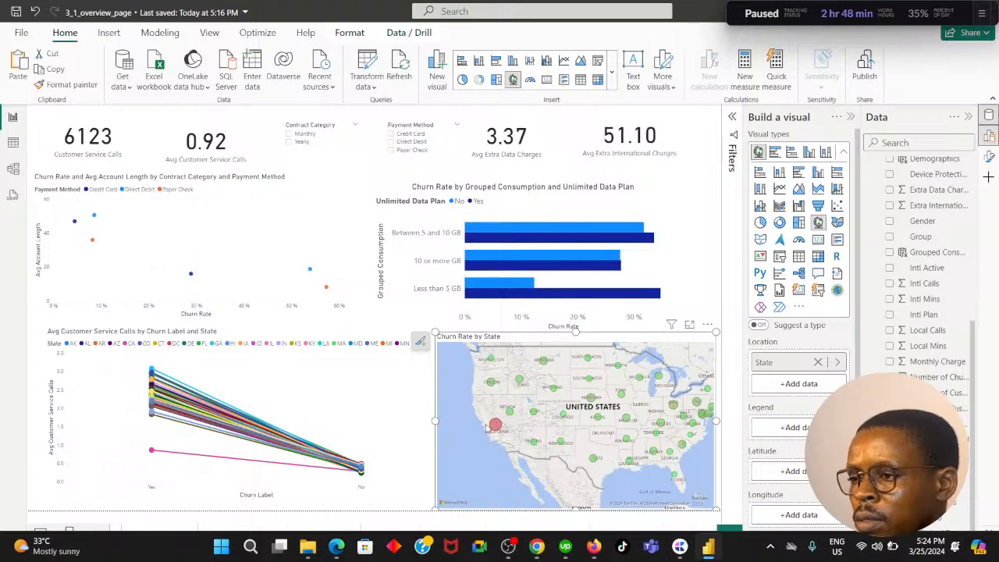
Cross-filter the Insights page by the California bubble and inspect its average customer service calls for both churn labels in the line chart.
click(496, 427)
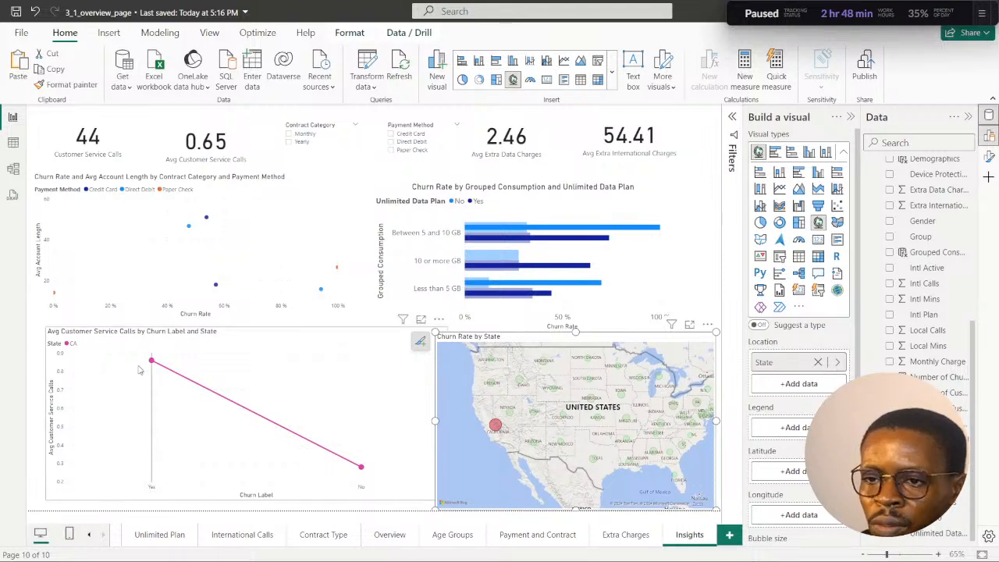
mouse_move(153, 361)
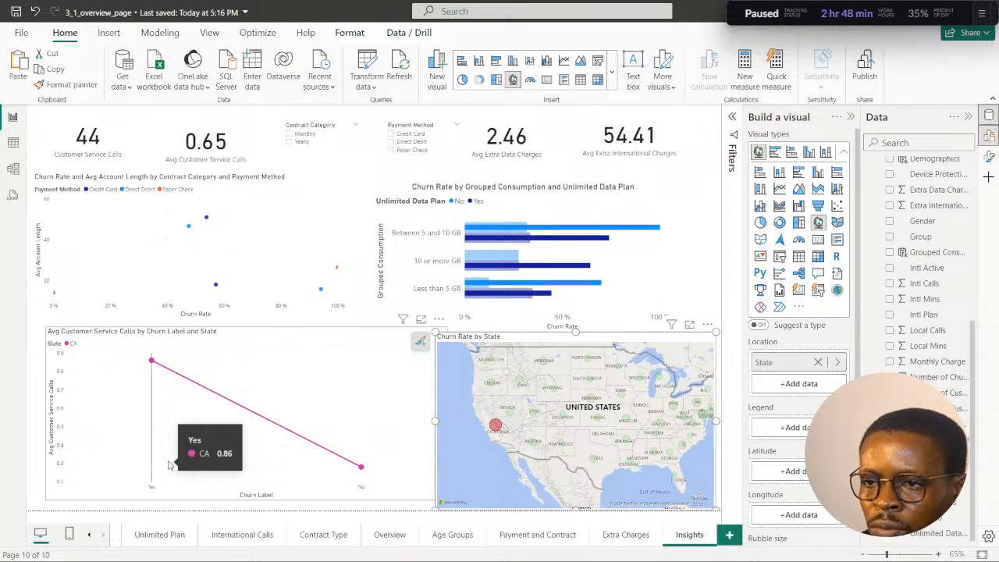
mouse_move(370, 467)
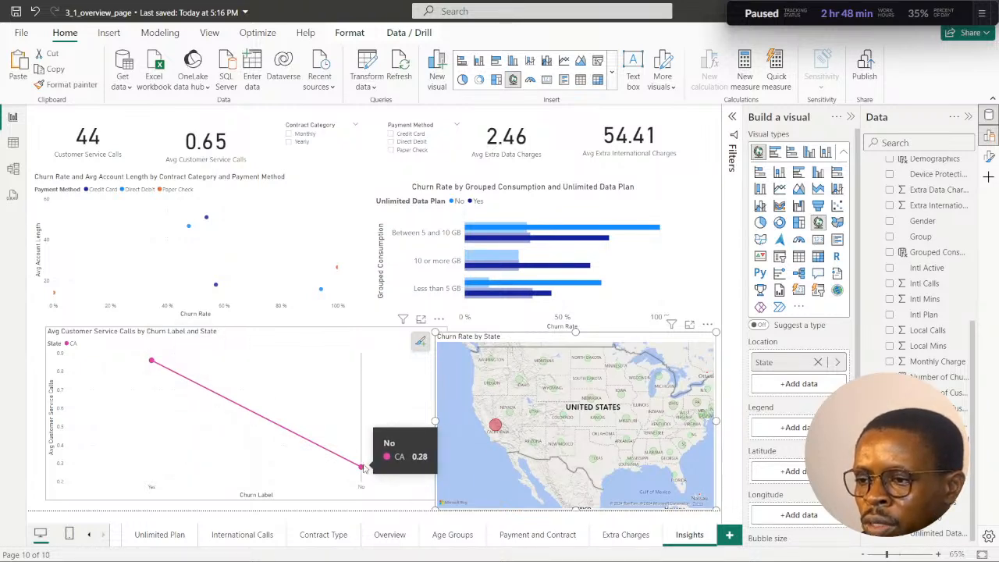
mouse_move(496, 431)
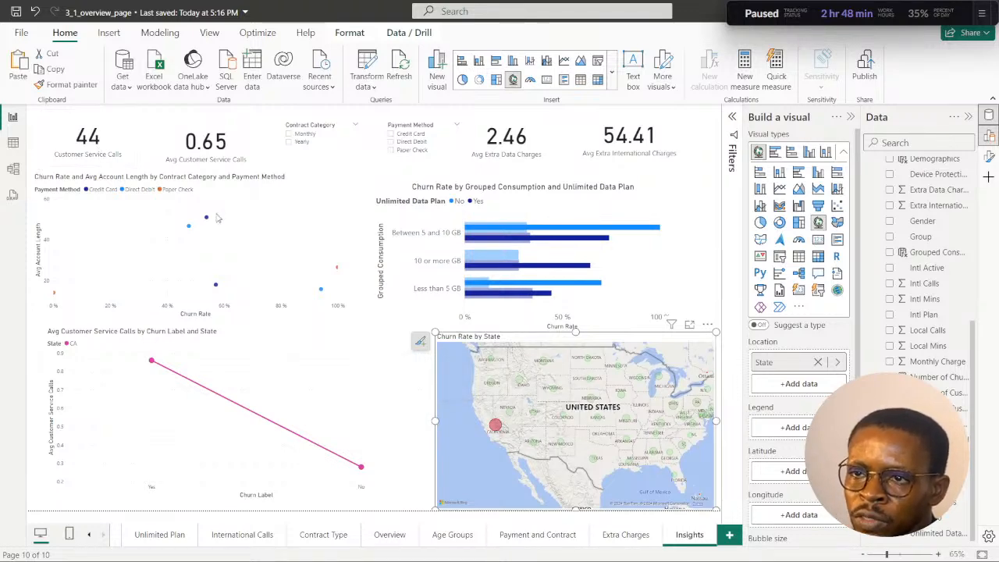
Switch to Chrome, try submitting 63.24 44 as the answer to instruction 5, and go back to the question.
click(537, 546)
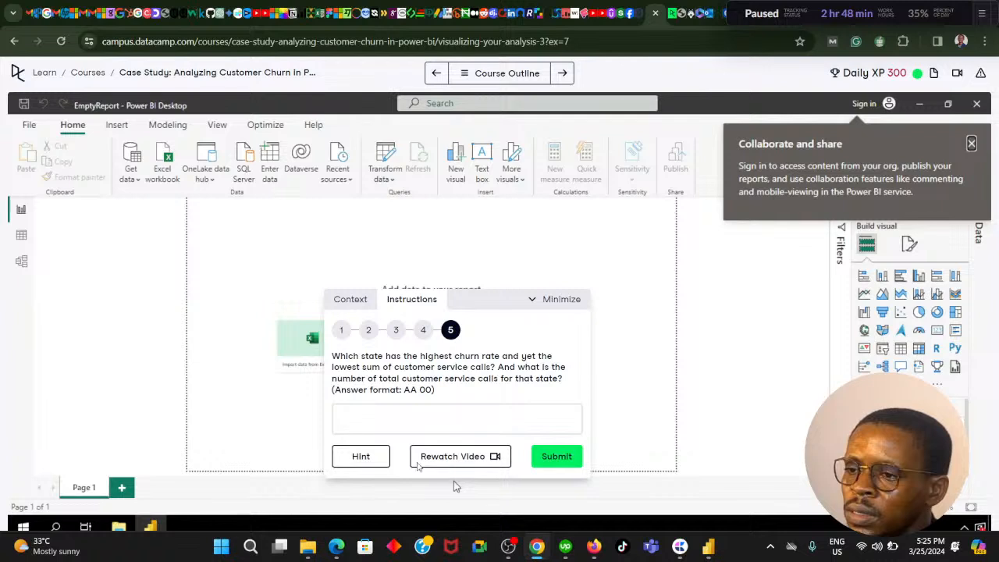
click(372, 416)
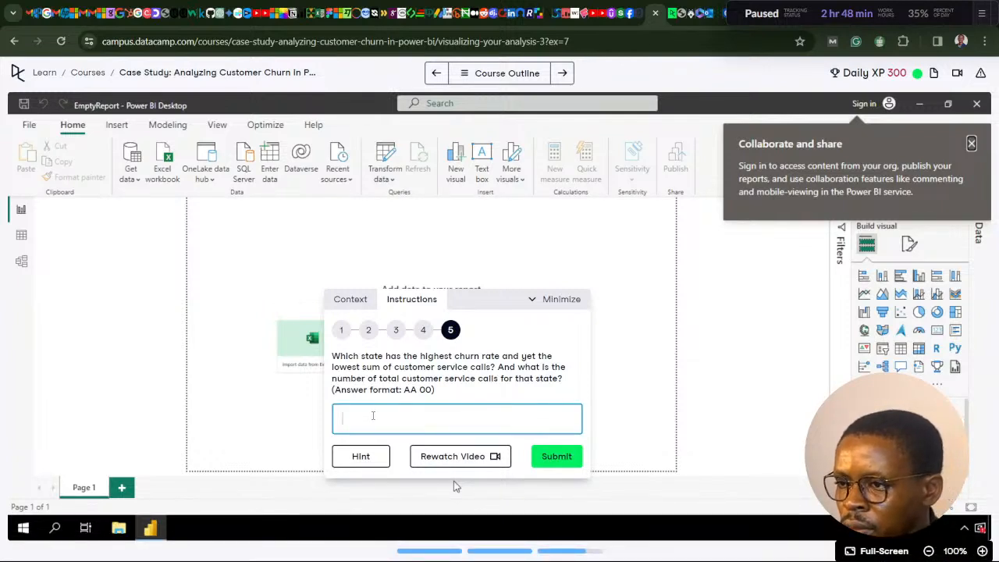
text(6)
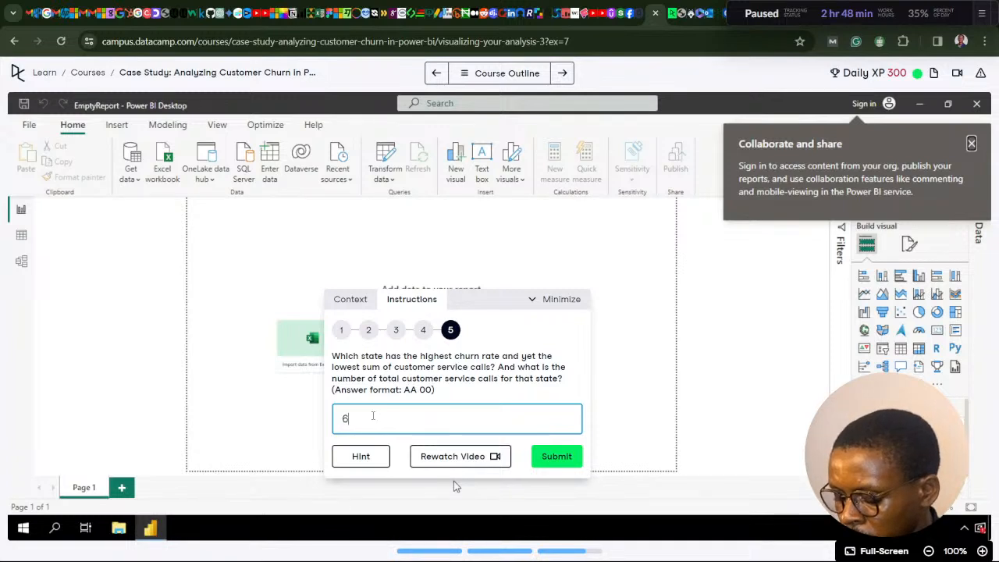
text(3.2)
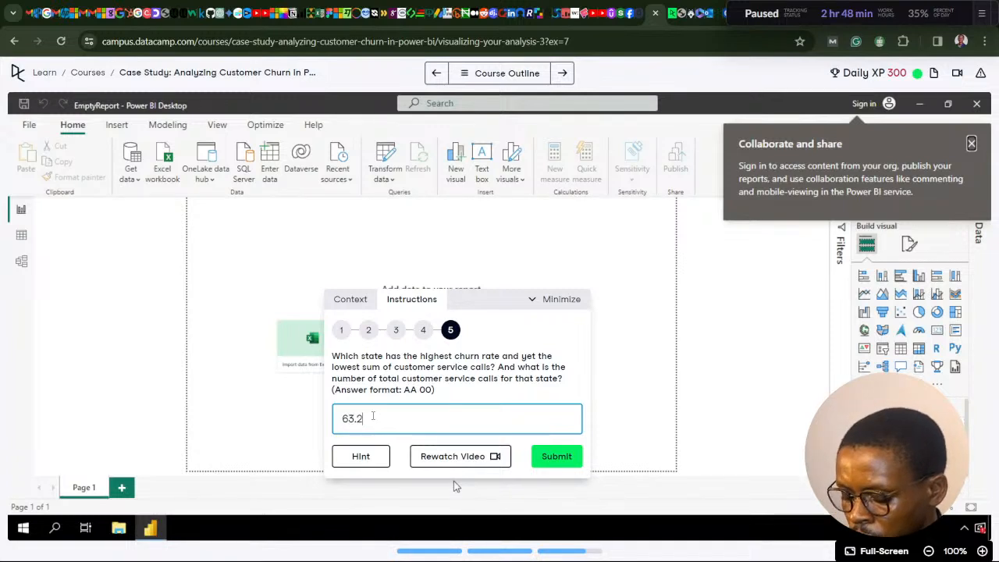
text(4)
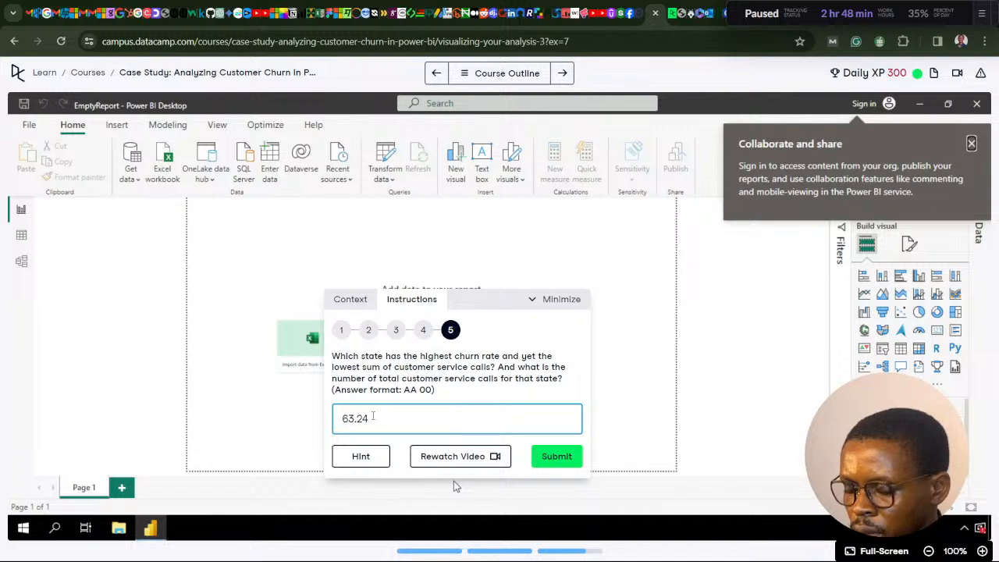
text( 44)
key(Return)
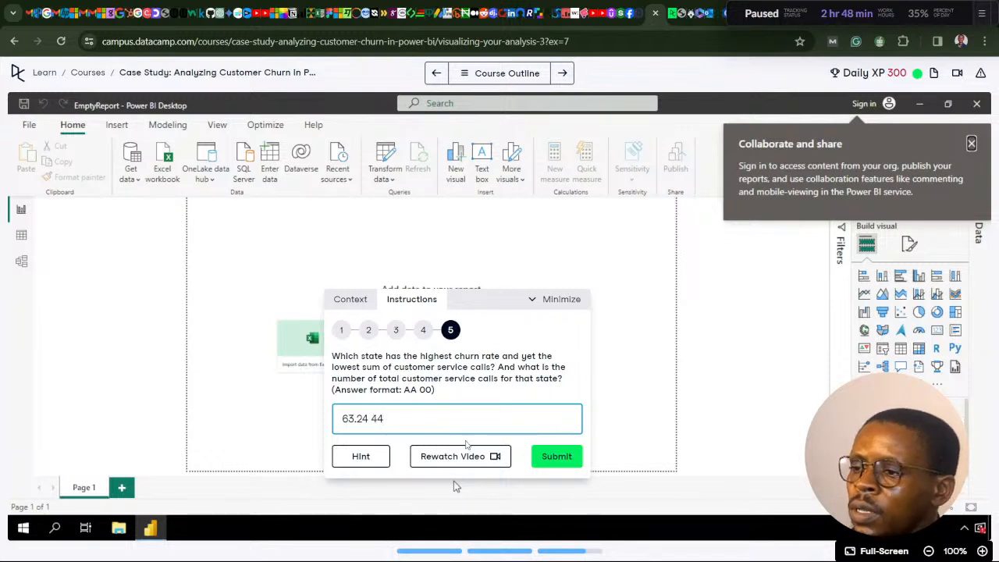
click(389, 457)
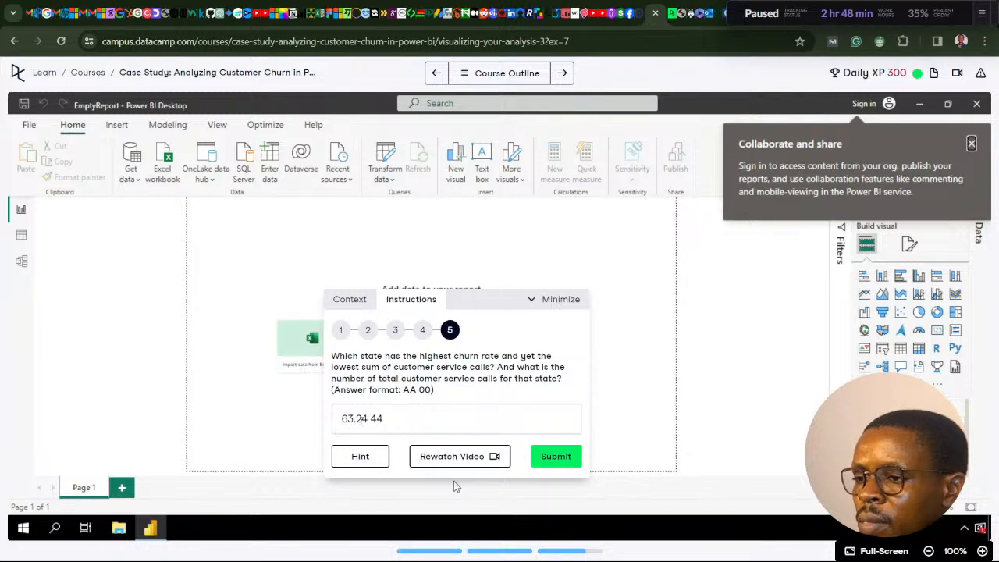
Try submitting the answer to instruction 5 as 63 44, and go back to the question.
click(367, 419)
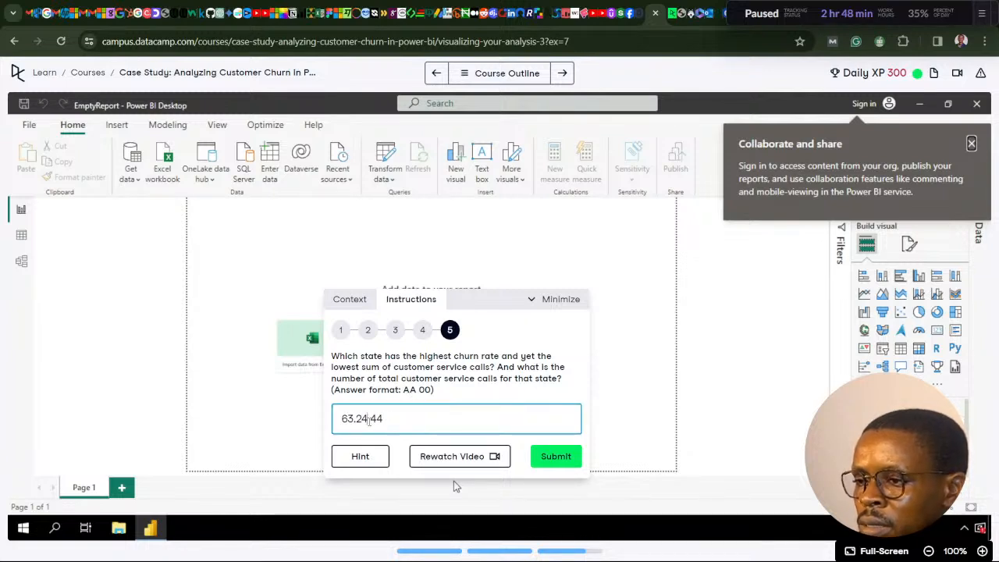
key(BackSpace)
key(BackSpace)
key(BackSpace)
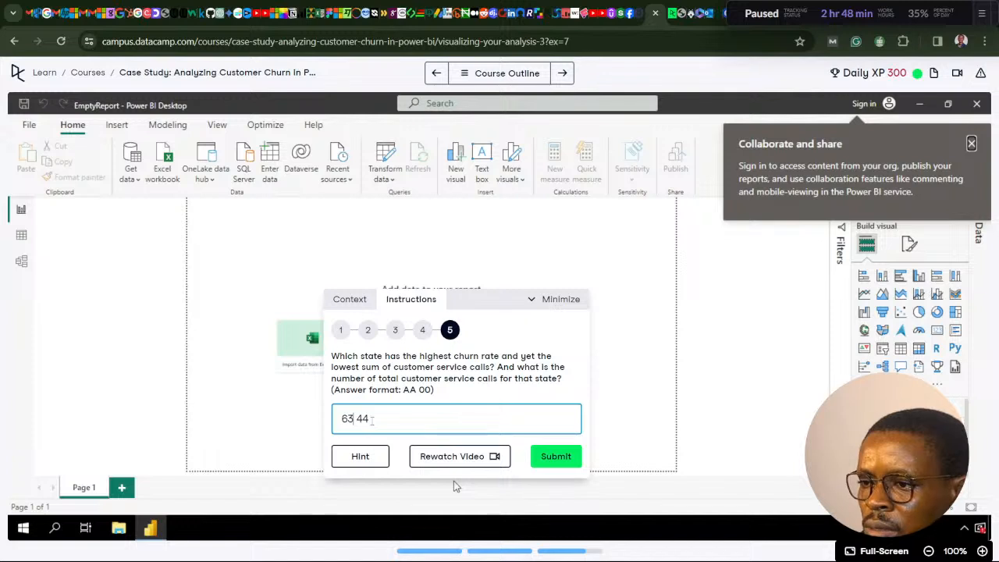
key(Return)
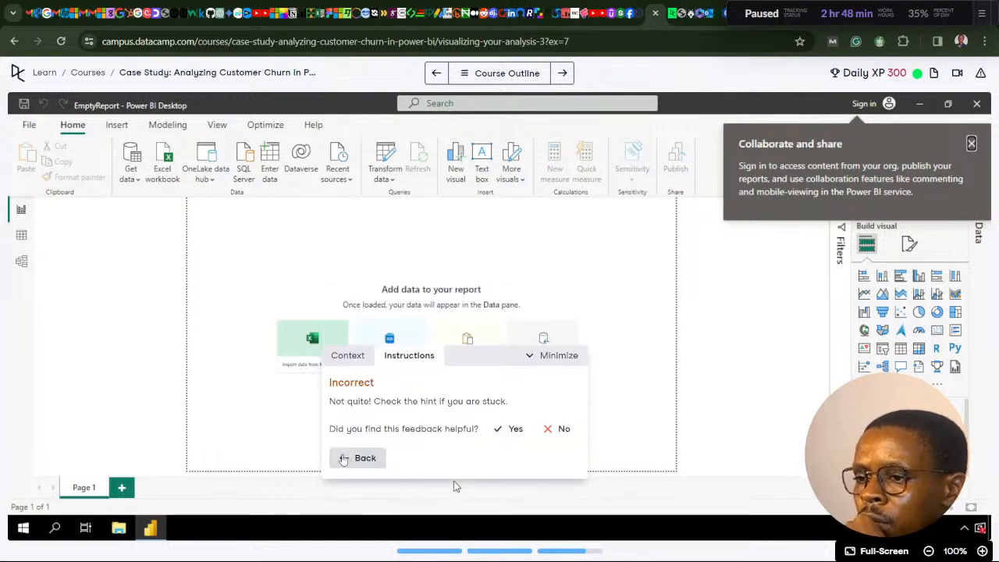
click(343, 457)
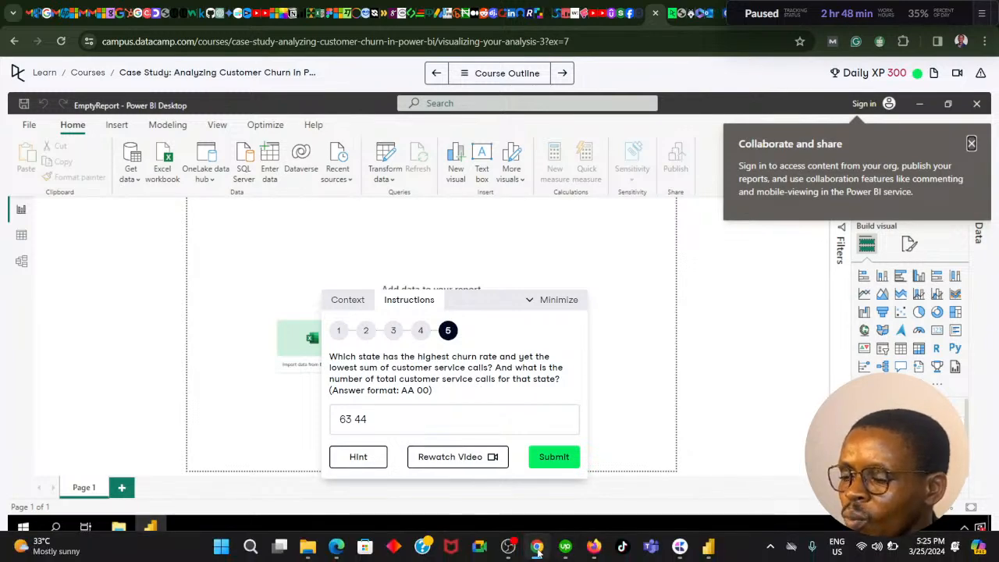
Compare the filtered Insights page with question 5, reread instructions 3 and 4 of the exercise in Chrome, and return to Power BI.
click(537, 550)
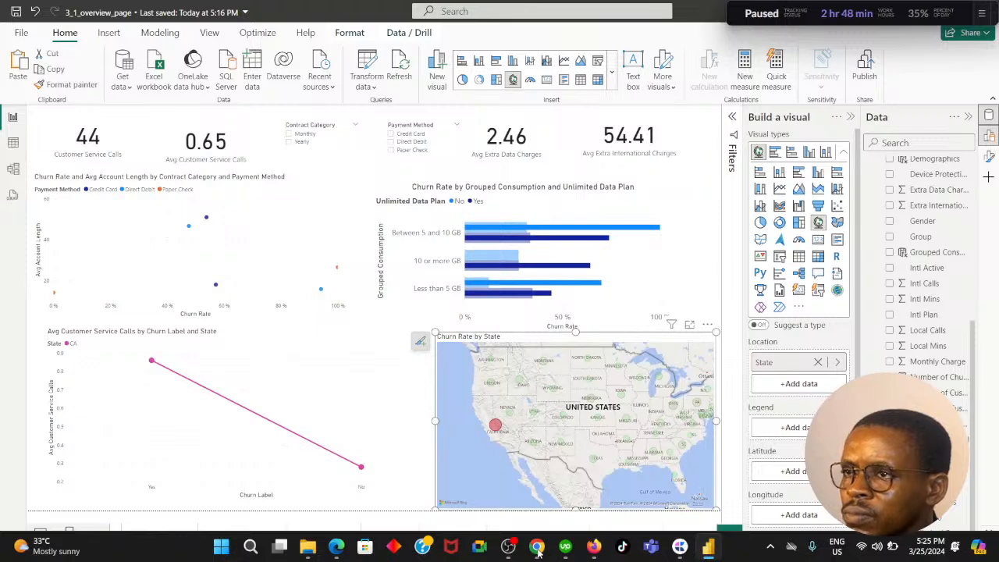
click(537, 549)
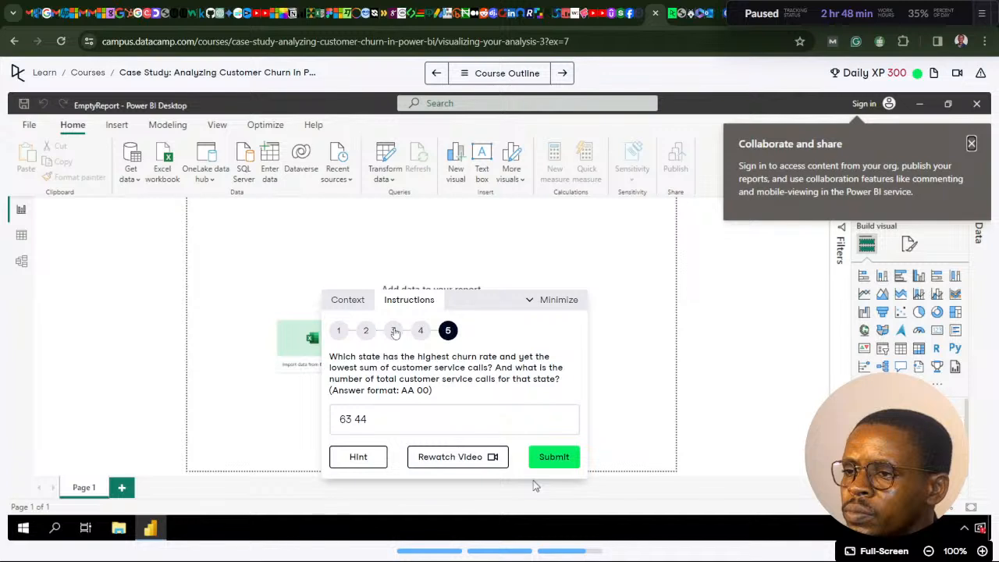
click(392, 331)
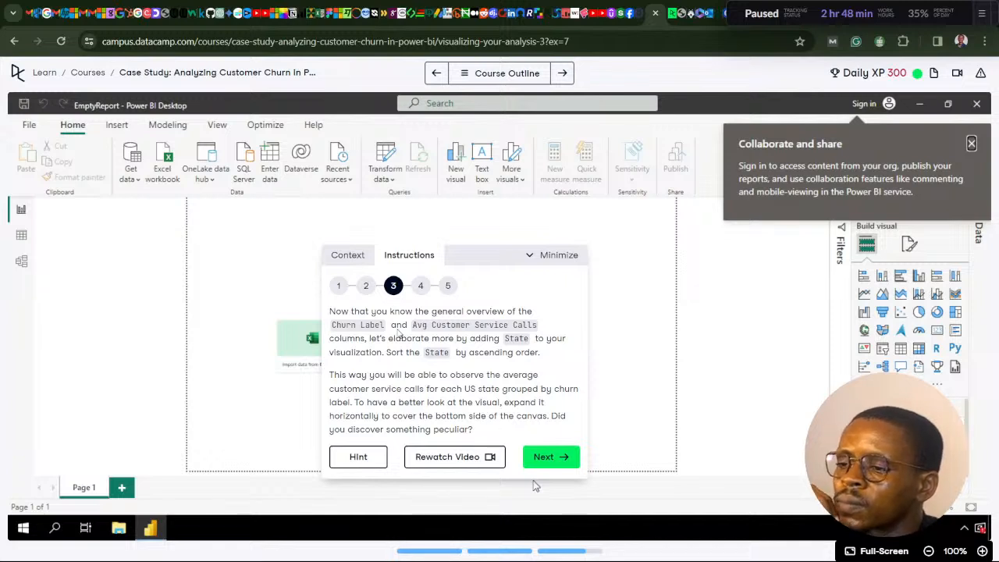
click(420, 285)
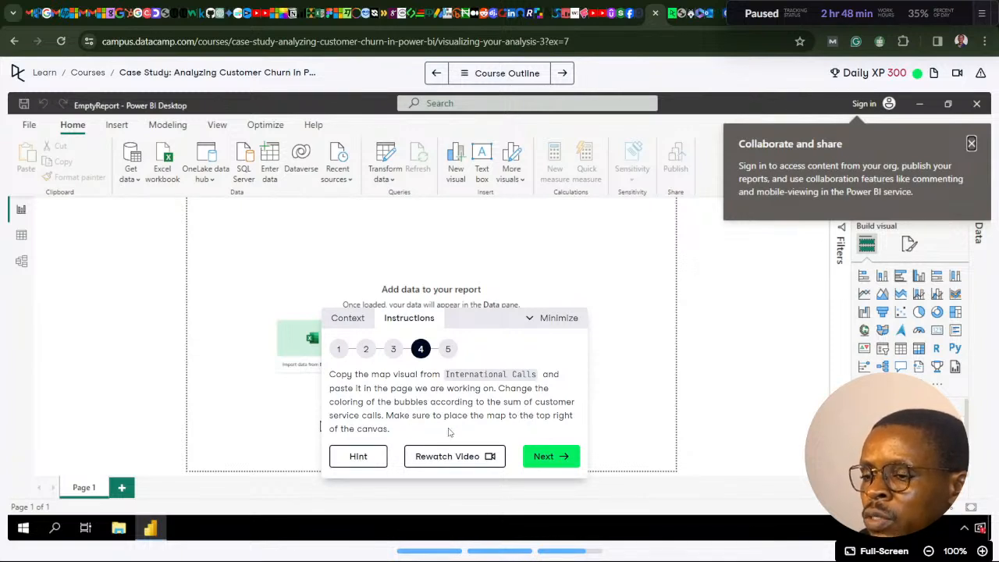
click(508, 552)
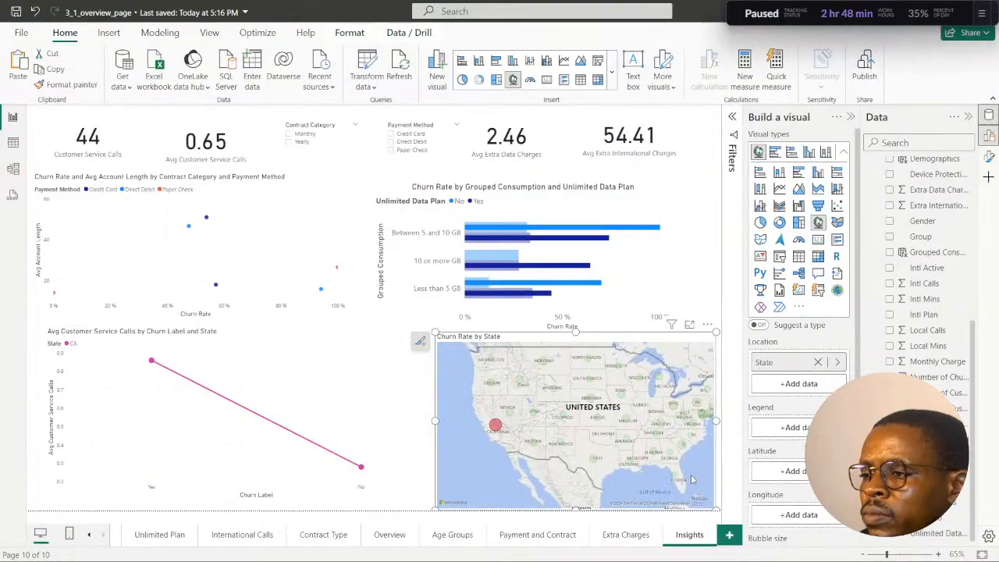
Clear the California cross-filter, then narrow the customer service calls line chart and shift the map so the two visuals no longer overlap.
click(692, 480)
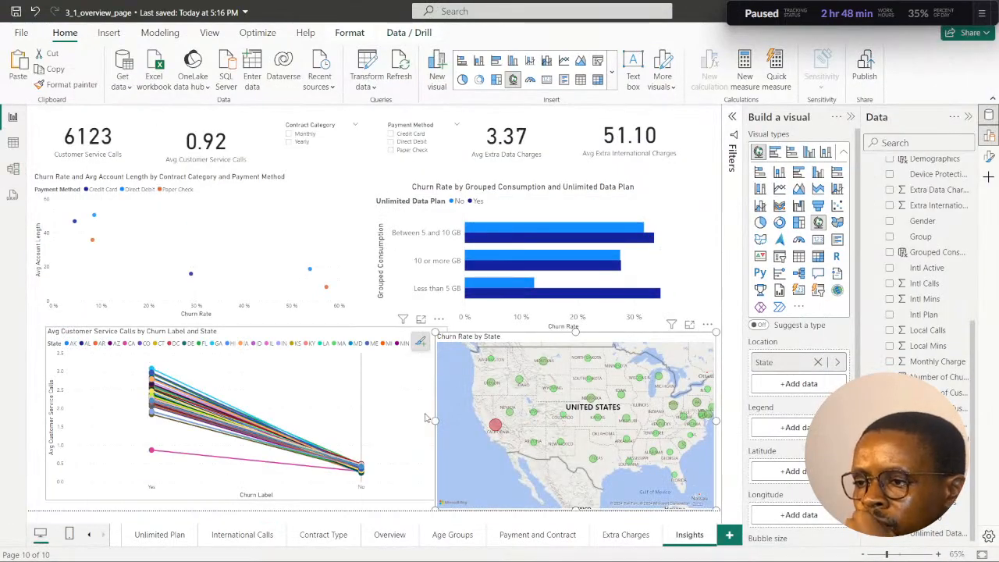
click(422, 498)
mouse_move(429, 422)
mouse_down()
mouse_move(351, 439)
mouse_move(415, 449)
mouse_move(421, 430)
mouse_up()
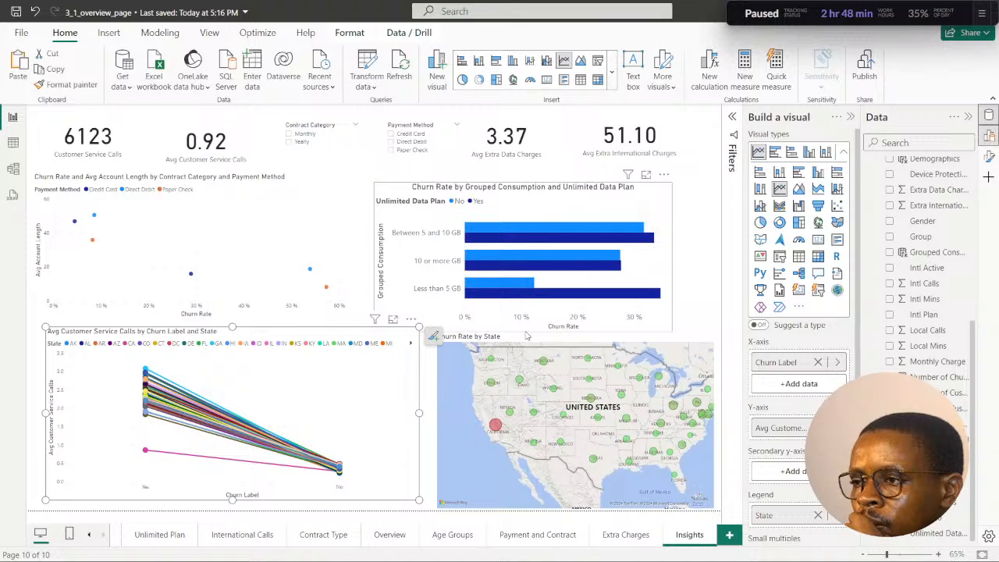
drag(526, 336, 515, 325)
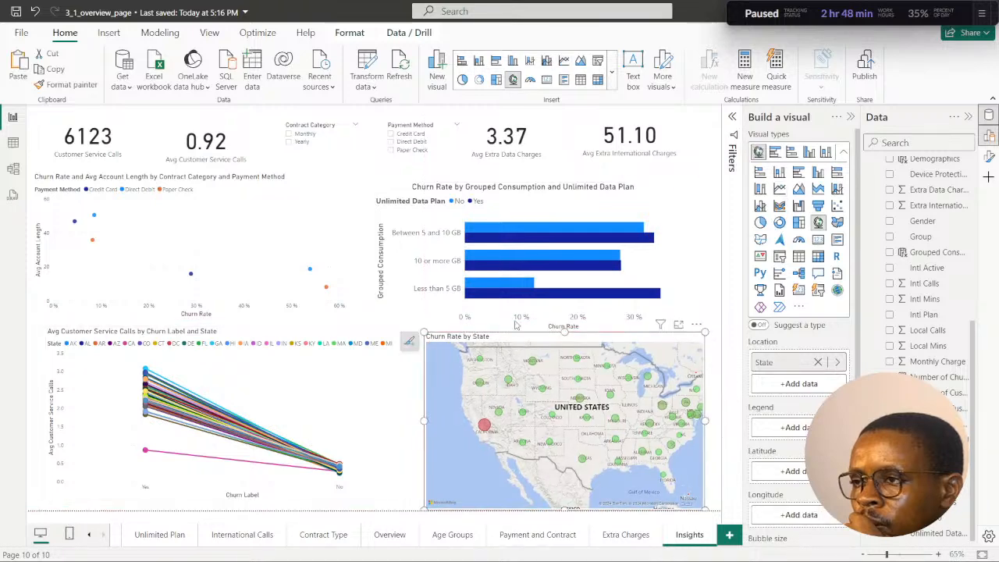
Reposition the grouped consumption bar chart, the account length scatter chart and the Customer Service Calls card to tidy the Insights page layout.
drag(651, 199, 663, 182)
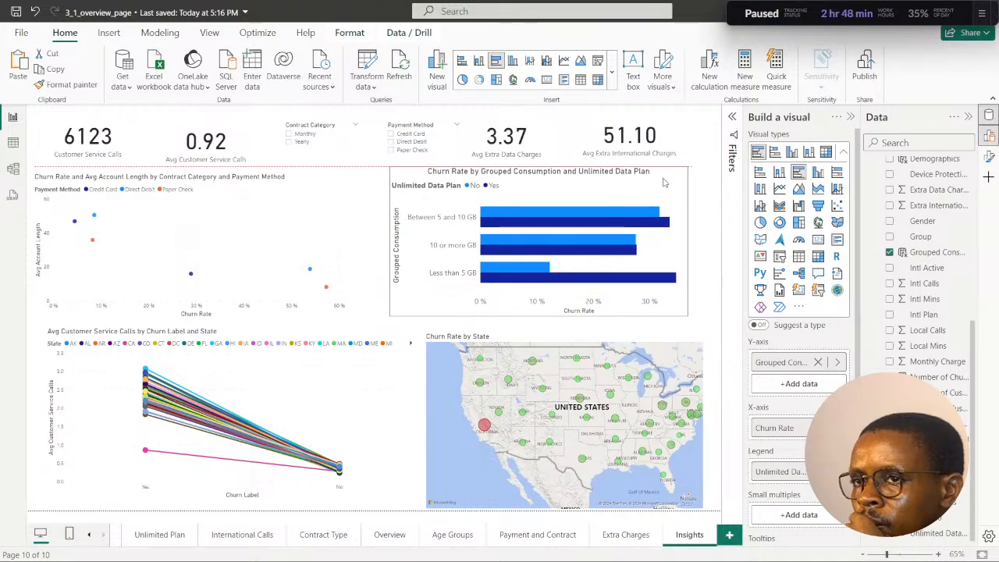
click(90, 139)
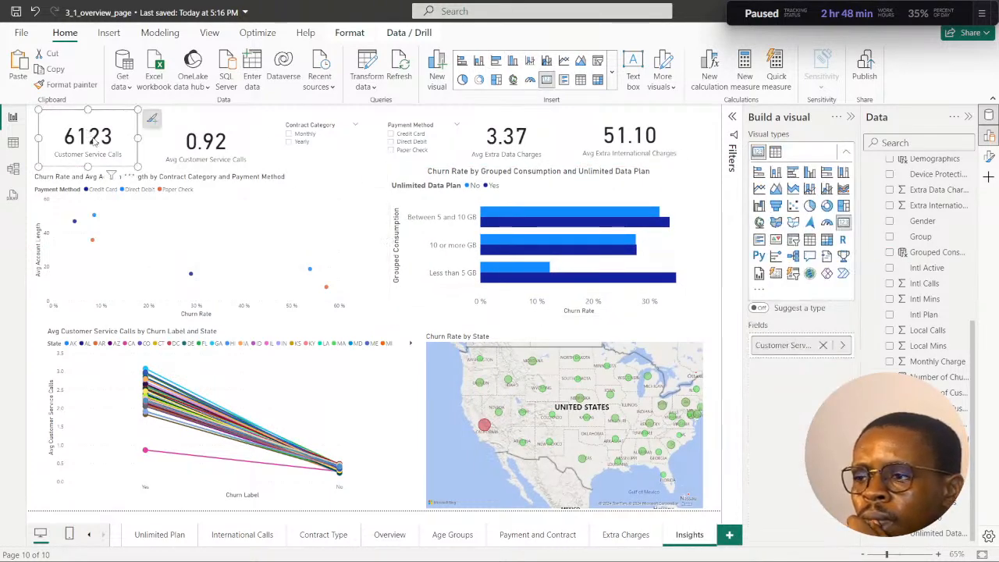
click(300, 188)
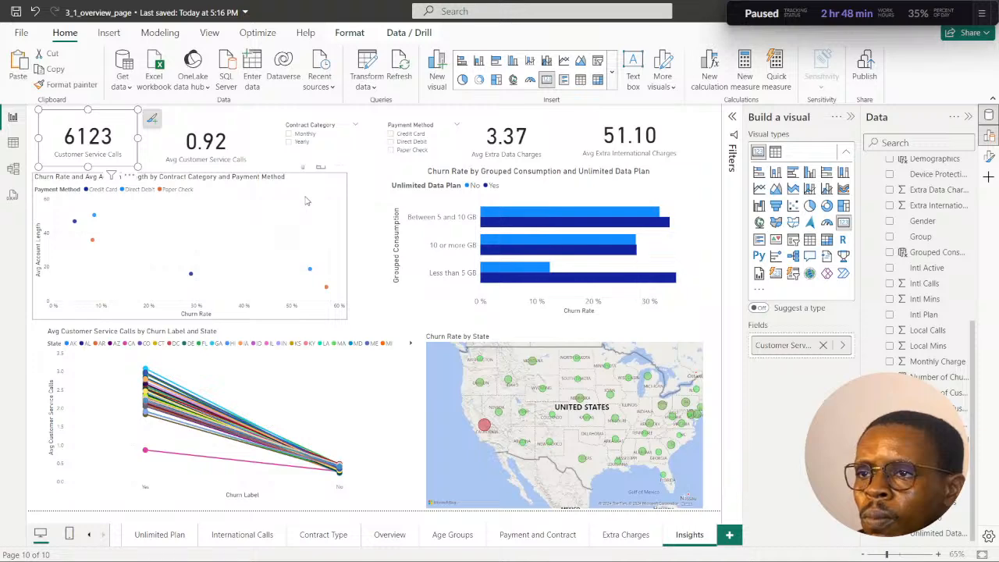
drag(301, 187, 312, 189)
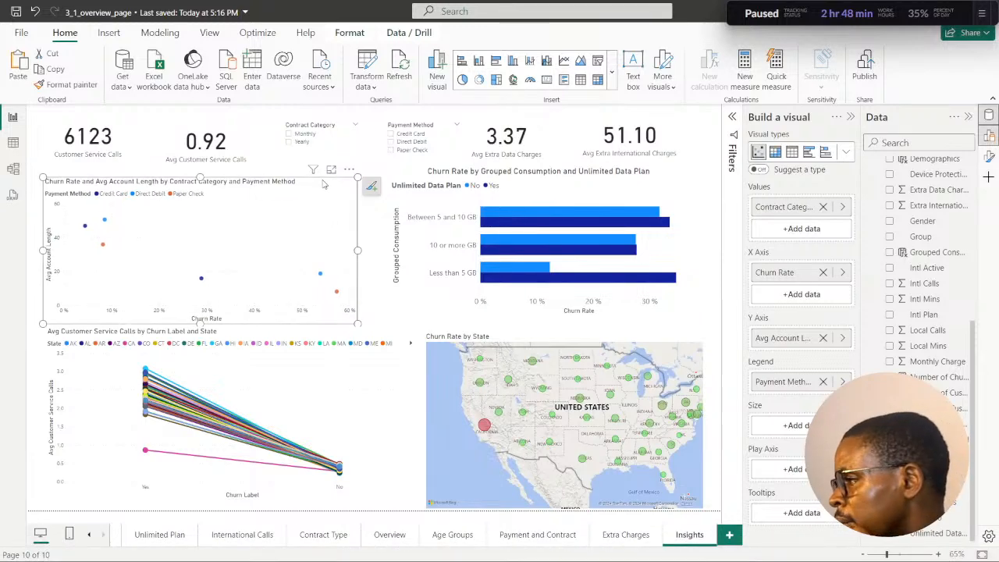
click(370, 160)
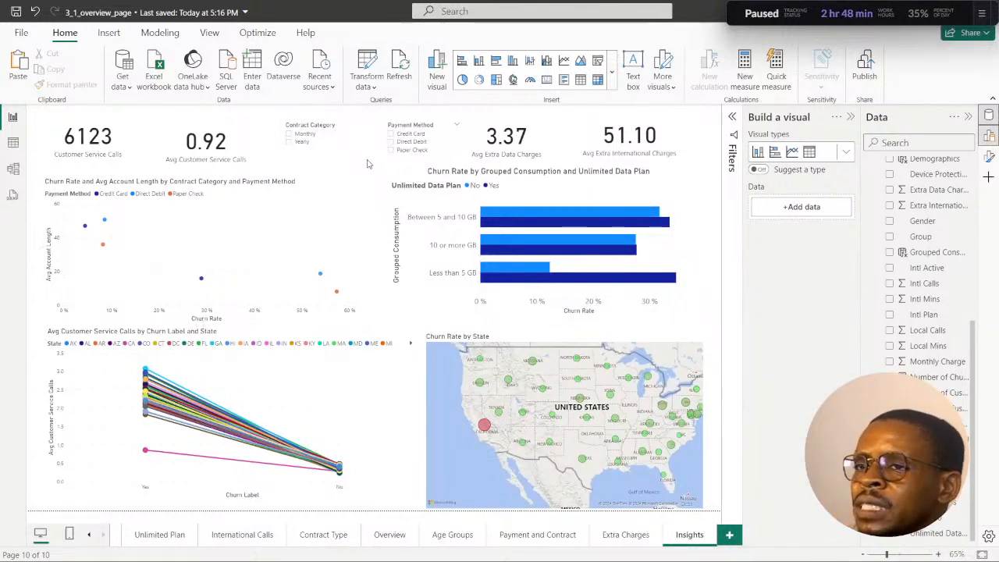
click(134, 127)
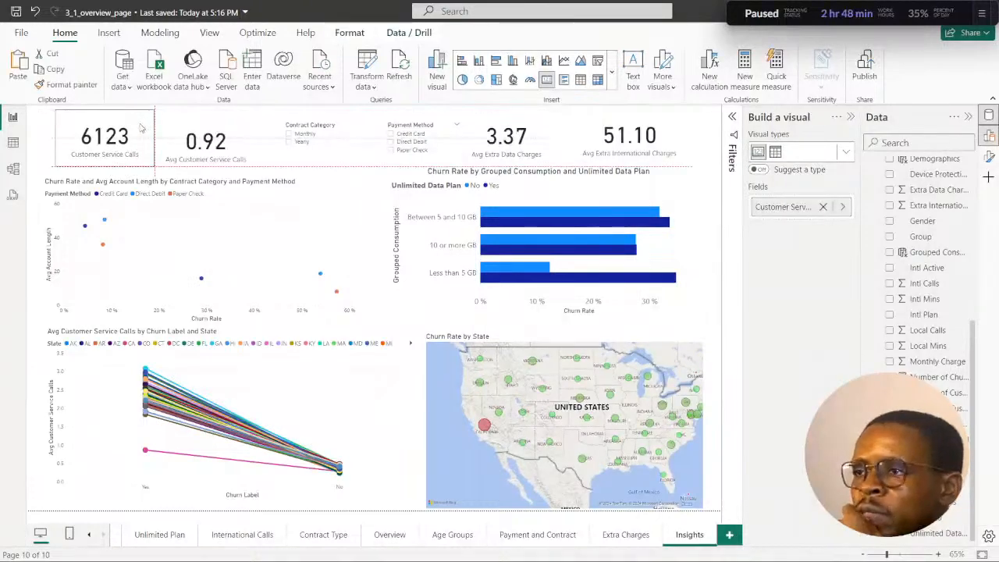
drag(140, 128, 127, 128)
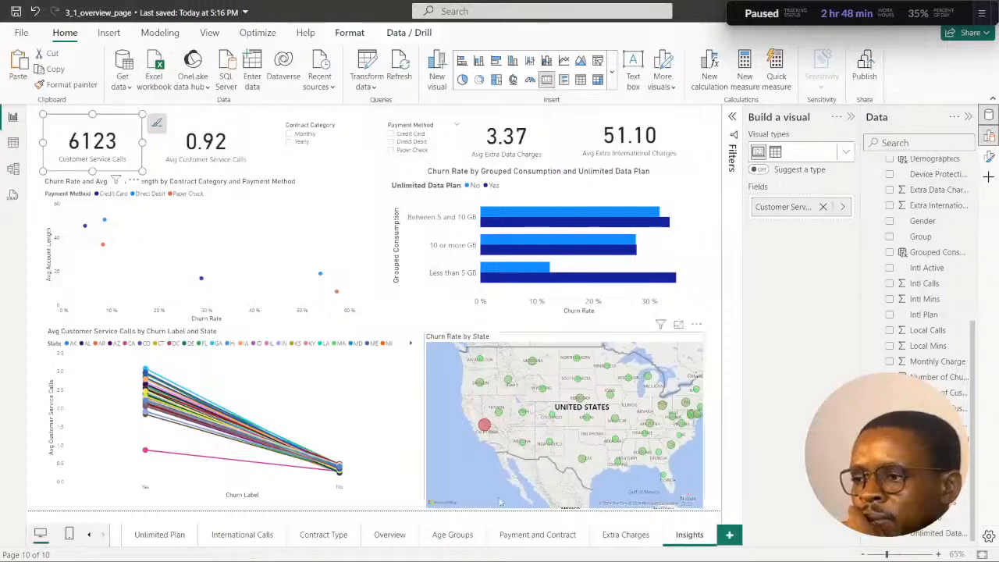
Reread instruction 4 of the exercise in Chrome, return to Power BI, and nudge the churn rate map slightly up.
click(538, 551)
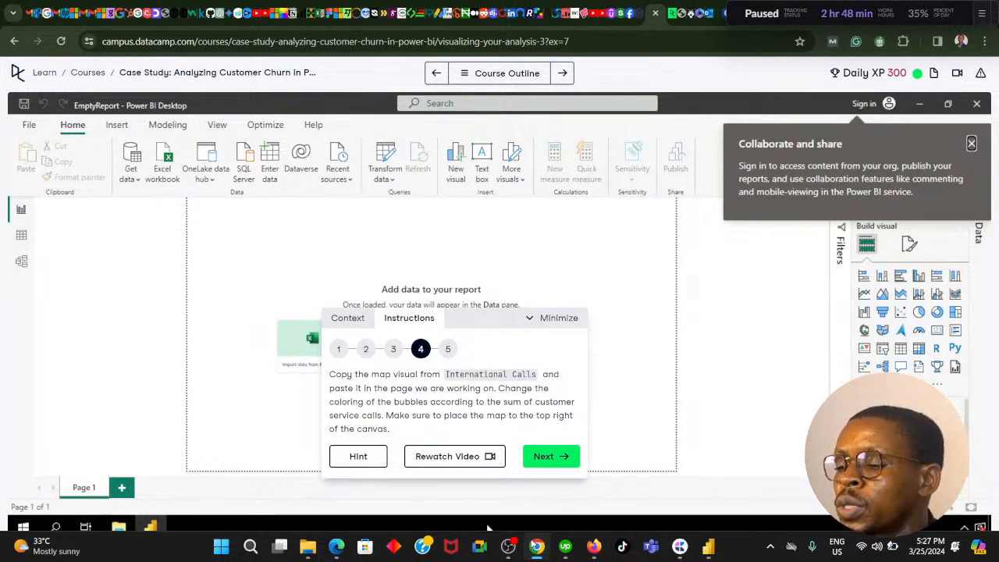
click(538, 549)
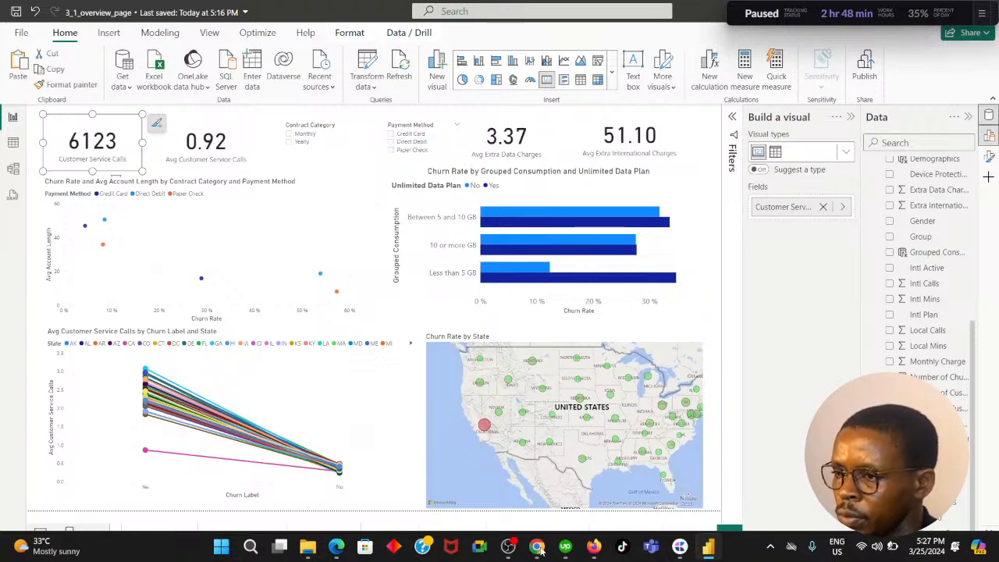
drag(527, 341, 525, 335)
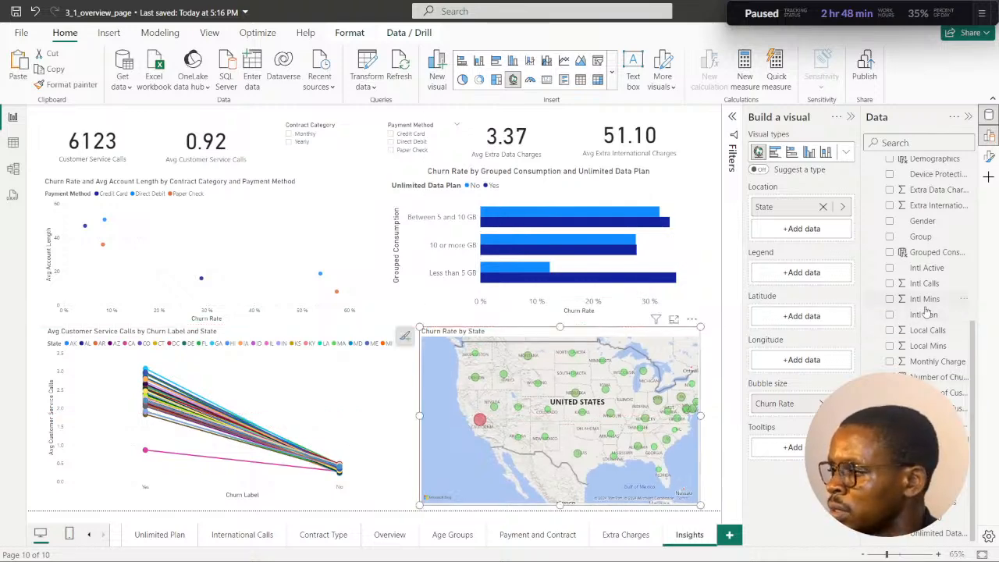
Add the Customer Service Calls field to the churn rate map's tooltips and inspect the state bubbles.
scroll(945, 326, up, 2)
scroll(945, 326, up, 3)
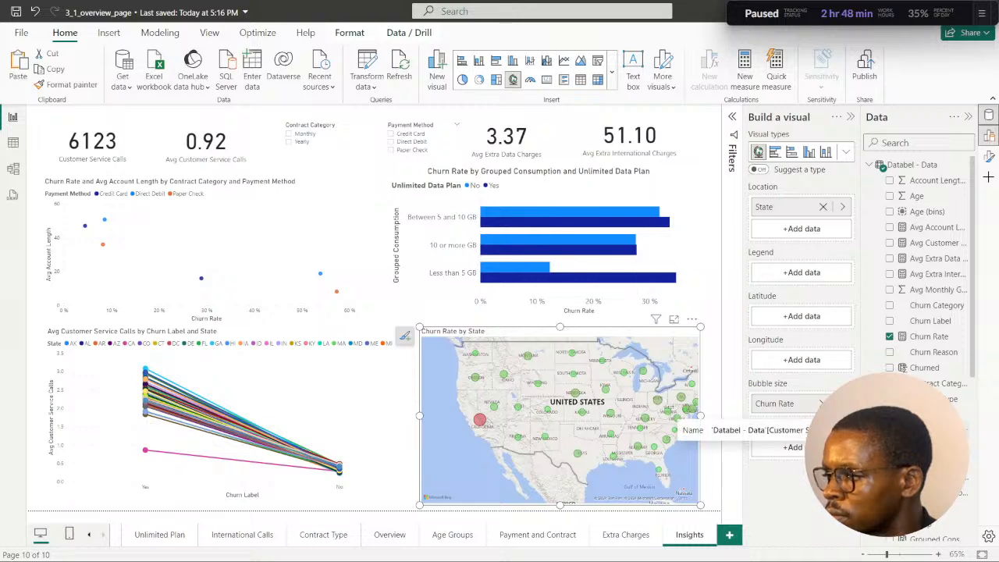
click(890, 430)
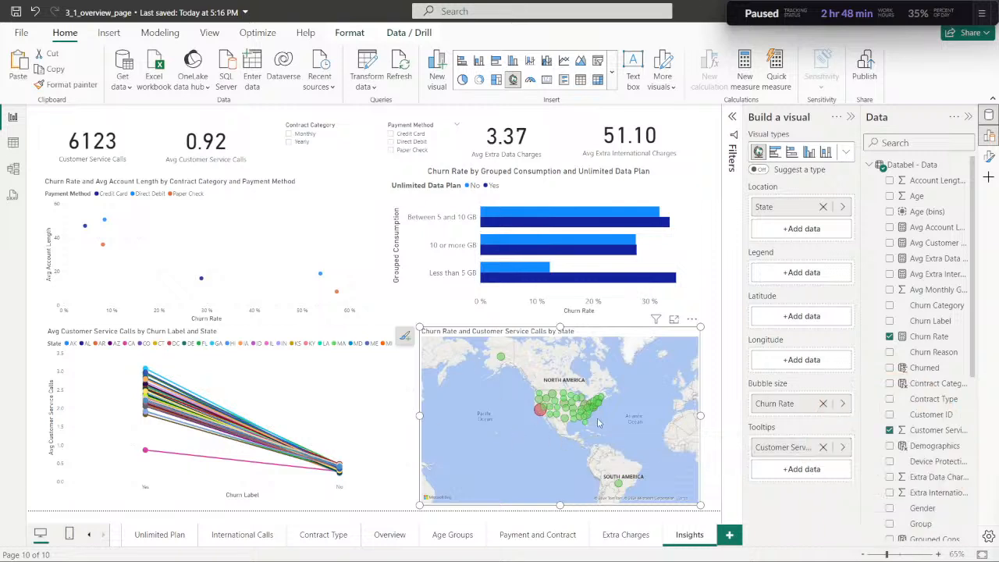
scroll(546, 412, up, 3)
scroll(558, 438, down, 2)
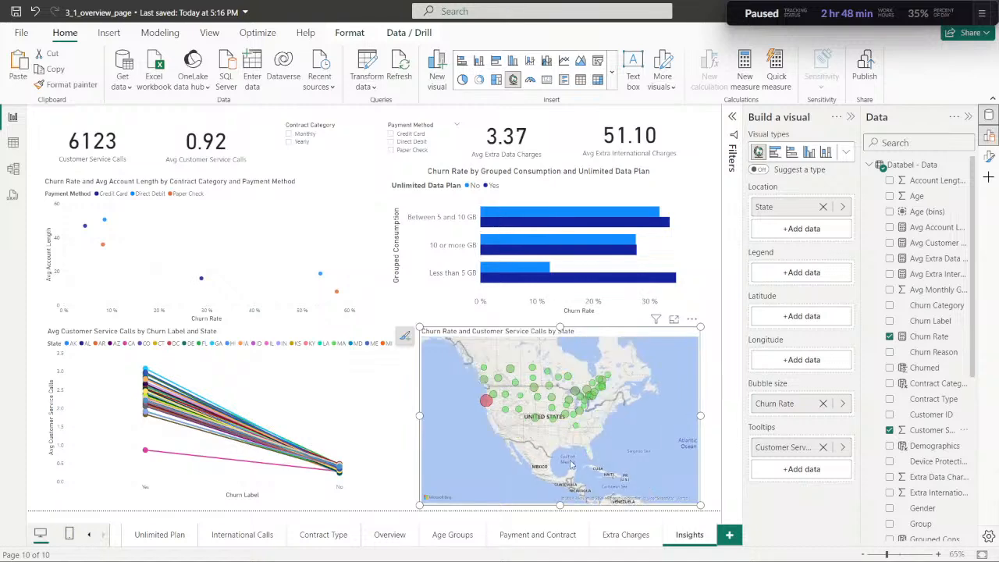
scroll(571, 404, up, 2)
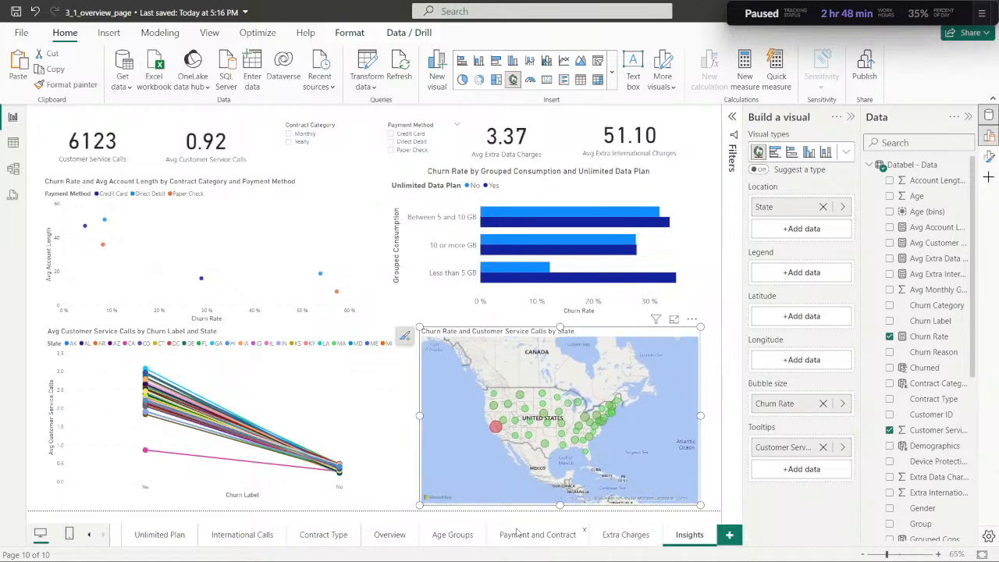
Check instruction 4 in Chrome, and back in Power BI remove Customer Service Calls from the map's tooltips.
click(537, 546)
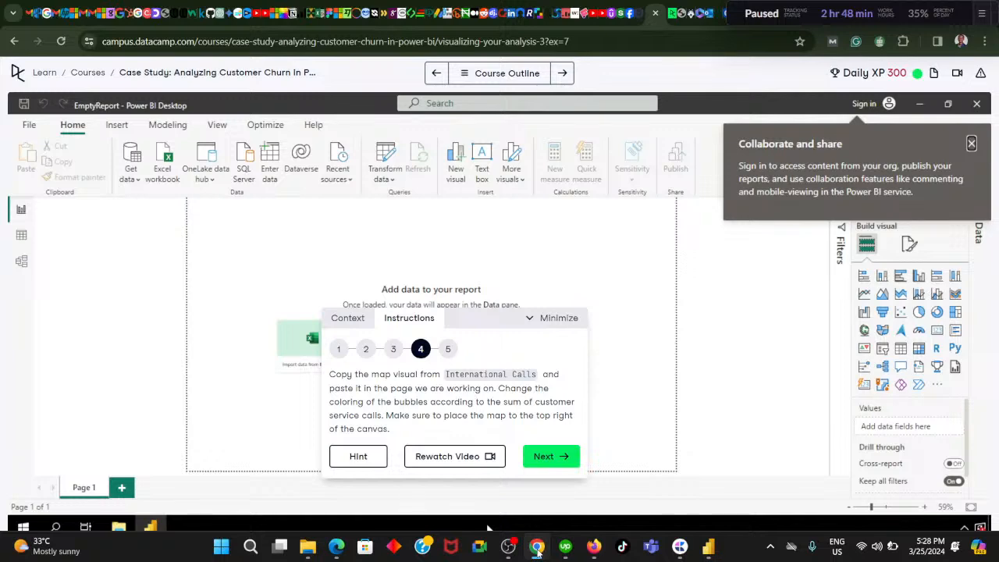
click(537, 546)
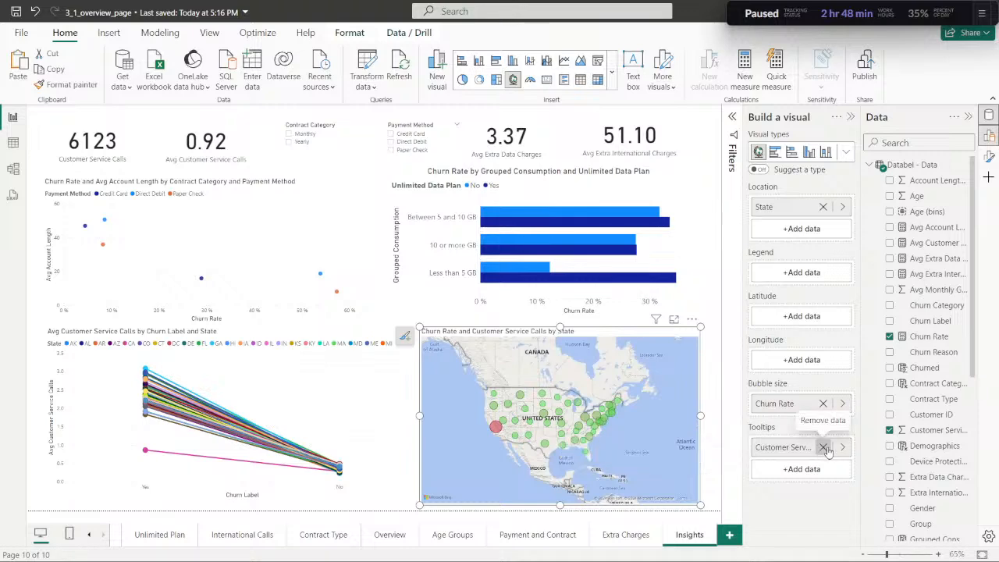
click(824, 447)
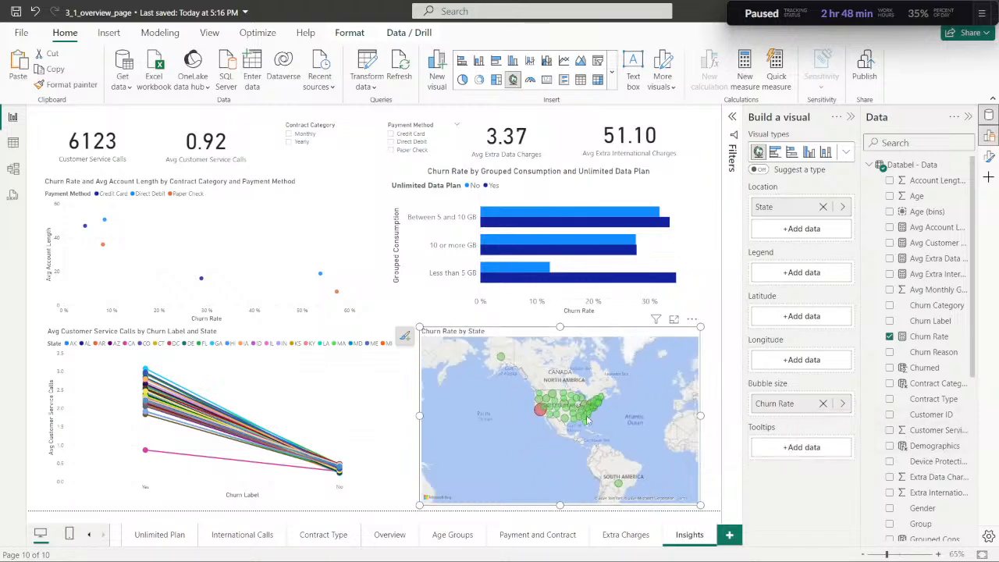
scroll(587, 420, up, 3)
scroll(556, 453, down, 3)
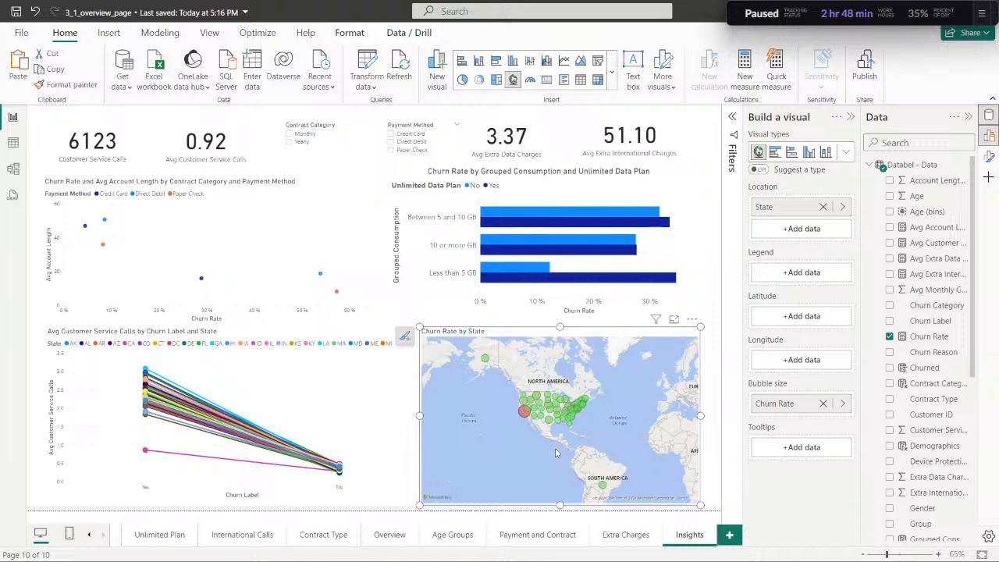
scroll(549, 439, up, 3)
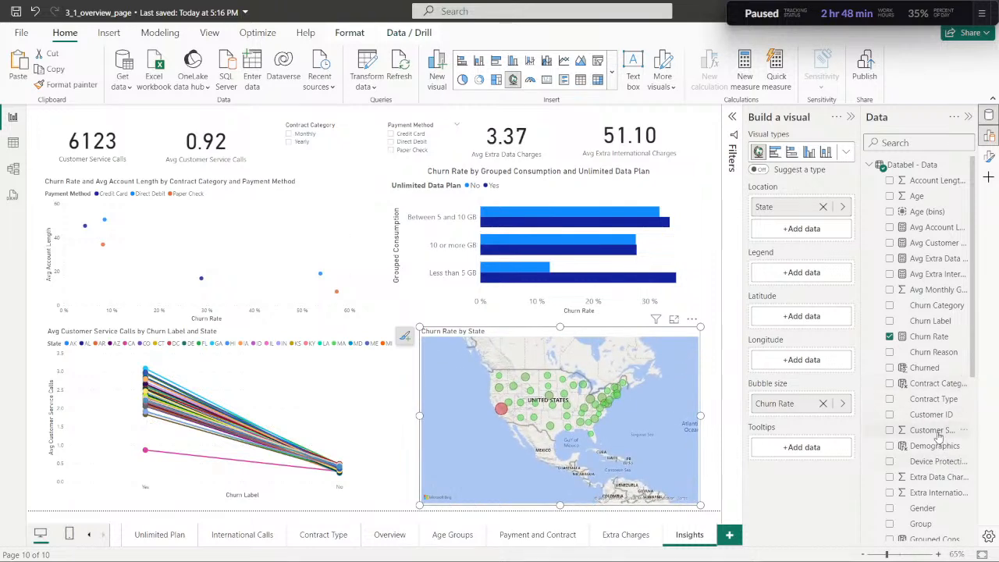
Try to use Customer Service Calls as the map's bubble size in place of Churn Rate and browse the bubble size field options.
drag(939, 432, 819, 415)
click(842, 403)
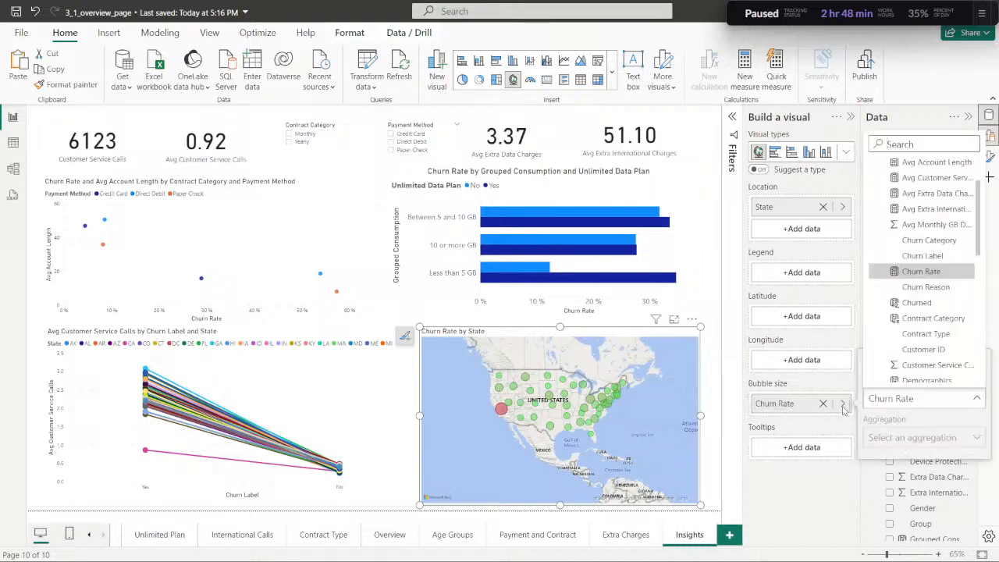
scroll(925, 266, up, 3)
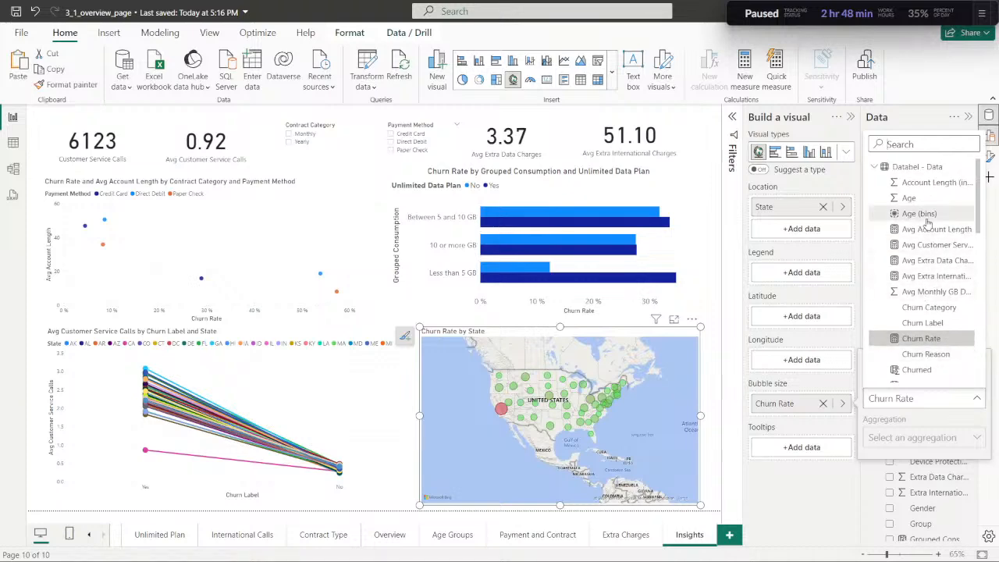
scroll(926, 246, down, 5)
scroll(925, 257, up, 6)
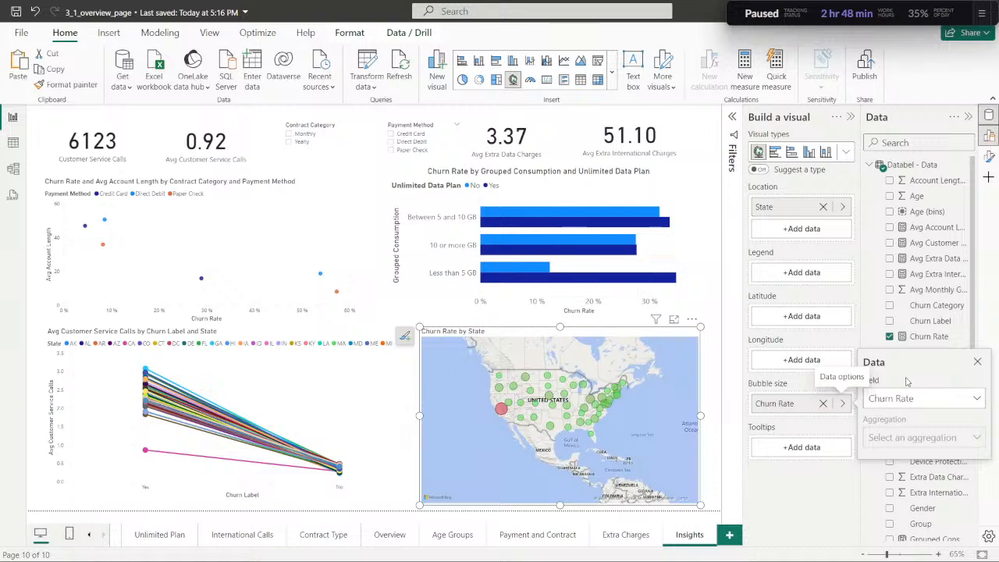
click(979, 364)
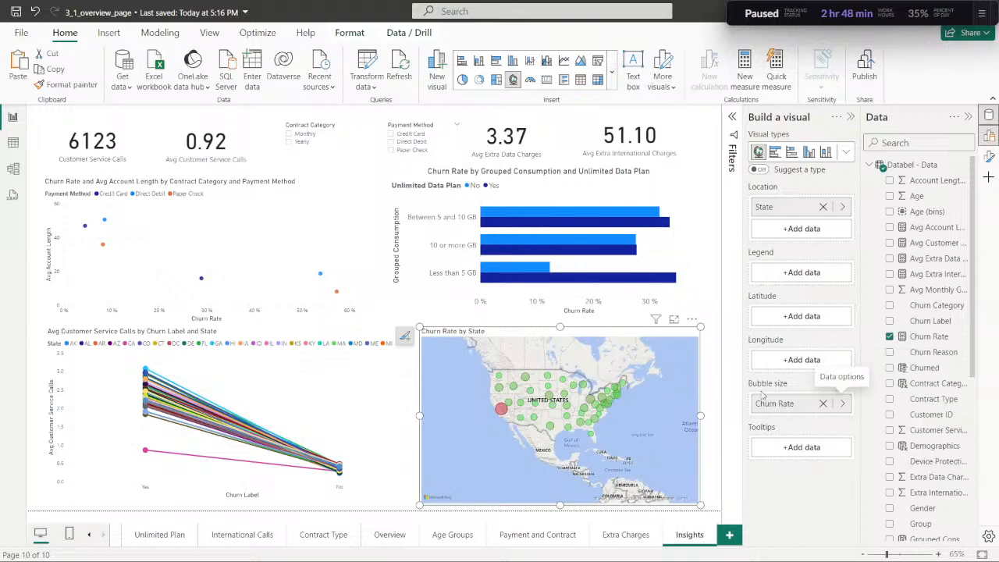
Recheck instruction 4 in Chrome, and back in Power BI replace Churn Rate with Customer Service Calls as the map's bubble size.
mouse_move(529, 551)
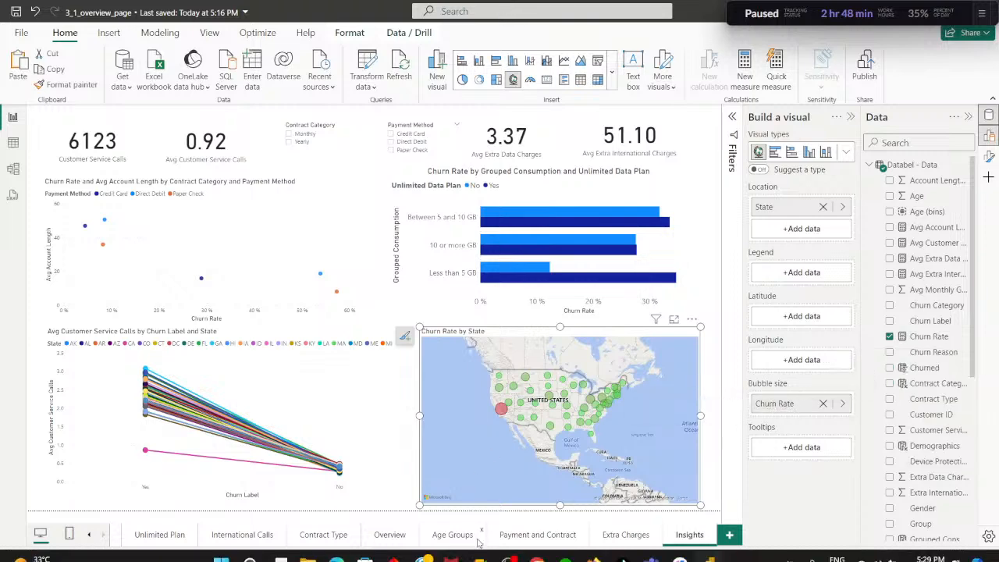
click(488, 529)
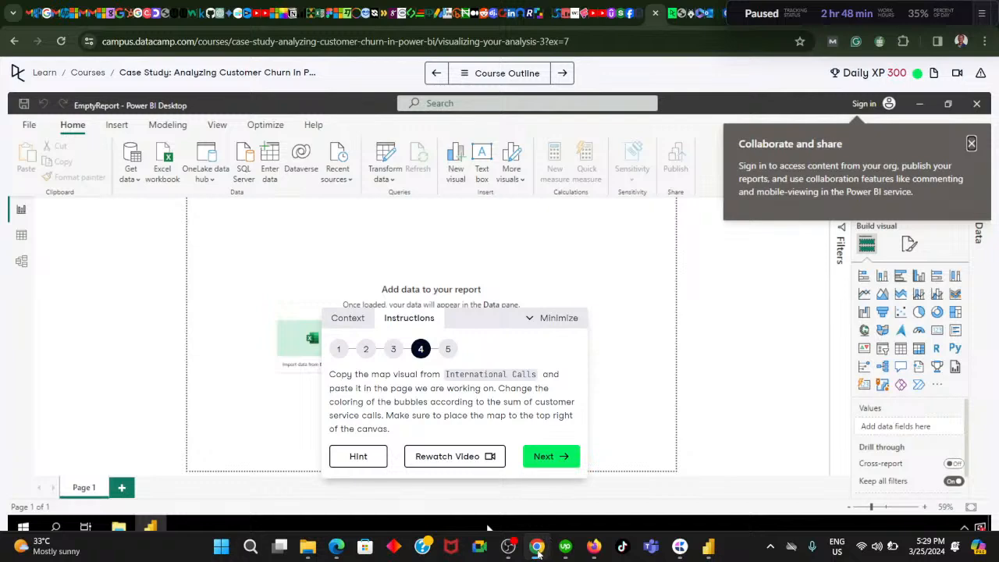
click(537, 548)
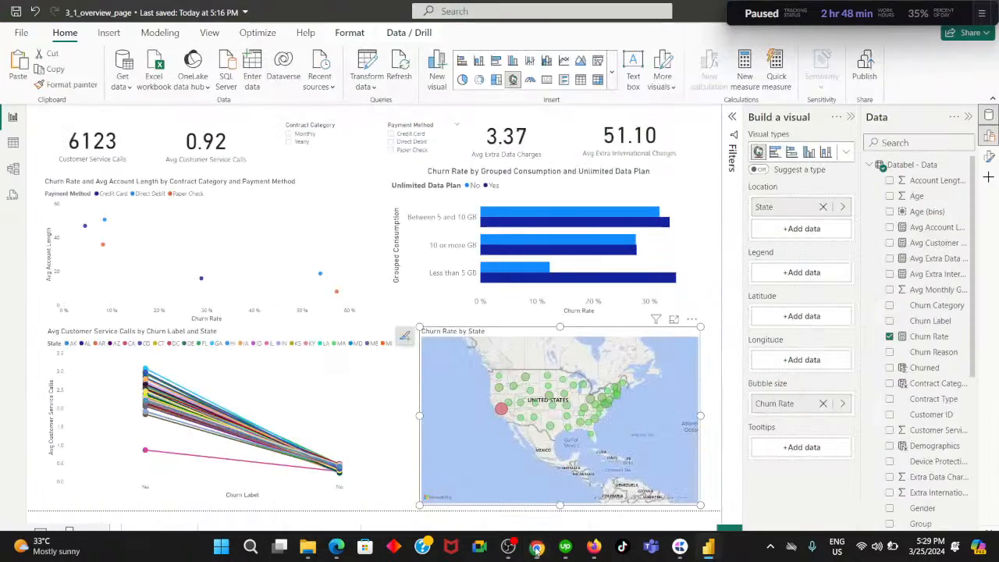
click(824, 403)
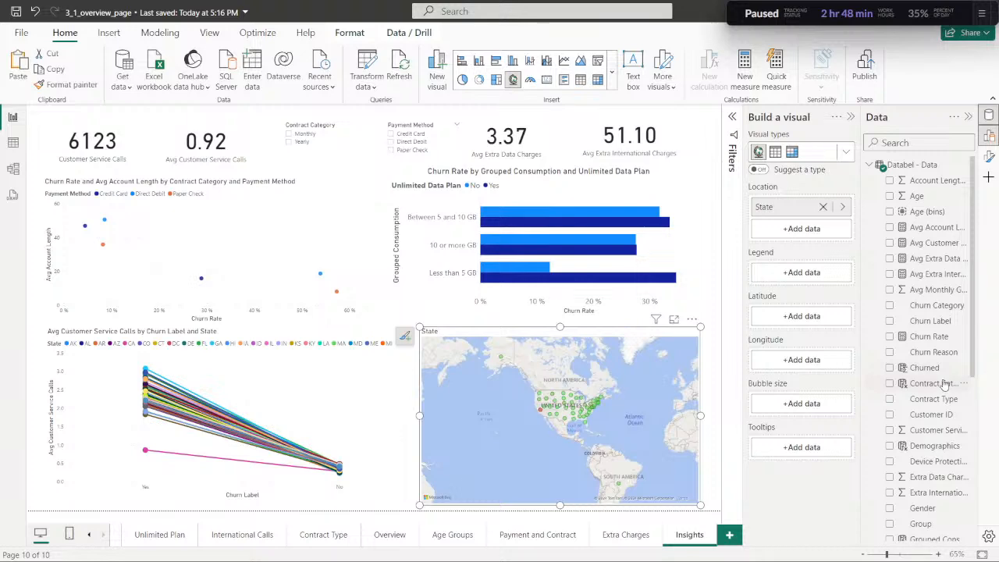
scroll(569, 428, up, 3)
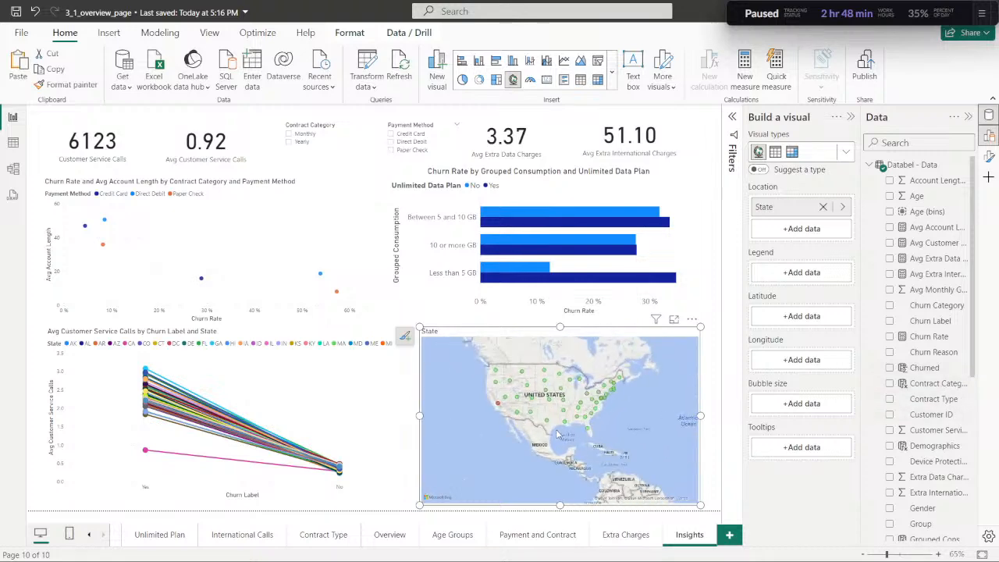
scroll(558, 434, up, 2)
scroll(552, 414, up, 2)
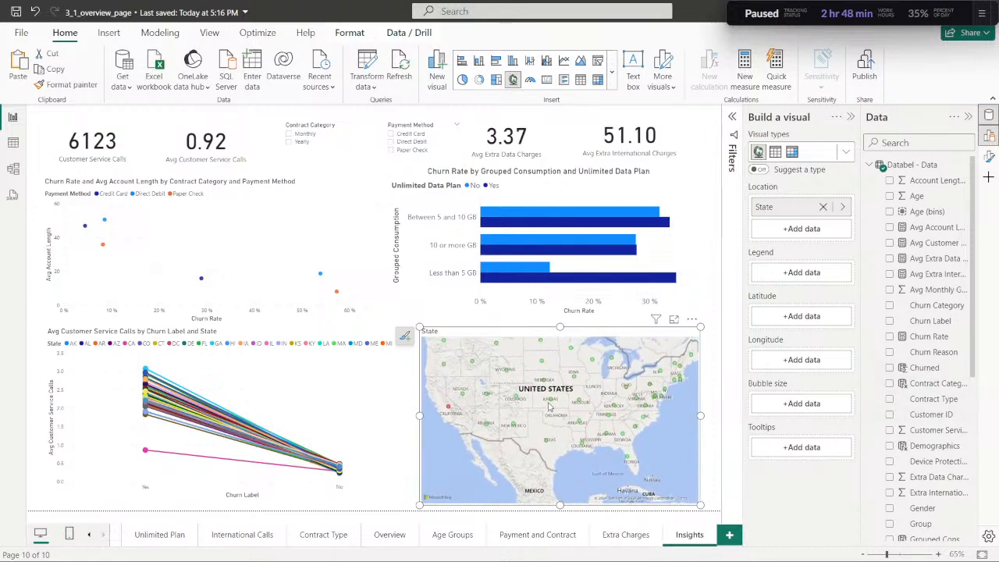
scroll(549, 406, down, 2)
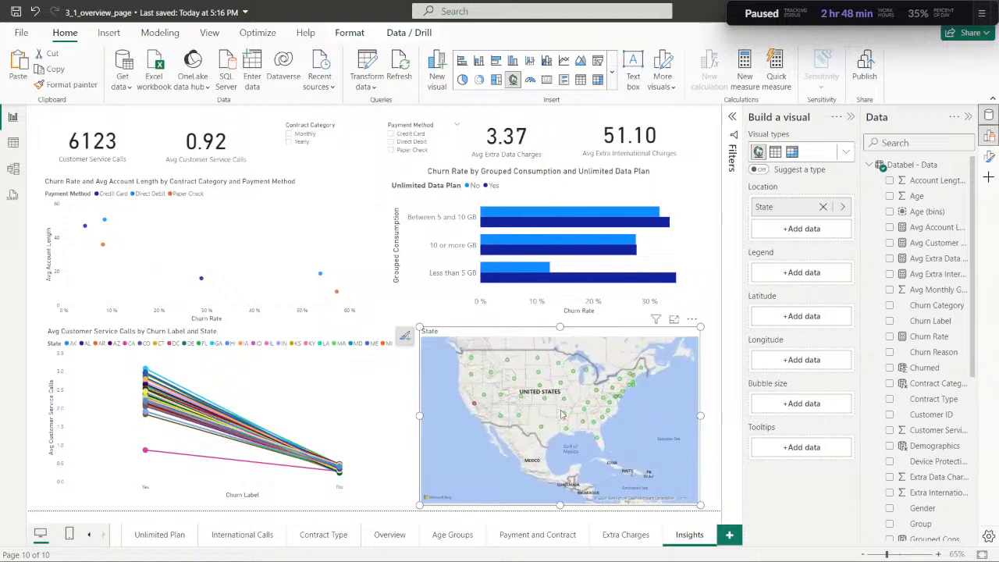
scroll(561, 414, up, 2)
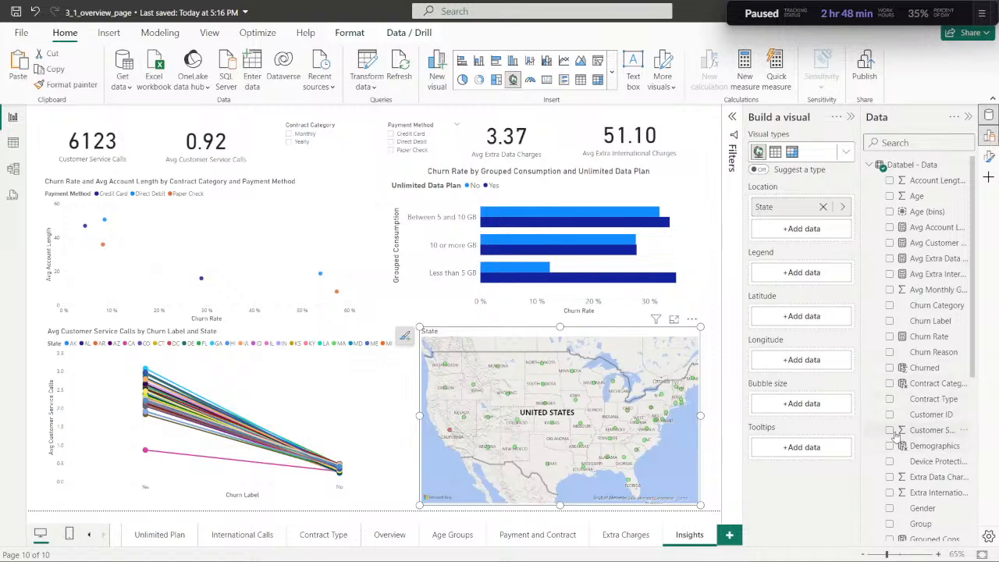
drag(939, 435, 821, 412)
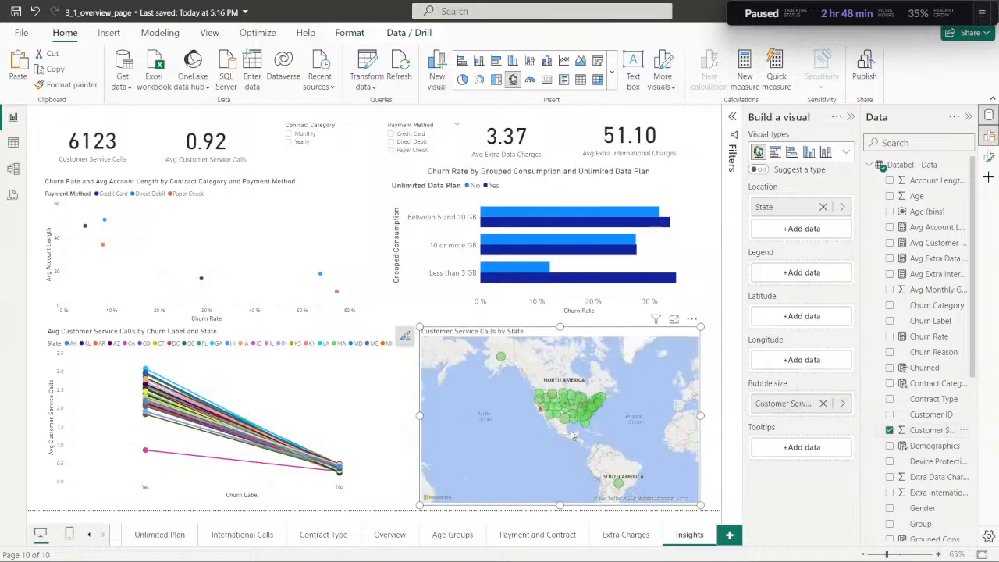
Add the Churn Rate measure to the tooltips of the customer service calls map.
scroll(571, 435, up, 4)
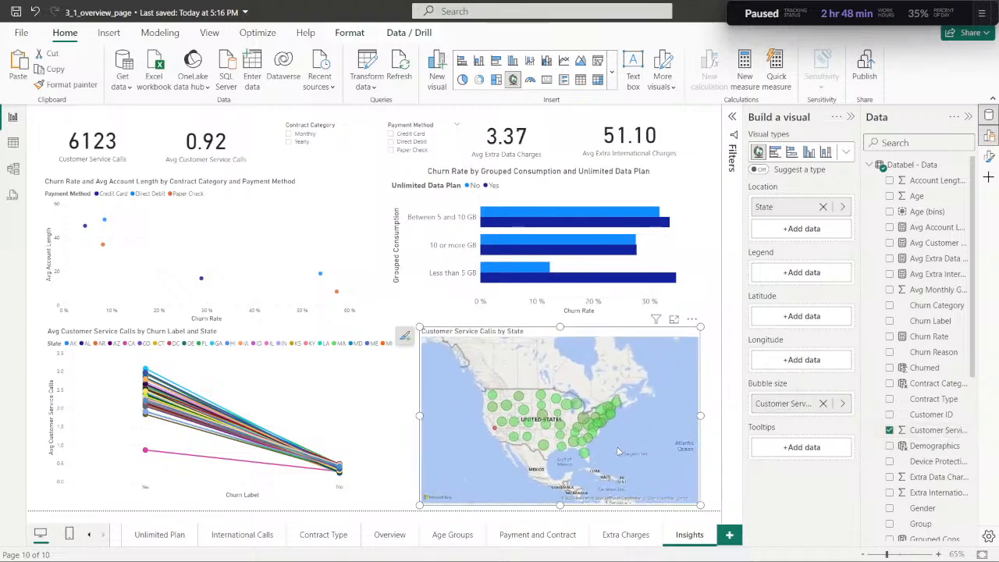
scroll(601, 446, up, 2)
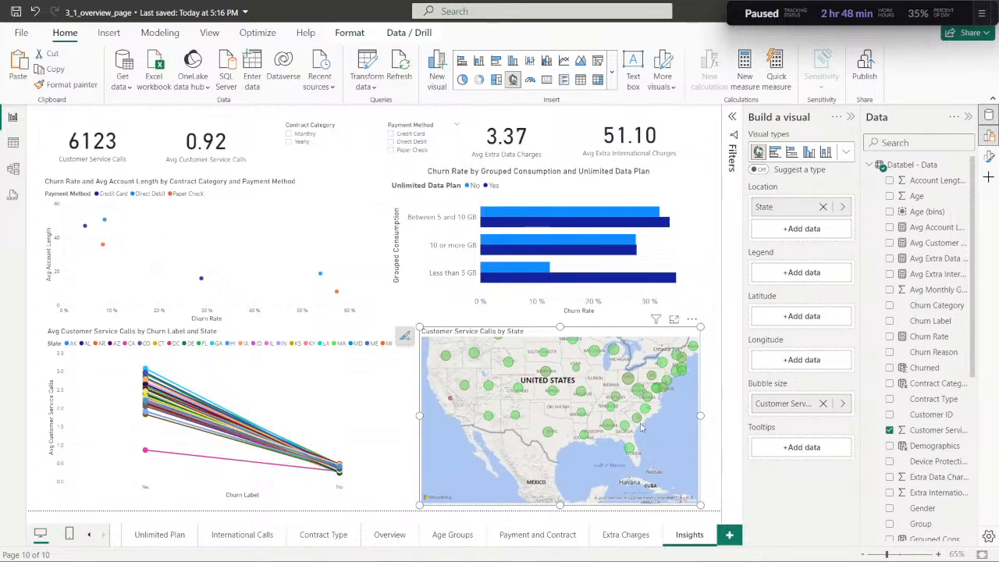
scroll(642, 428, down, 3)
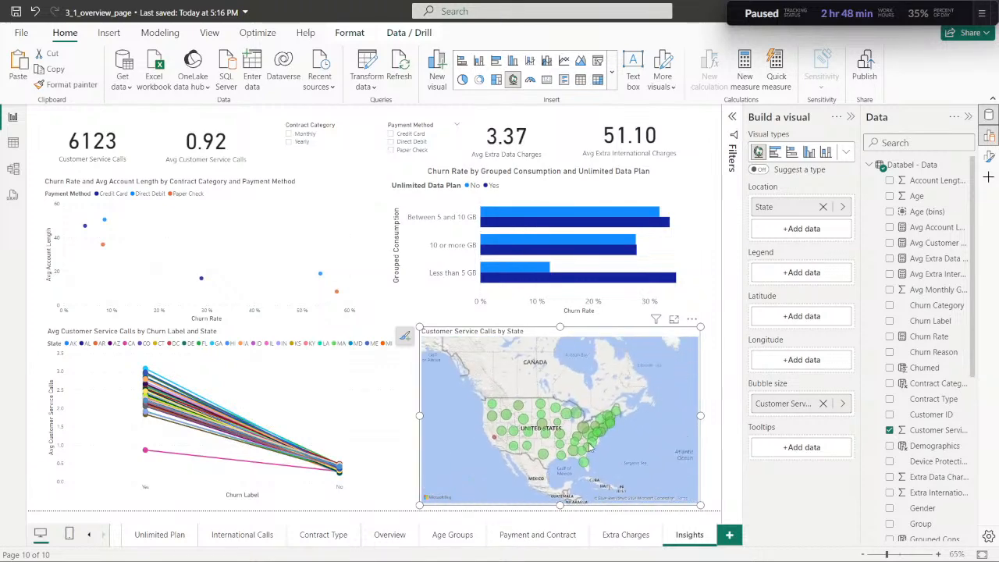
scroll(557, 434, up, 2)
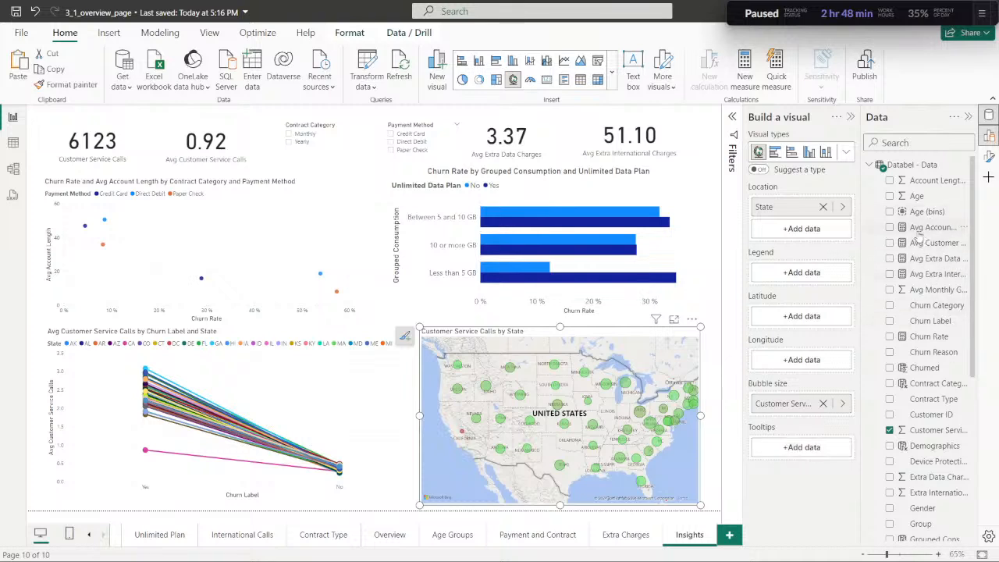
scroll(569, 447, down, 1)
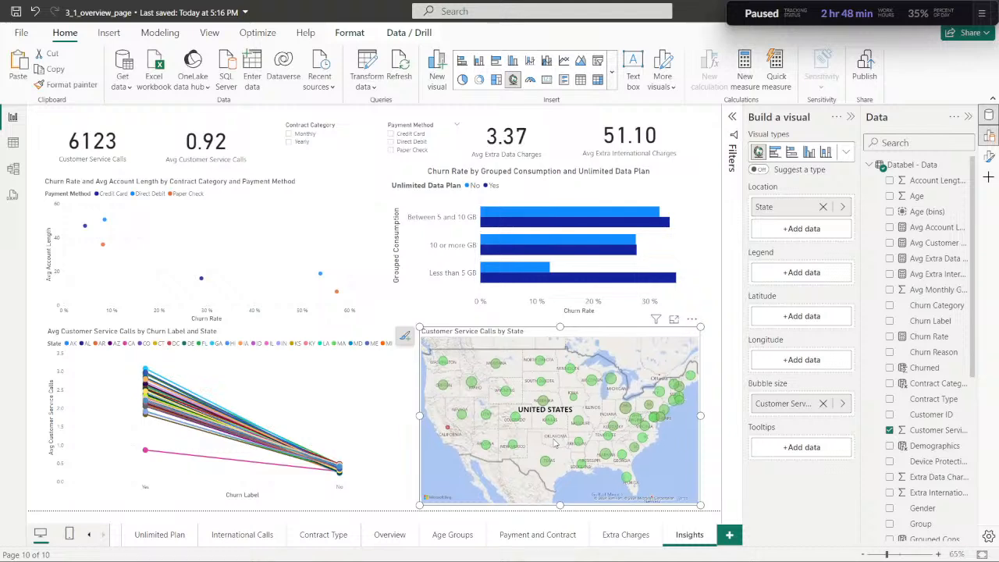
scroll(559, 447, down, 1)
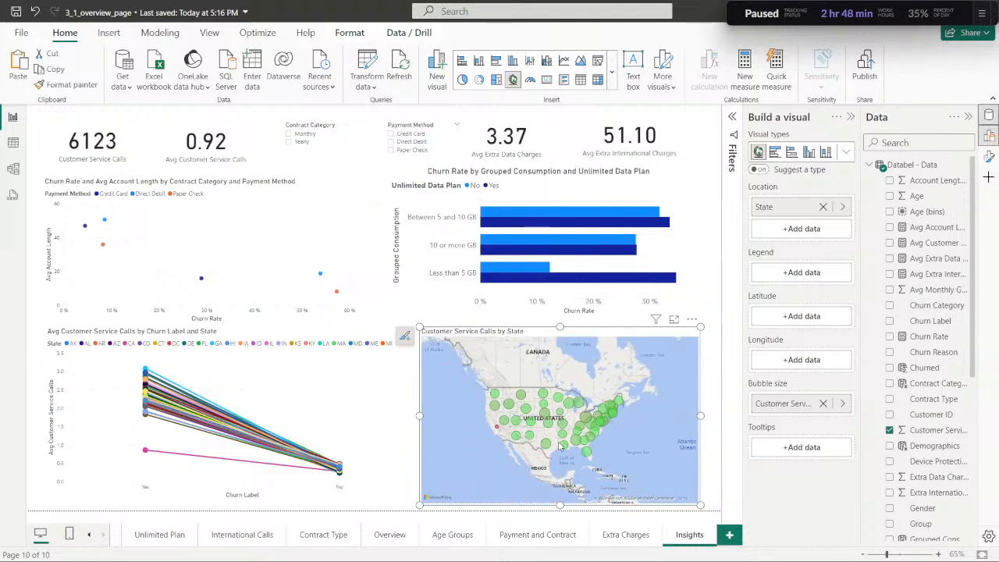
scroll(552, 441, up, 1)
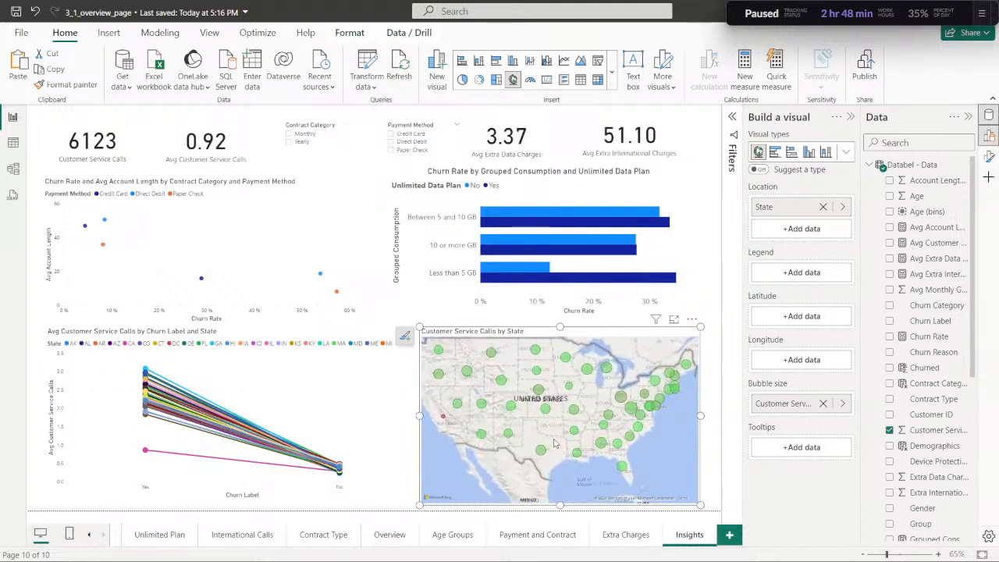
scroll(551, 439, down, 1)
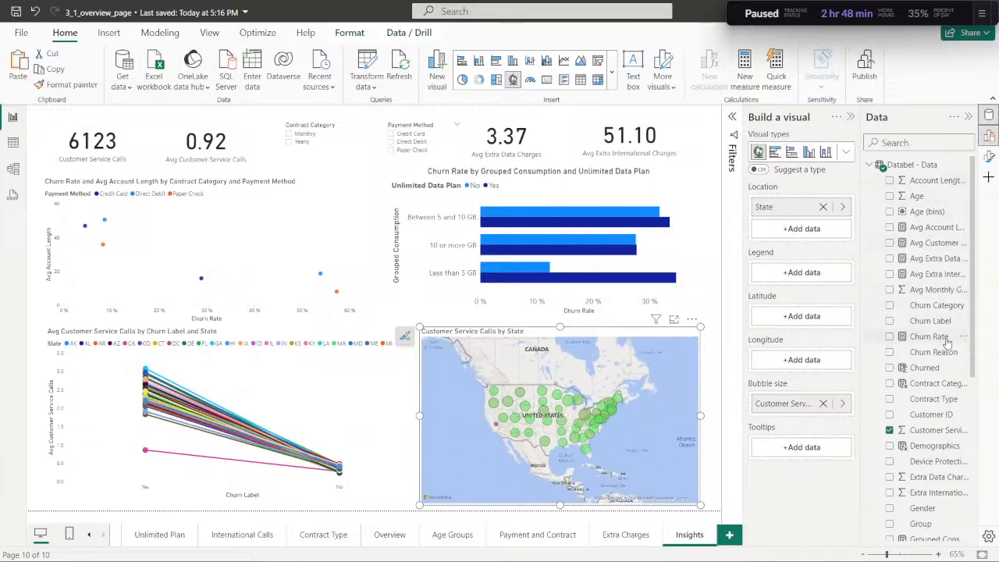
drag(931, 341, 804, 457)
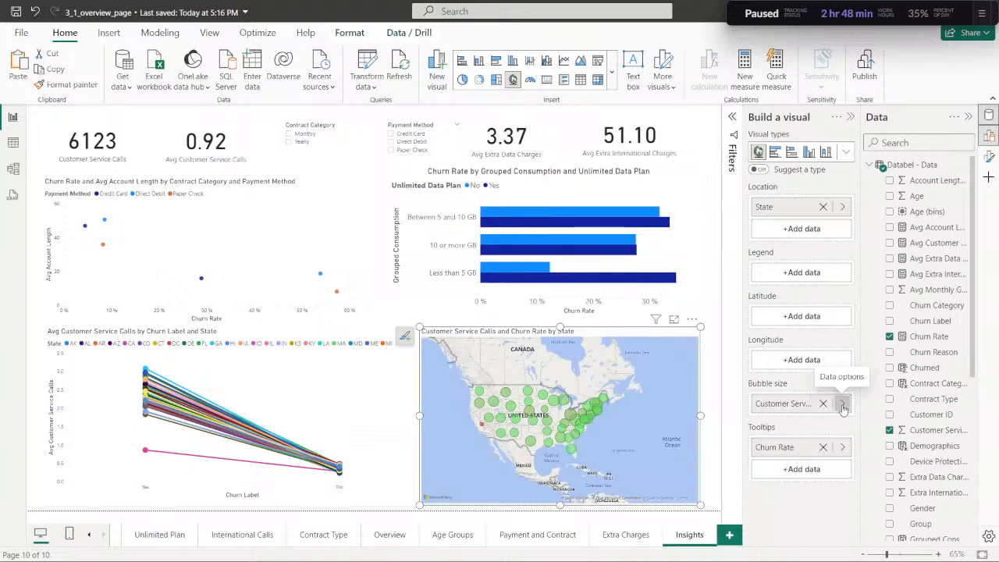
Clear the conditional formatting from the map bubbles' default color and open that color's conditional formatting settings.
click(989, 156)
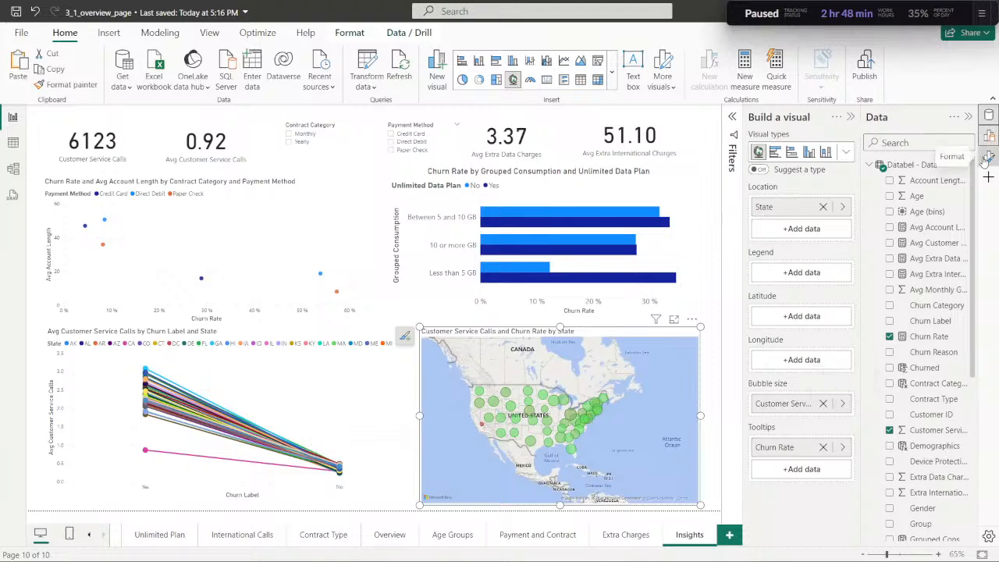
click(850, 117)
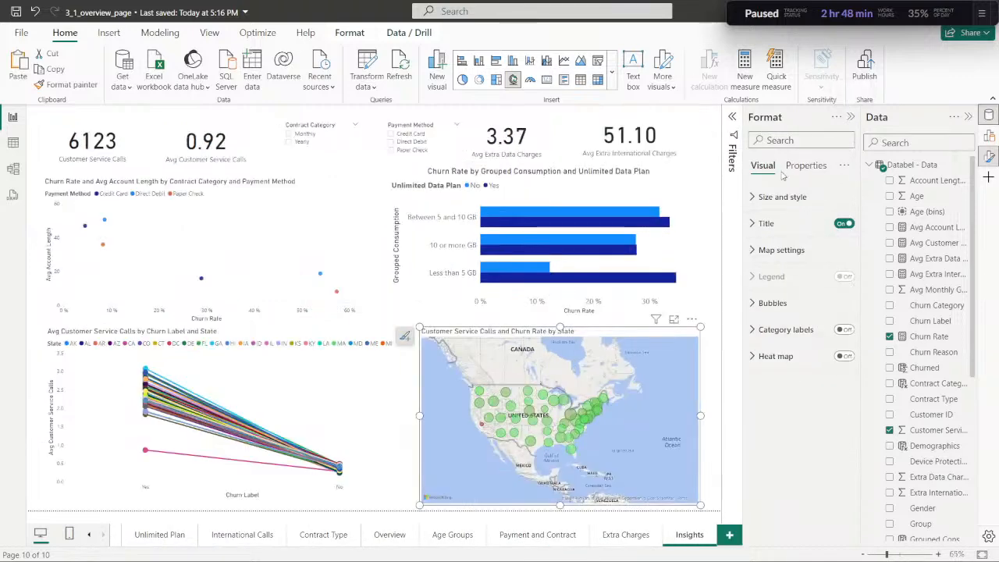
click(751, 304)
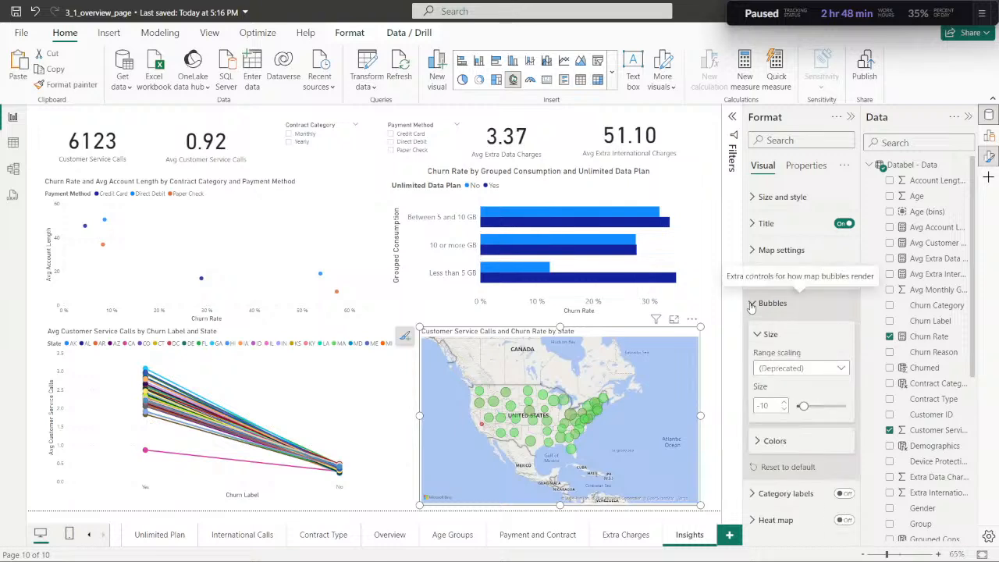
click(760, 442)
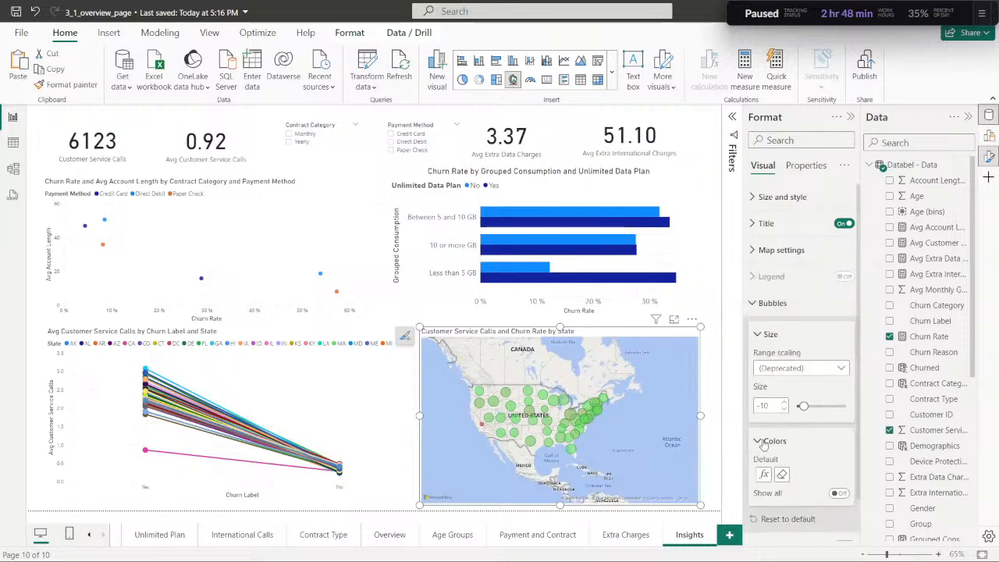
click(781, 475)
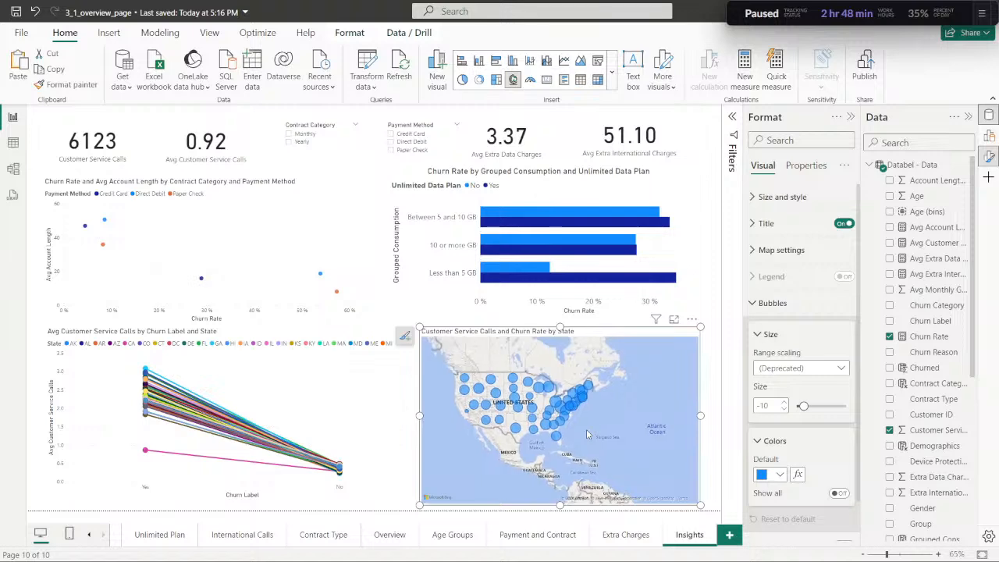
click(798, 475)
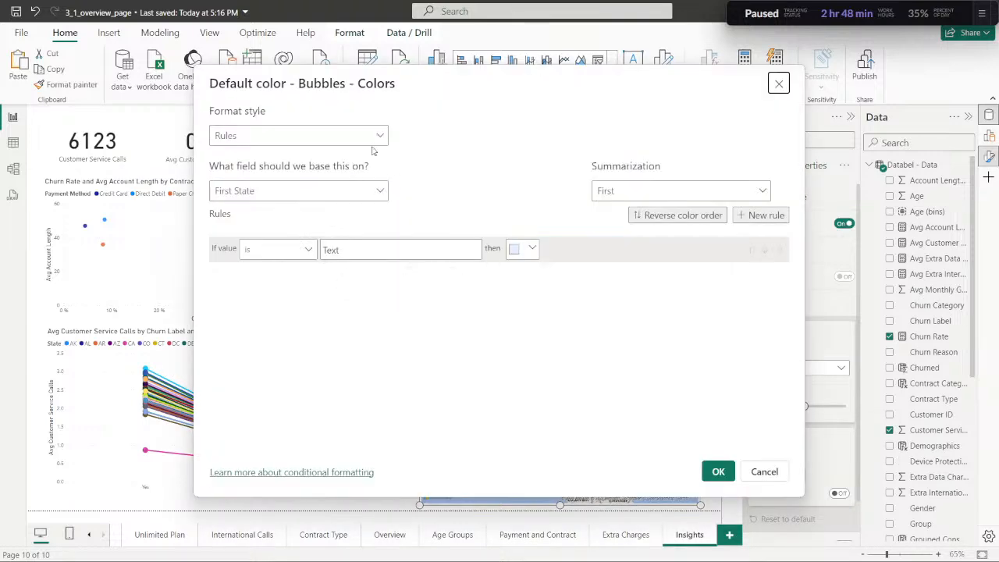
Try to base the bubbles' default color on Customer Service Calls using the Field value format style.
click(381, 136)
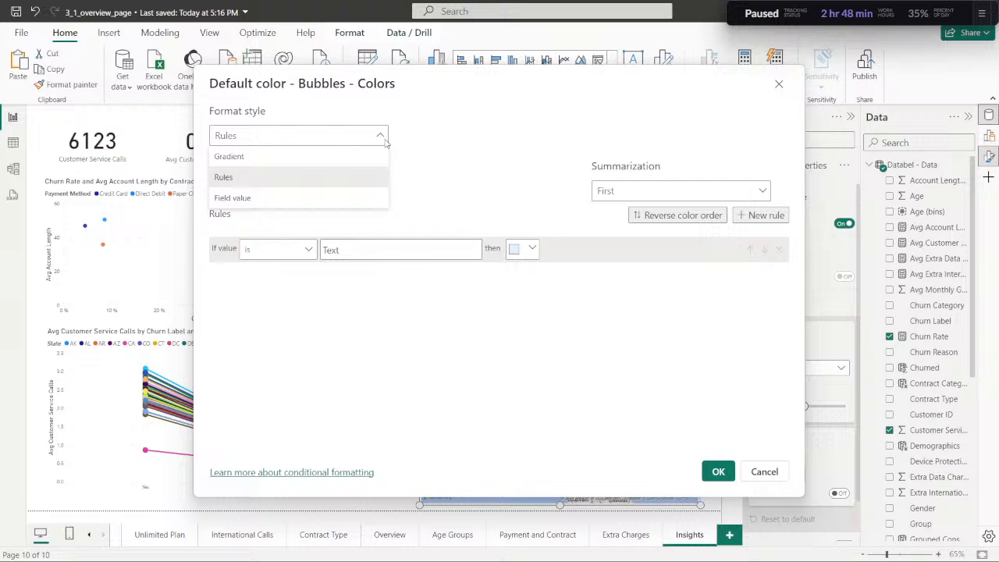
click(288, 200)
click(380, 193)
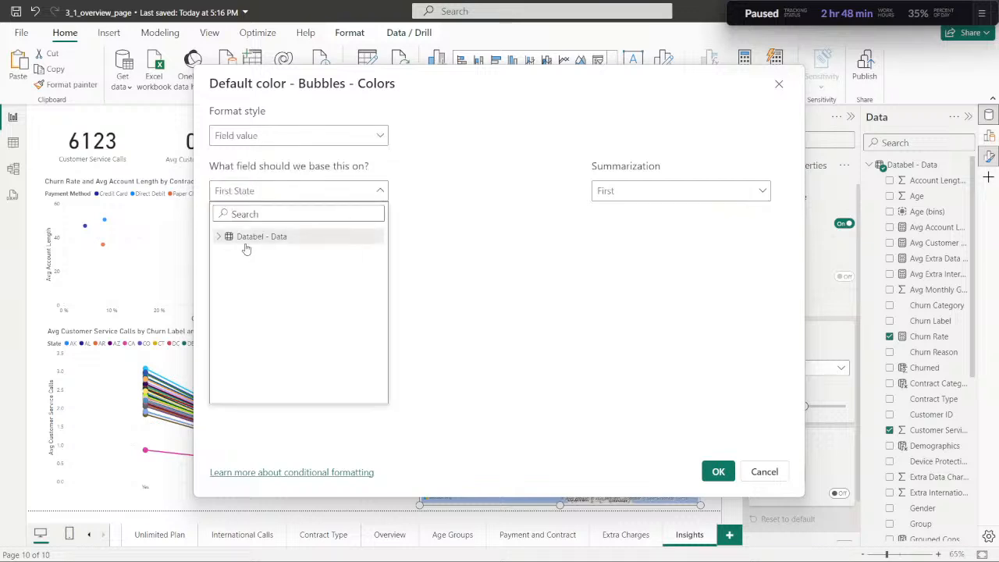
click(221, 238)
scroll(305, 341, down, 5)
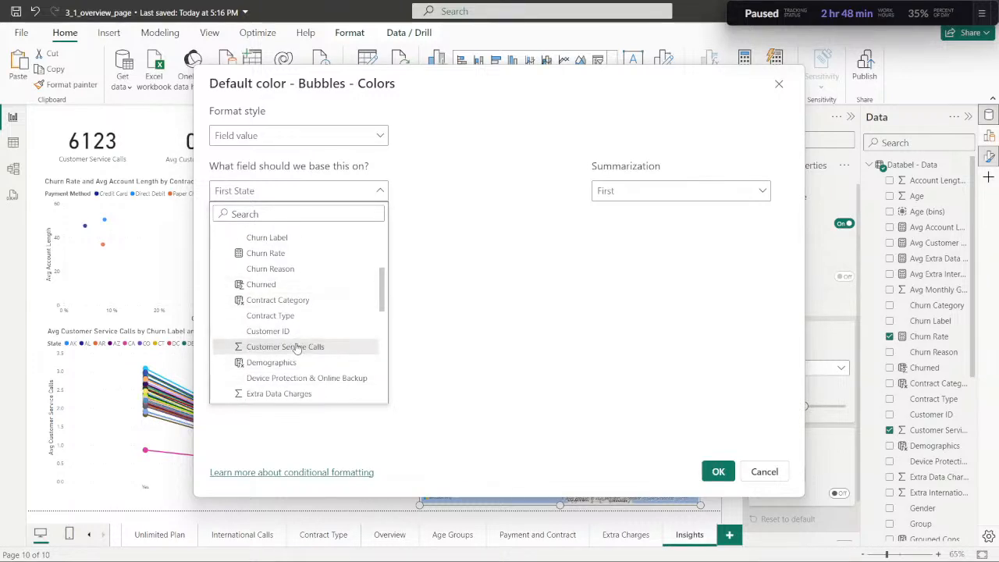
click(296, 348)
Browse the fields offered for the bubble color, reread instruction 4 in Chrome, and return to Power BI.
click(376, 192)
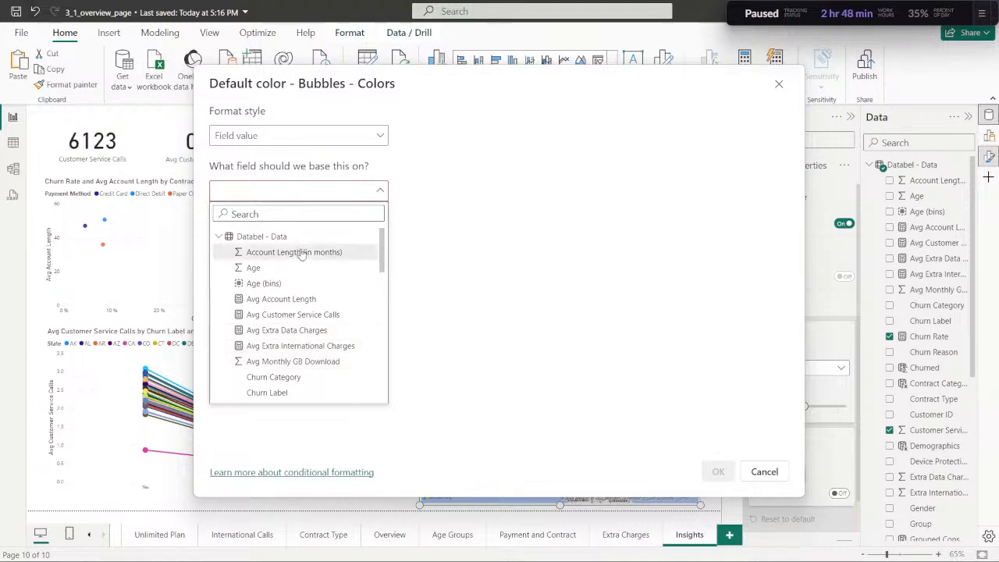
scroll(300, 272, down, 3)
scroll(303, 279, down, 1)
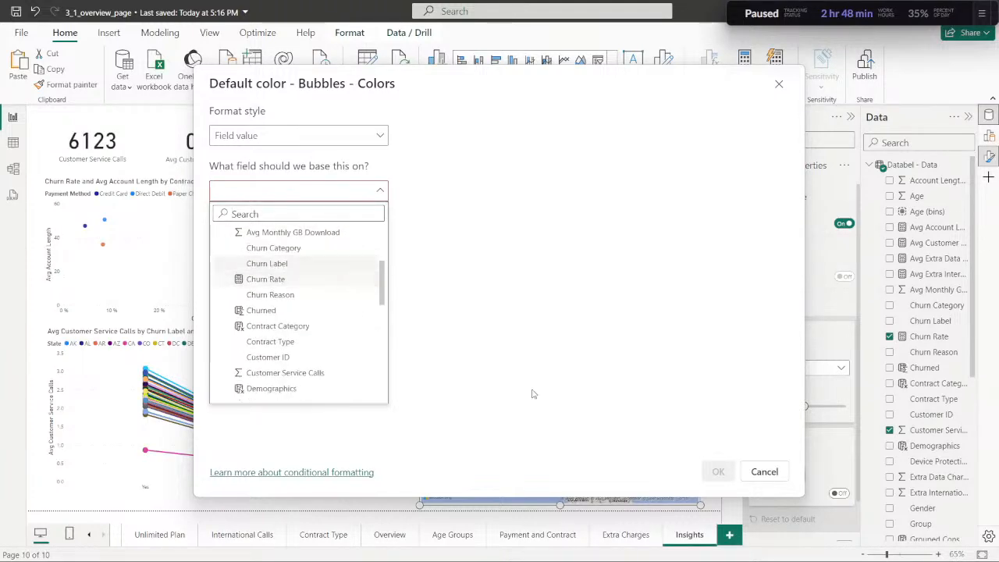
click(537, 548)
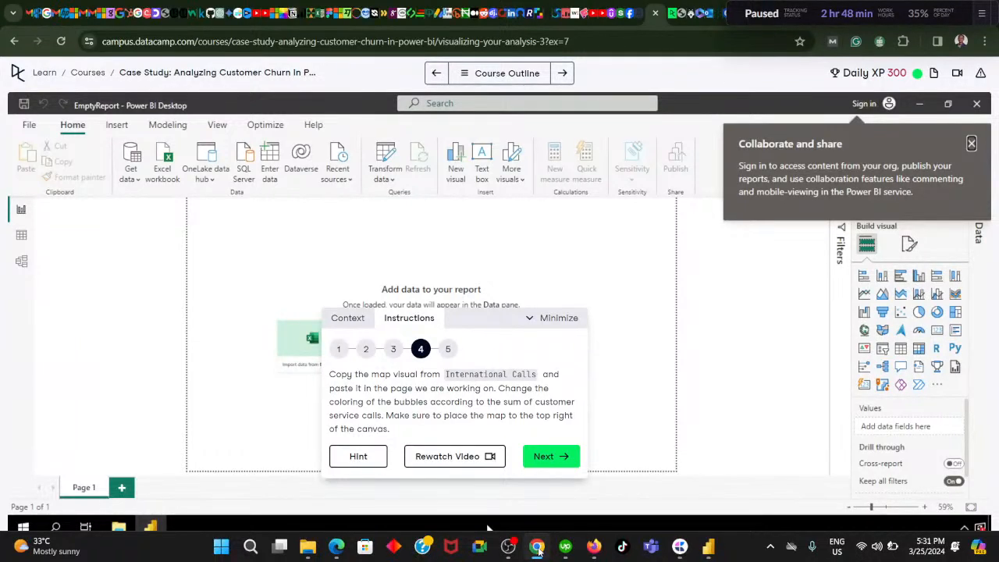
click(537, 548)
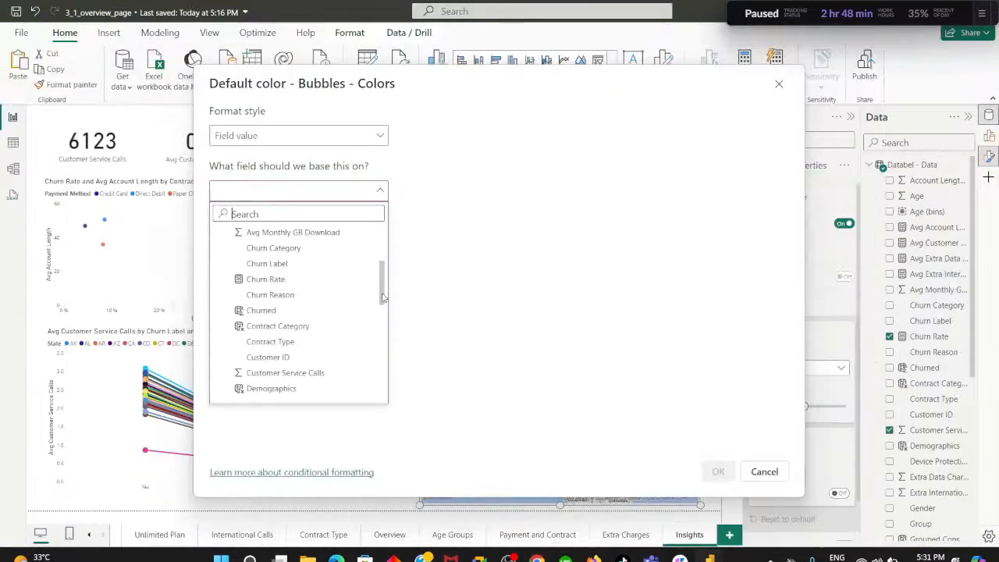
Look through all fields available for the Field value style and try Customer Service Calls again as the bubble color's base.
scroll(312, 322, up, 2)
scroll(308, 265, down, 4)
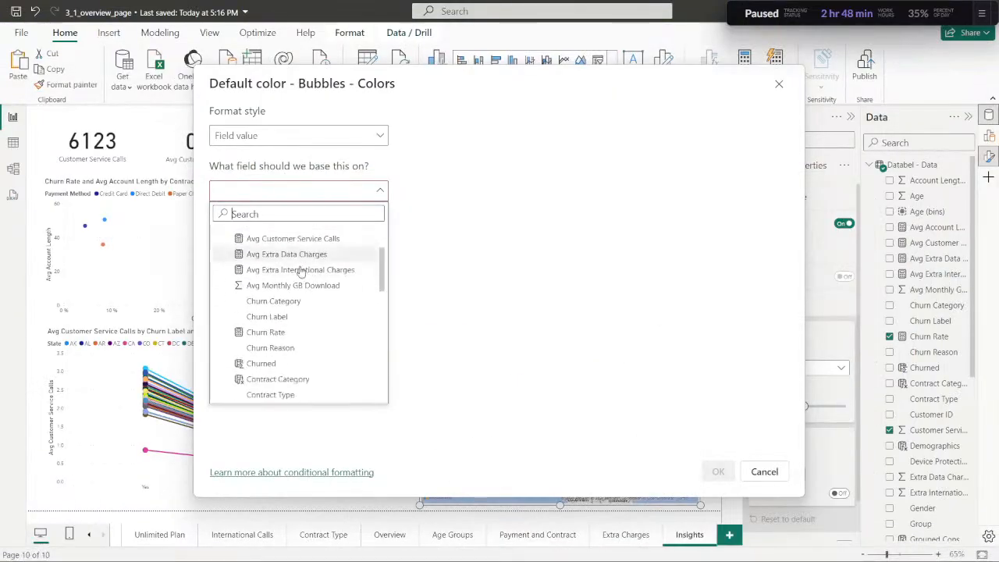
scroll(307, 279, down, 2)
scroll(309, 281, down, 2)
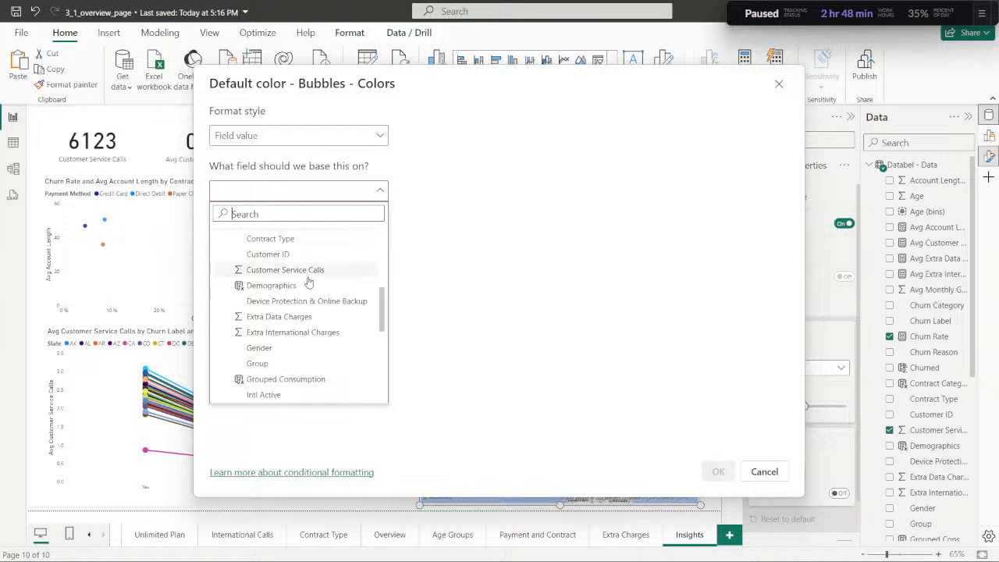
scroll(305, 328, down, 3)
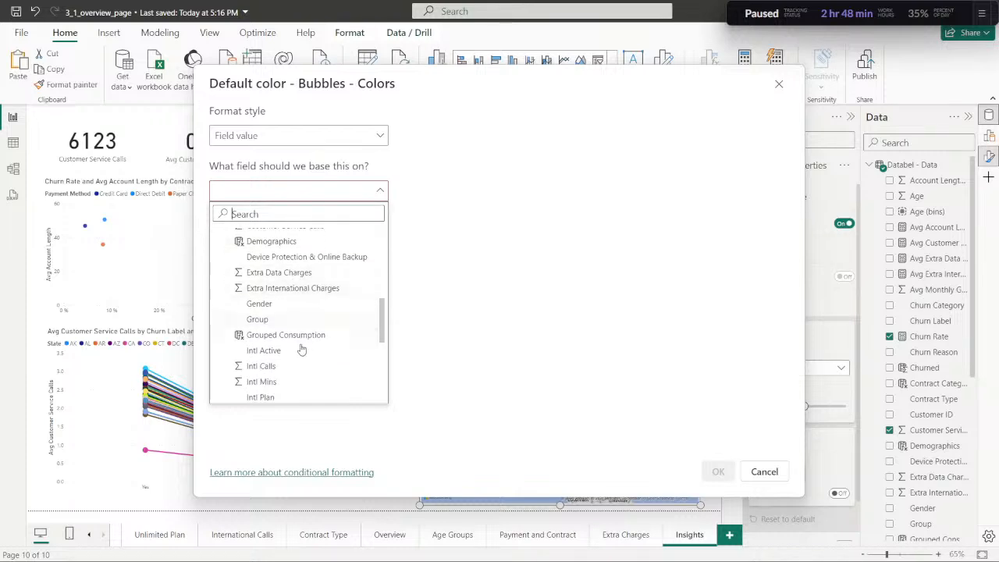
scroll(304, 337, down, 3)
scroll(305, 342, down, 3)
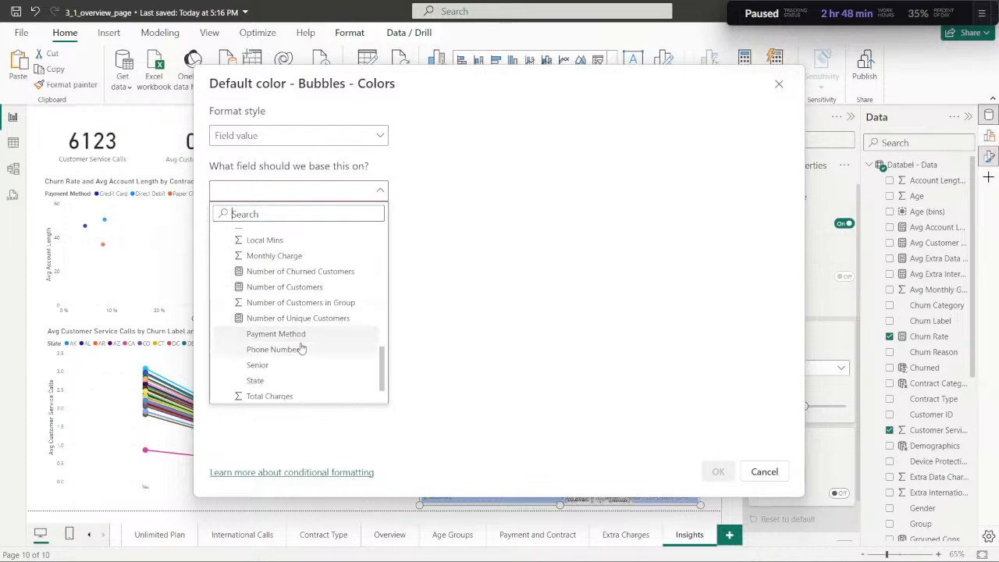
scroll(303, 348, down, 2)
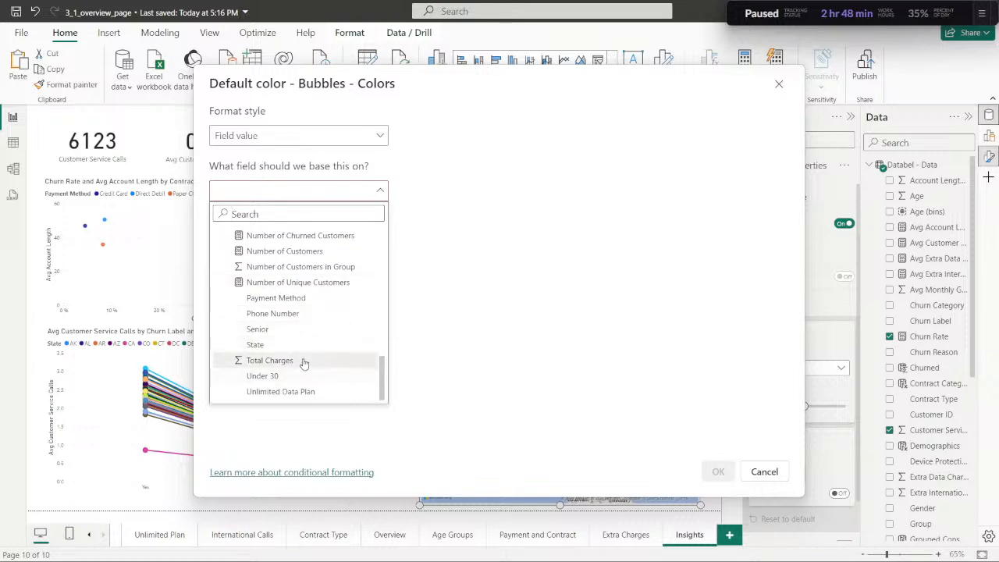
scroll(301, 343, up, 5)
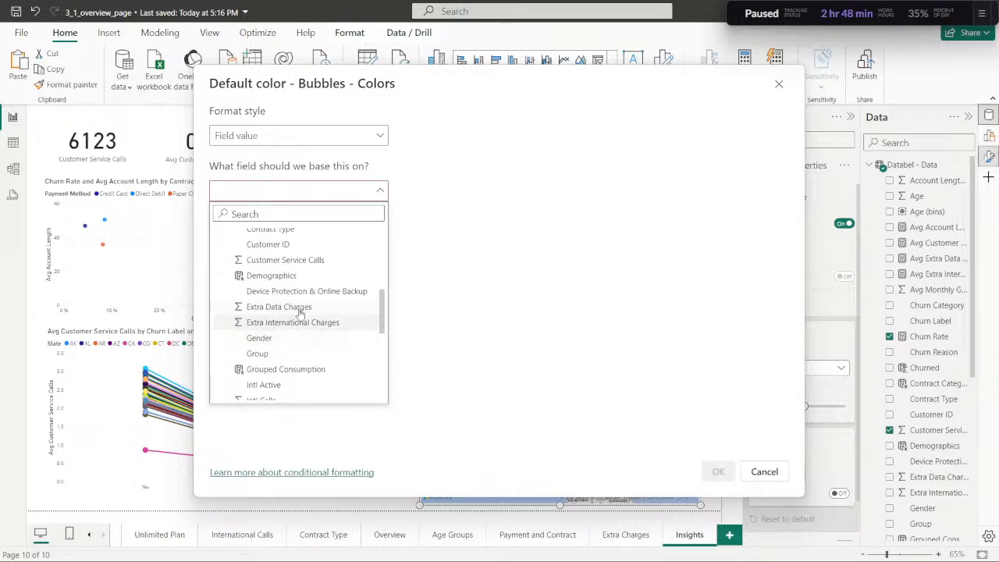
scroll(299, 324, up, 2)
scroll(297, 305, up, 1)
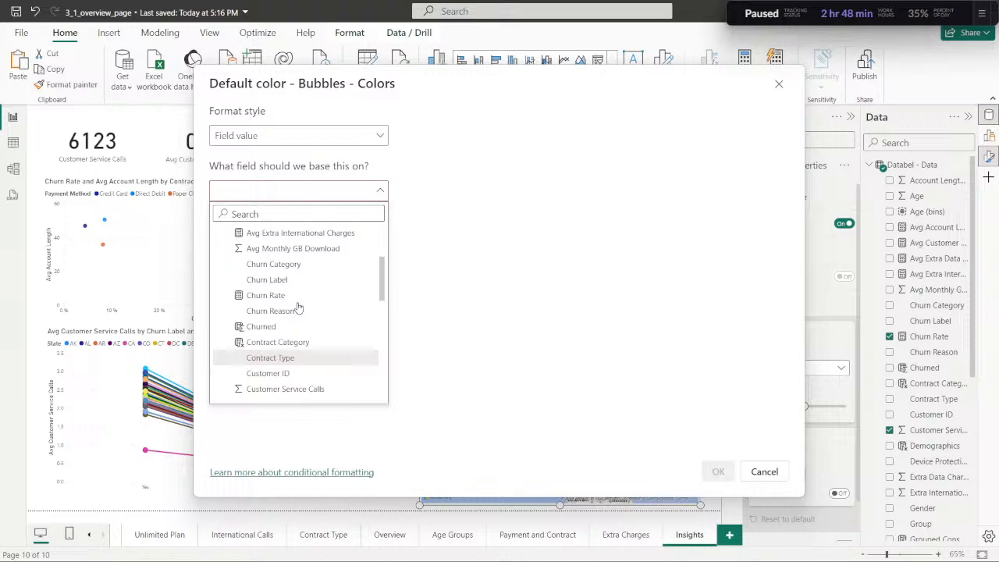
scroll(297, 277, up, 2)
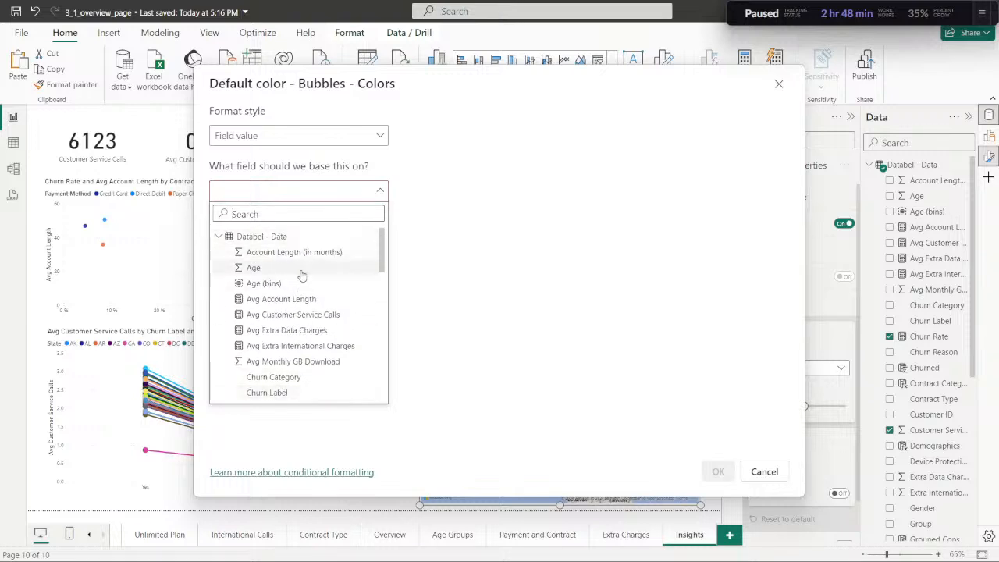
scroll(289, 304, down, 1)
scroll(289, 310, down, 4)
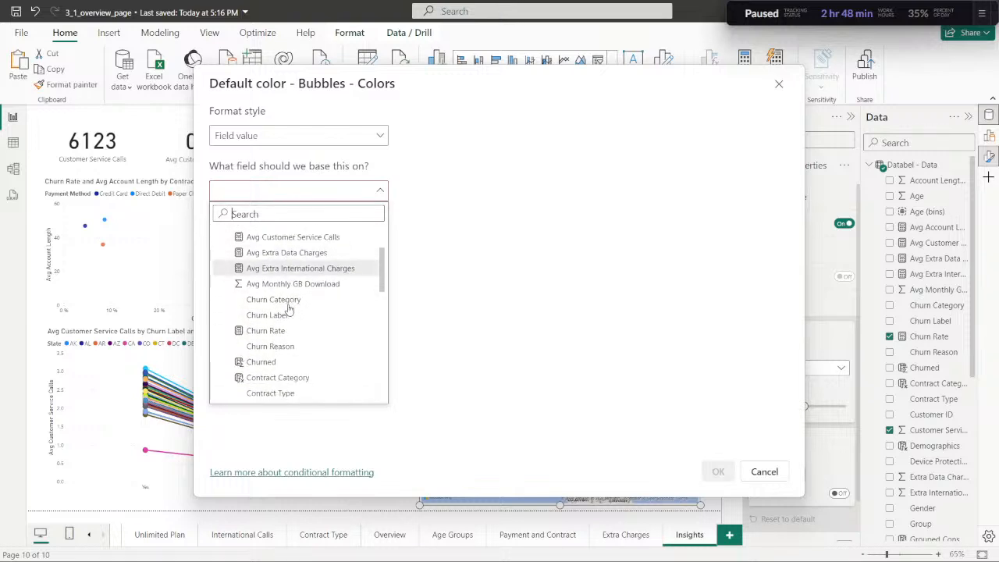
scroll(287, 328, down, 1)
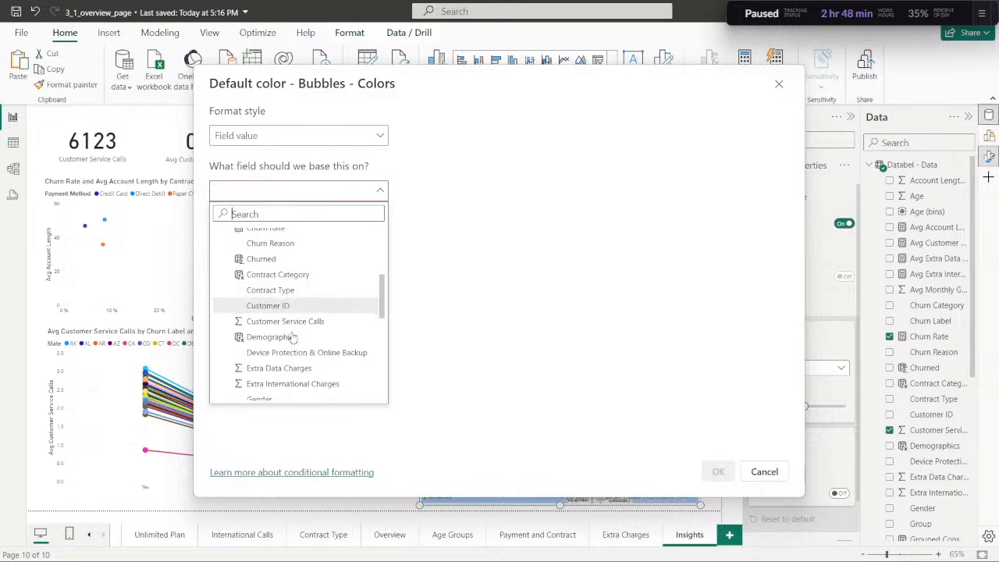
click(285, 327)
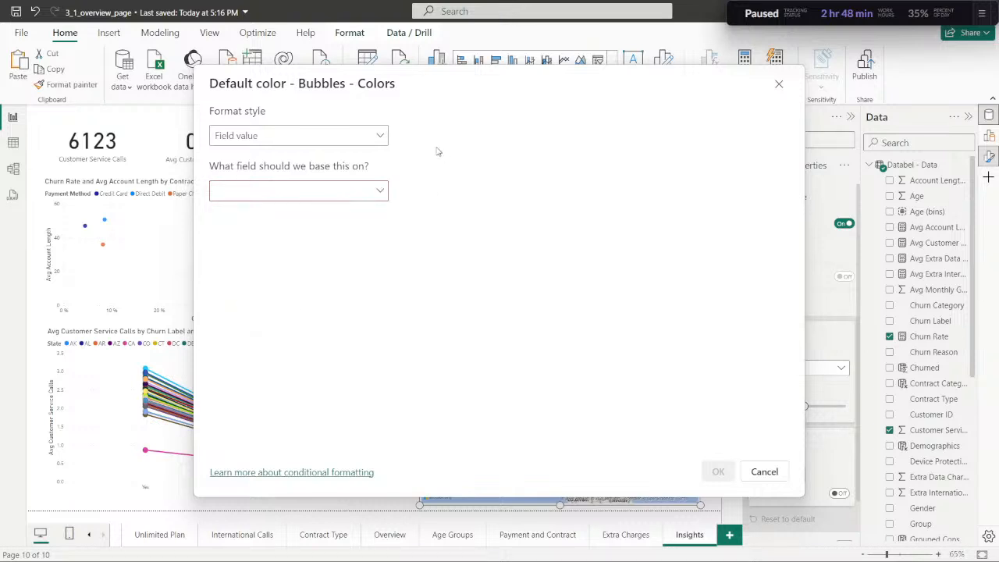
Switch the bubble color's format style to Rules and browse the fields it can be based on.
click(384, 135)
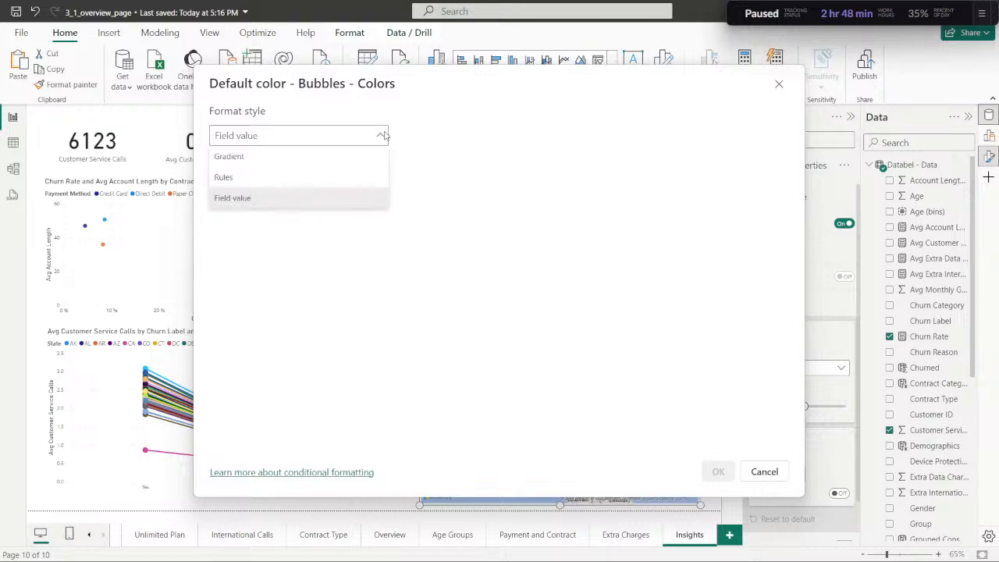
click(265, 179)
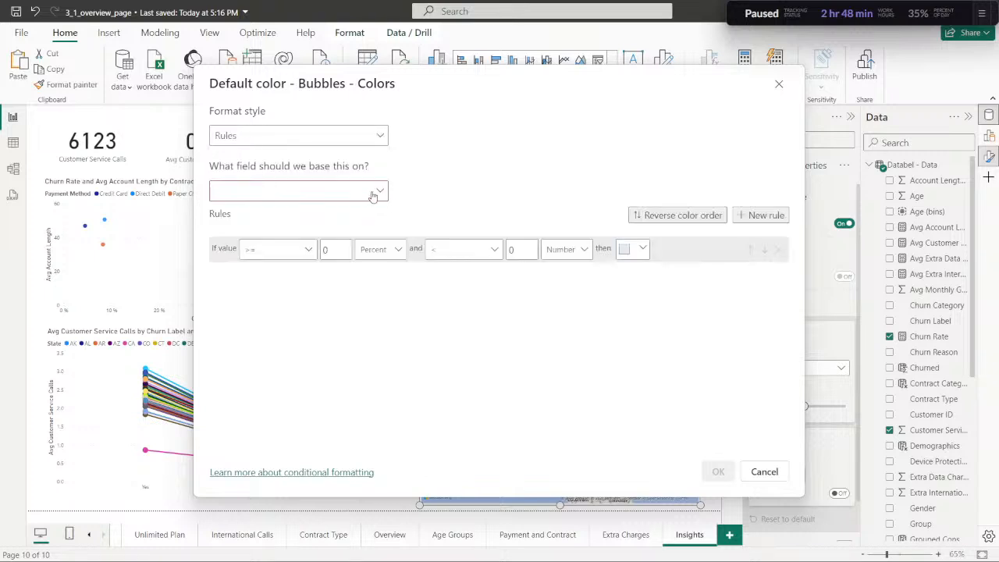
click(382, 191)
scroll(317, 279, down, 2)
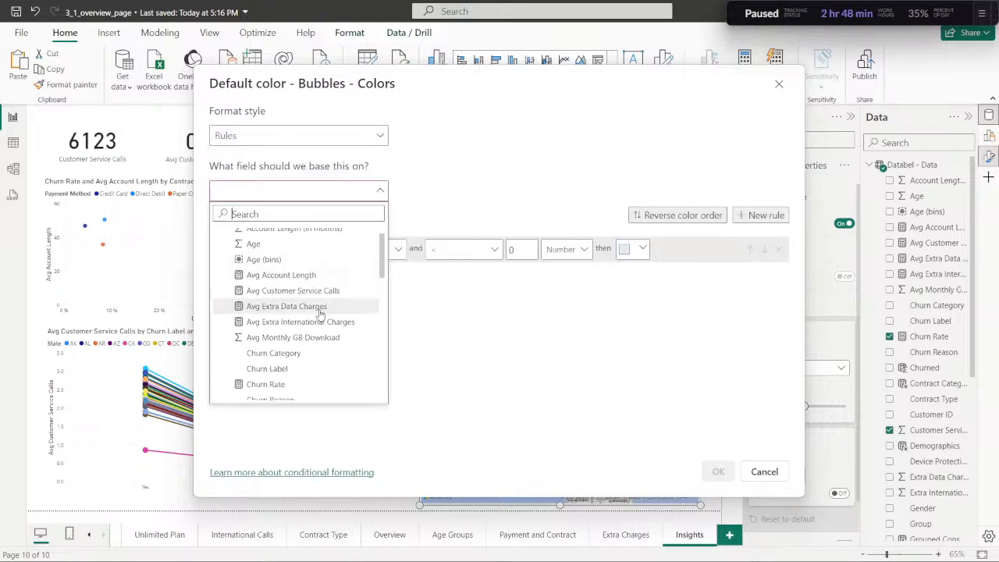